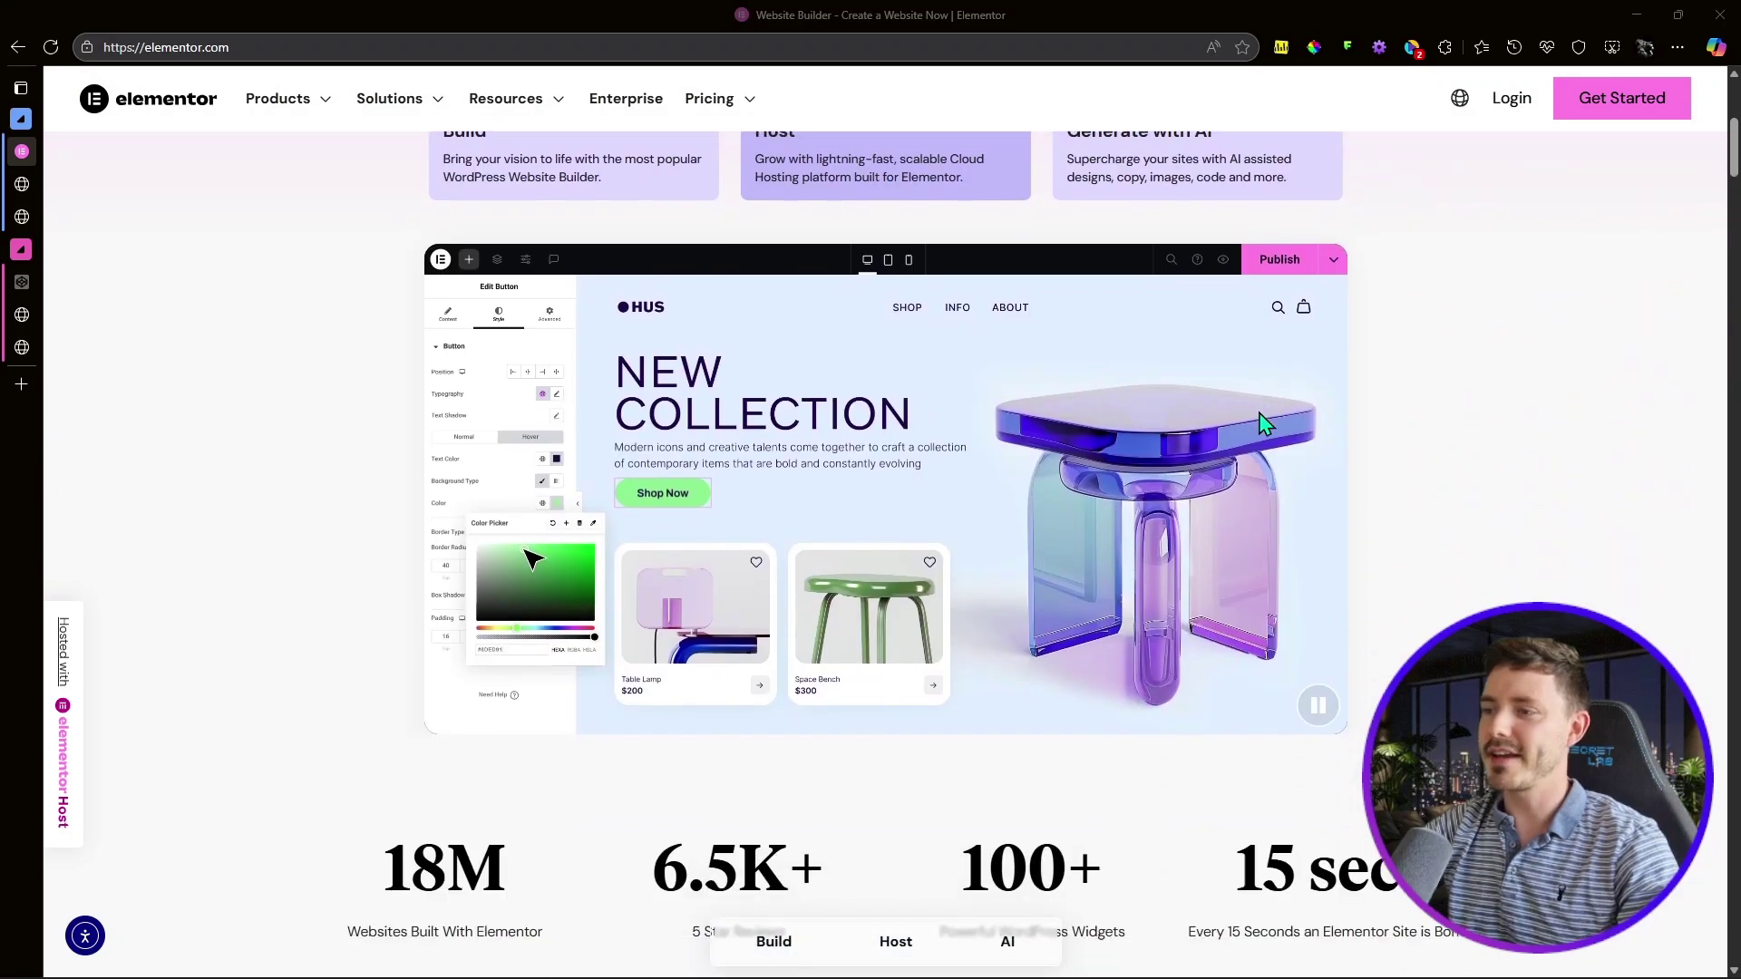
Step: Examine each tab in the homepage's "Dream it. Build it." section, from Drag & Drop Editing through Dynamic Elements
scroll(1262, 422, down, 4)
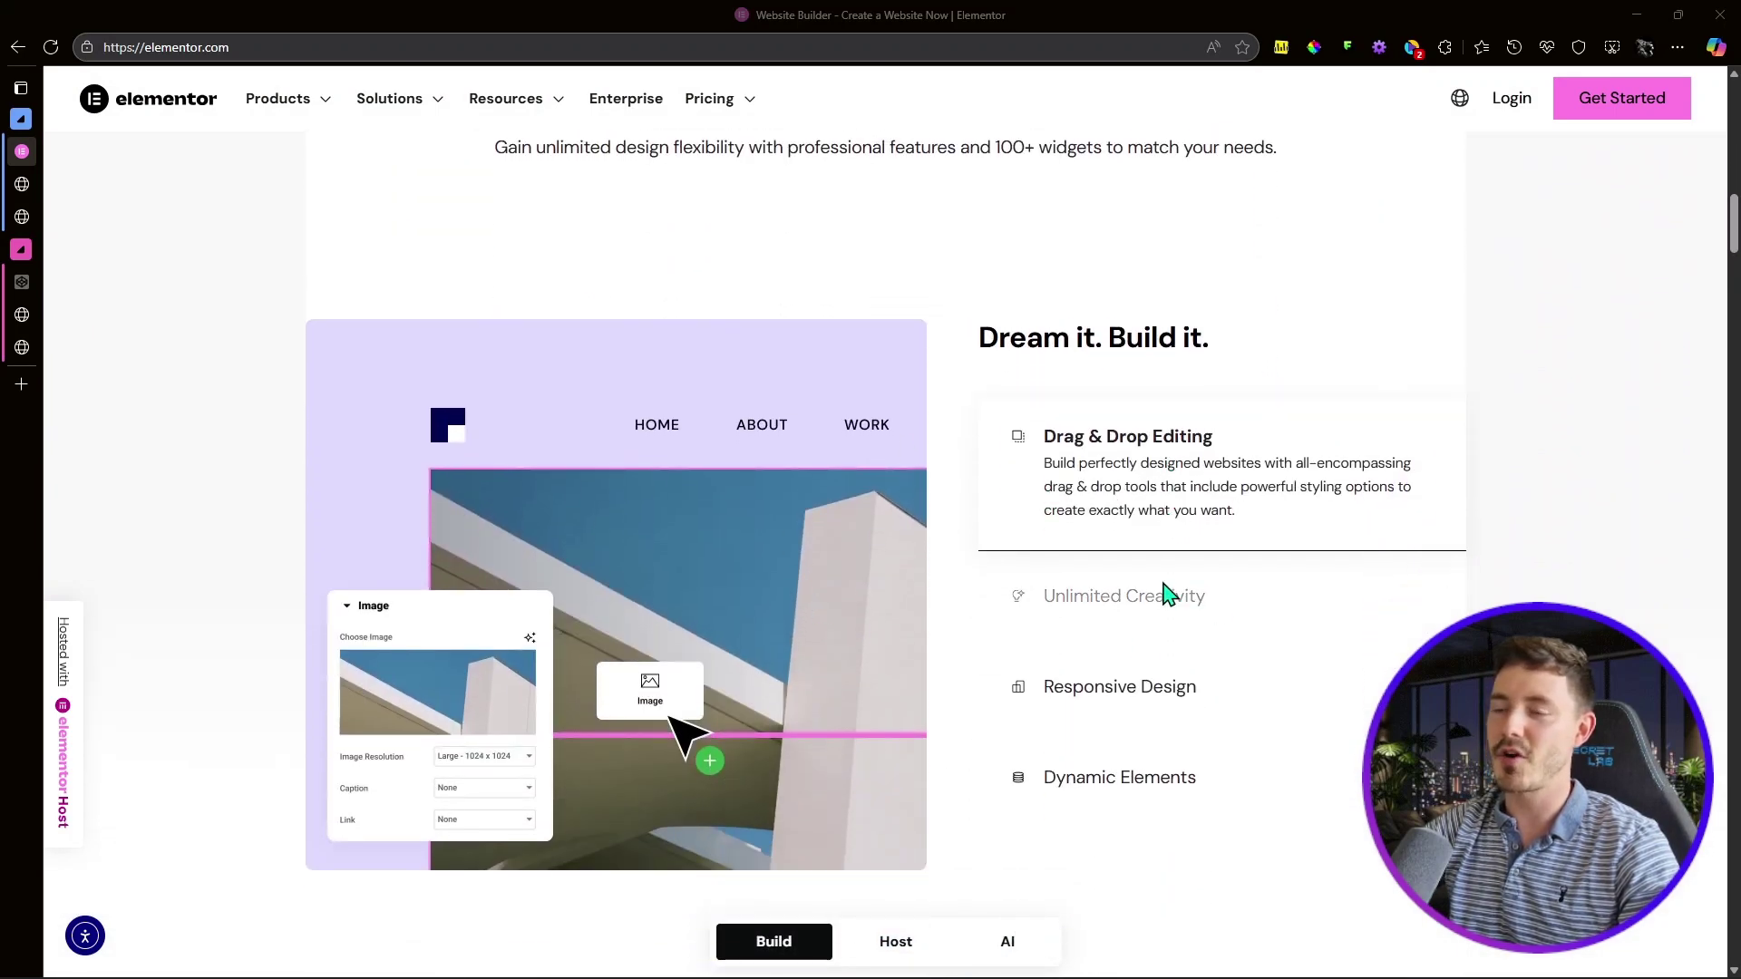
scroll(1205, 451, down, 1)
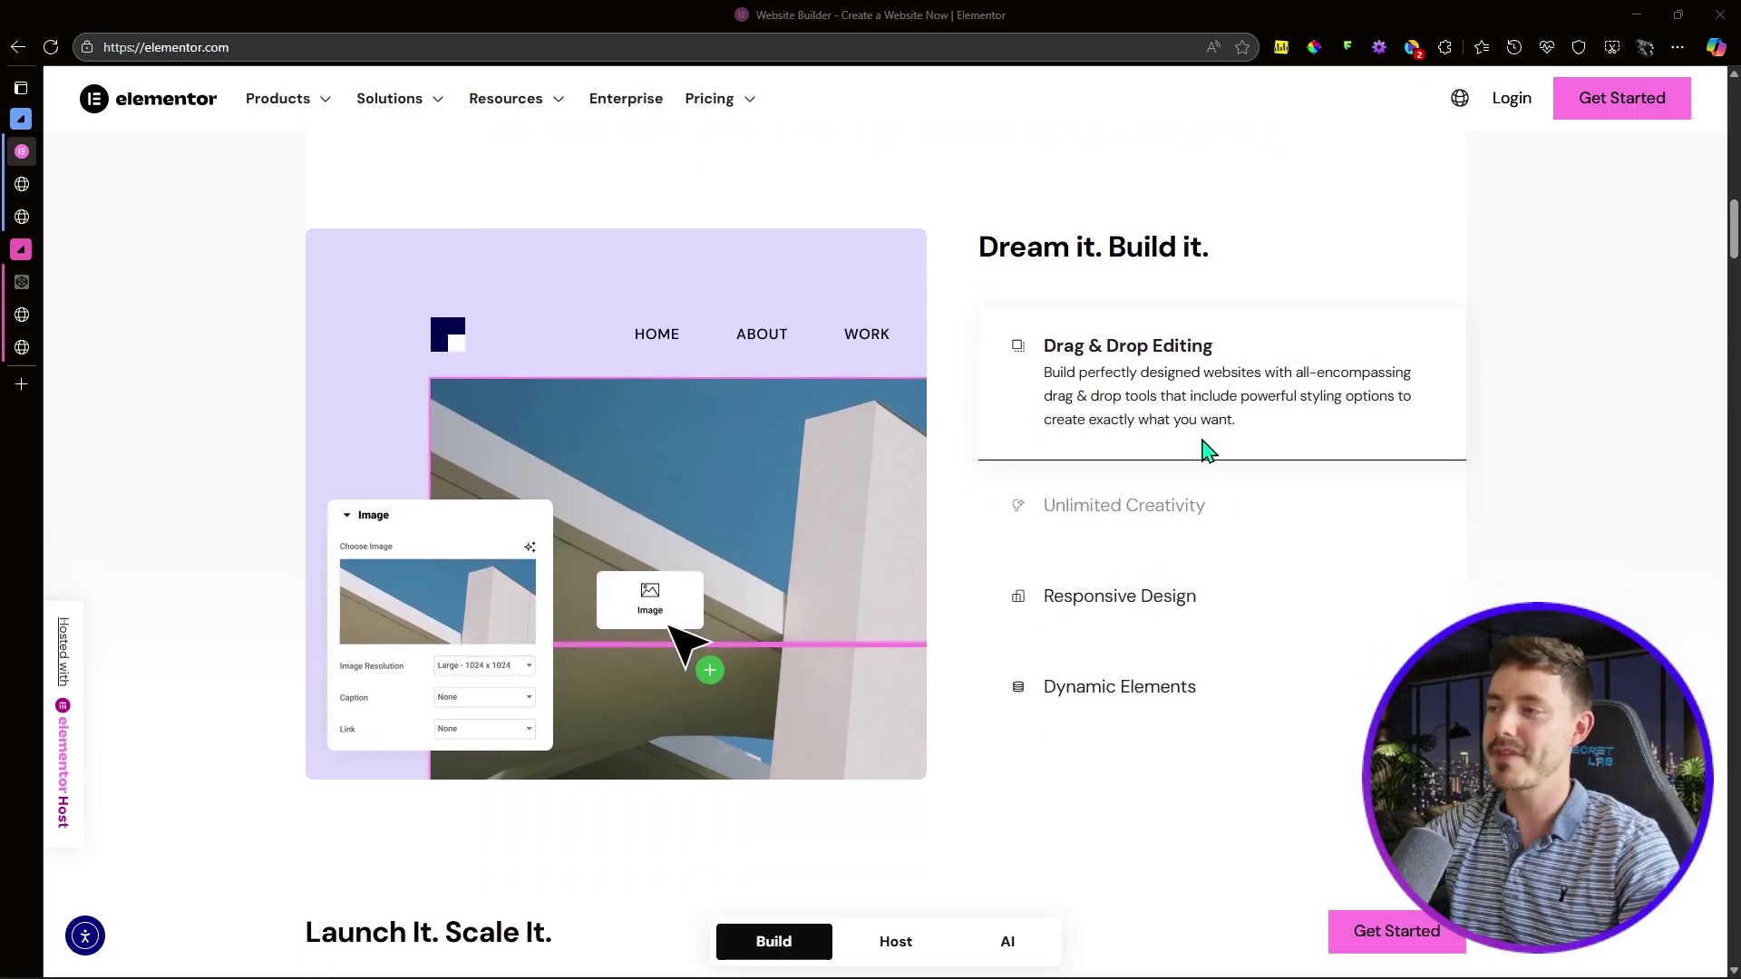
click(1176, 529)
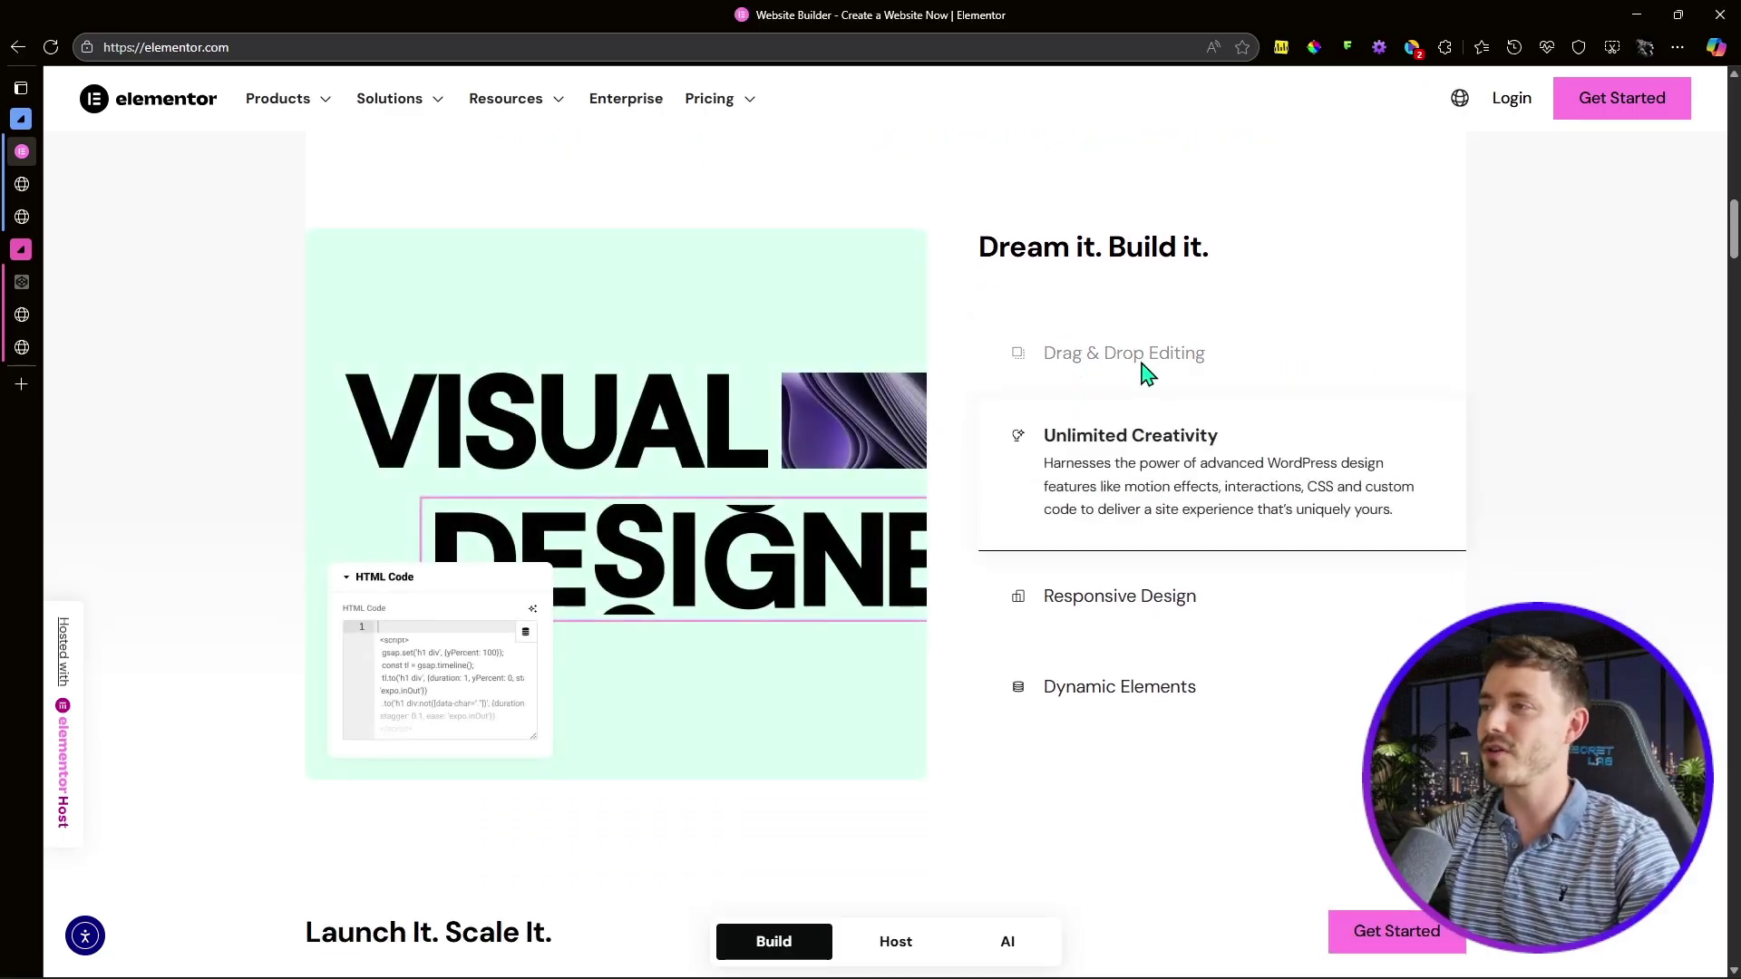
click(1119, 598)
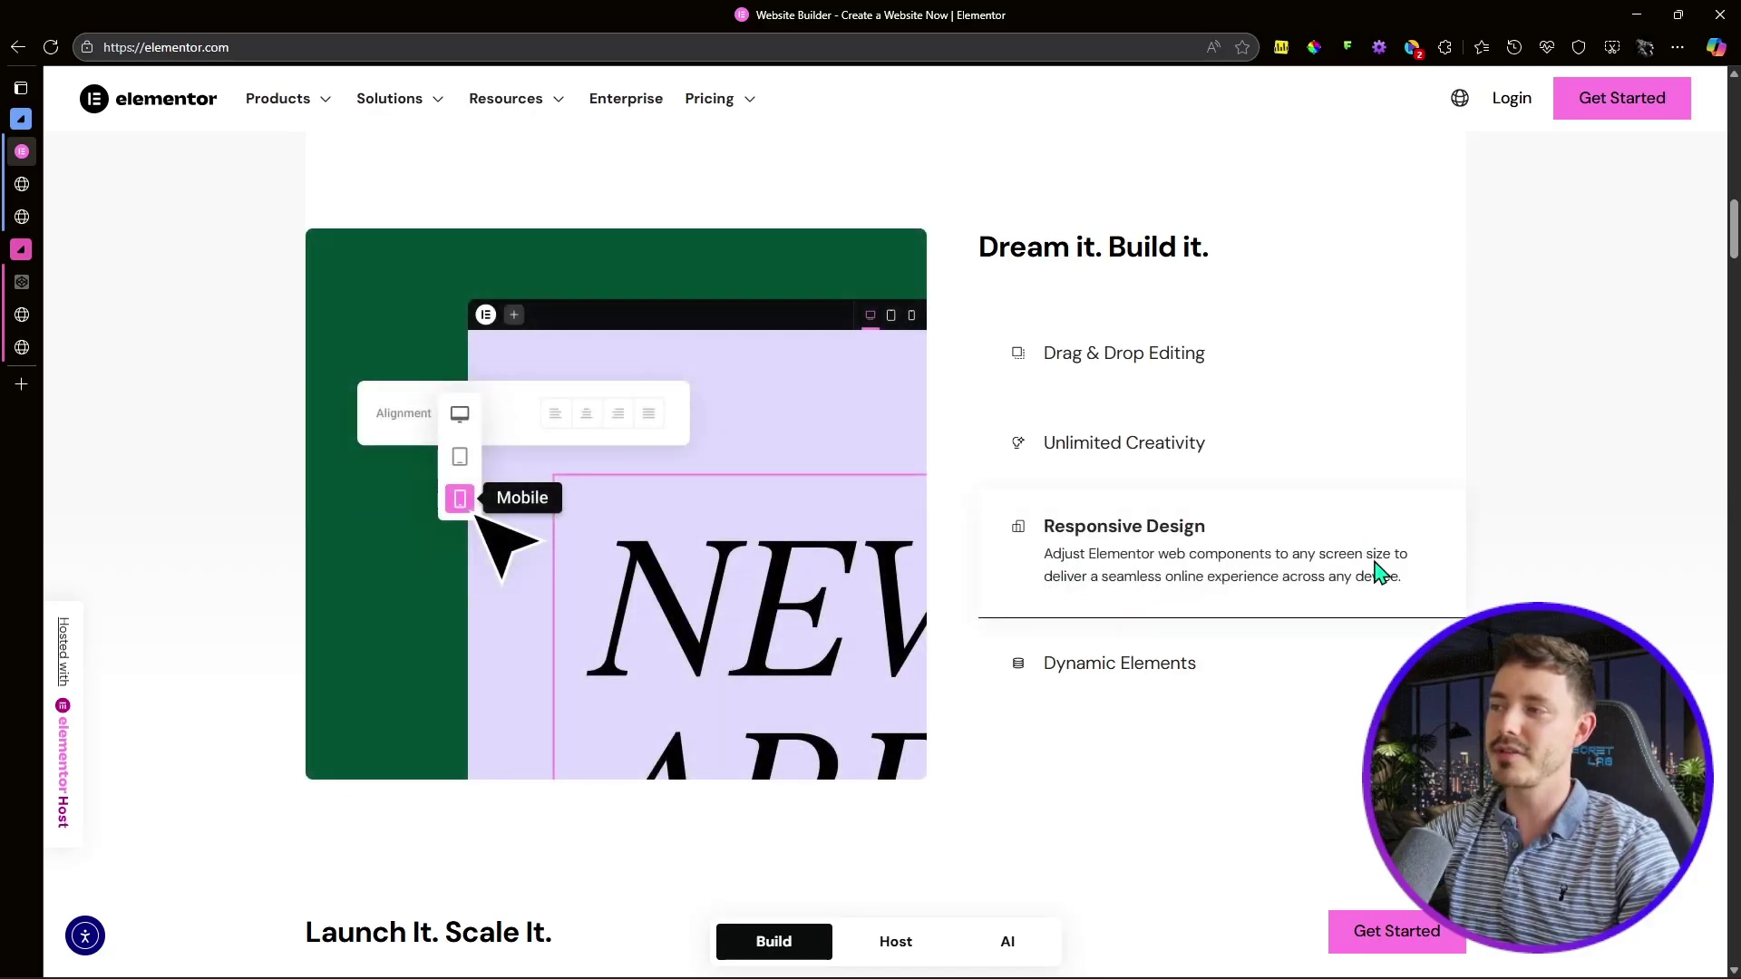
click(1179, 661)
click(1168, 373)
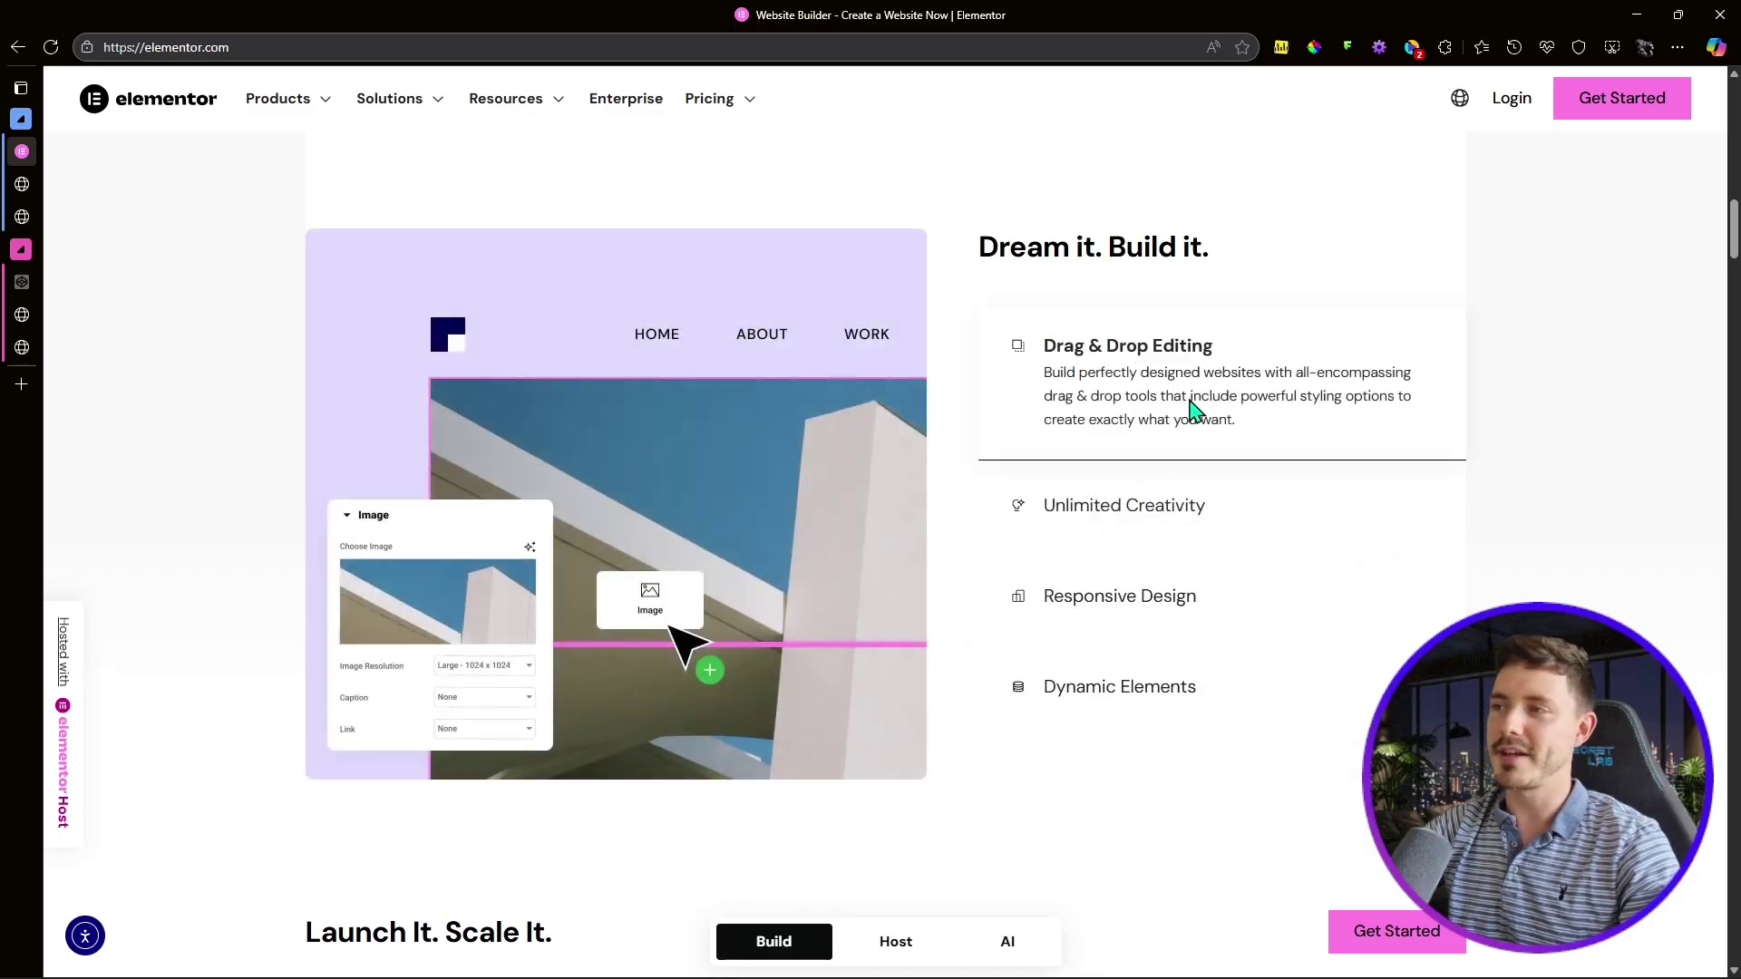
Step: Inspect the page with the developer tools and examine how the tabs section is laid out at mobile width
right_click(1451, 266)
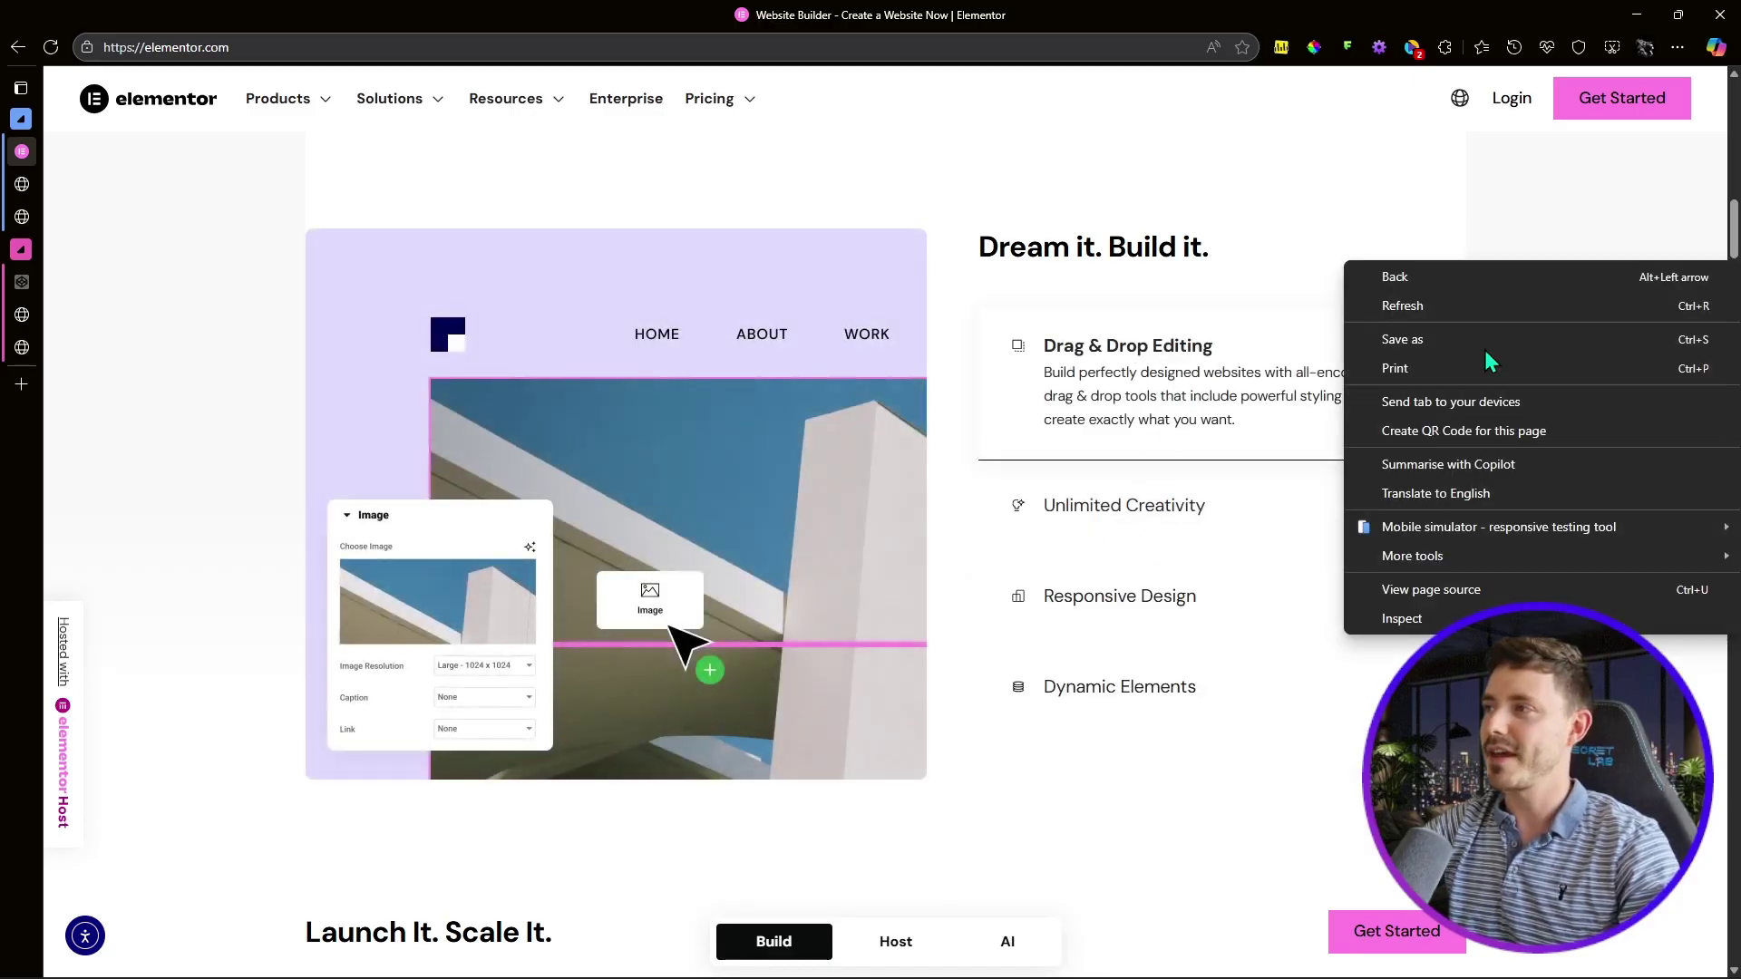
click(1425, 630)
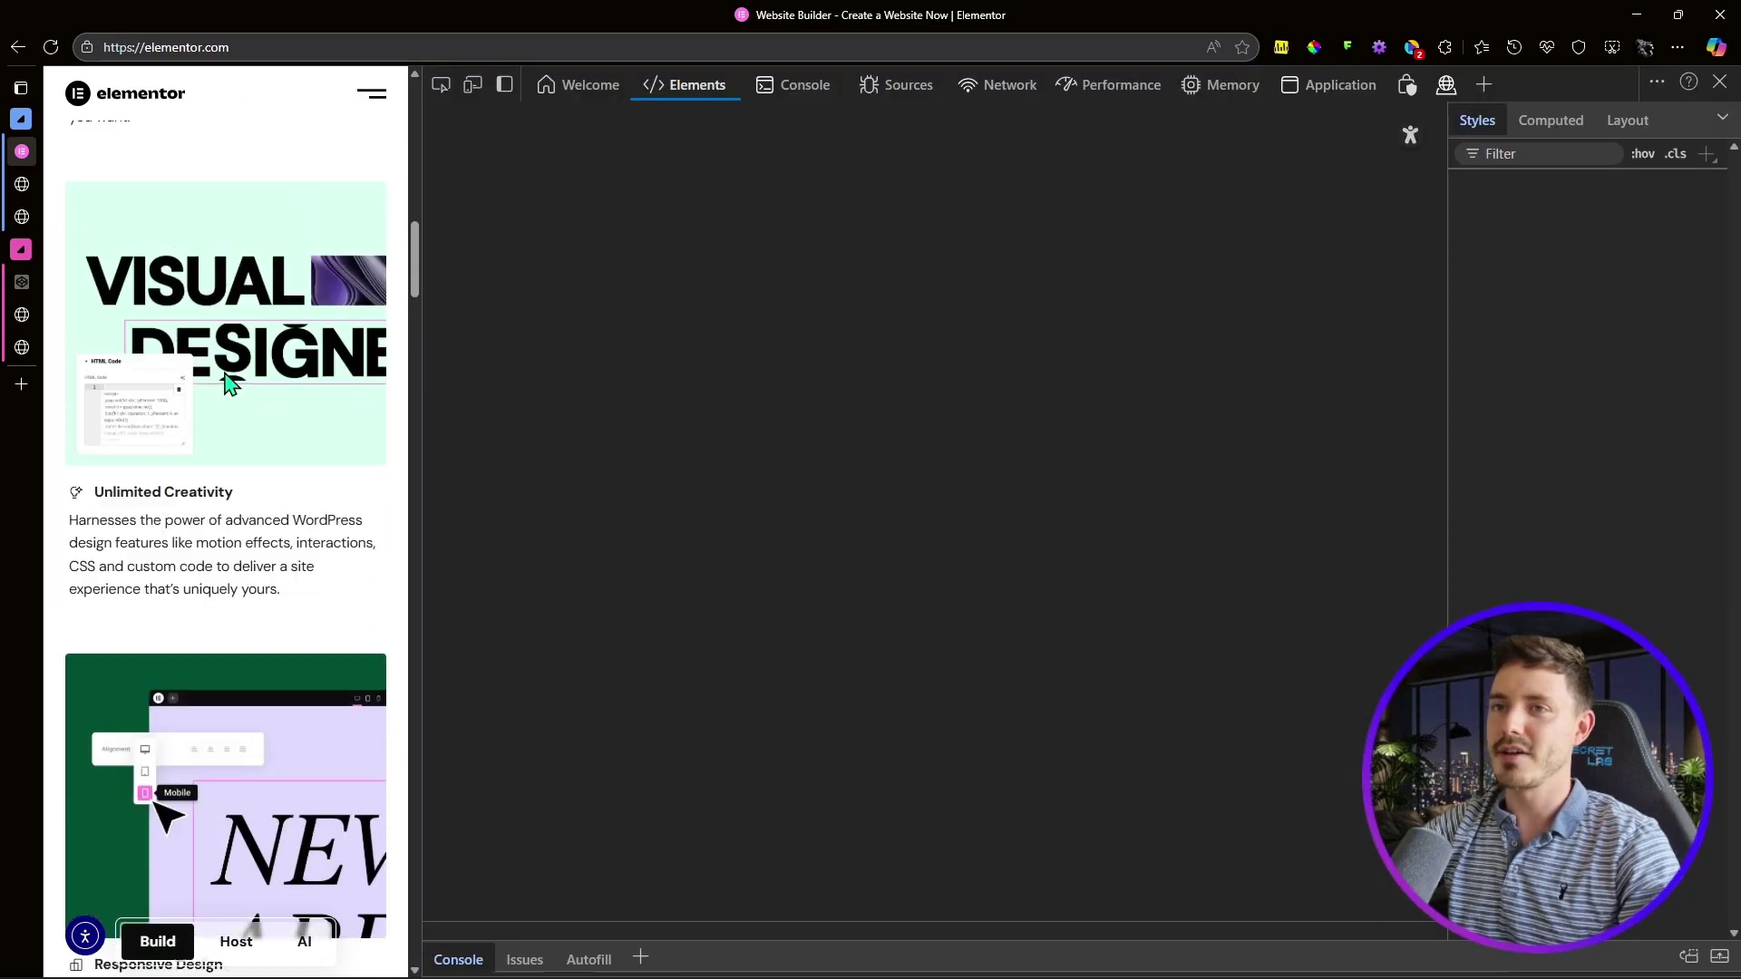
scroll(228, 384, up, 7)
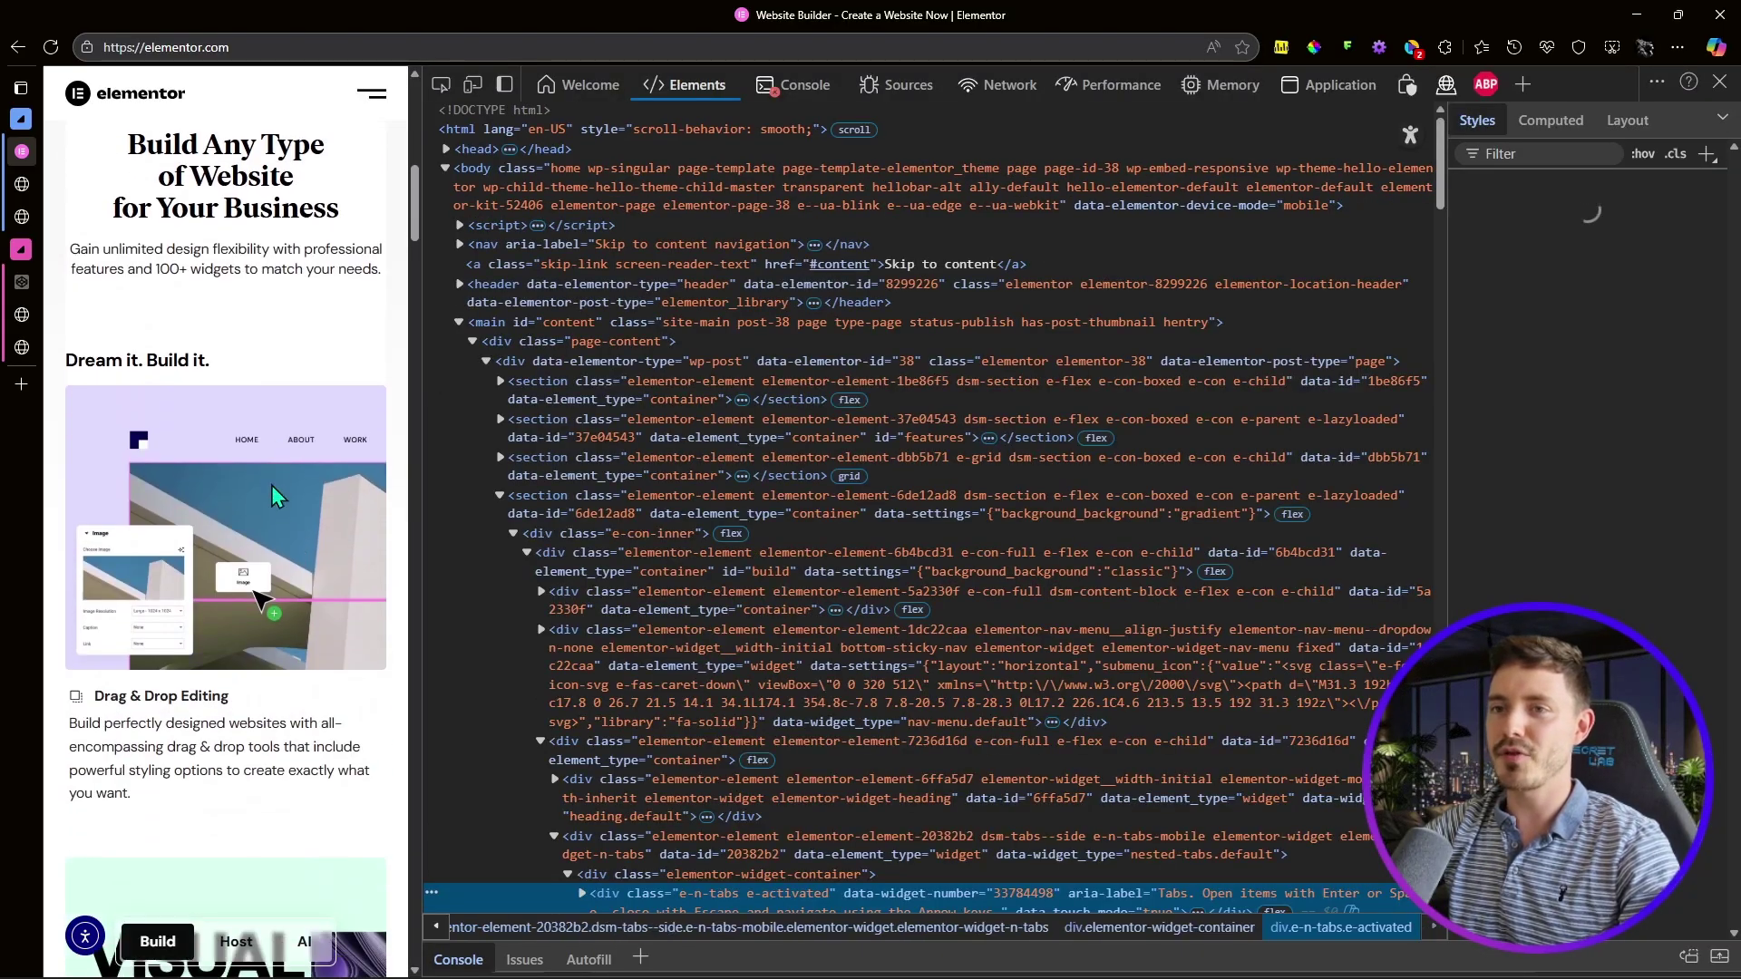
scroll(275, 491, down, 1)
scroll(276, 491, down, 2)
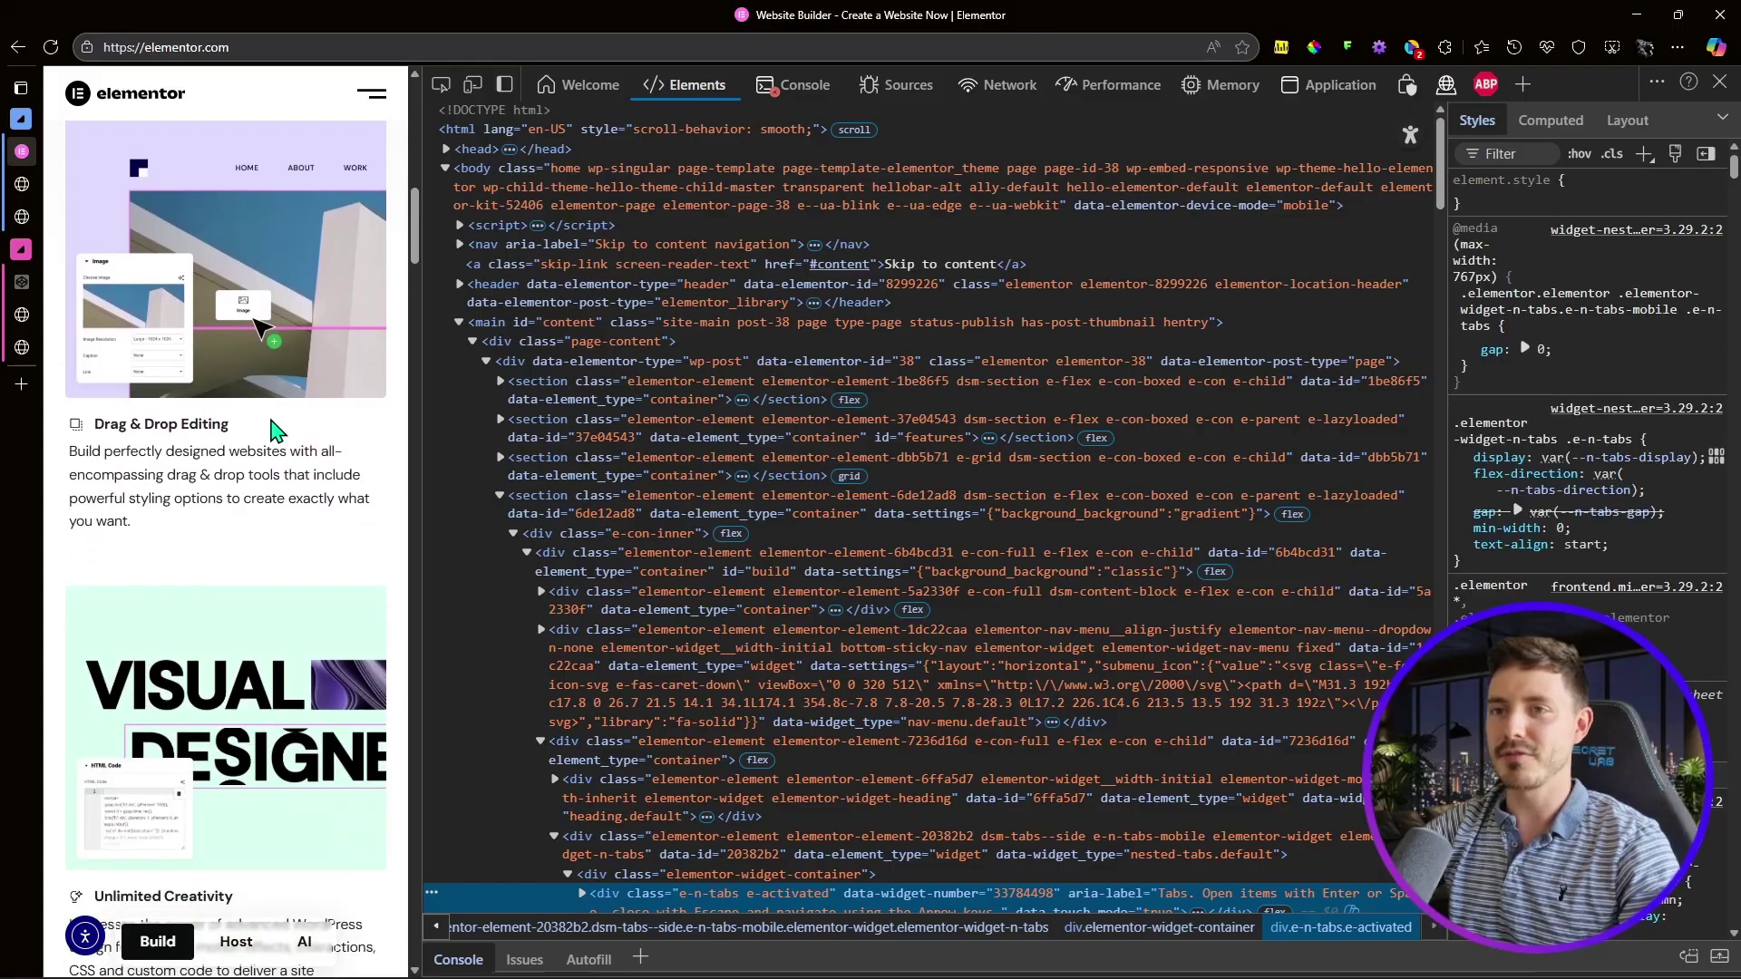
scroll(213, 286, up, 1)
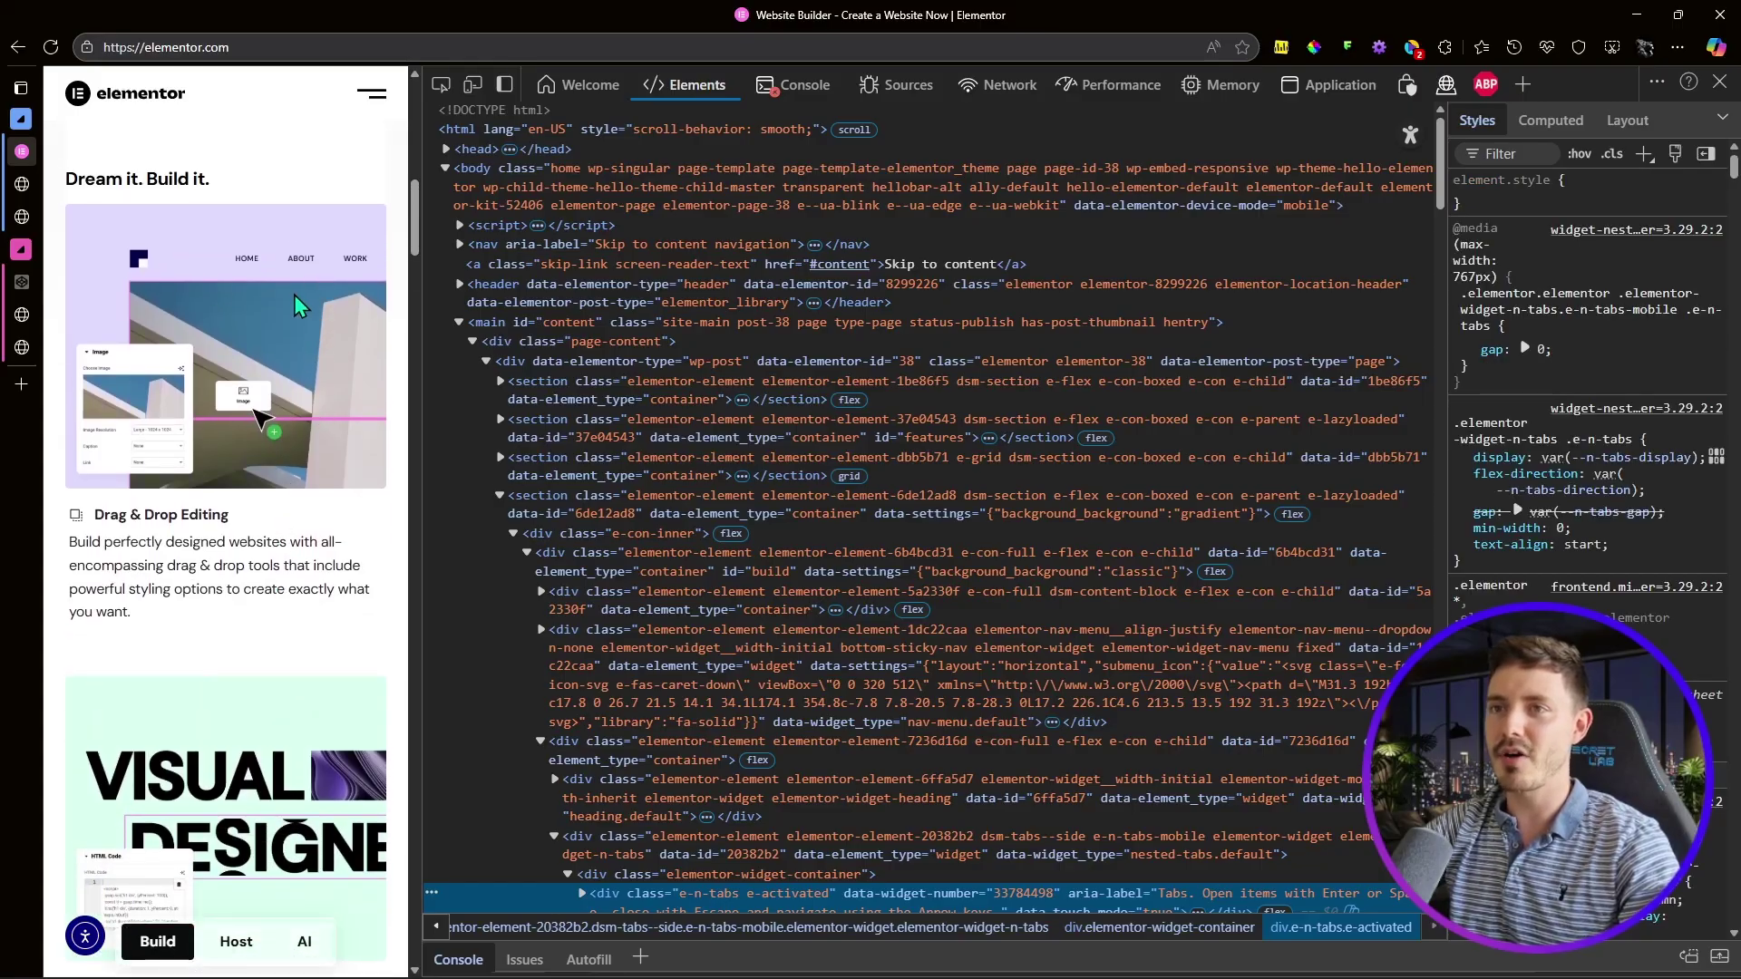
scroll(169, 290, down, 4)
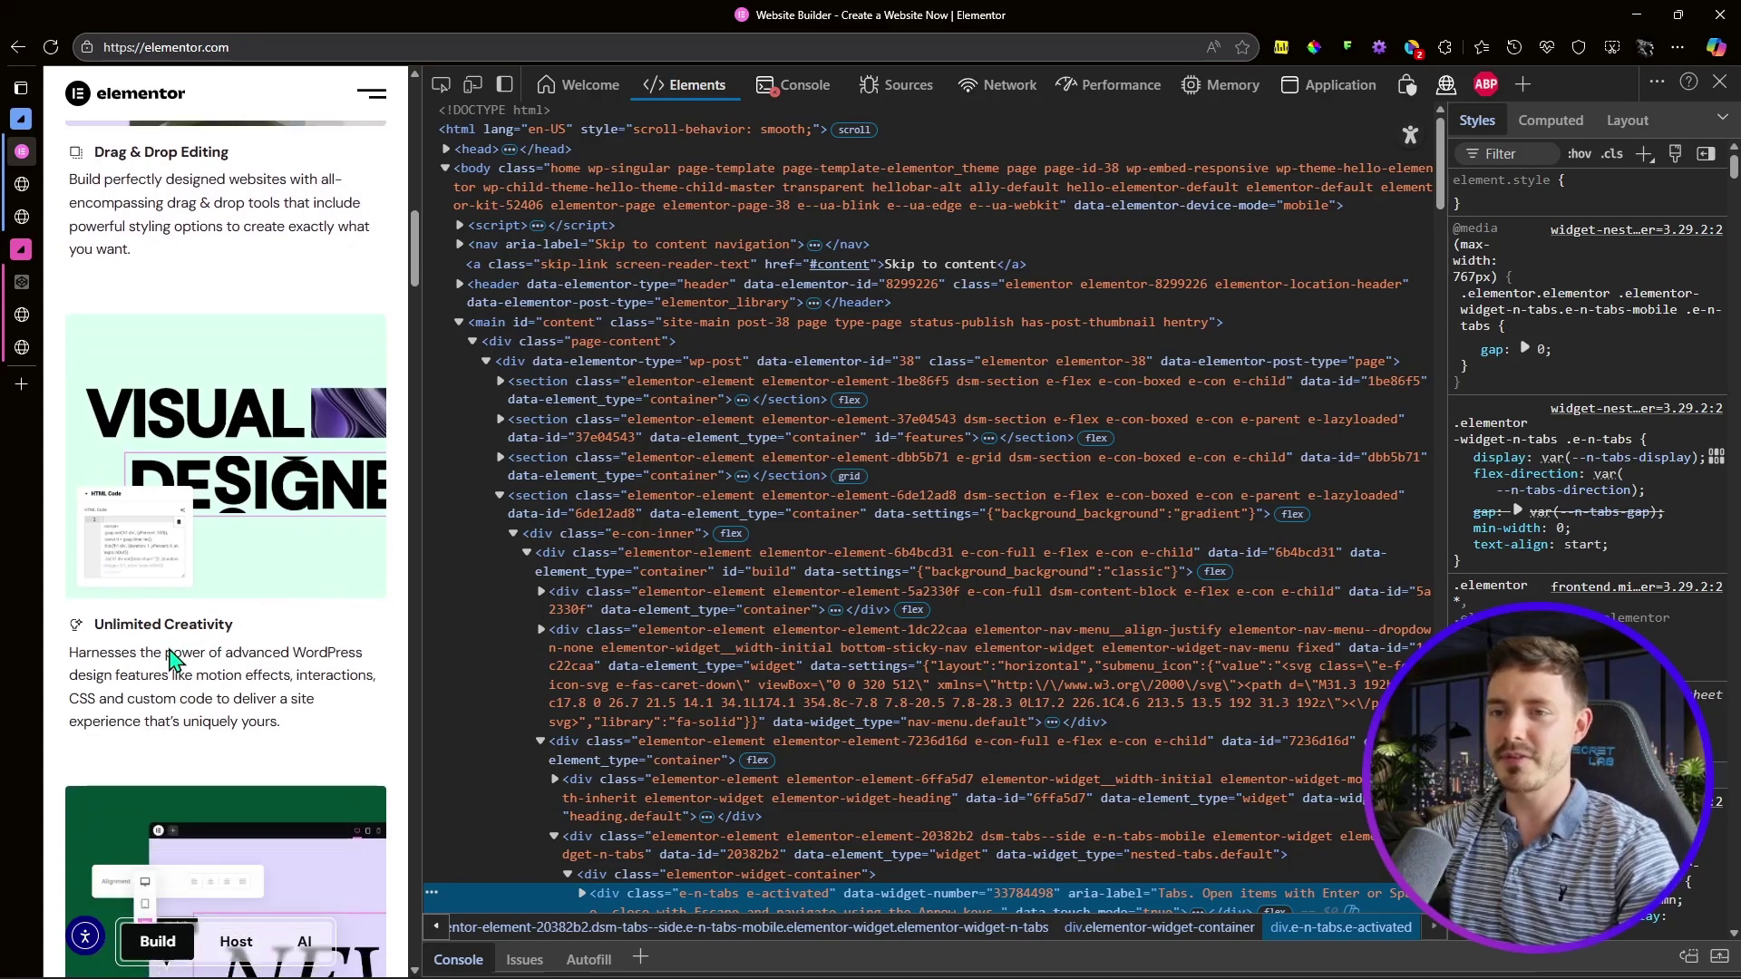
scroll(328, 399, up, 4)
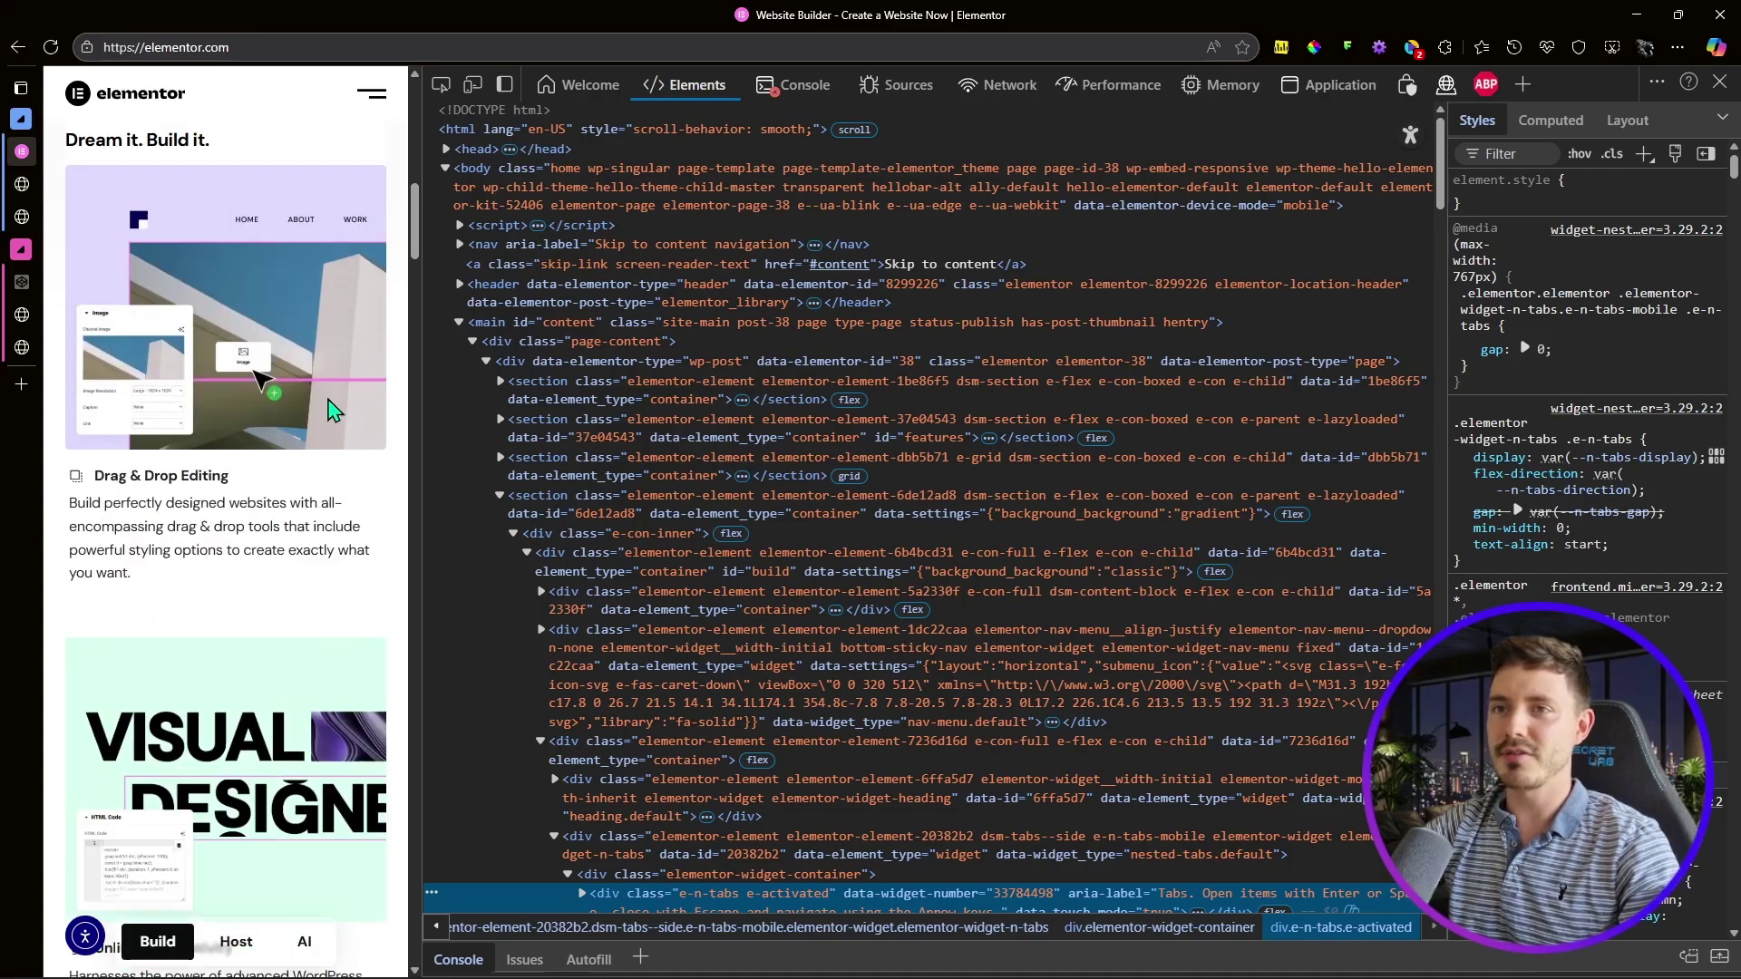
scroll(318, 327, down, 2)
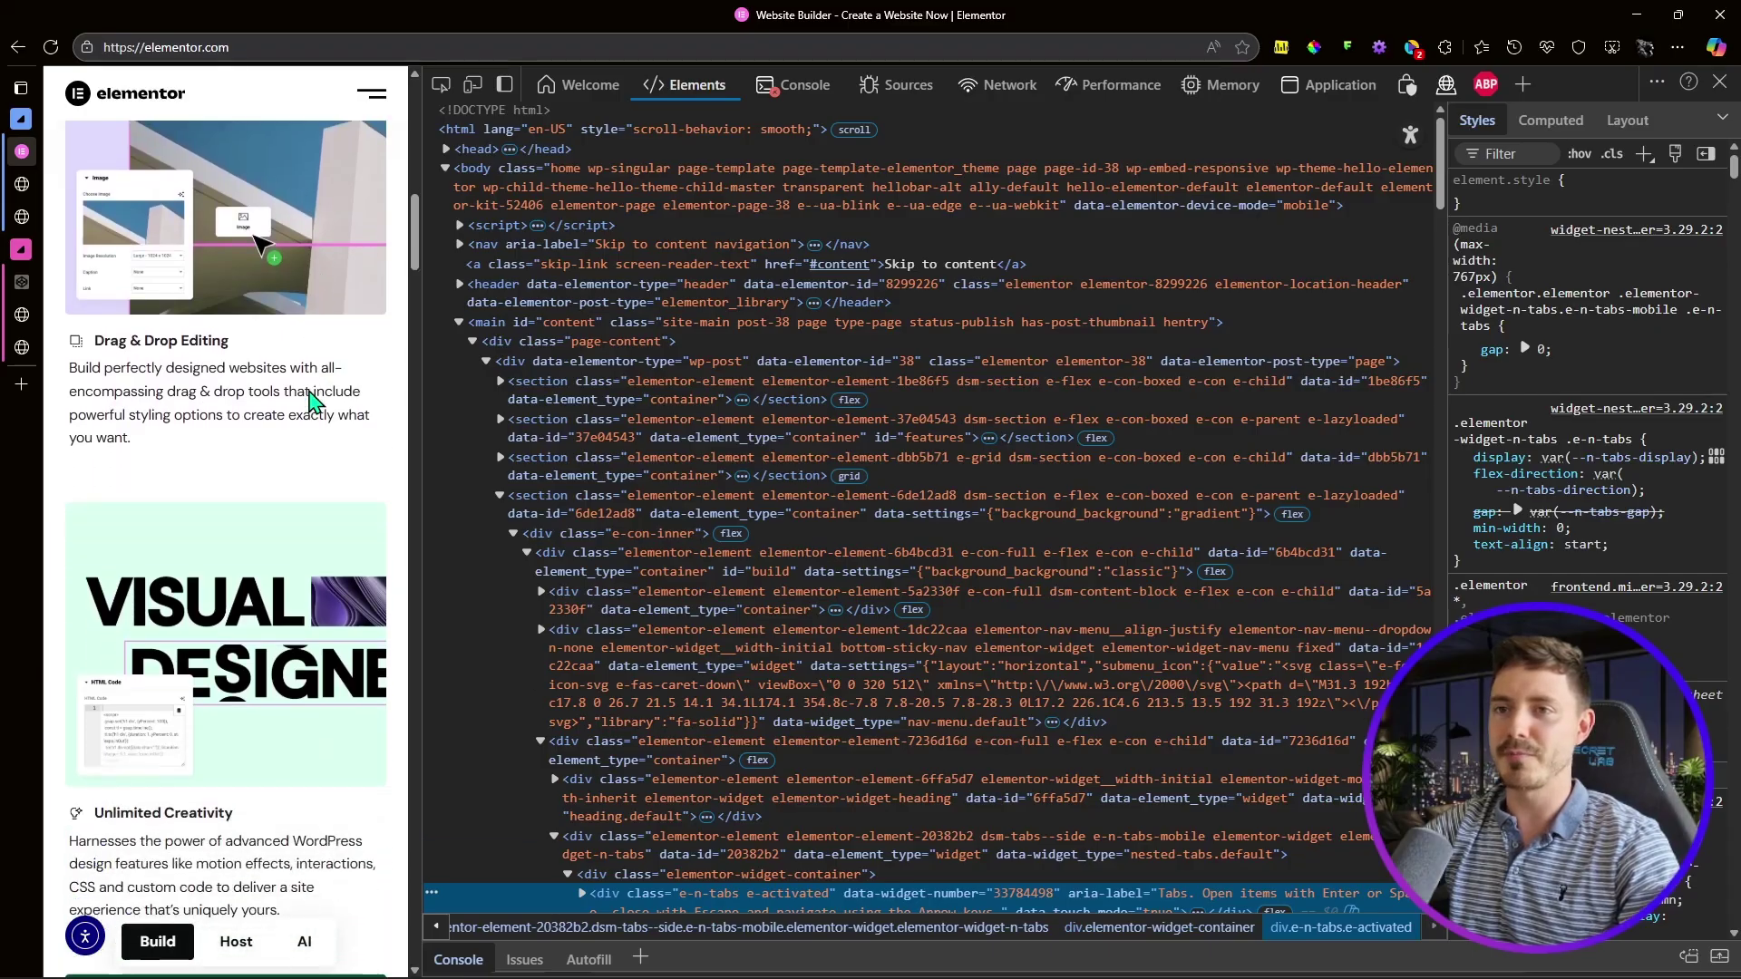
Step: Close the developer tools and show the Unlimited Creativity tab in the desktop layout
click(1722, 88)
scroll(1411, 474, down, 4)
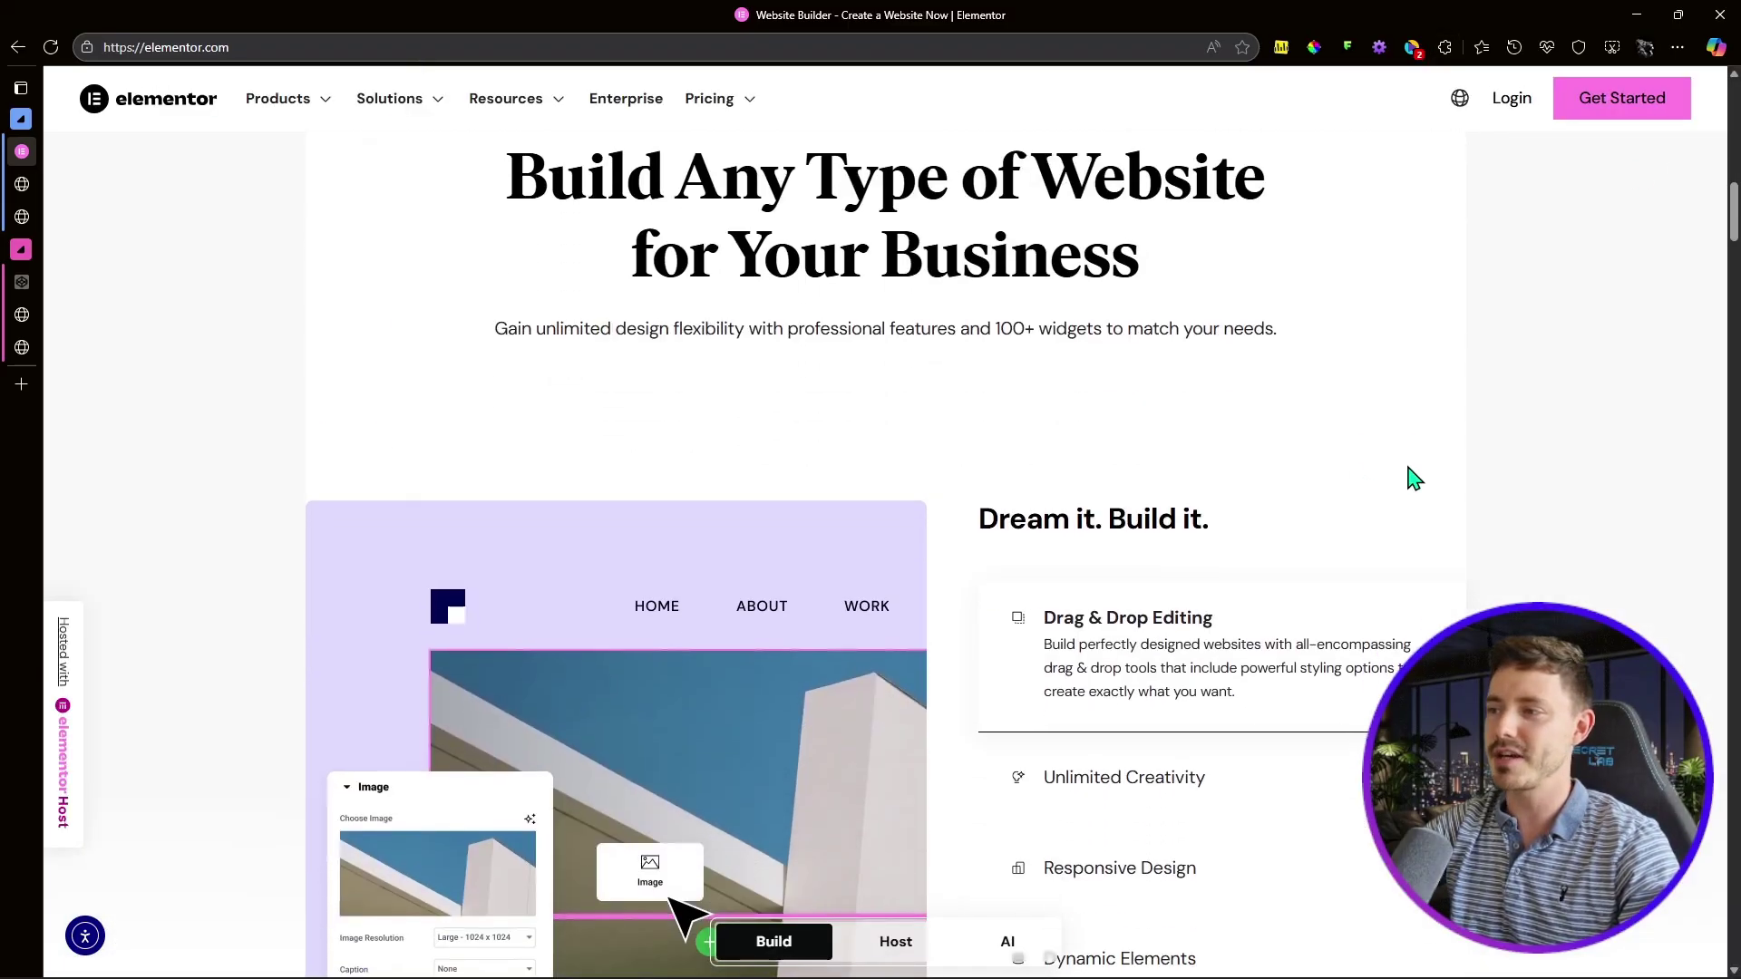
click(1132, 603)
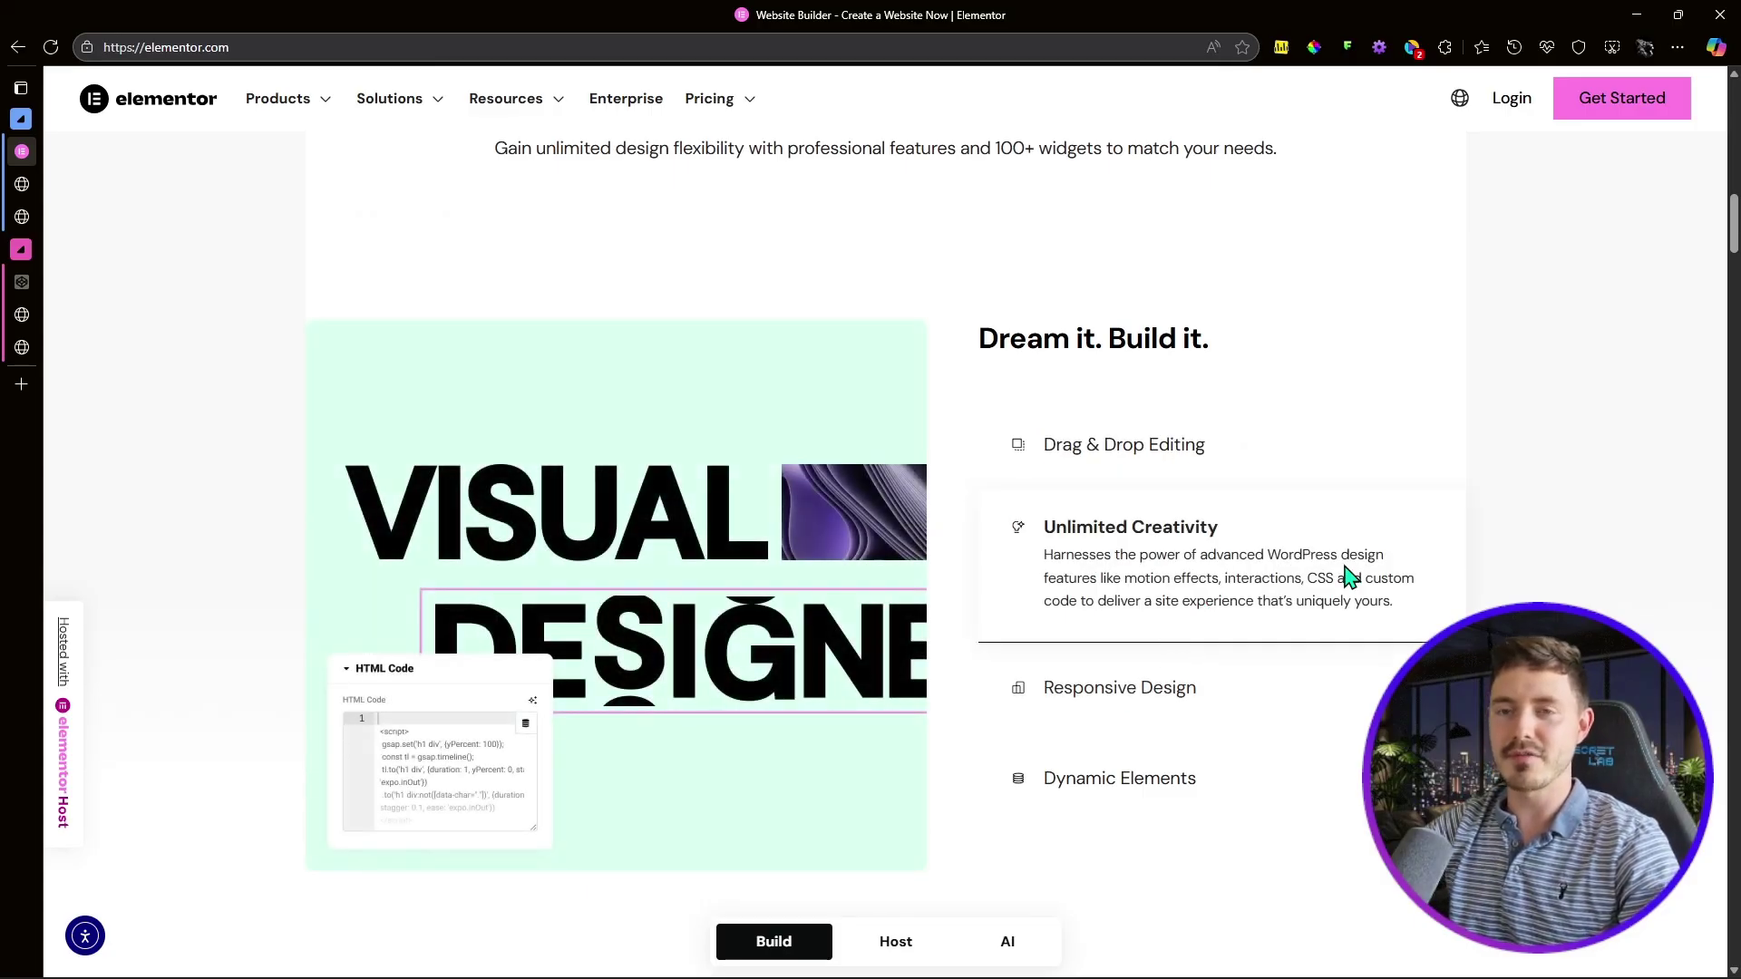
scroll(1327, 530, down, 1)
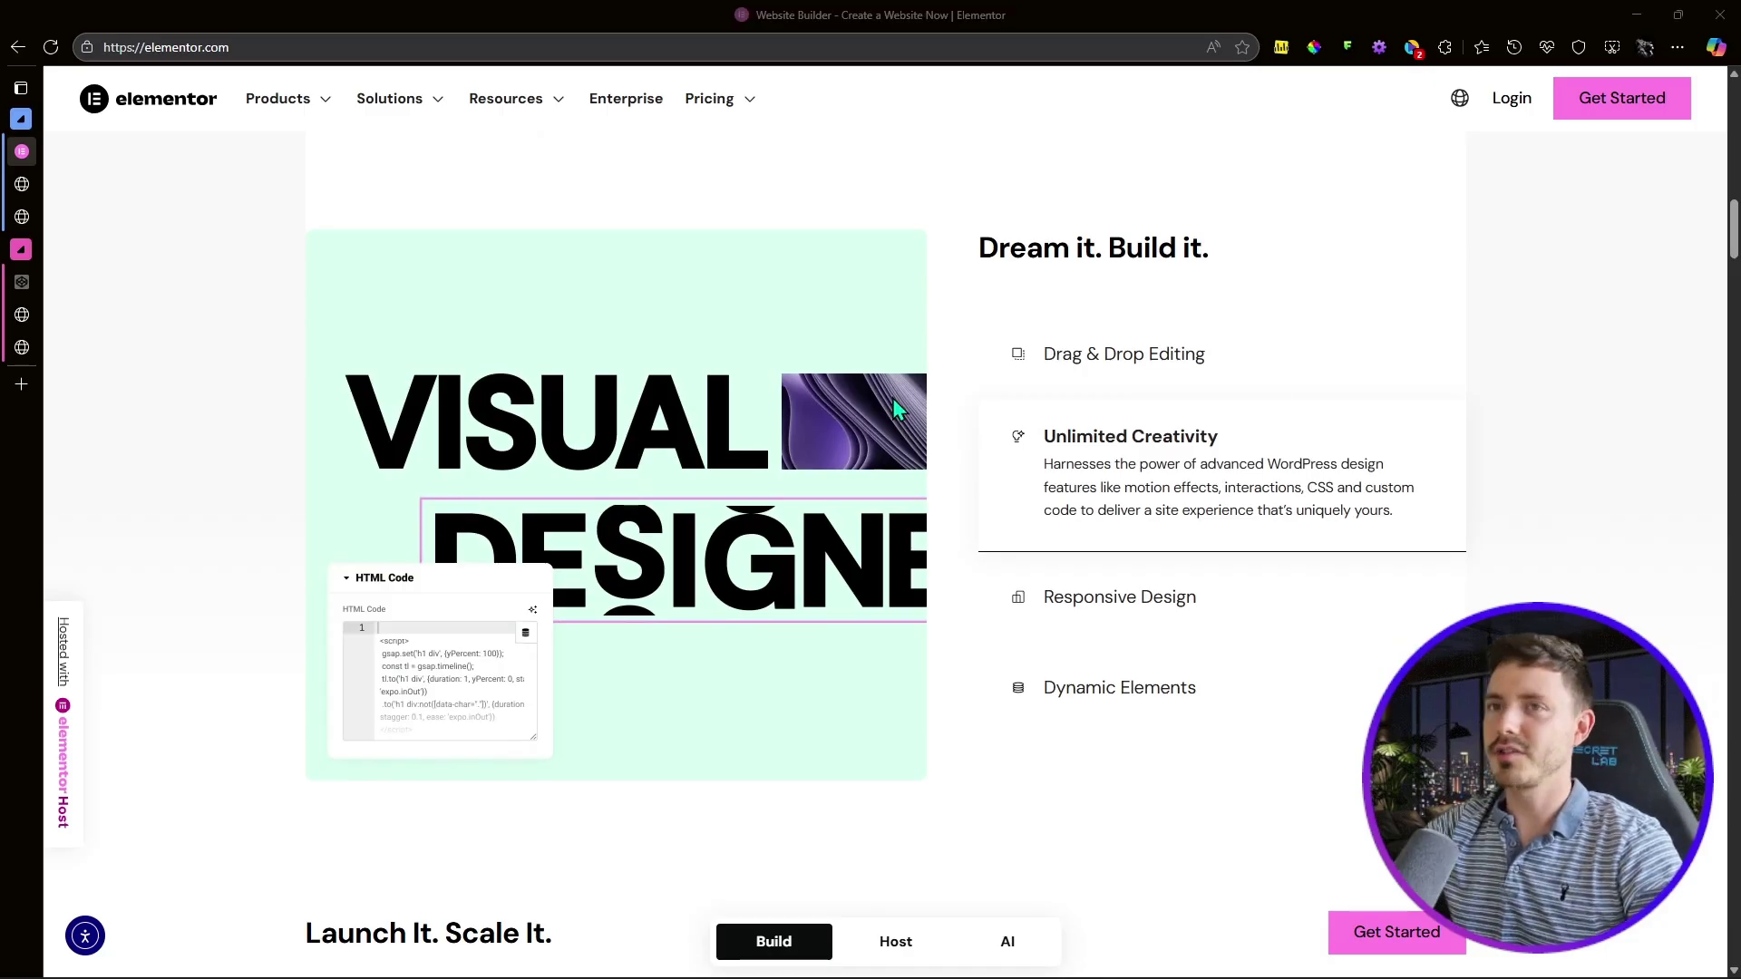
Step: Switch to the Tabs Build page in the Elementor editor and review the Main Container's layout settings
click(22, 314)
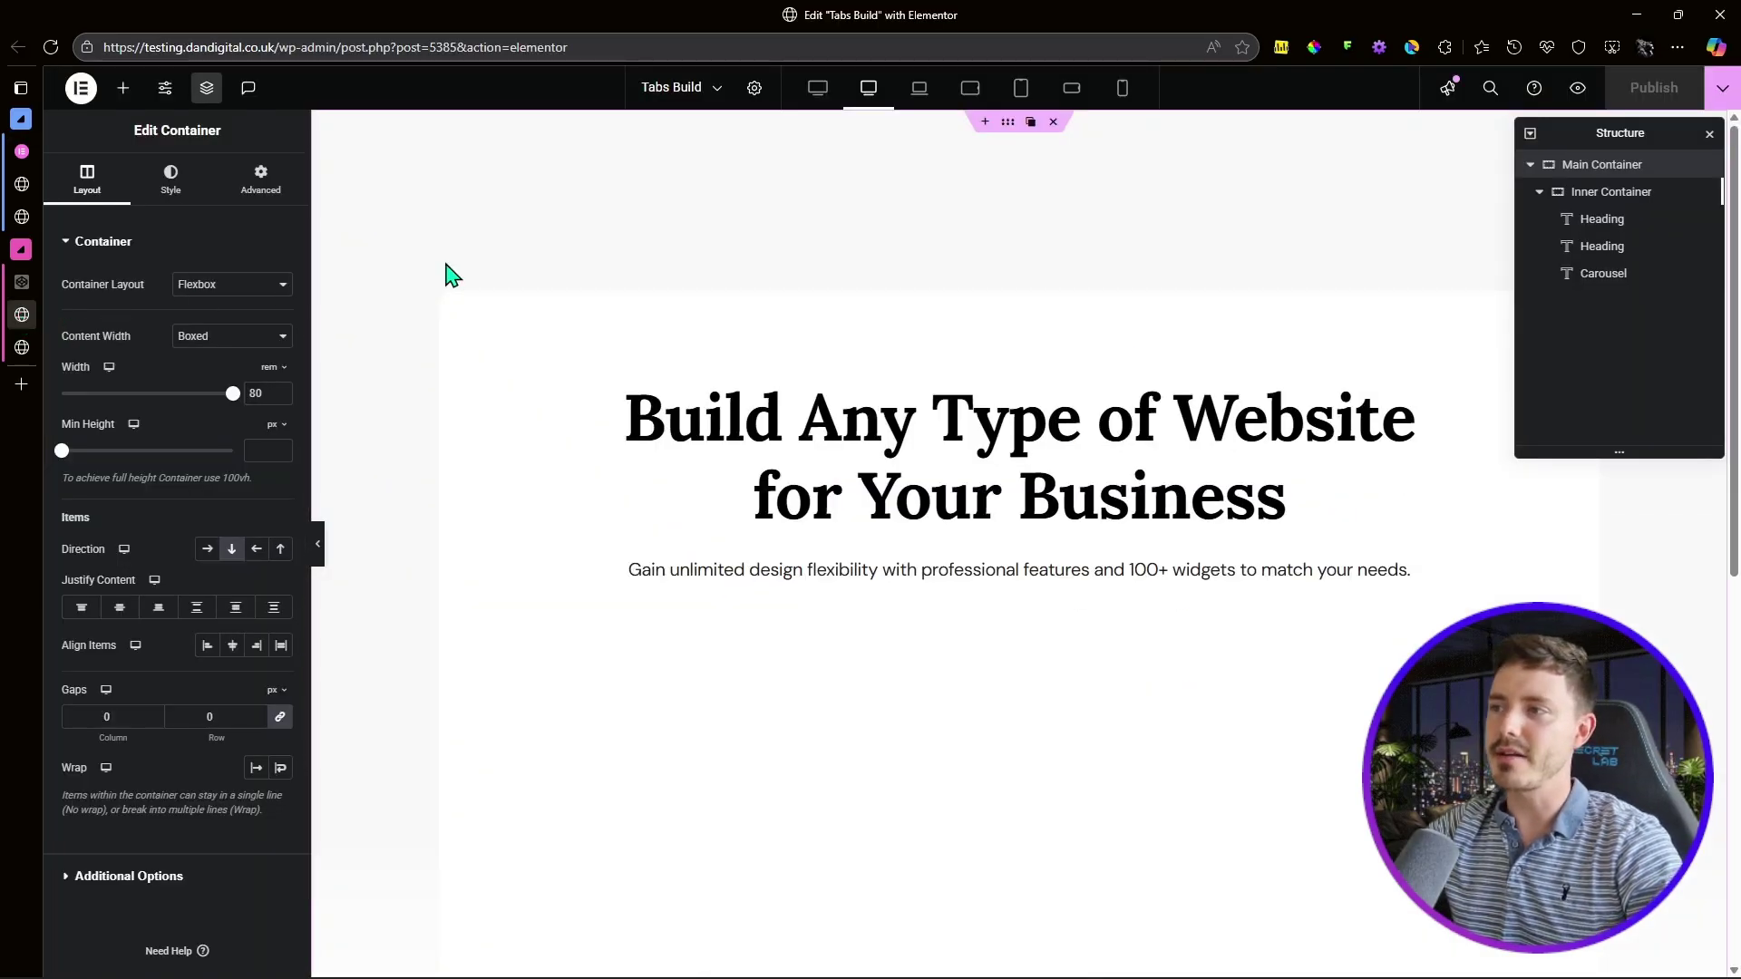
scroll(894, 202, down, 2)
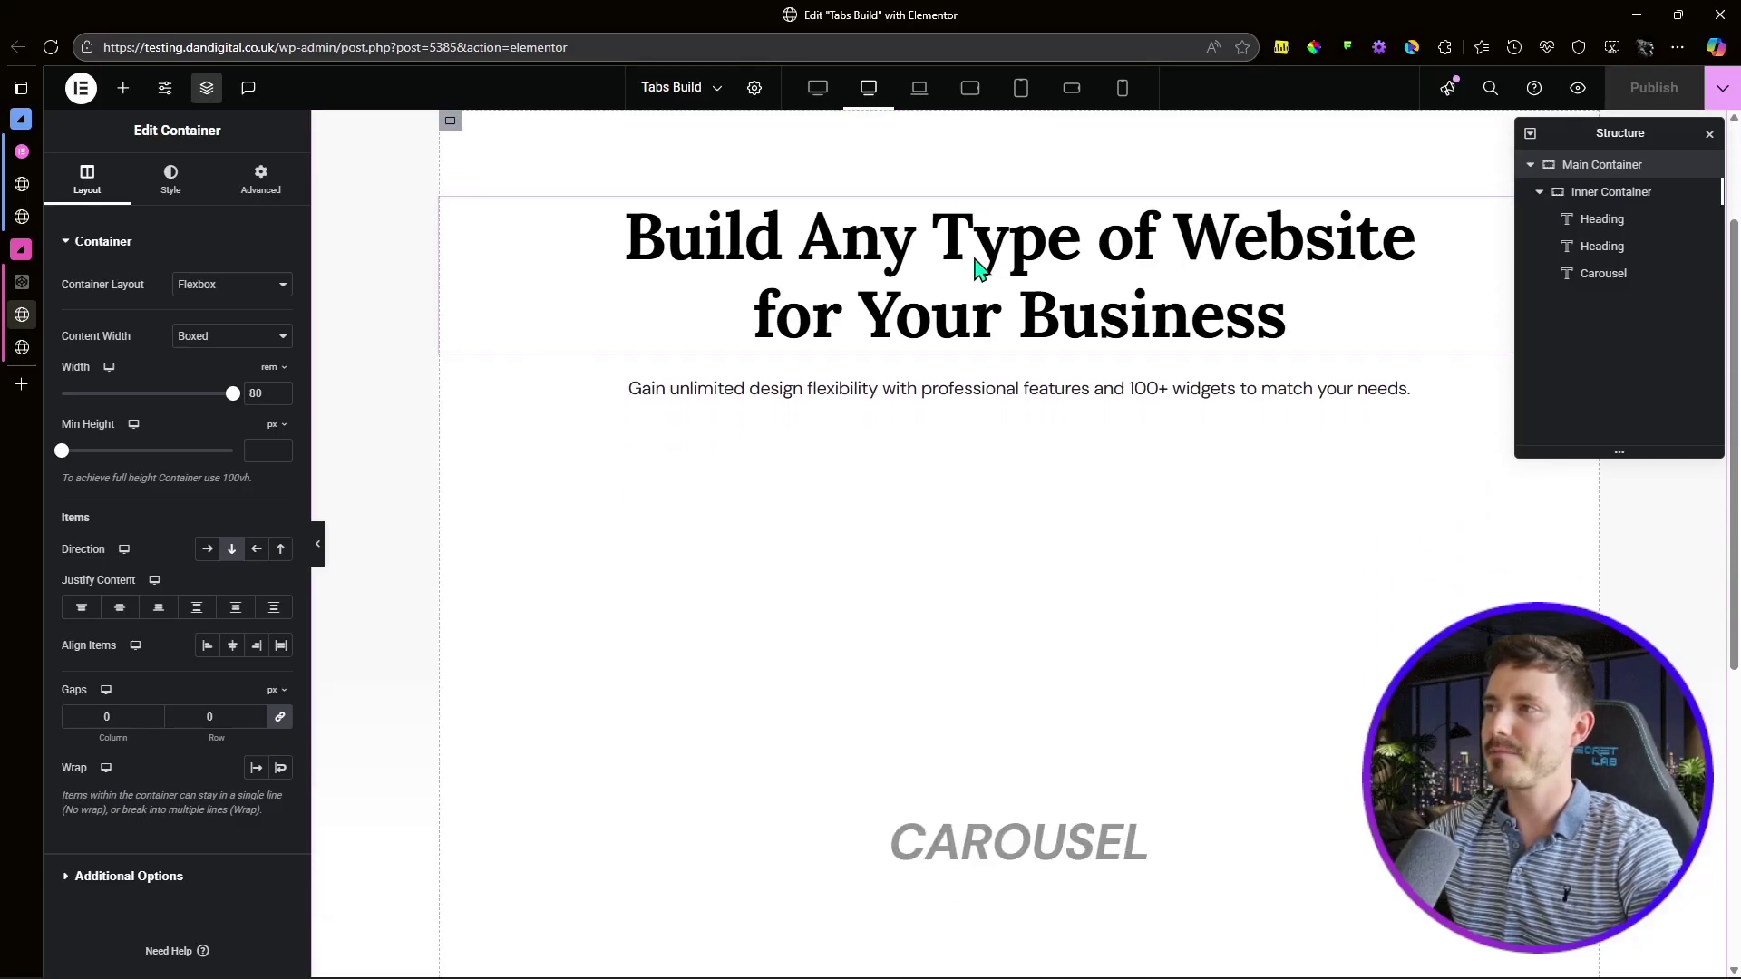
scroll(816, 272, up, 1)
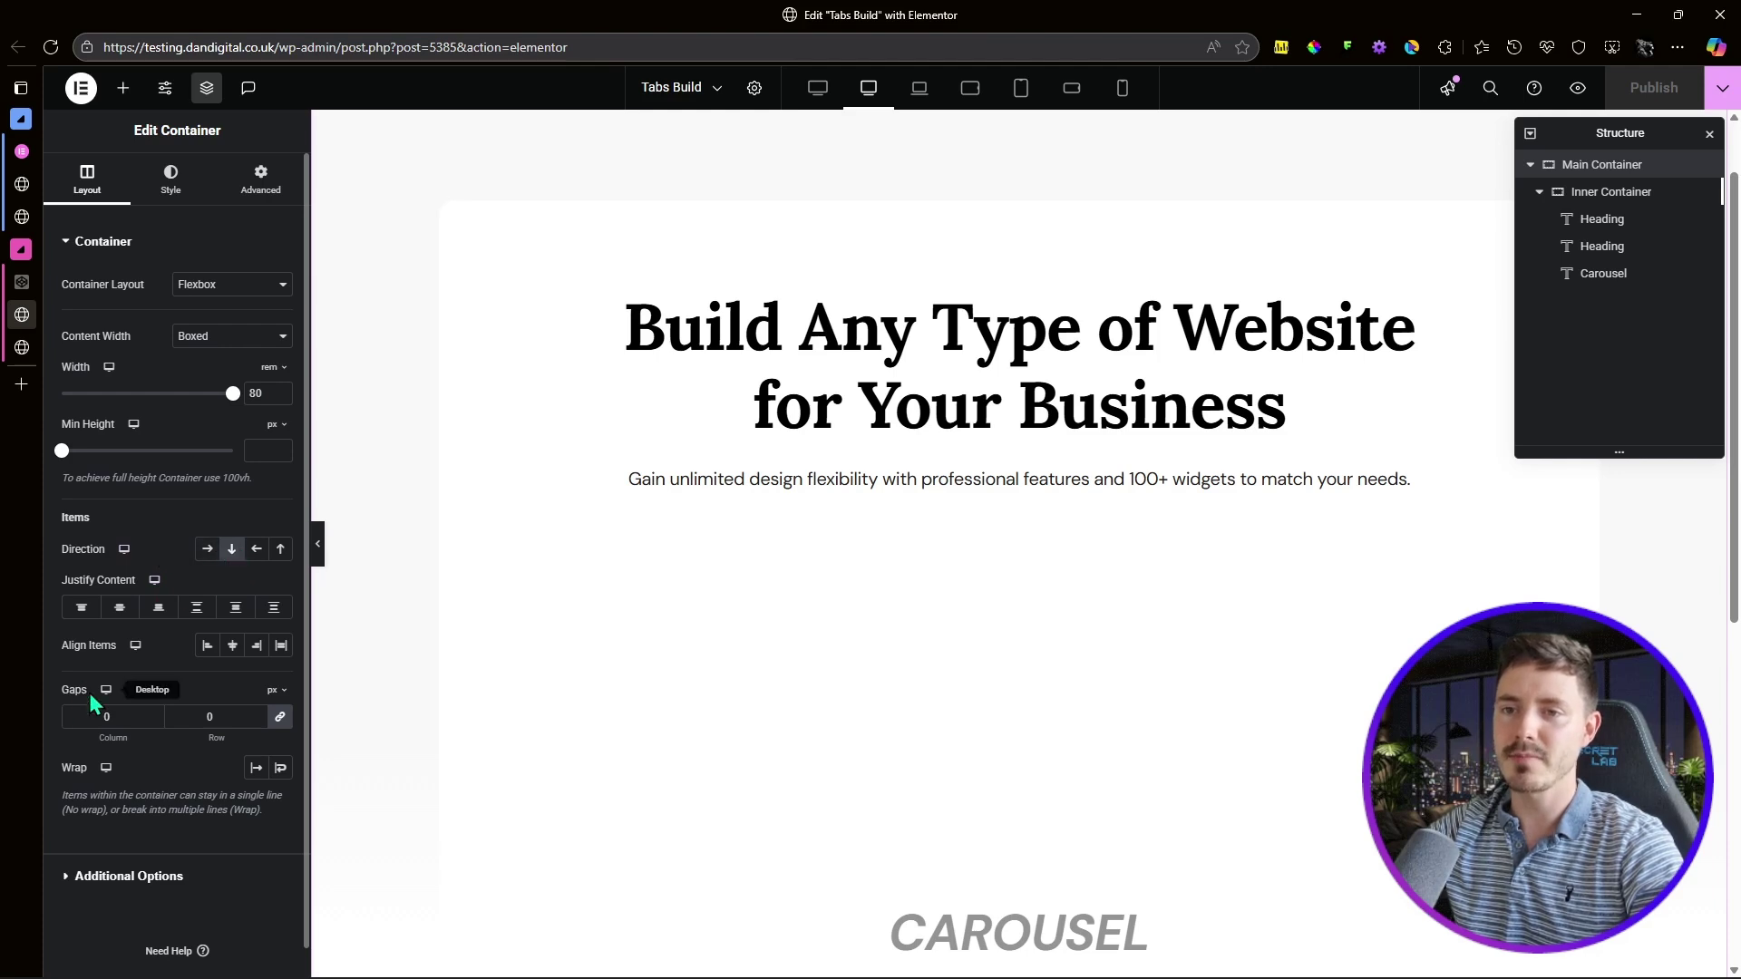
Step: Review the Main Container's gradient background settings and check the gradient down the page
click(170, 182)
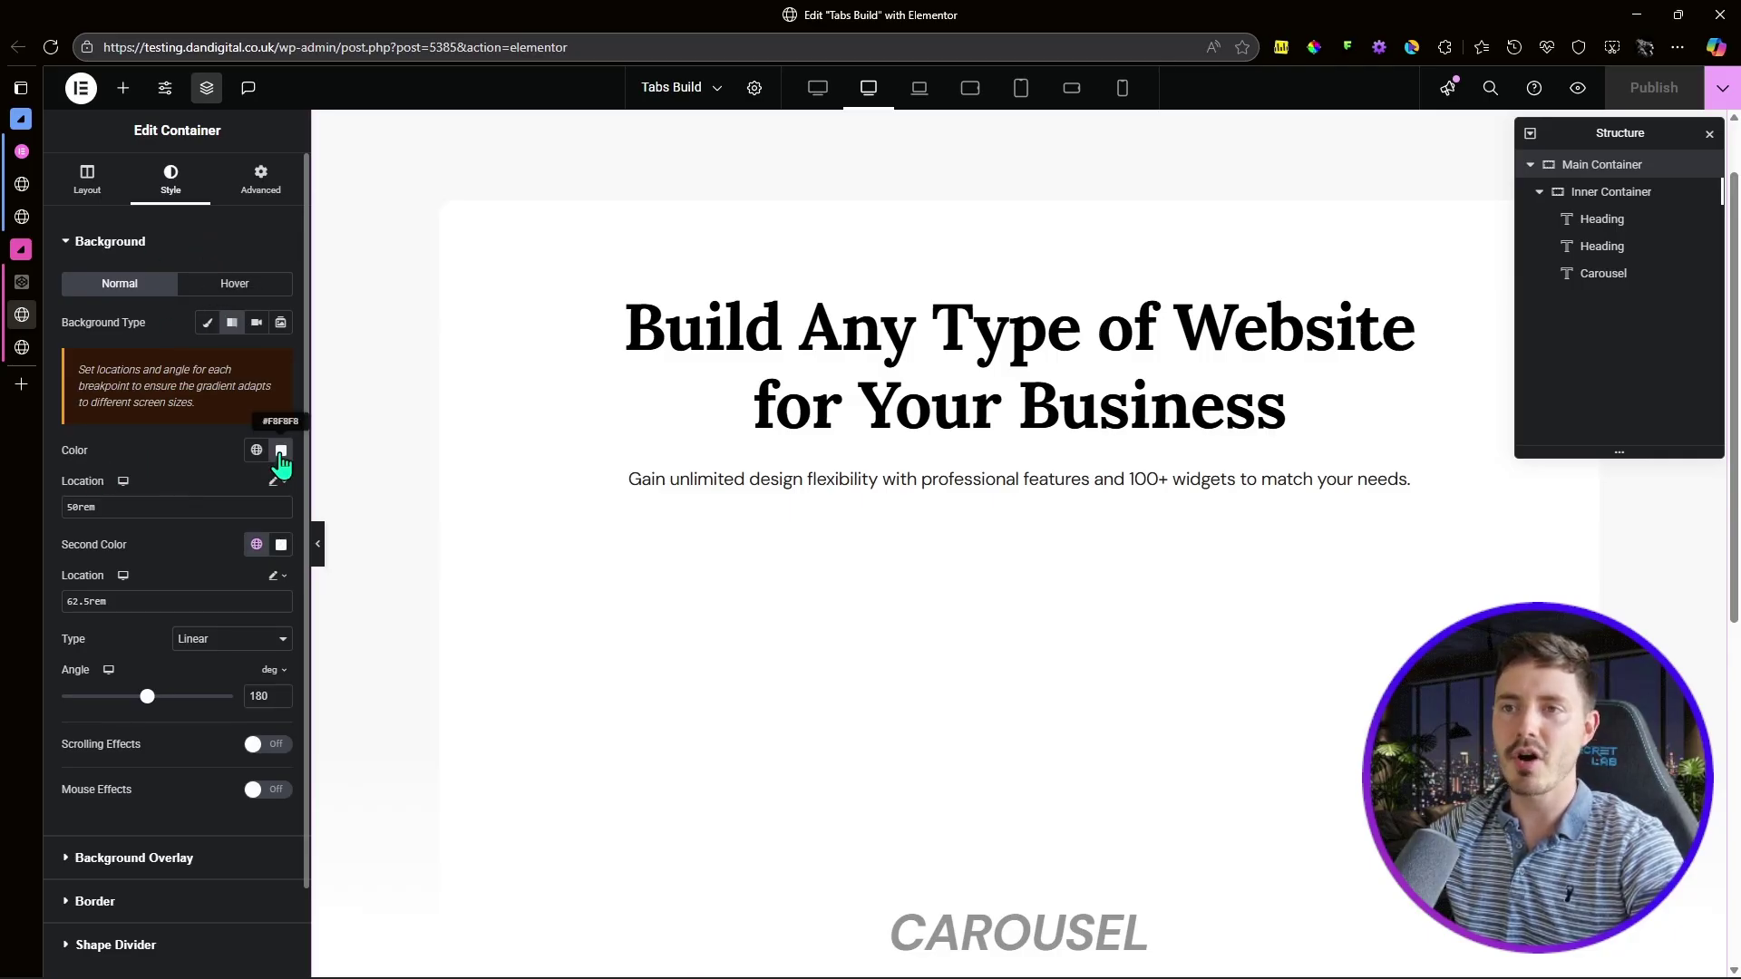
scroll(416, 408, down, 6)
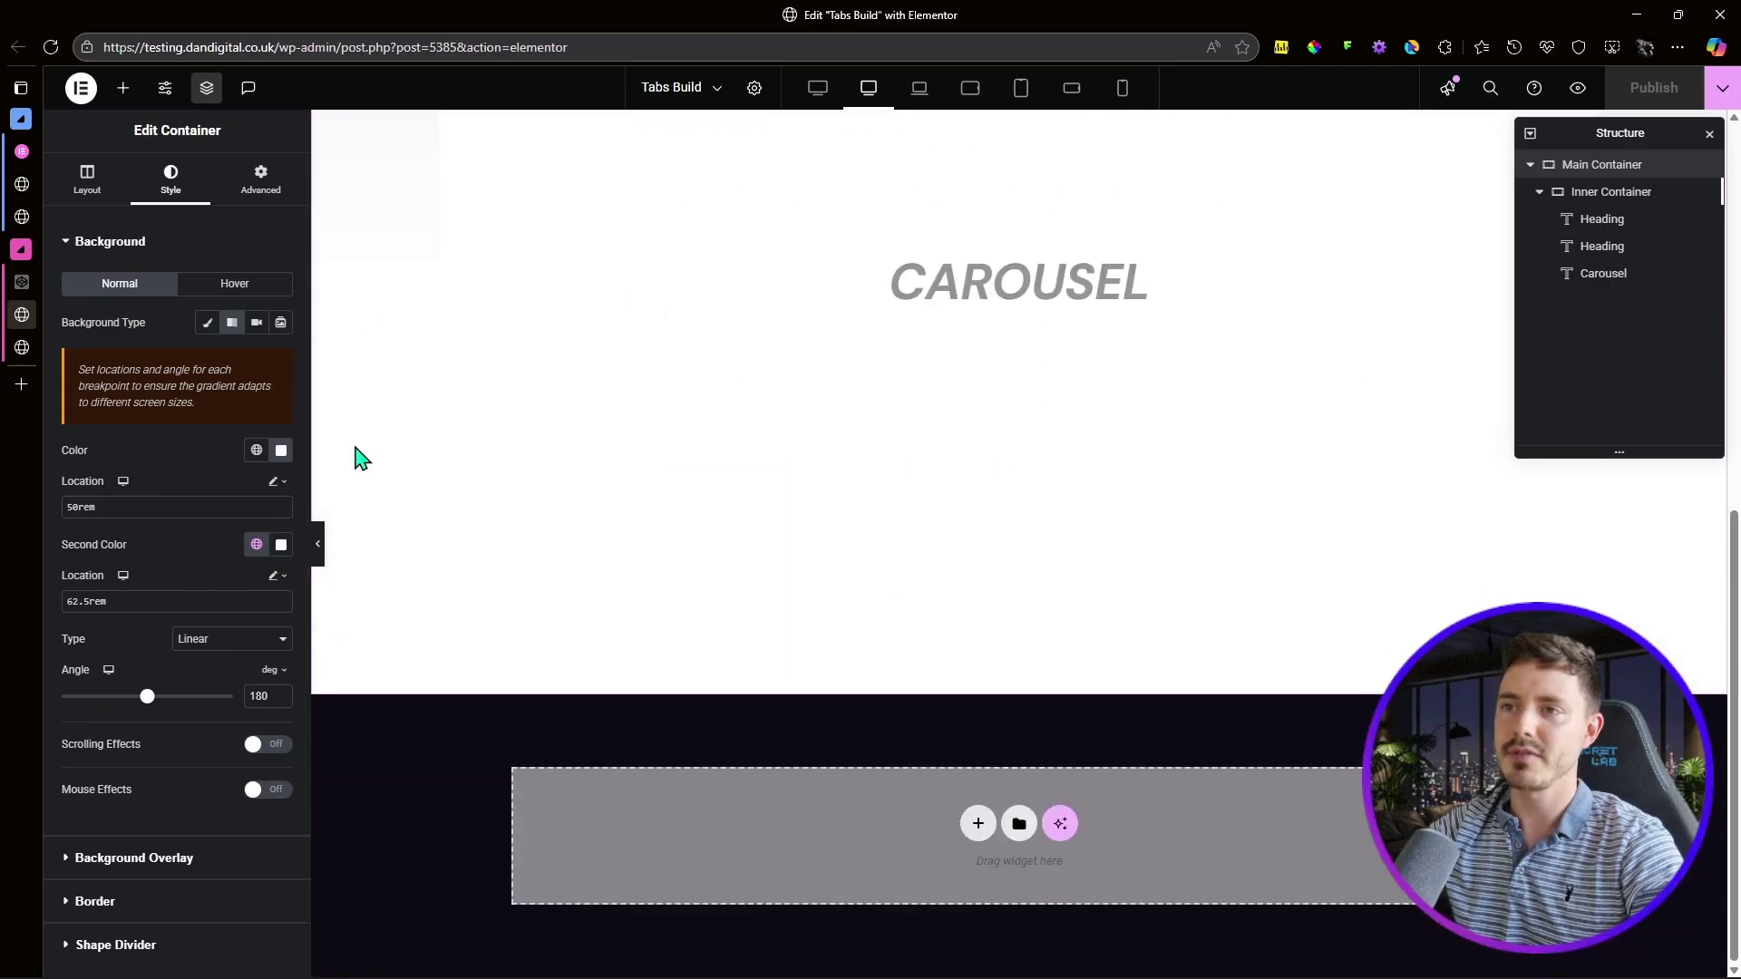
scroll(372, 478, up, 6)
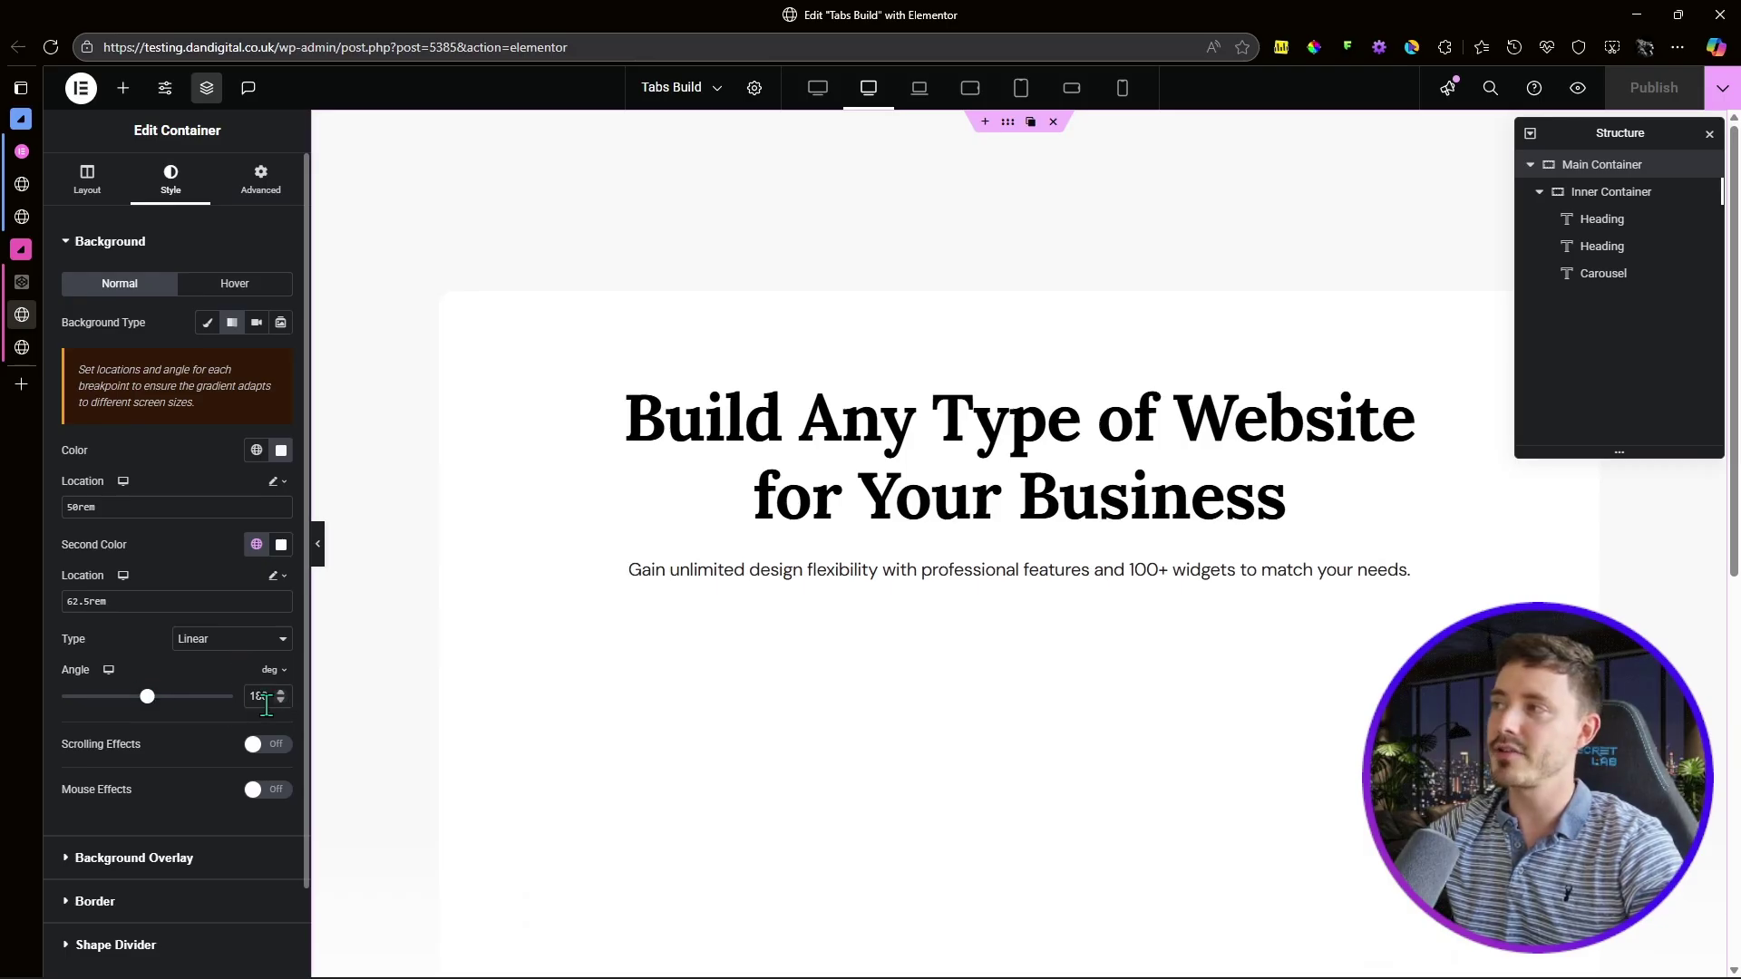
Step: Check the Main Container's padding and width across the tablet portrait, mobile and laptop breakpoints, then return to the desktop view
click(257, 214)
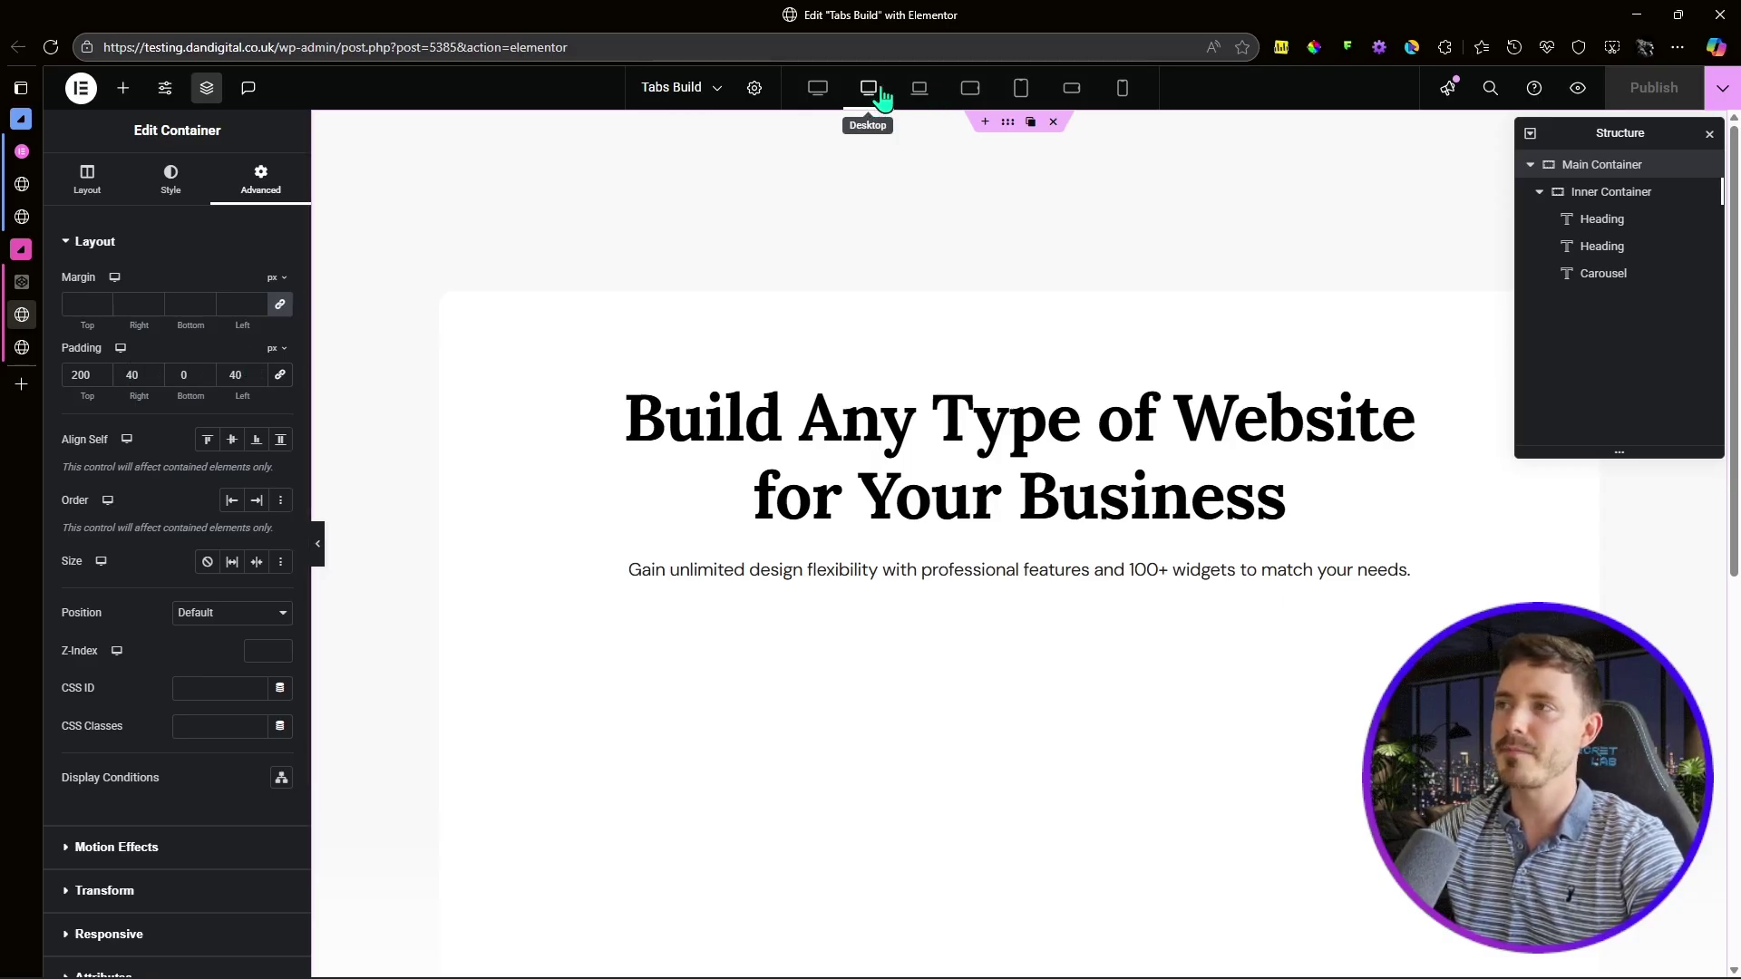
click(1021, 88)
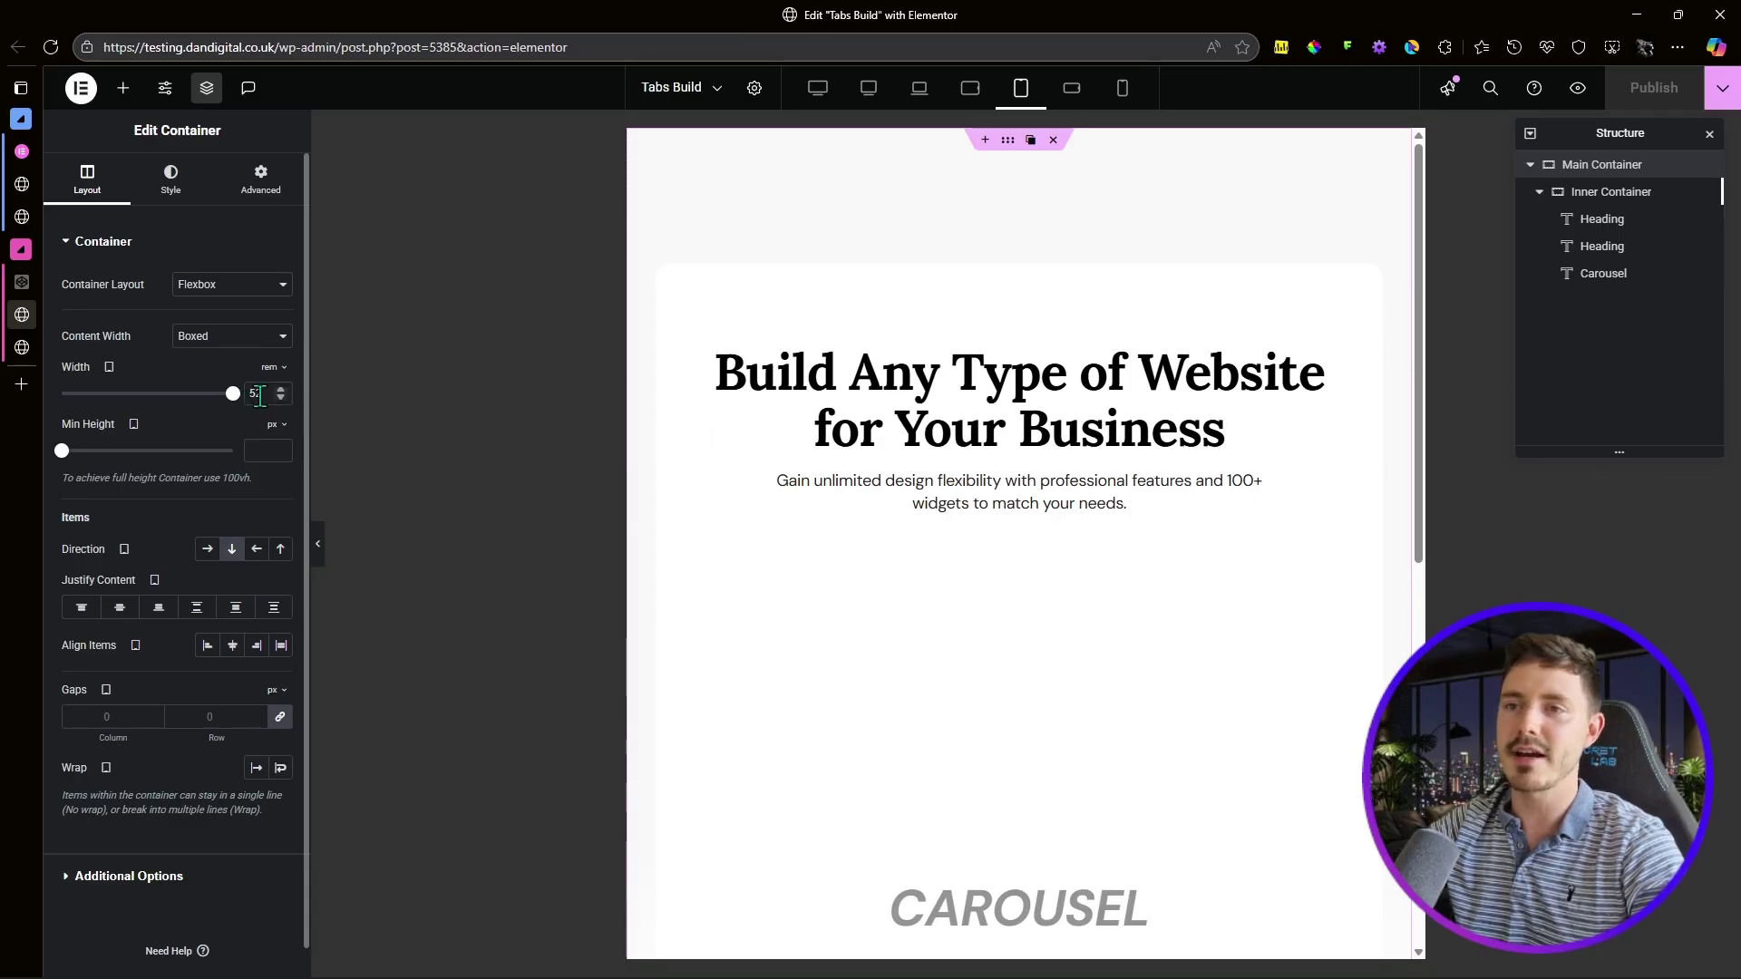
click(1123, 105)
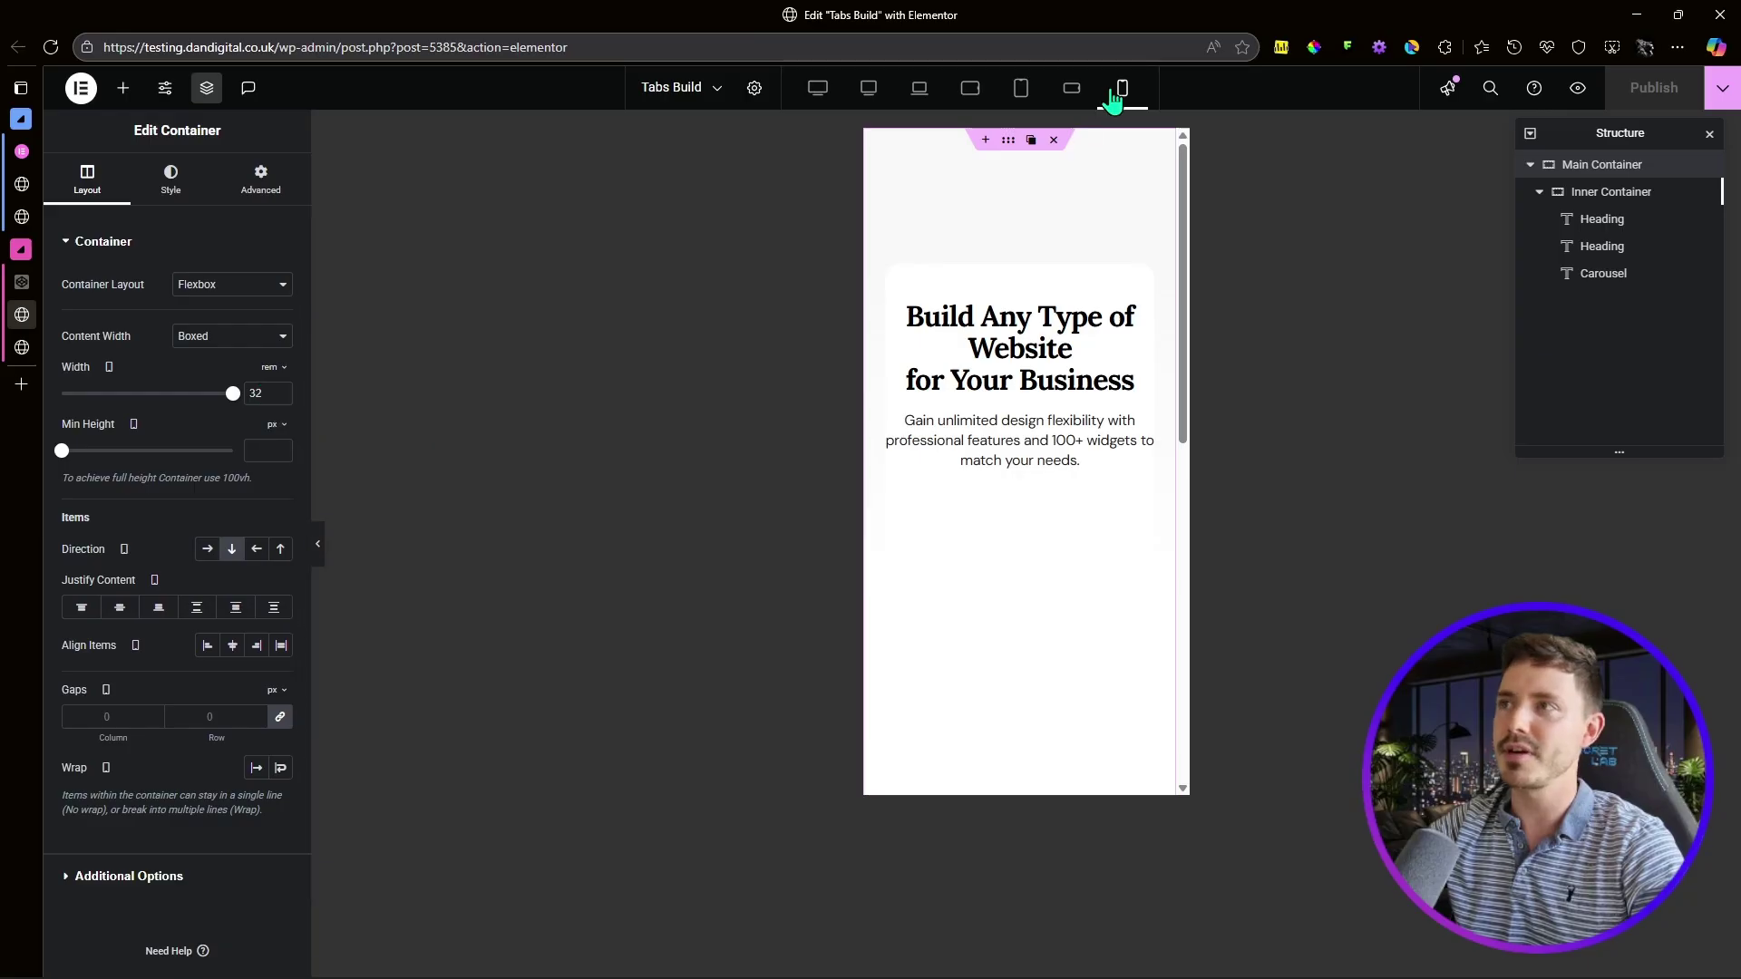
click(1021, 87)
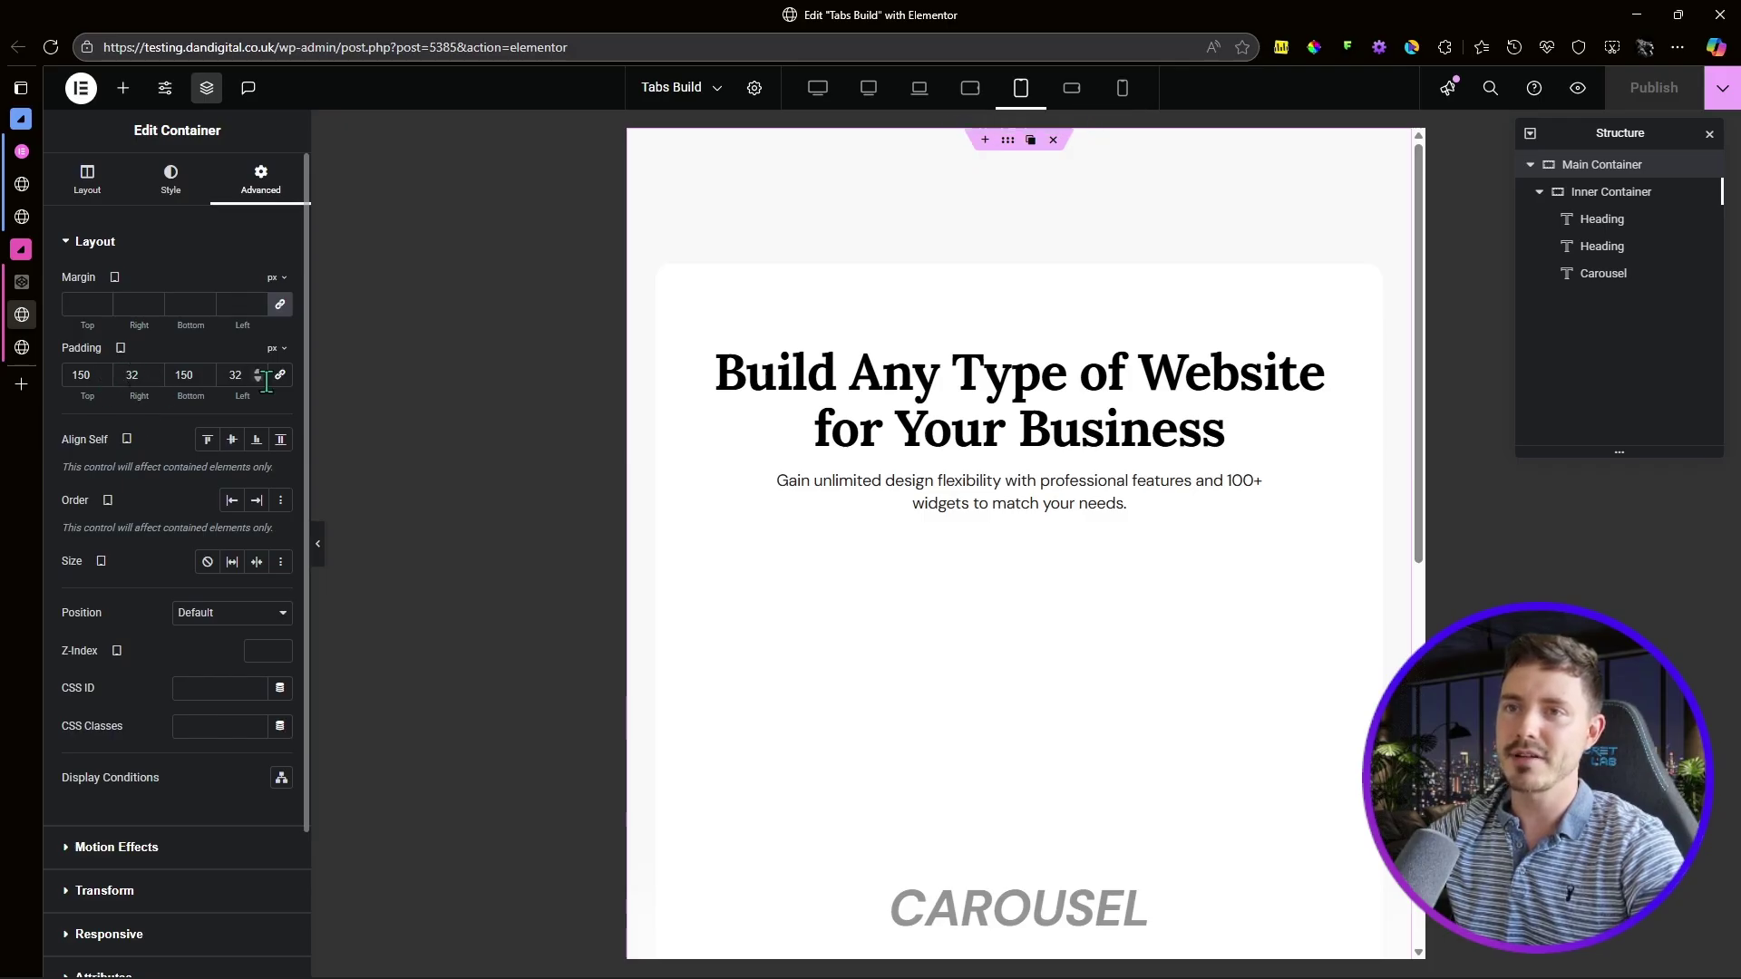
click(1124, 87)
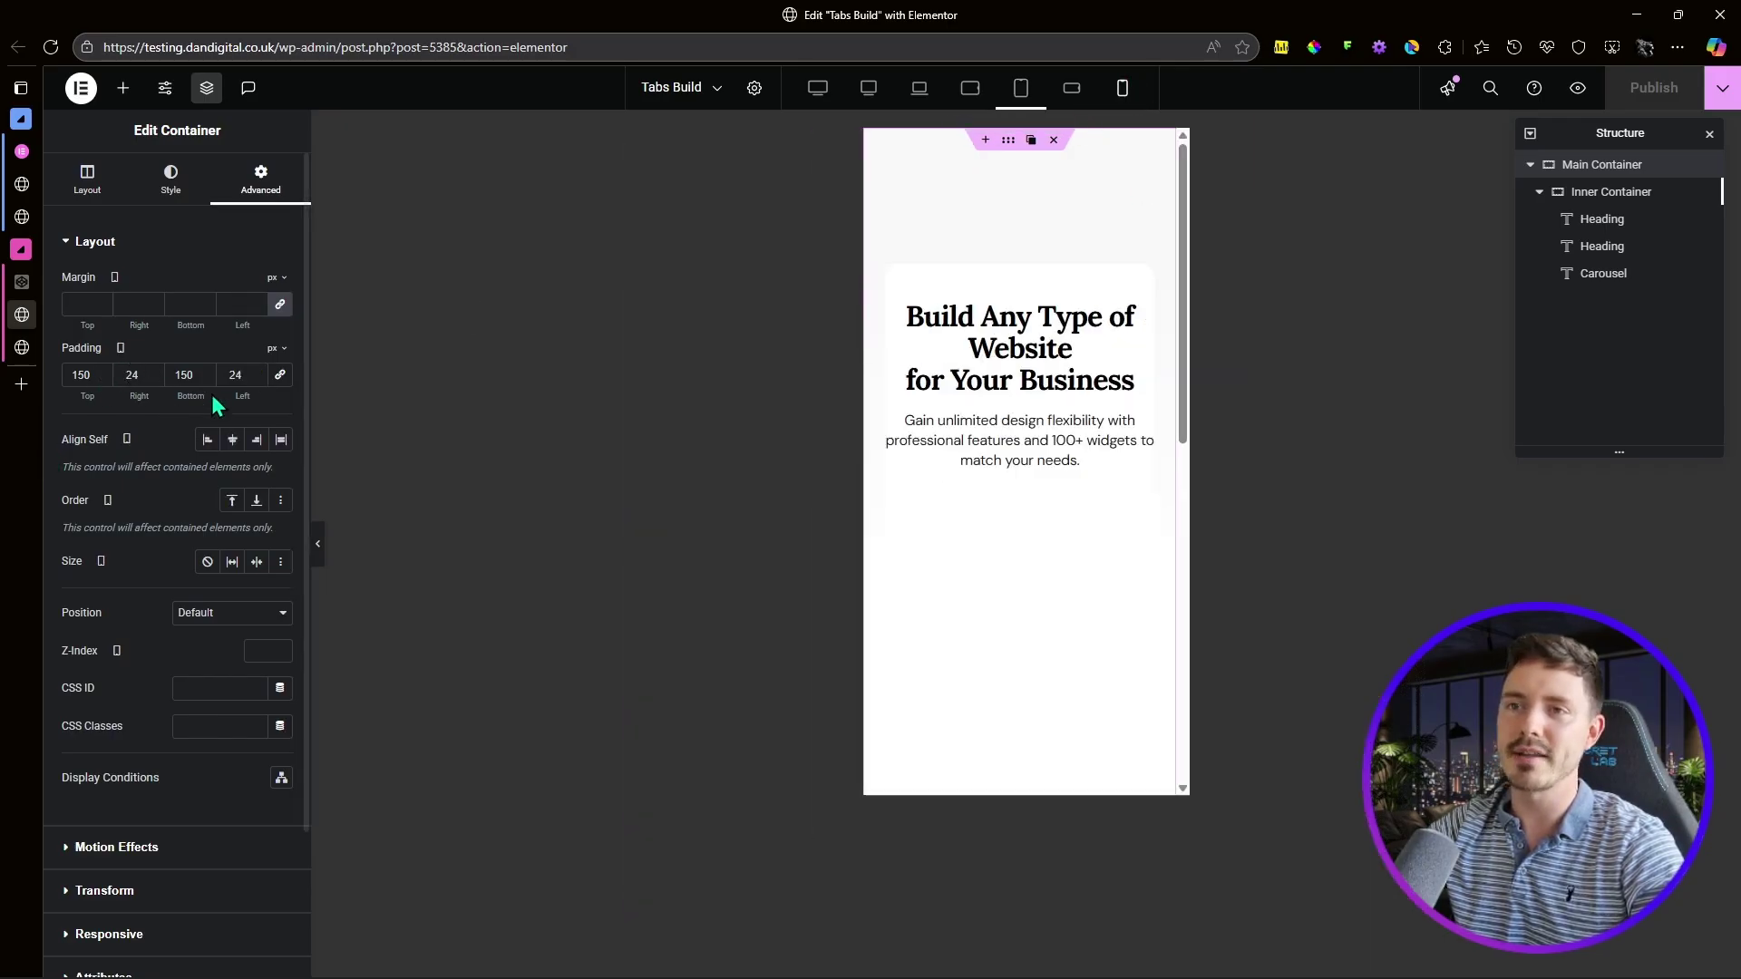
click(920, 90)
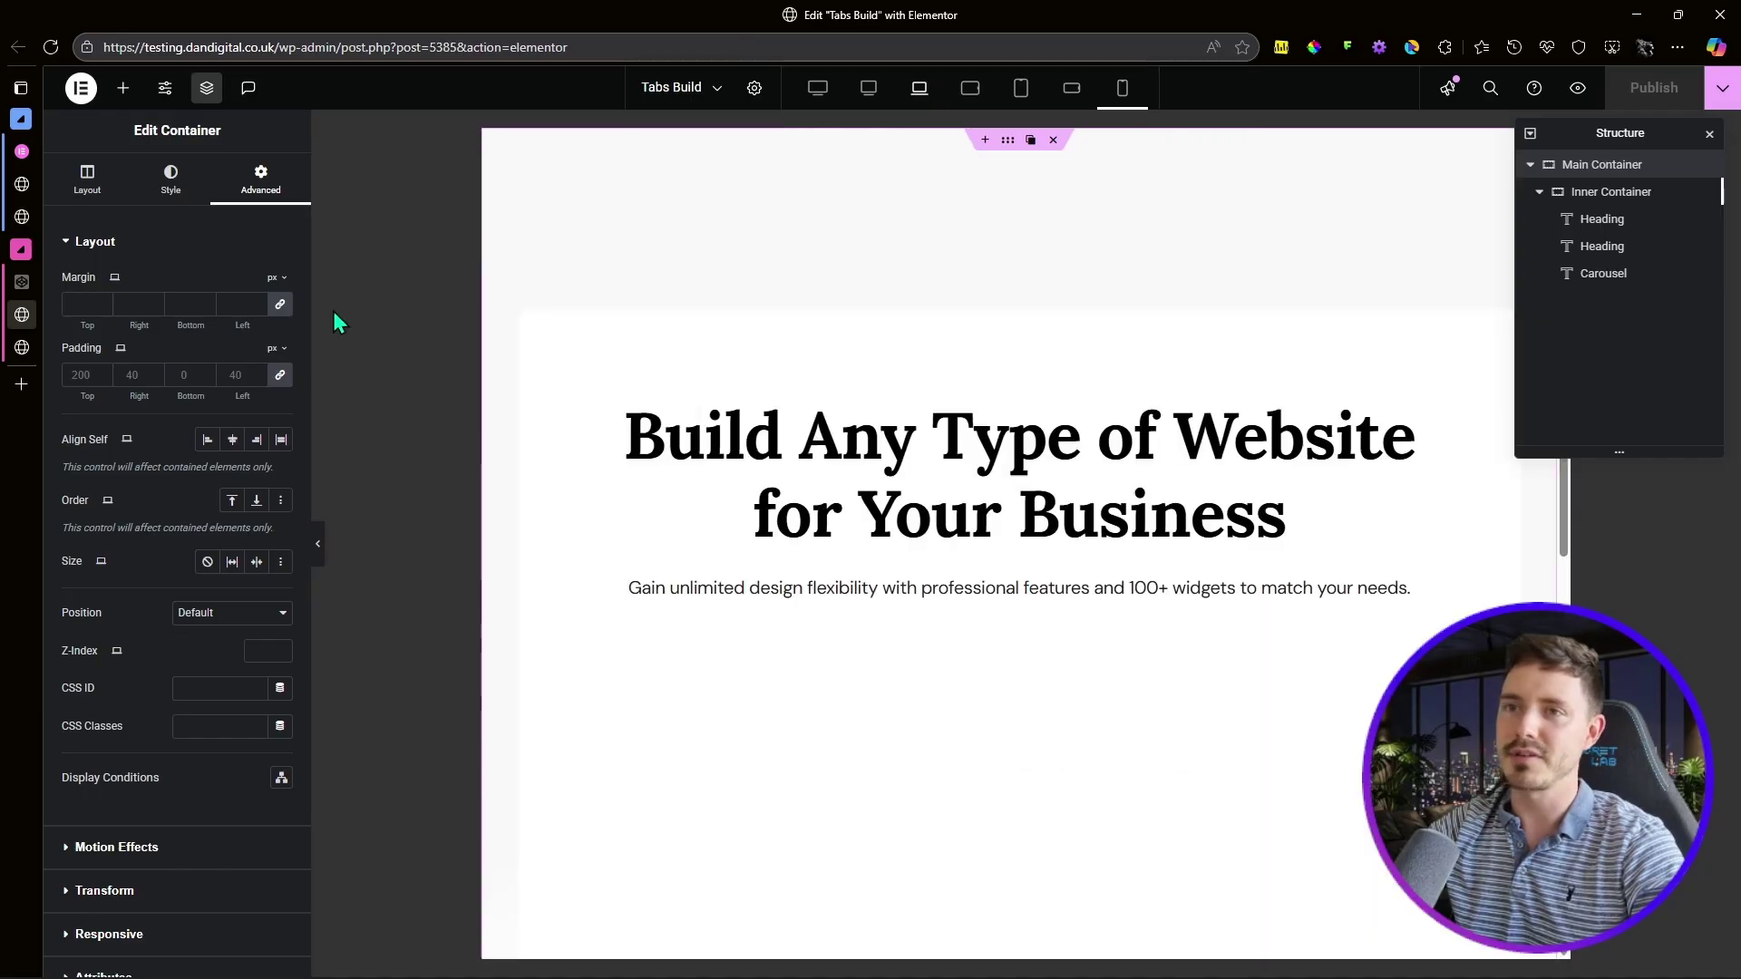
click(919, 88)
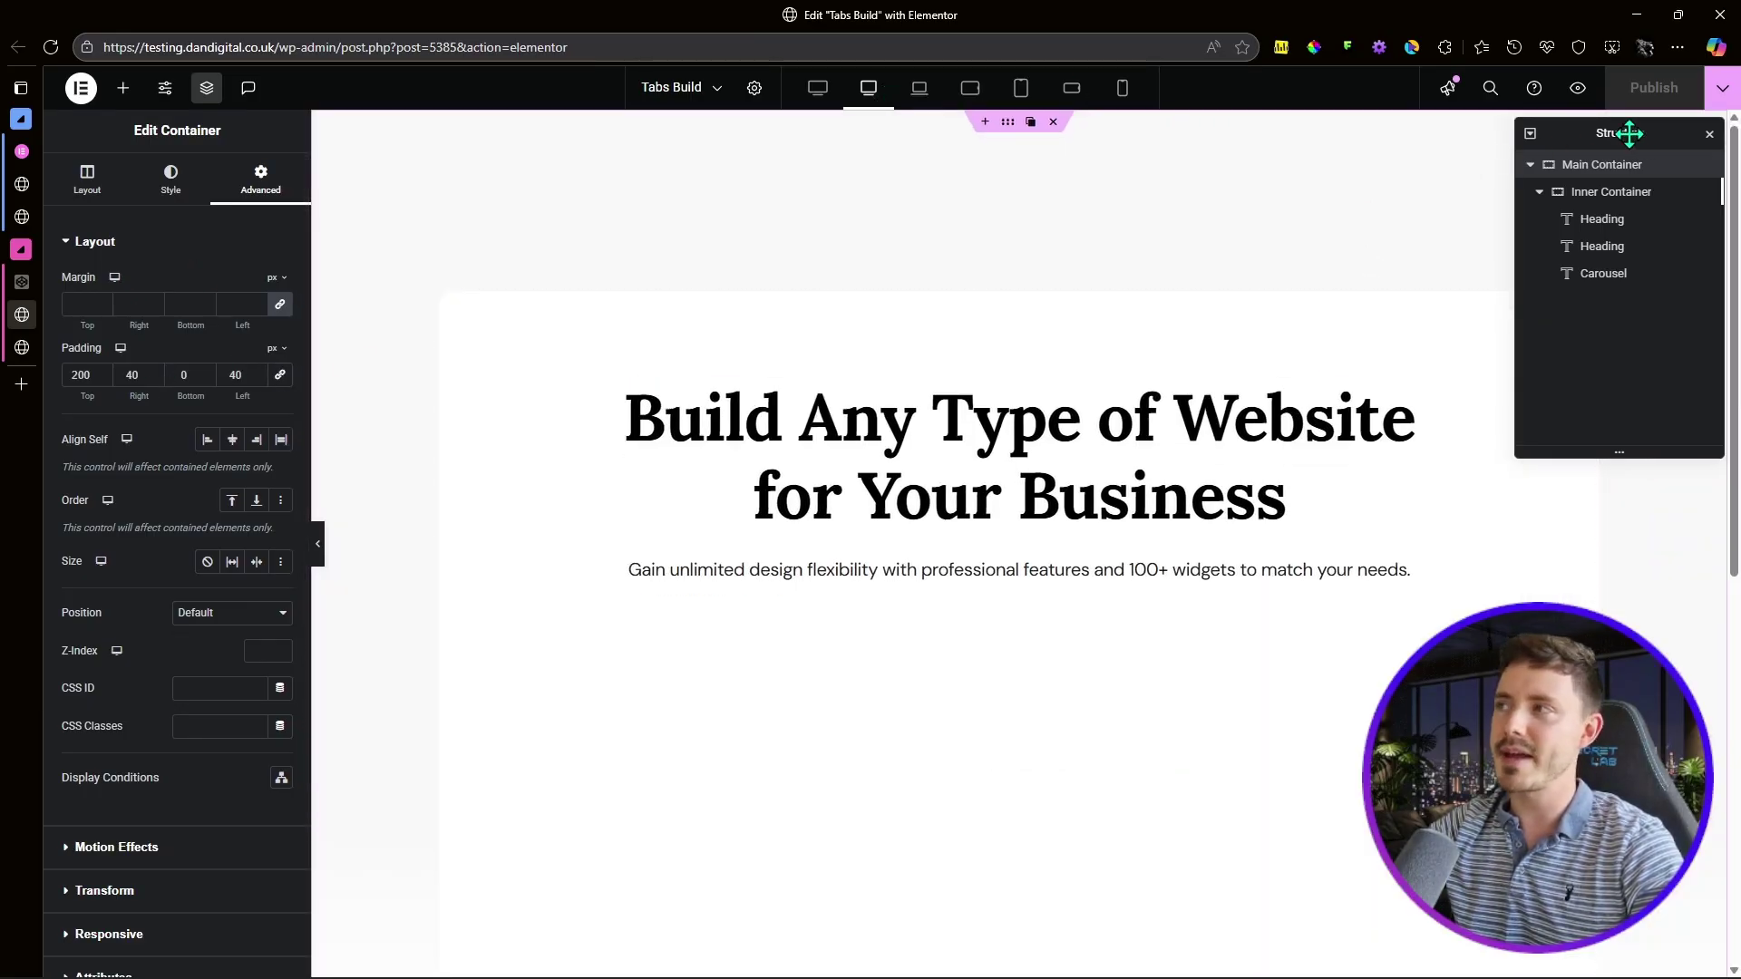
Step: Review the Inner Container's layout and background settings and check its extent down the page
click(1605, 194)
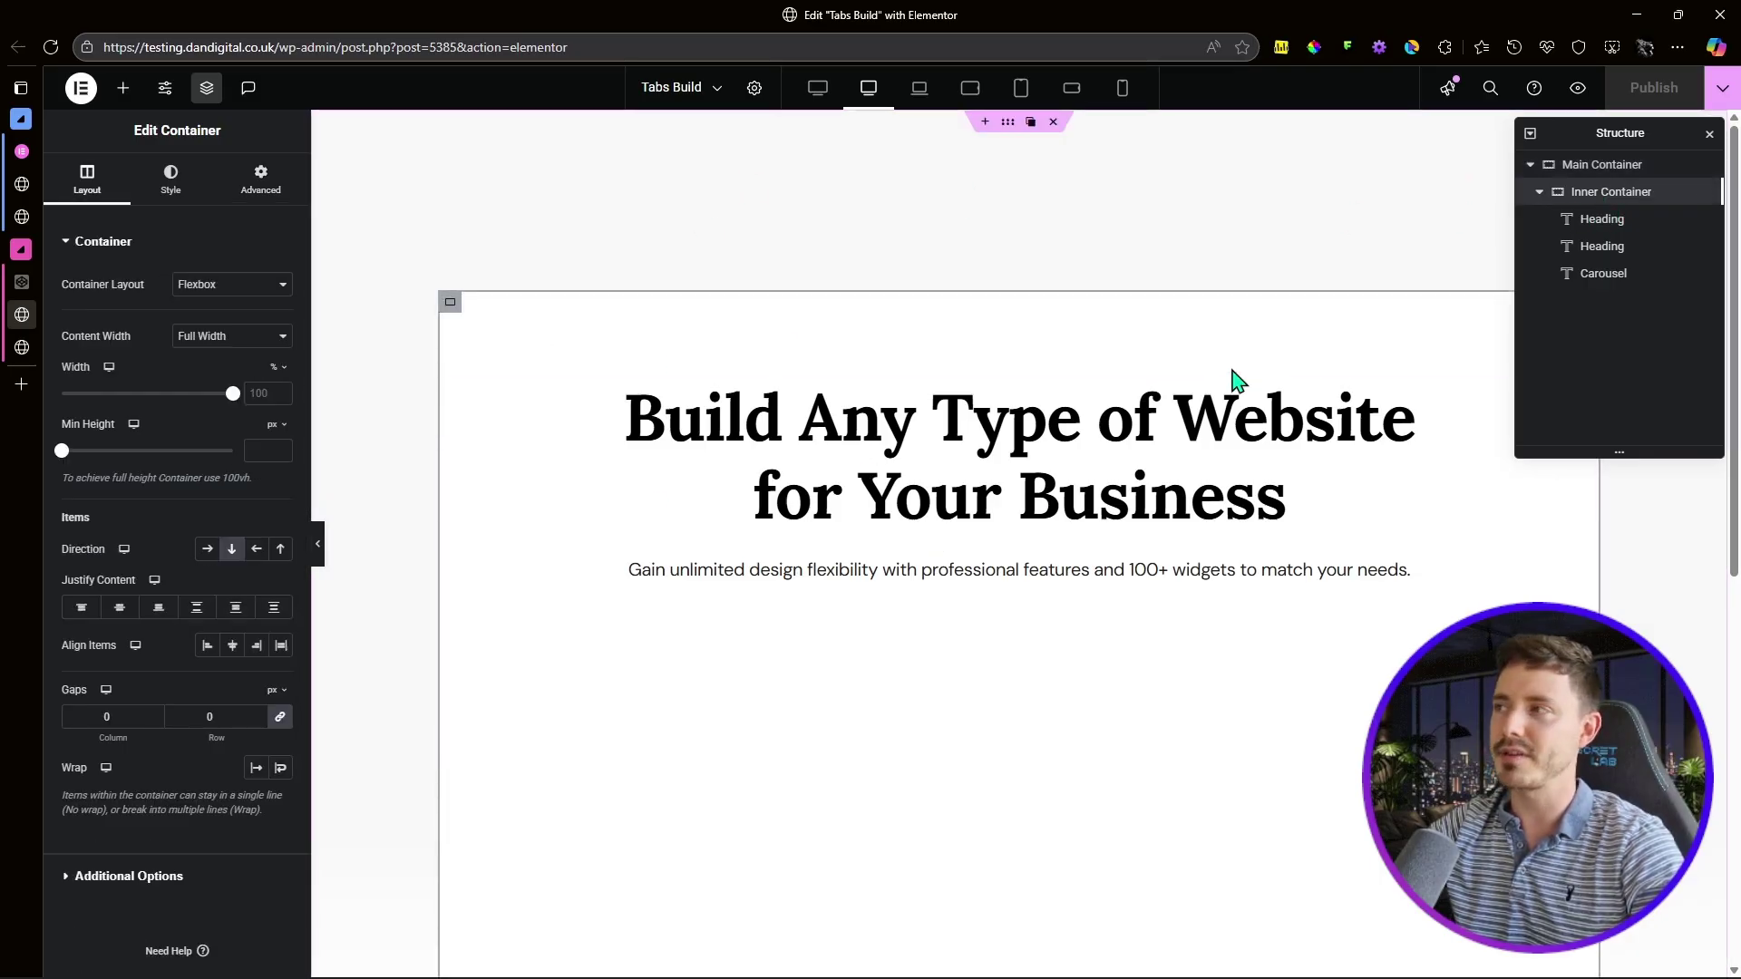
scroll(1185, 439, down, 1)
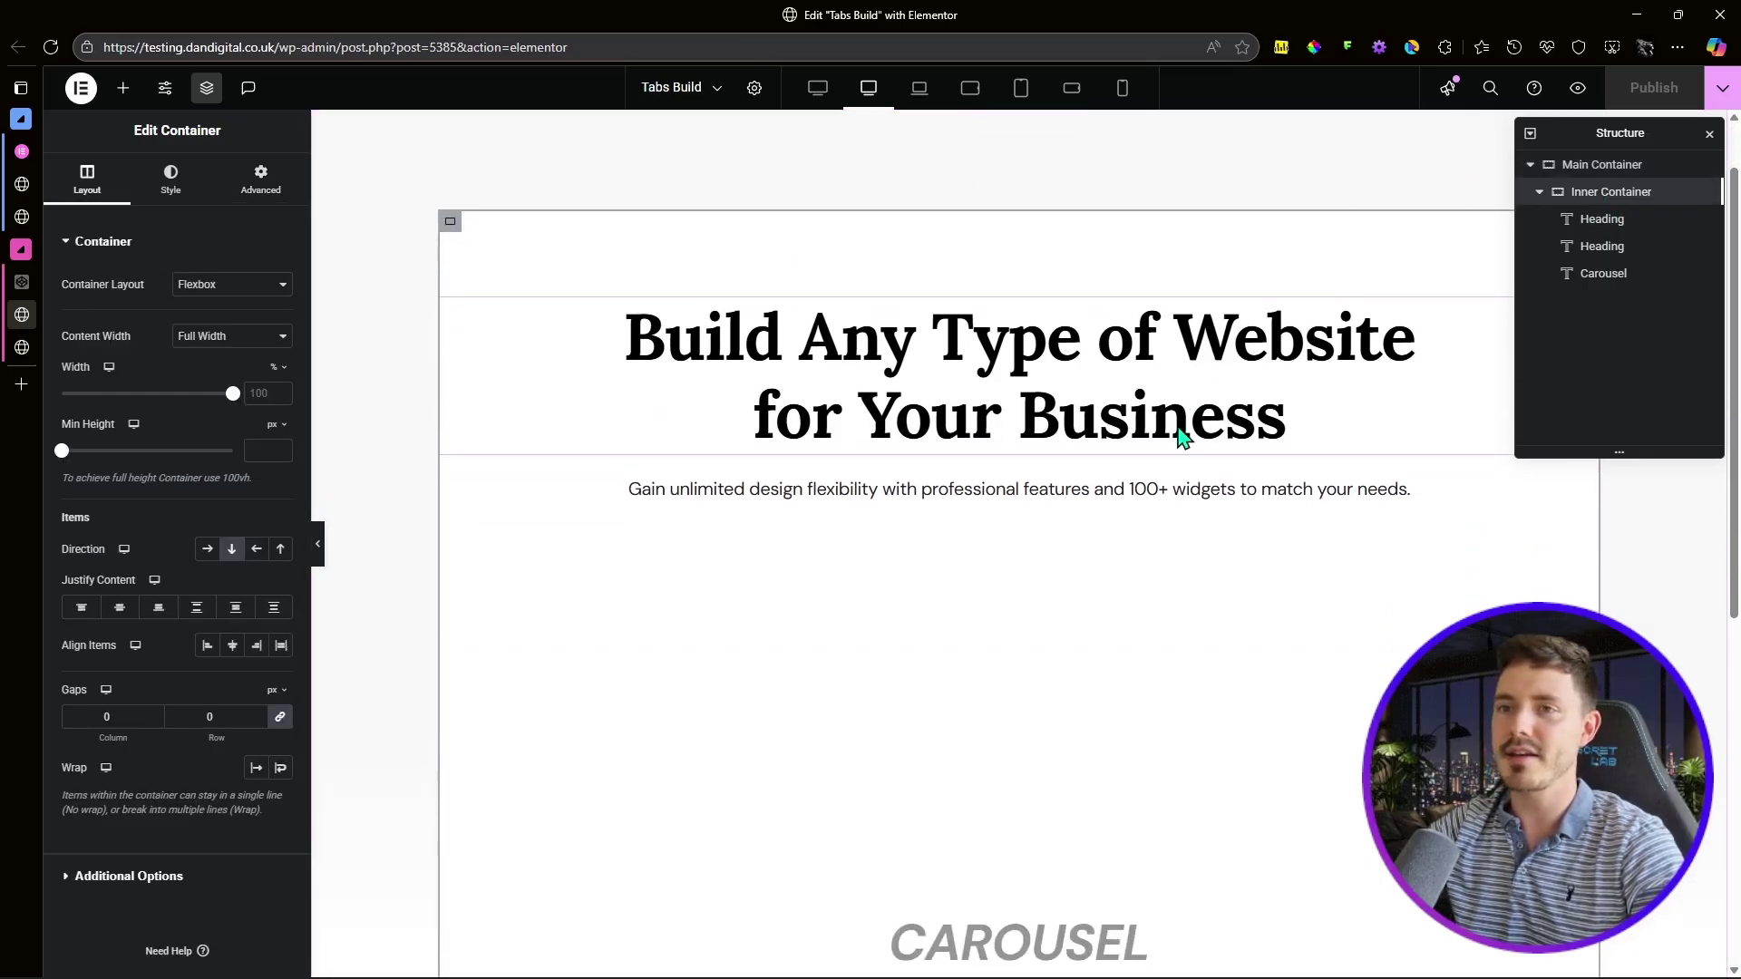
click(231, 552)
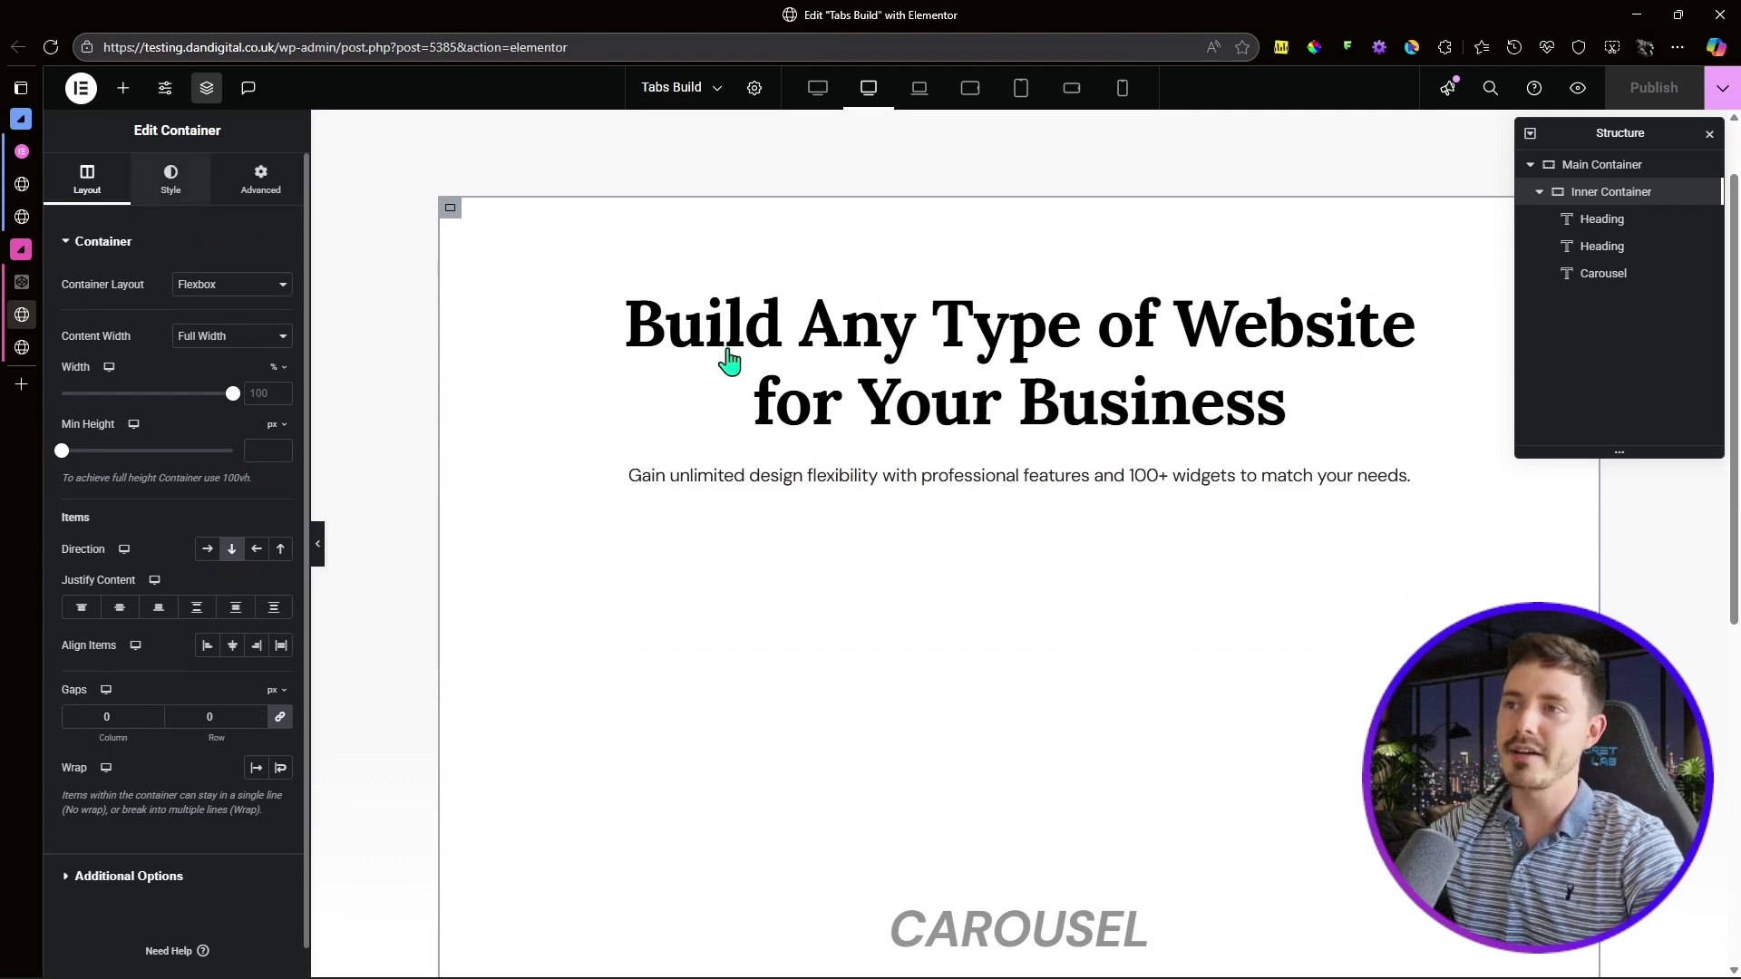
scroll(716, 427, down, 5)
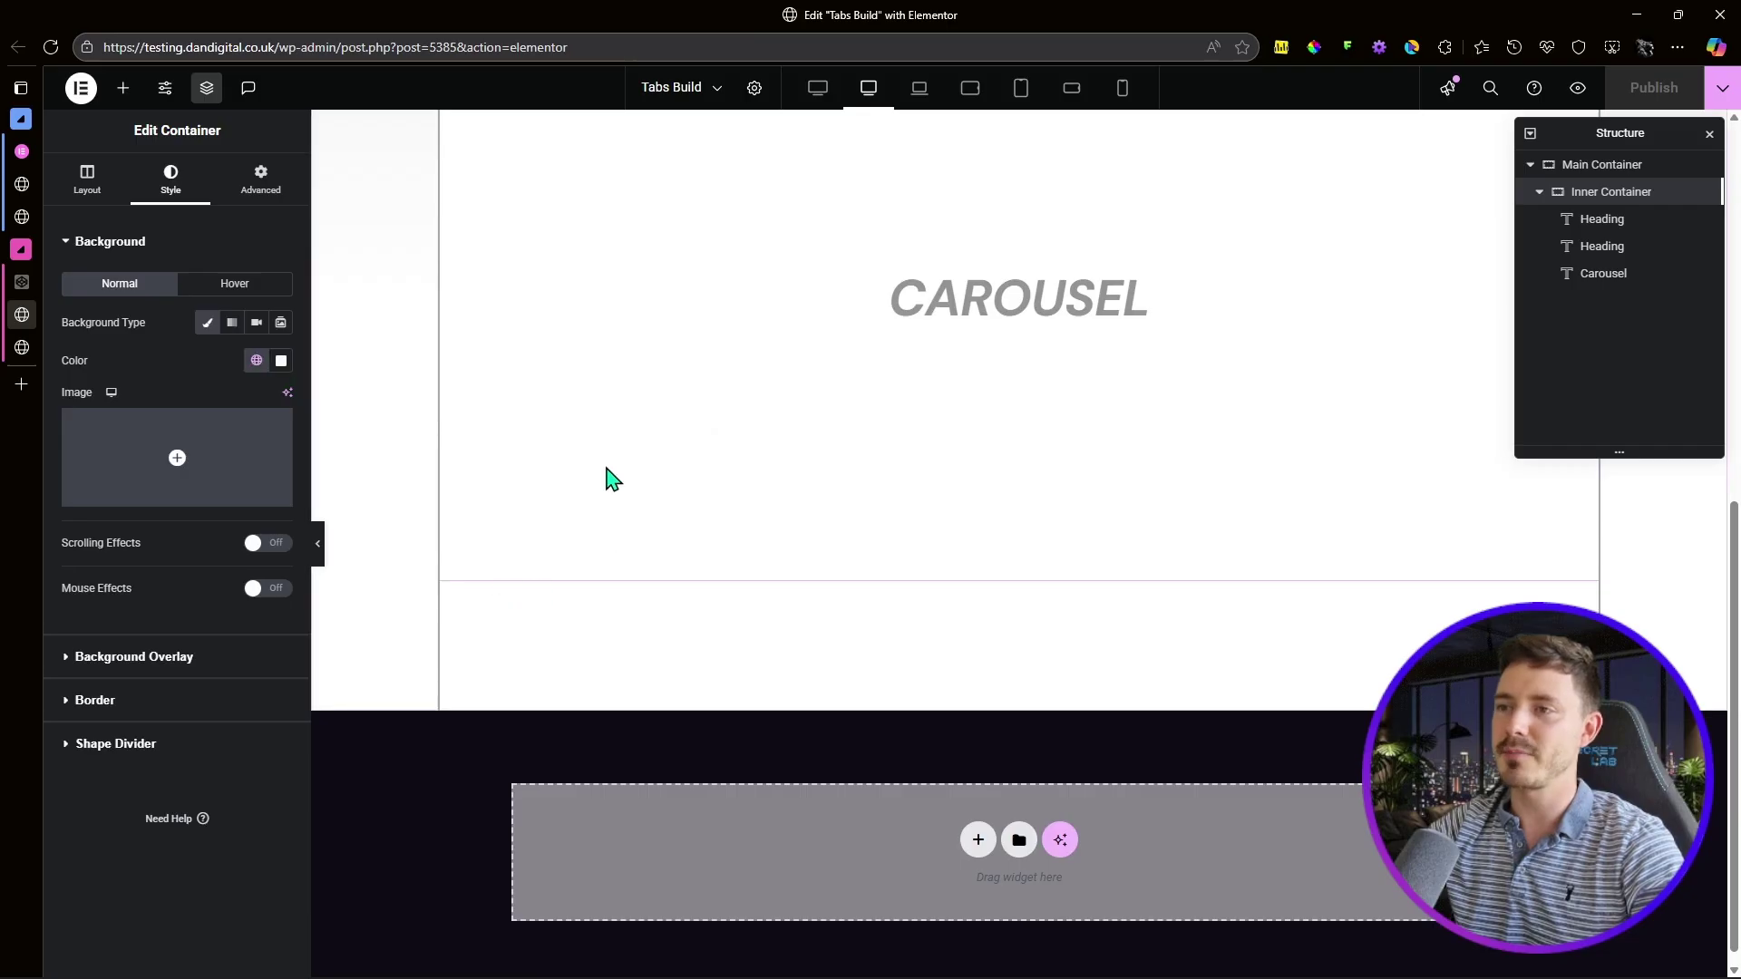
scroll(610, 479, up, 8)
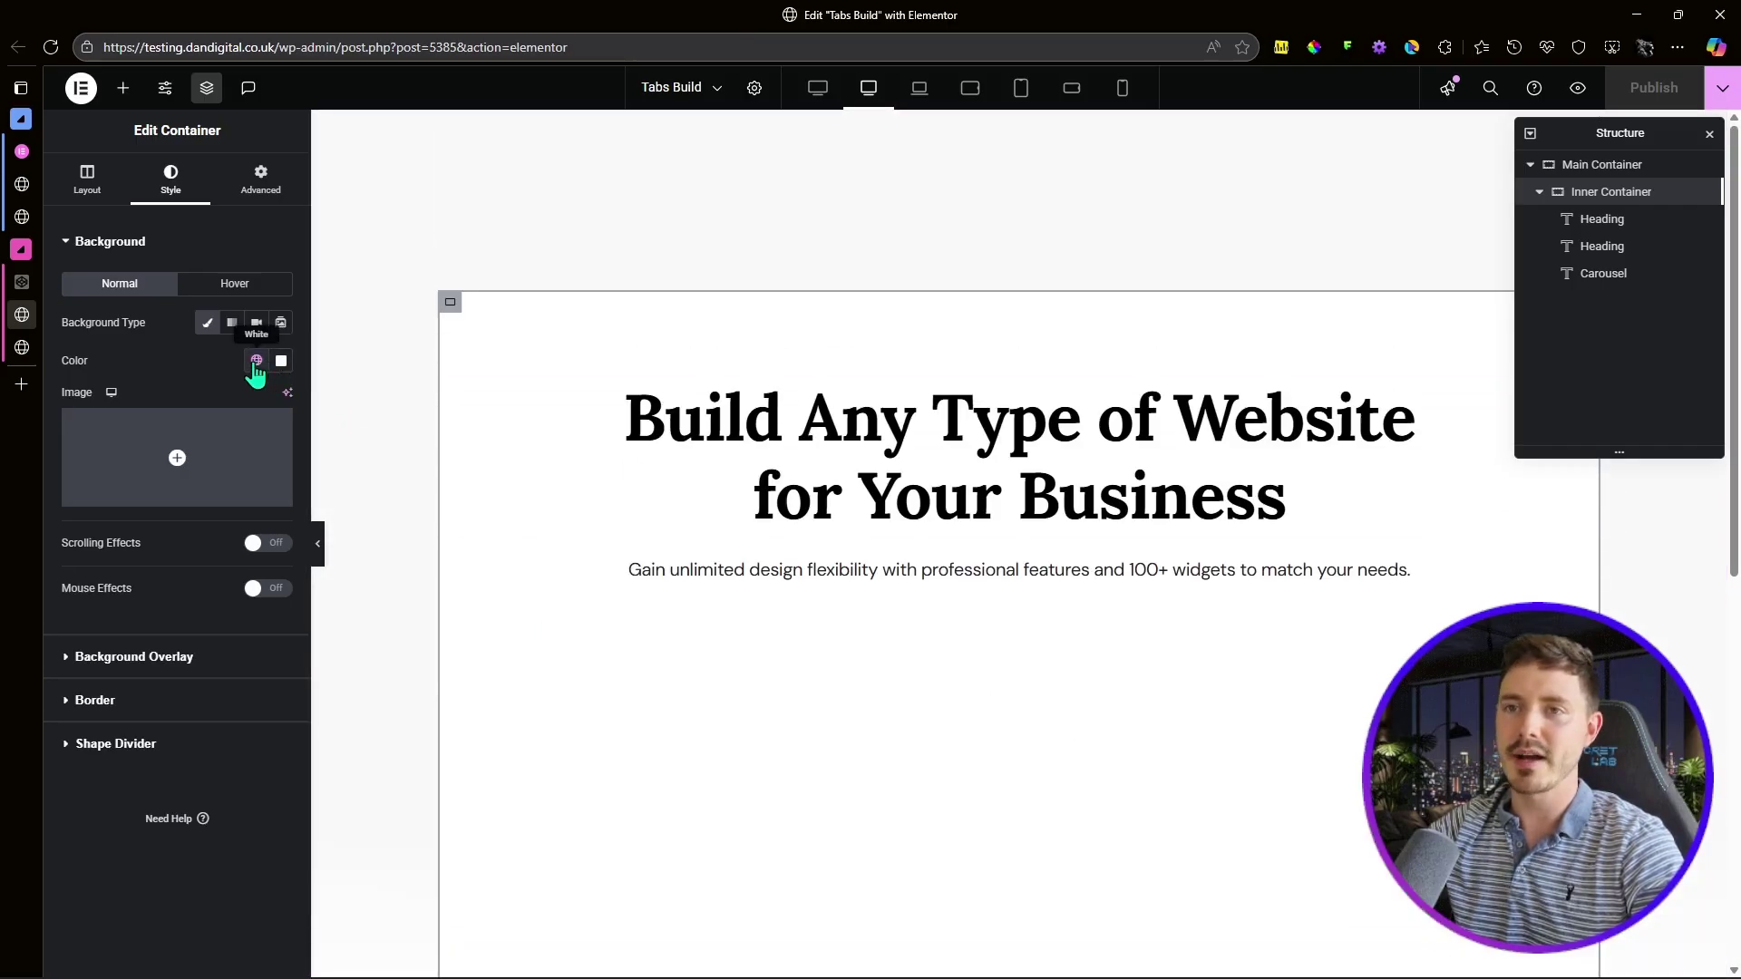
Step: Check the Inner Container's padding in the tablet portrait and mobile portrait breakpoints, then return to the desktop view
click(279, 190)
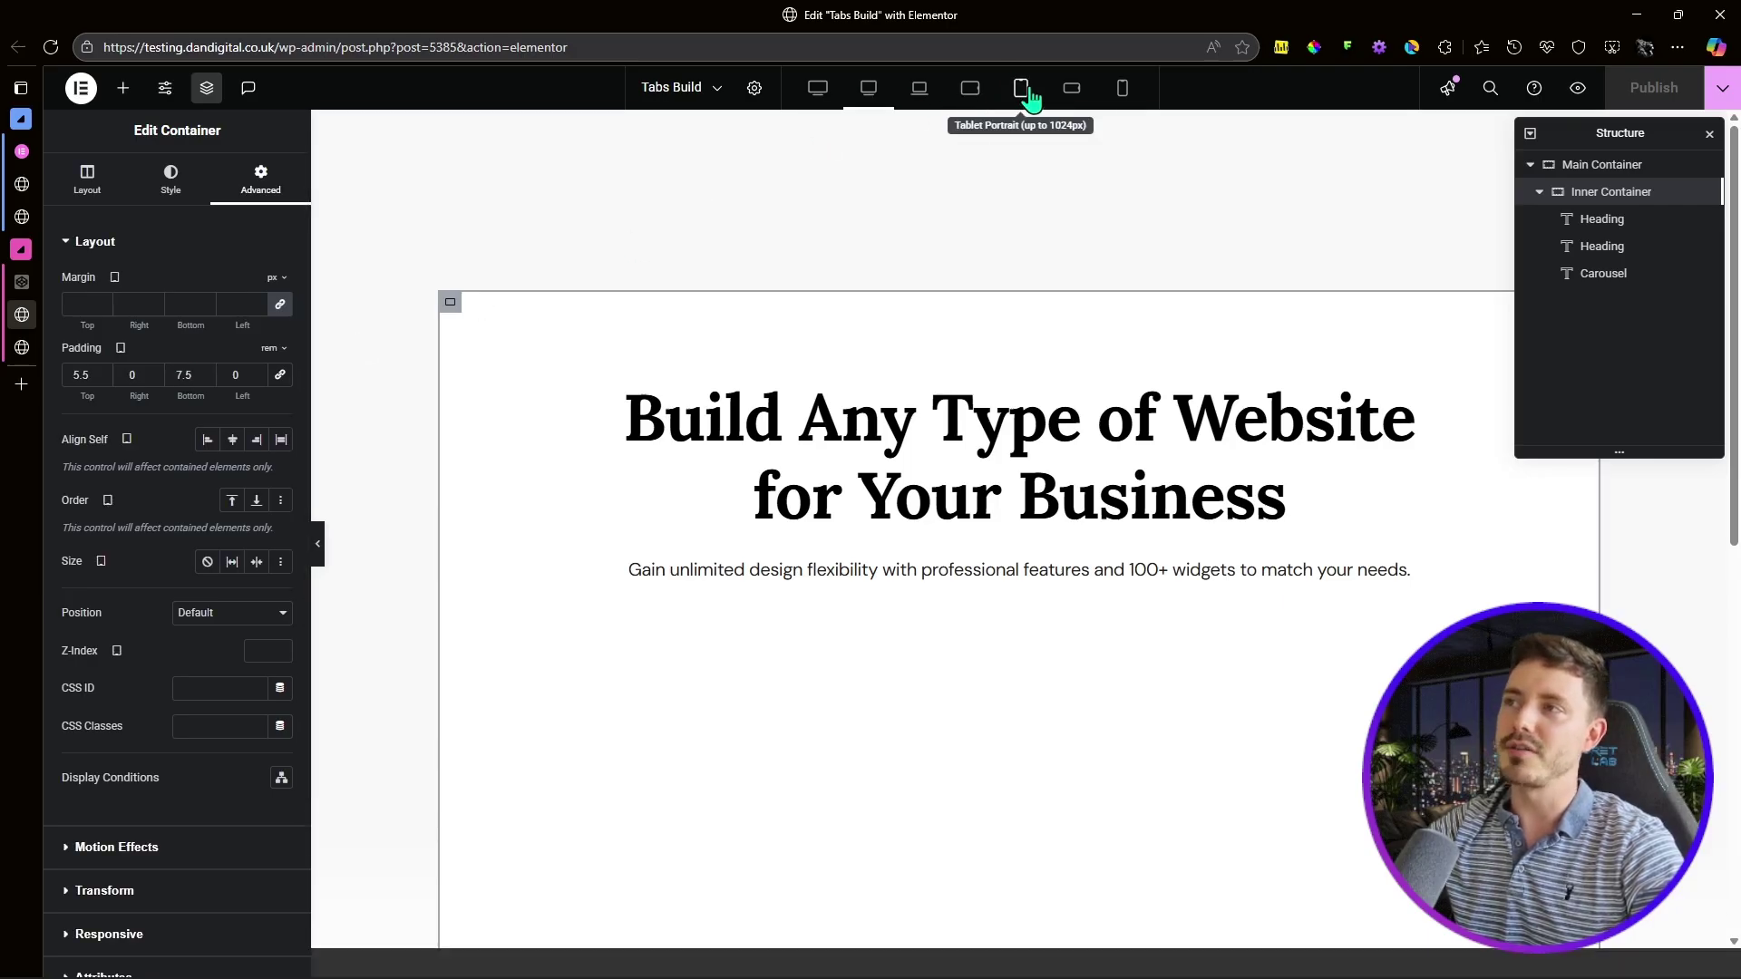
click(1022, 91)
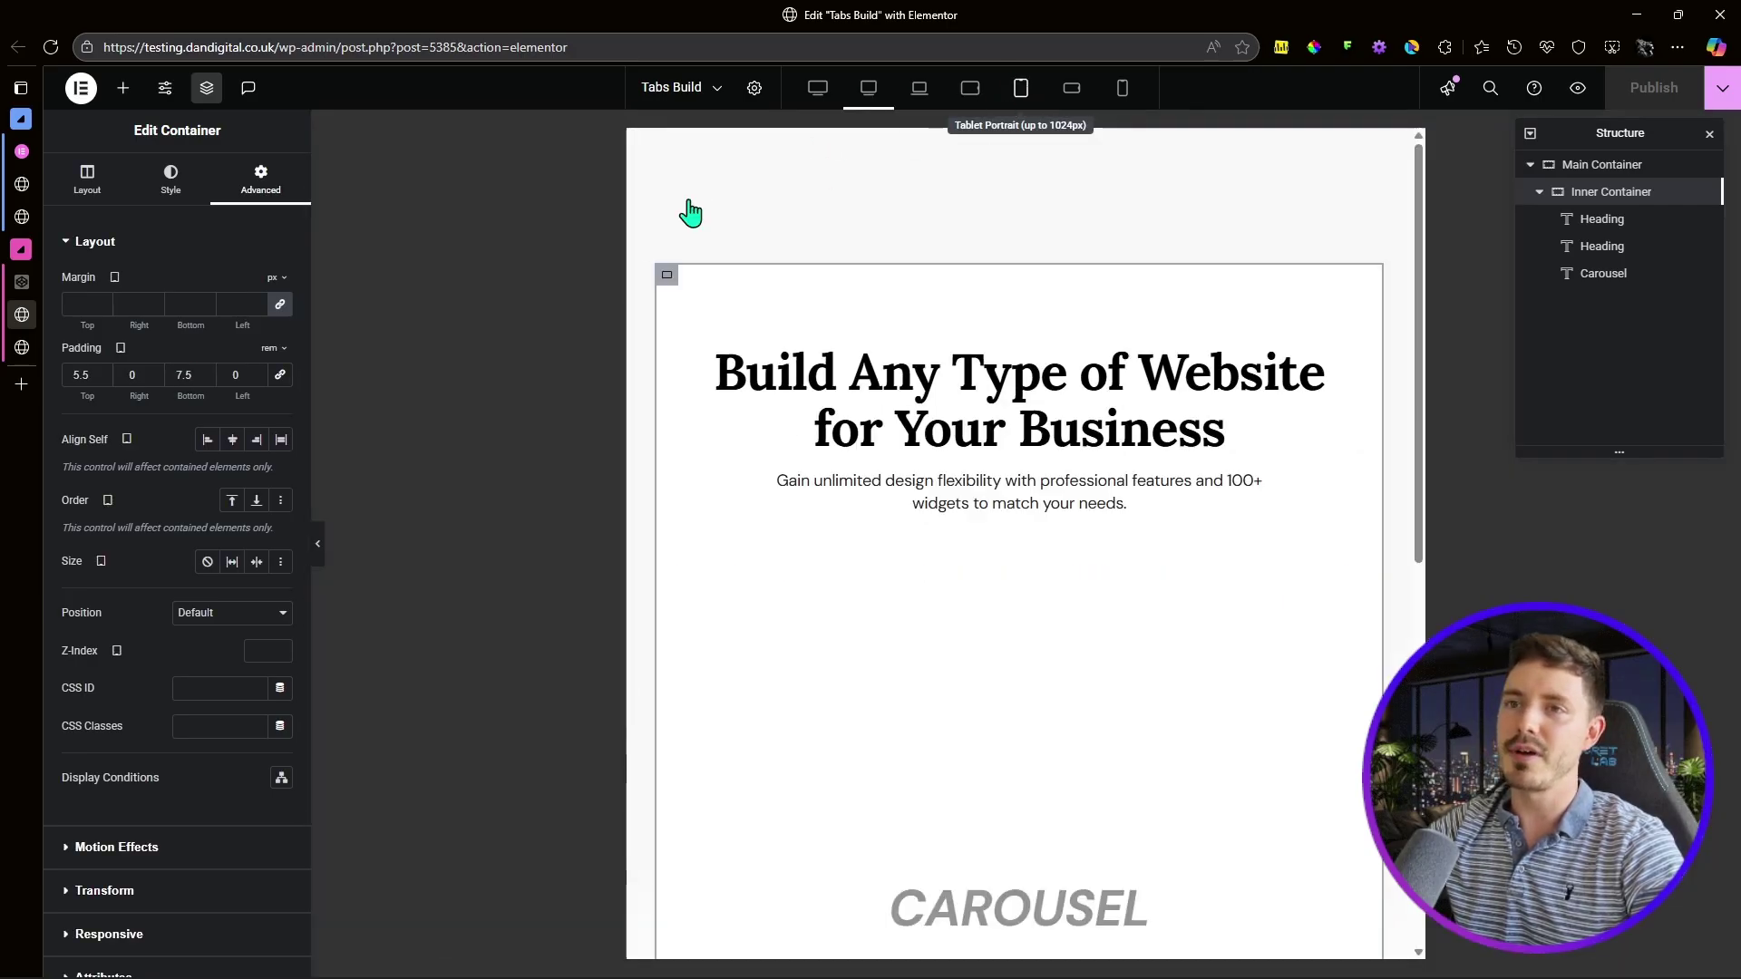
click(1123, 89)
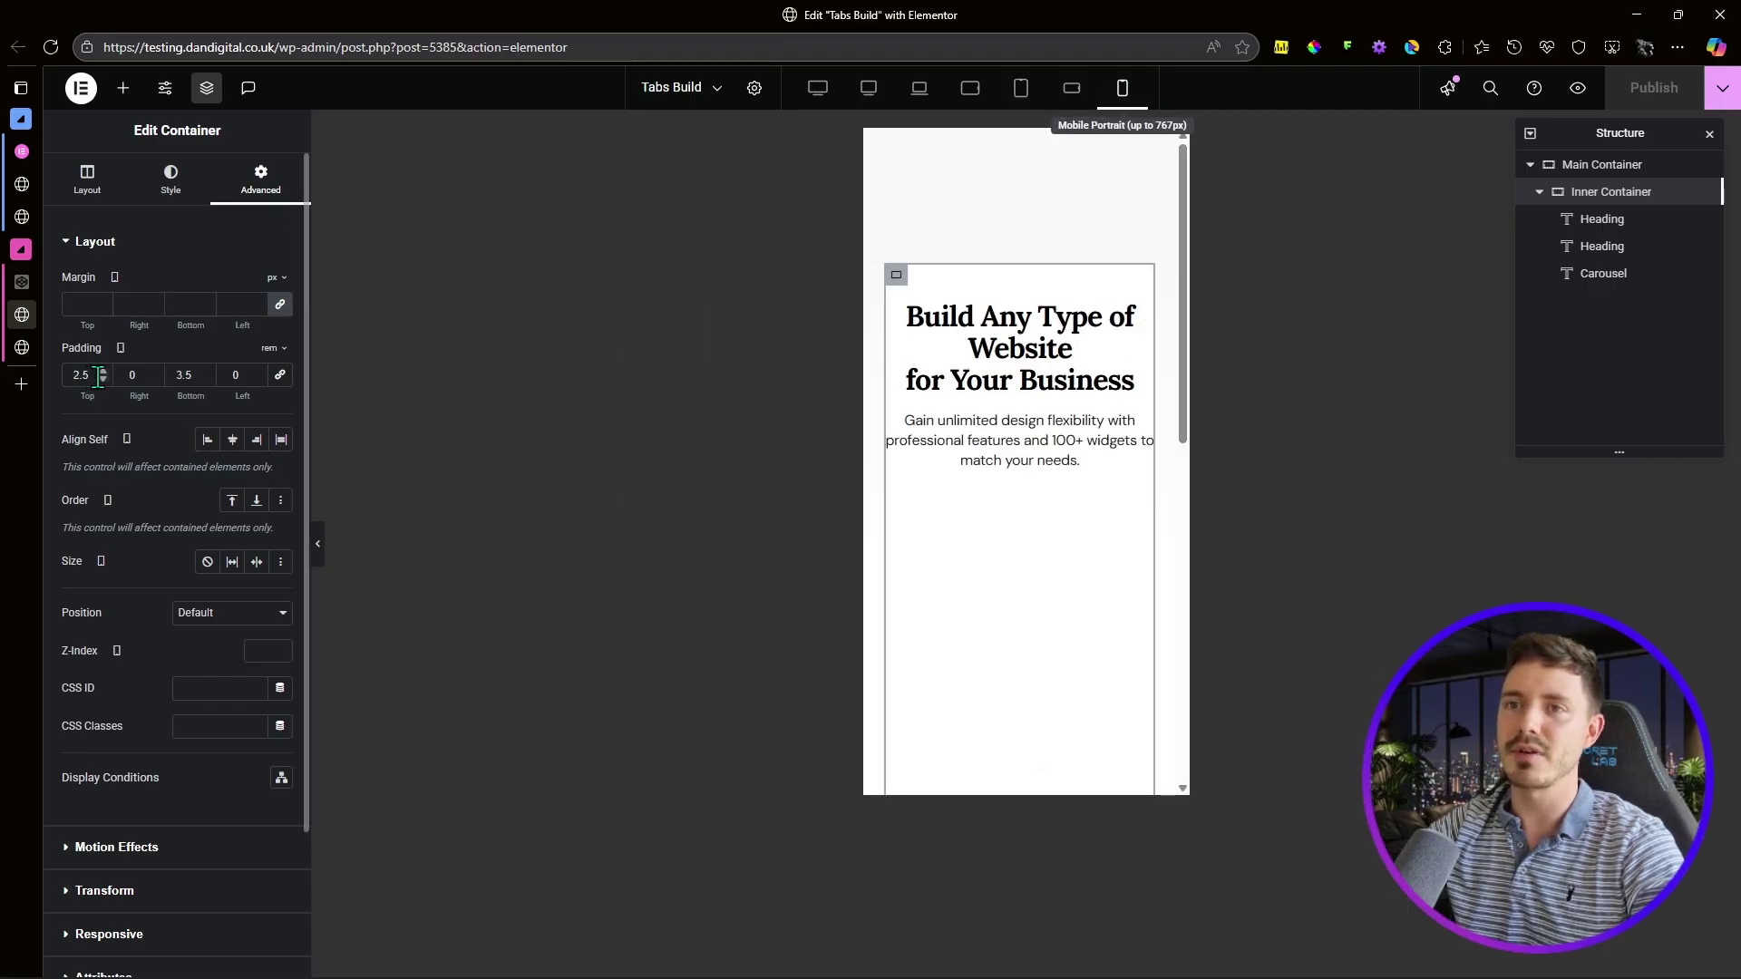
click(873, 90)
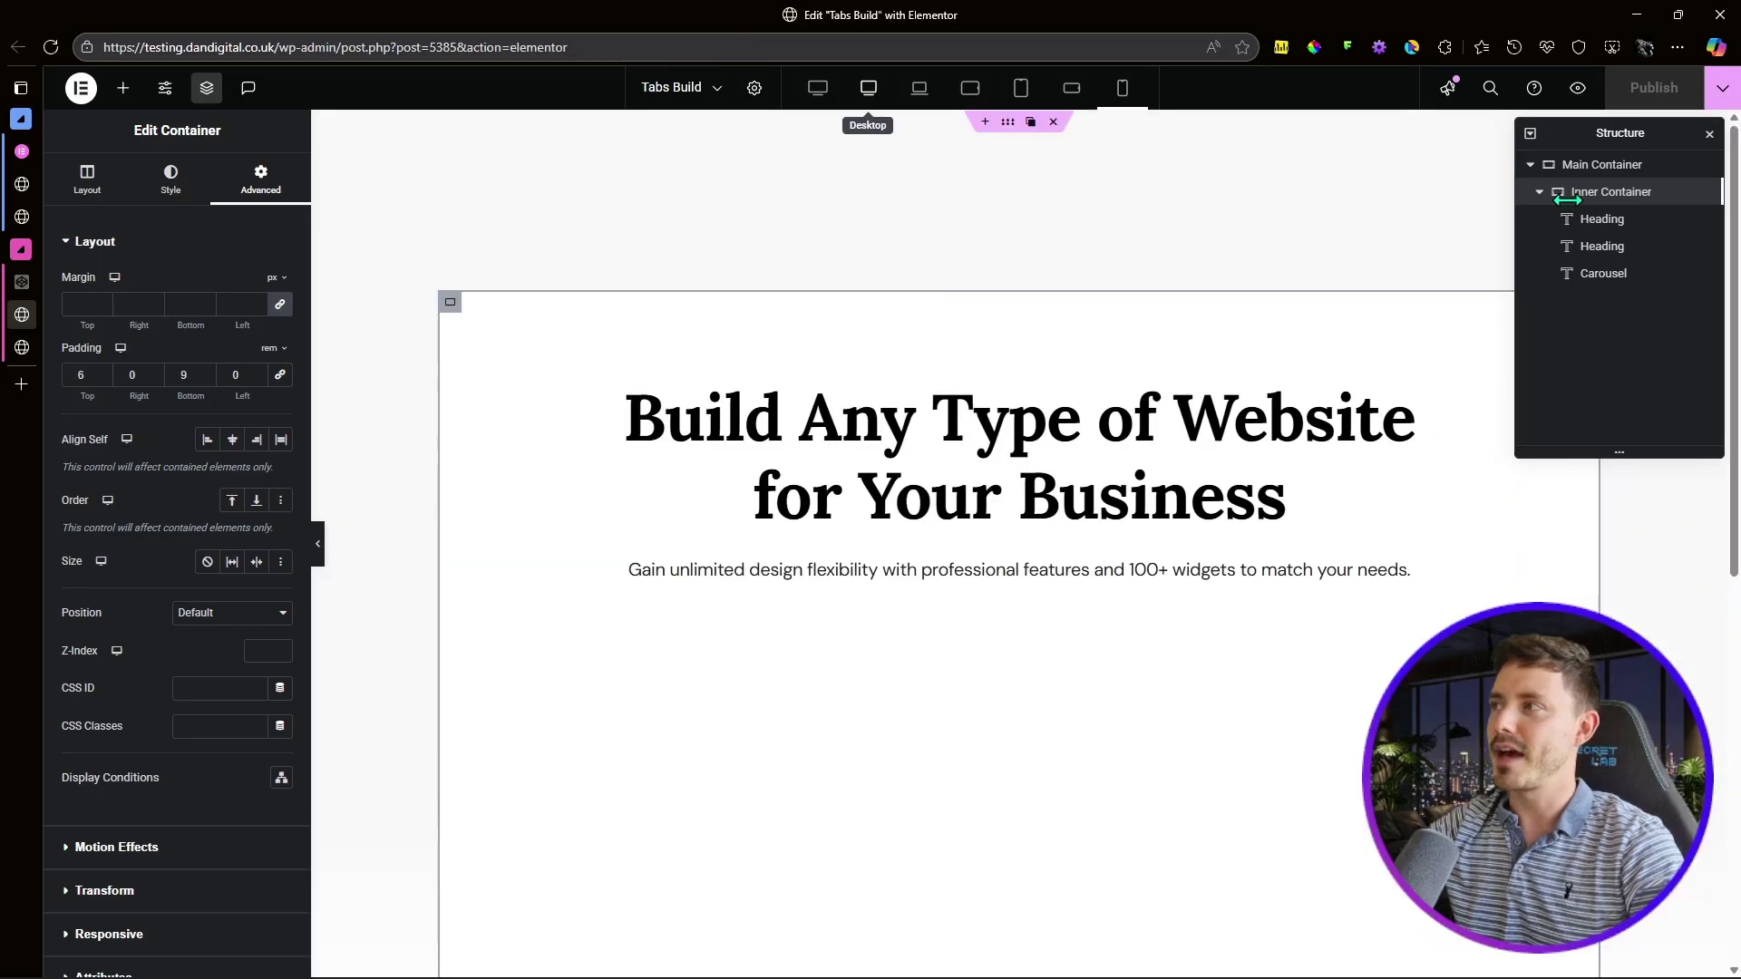
Step: Review the two existing headings and the Carousel placeholder inside the Inner Container
click(1605, 227)
click(1601, 248)
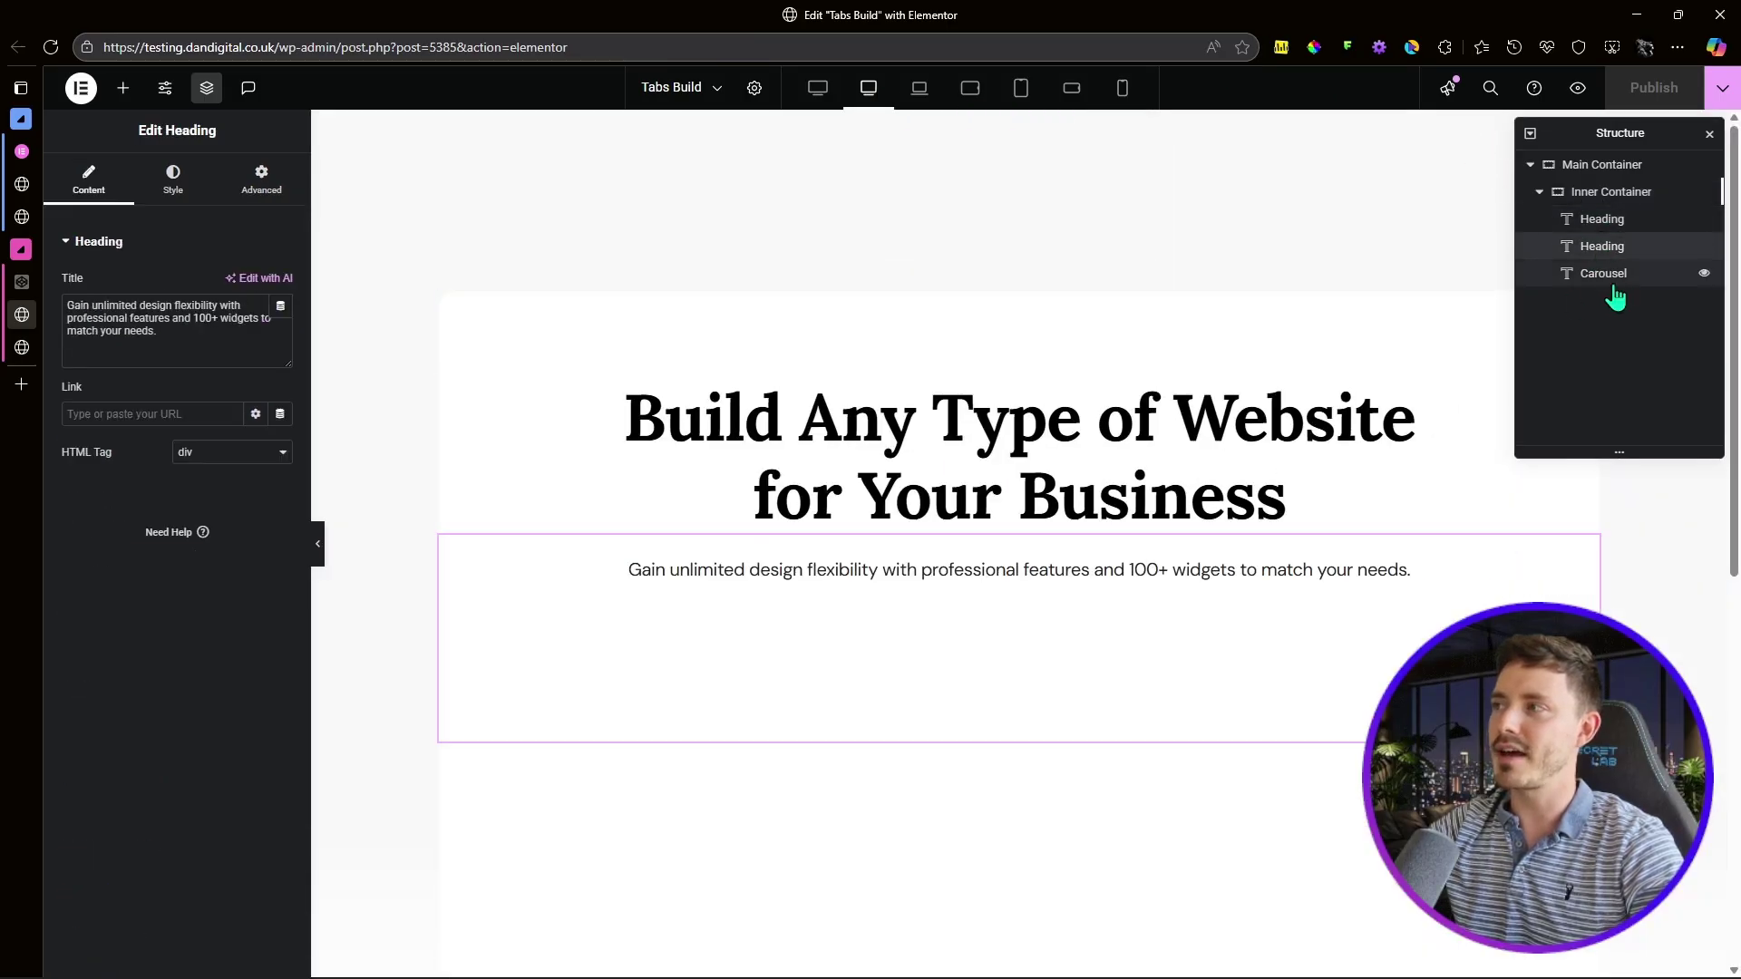
click(1618, 289)
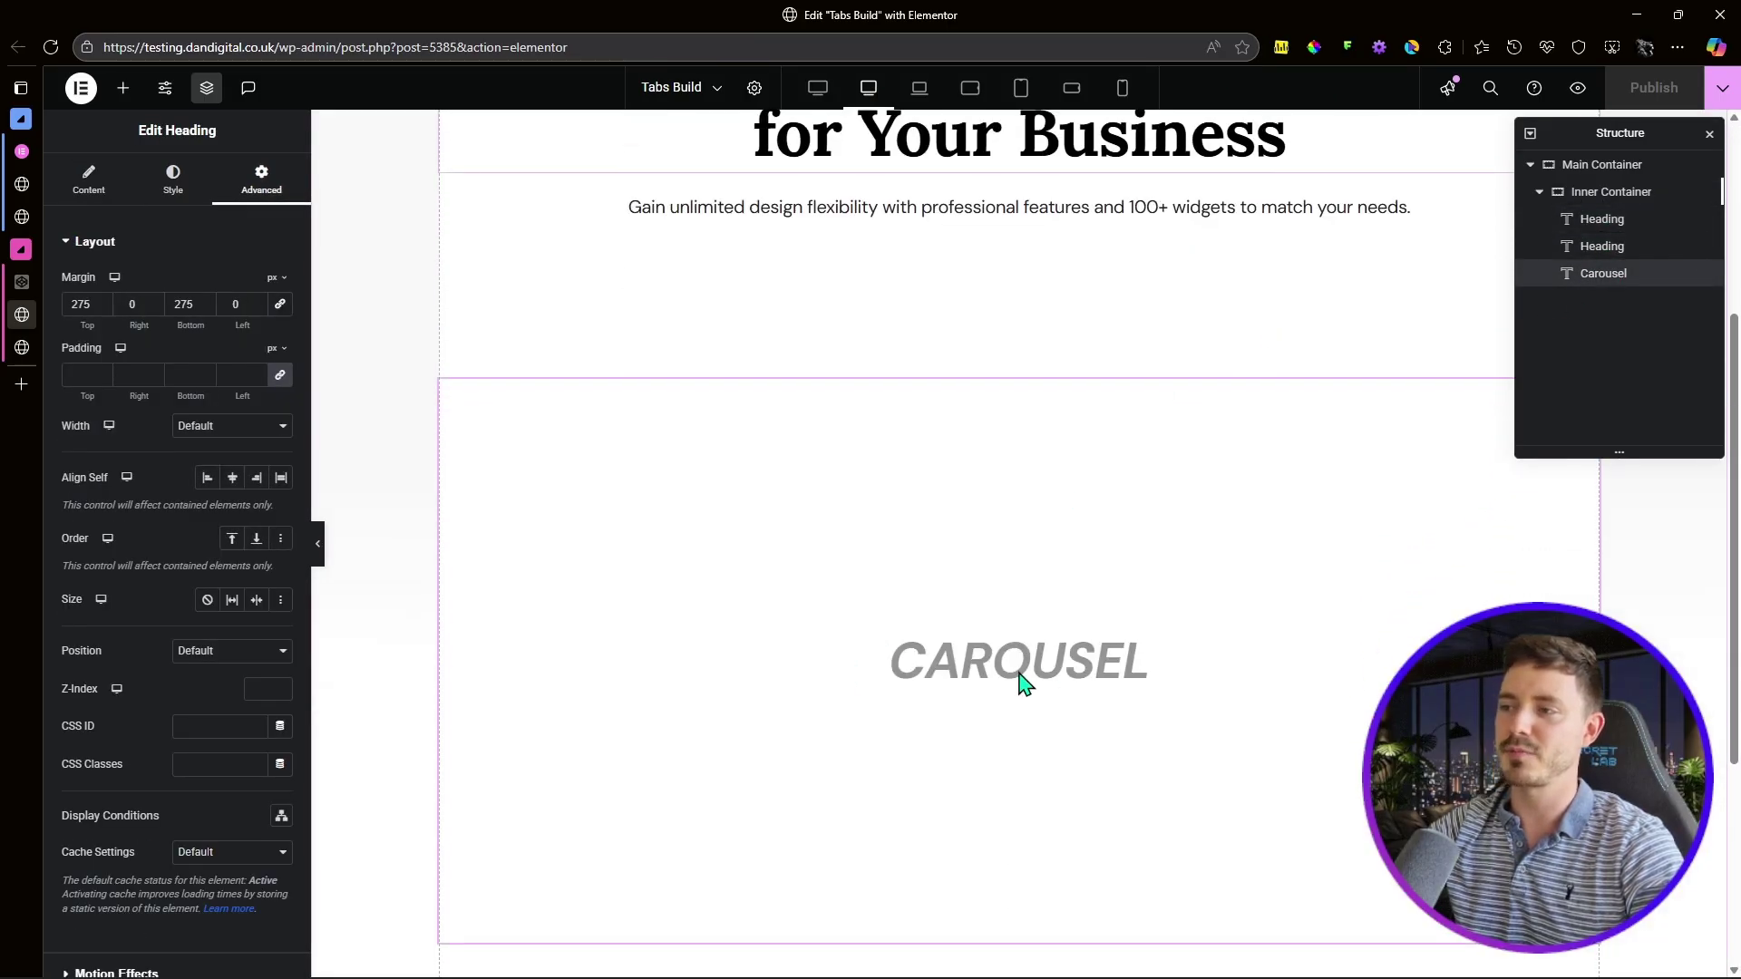
Step: Switch to Elementor's homepage and examine the tabs section and the content above and below it
click(22, 150)
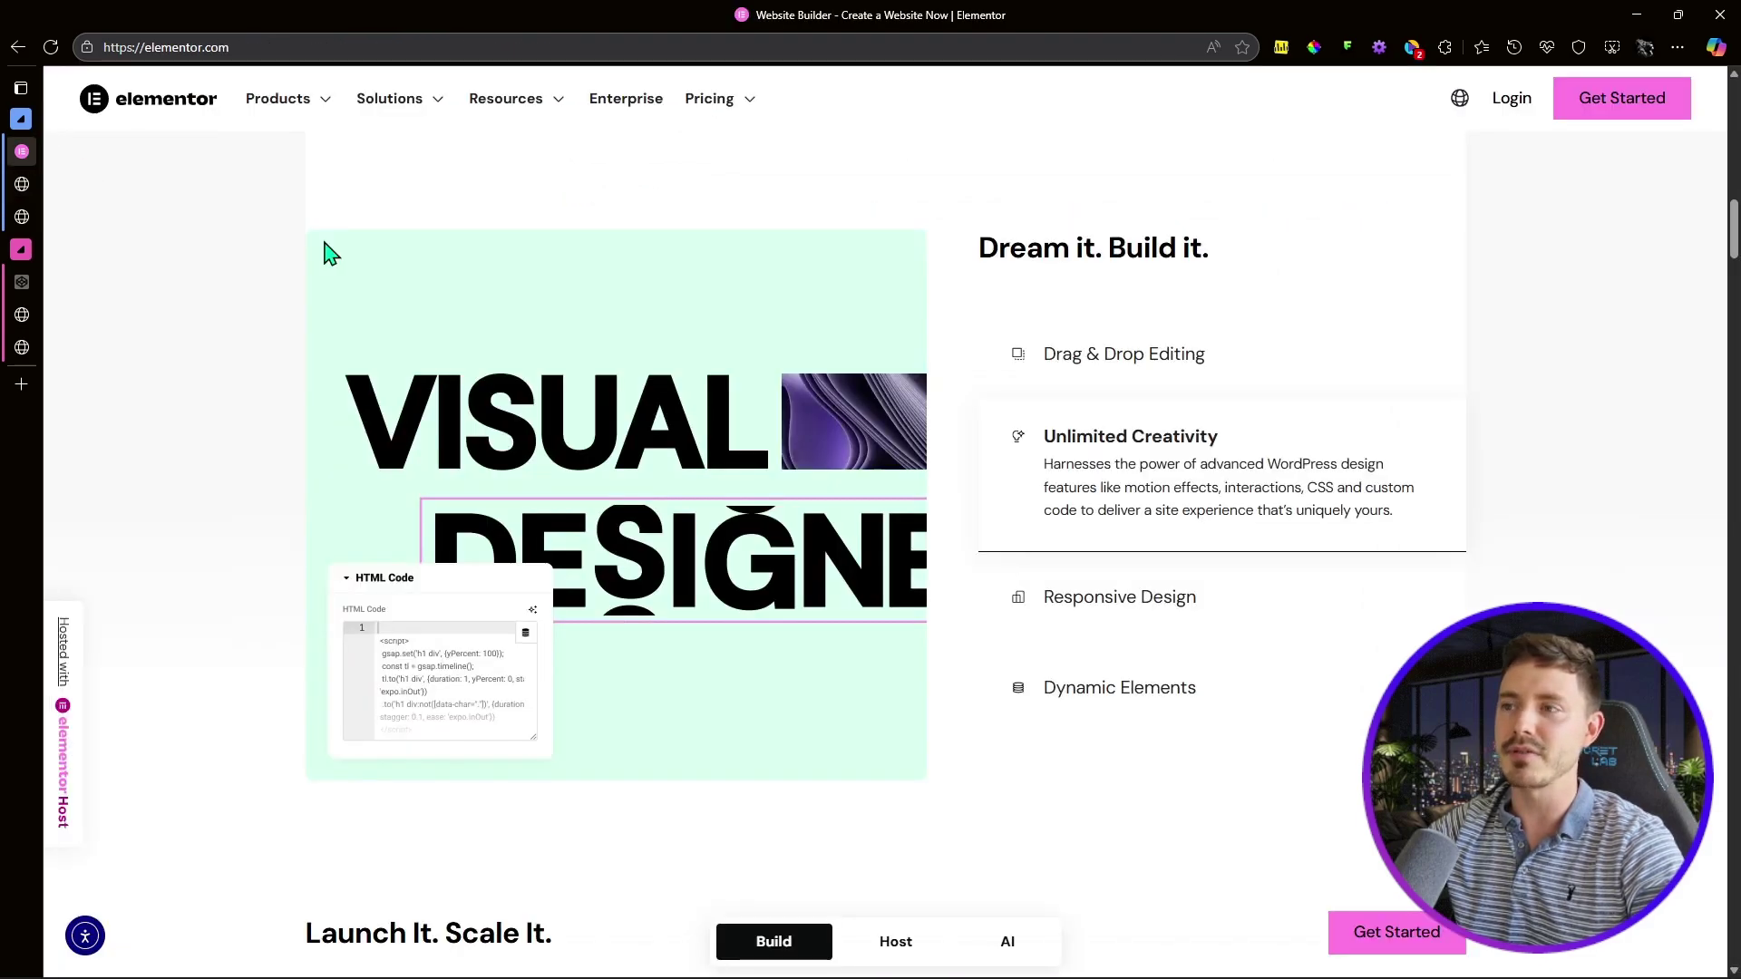
scroll(1025, 395, down, 3)
scroll(1055, 389, down, 3)
scroll(710, 486, up, 3)
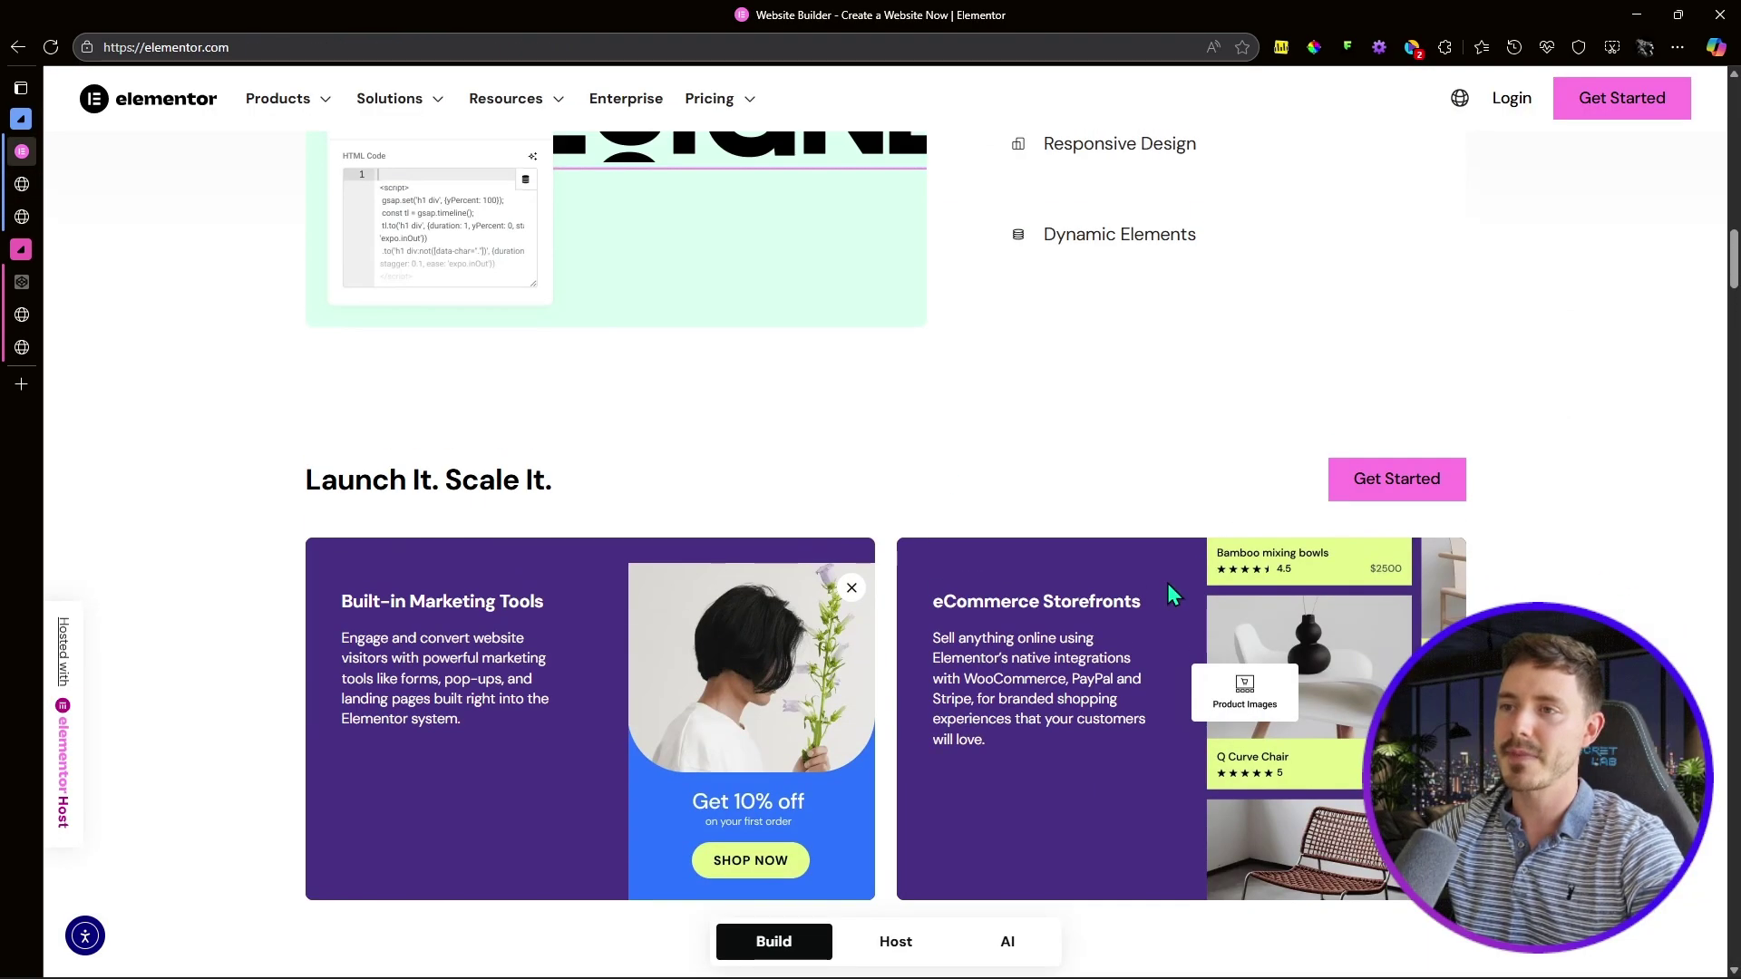
scroll(1168, 584, up, 4)
scroll(1178, 562, up, 3)
scroll(1263, 466, down, 2)
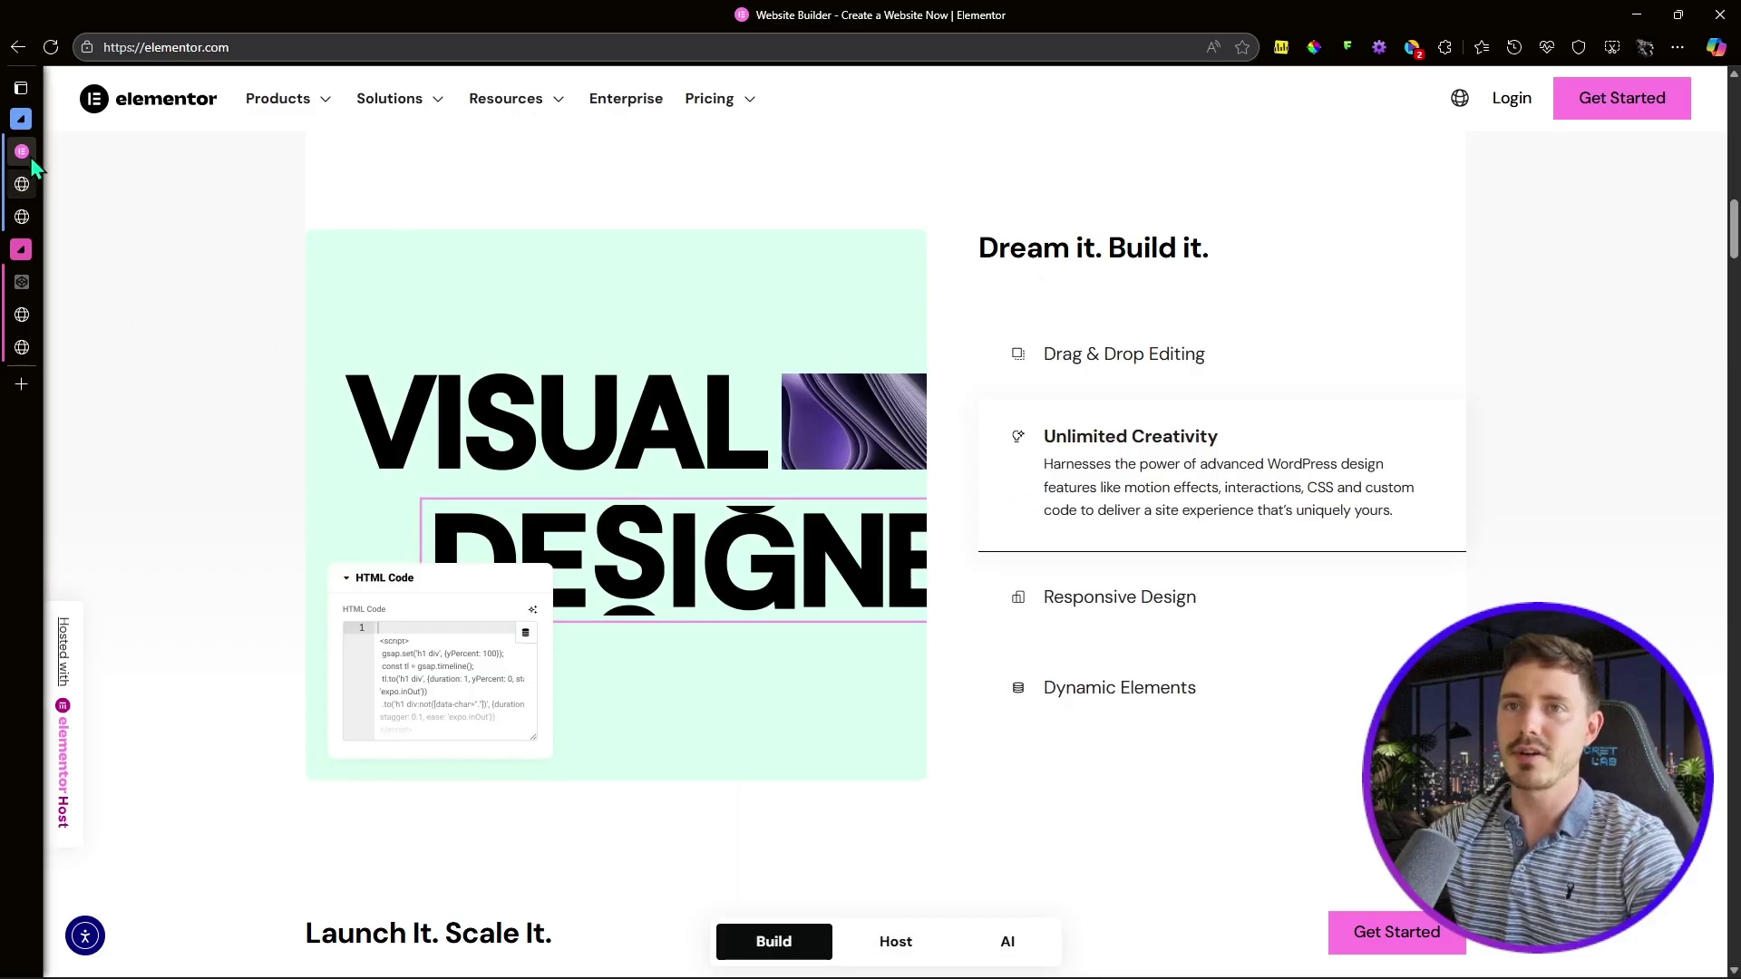
Step: Return to the Tabs Build page in the Elementor editor and add a Heading widget below the description heading
mouse_move(22, 281)
click(91, 314)
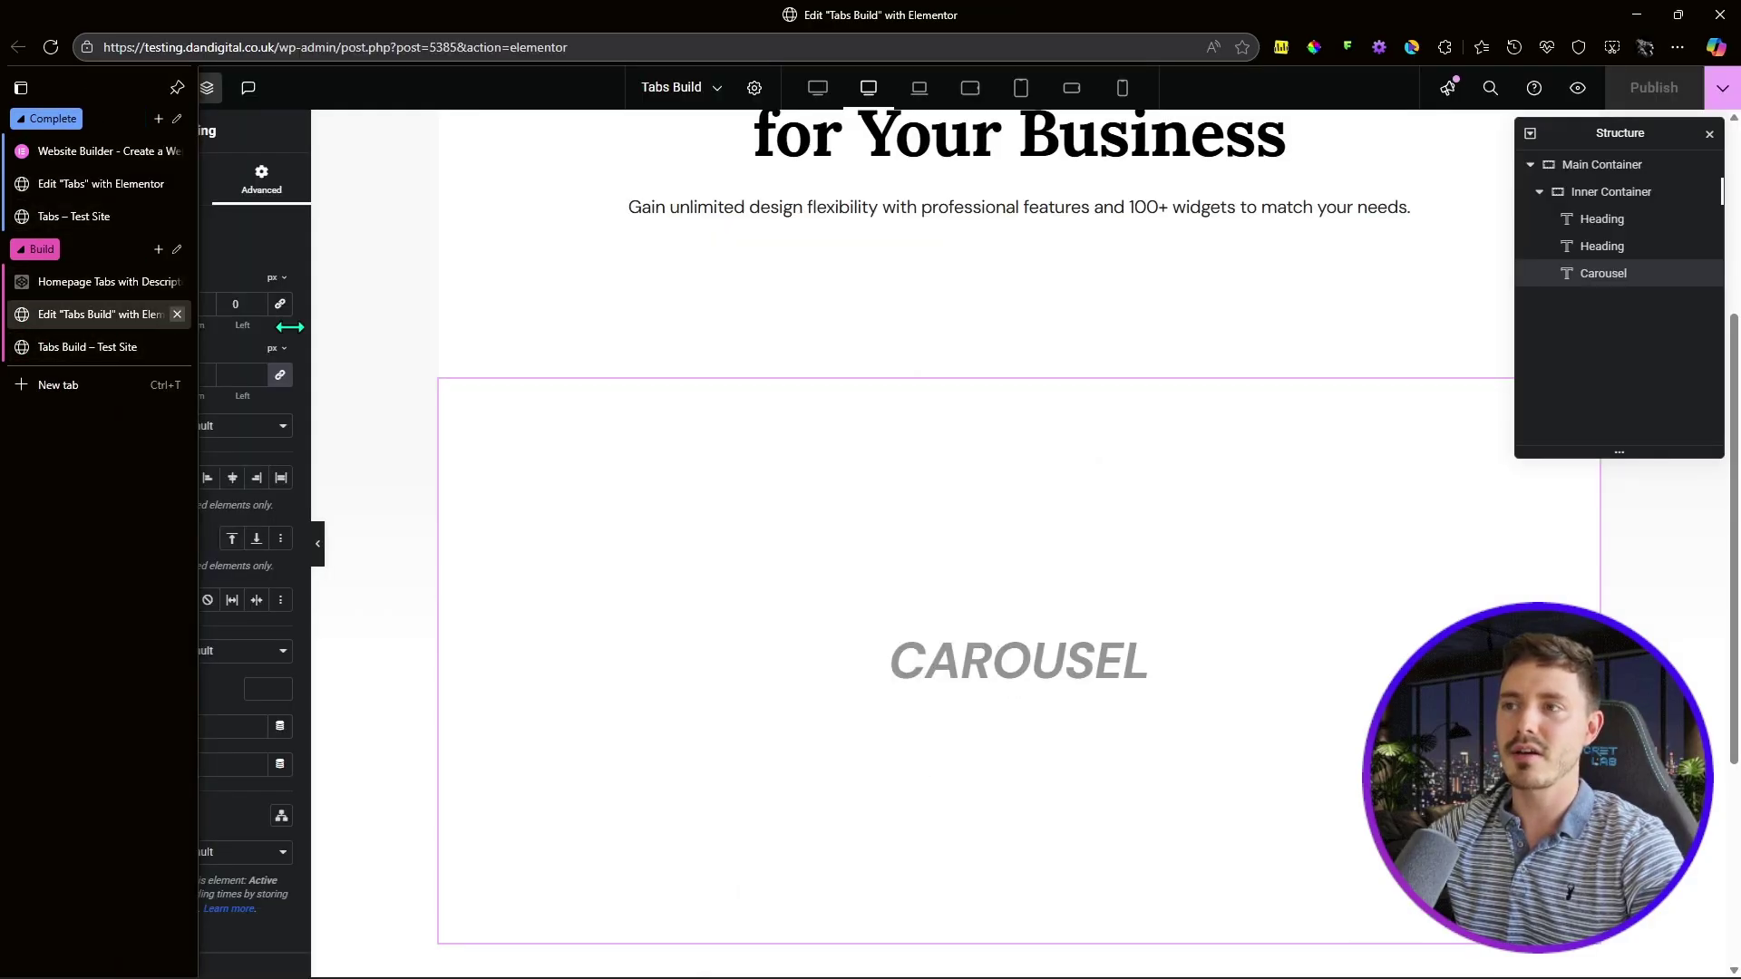
click(1569, 246)
click(1602, 246)
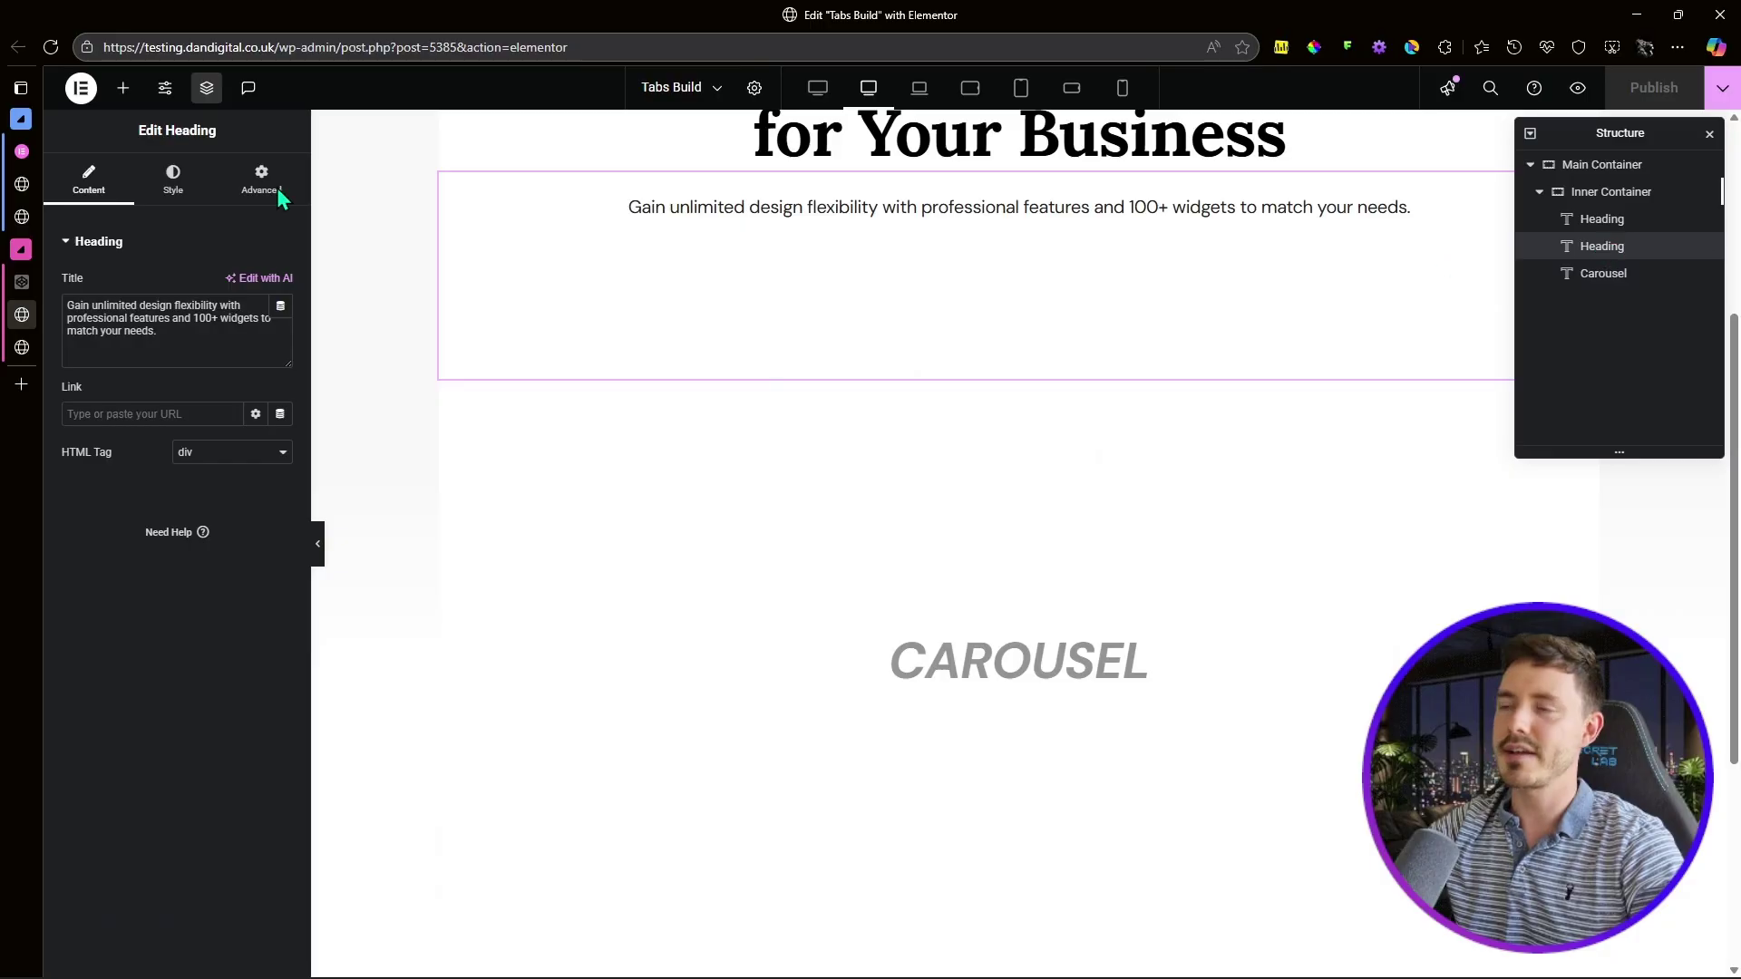
click(122, 87)
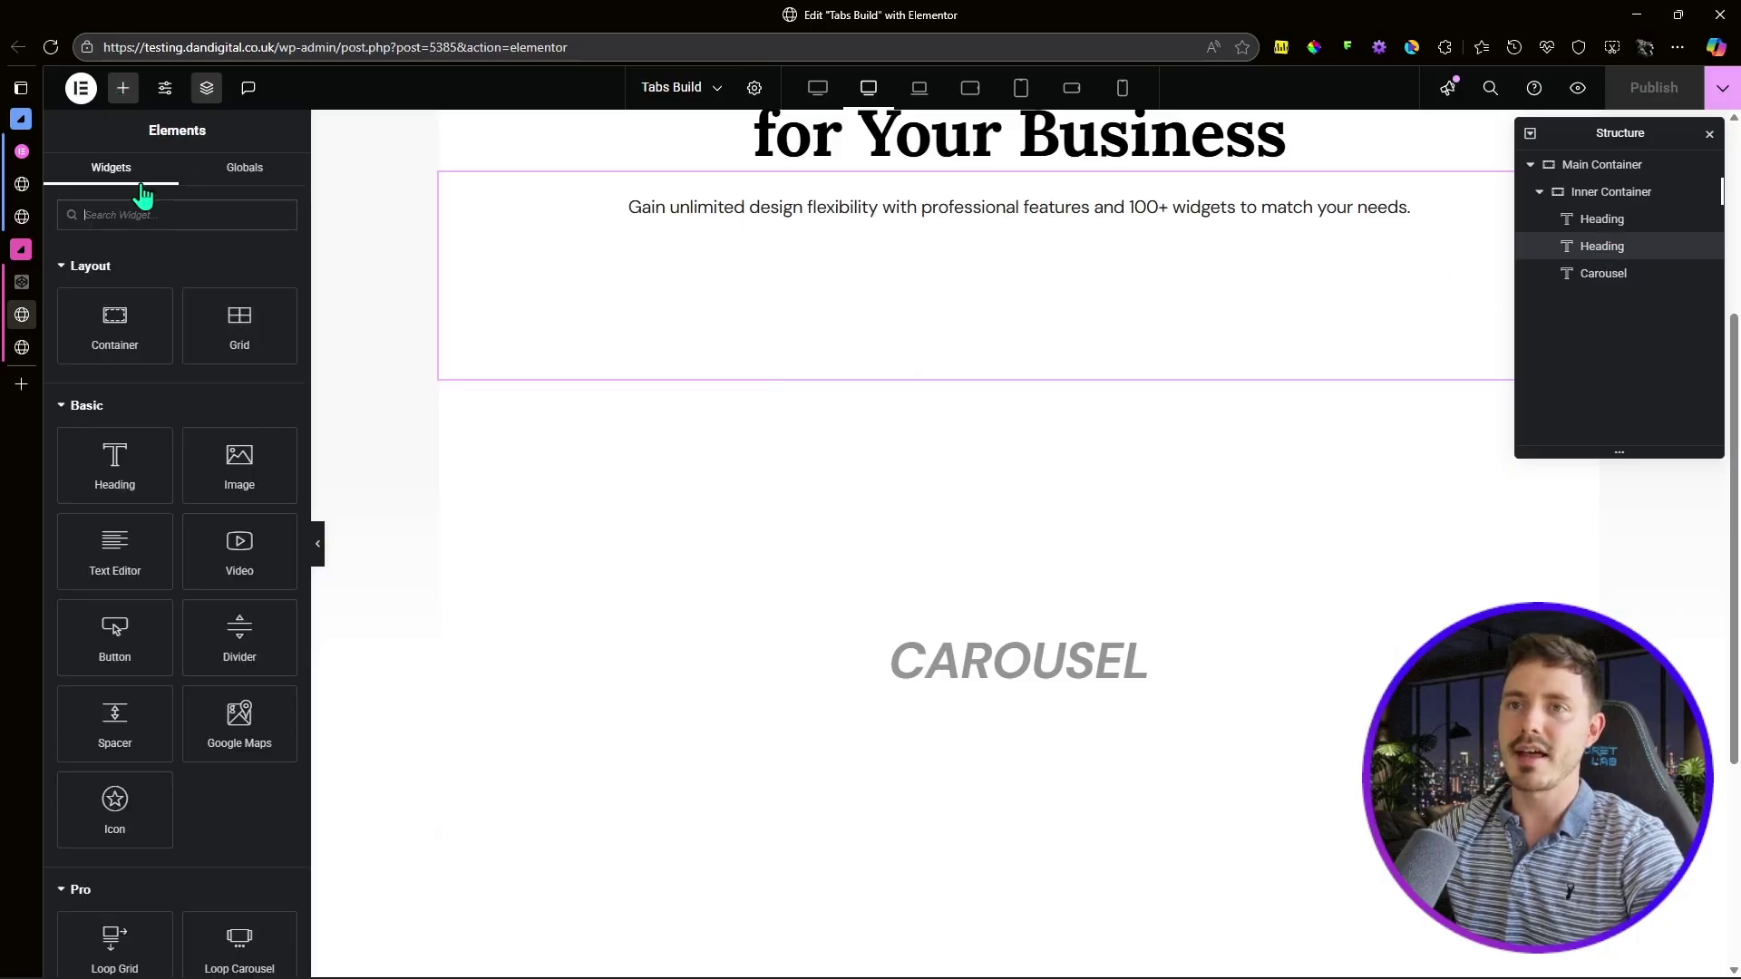
click(122, 487)
Step: Find the Tabs widget by searching "tab" and place it between the new heading and the Carousel placeholder
click(124, 87)
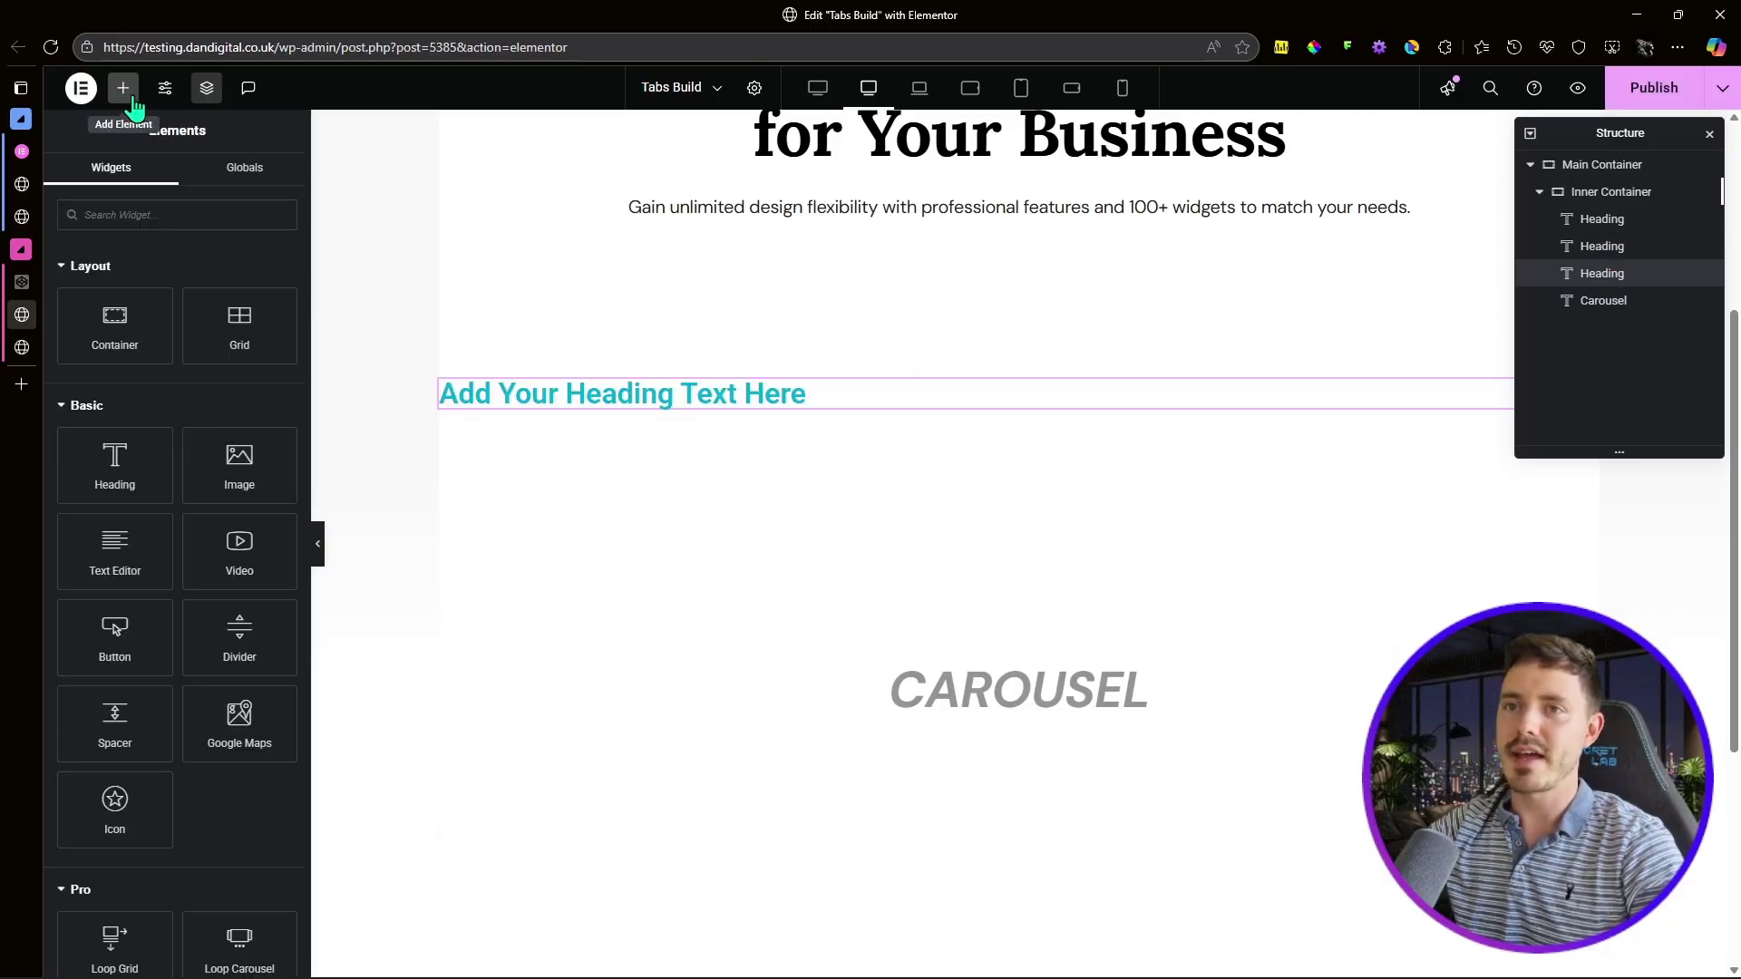
click(159, 215)
text(tab)
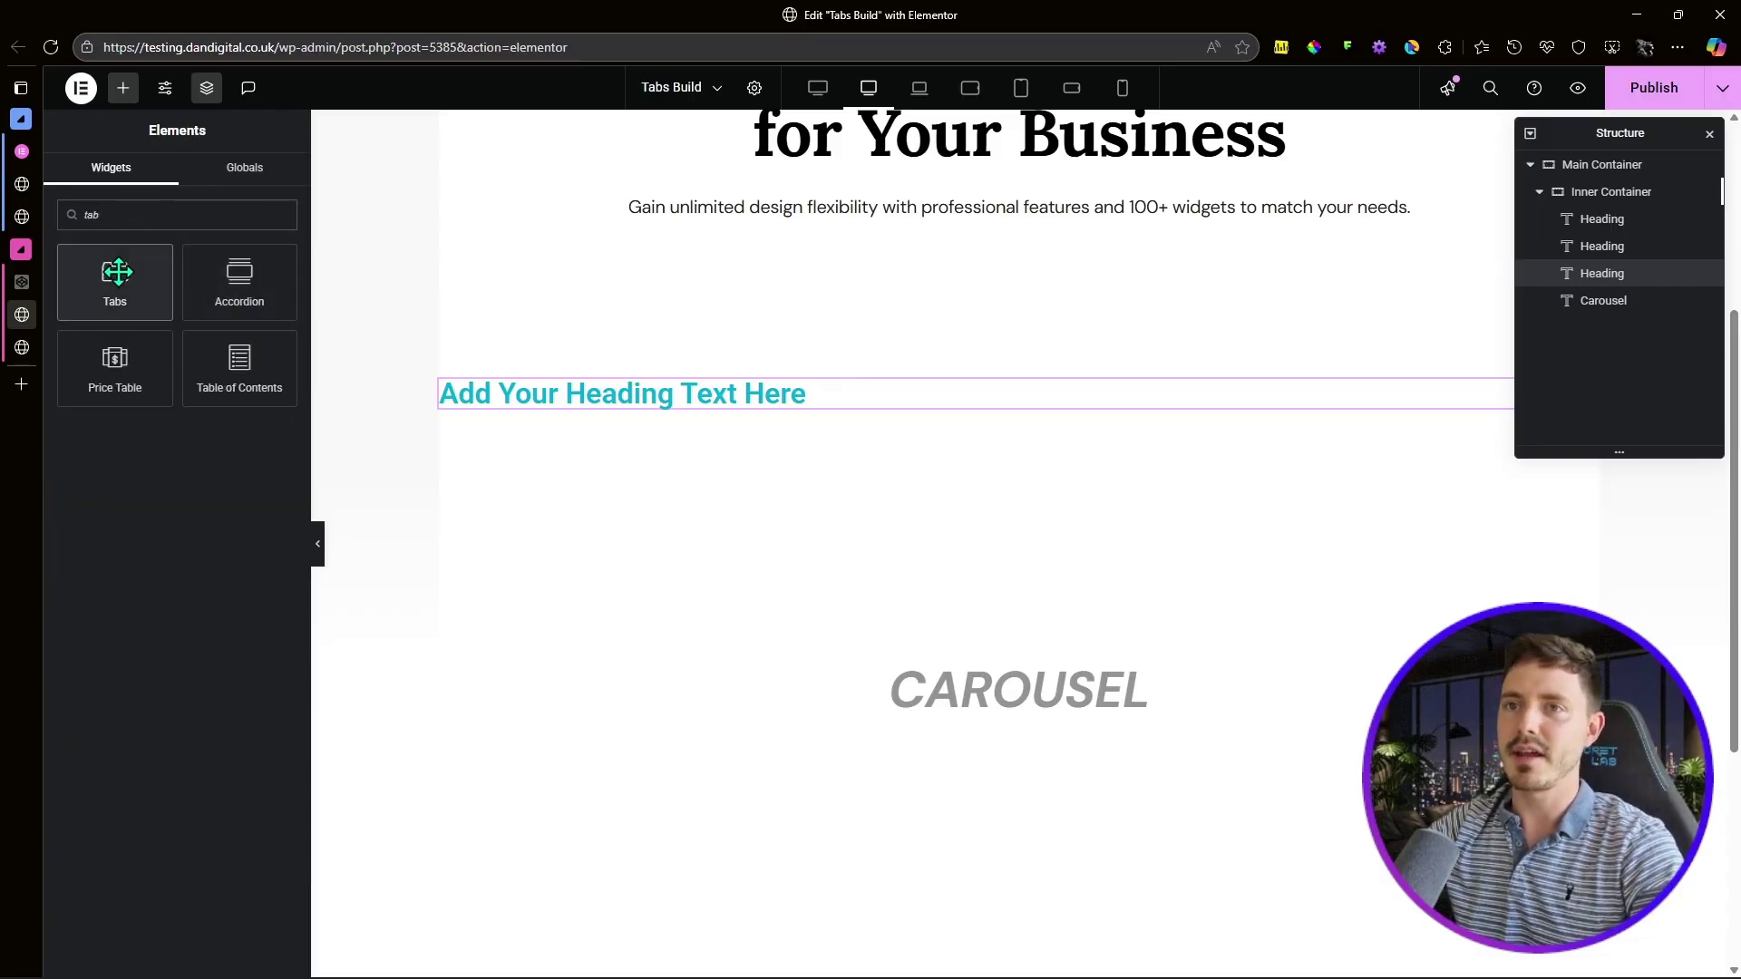
drag(117, 272, 870, 422)
Step: Set the new heading's title to "Dream it. Build it." and its HTML tag to H3
click(1610, 274)
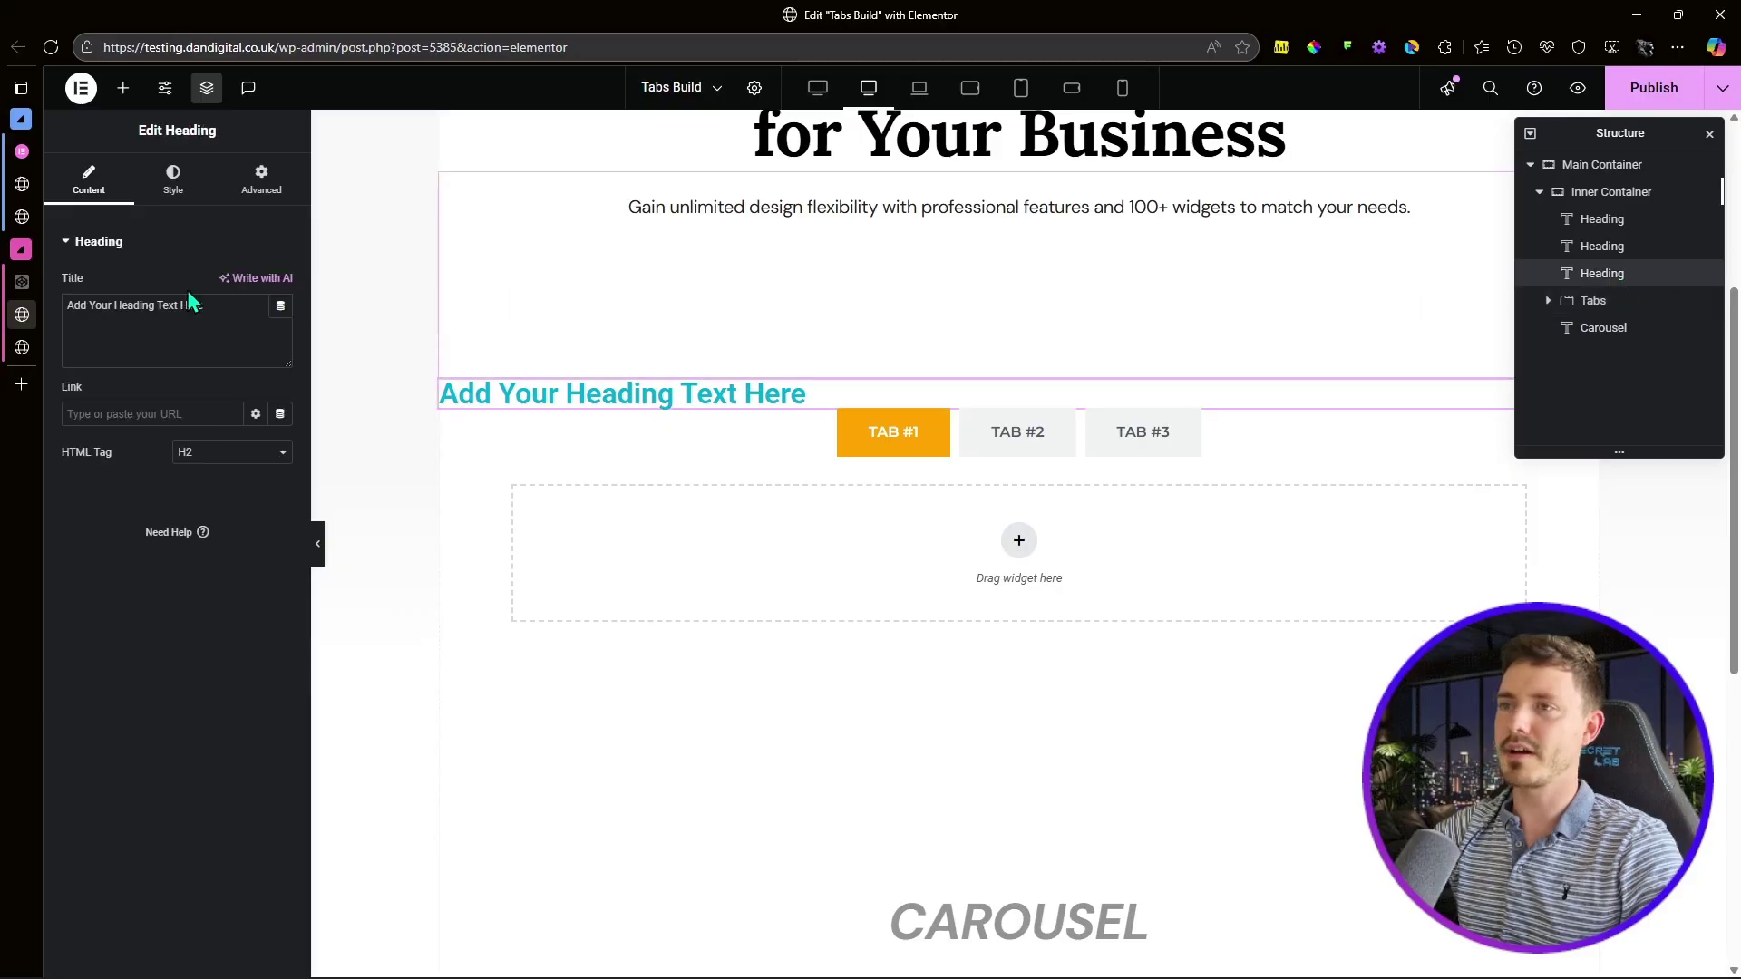
drag(204, 306, 56, 317)
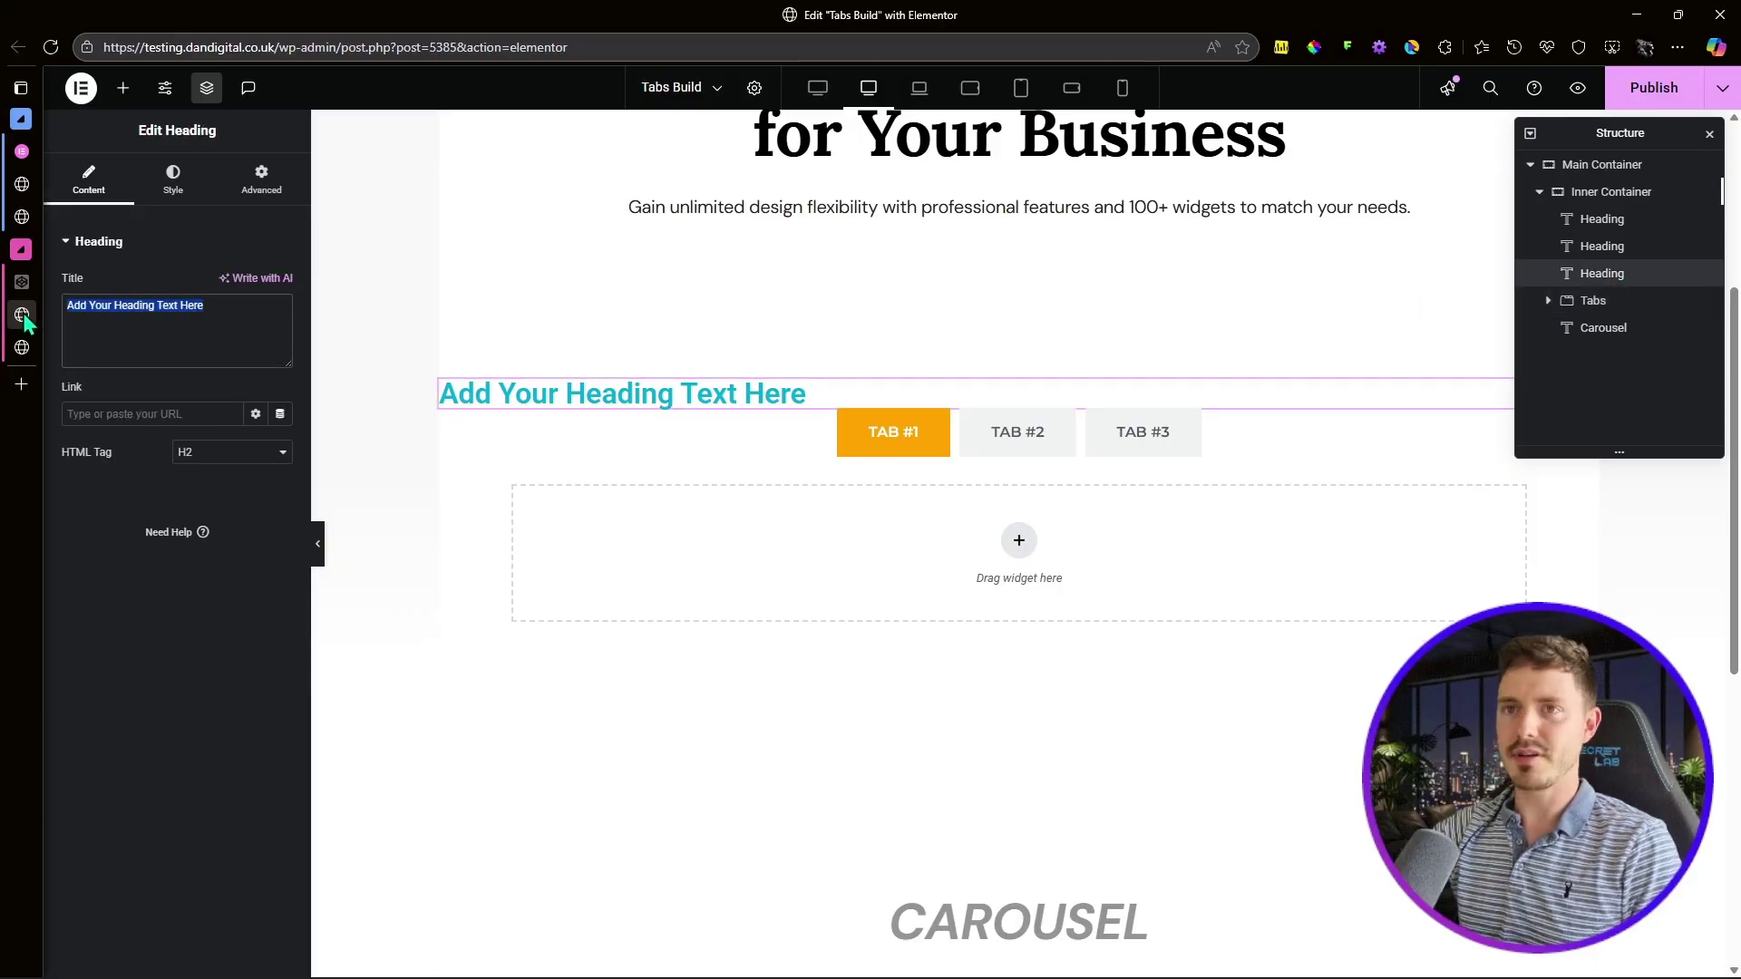
text(Dream it. Build it.)
click(201, 452)
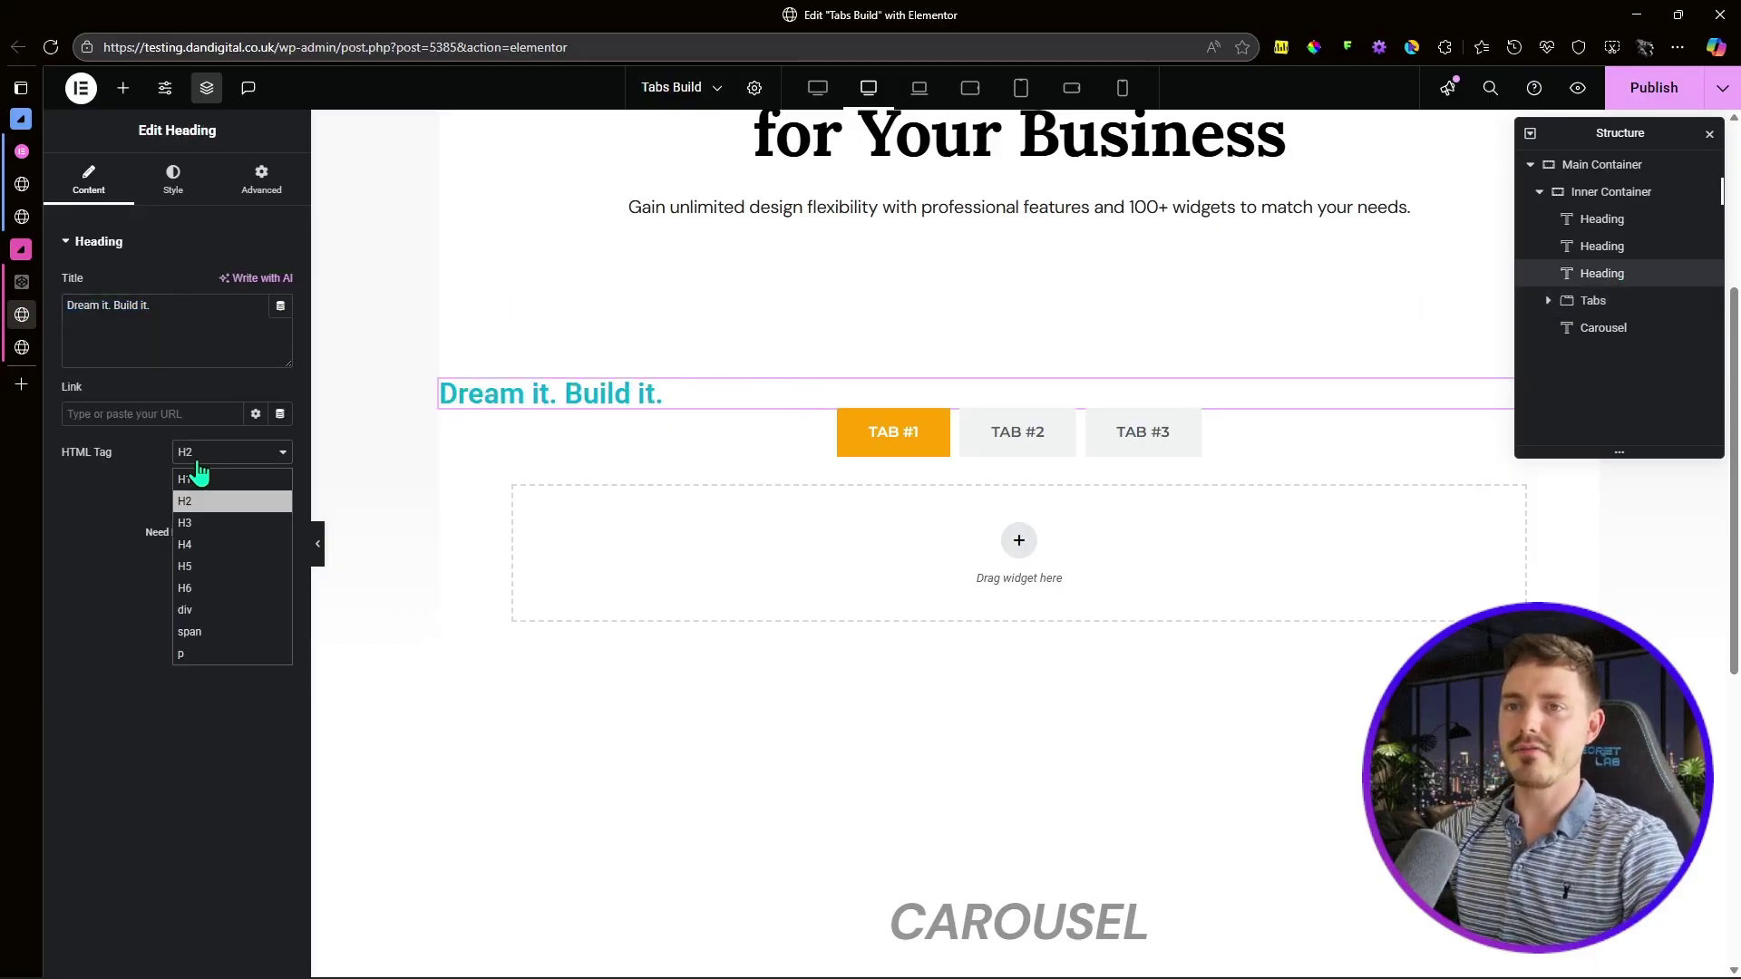
click(211, 513)
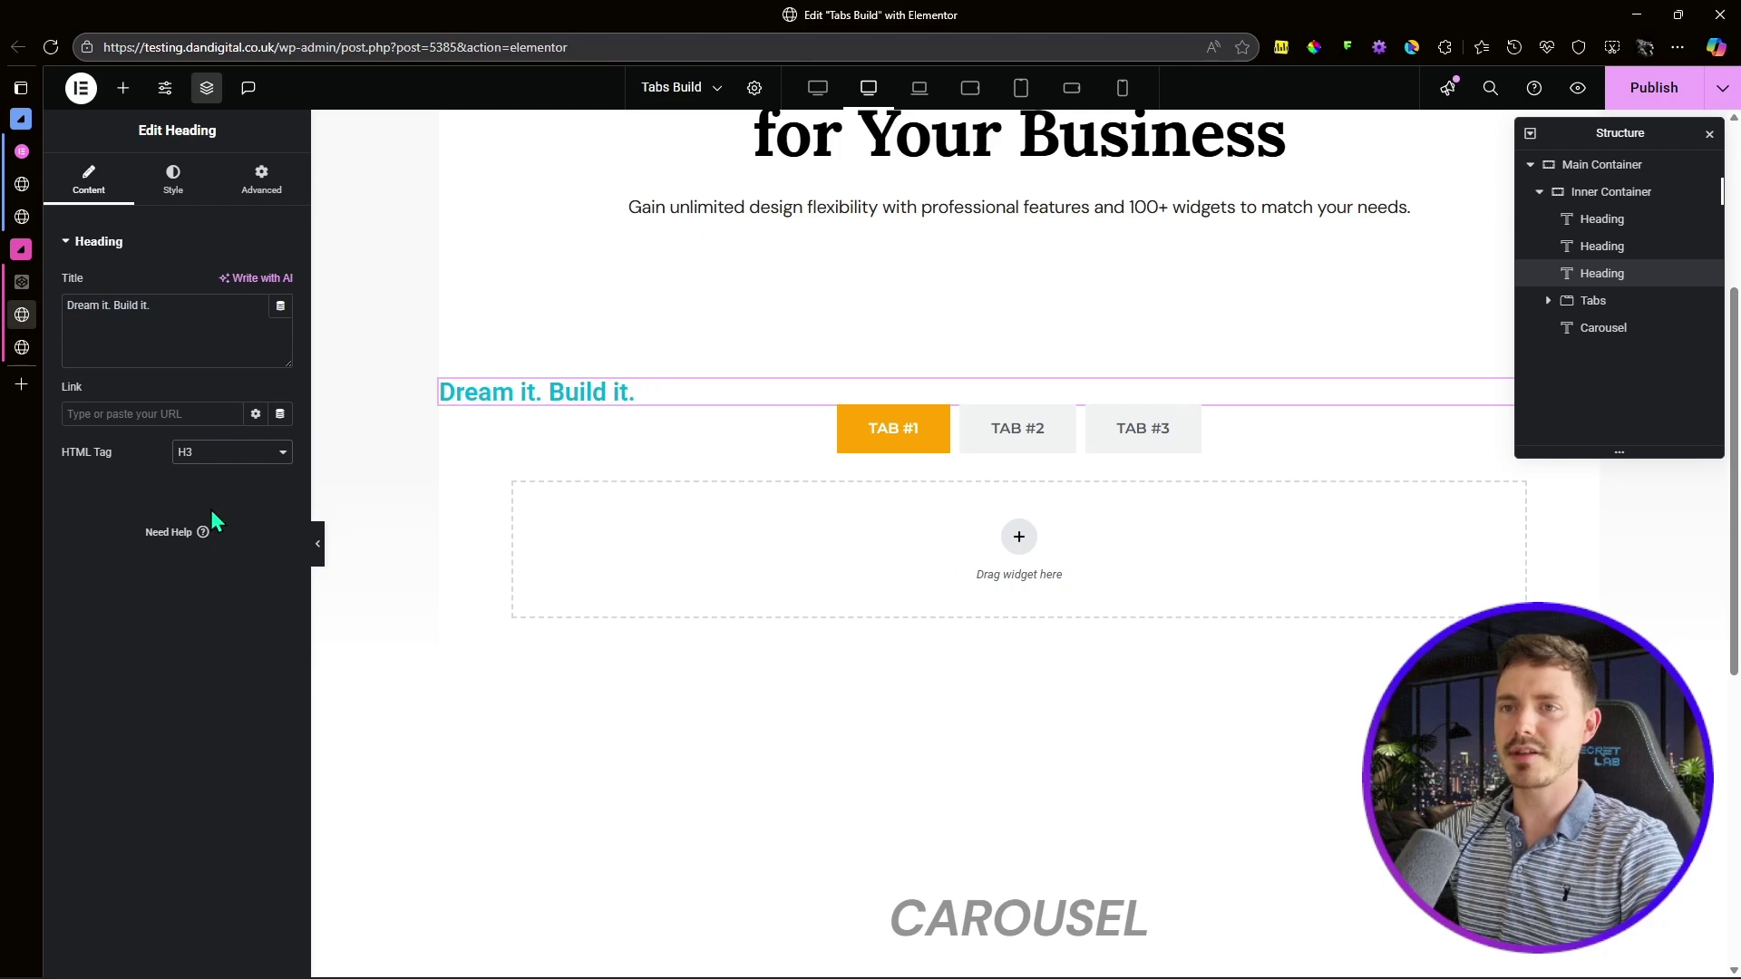
Step: Apply the Tabs Heading global font and a black global text color to the "Dream it. Build it." heading
click(174, 181)
click(257, 335)
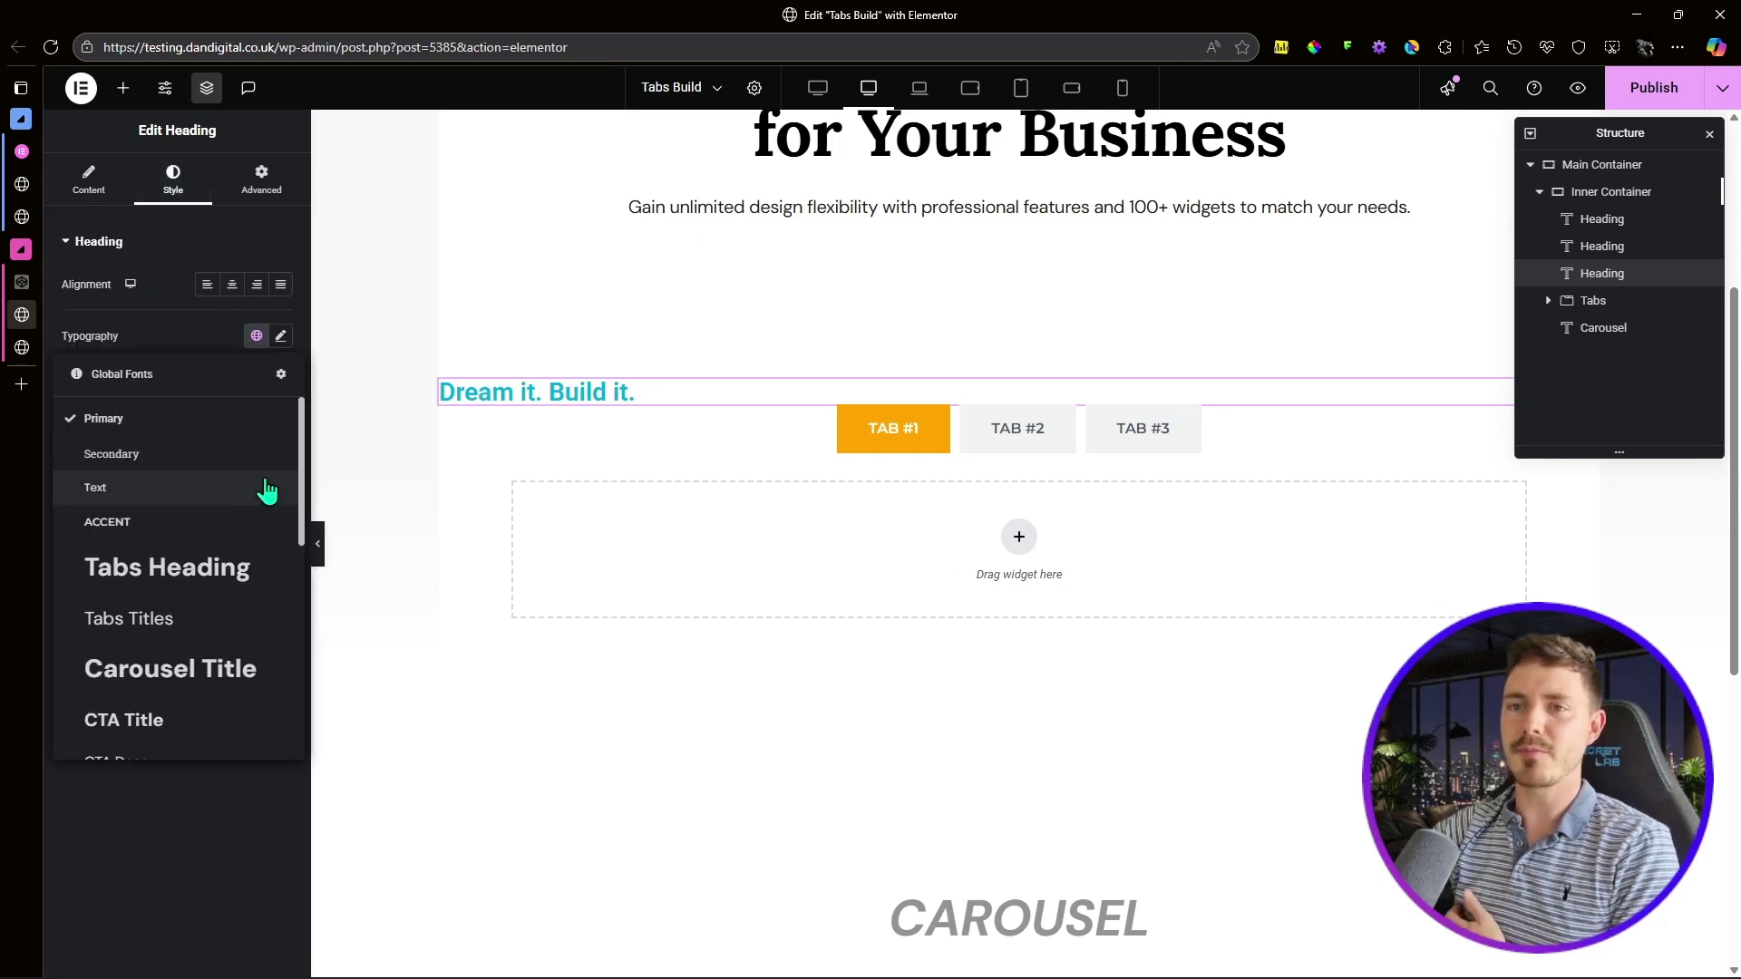
click(213, 571)
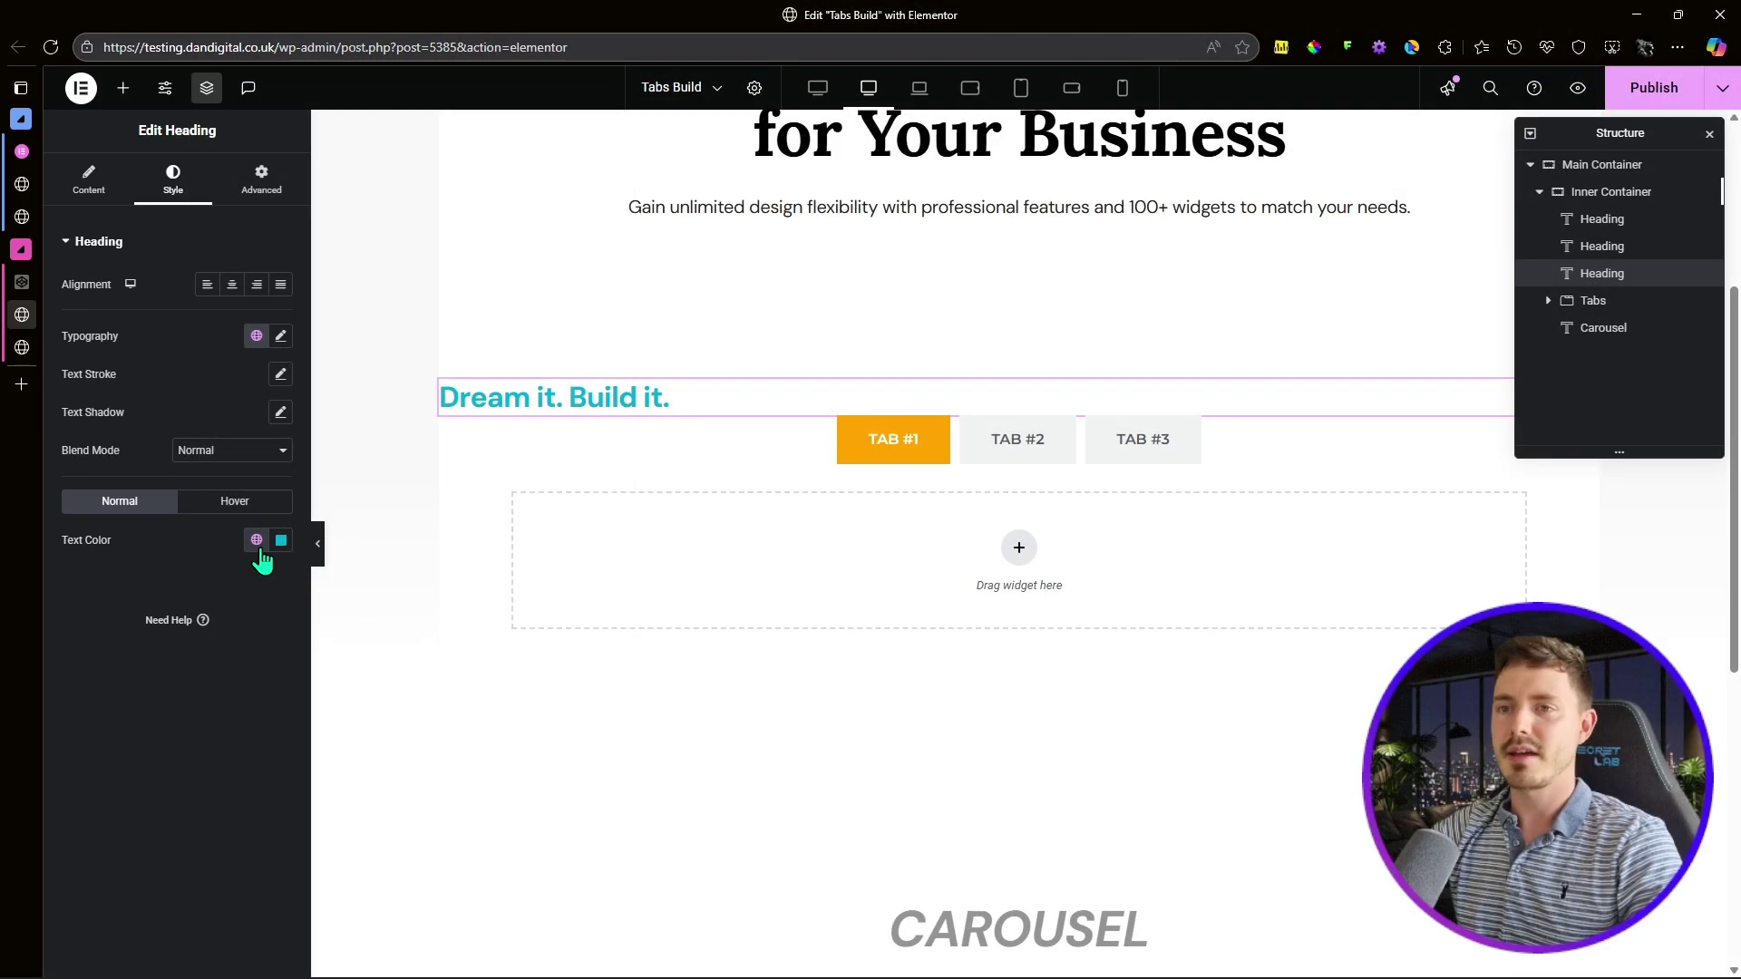
click(257, 541)
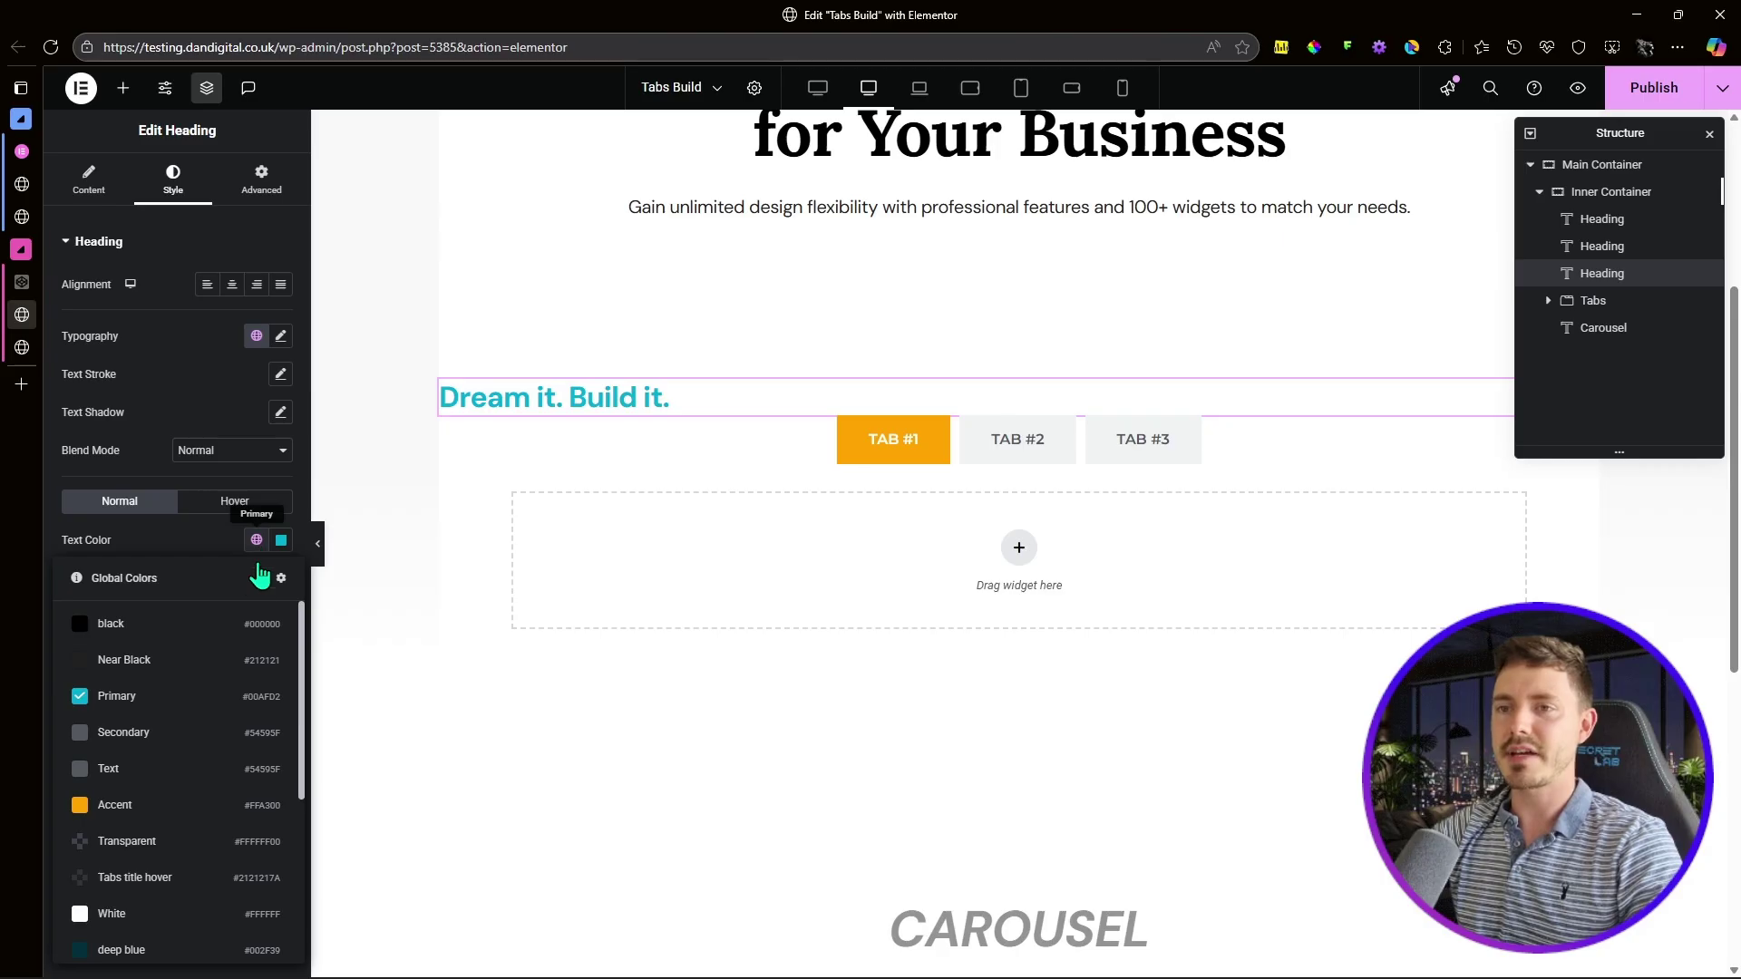
Step: Set the "Dream it. Build it." heading's margin to -3 rem at the bottom and 0 on the other sides
click(245, 187)
mouse_move(272, 278)
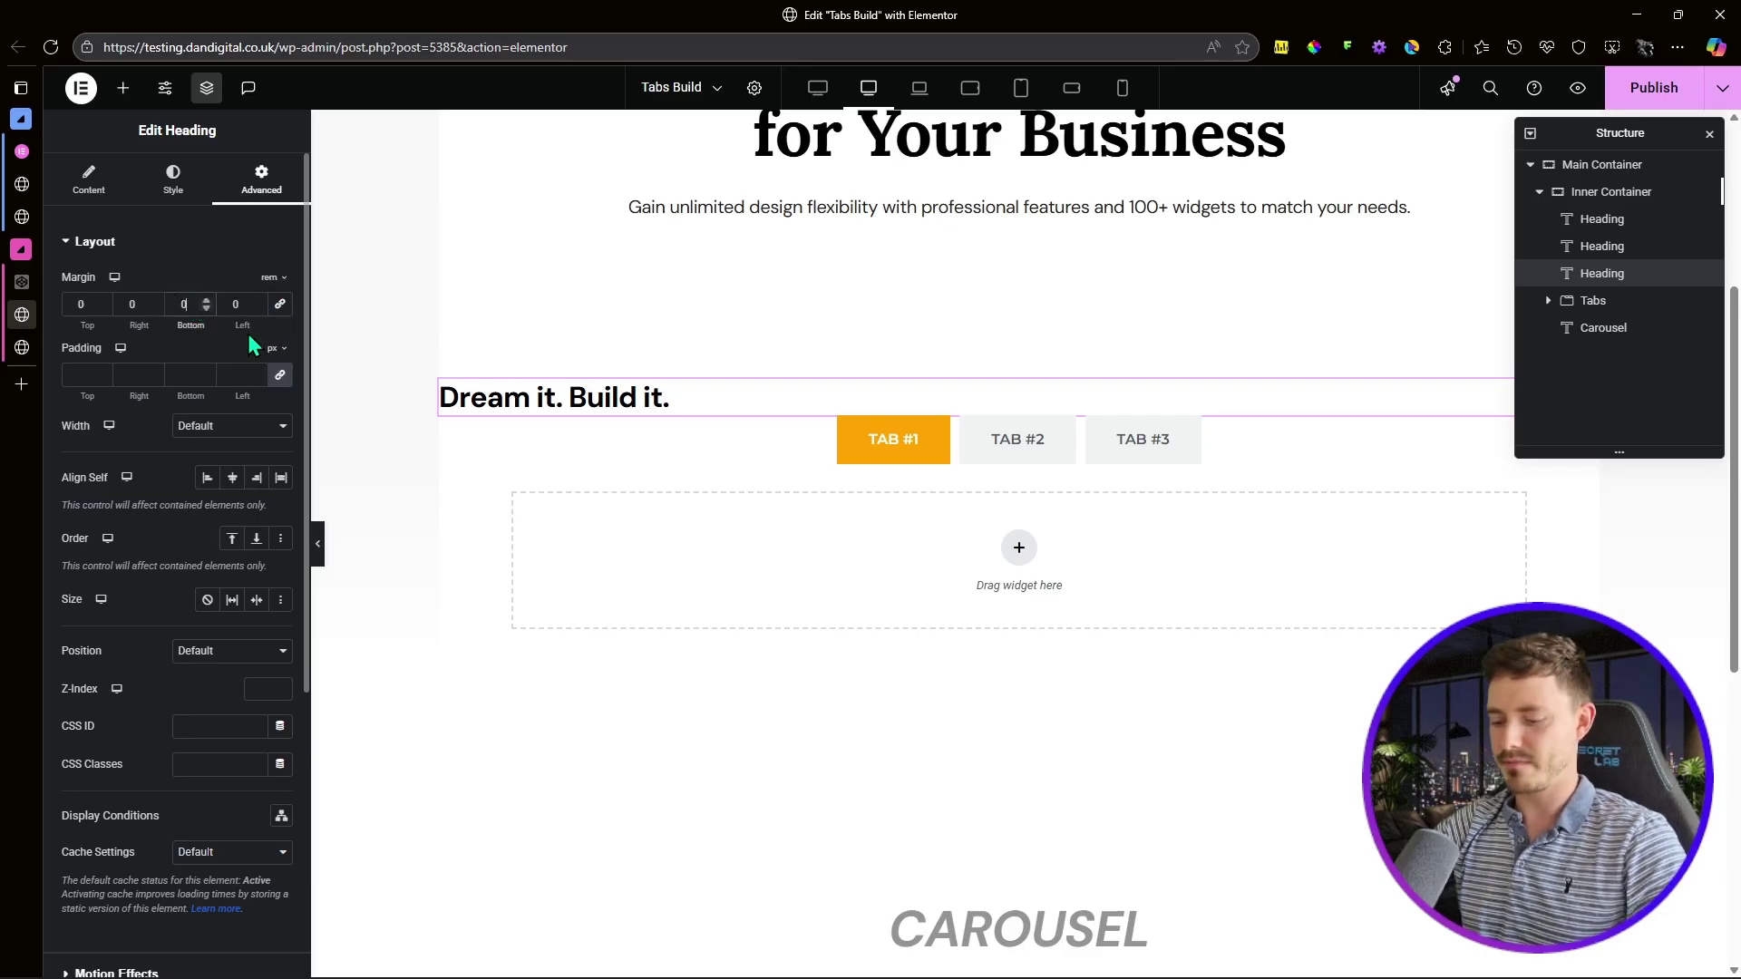
key(BackSpace)
text(3)
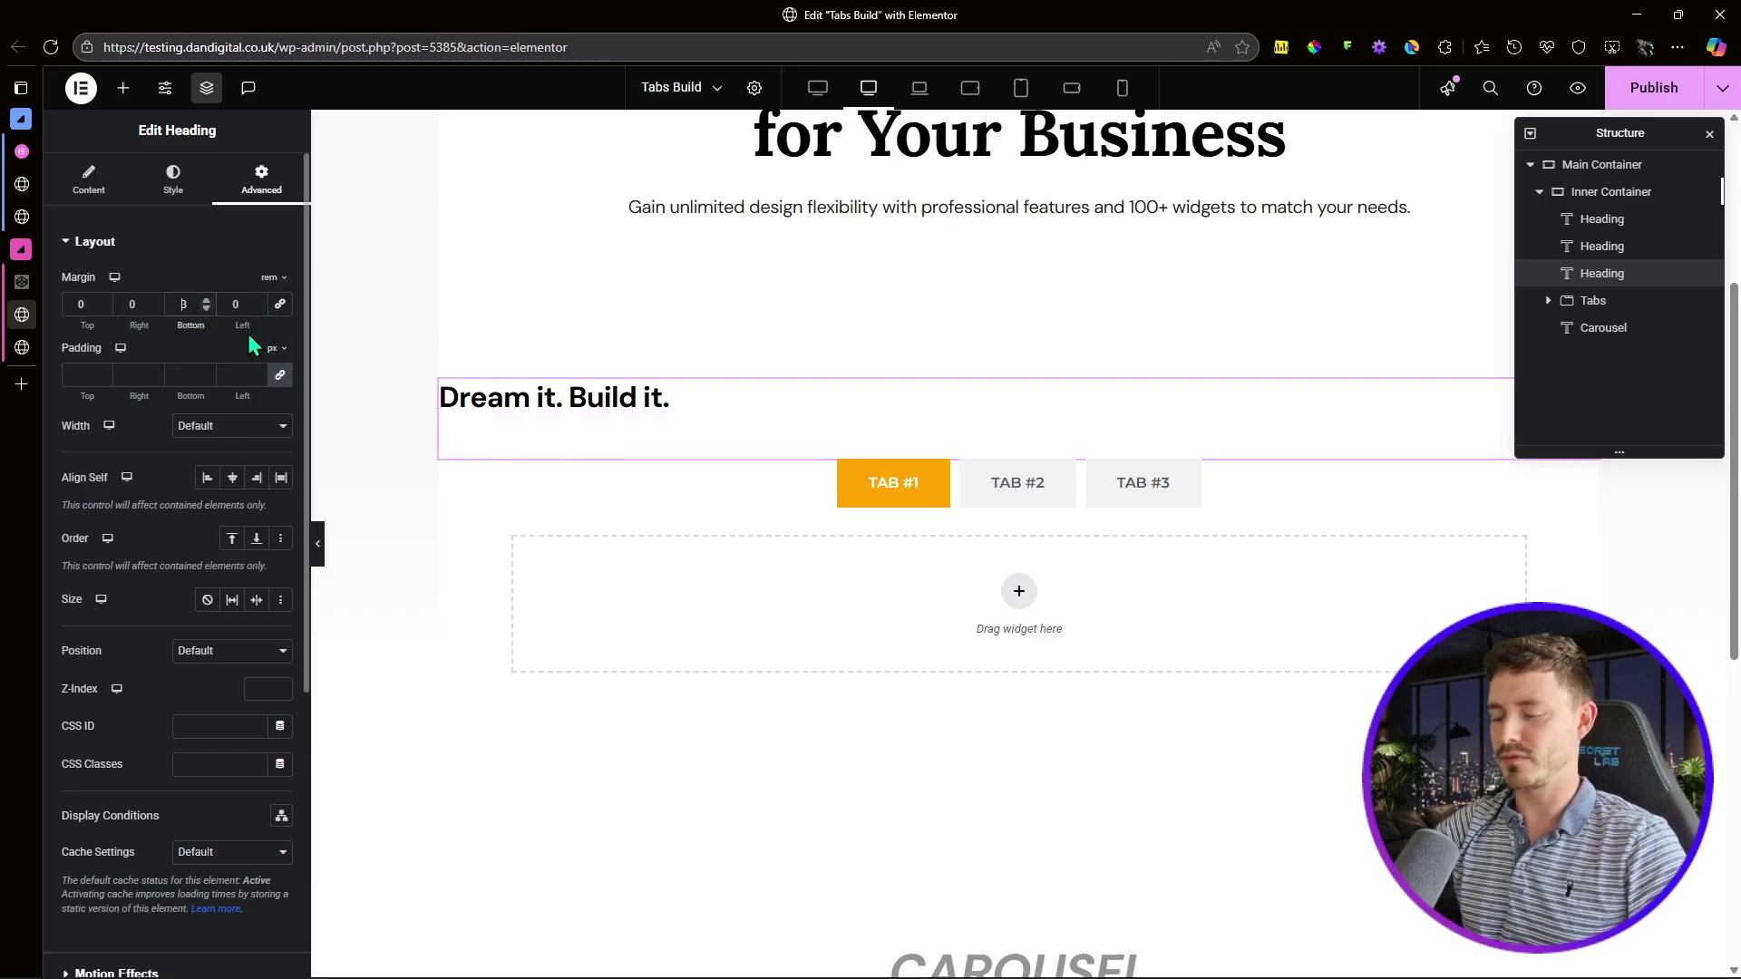
text(-)
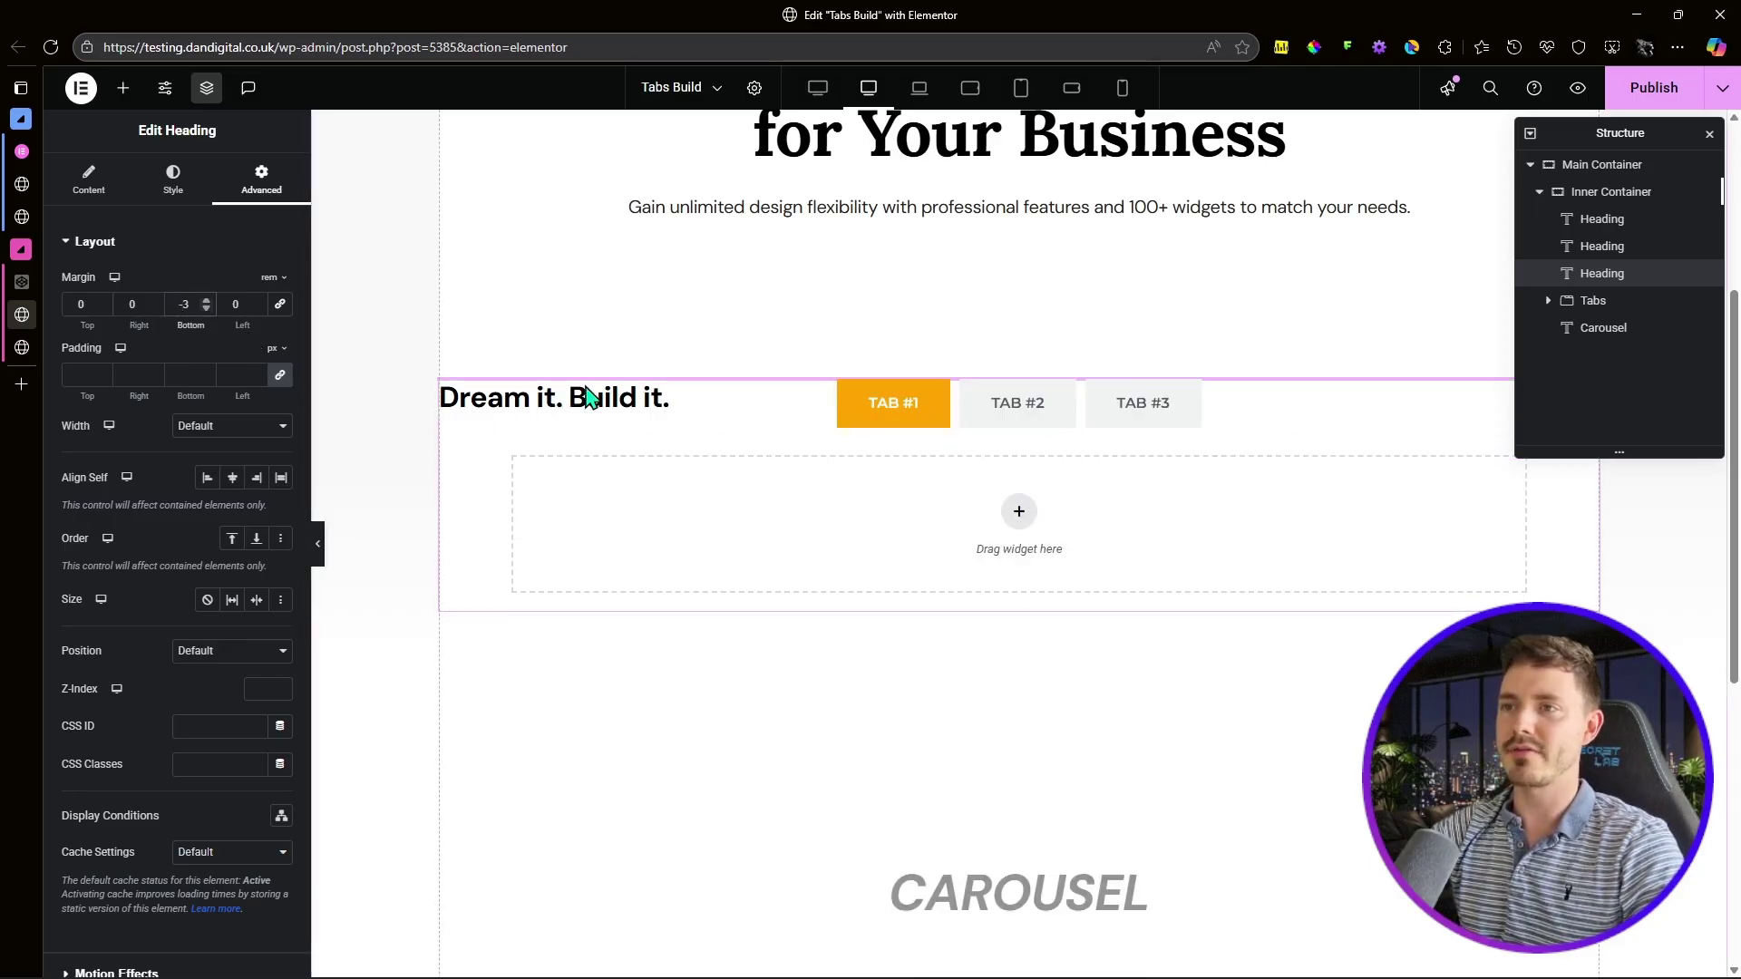
Step: Compare the "Dream it. Build it." heading's placement on Elementor's homepage with the Tabs Build preview page
click(22, 151)
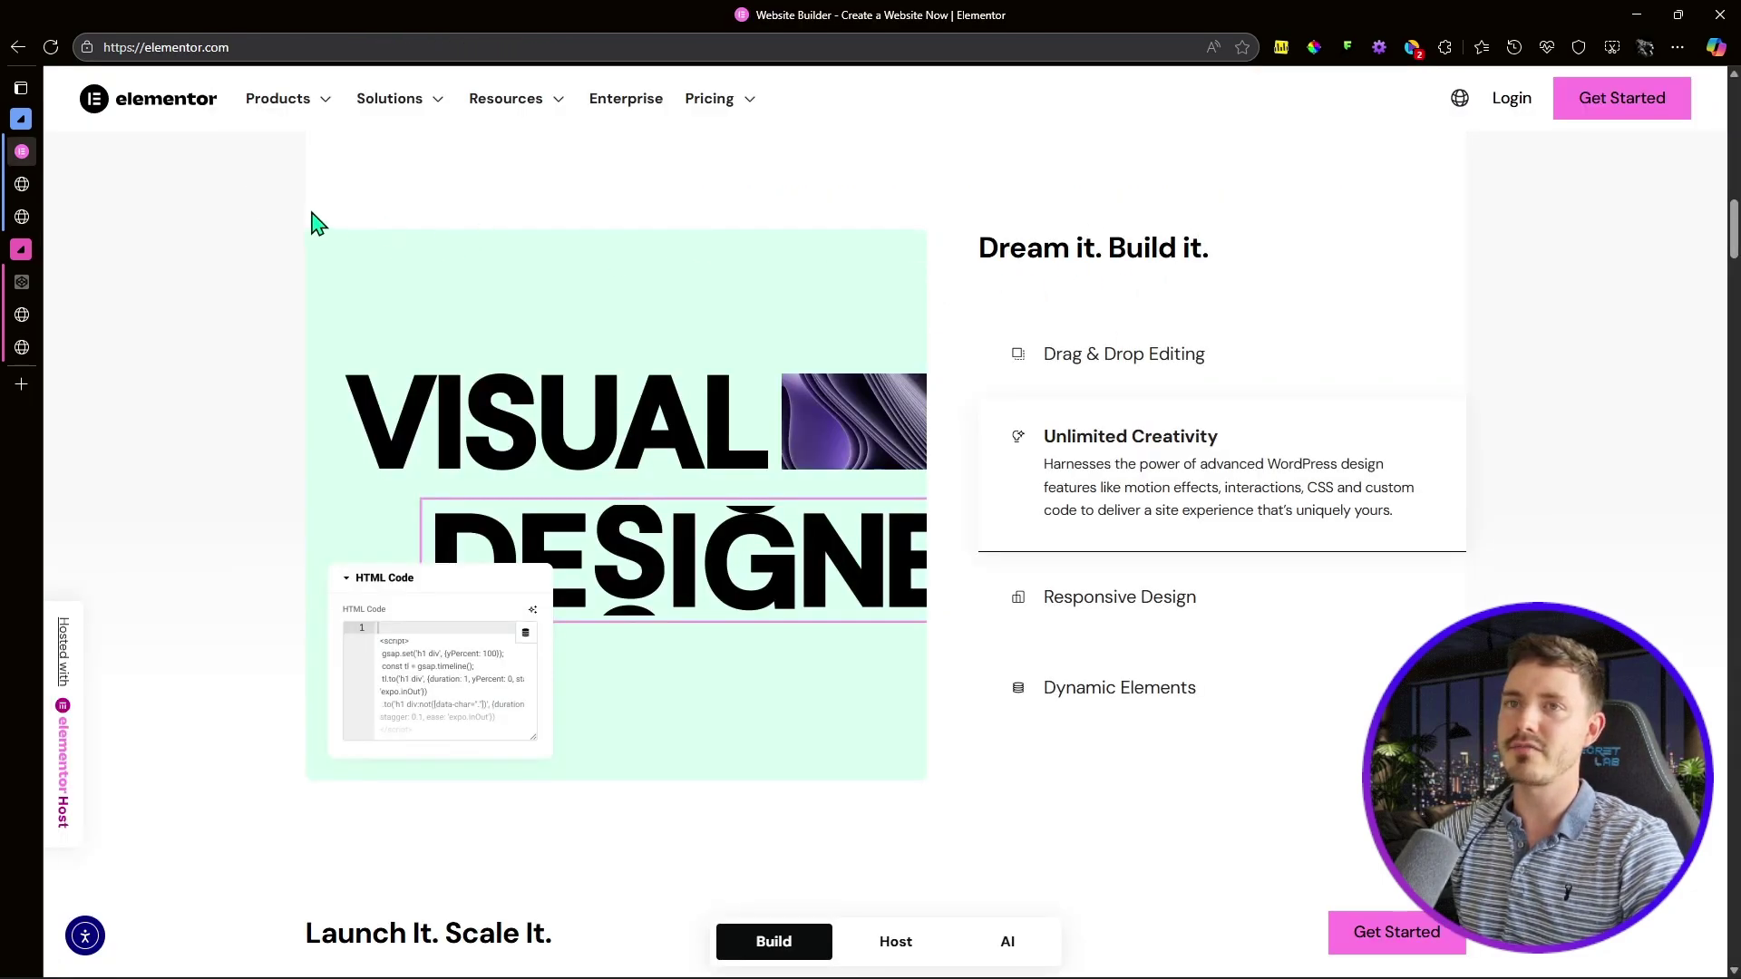
mouse_move(20, 313)
click(32, 349)
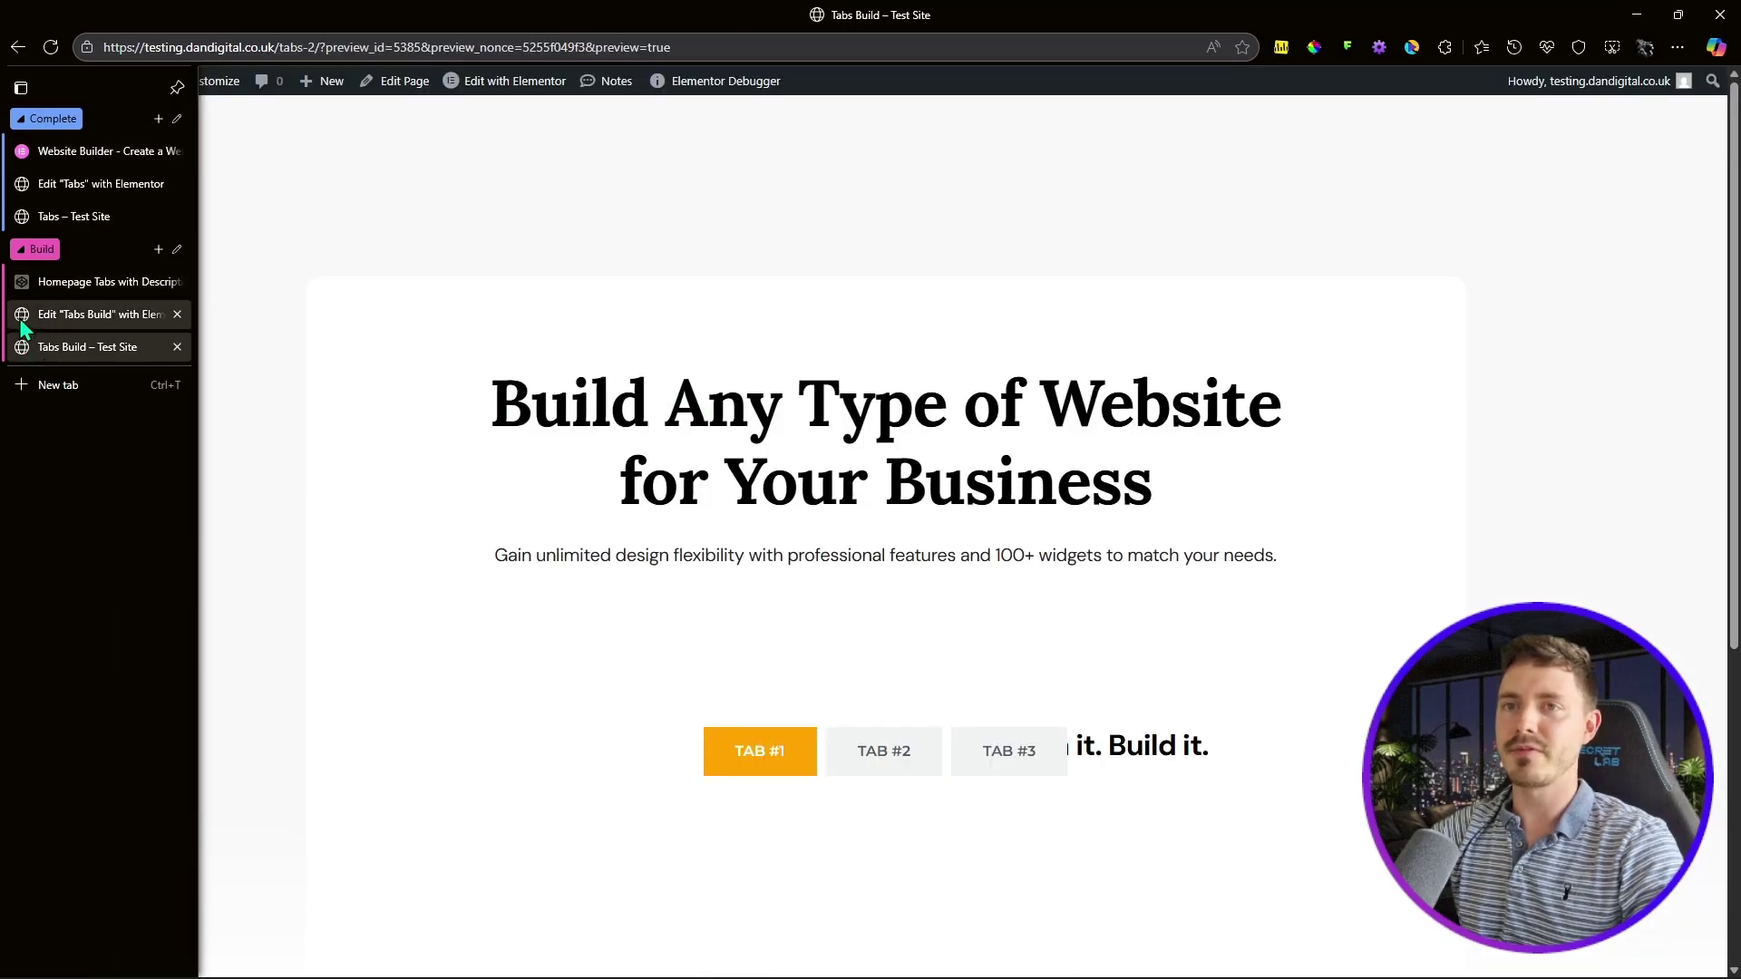
Step: Back in the Tabs Build editor, give the "Dream it. Build it." heading a custom width of 33.6 rem
click(22, 317)
click(254, 426)
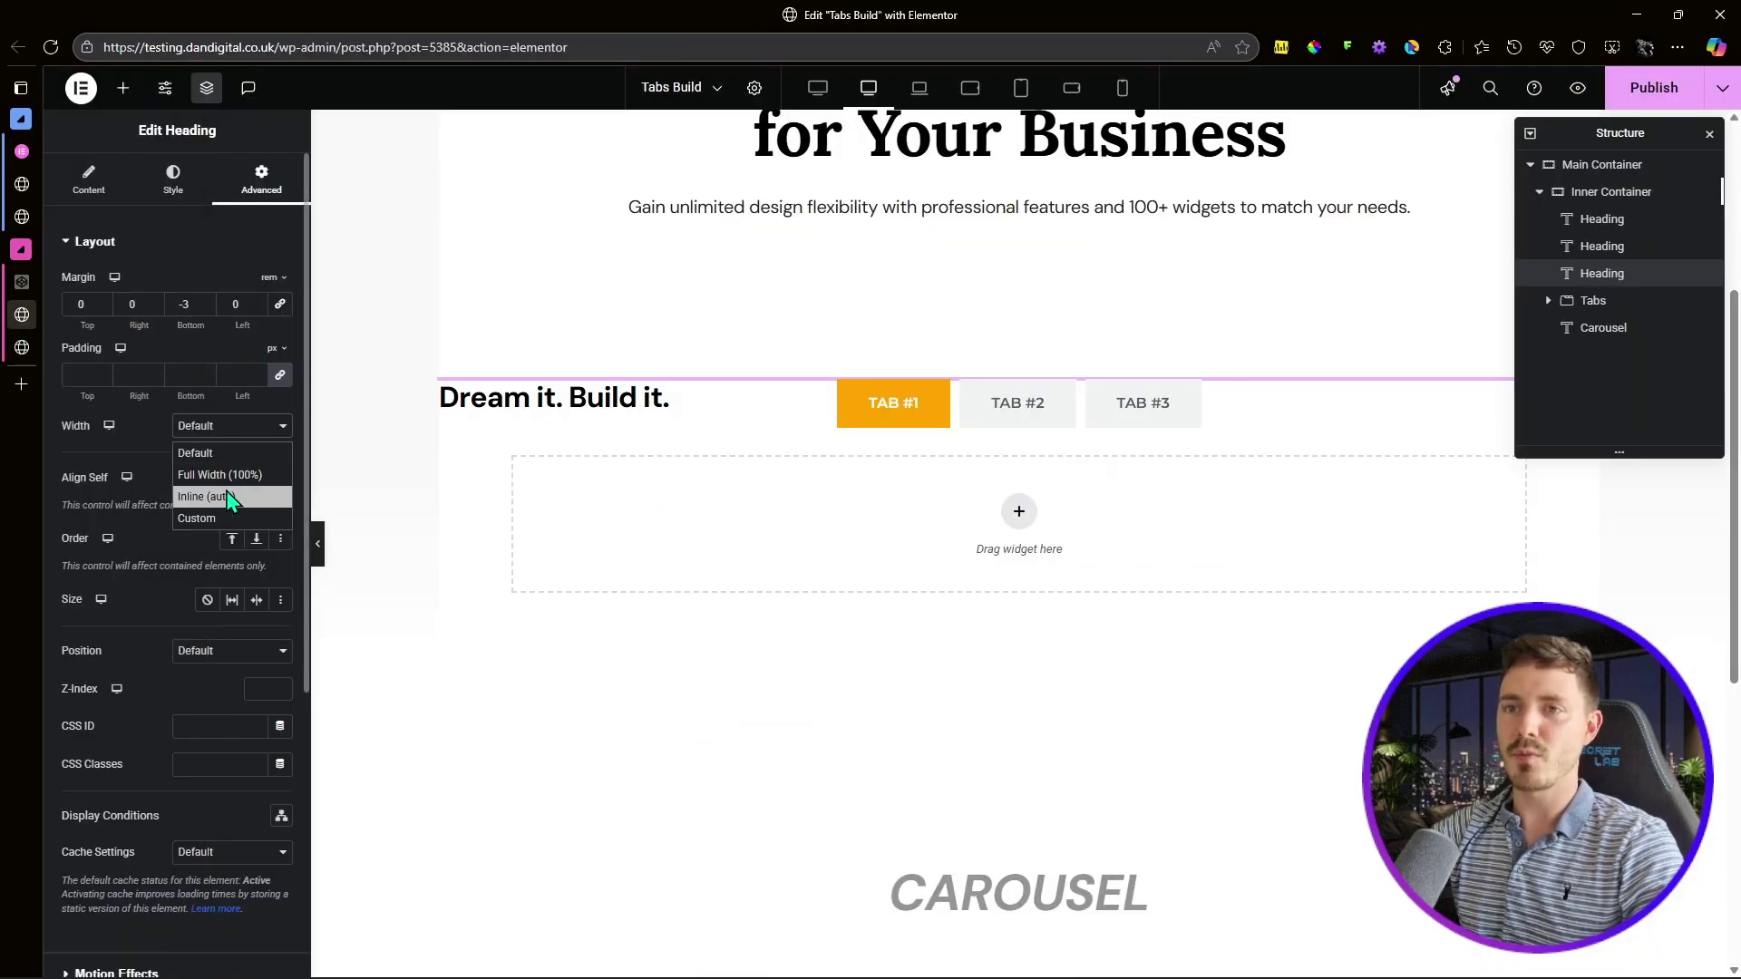
click(209, 517)
mouse_move(272, 471)
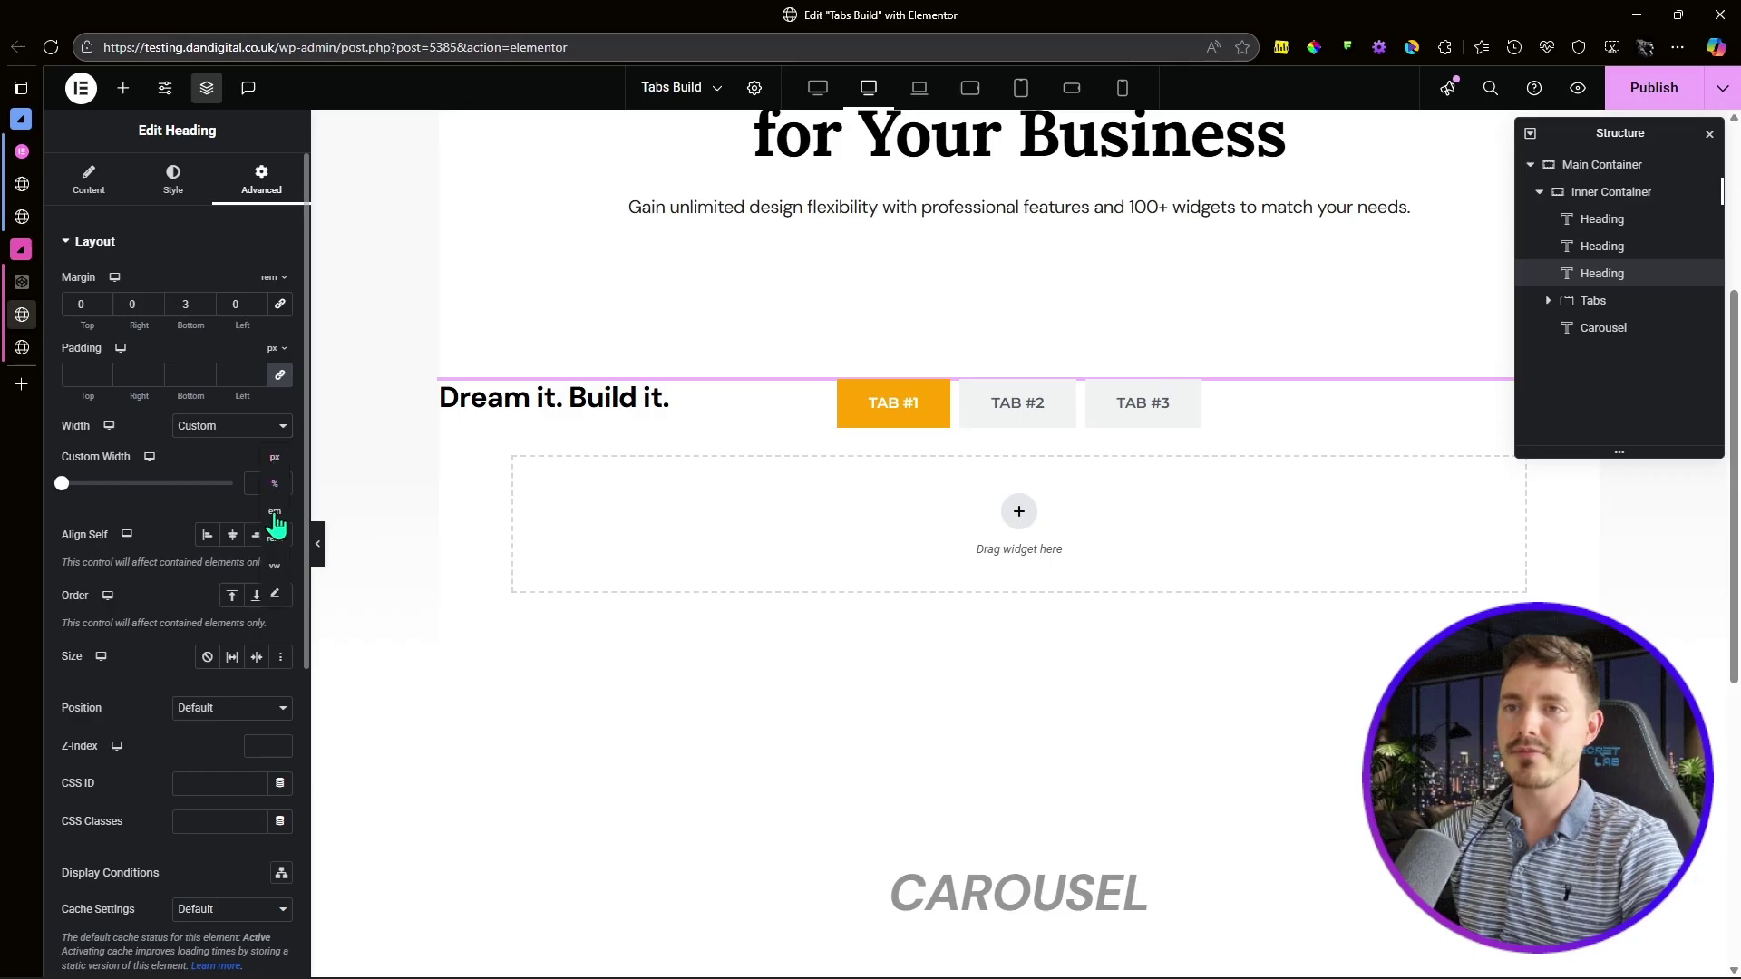
click(275, 540)
click(254, 483)
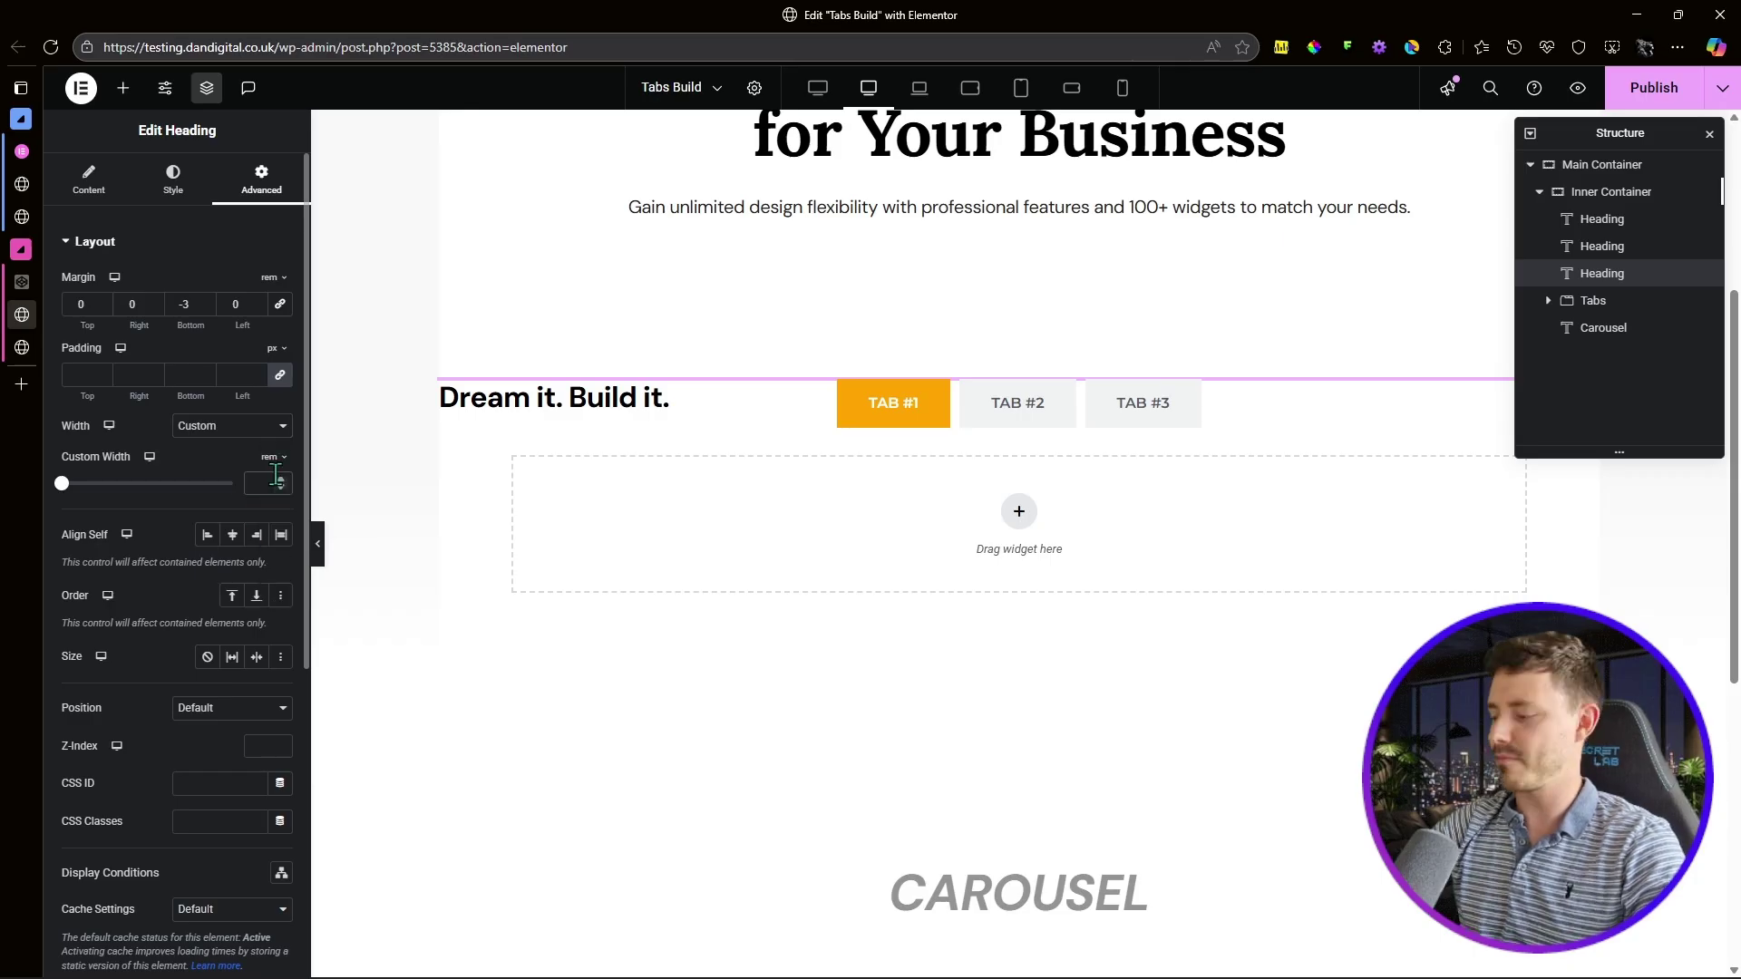
text(33.6)
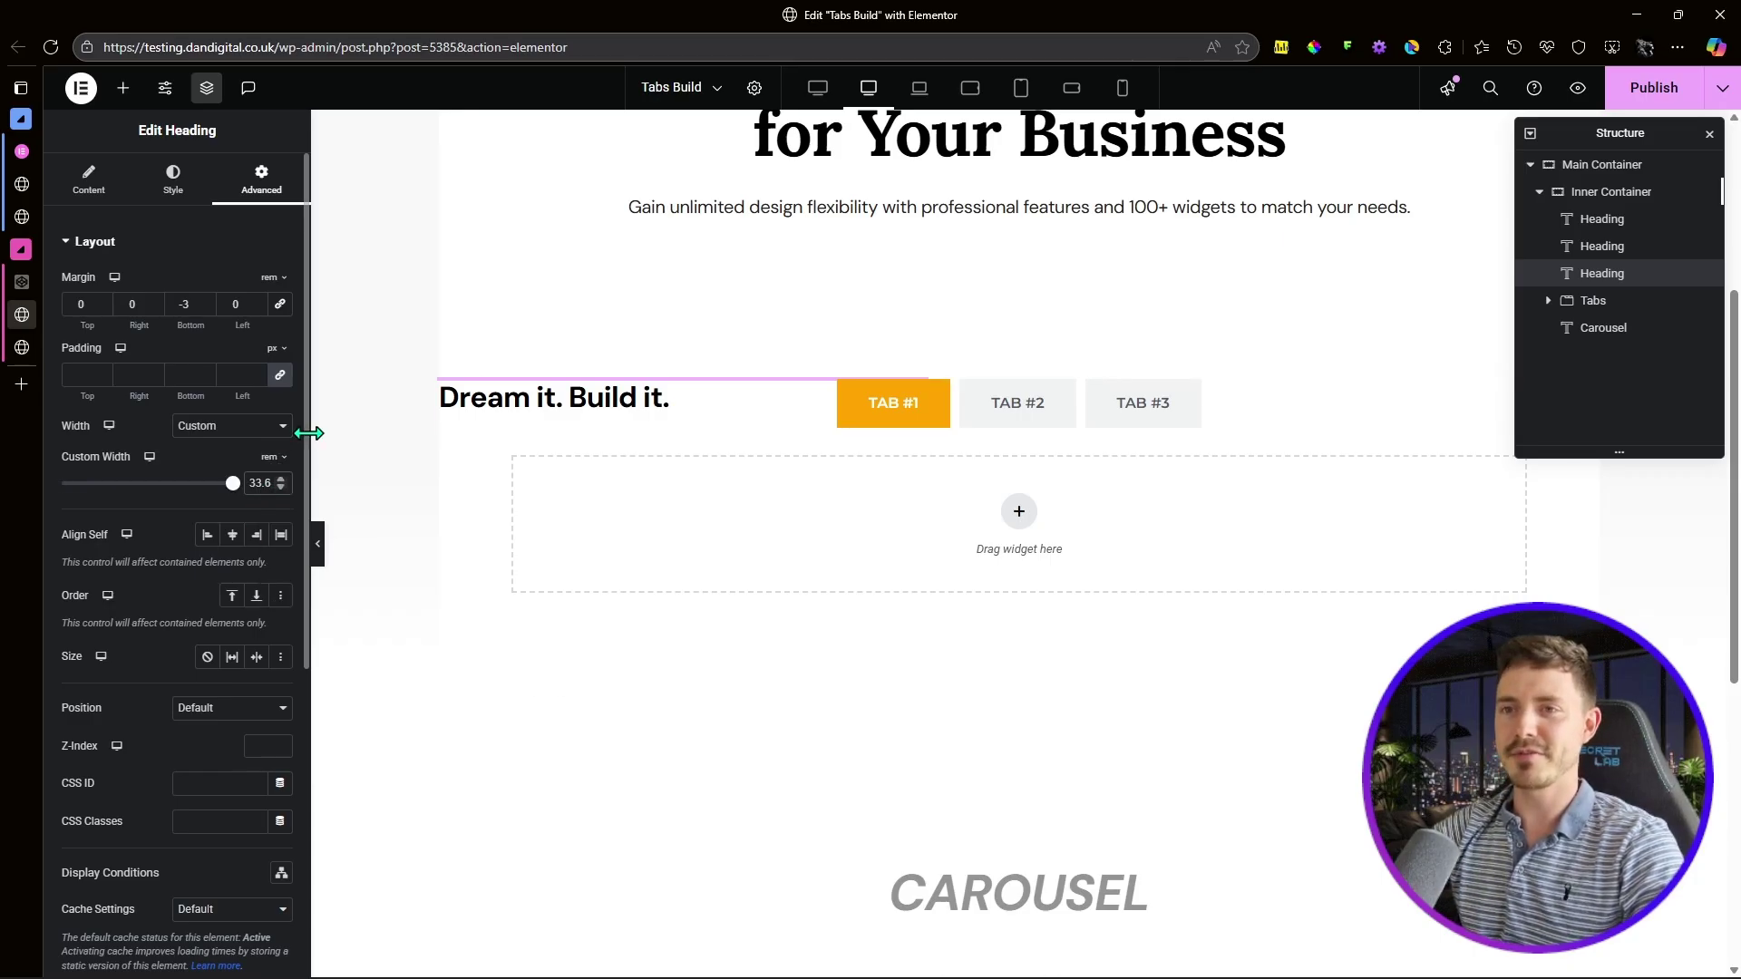
Step: Align the "Dream it. Build it." heading to the end of its container and open its Custom CSS section
click(256, 537)
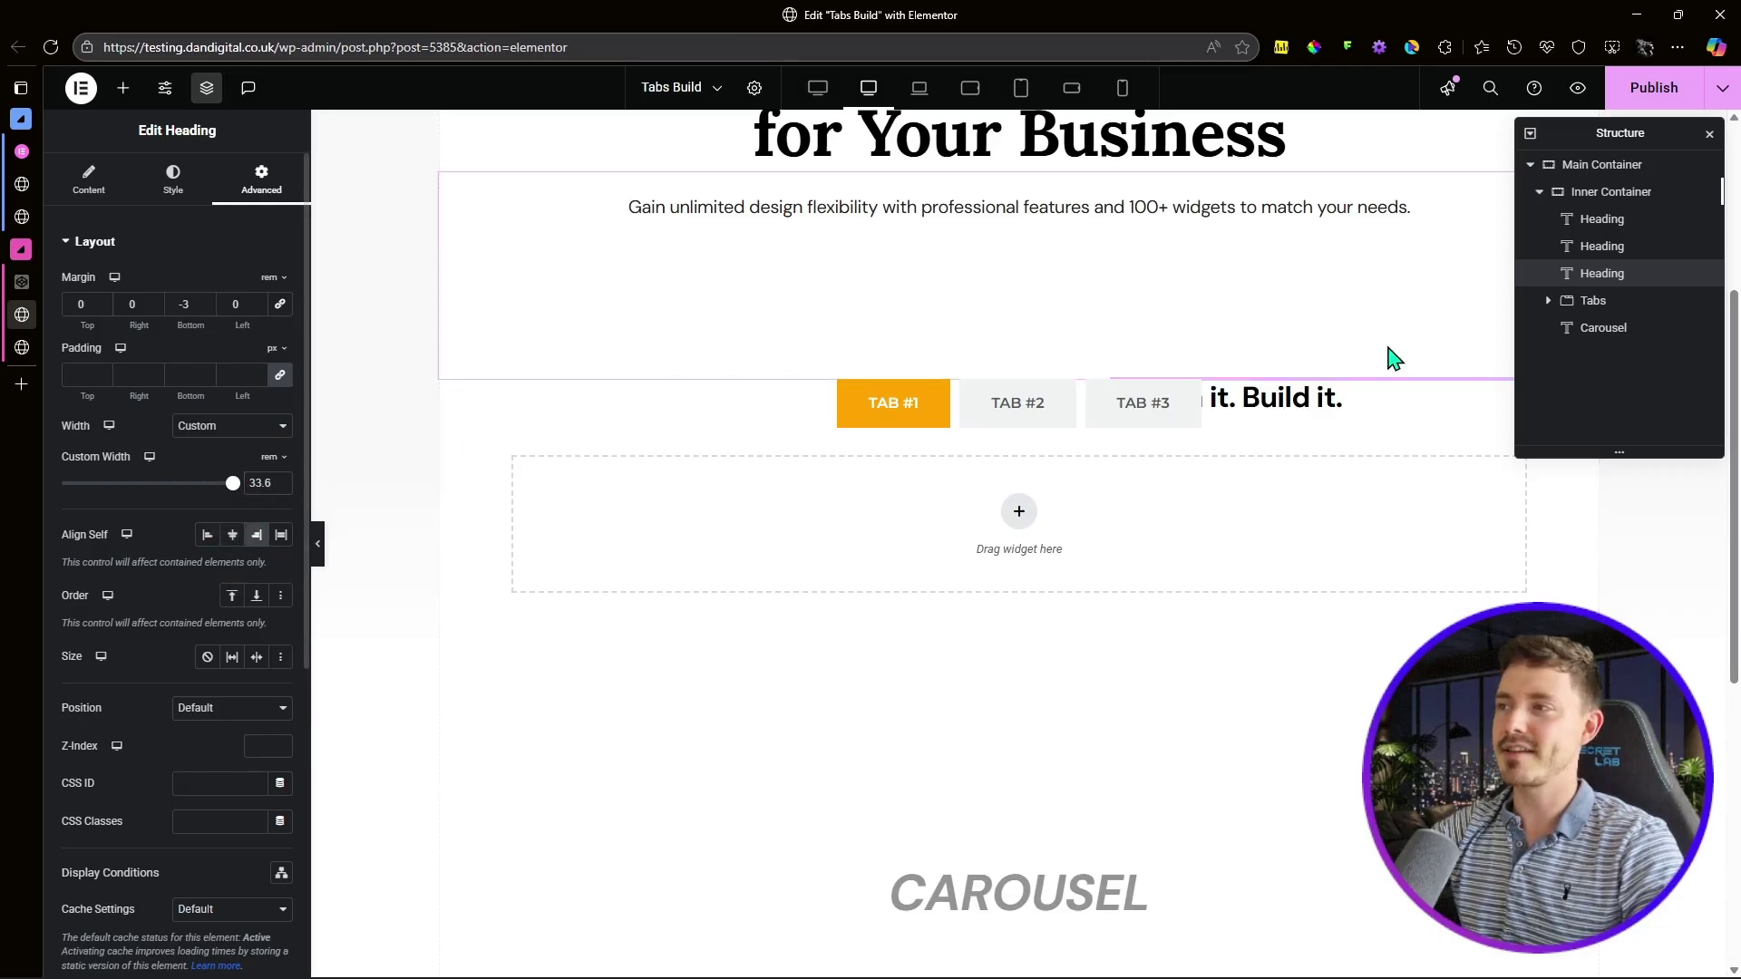
scroll(1321, 345, down, 2)
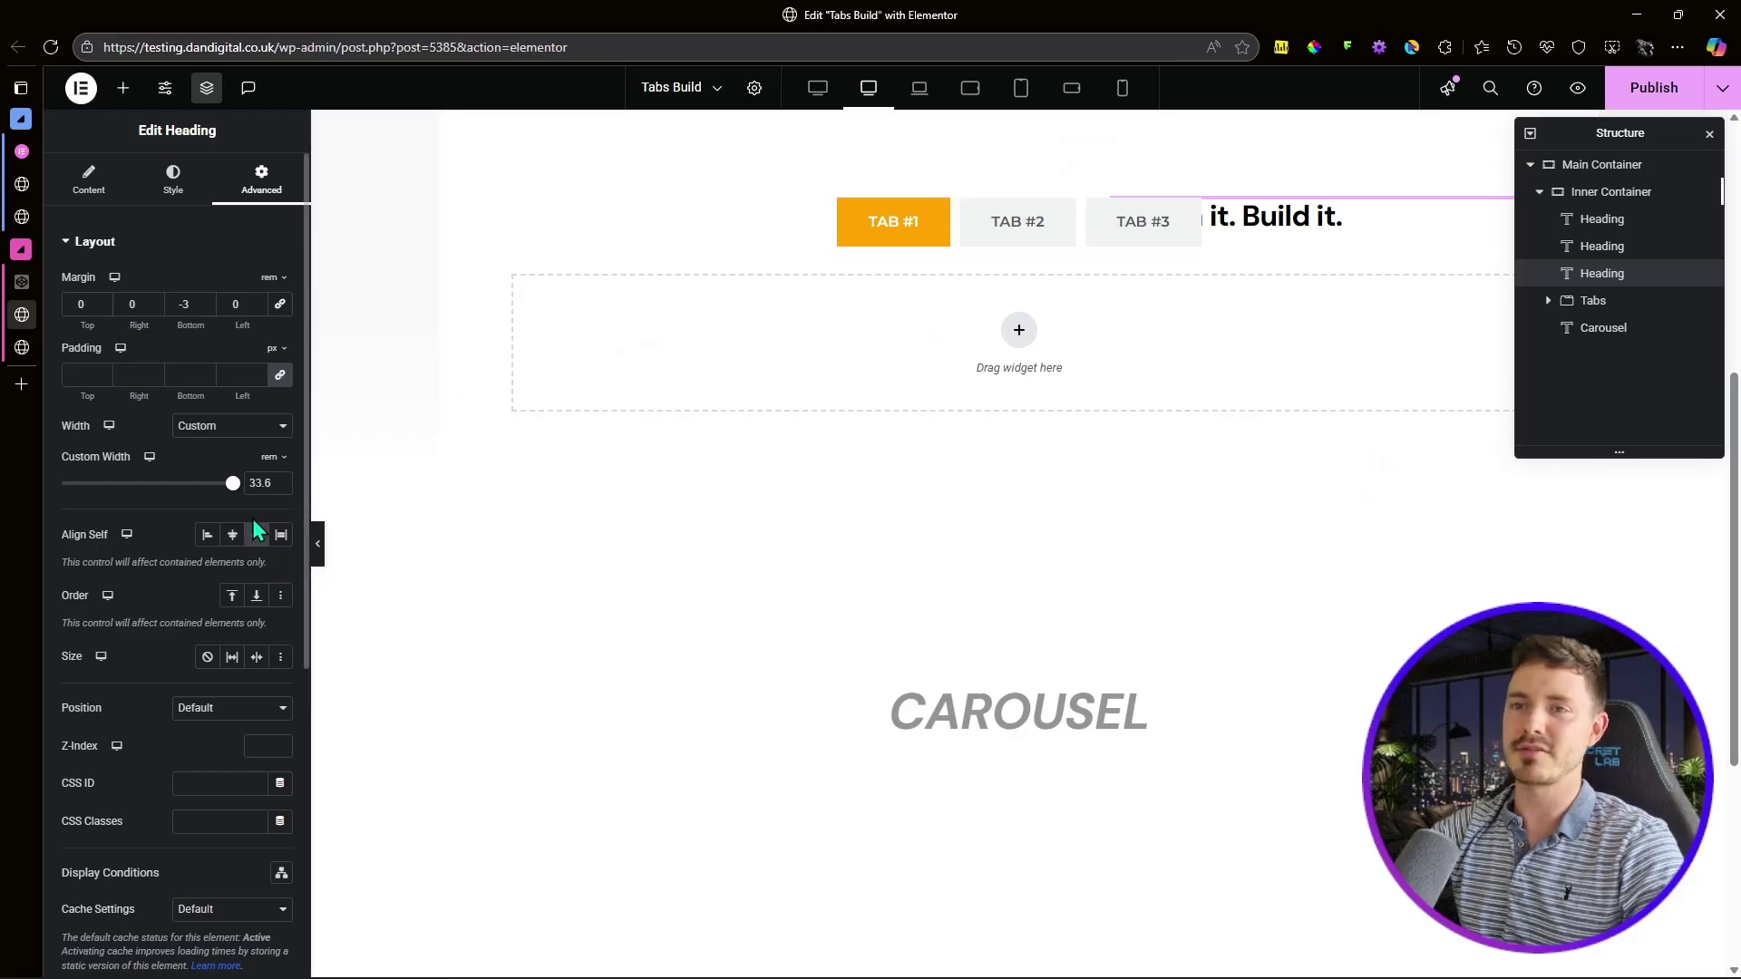
scroll(143, 771, down, 5)
click(118, 852)
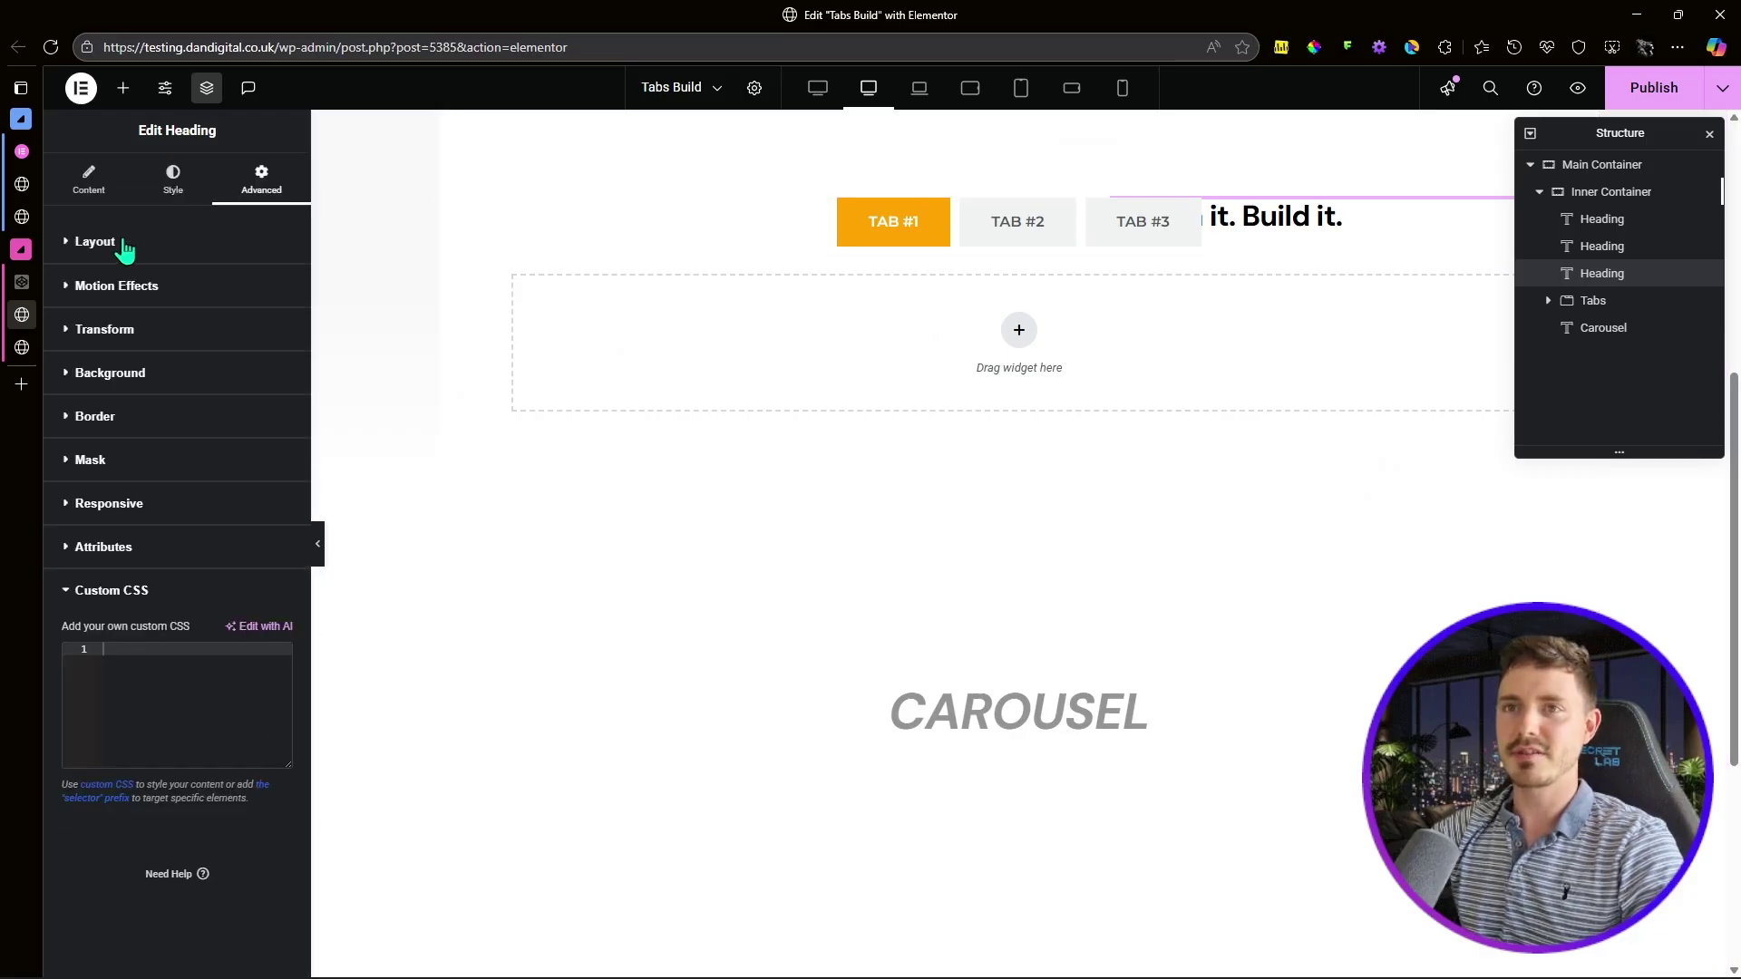
Step: On the Homepage Tabs with Descriptions pen in CodePen, copy the CSS block commented "CODE FOR DREAM IT BUILD IT HEADING"
click(22, 280)
drag(757, 379, 667, 171)
right_click(851, 248)
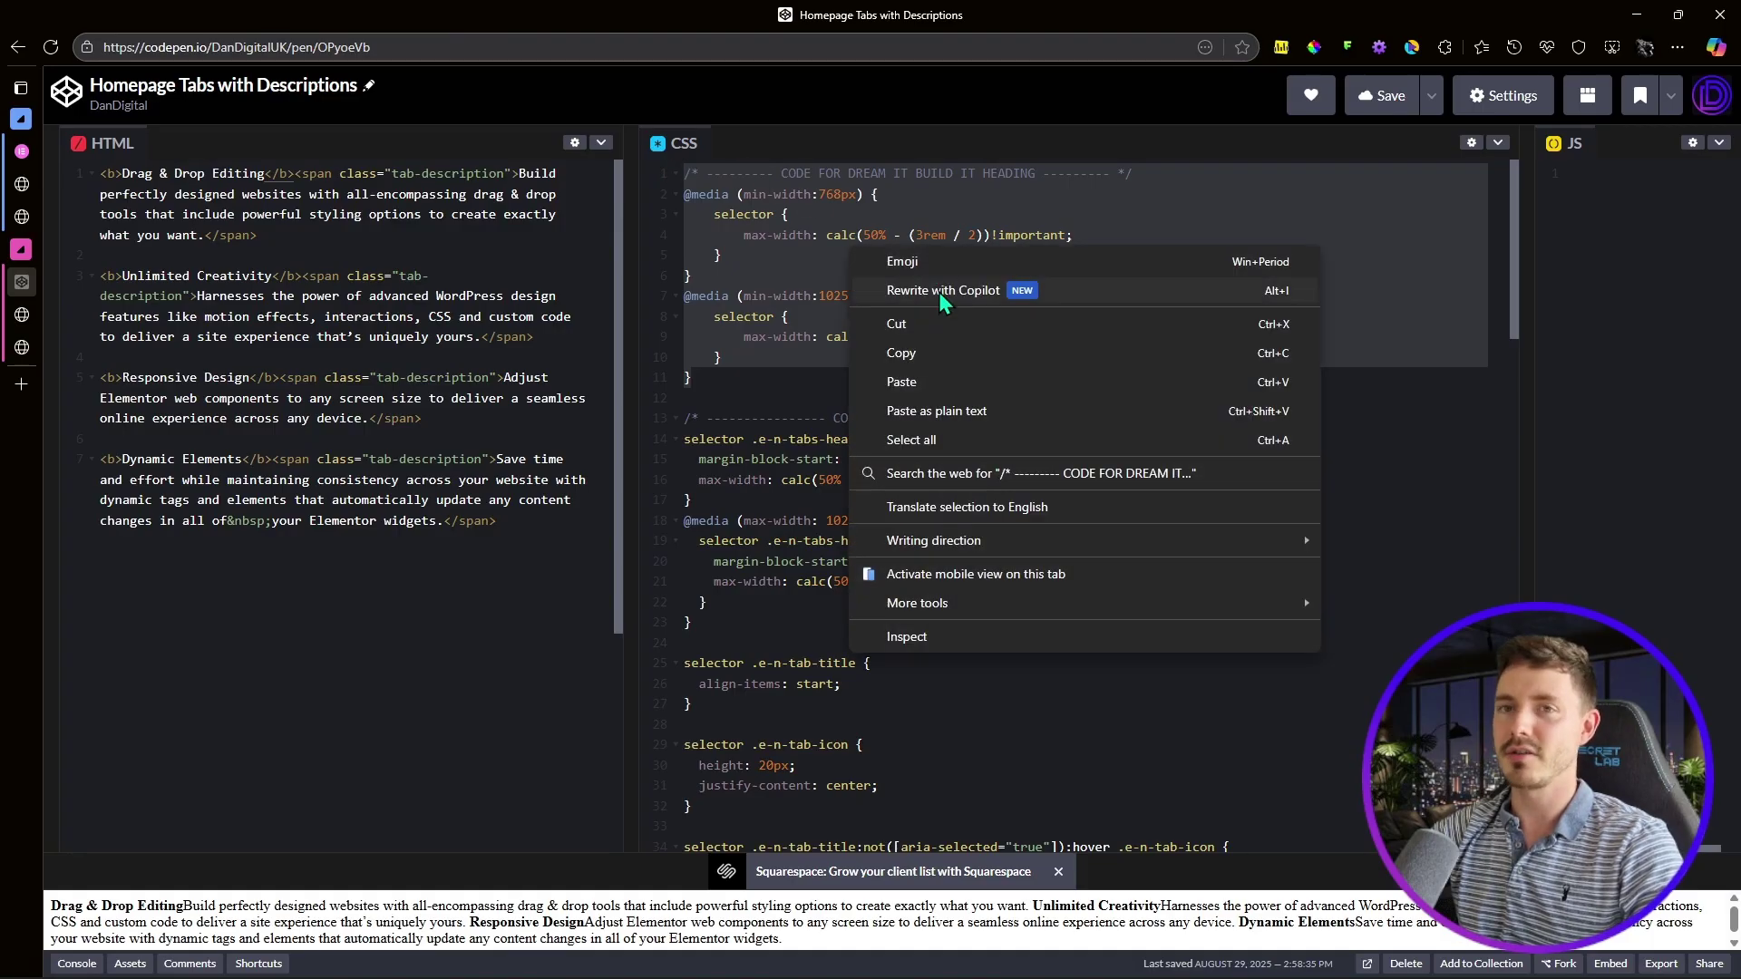
click(916, 357)
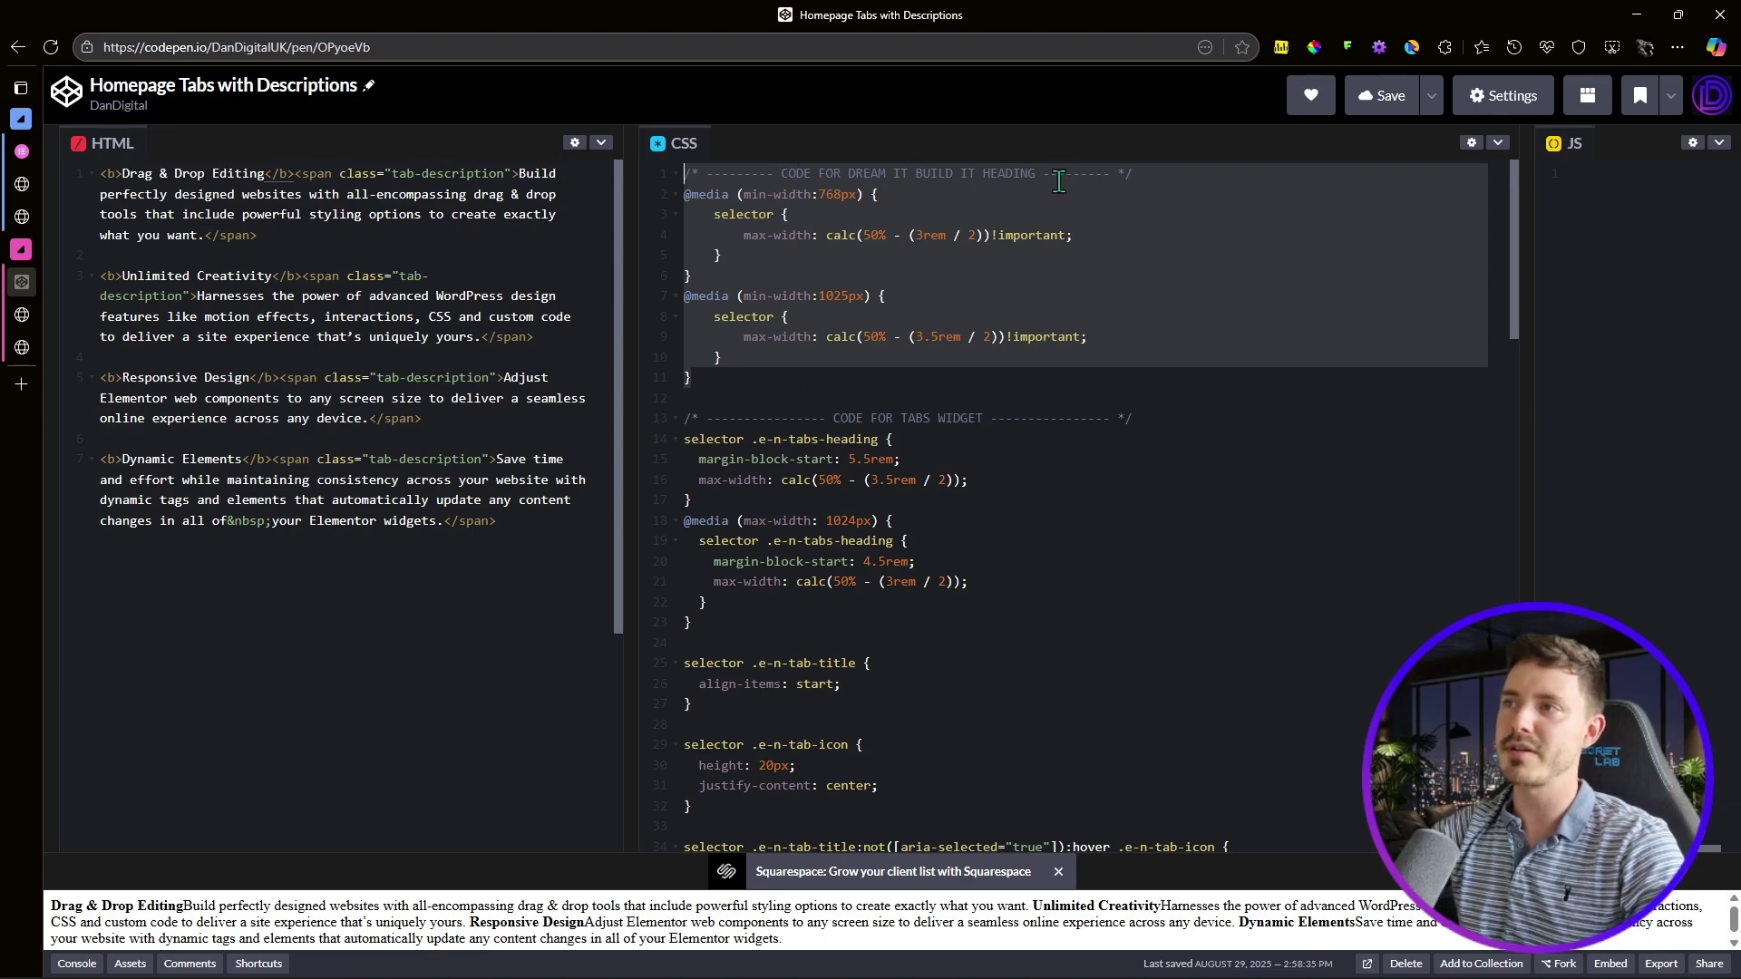
Step: Back in the Tabs Build editor, paste the copied media-query code into the "Dream it. Build it." heading's custom CSS
click(91, 315)
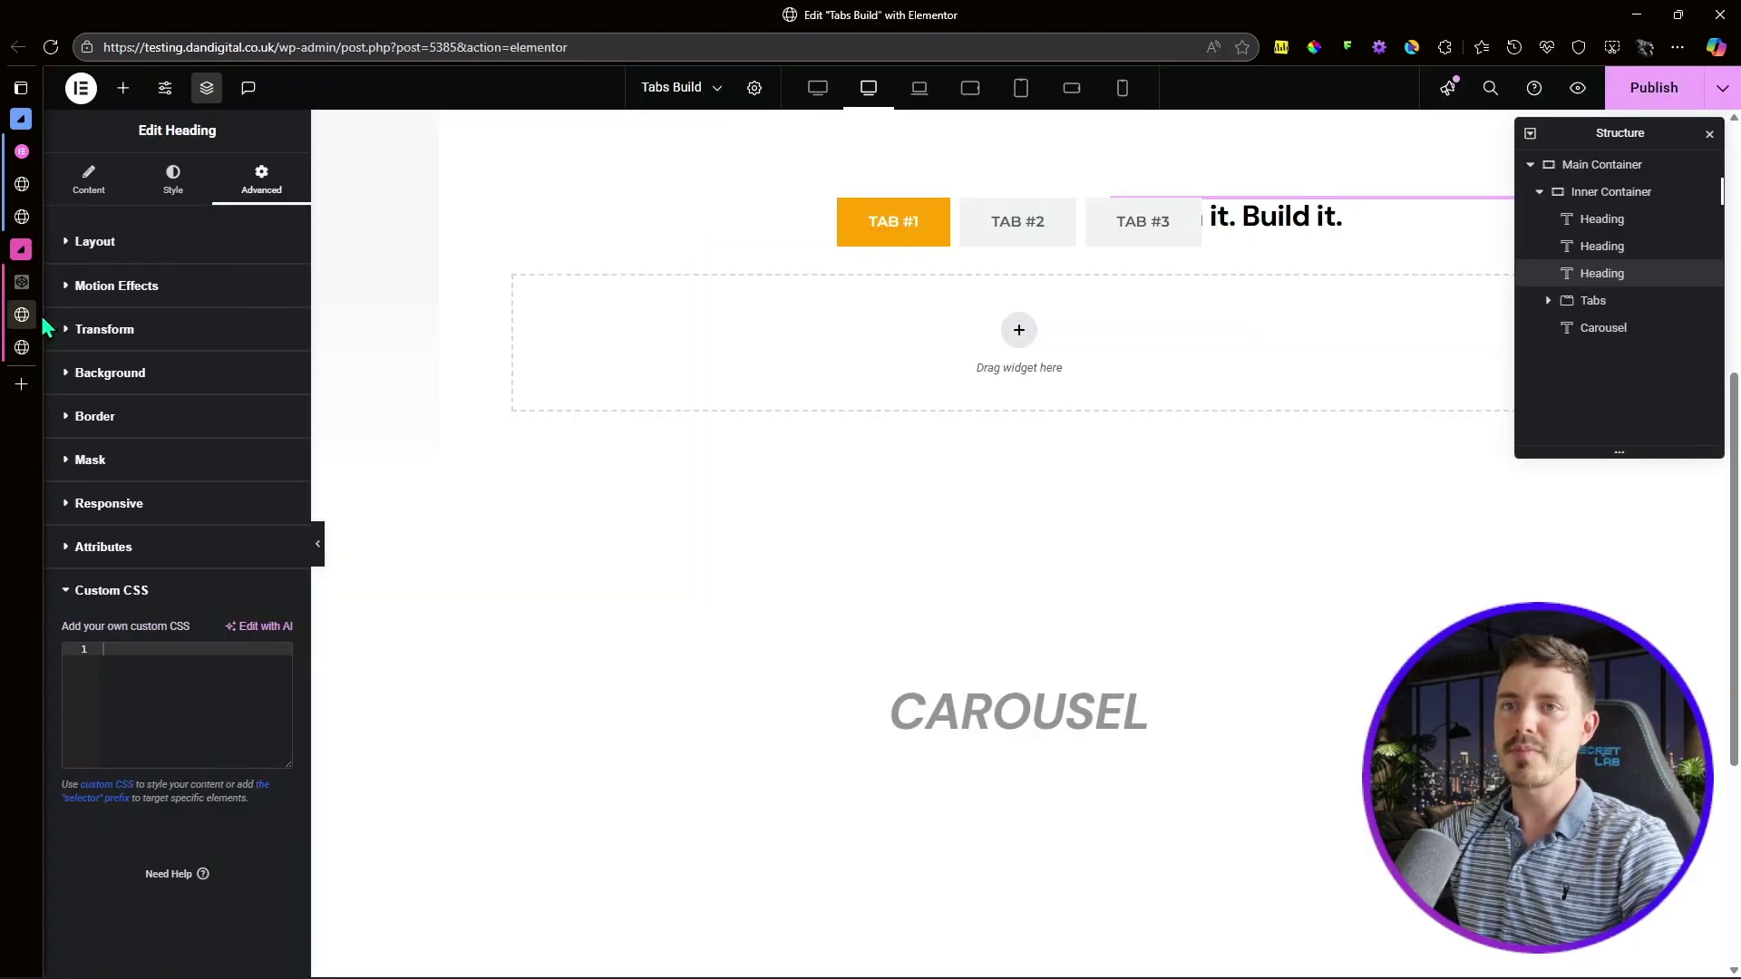
click(144, 672)
key(ctrl+v)
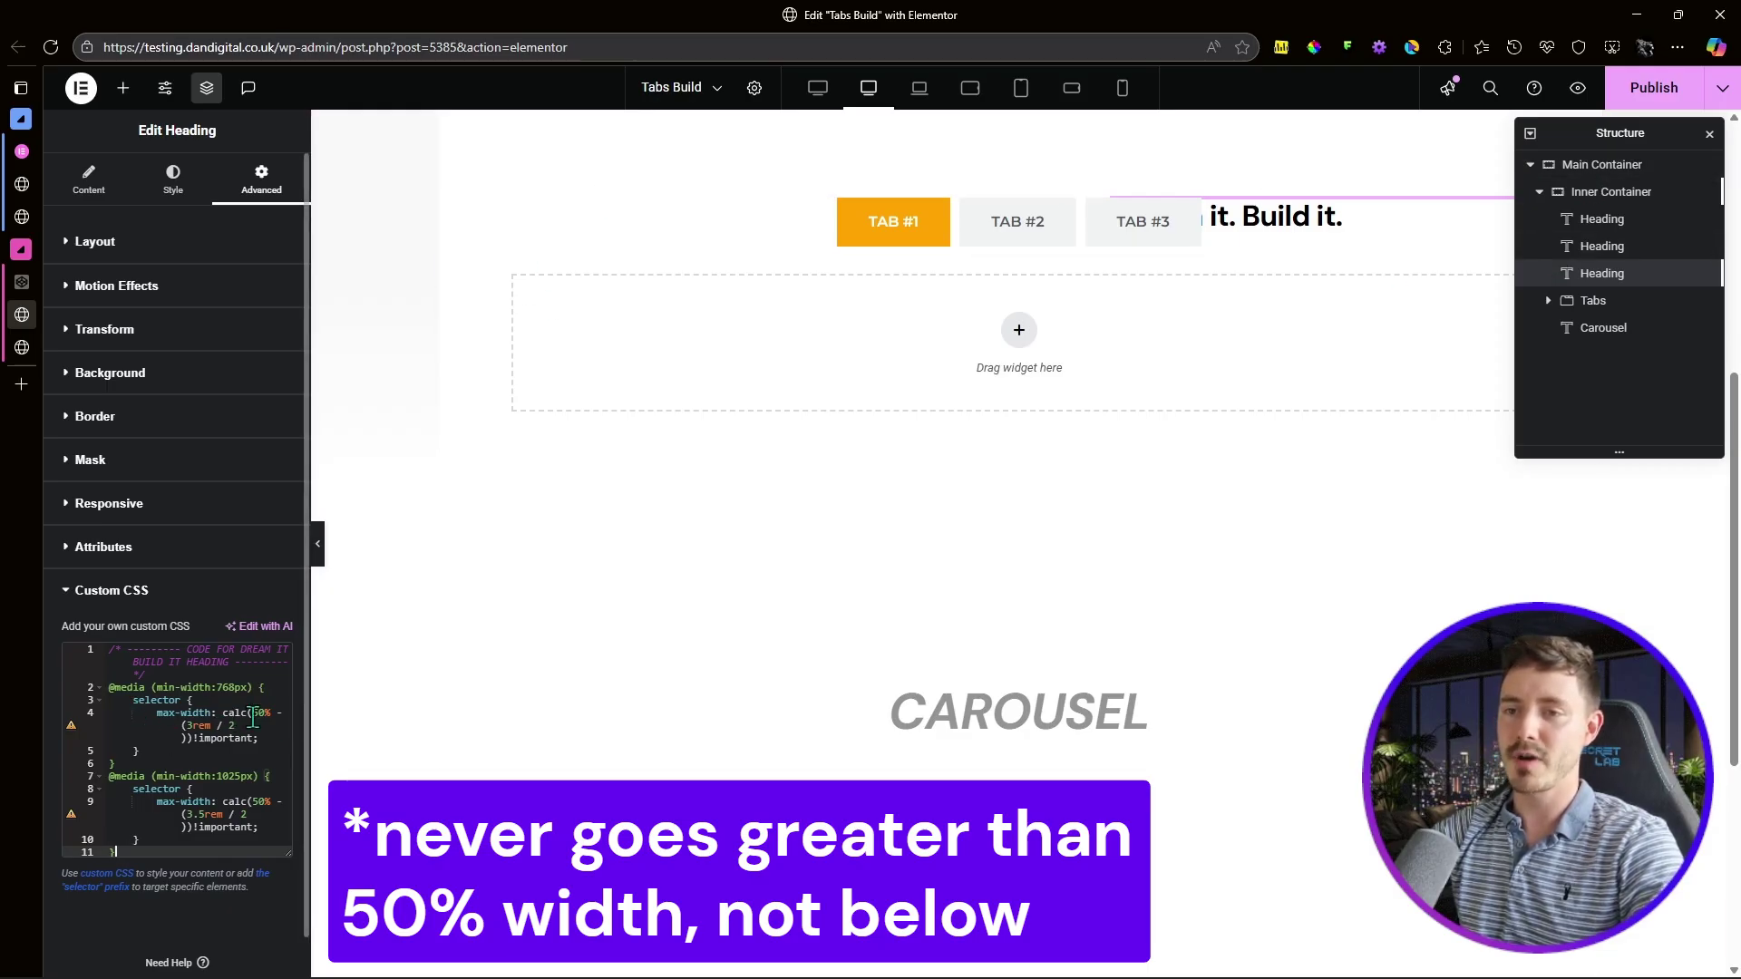
Step: Compare the 3rem gap in the heading's max-width rule with the spacing between the columns on Elementor's homepage
double_click(196, 726)
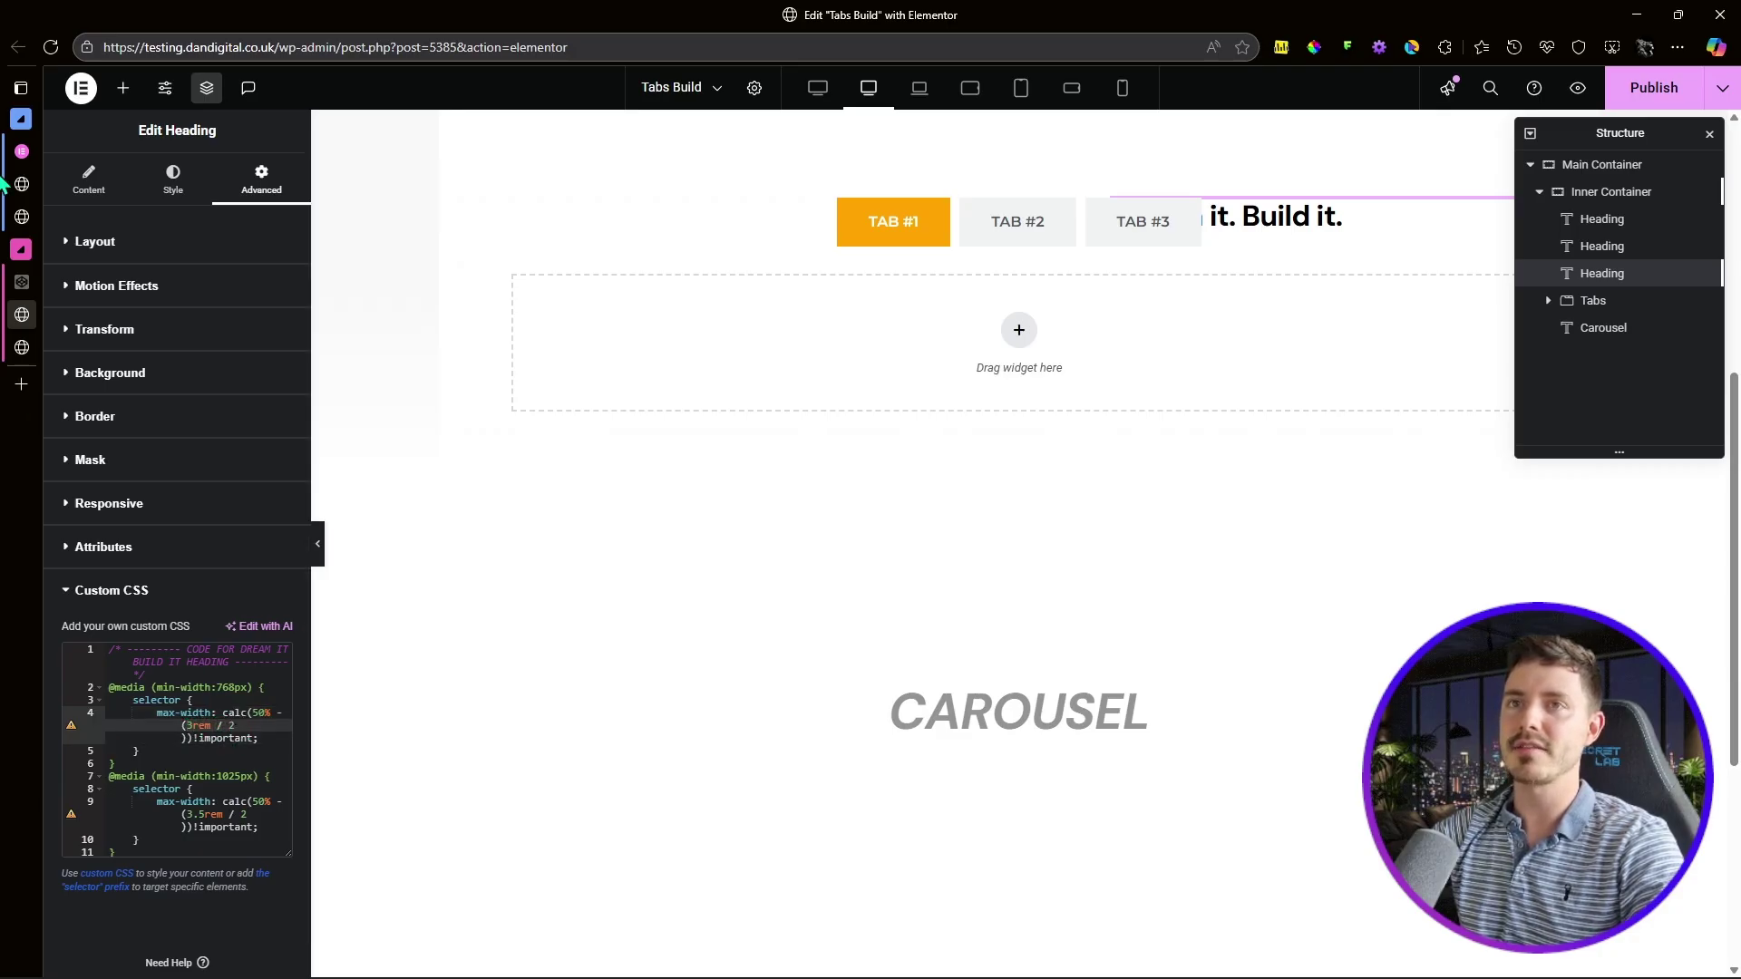
click(27, 150)
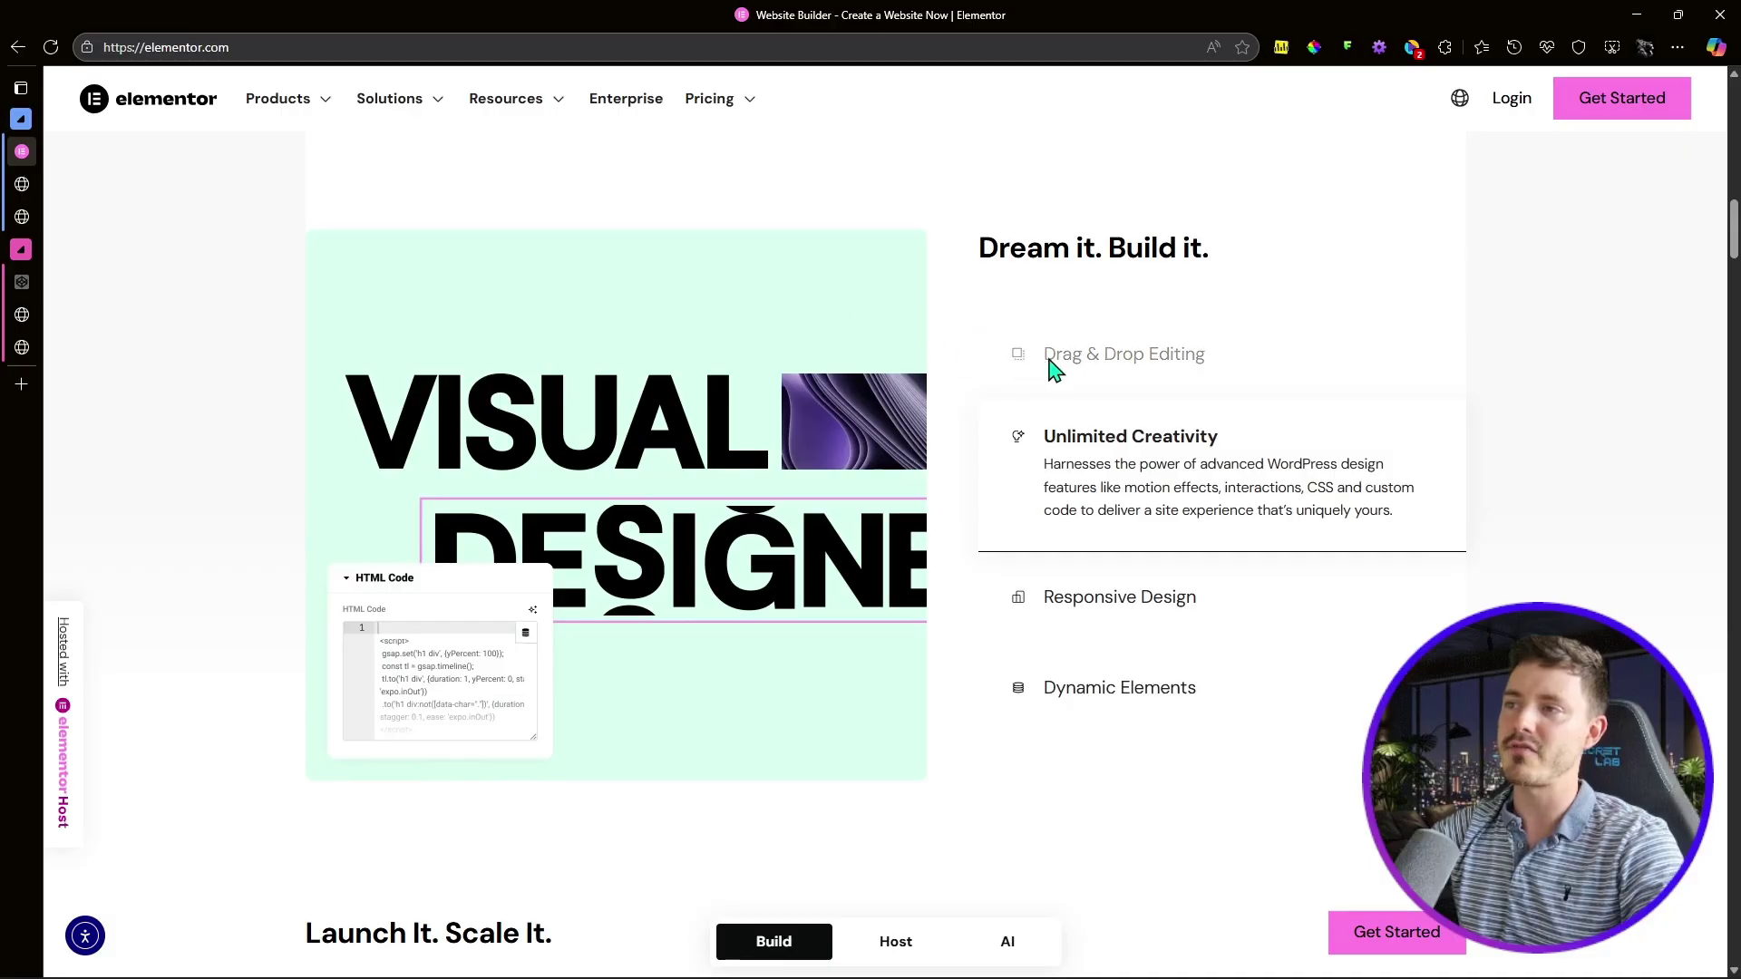
click(23, 314)
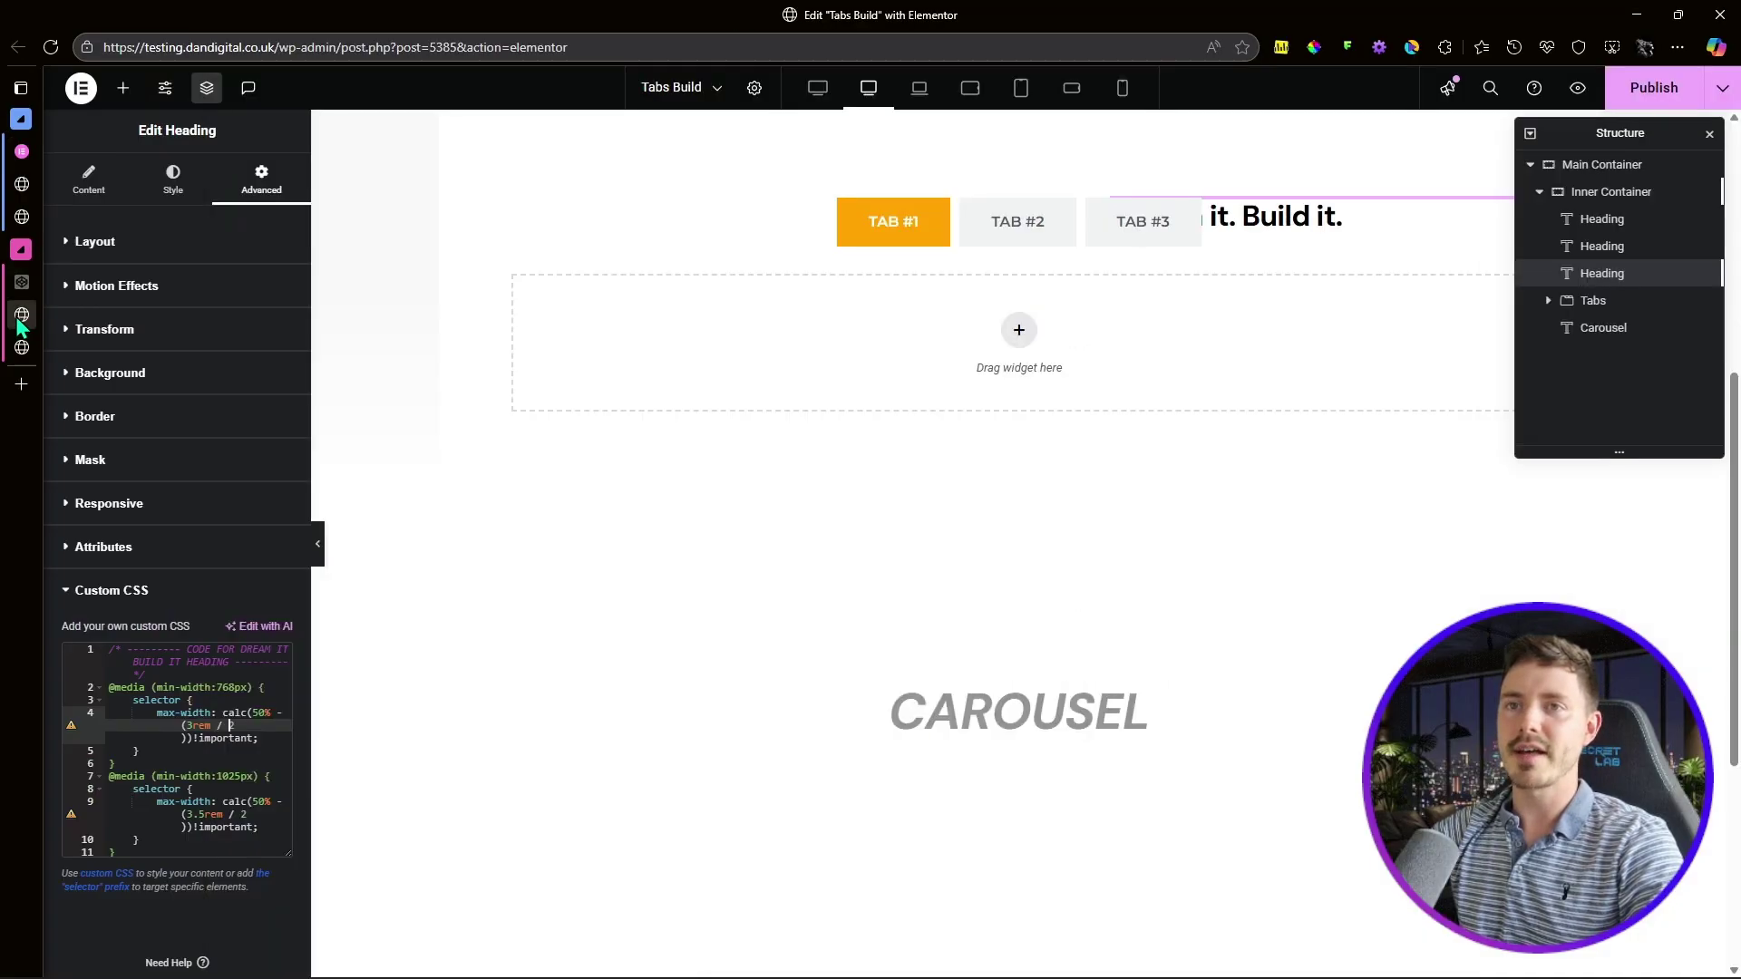
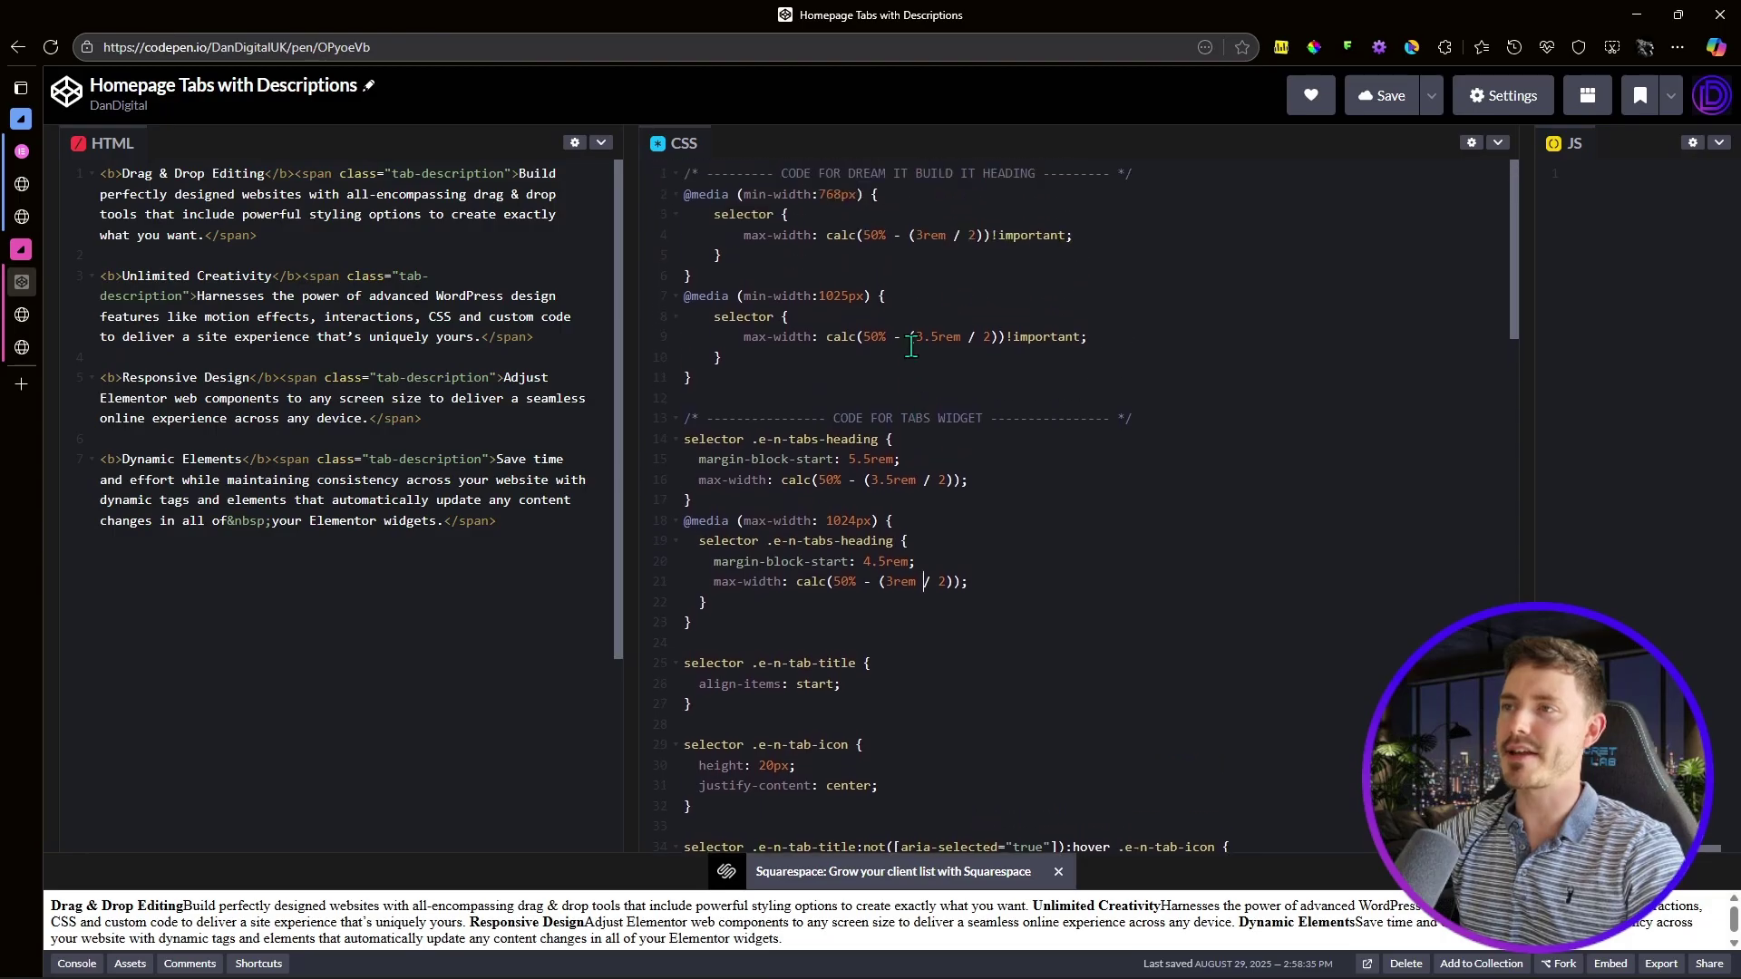
Step: On CodePen, copy the CSS below the "CODE FOR TABS WIDGET" comment, from the .e-n-tabs-heading rule to the last line
scroll(899, 305, down, 3)
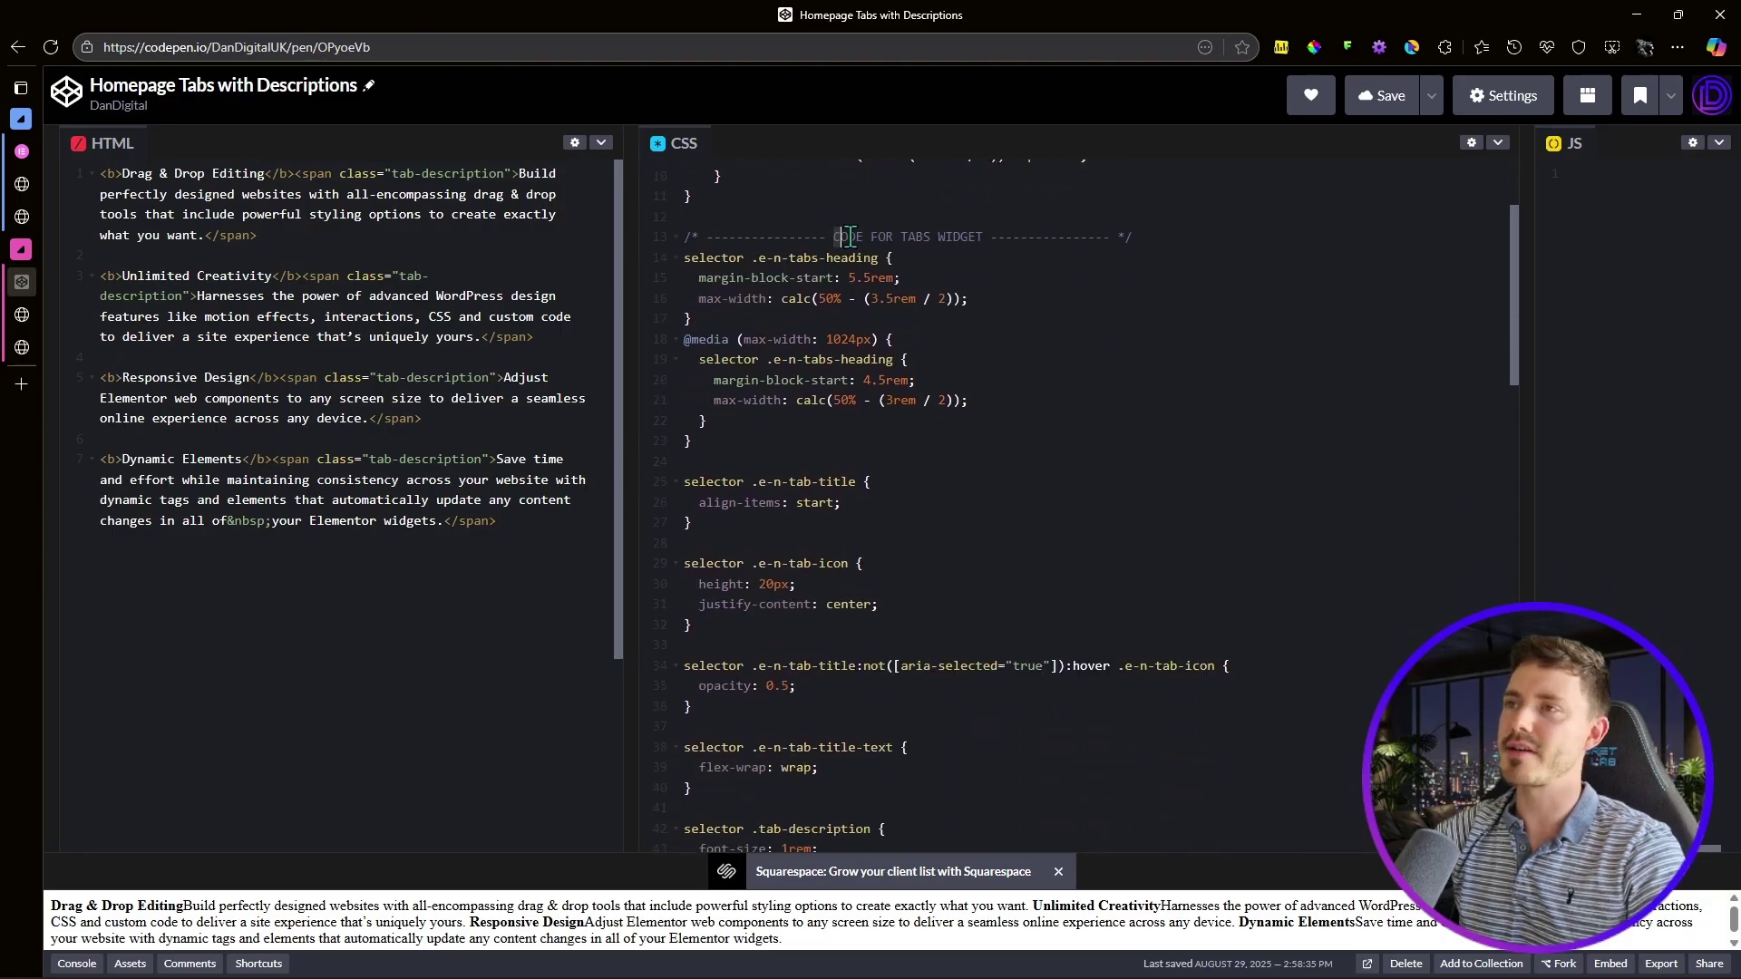
drag(834, 238, 1007, 238)
scroll(970, 352, up, 3)
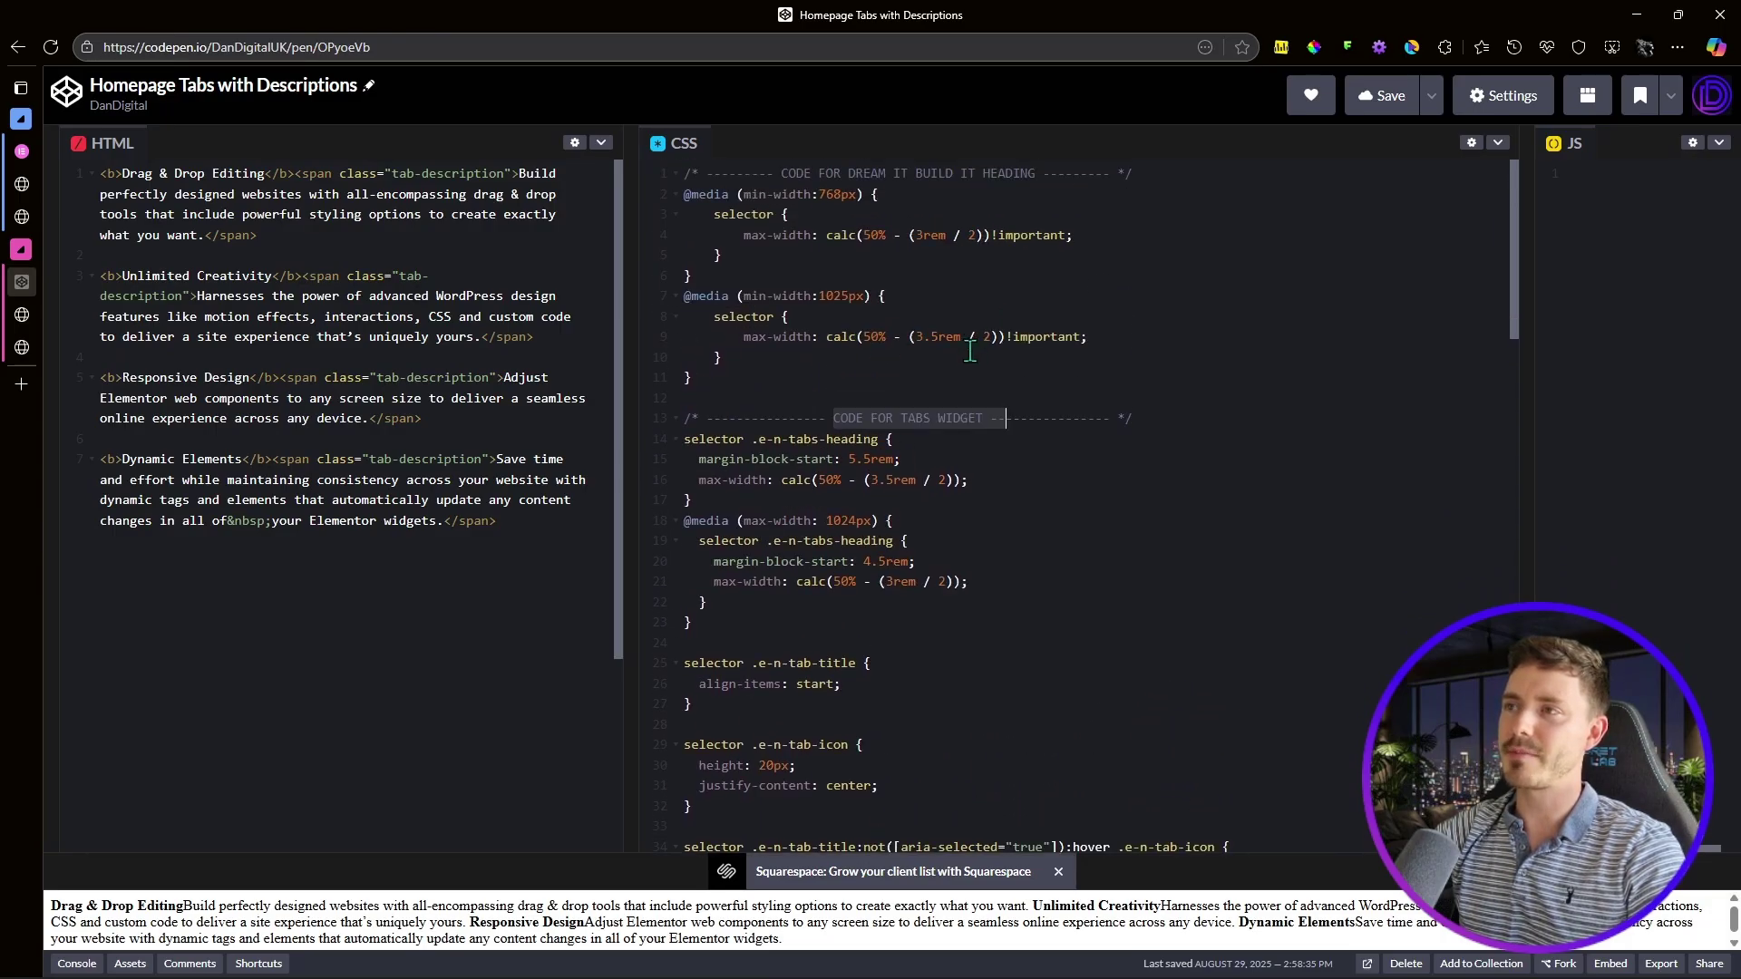
click(683, 439)
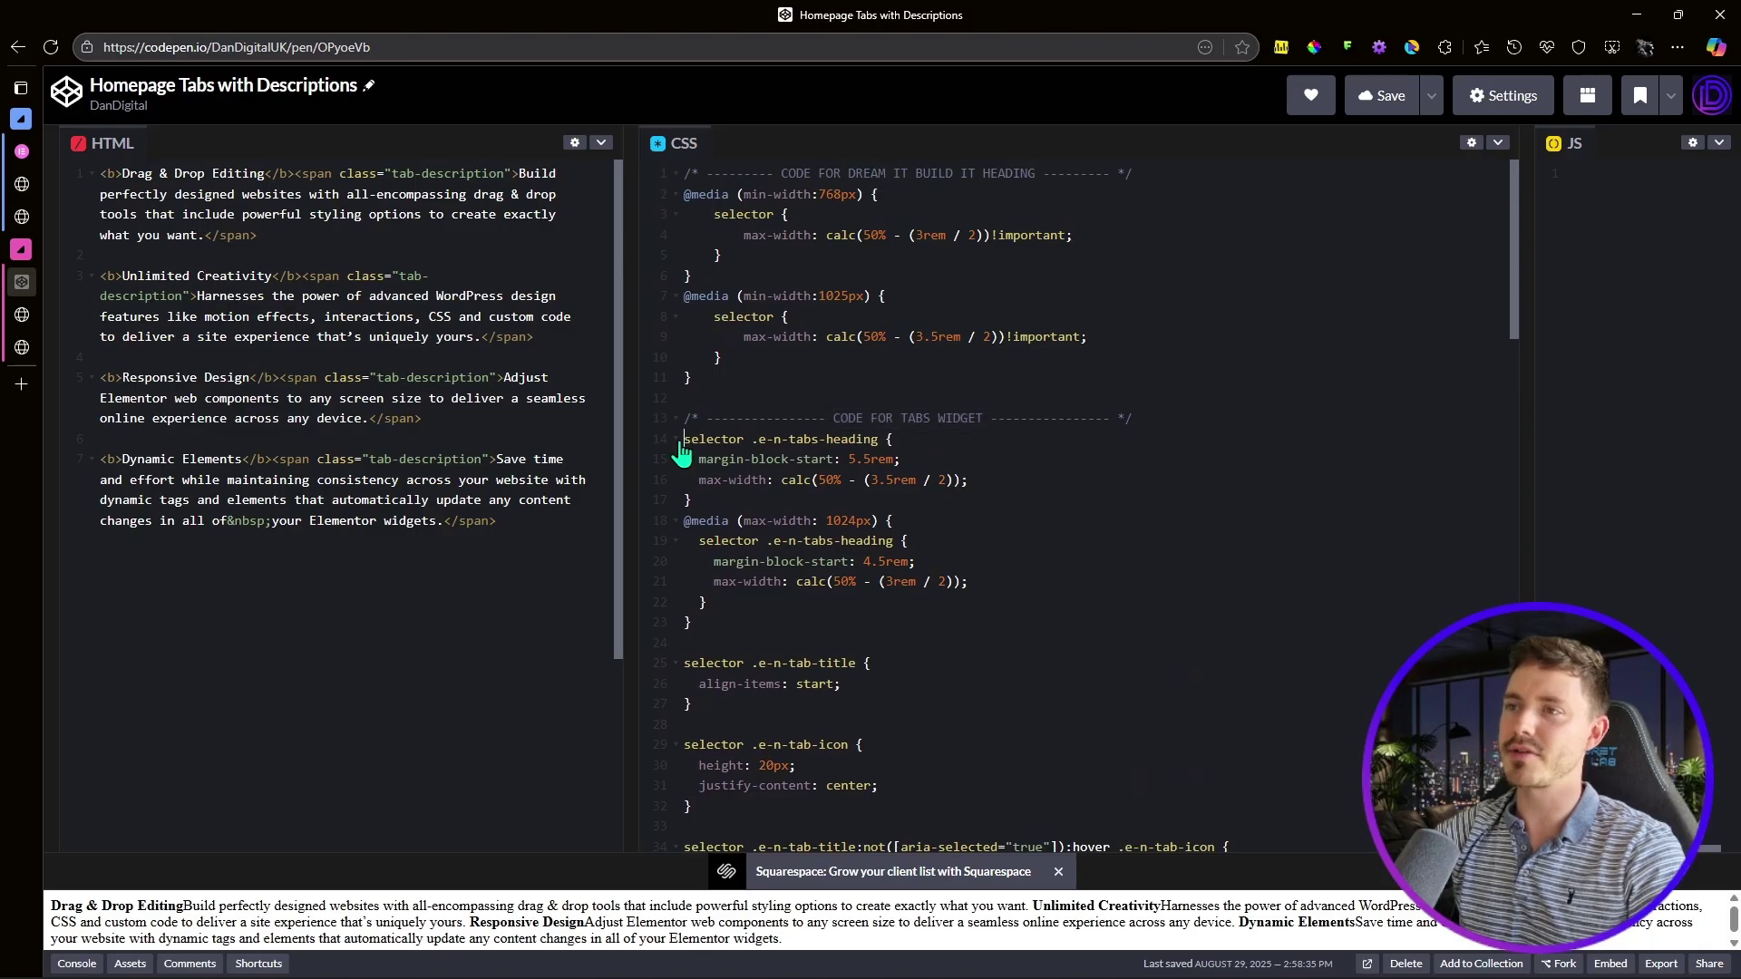
drag(687, 441, 924, 475)
key(ctrl+c)
scroll(922, 475, up, 10)
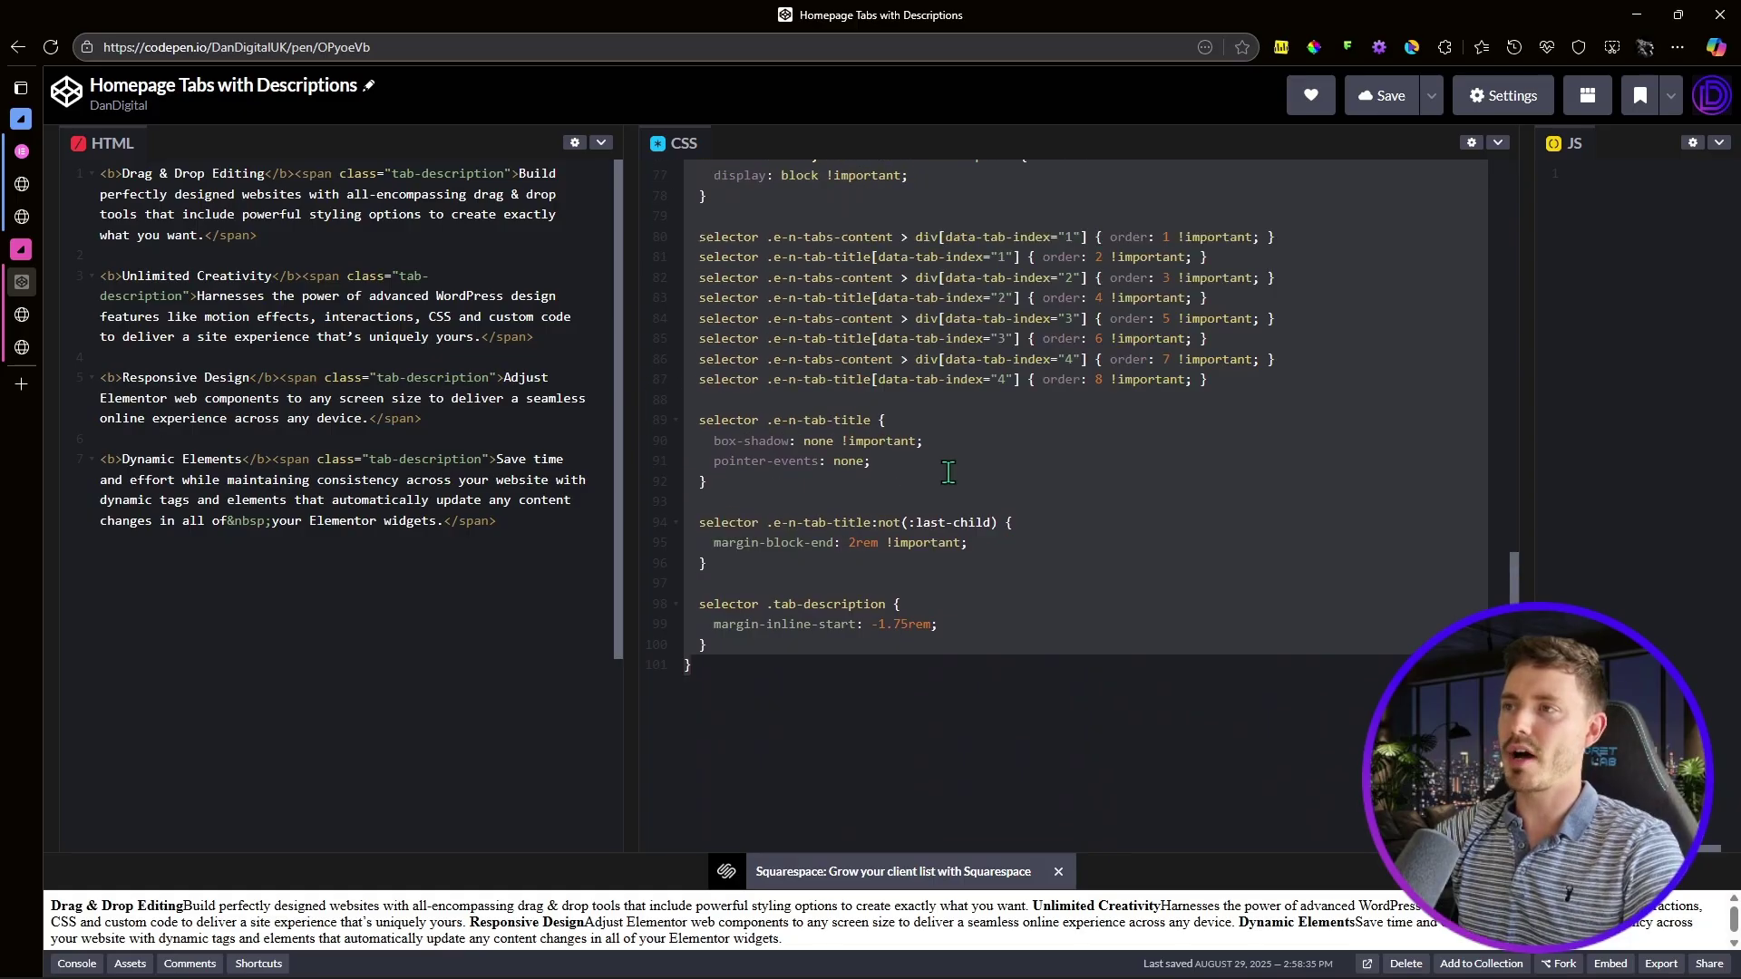
scroll(958, 480, up, 3)
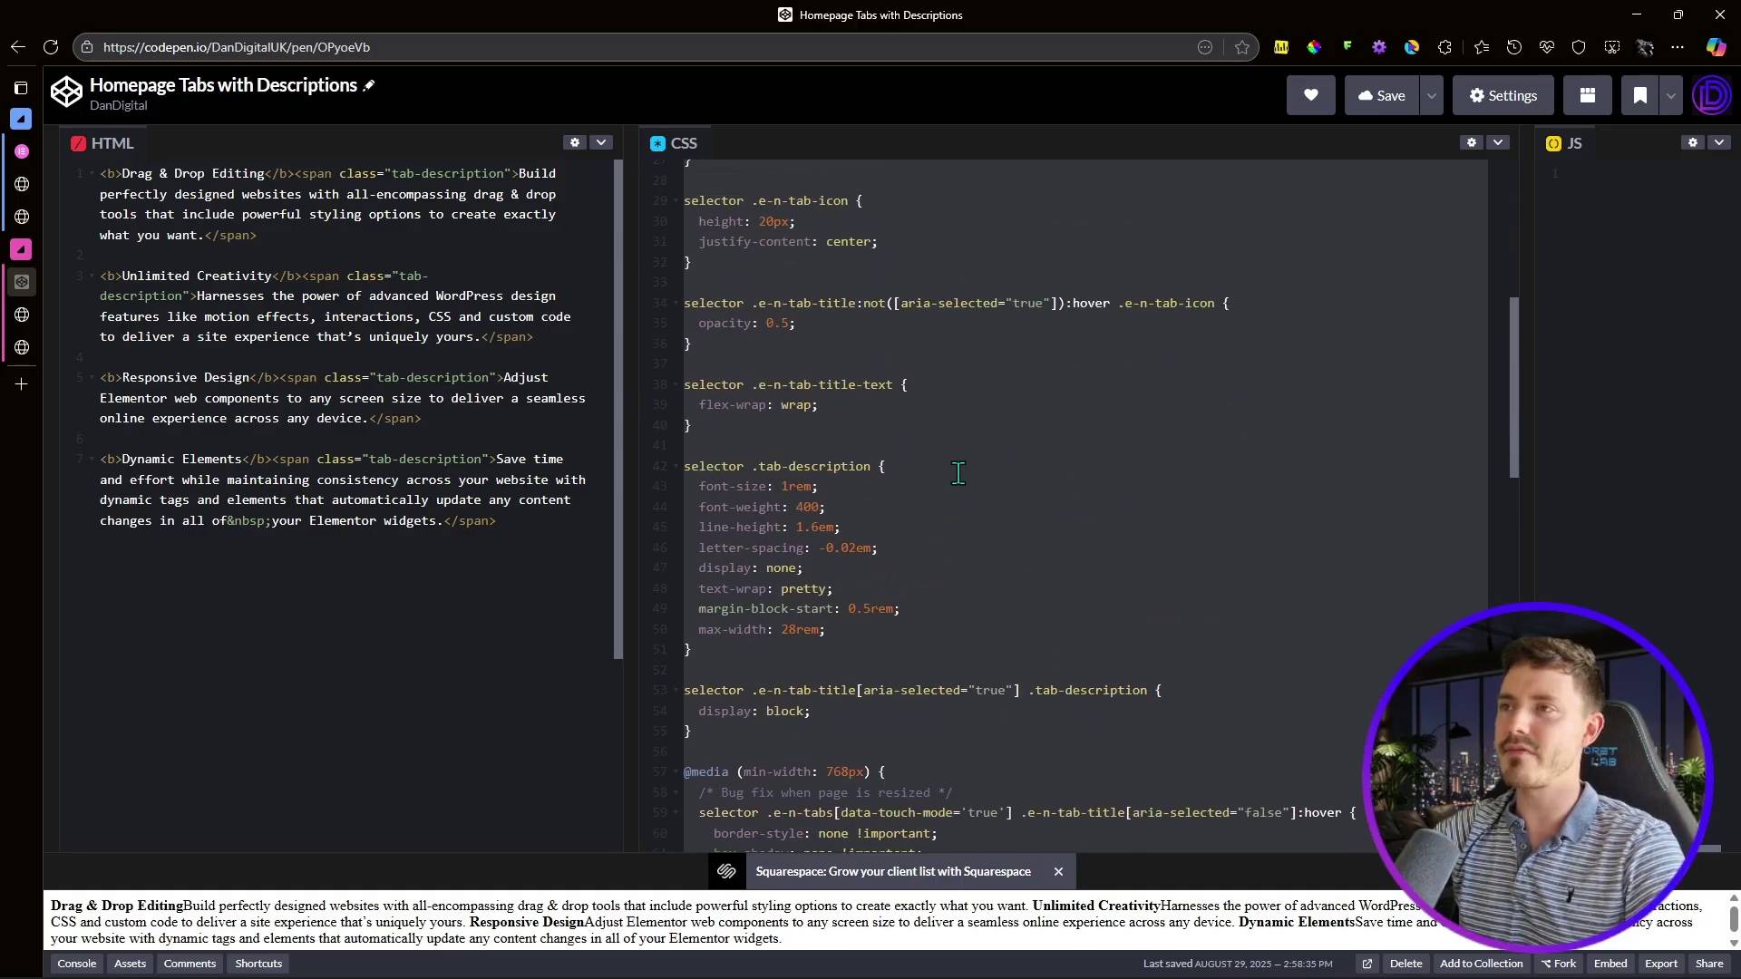
scroll(957, 472, up, 2)
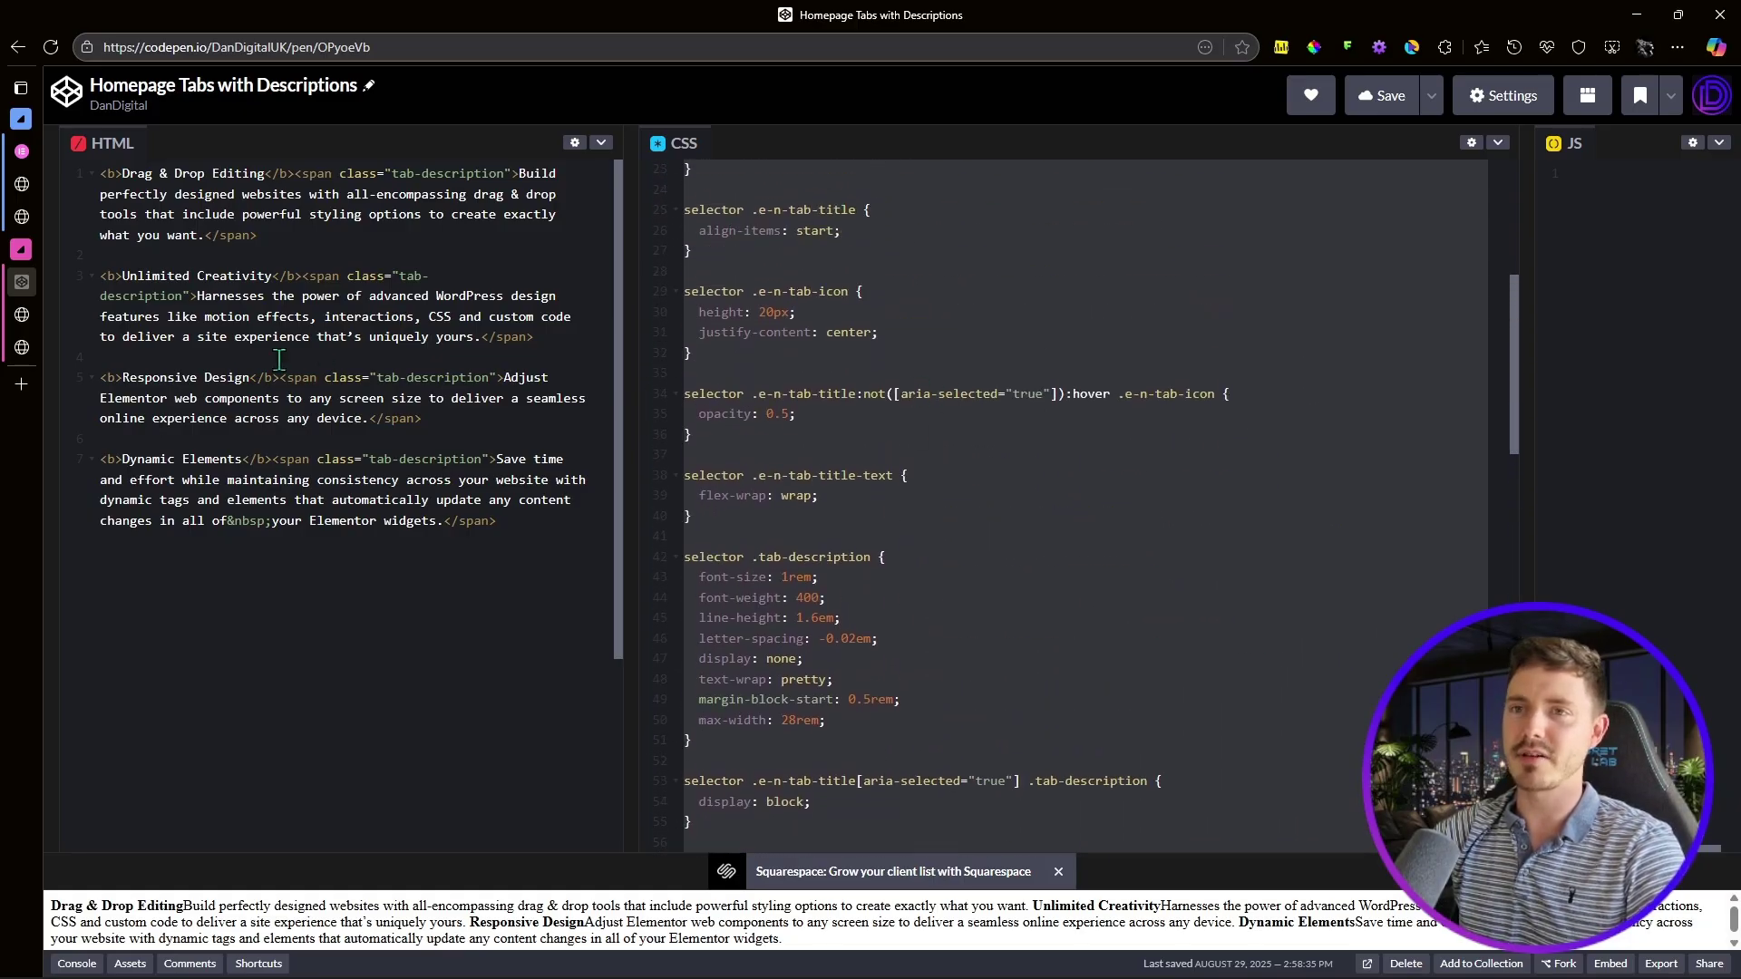
Step: In the Tabs Build editor, paste the copied tabs code into the Tabs widget's custom CSS
click(33, 319)
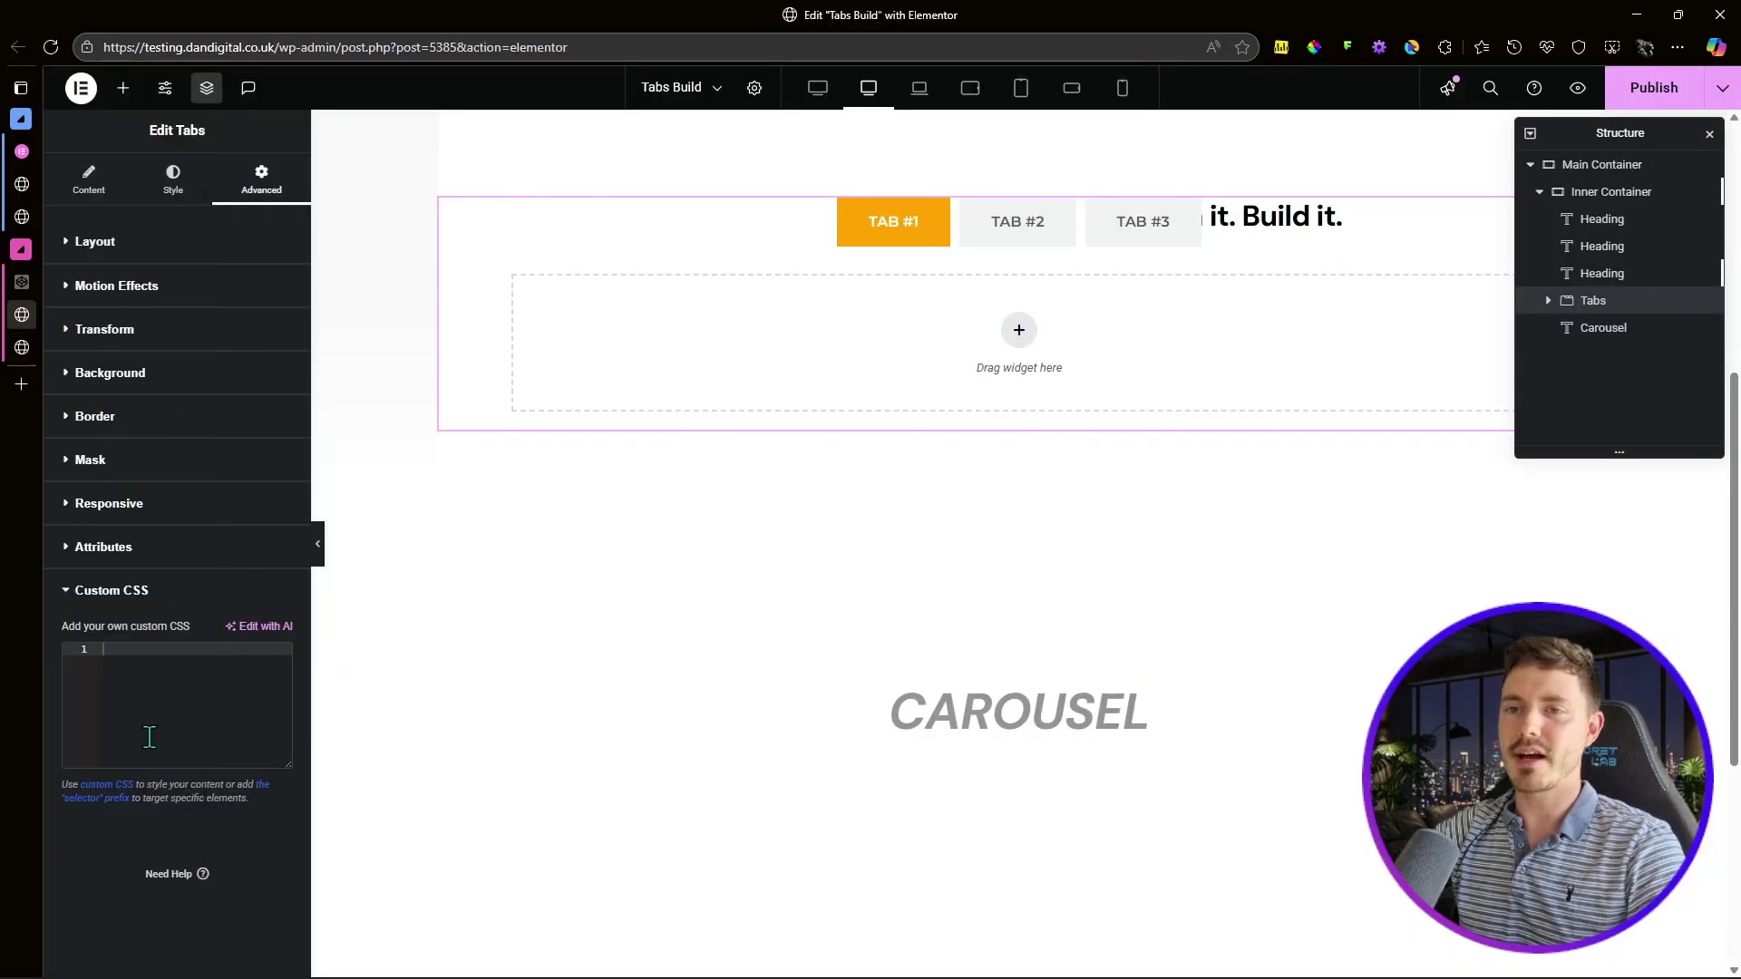
click(159, 712)
key(ctrl+v)
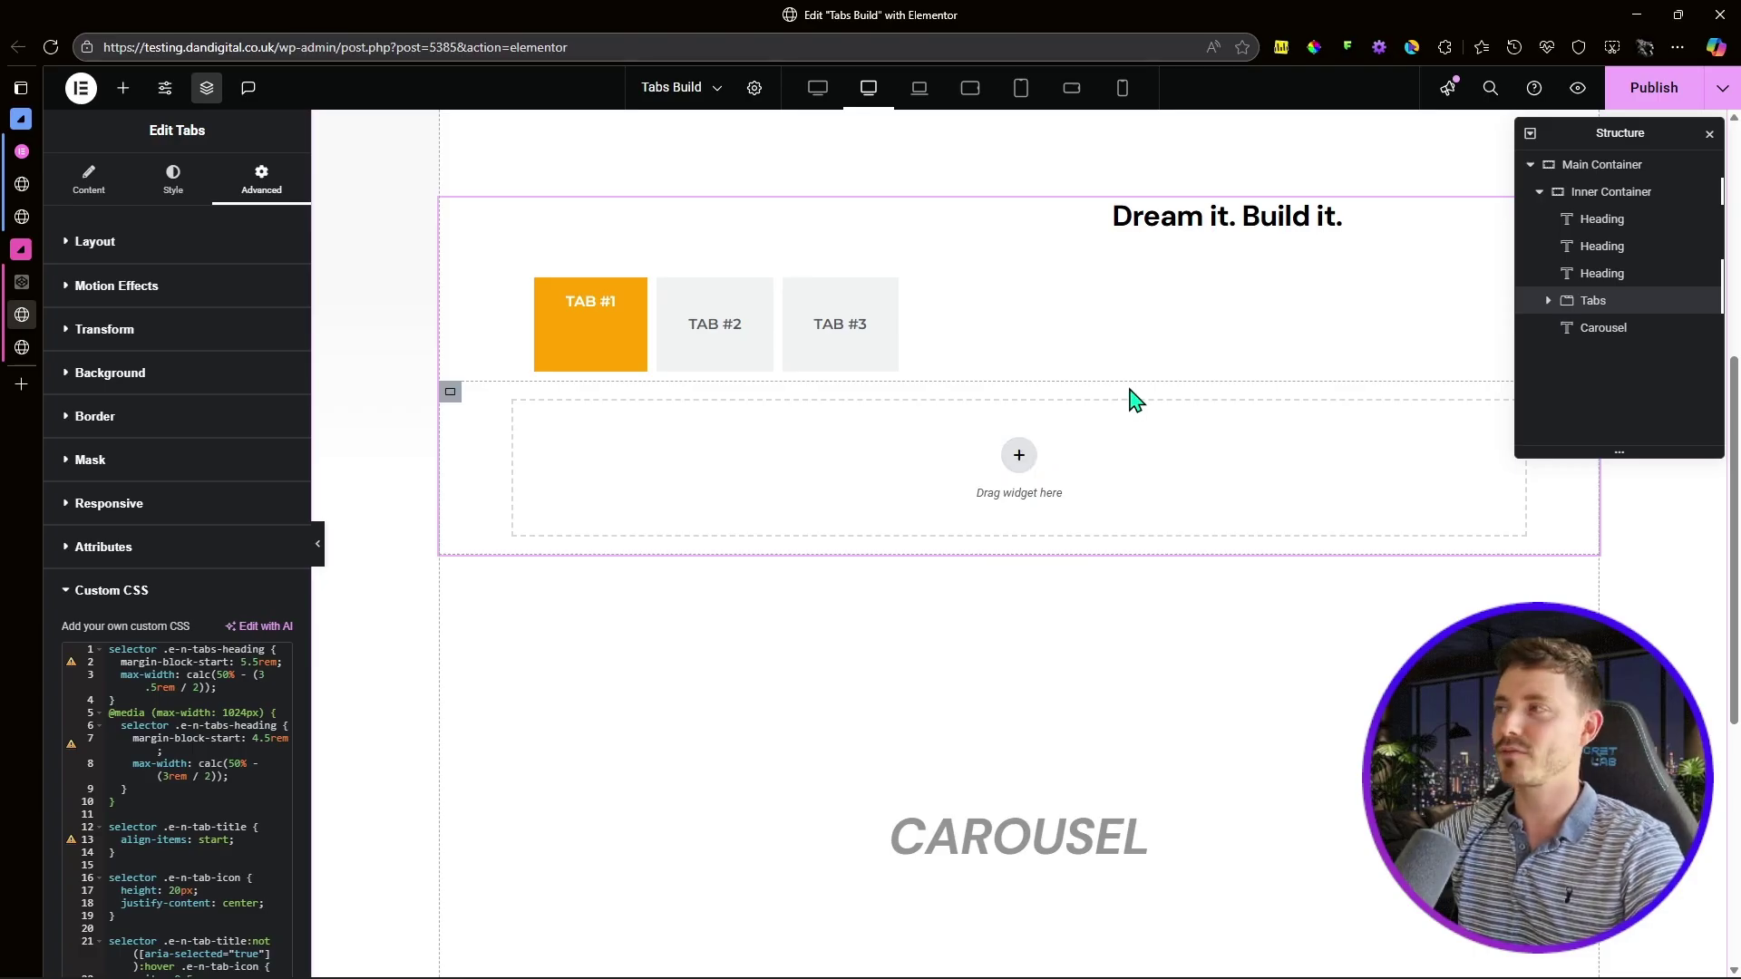
scroll(245, 813, down, 2)
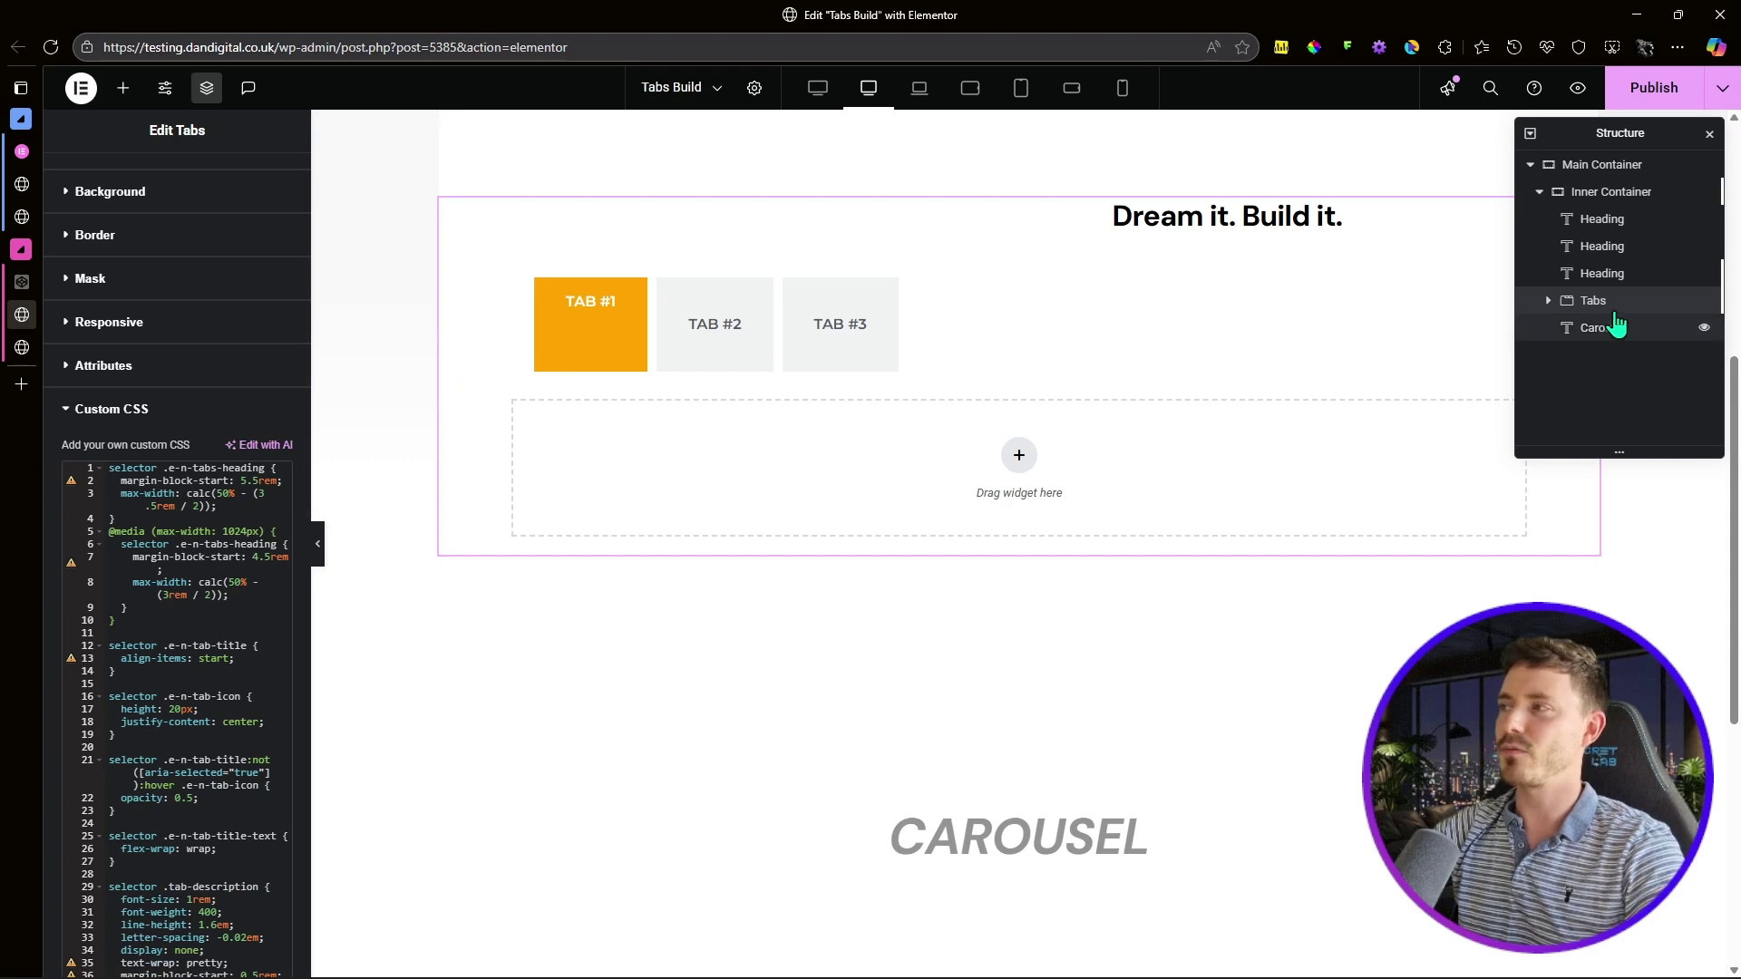
scroll(178, 243, up, 2)
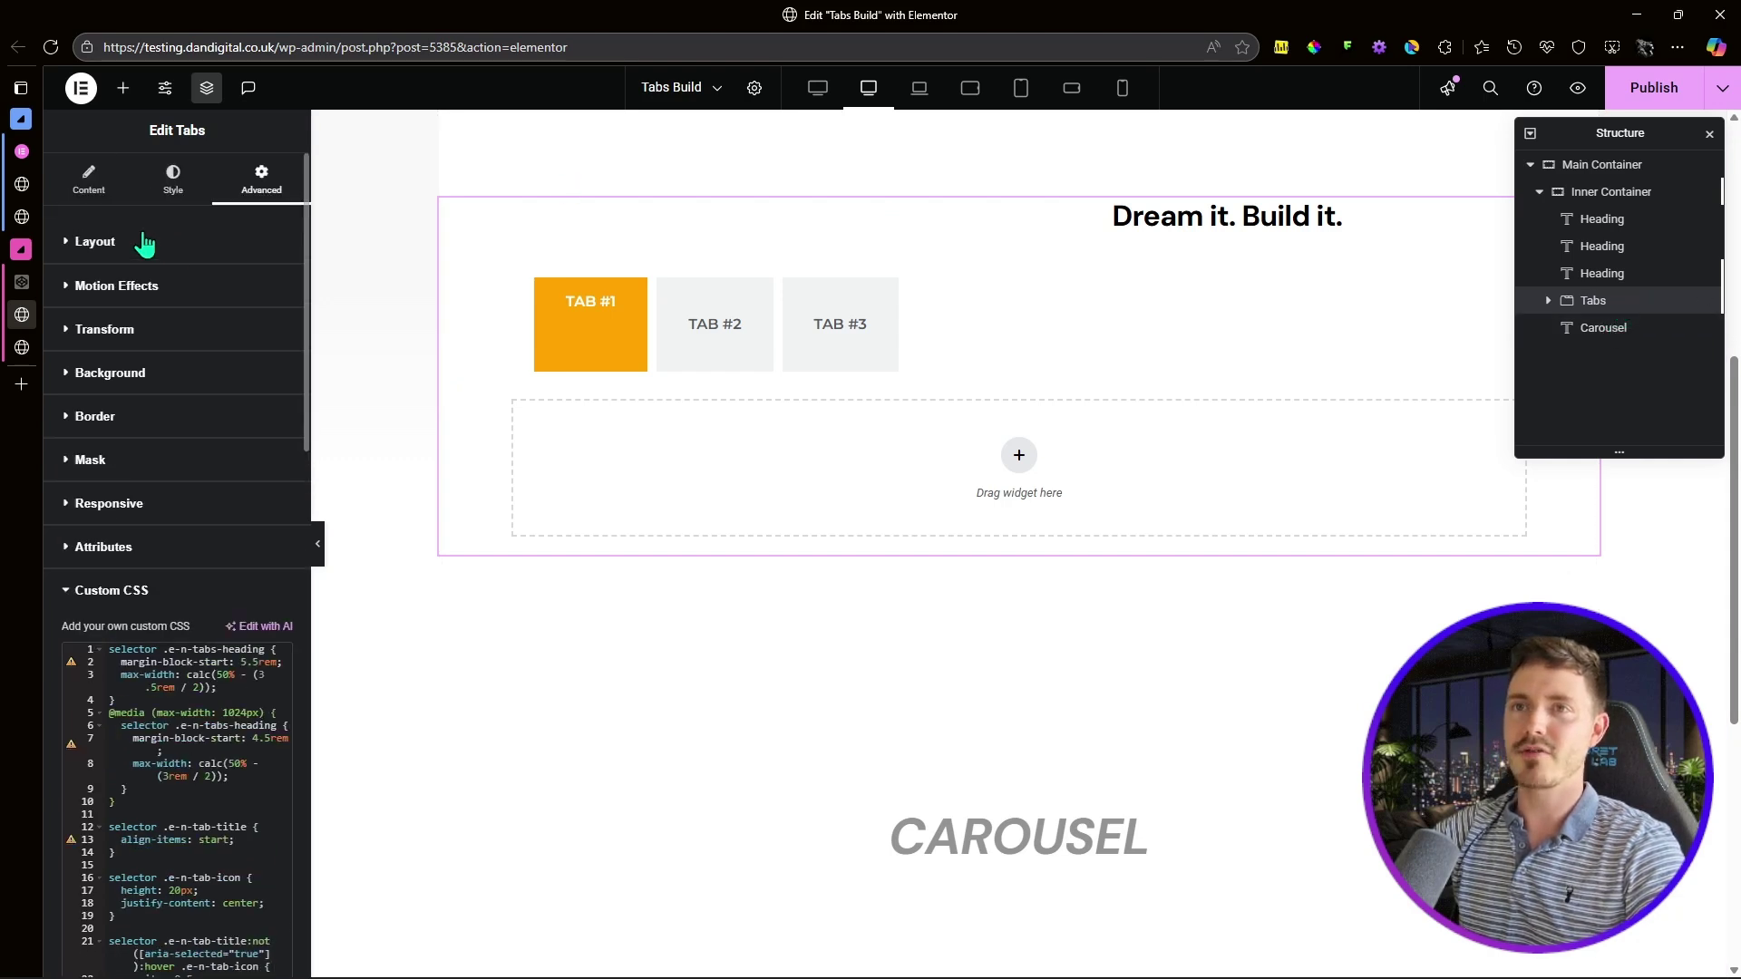
Step: Place the Tabs widget's titles to the right of the content, justified to the start, with a width of 33.6 rem
click(89, 182)
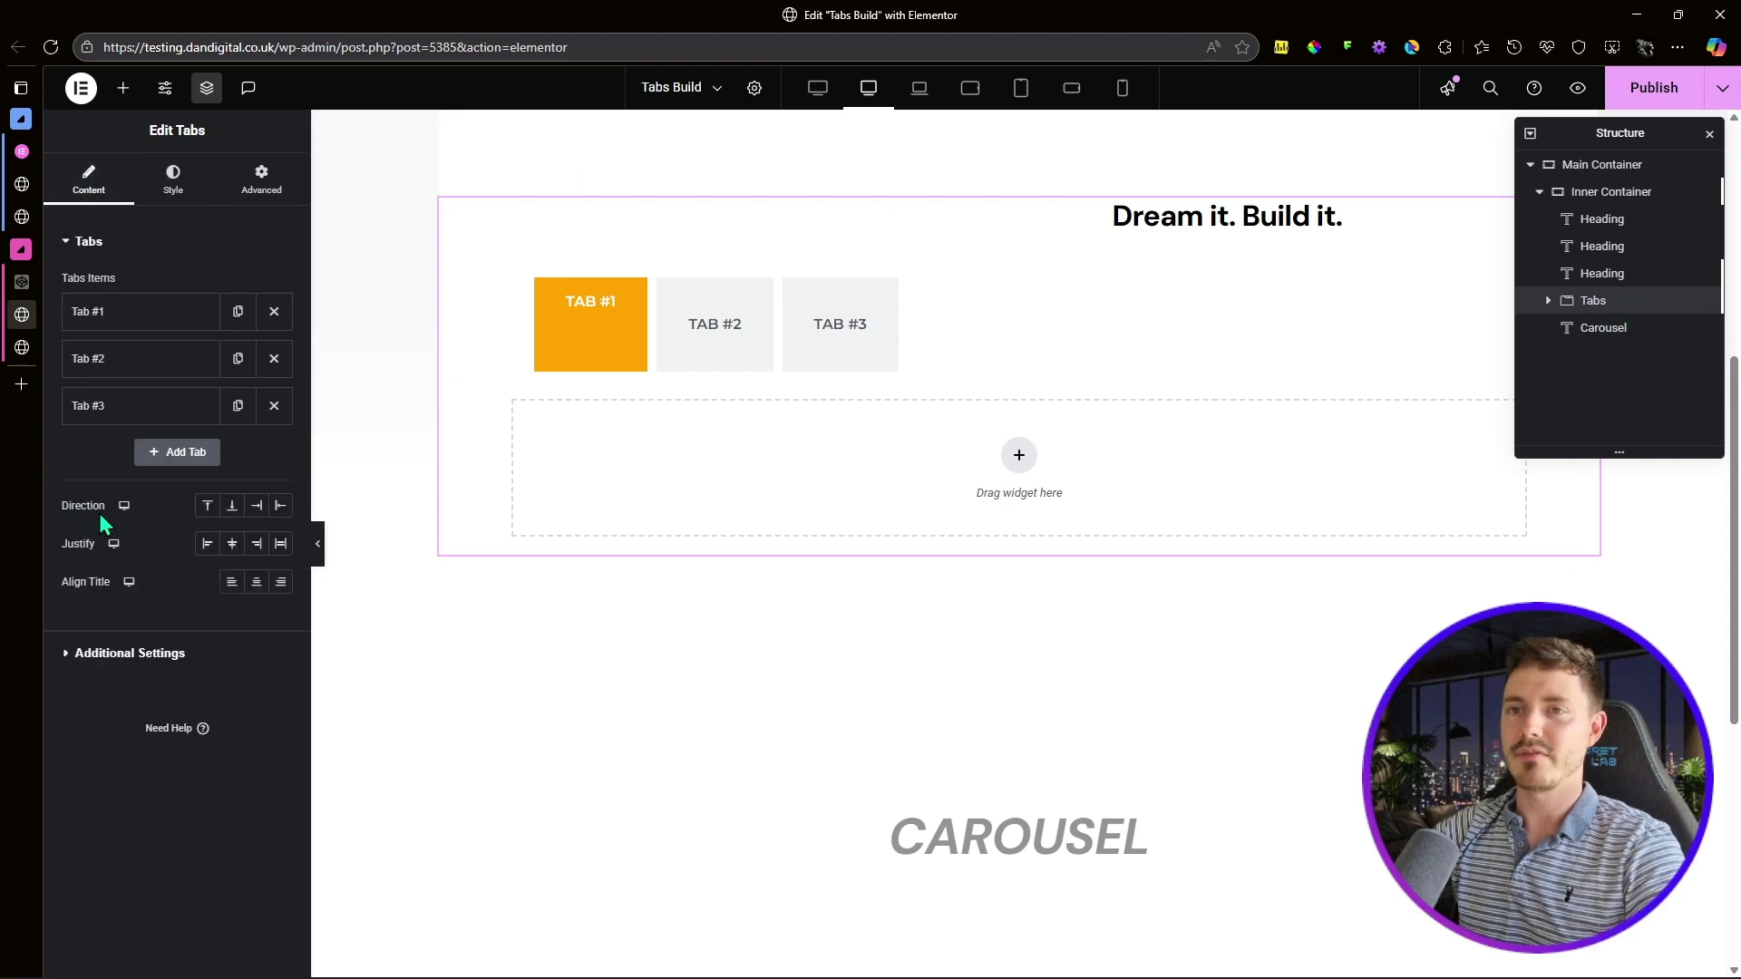
click(258, 513)
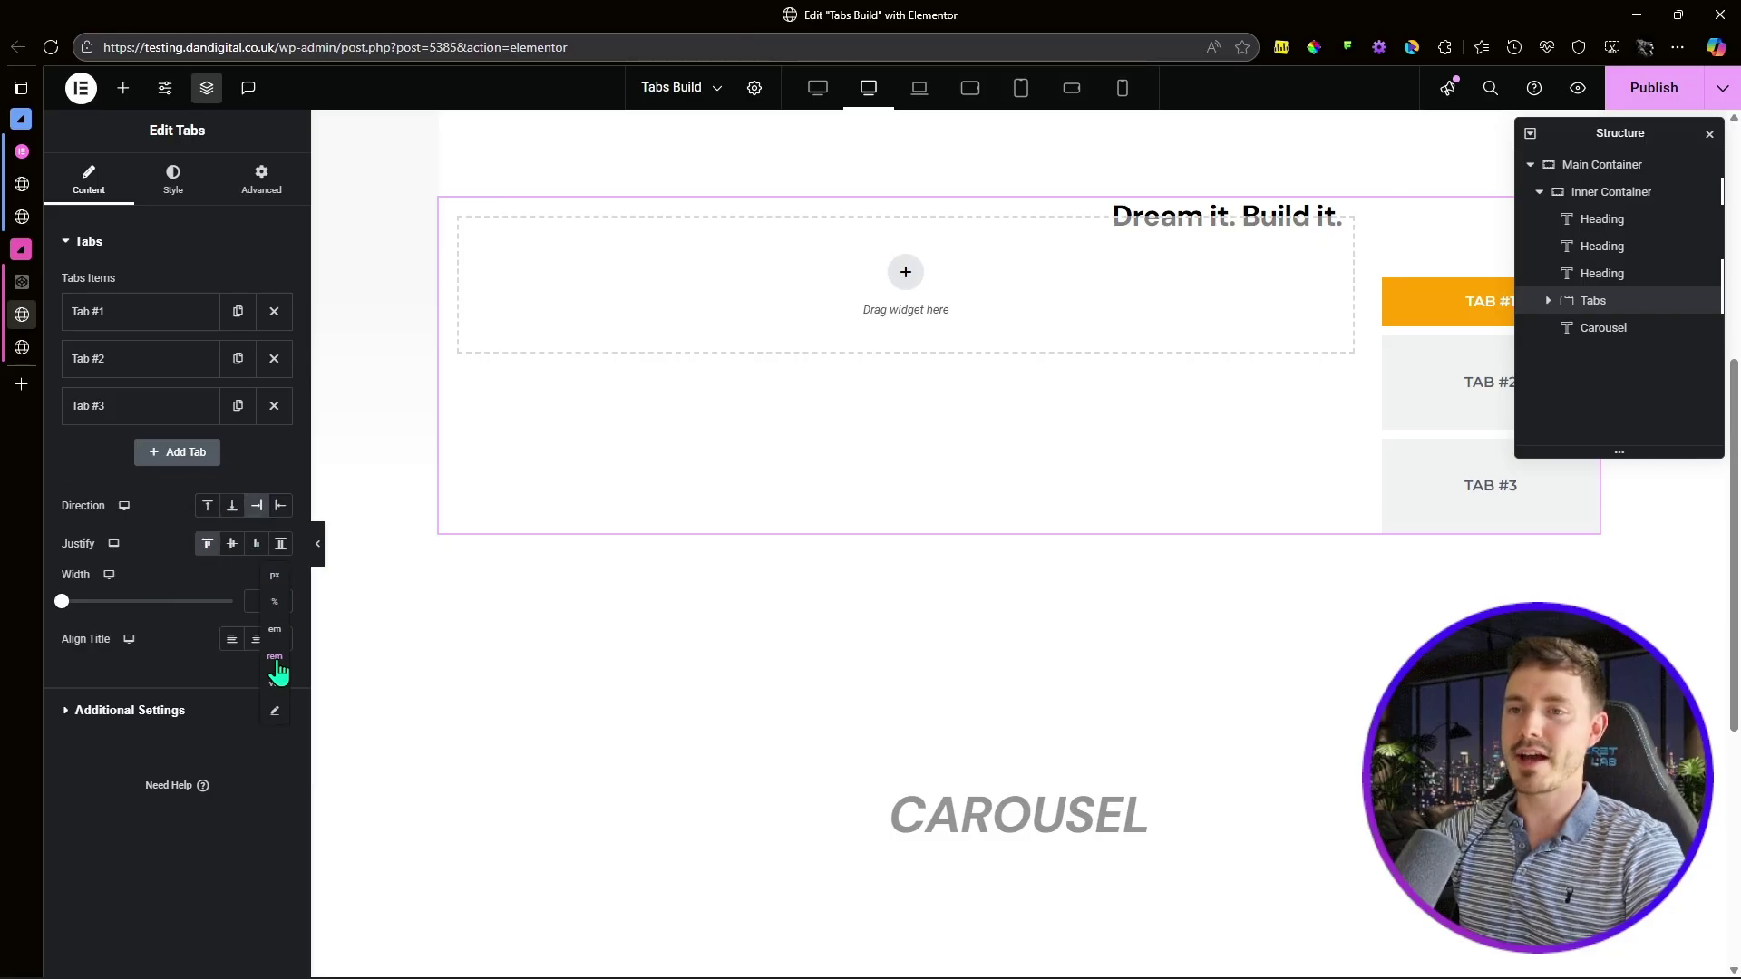
click(275, 656)
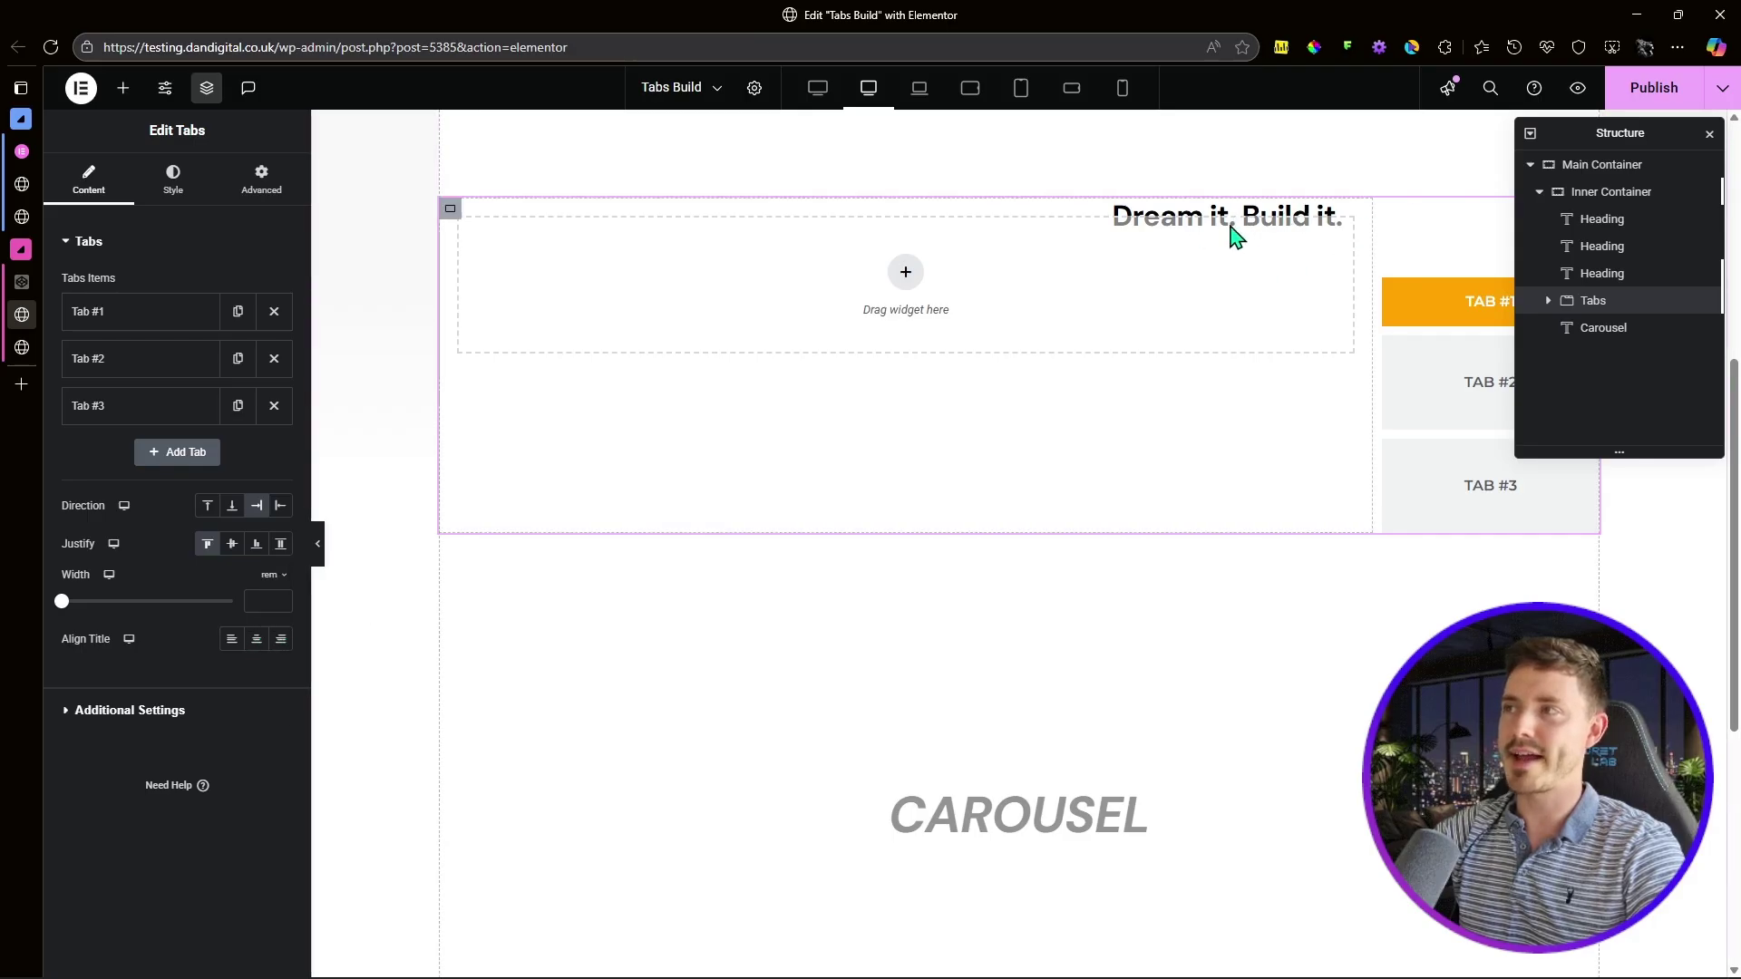
click(282, 601)
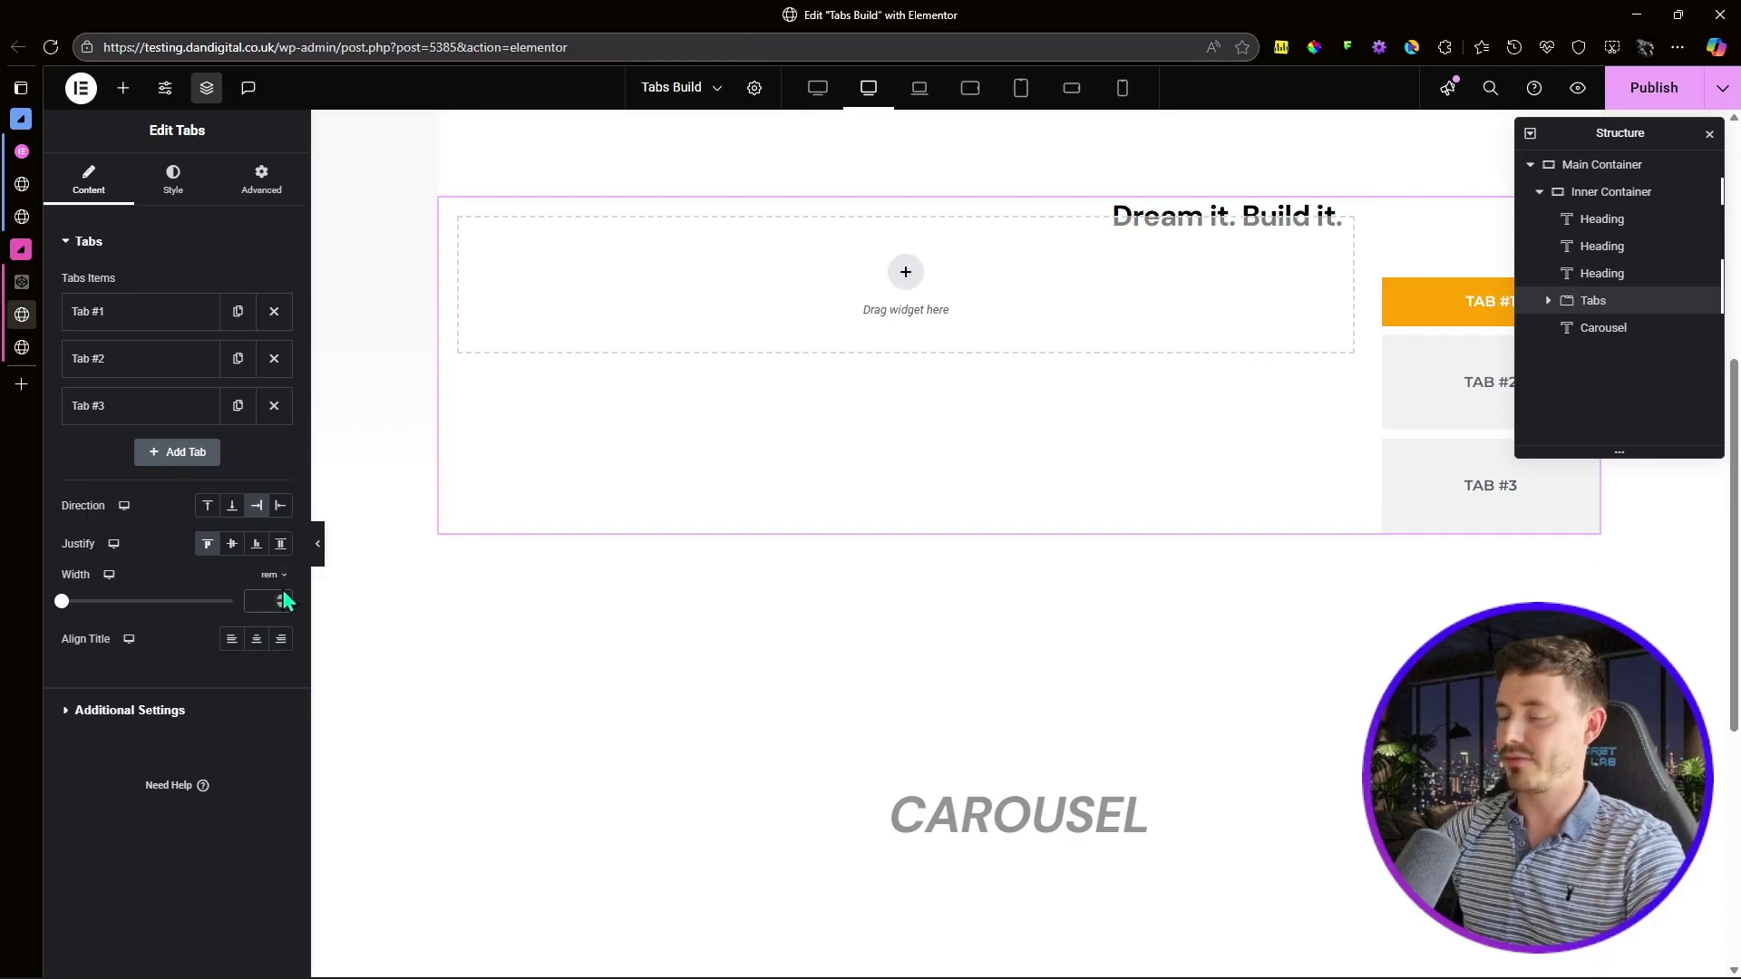
scroll(283, 601, up, 10)
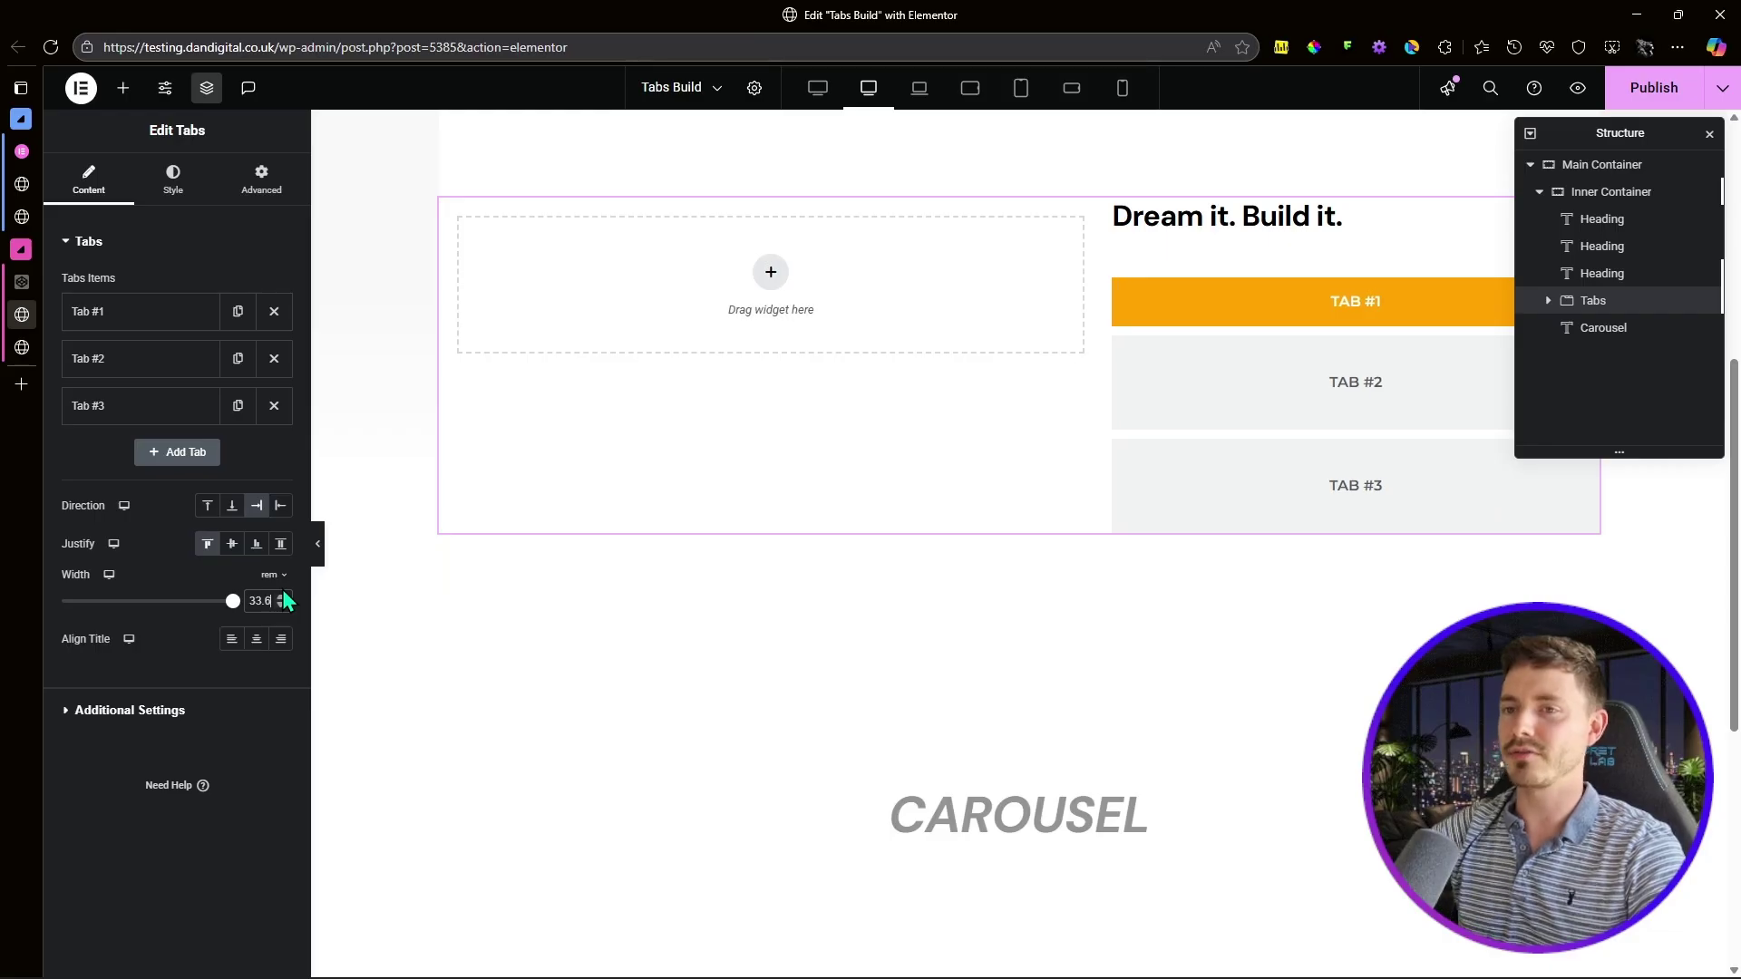
Step: Align the tab titles to the start and review the Tabs widget's breakpoint under its additional settings
click(233, 640)
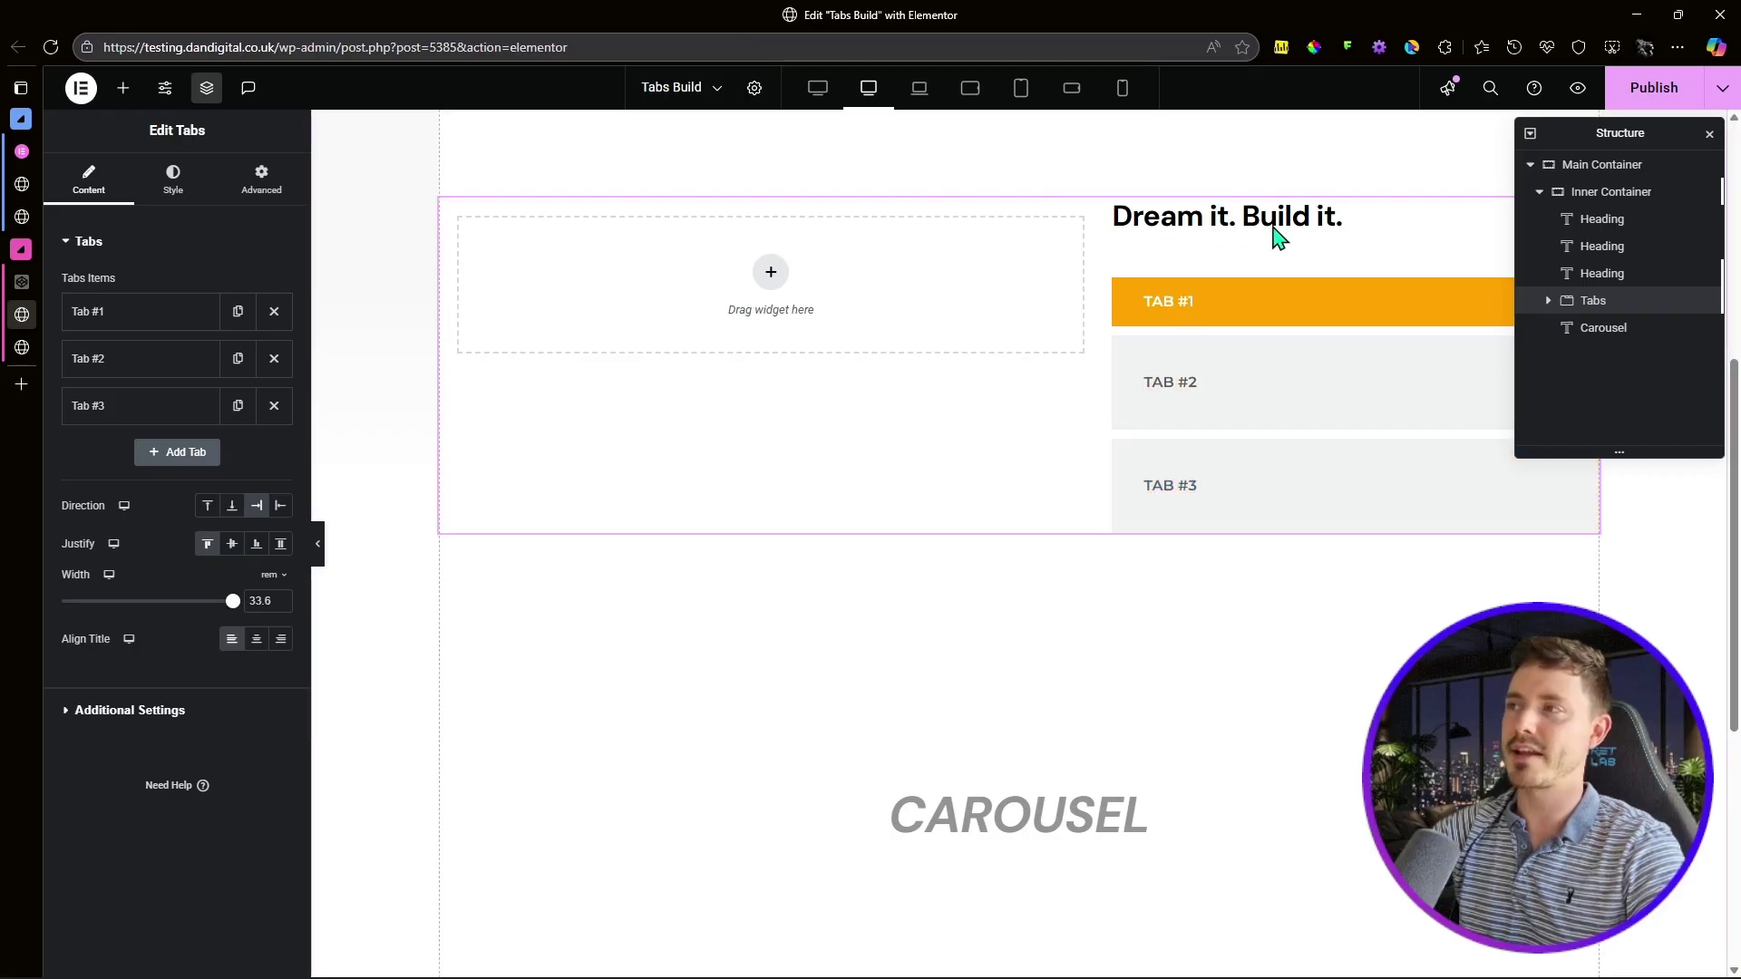
click(121, 712)
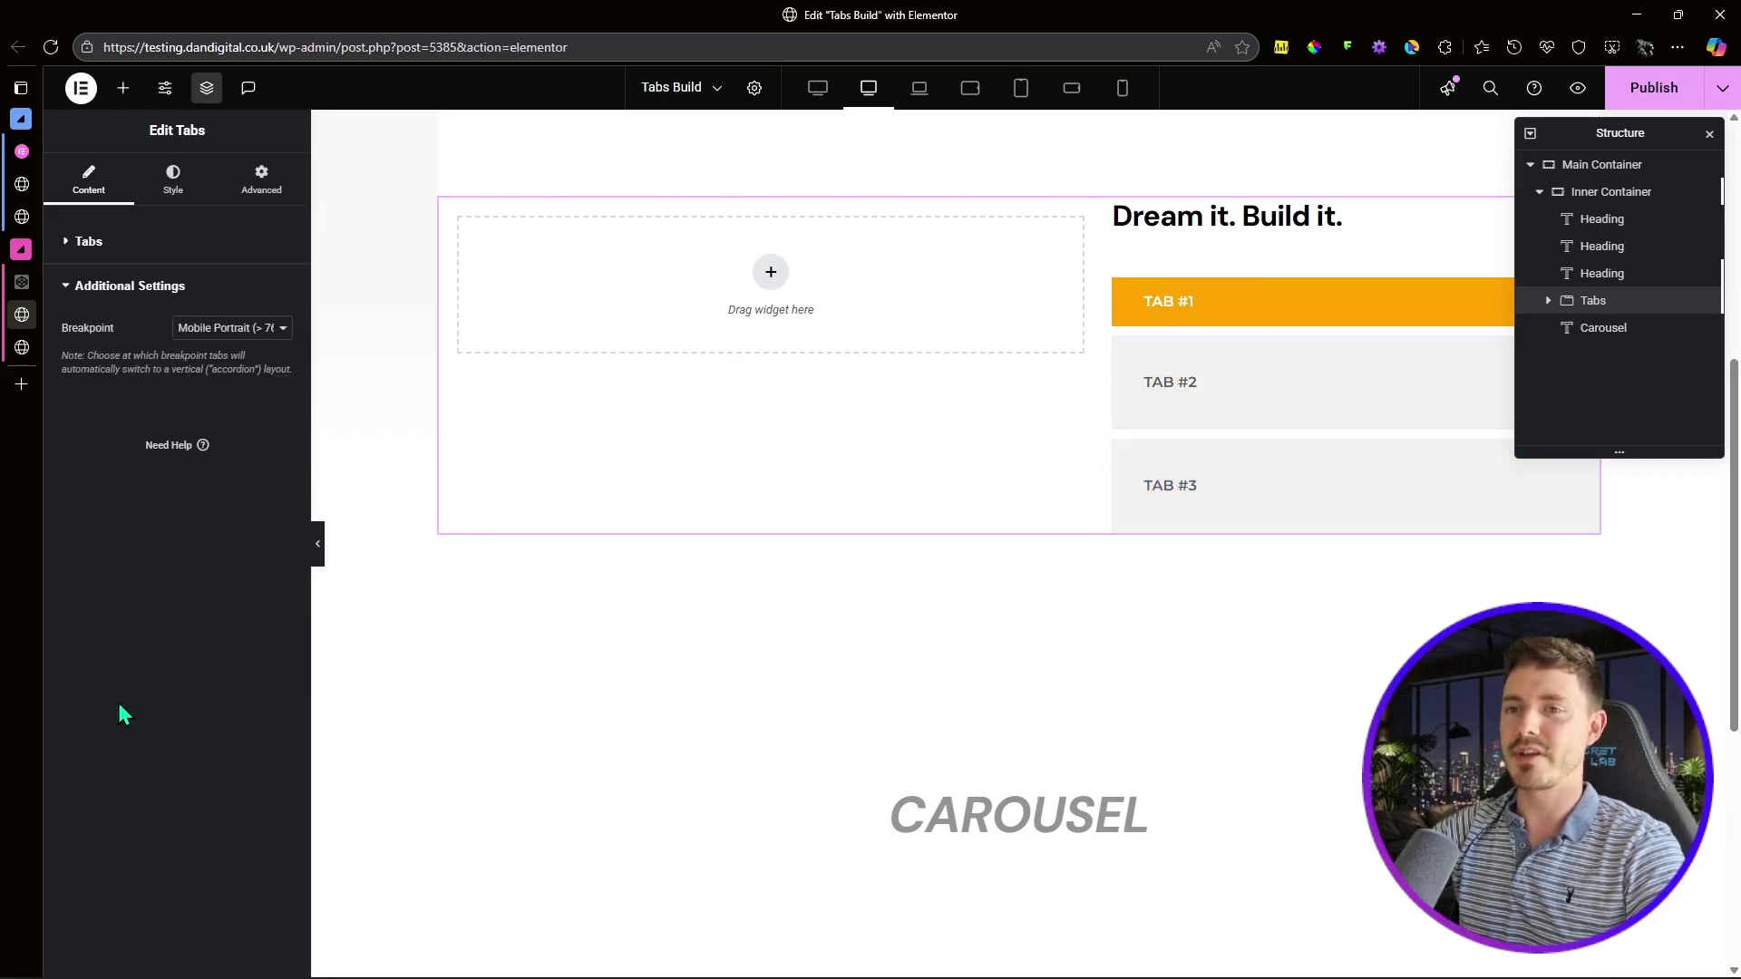
click(136, 289)
click(91, 242)
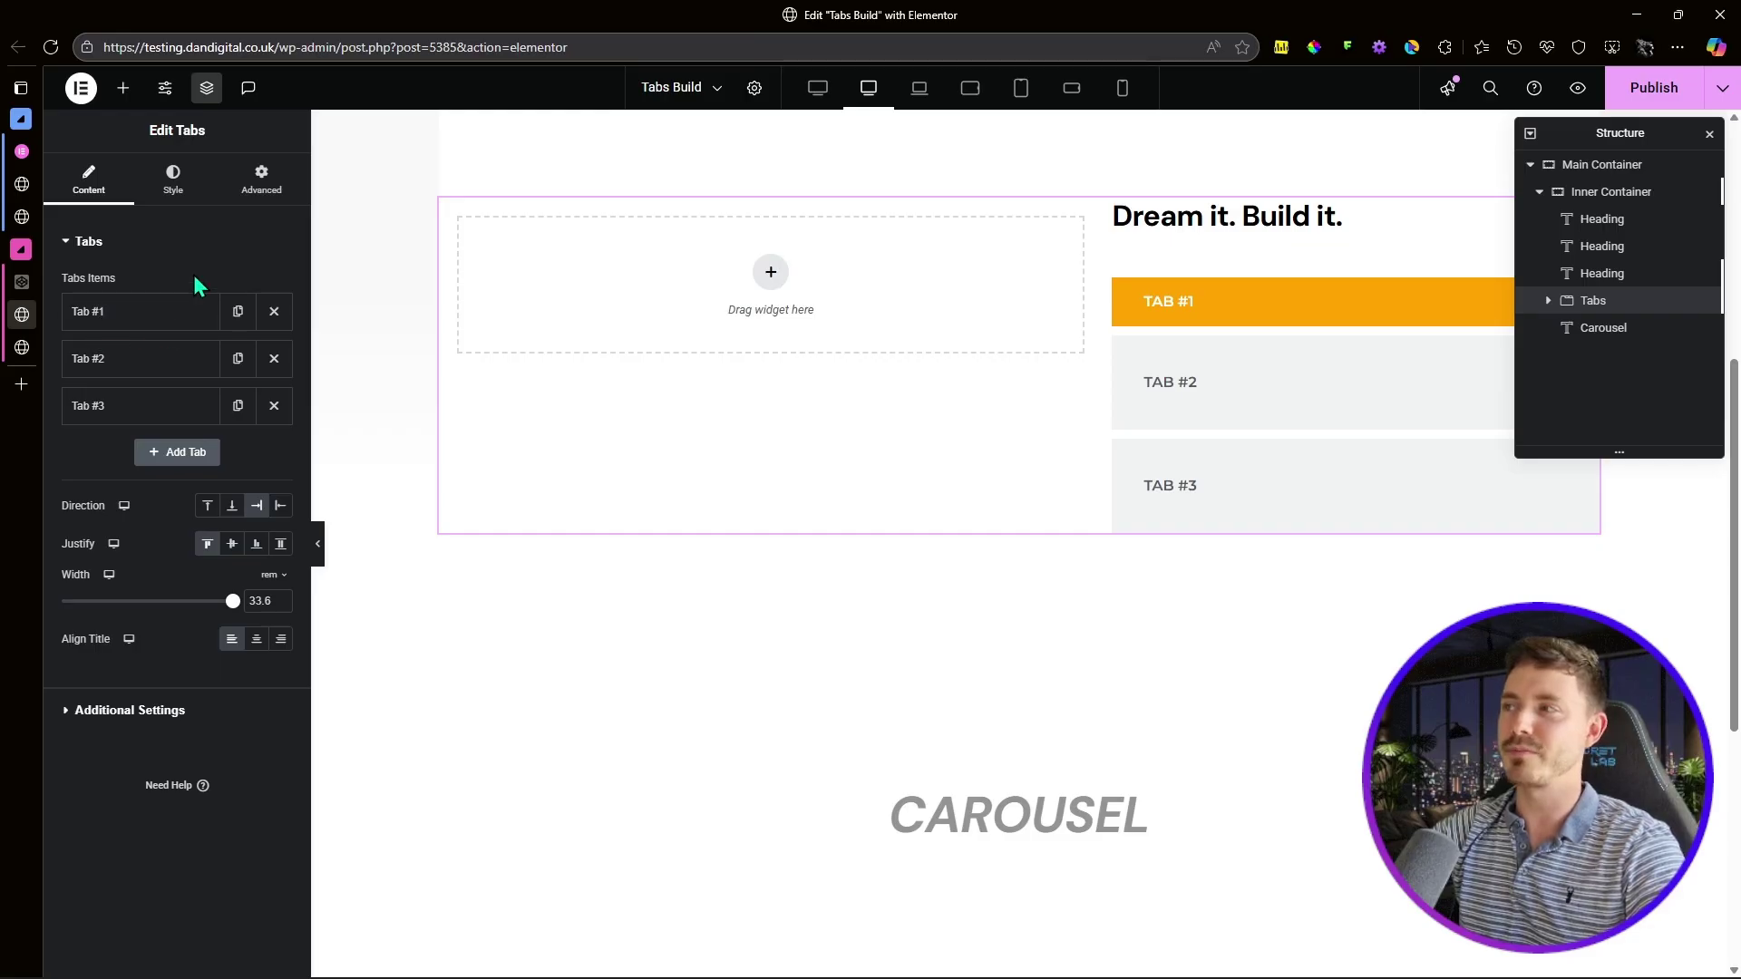
Step: Open the first tab item for editing and view the reference tabs section on Elementor's homepage
click(150, 311)
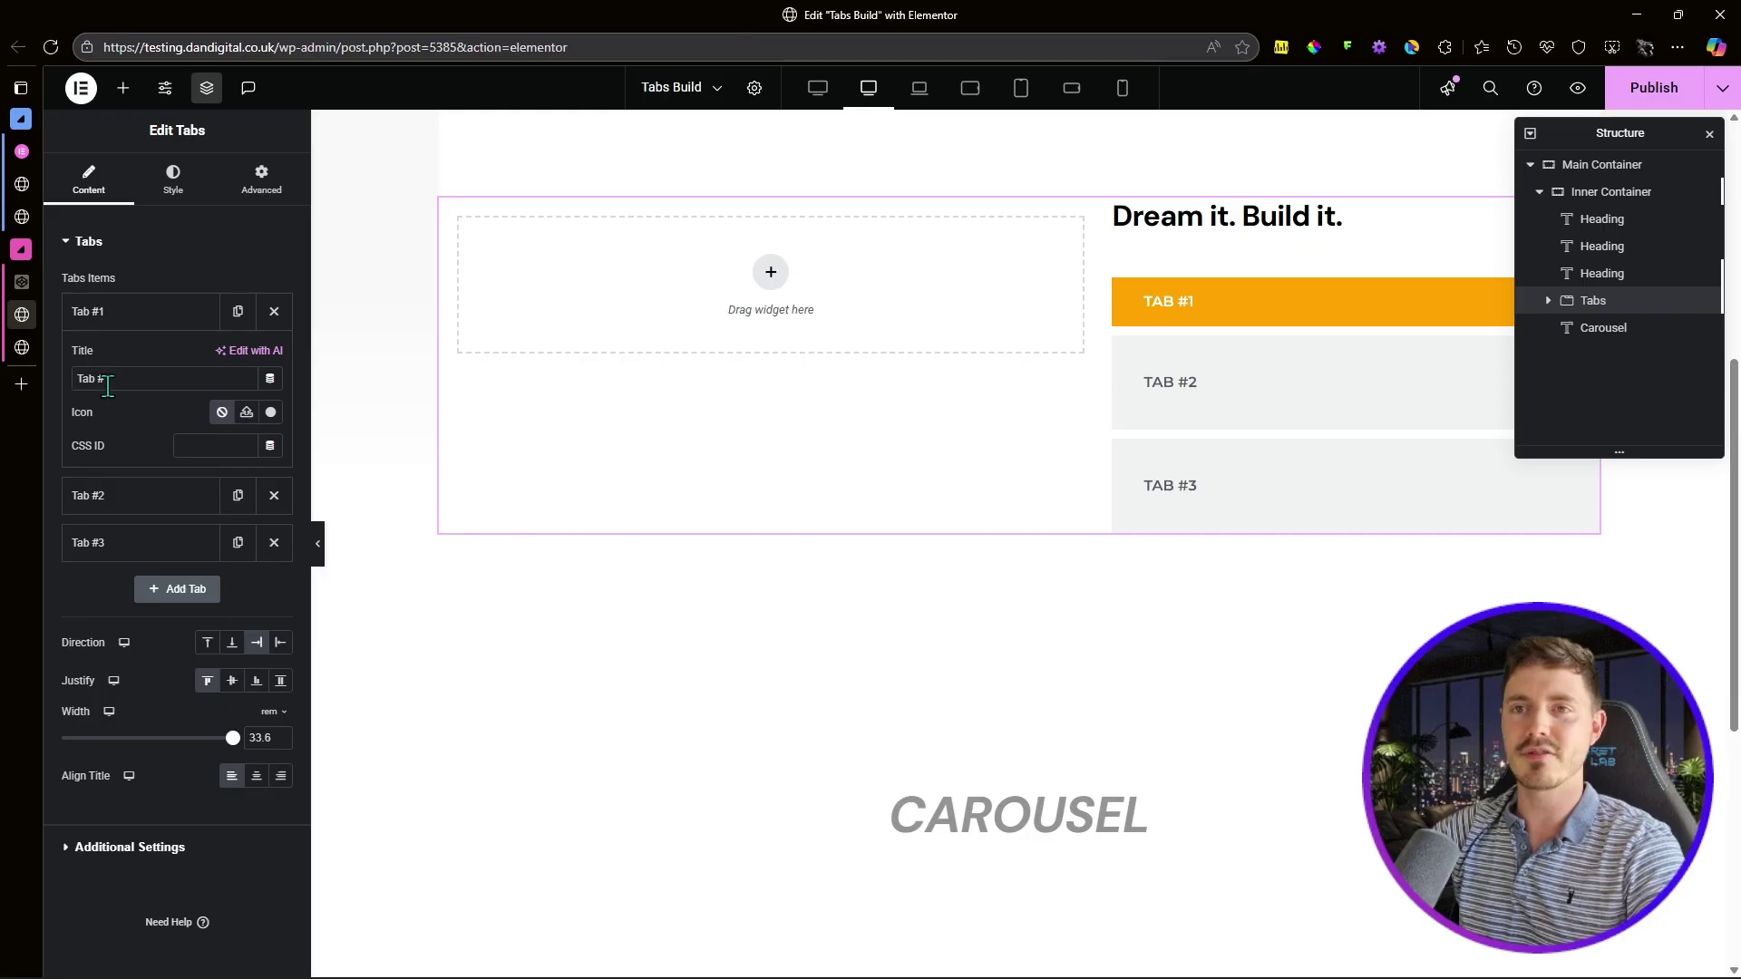
click(22, 150)
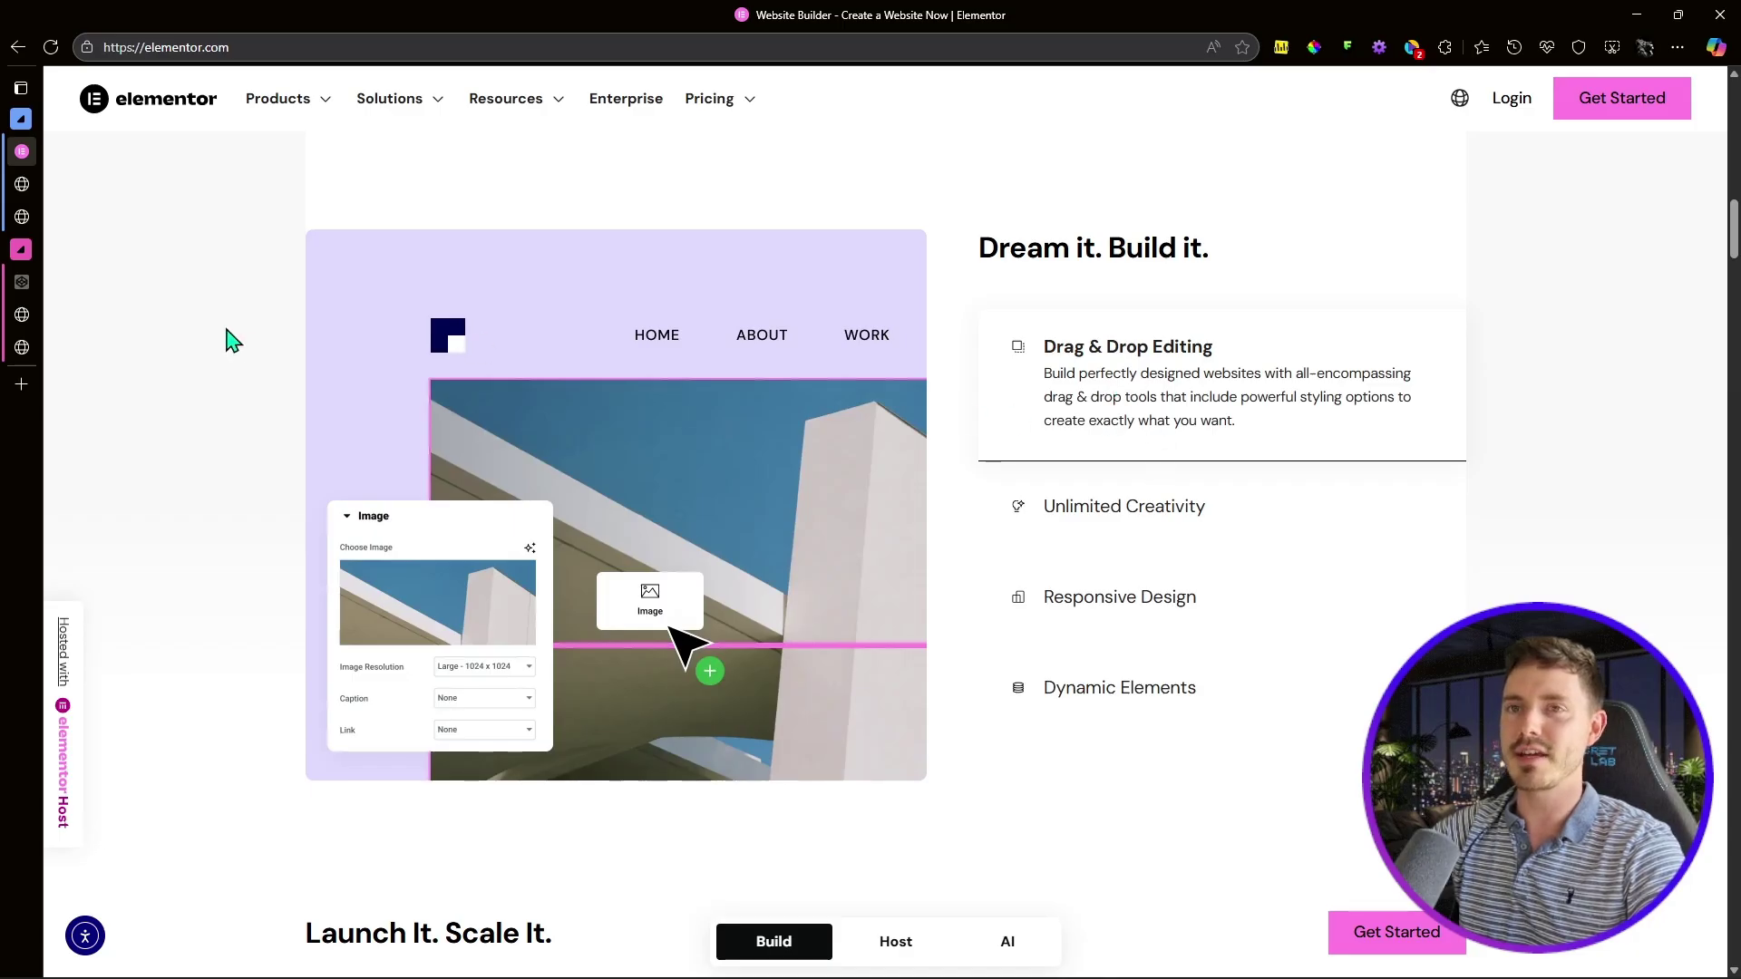
Step: On CodePen, examine the first tab's HTML snippet: its bold title, the tab-description span class and the description text
click(73, 283)
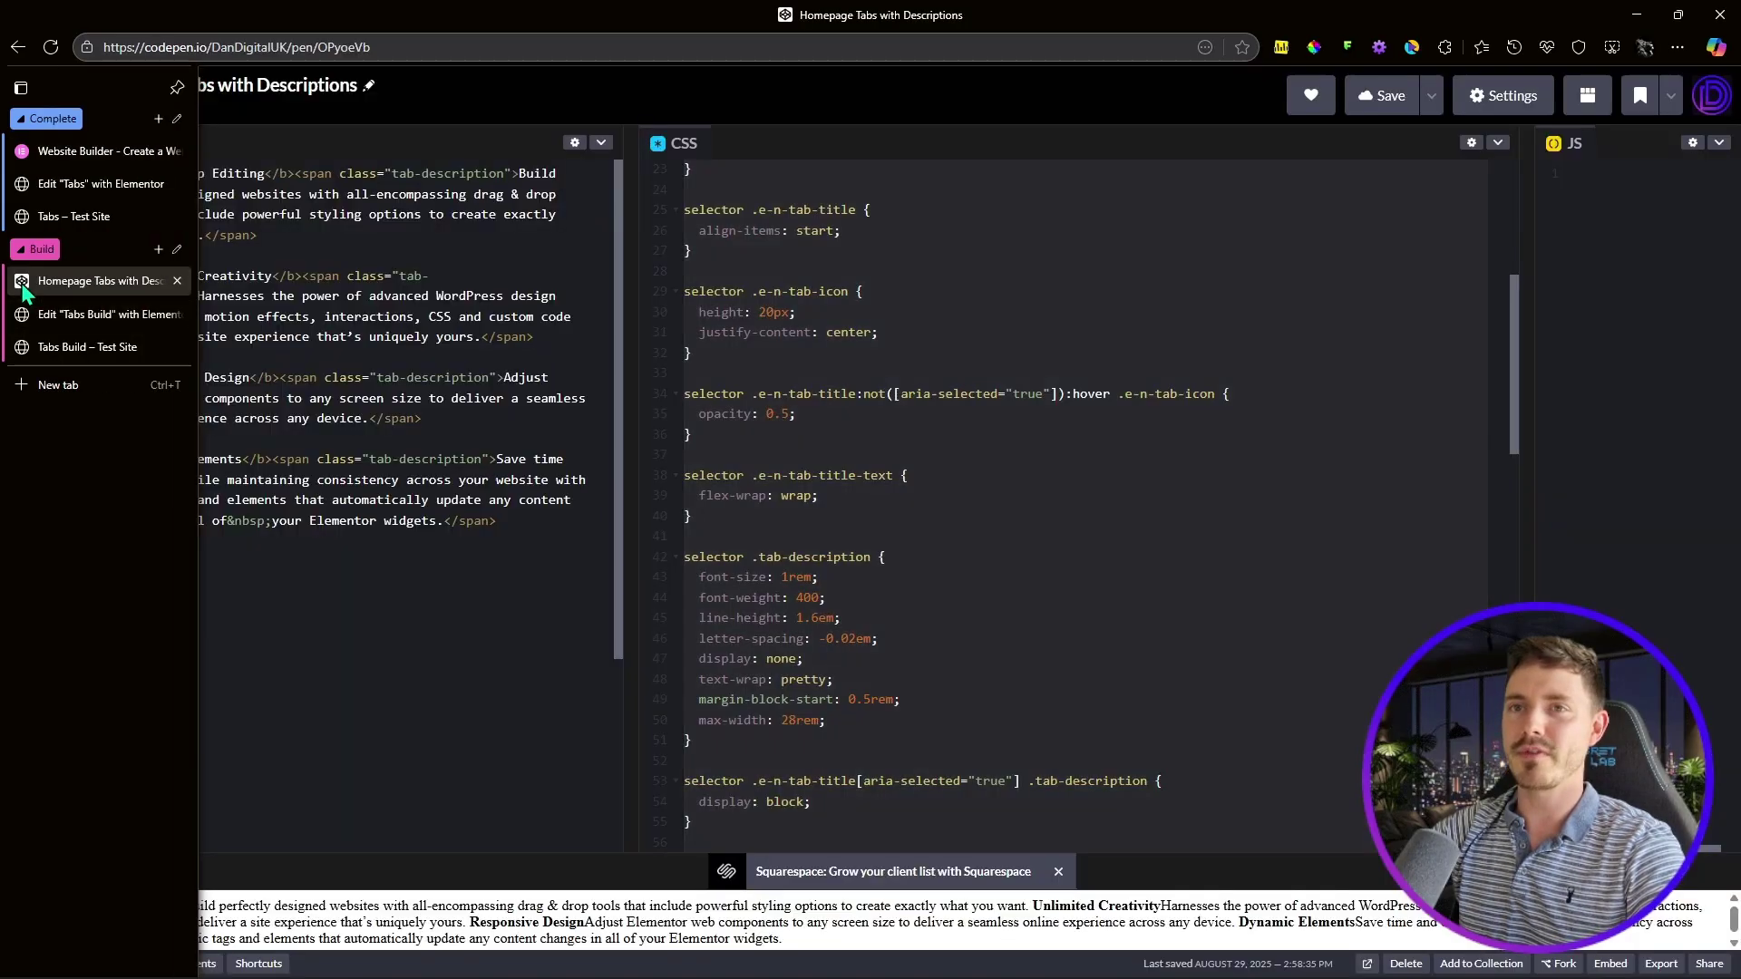
click(357, 241)
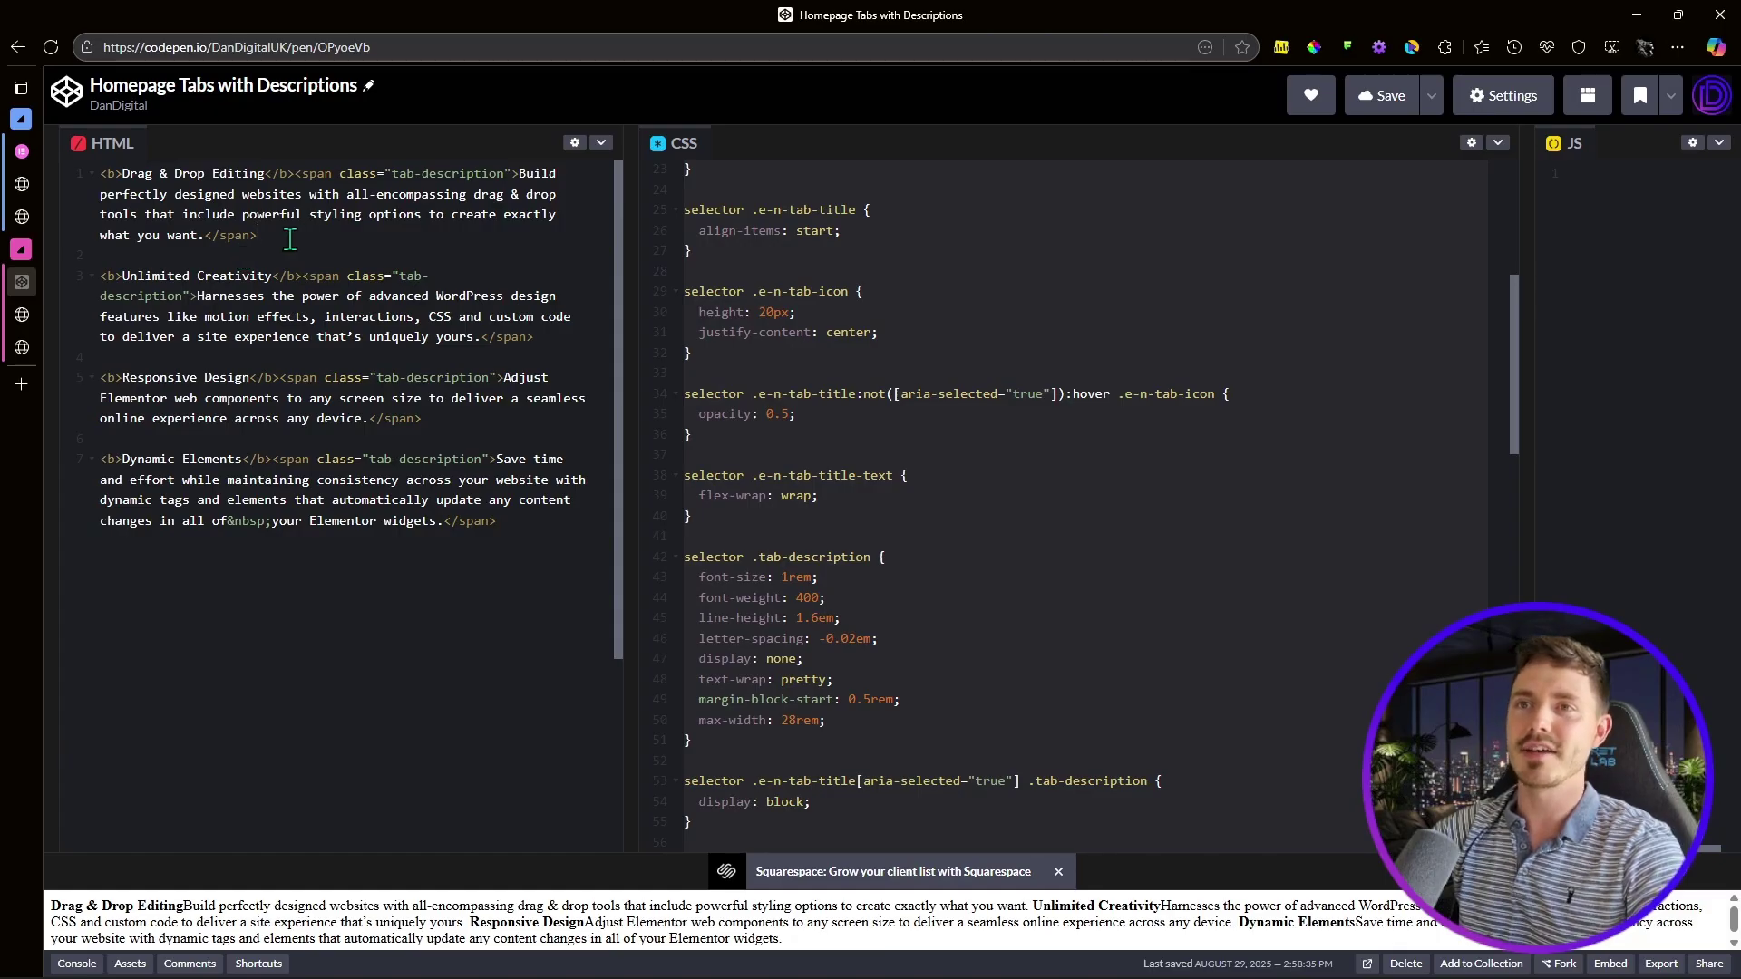
drag(237, 230, 91, 179)
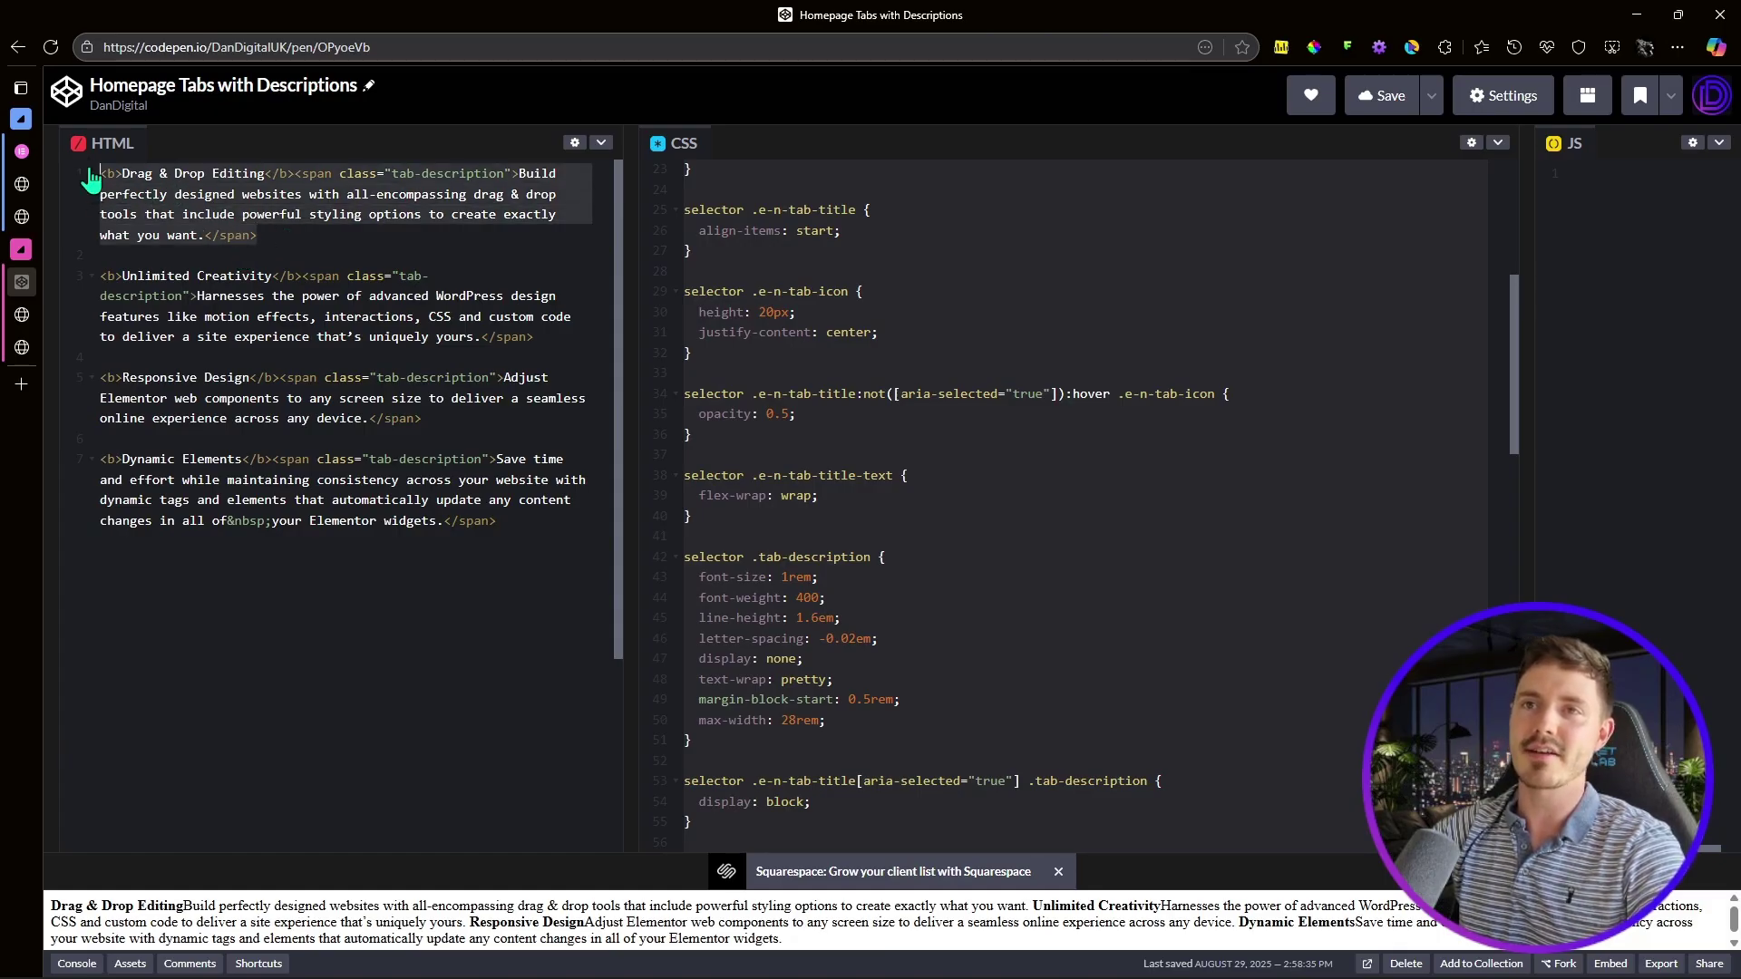
click(285, 239)
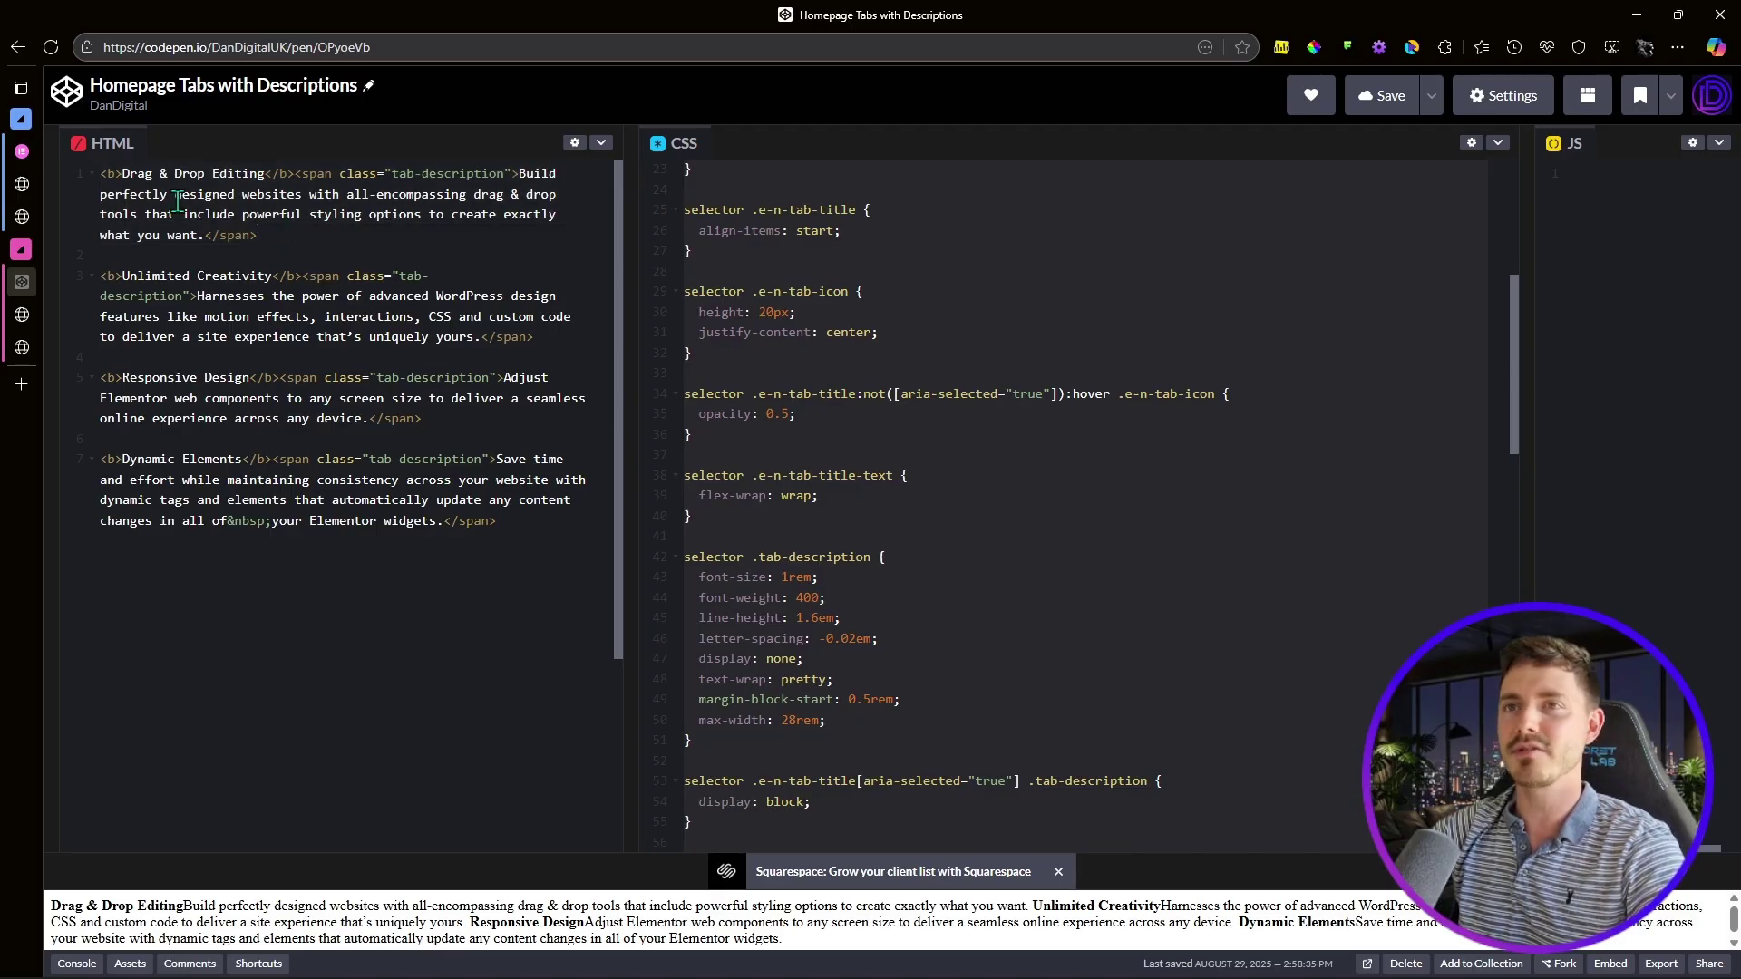
drag(116, 172, 245, 172)
click(293, 214)
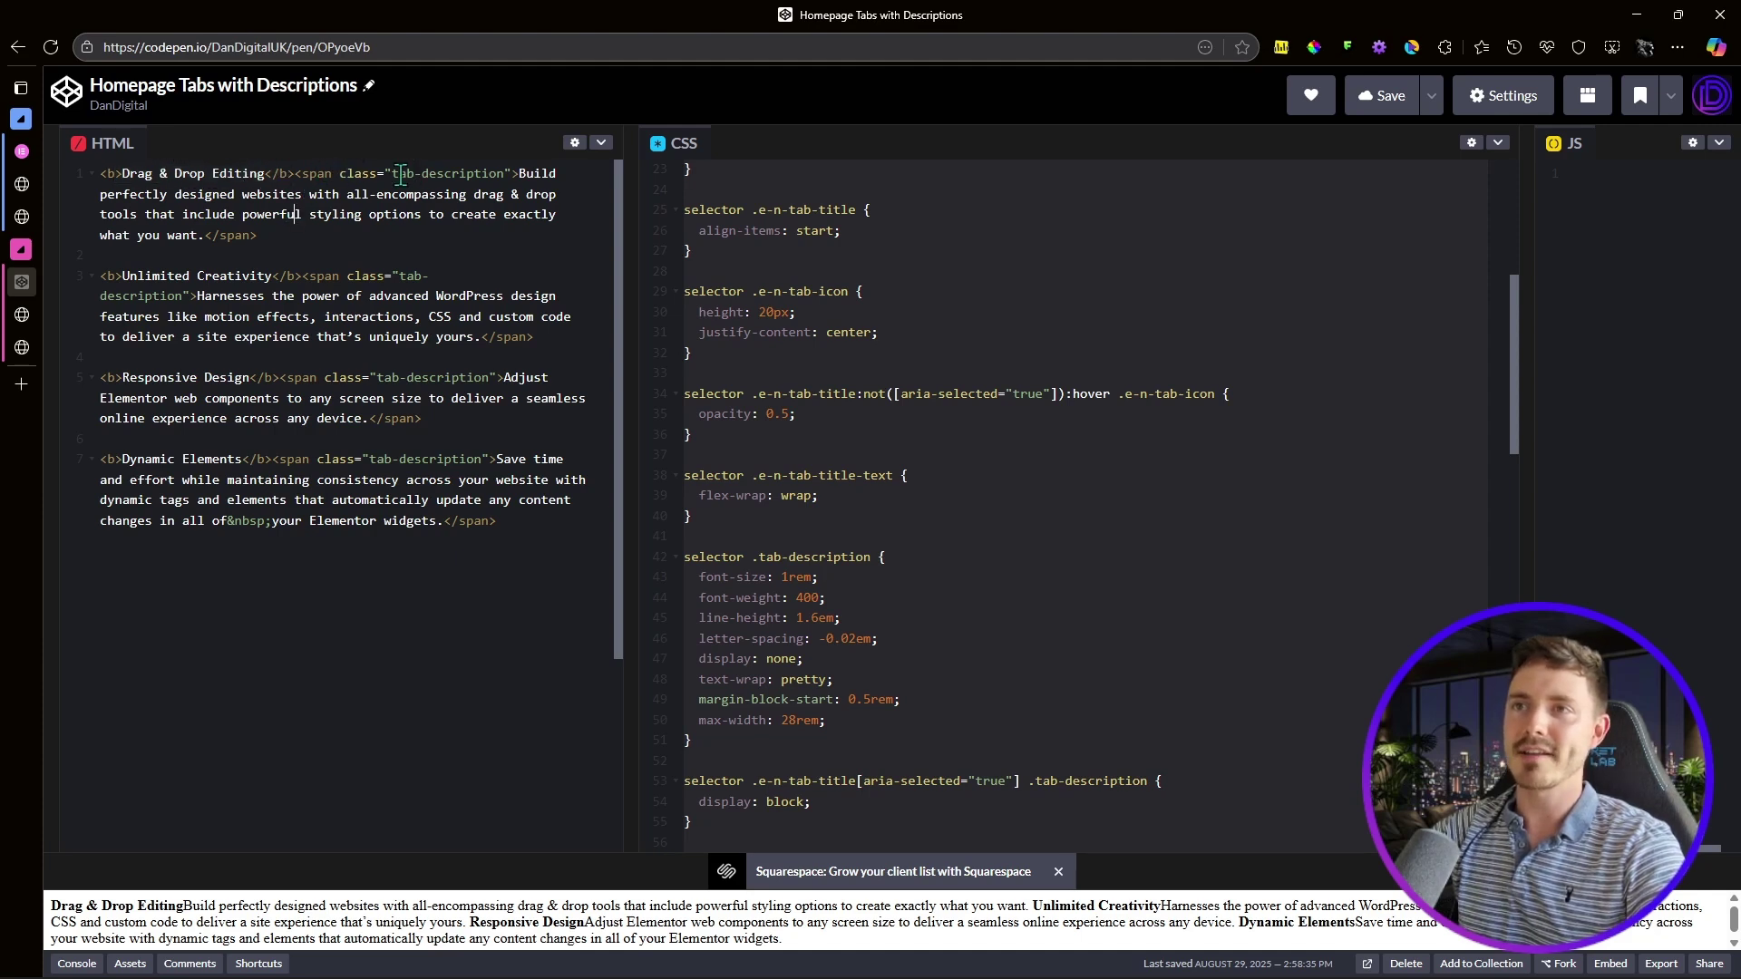
drag(394, 173, 506, 174)
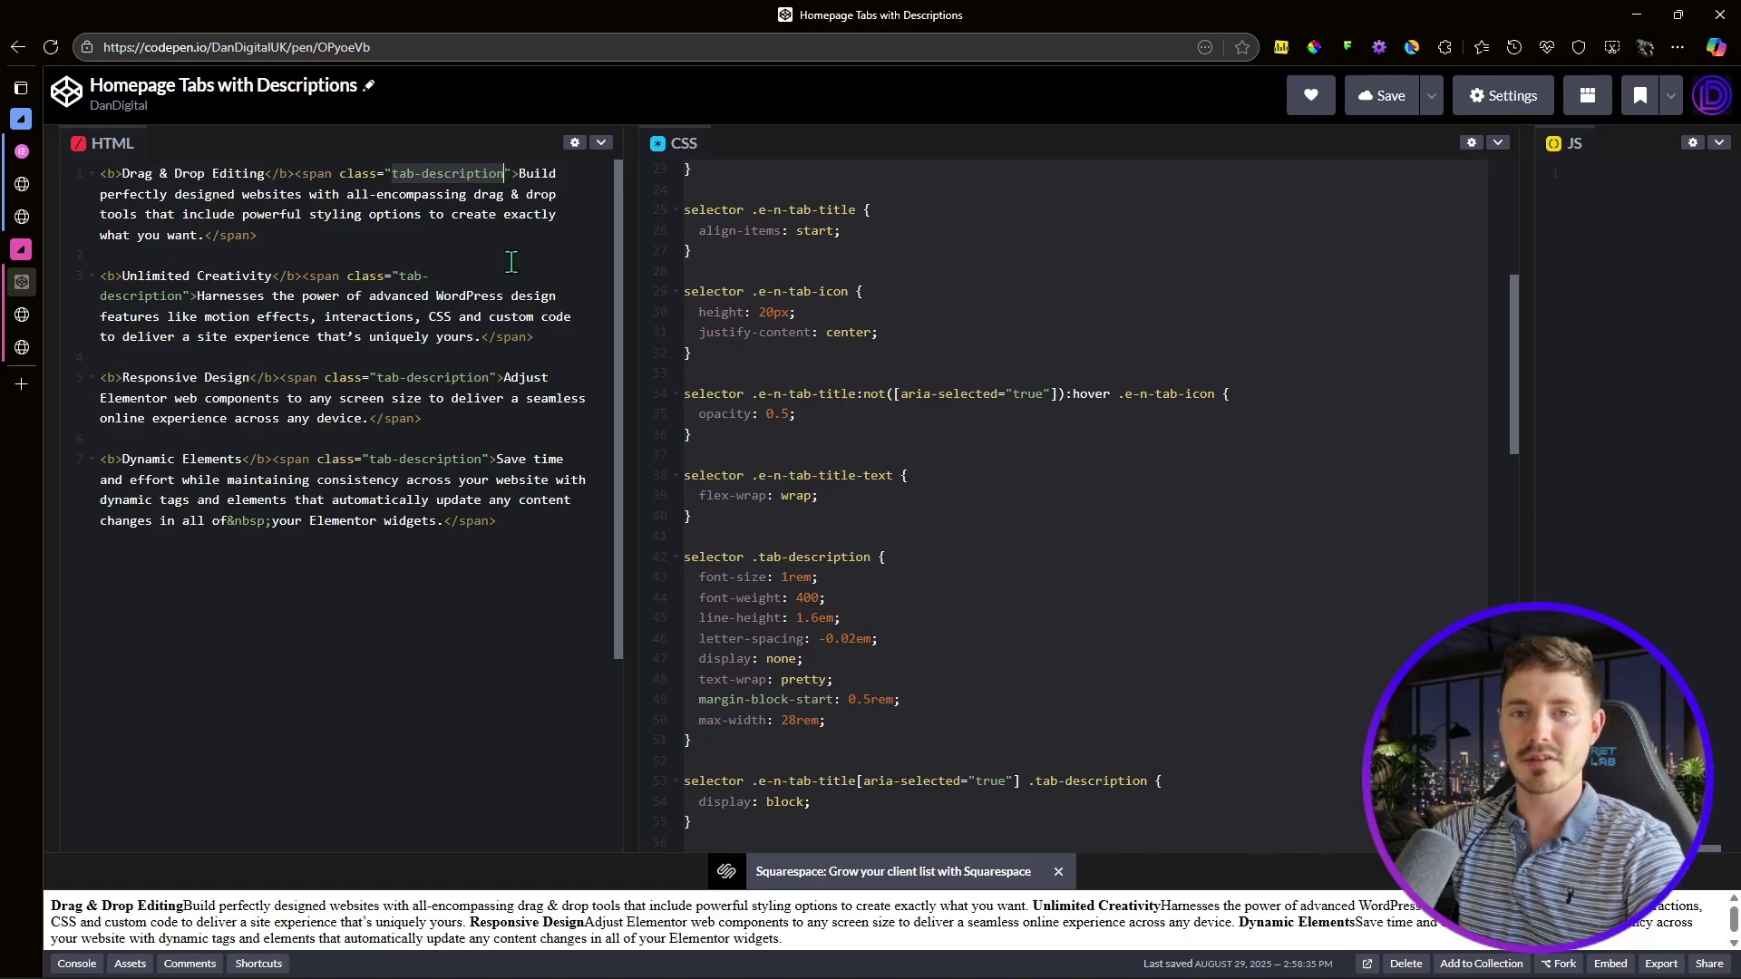
click(525, 235)
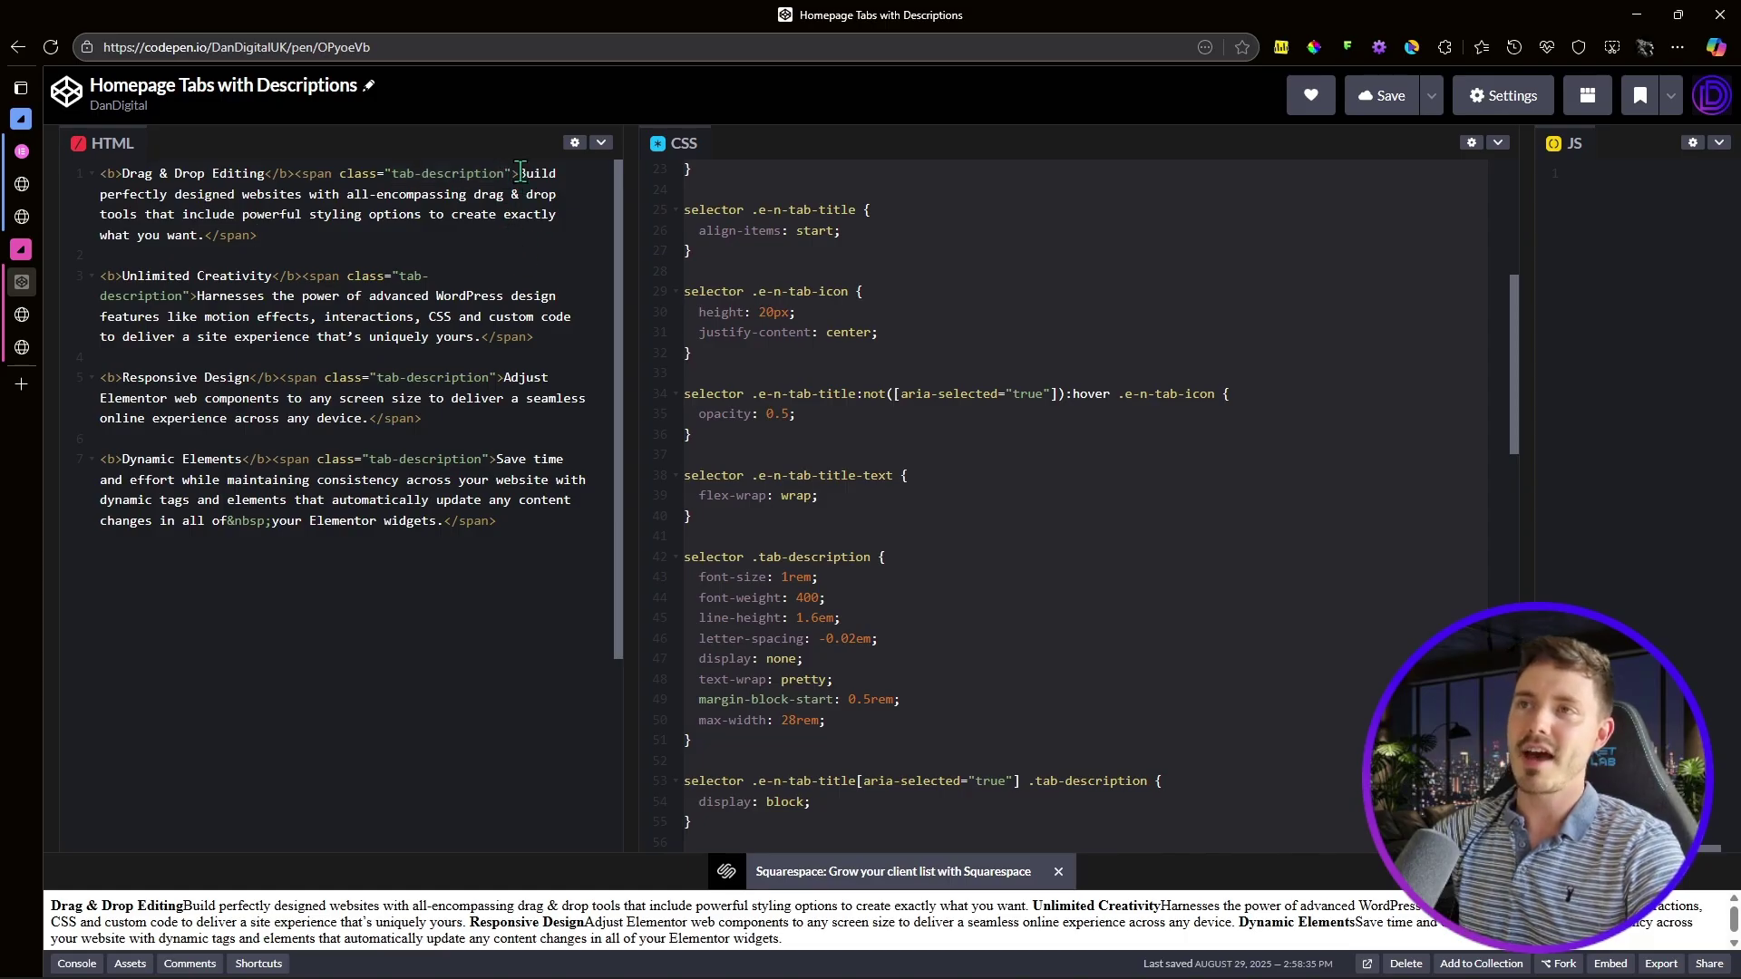
drag(530, 173, 229, 252)
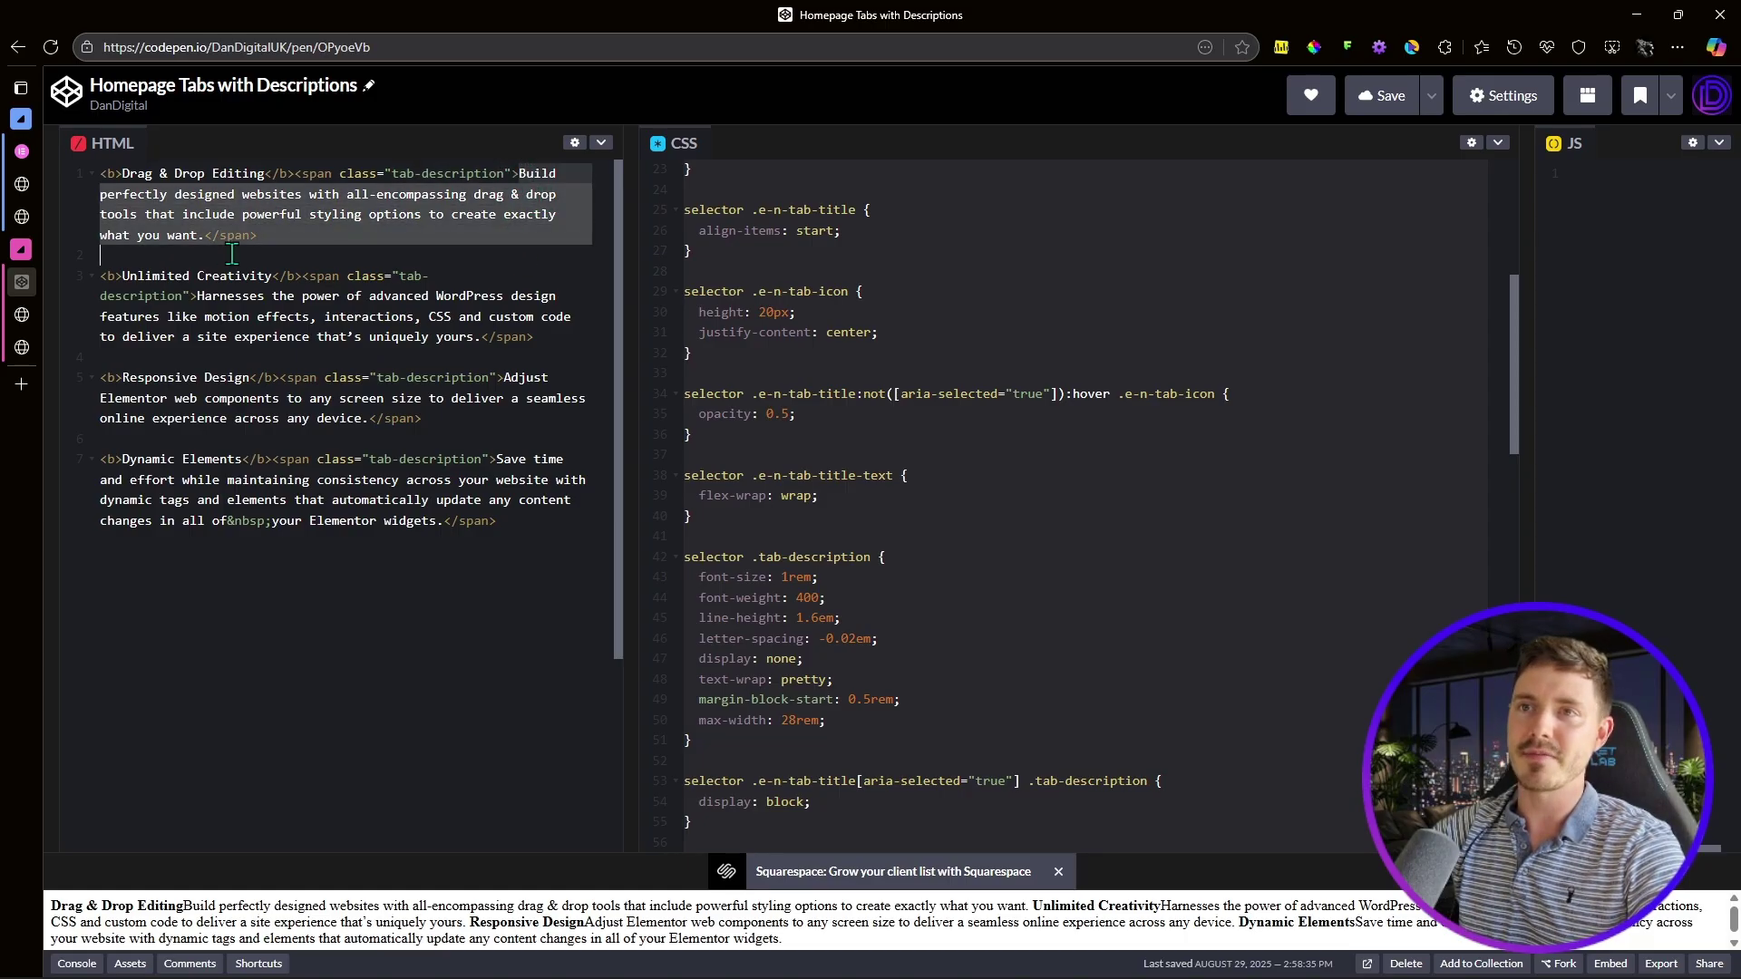
click(288, 248)
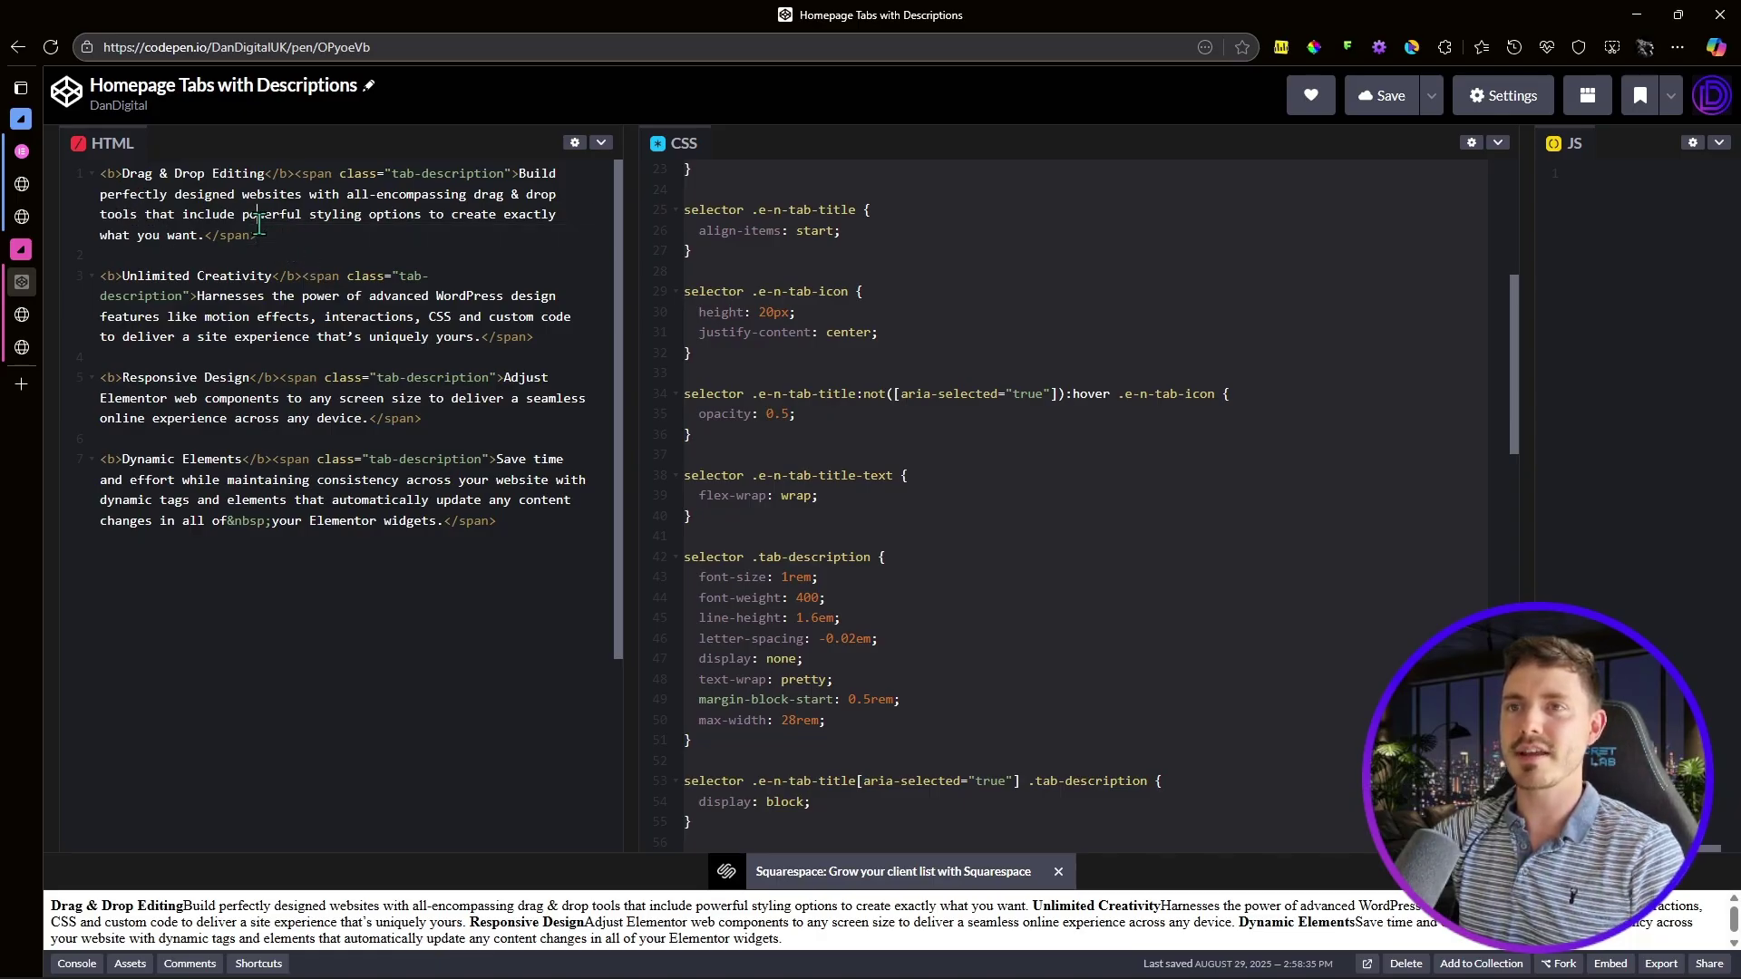
Step: Copy the whole Drag & Drop Editing snippet from CodePen and paste it as the first tab's title in the Tabs Build editor
triple_click(259, 227)
drag(267, 236, 91, 175)
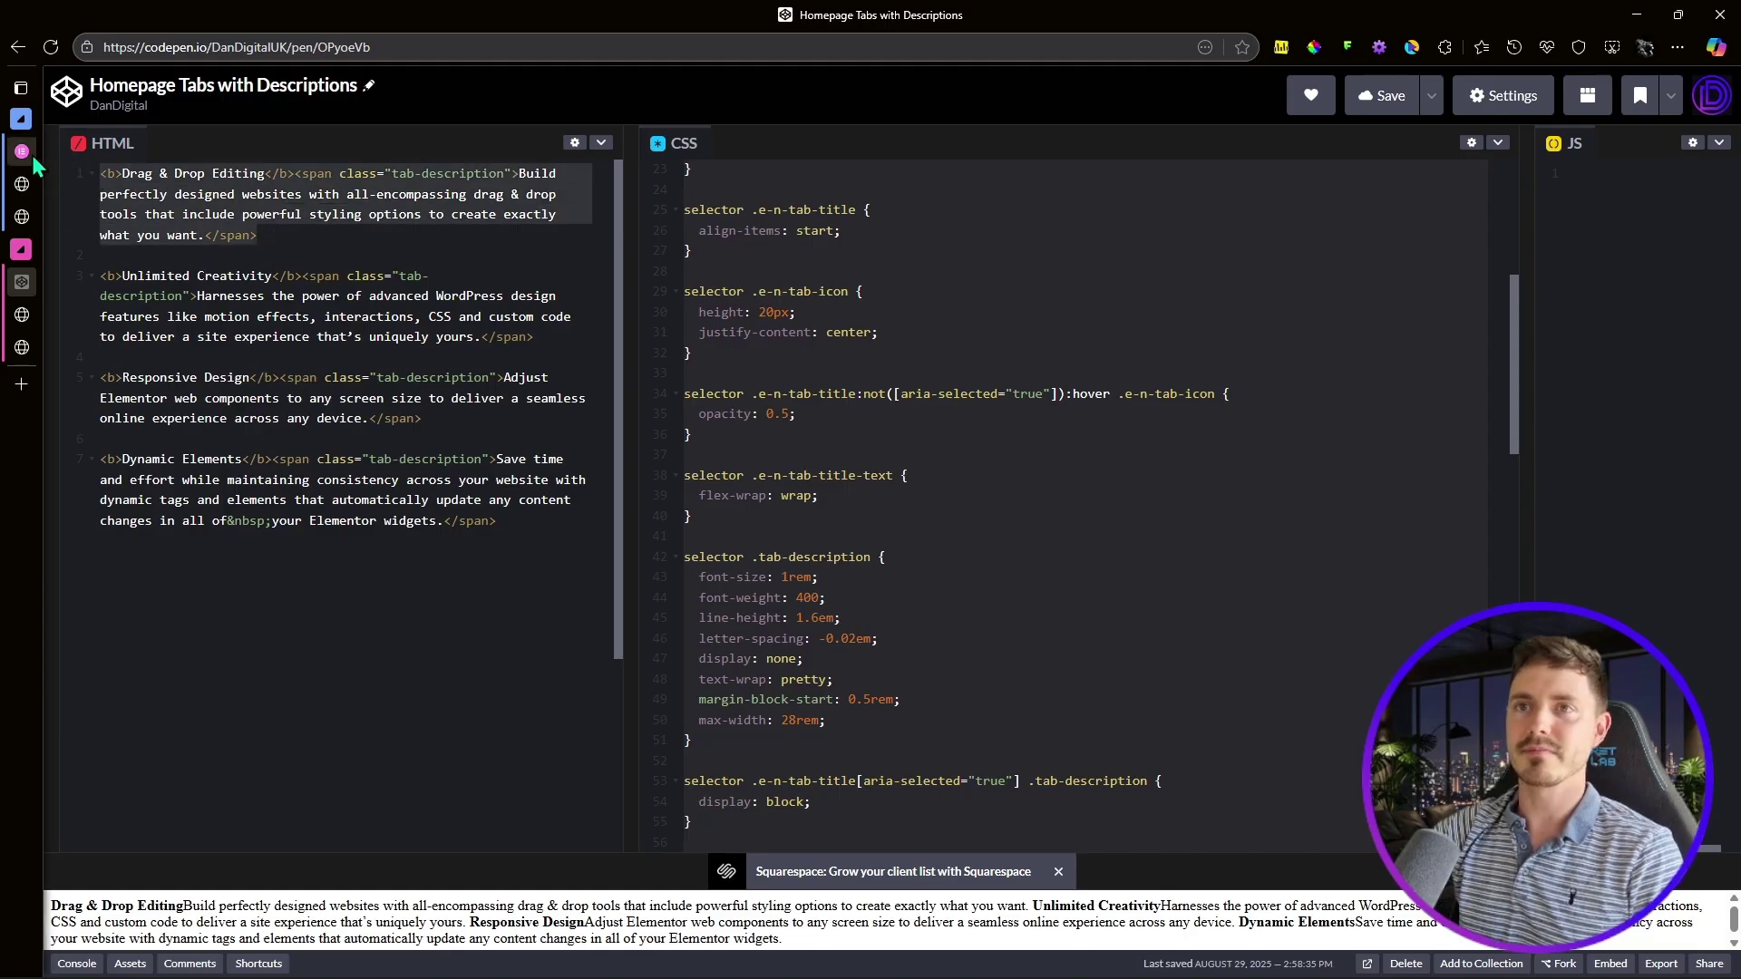
mouse_move(38, 253)
click(105, 314)
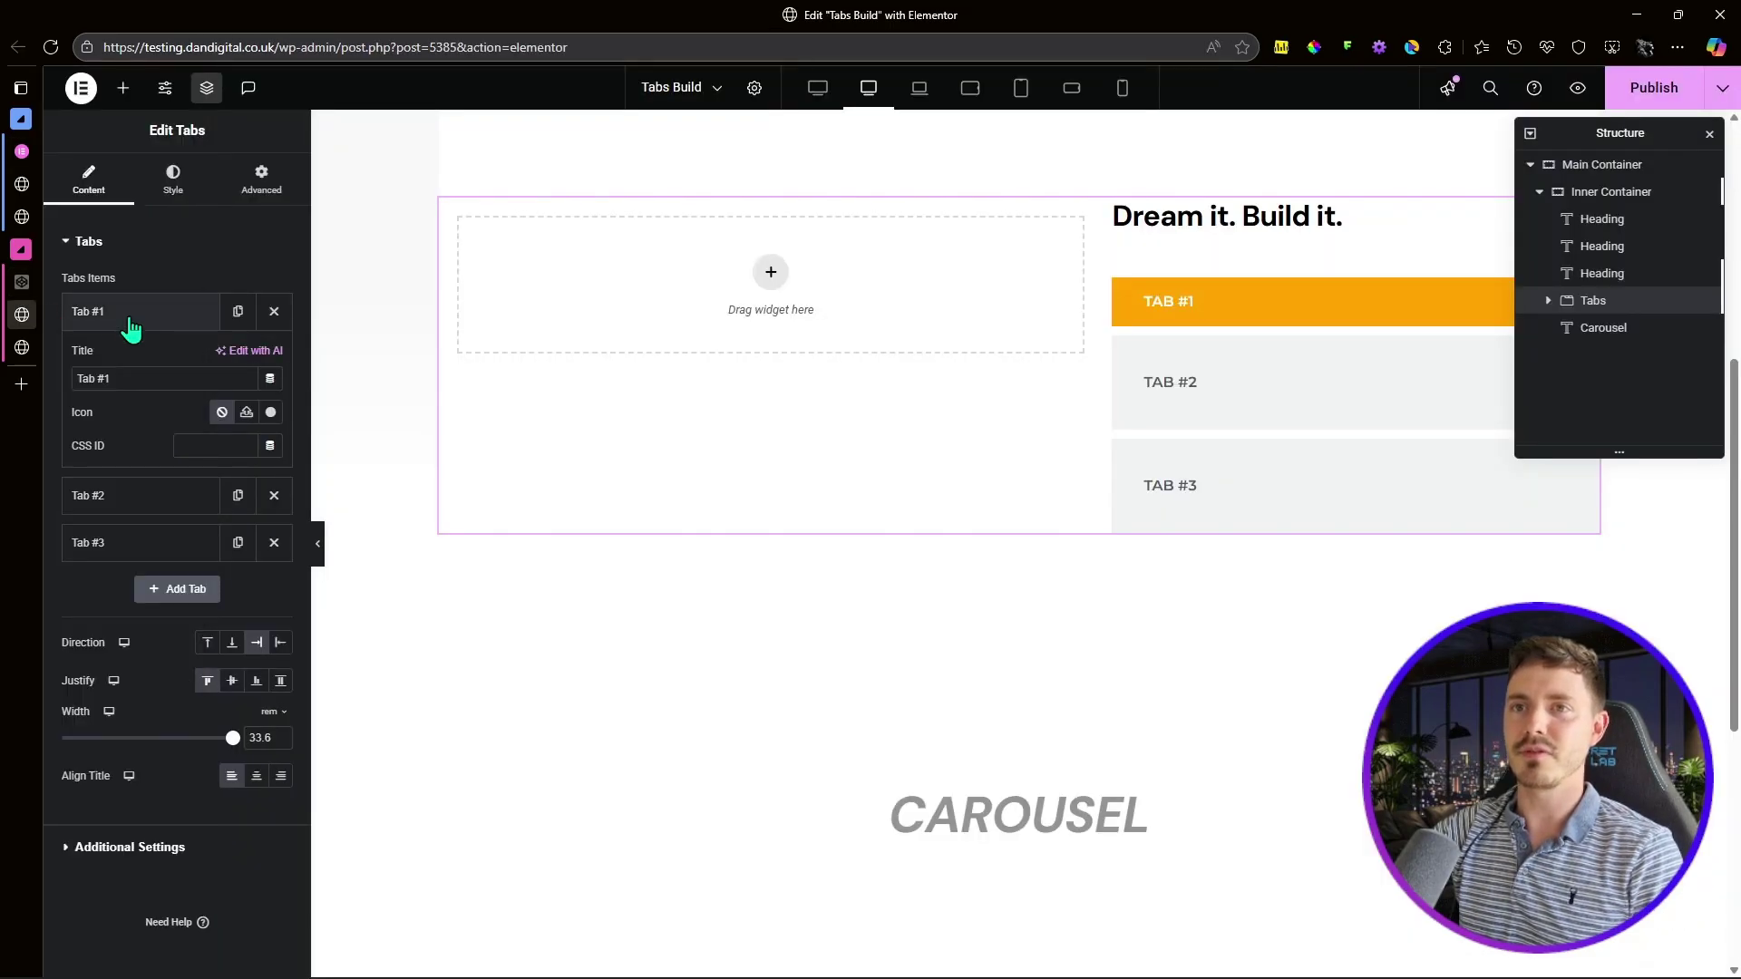
text(Drag & Drop Editing<span>Build perfectly designed websites with all-encompassing drag & drop tools that include powerful styling options to create exactly what you want.</span>)
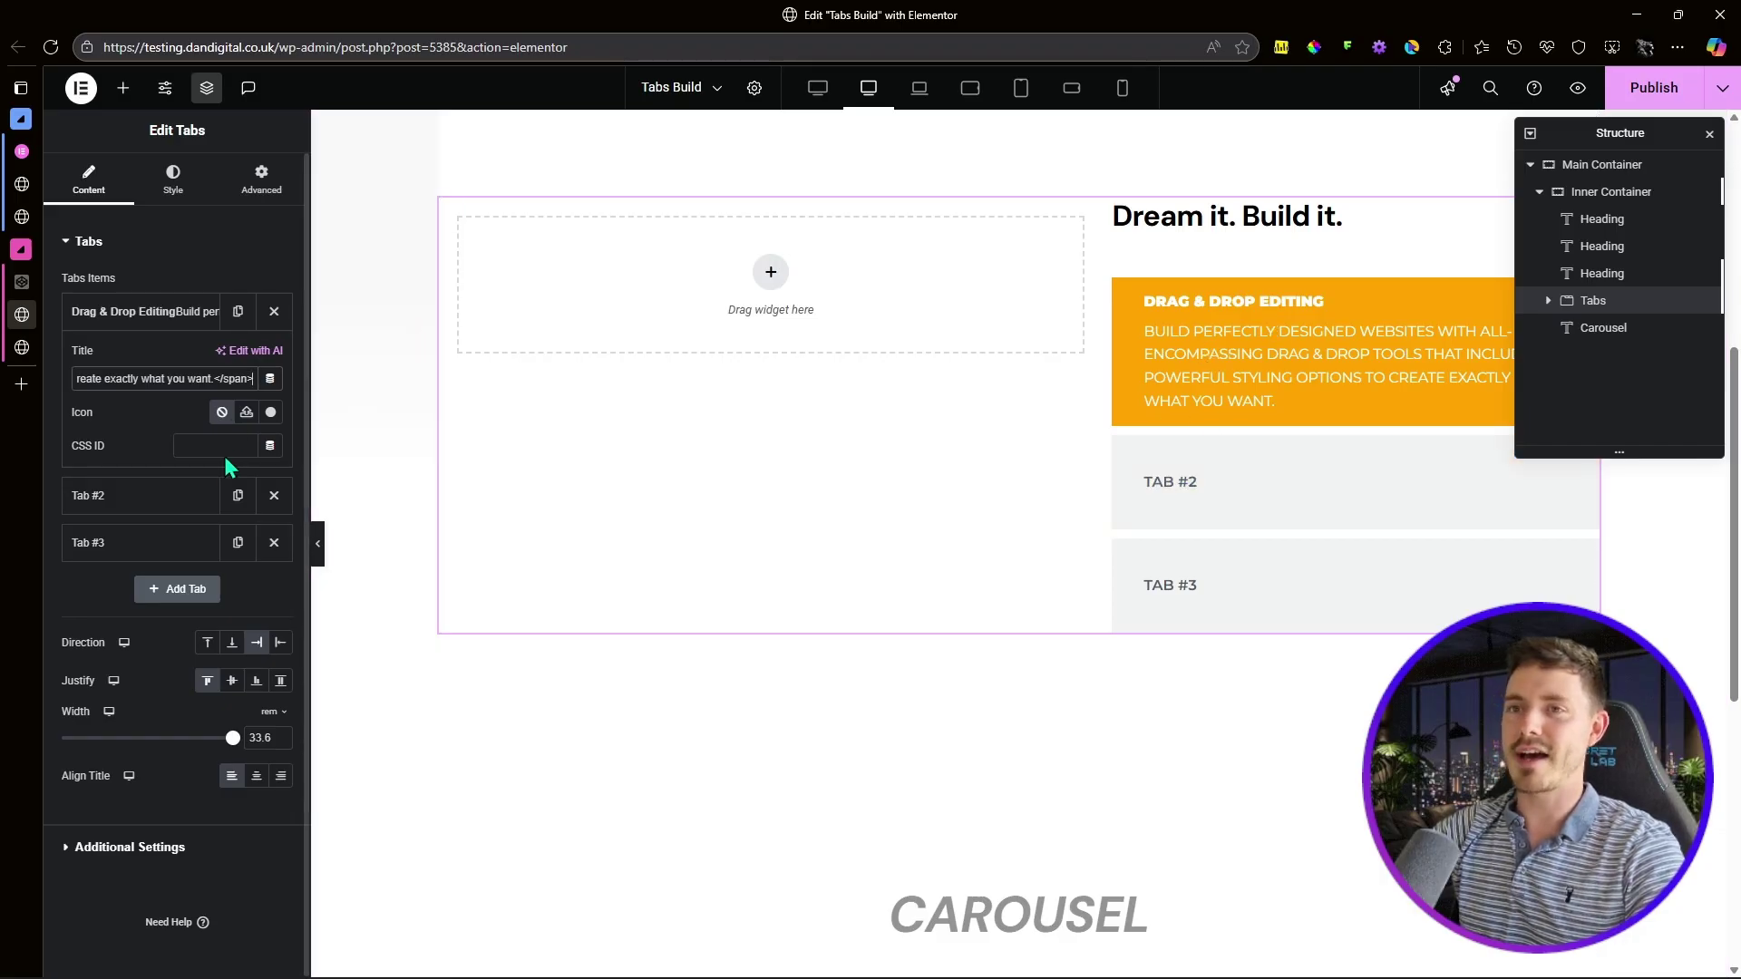
Step: Insert svg-image-19 from the media library as the first tab's icon
click(244, 416)
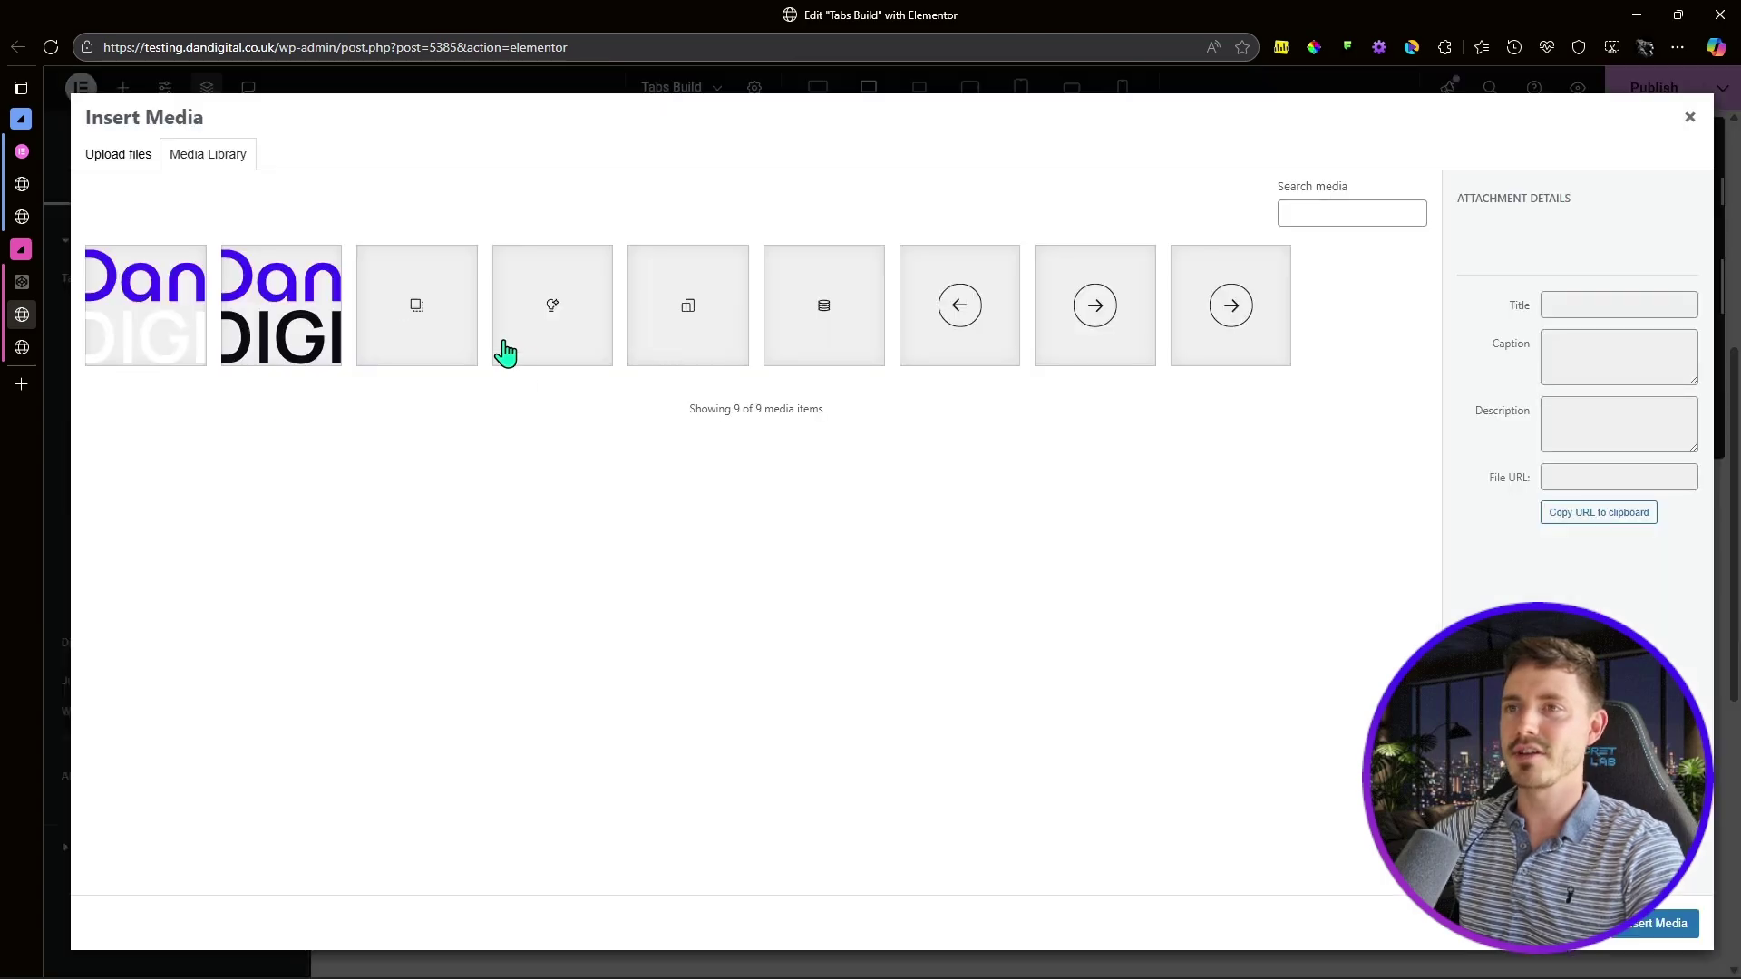
click(434, 315)
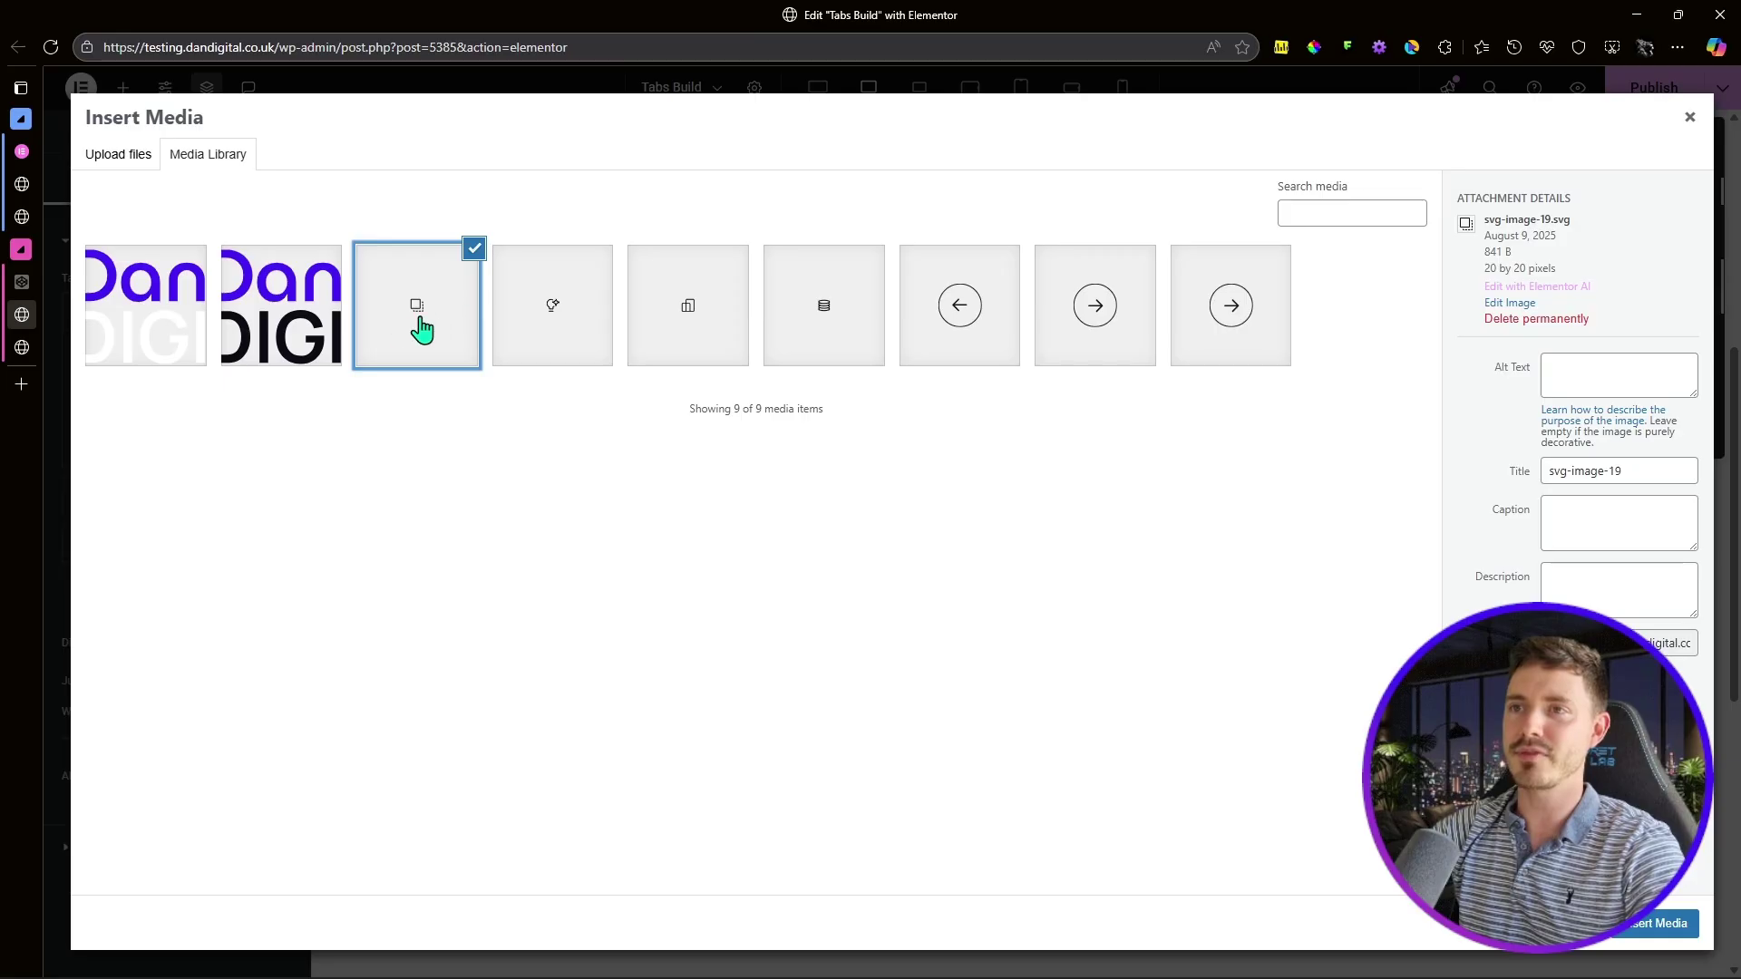
click(1642, 925)
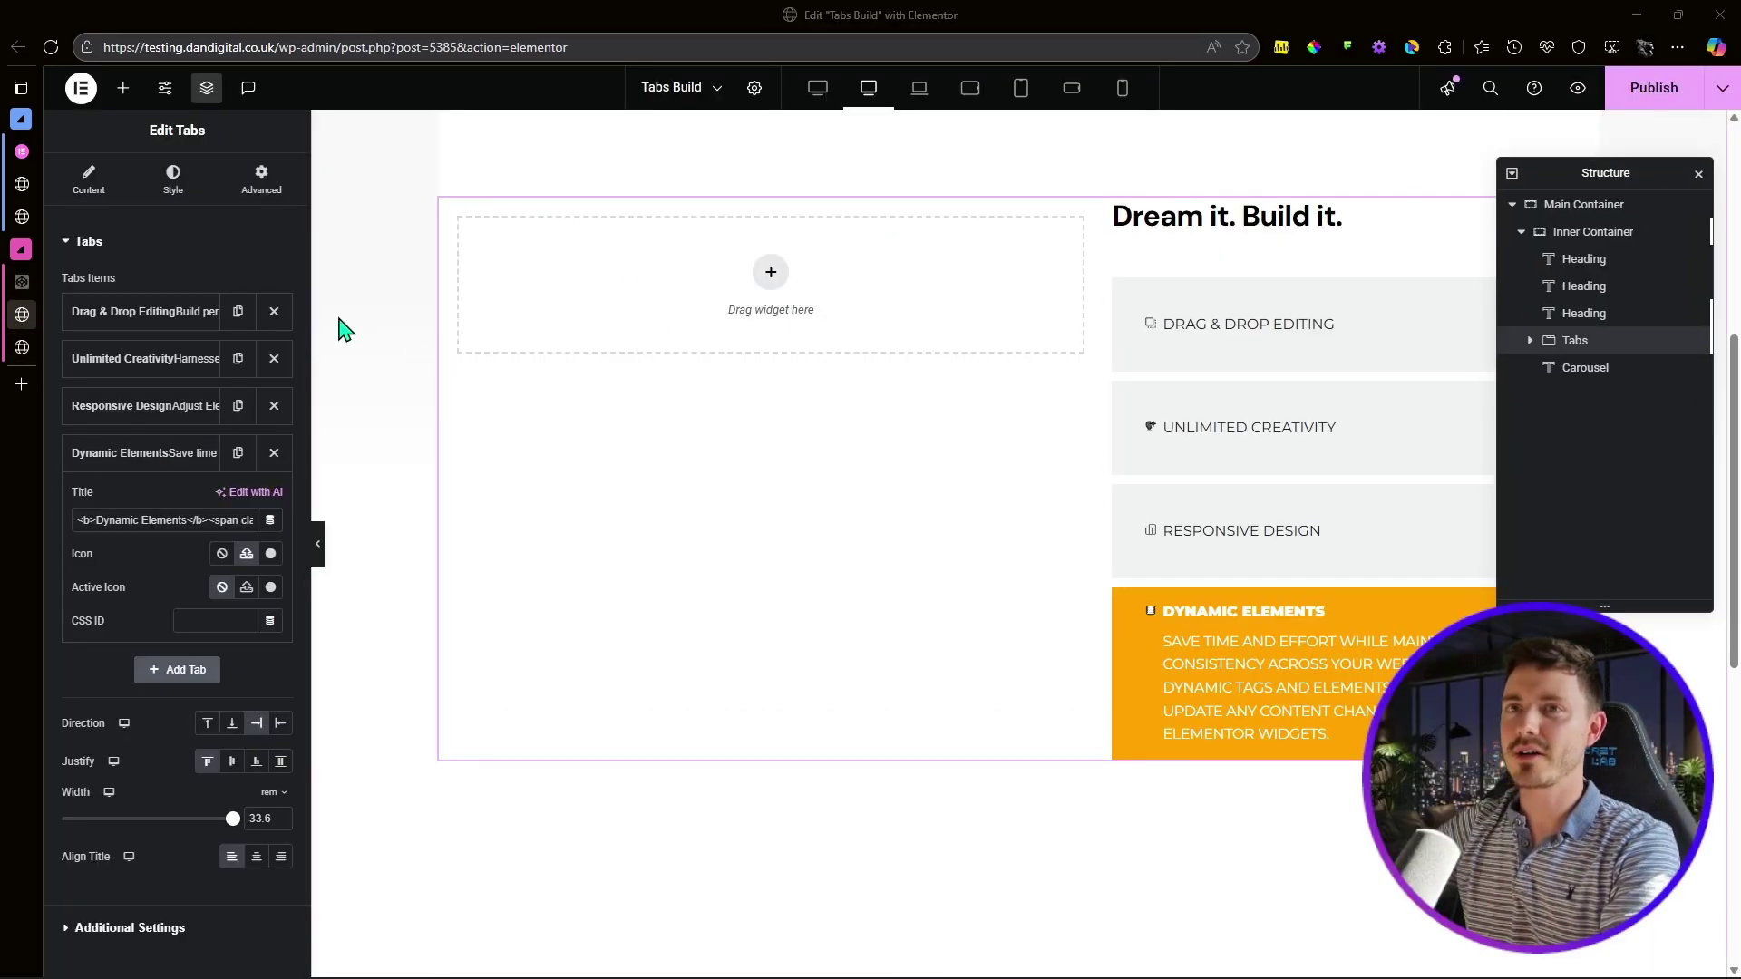
Step: Switch between the tabs on the canvas, including Drag & Drop Editing and Unlimited Creativity, to check their descriptions
click(1333, 560)
click(1297, 358)
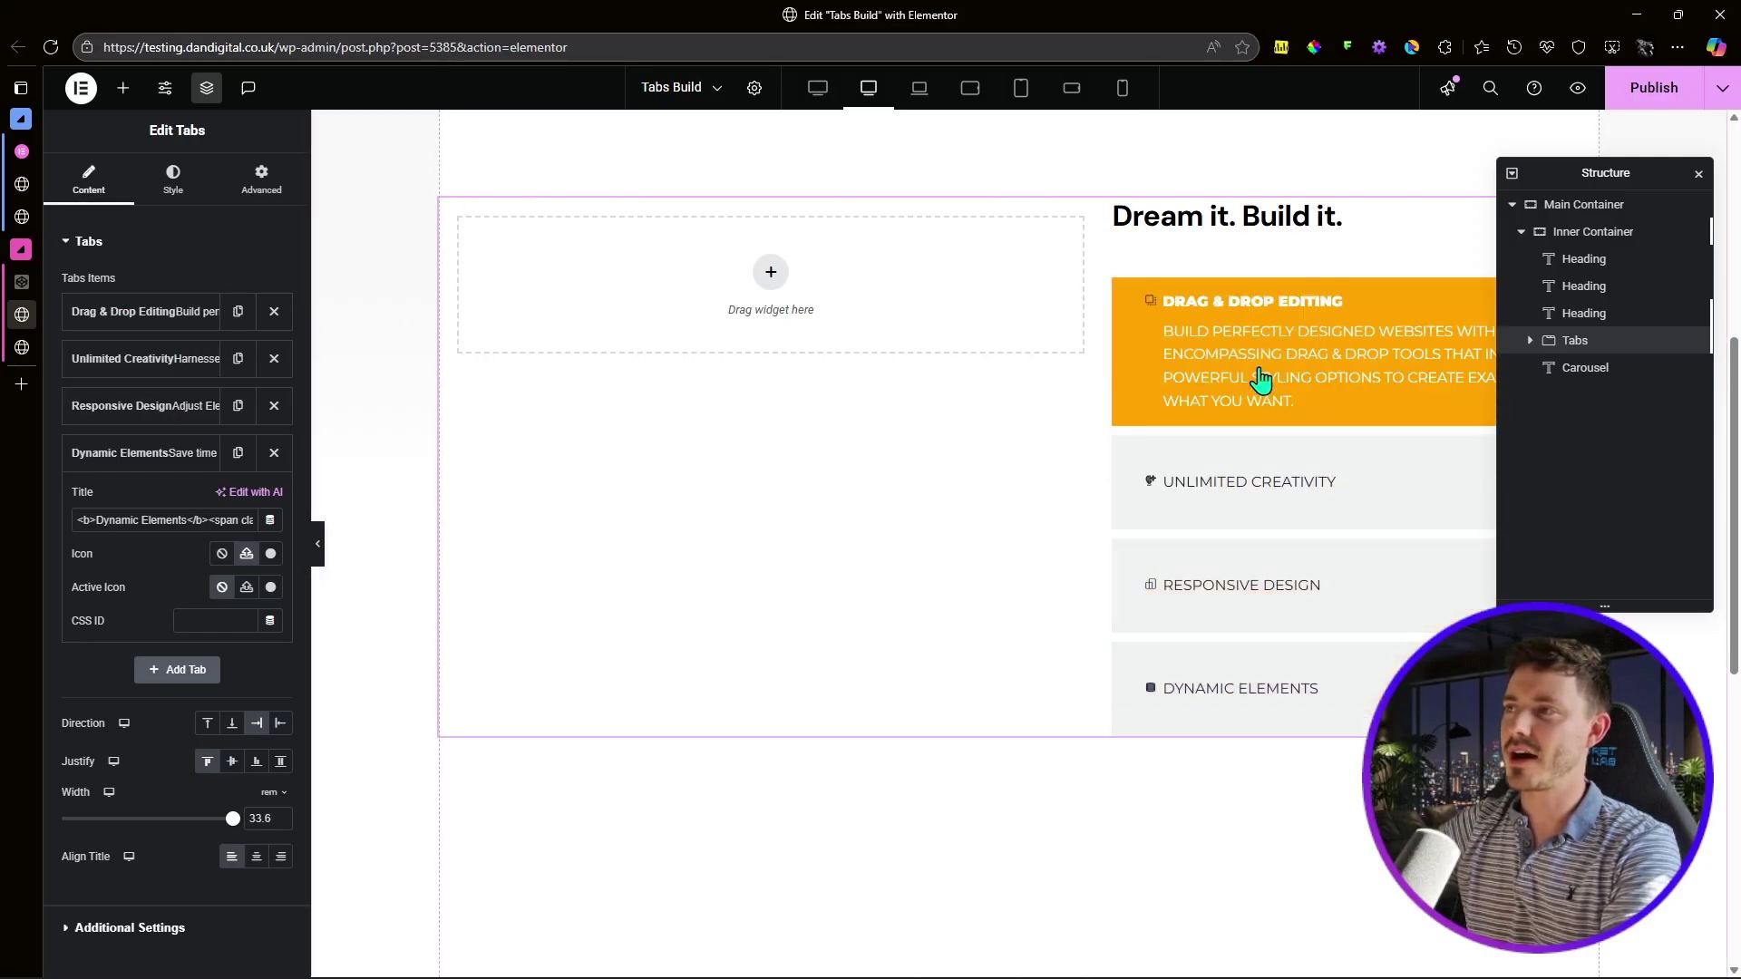
click(1286, 497)
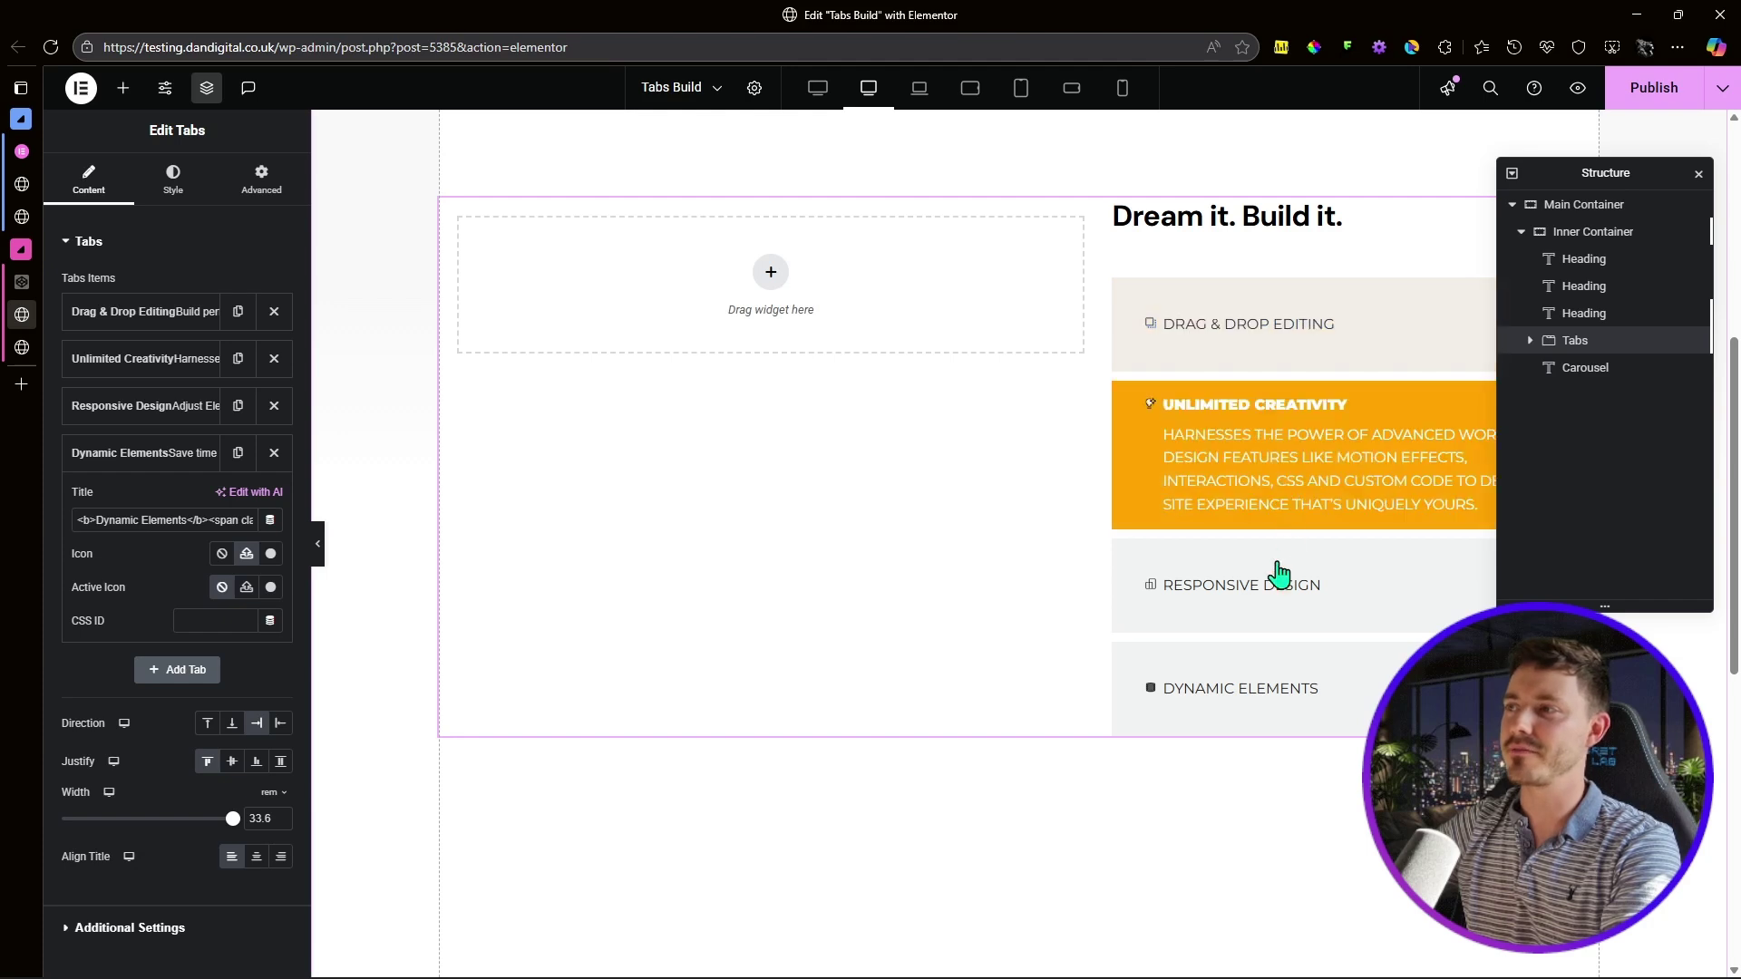
Step: In the Tabs widget's styling, set the gap between tabs to 0 px and the distance from content to 3.5 rem
click(197, 190)
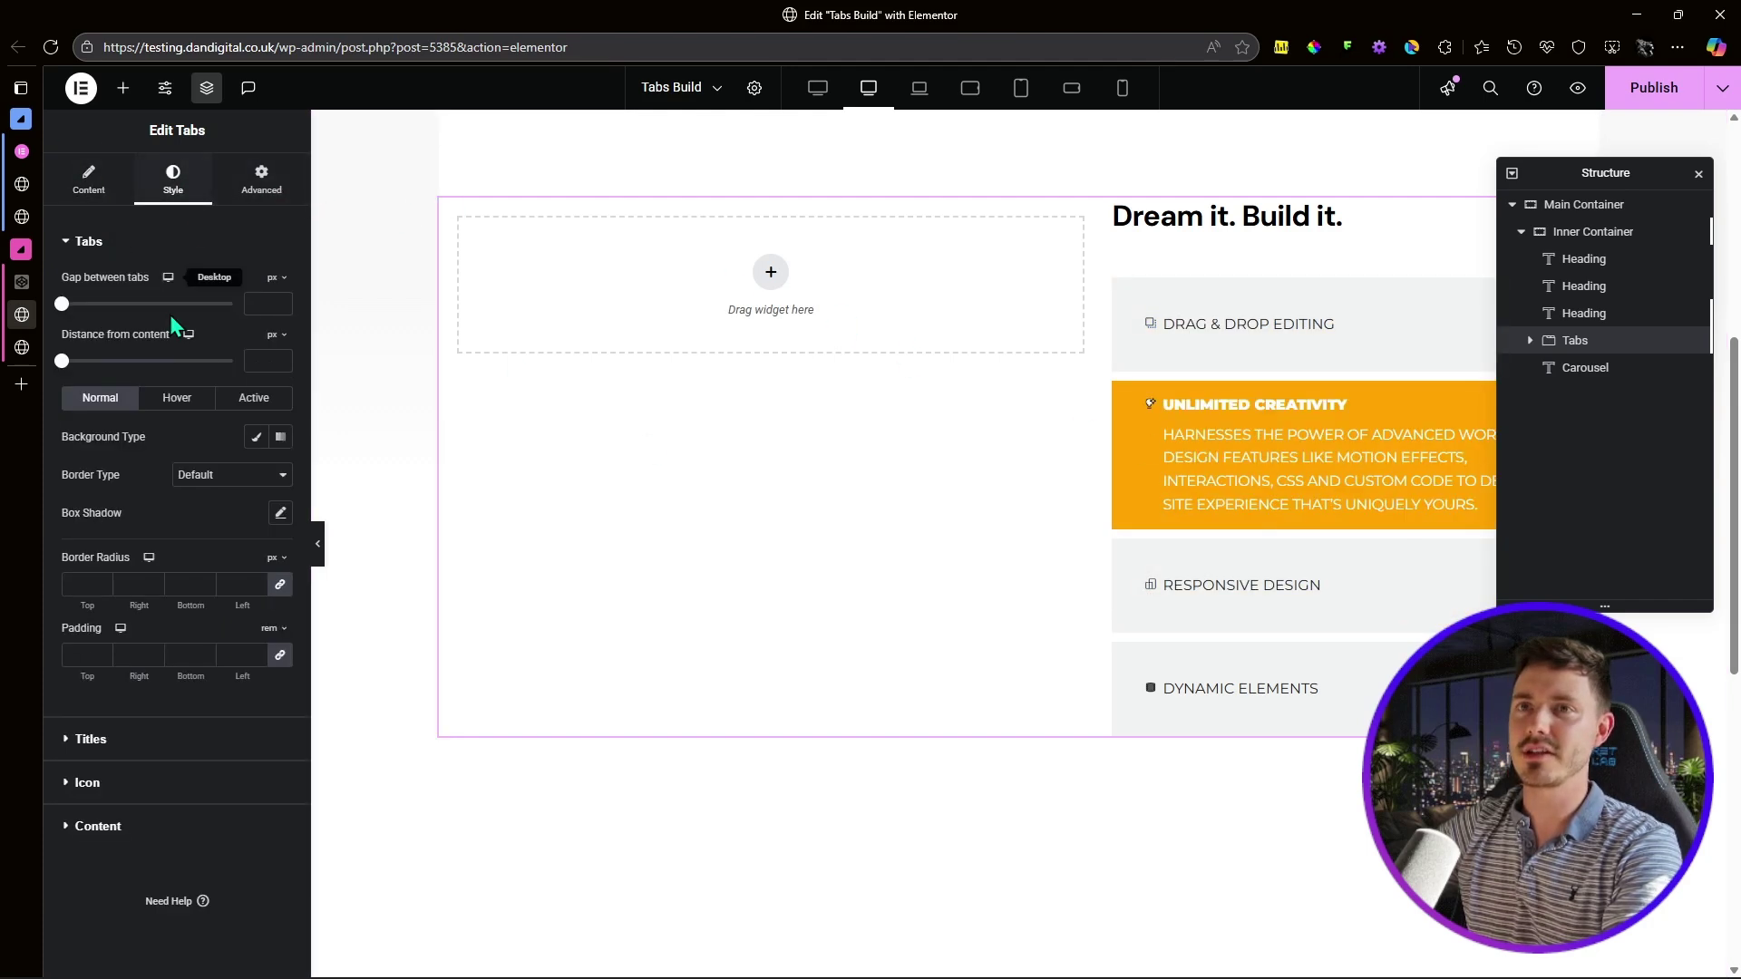
click(256, 312)
text(0)
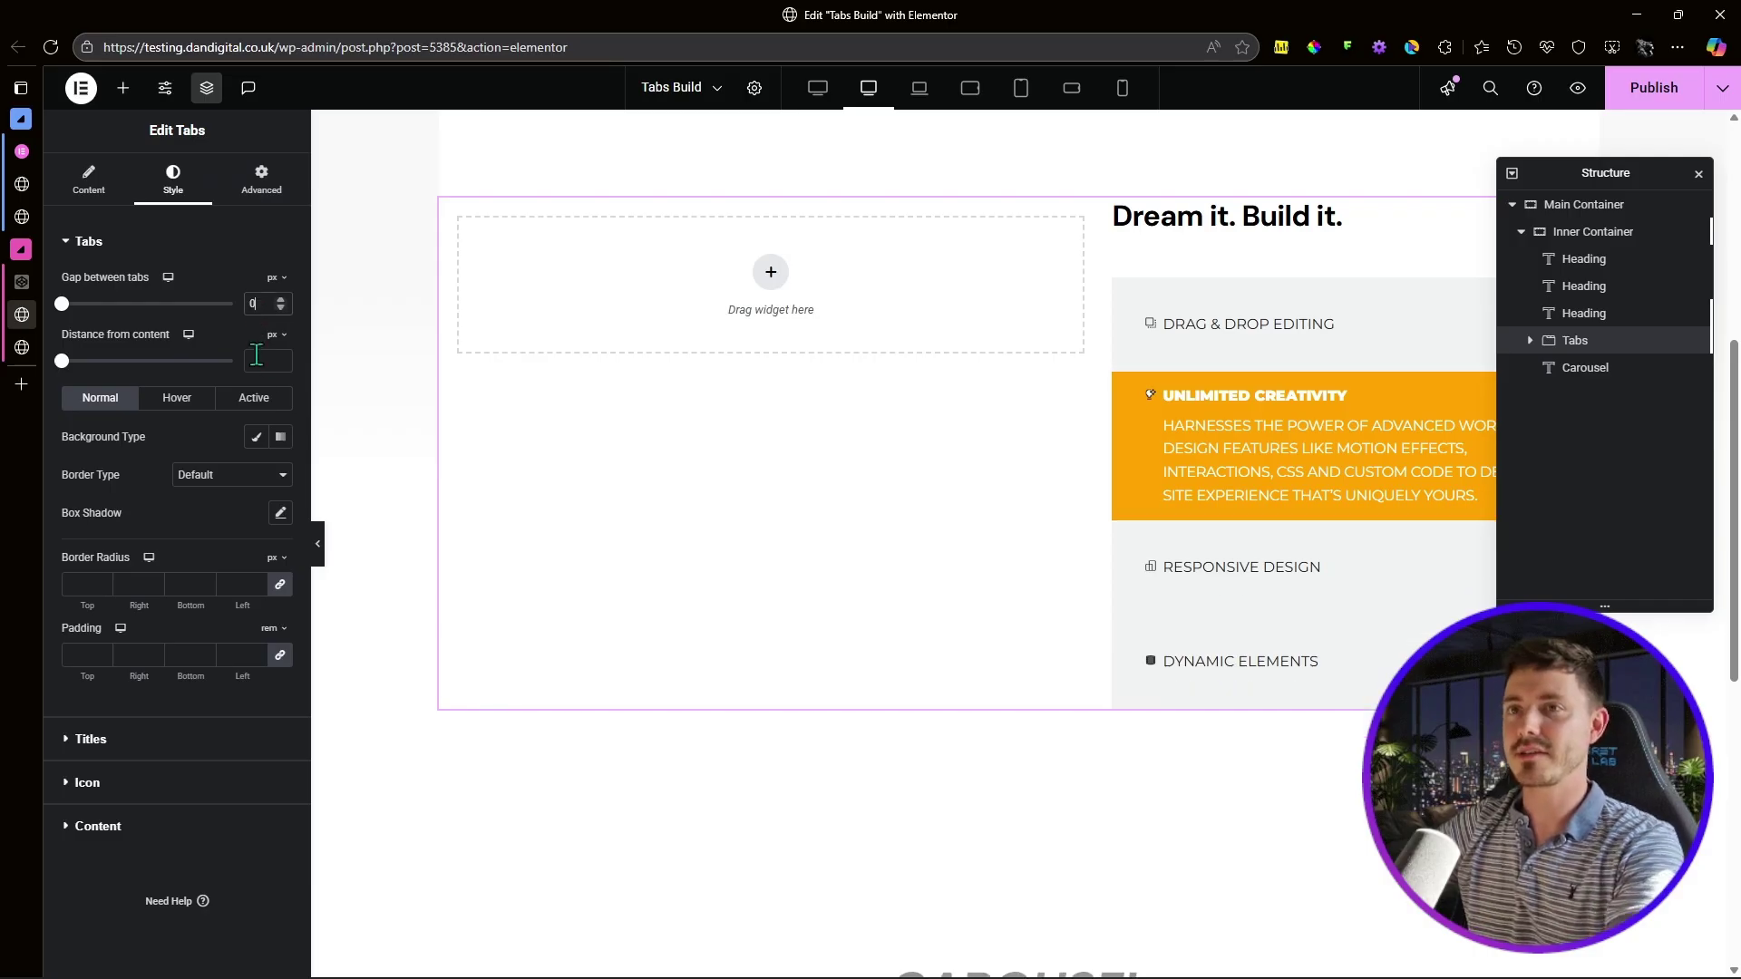
click(272, 337)
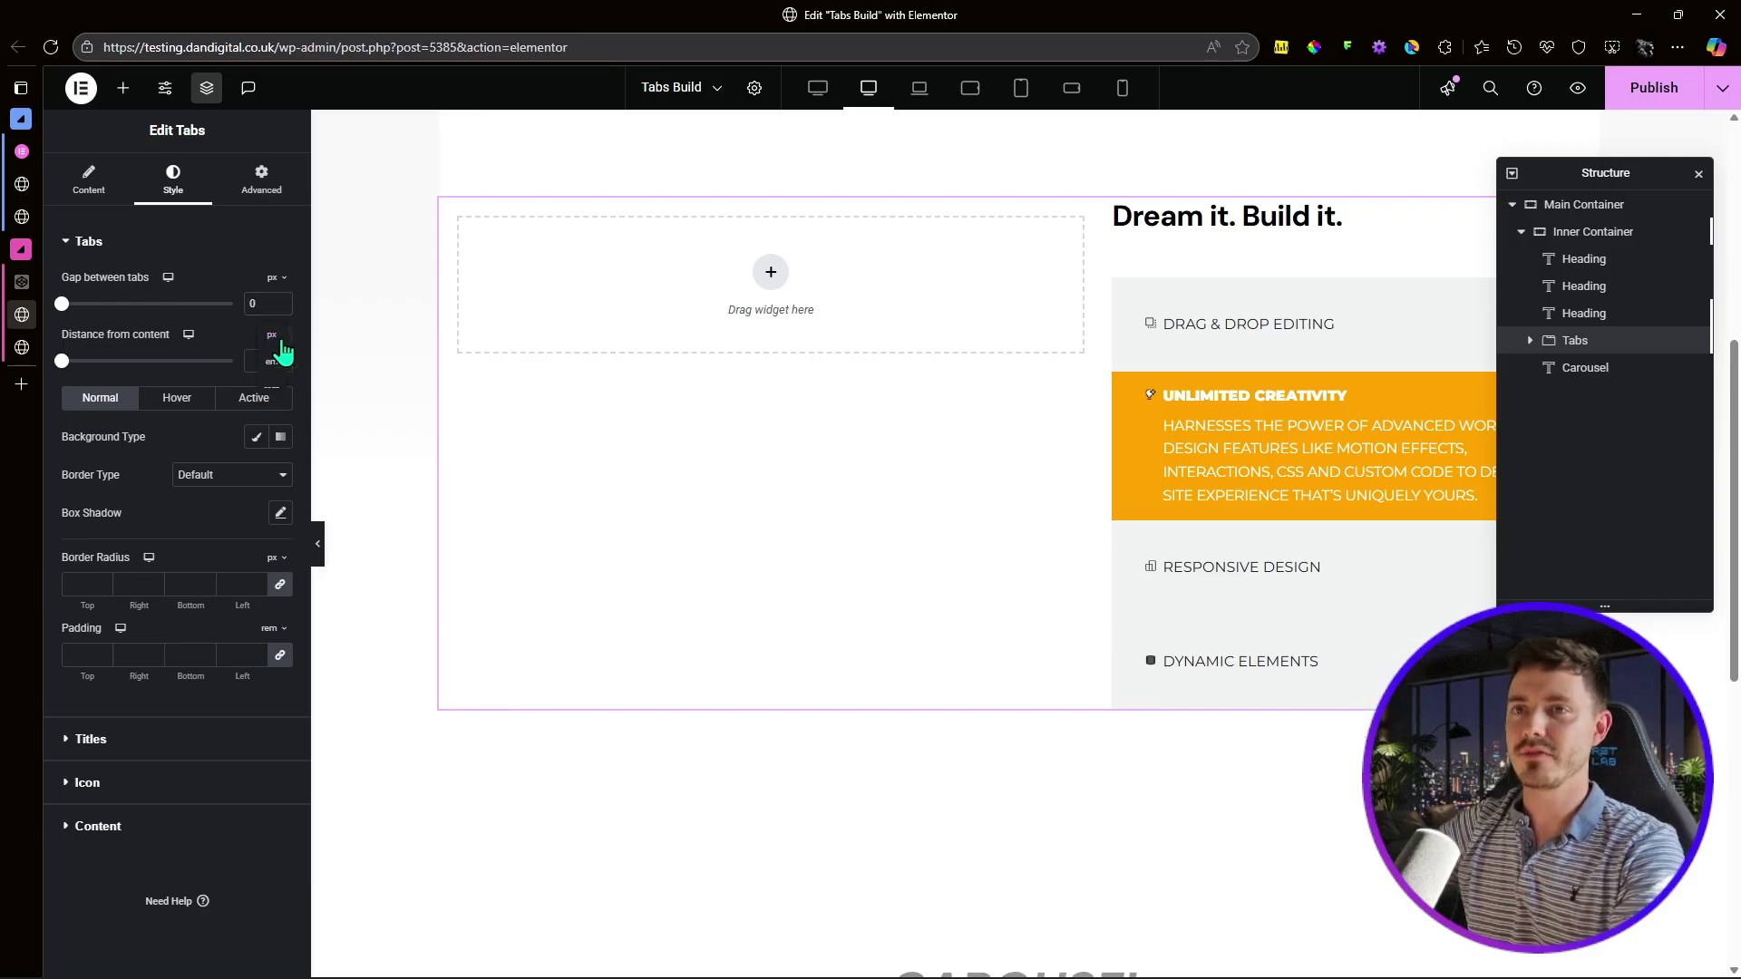
click(273, 391)
click(254, 360)
text(3)
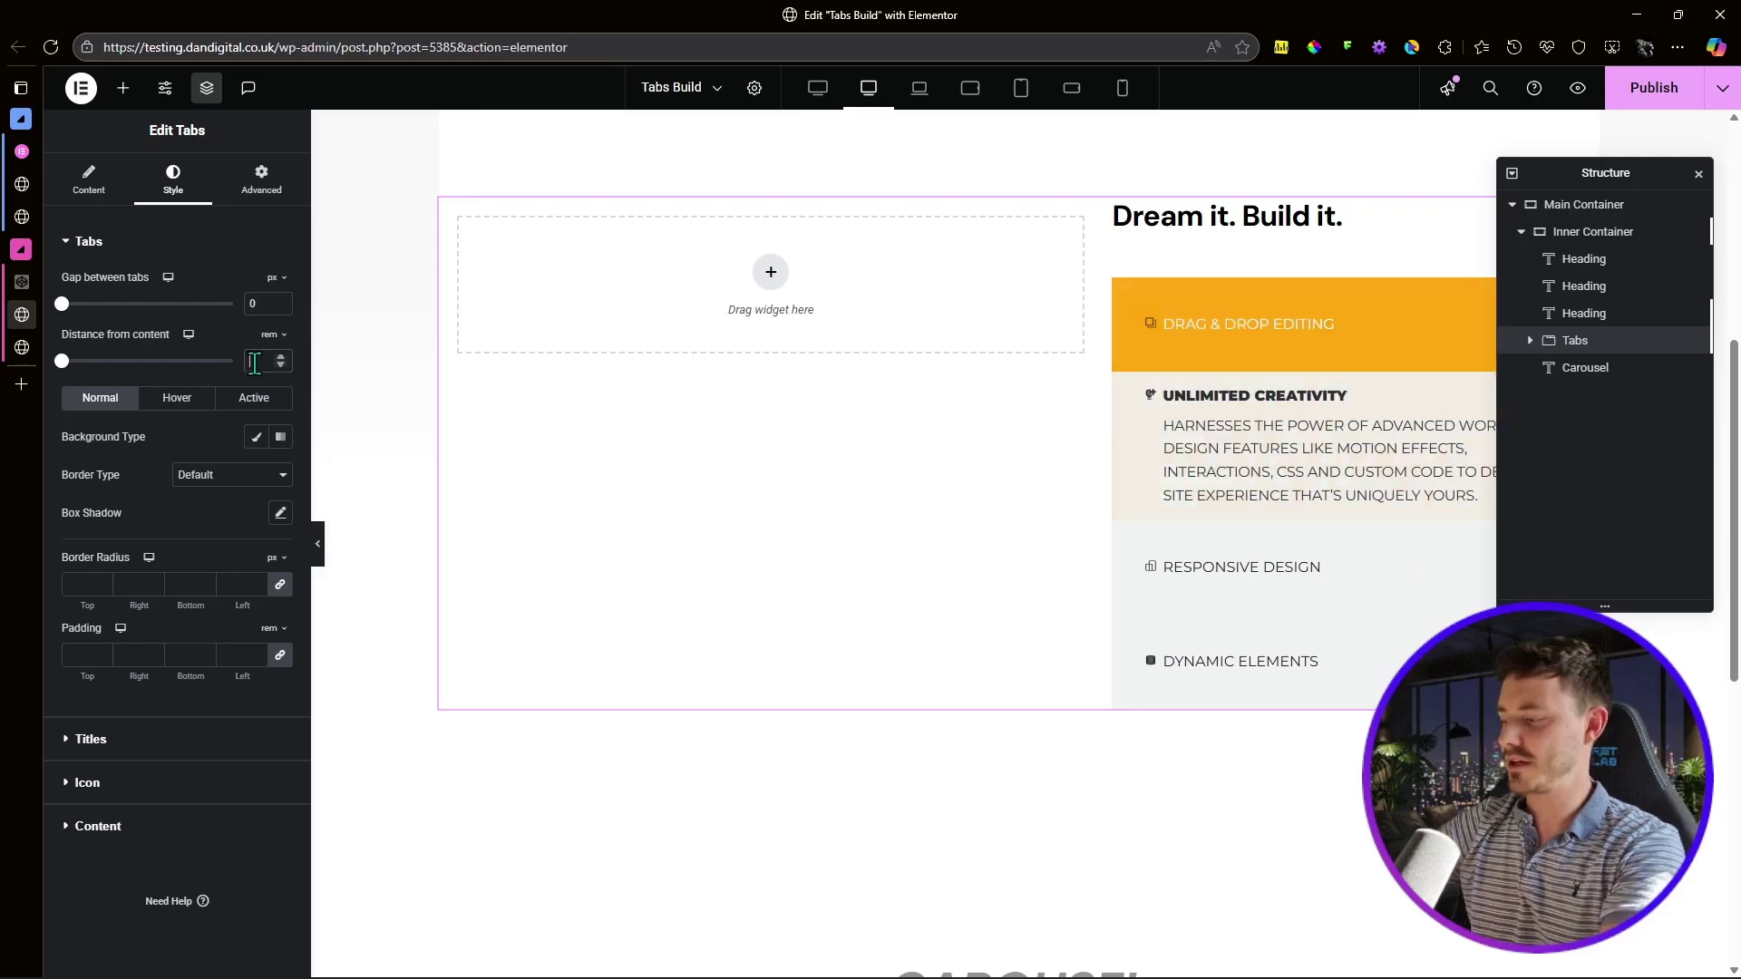
text(.5)
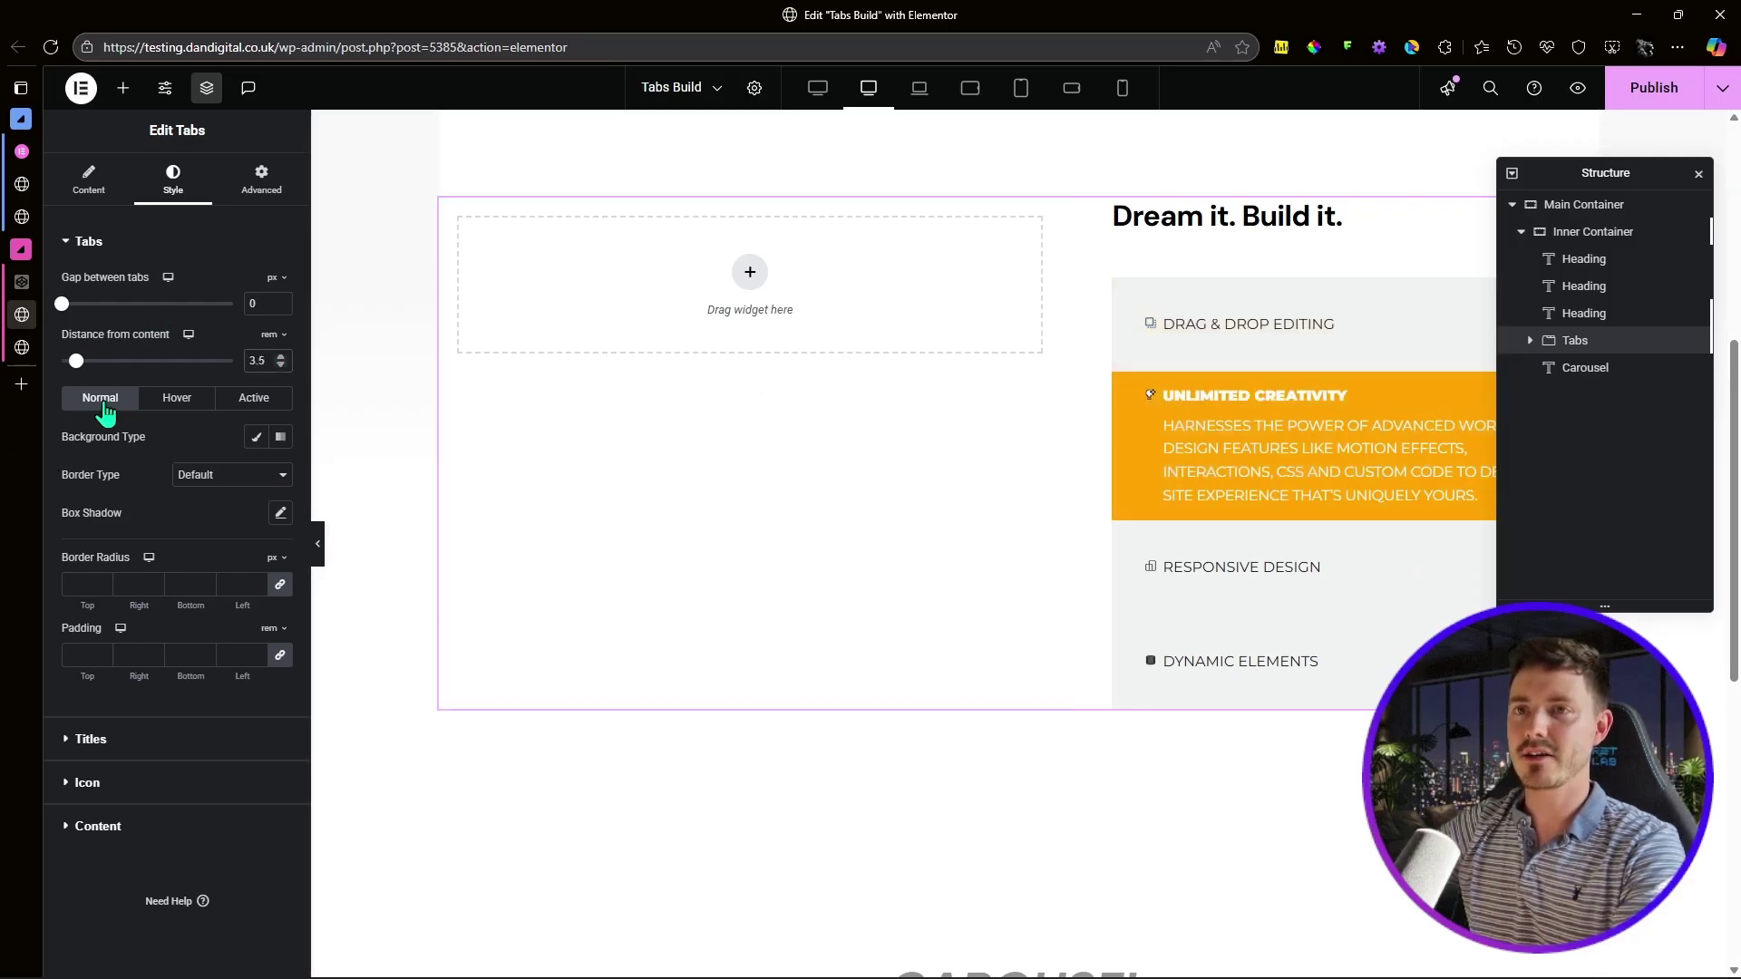
Step: Give the tabs' normal state a classic background in the global Transparent color and set its border type to None
click(249, 443)
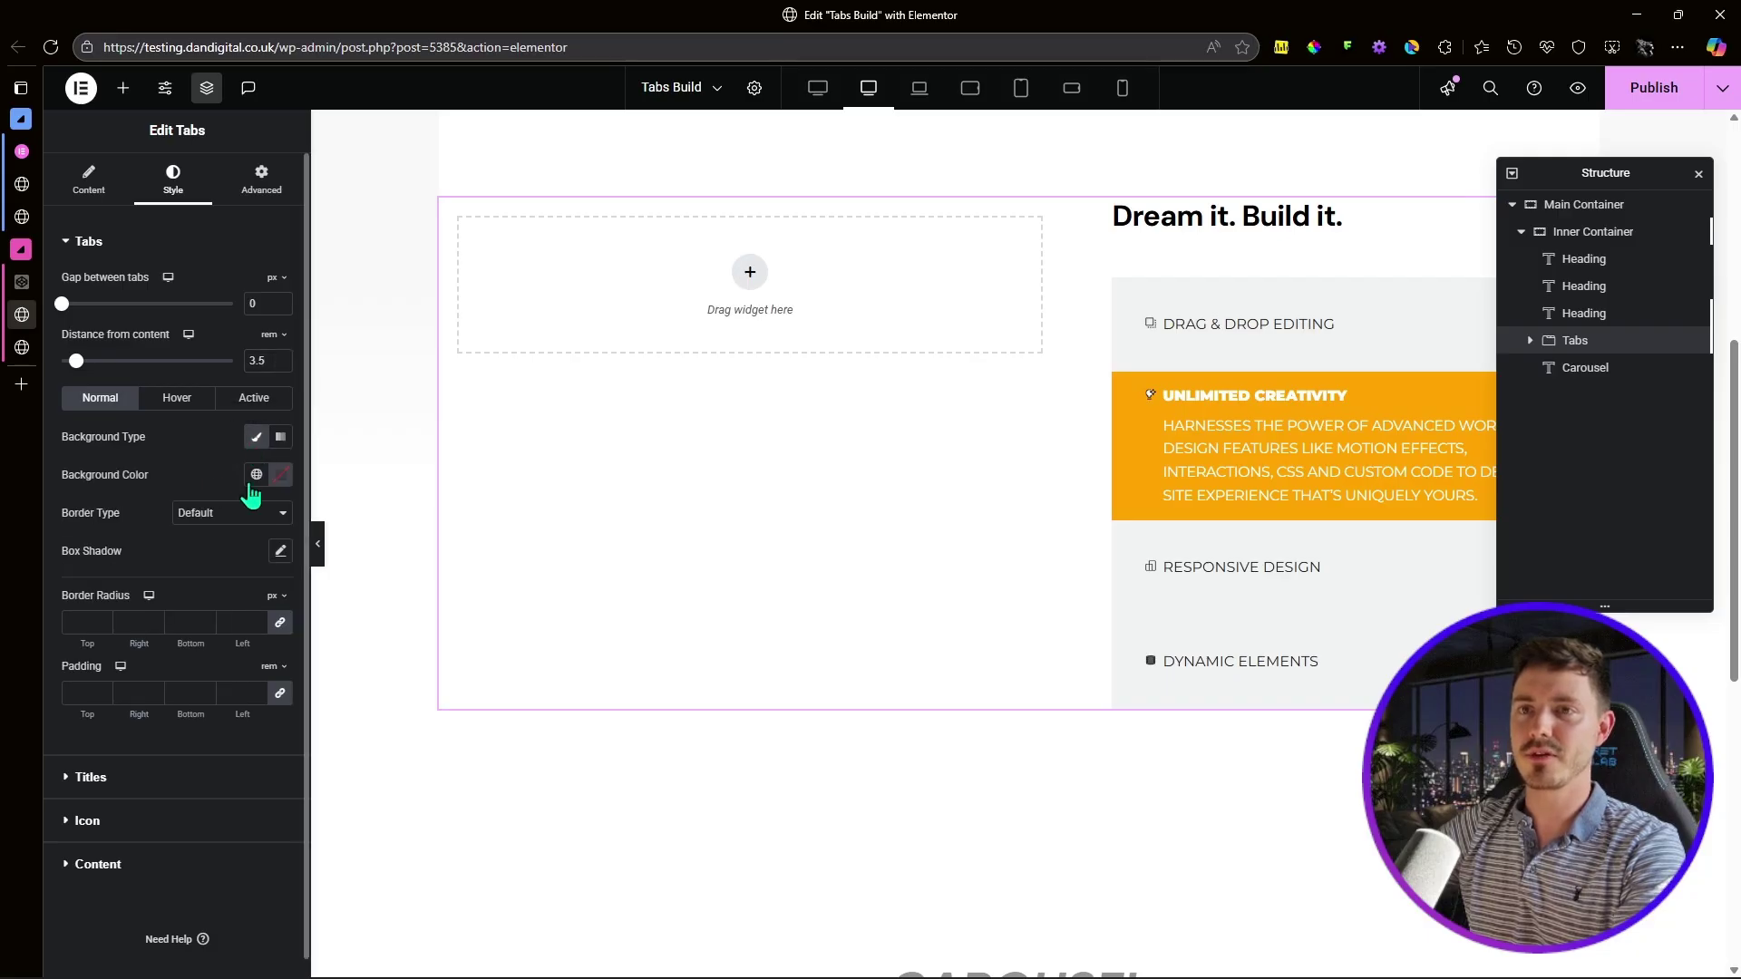
click(255, 479)
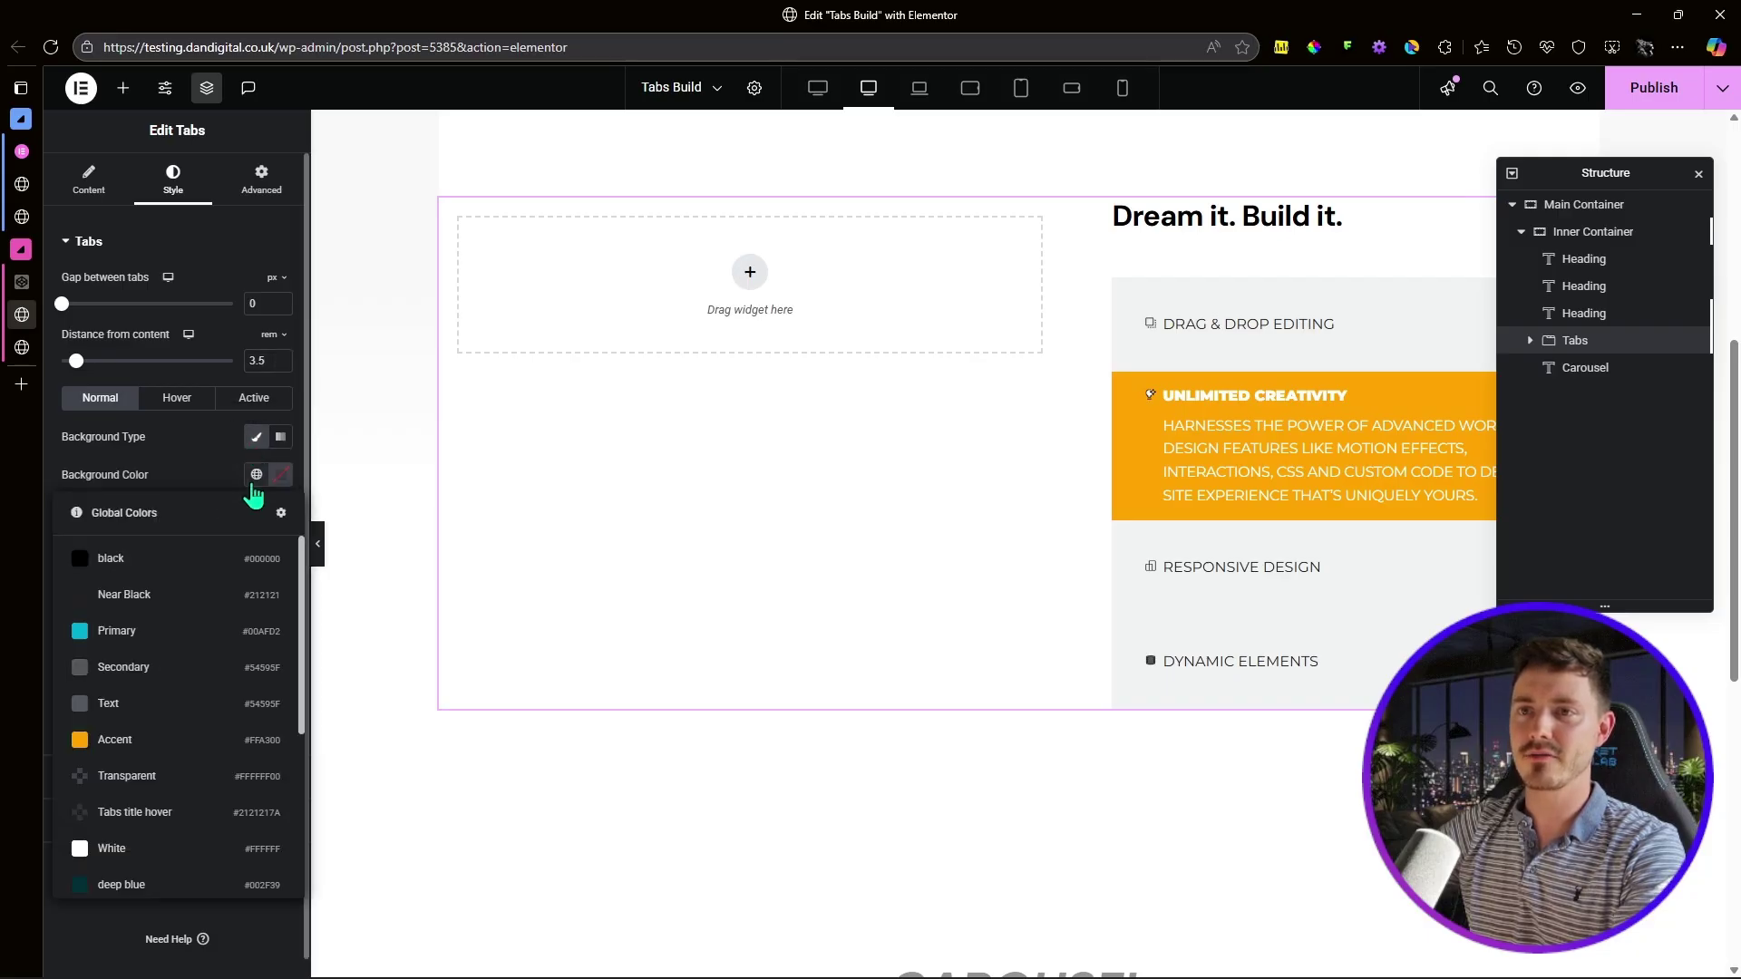
click(154, 773)
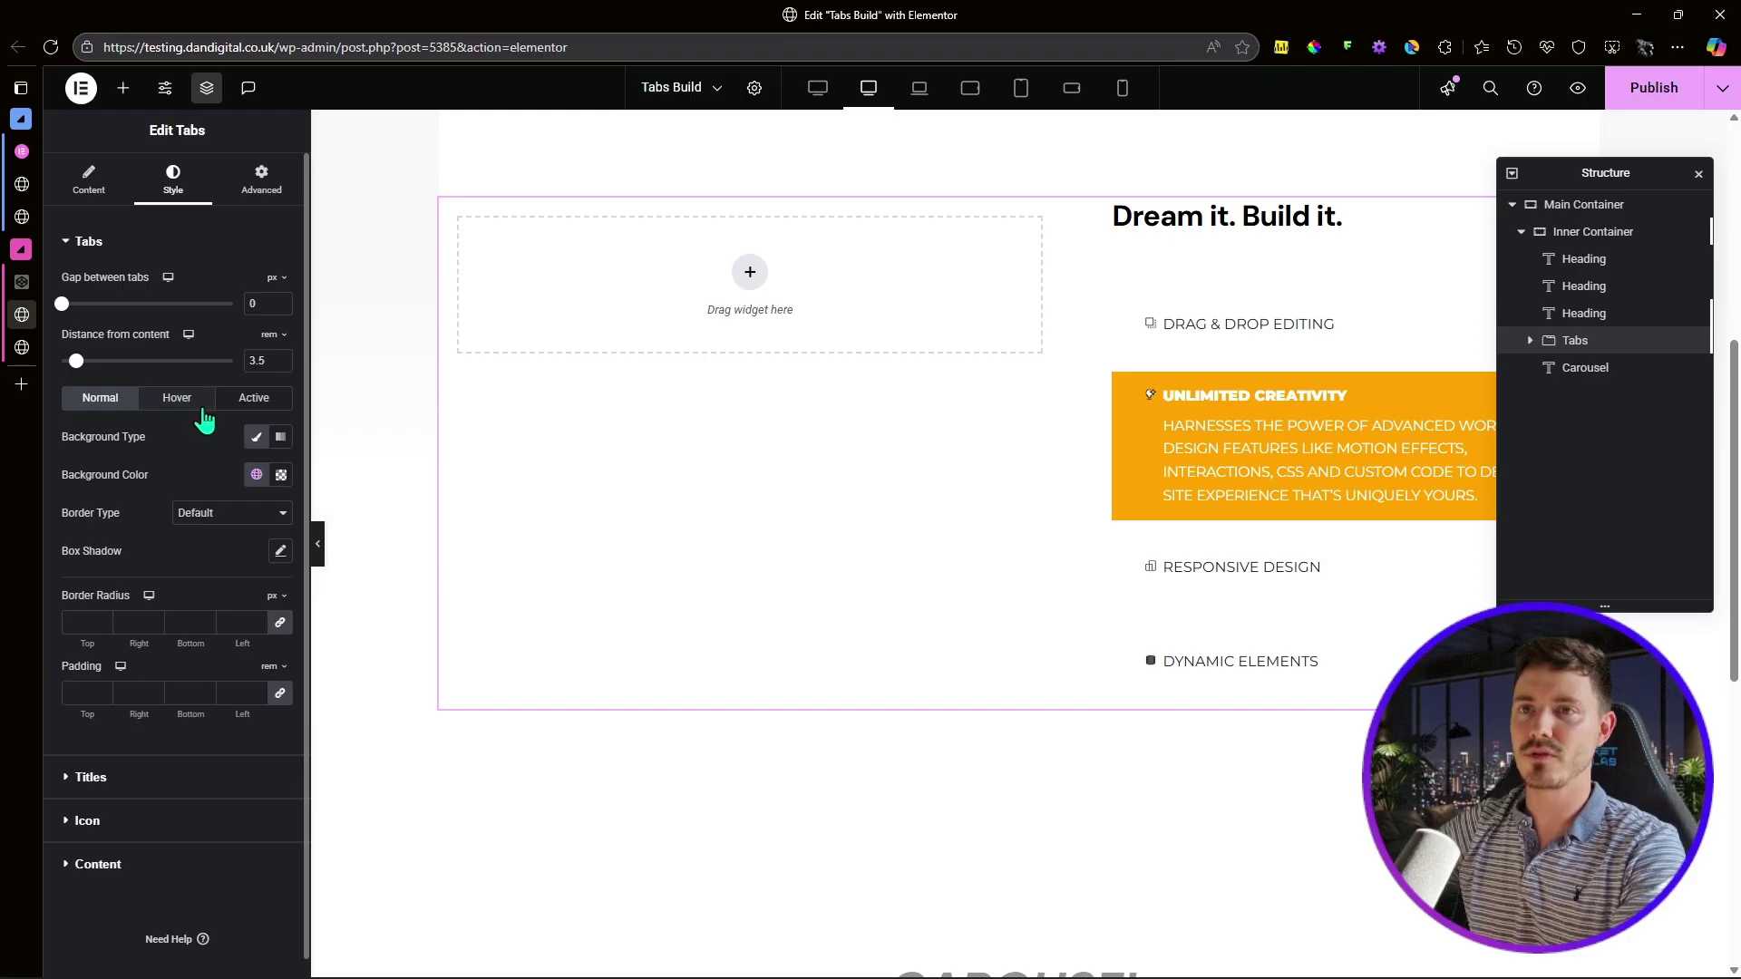
click(200, 517)
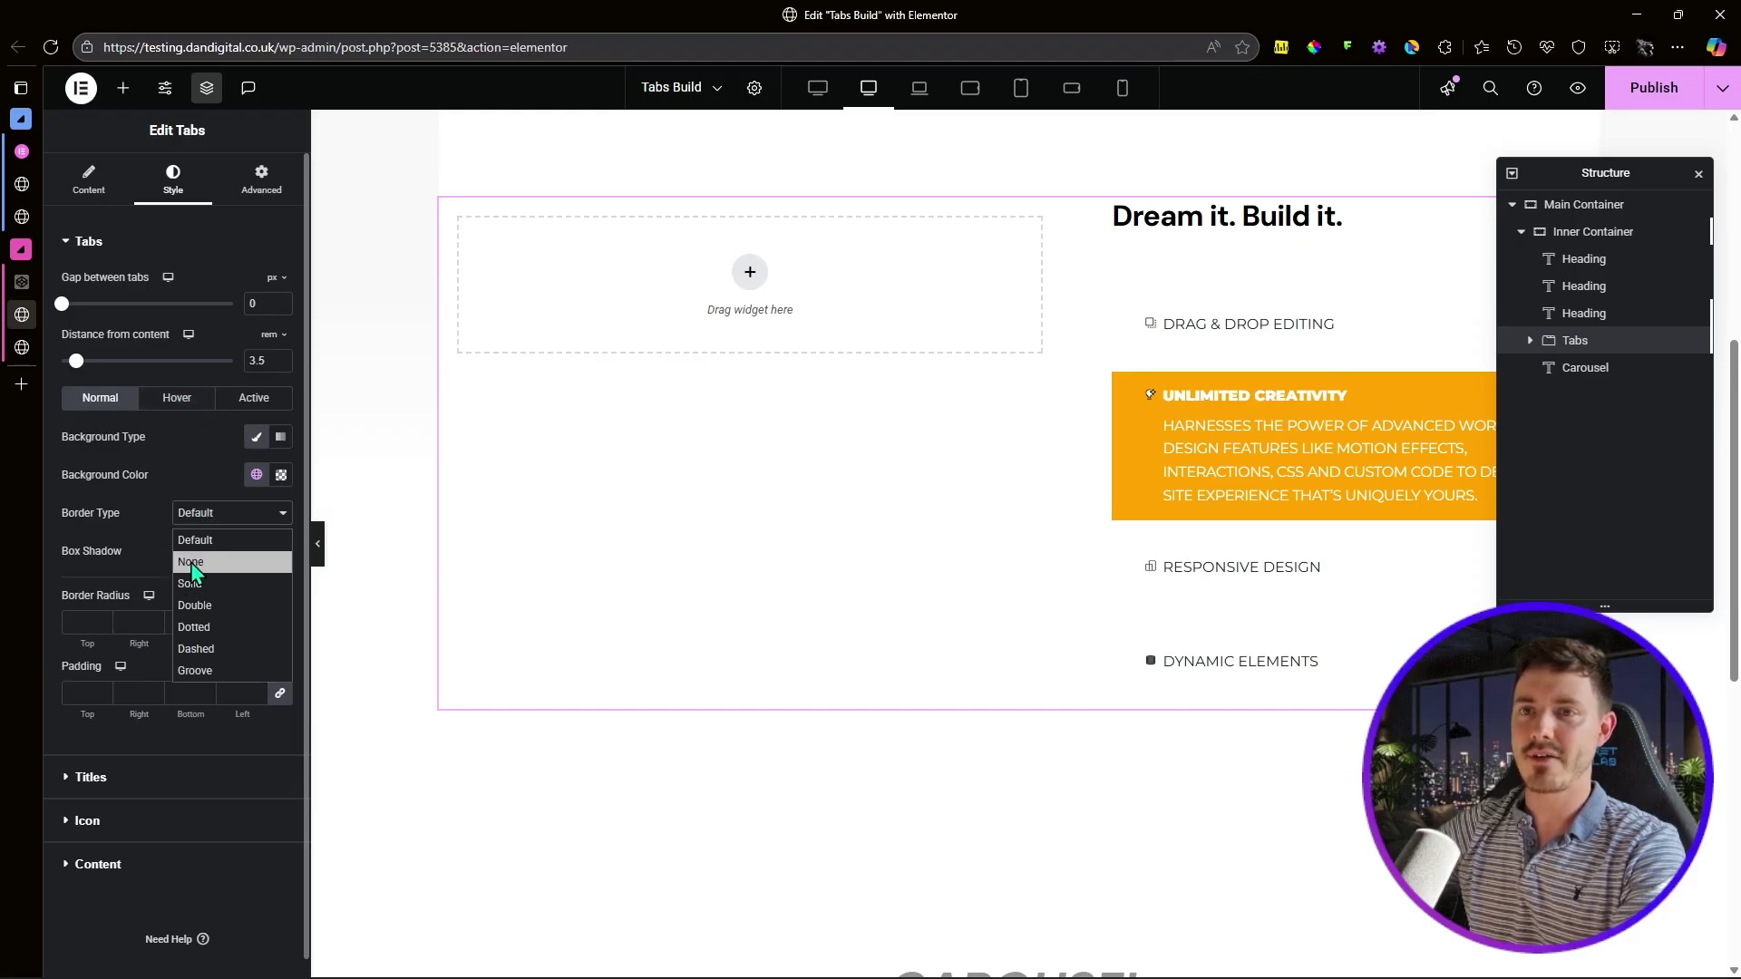
click(196, 567)
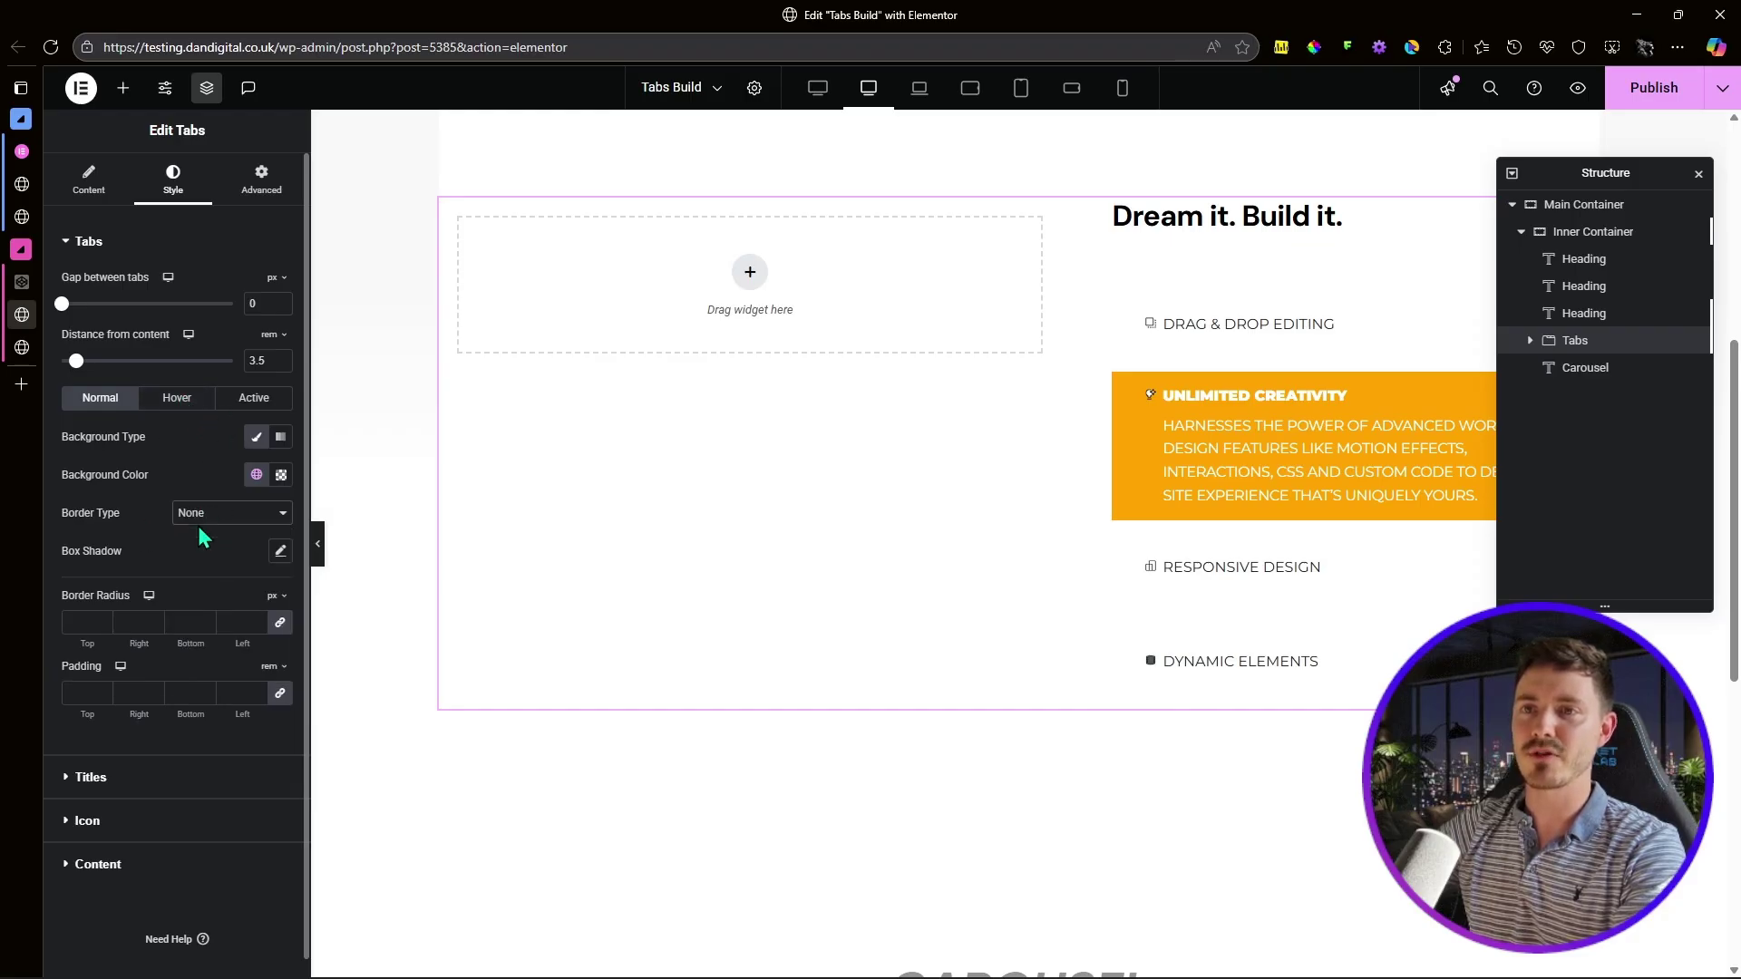
Step: Set the tabs' hover state to the global Transparent background color with border type None
click(178, 404)
click(256, 437)
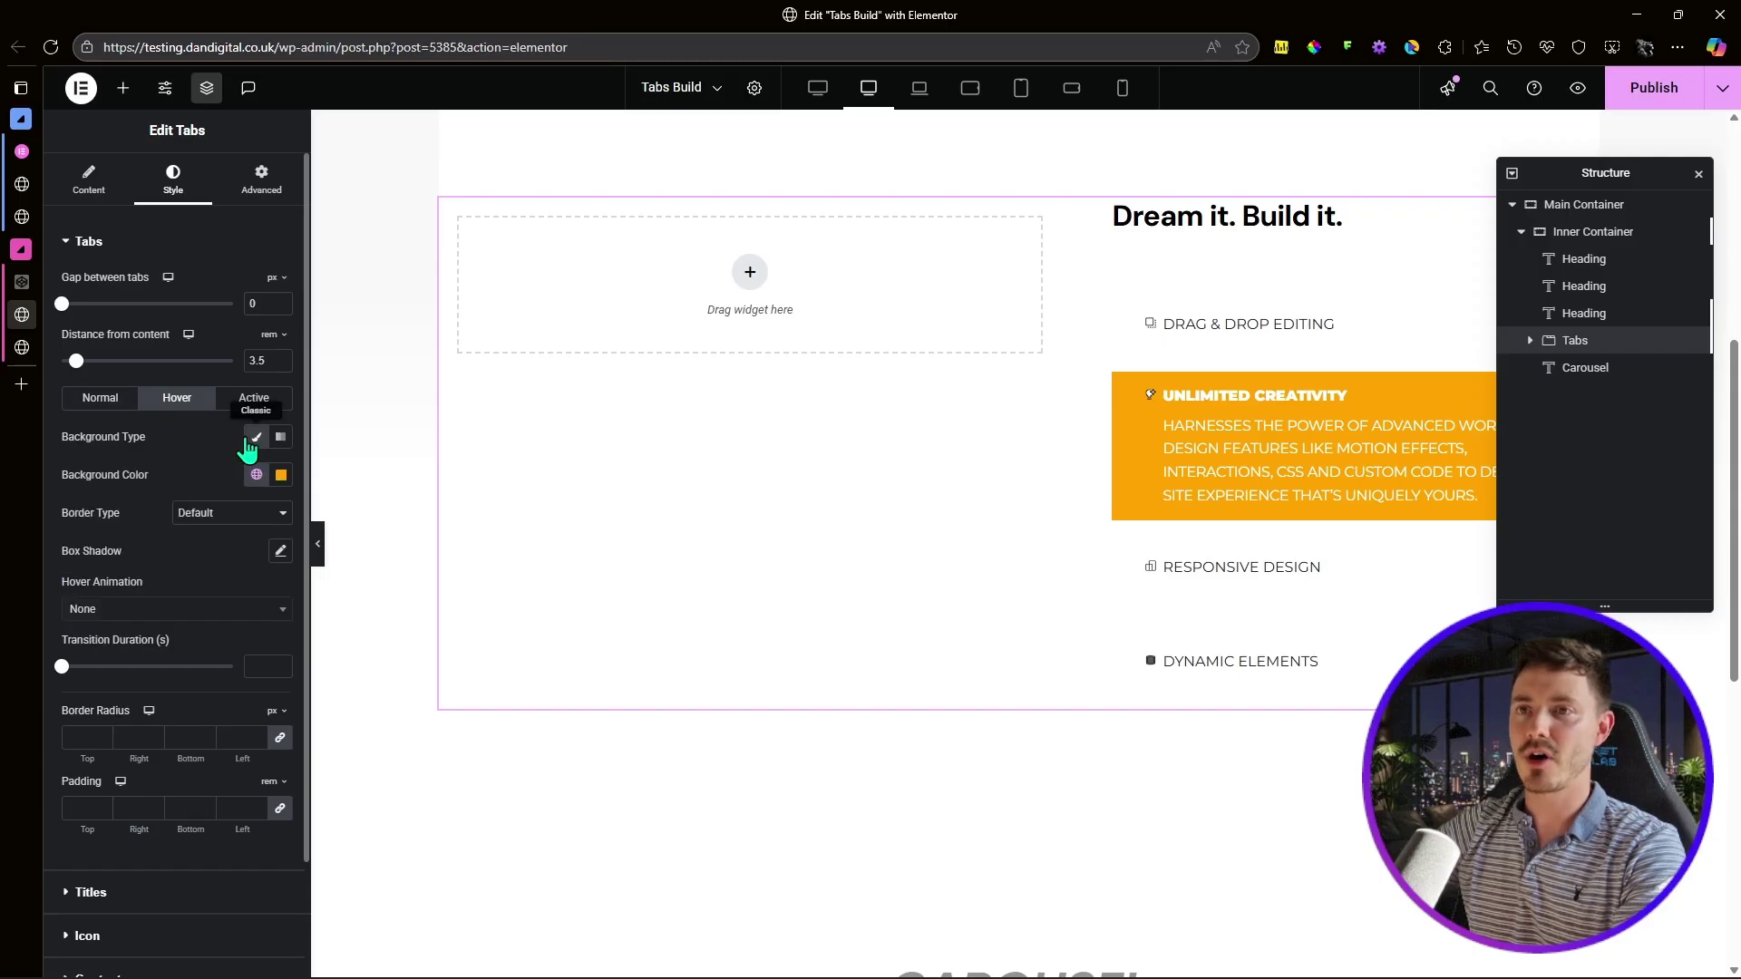
click(256, 474)
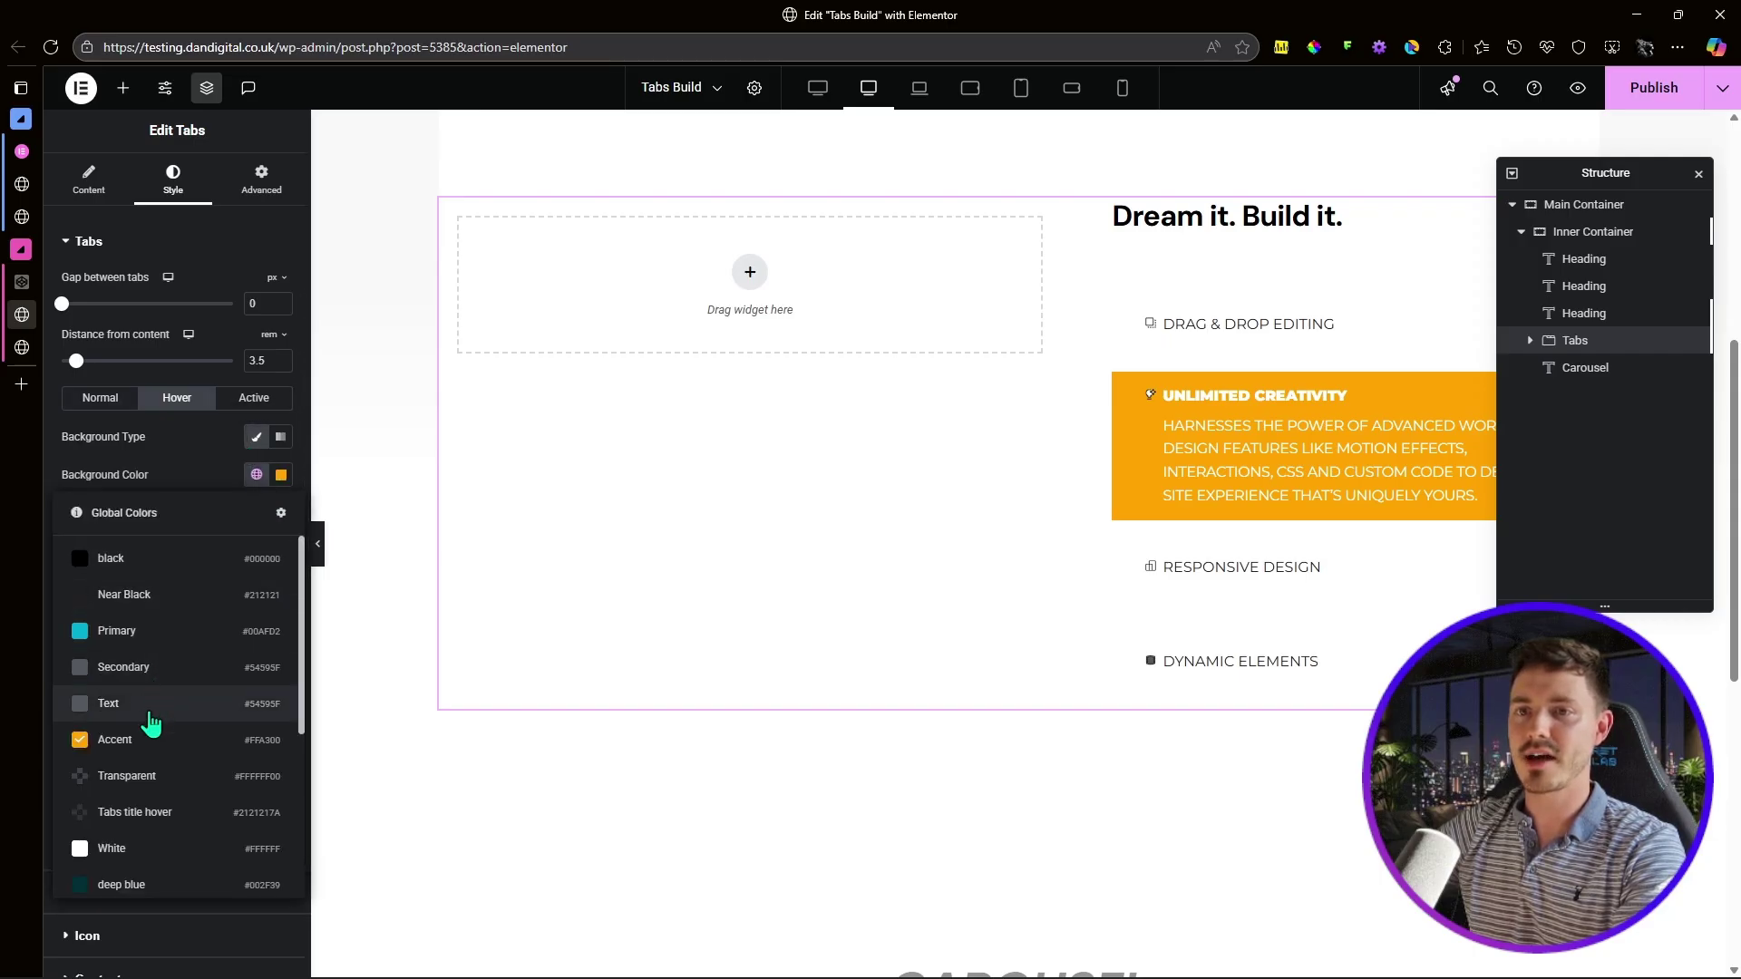
click(136, 776)
click(232, 514)
click(218, 563)
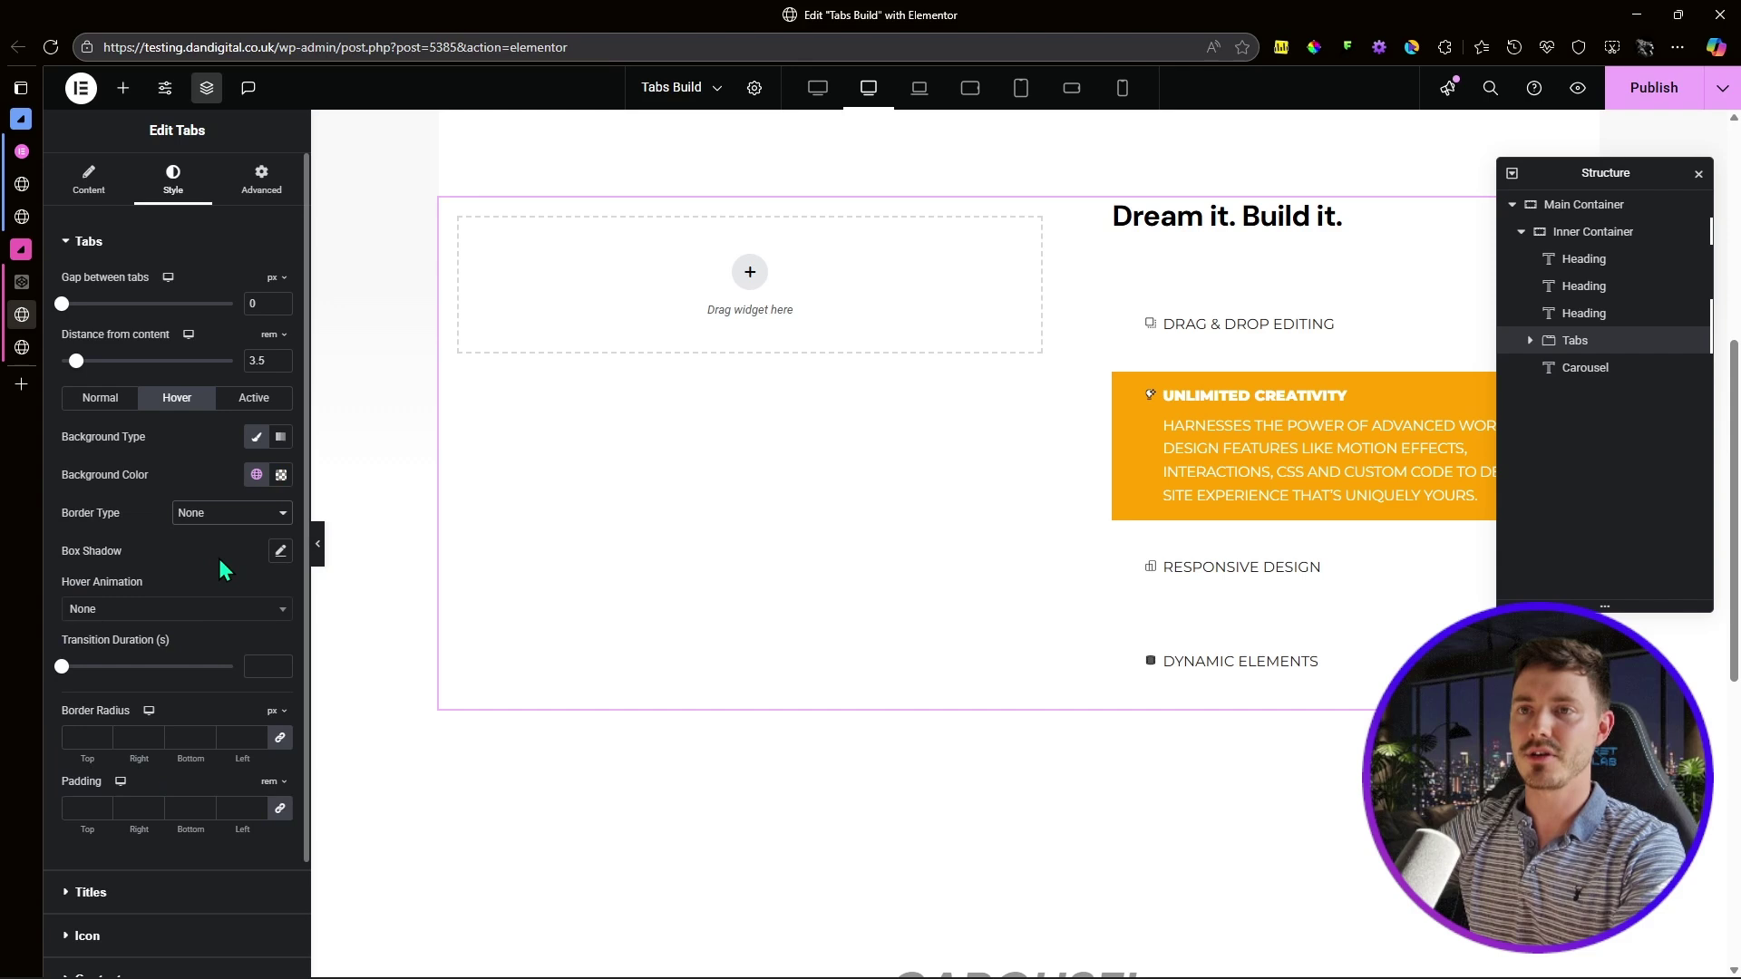
Step: Give the tabs' active state the global Transparent background color
click(263, 406)
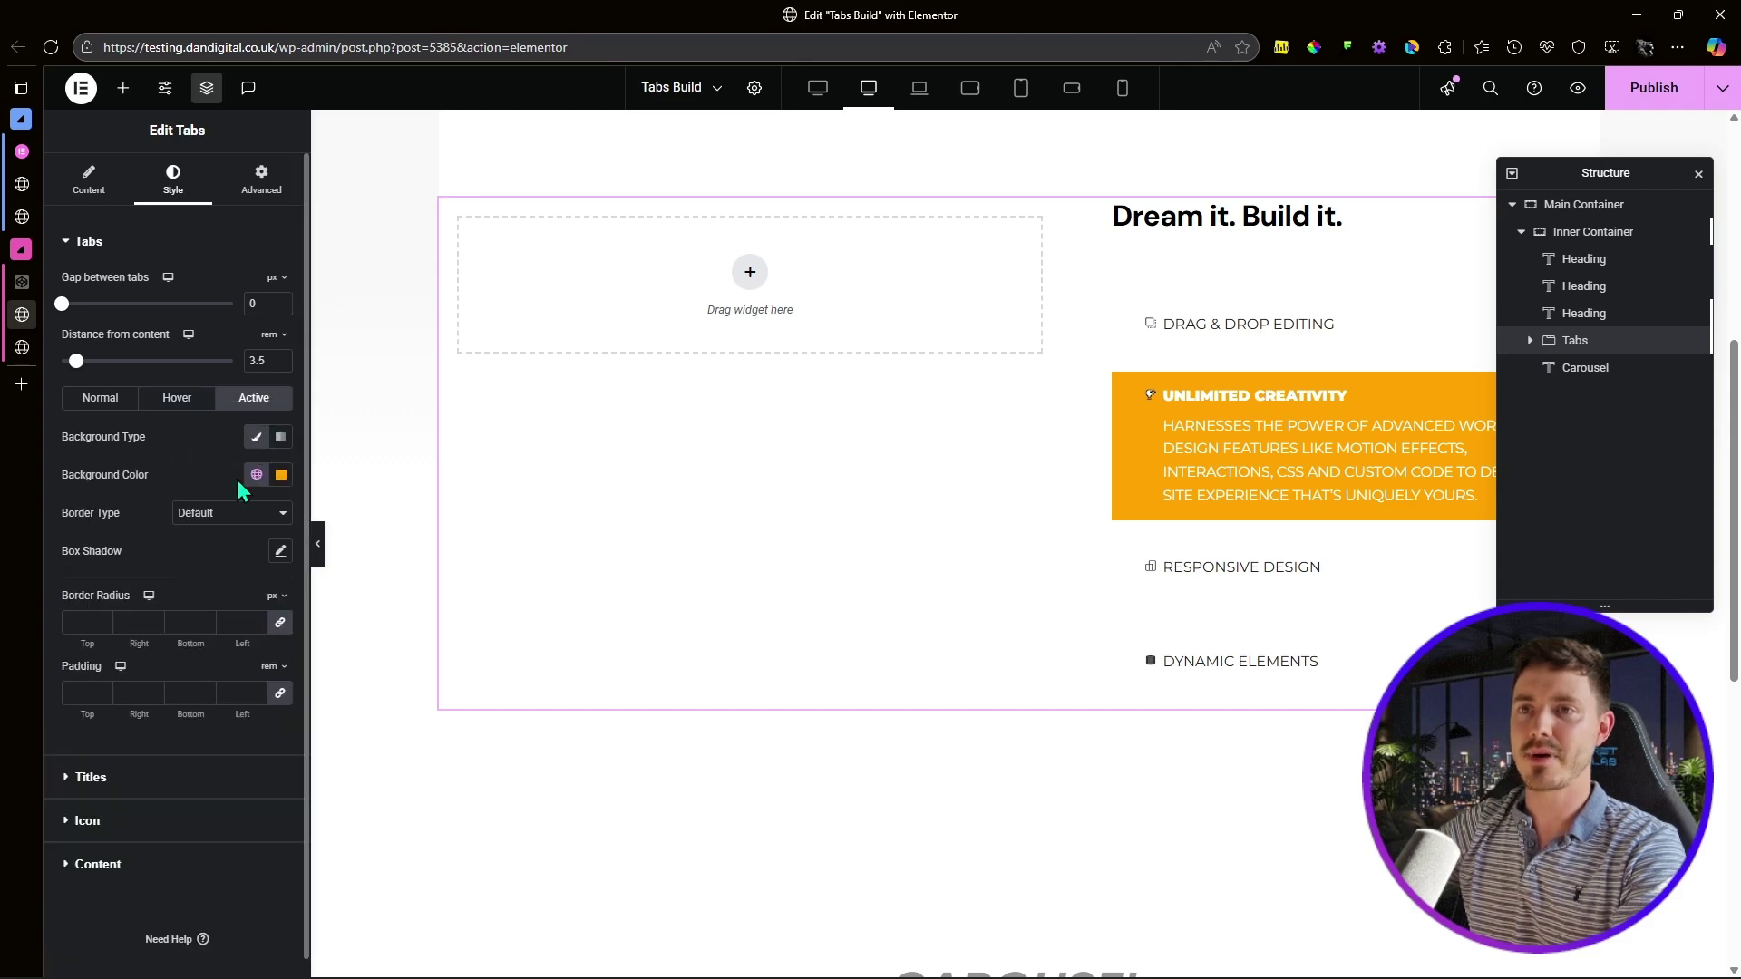
click(255, 475)
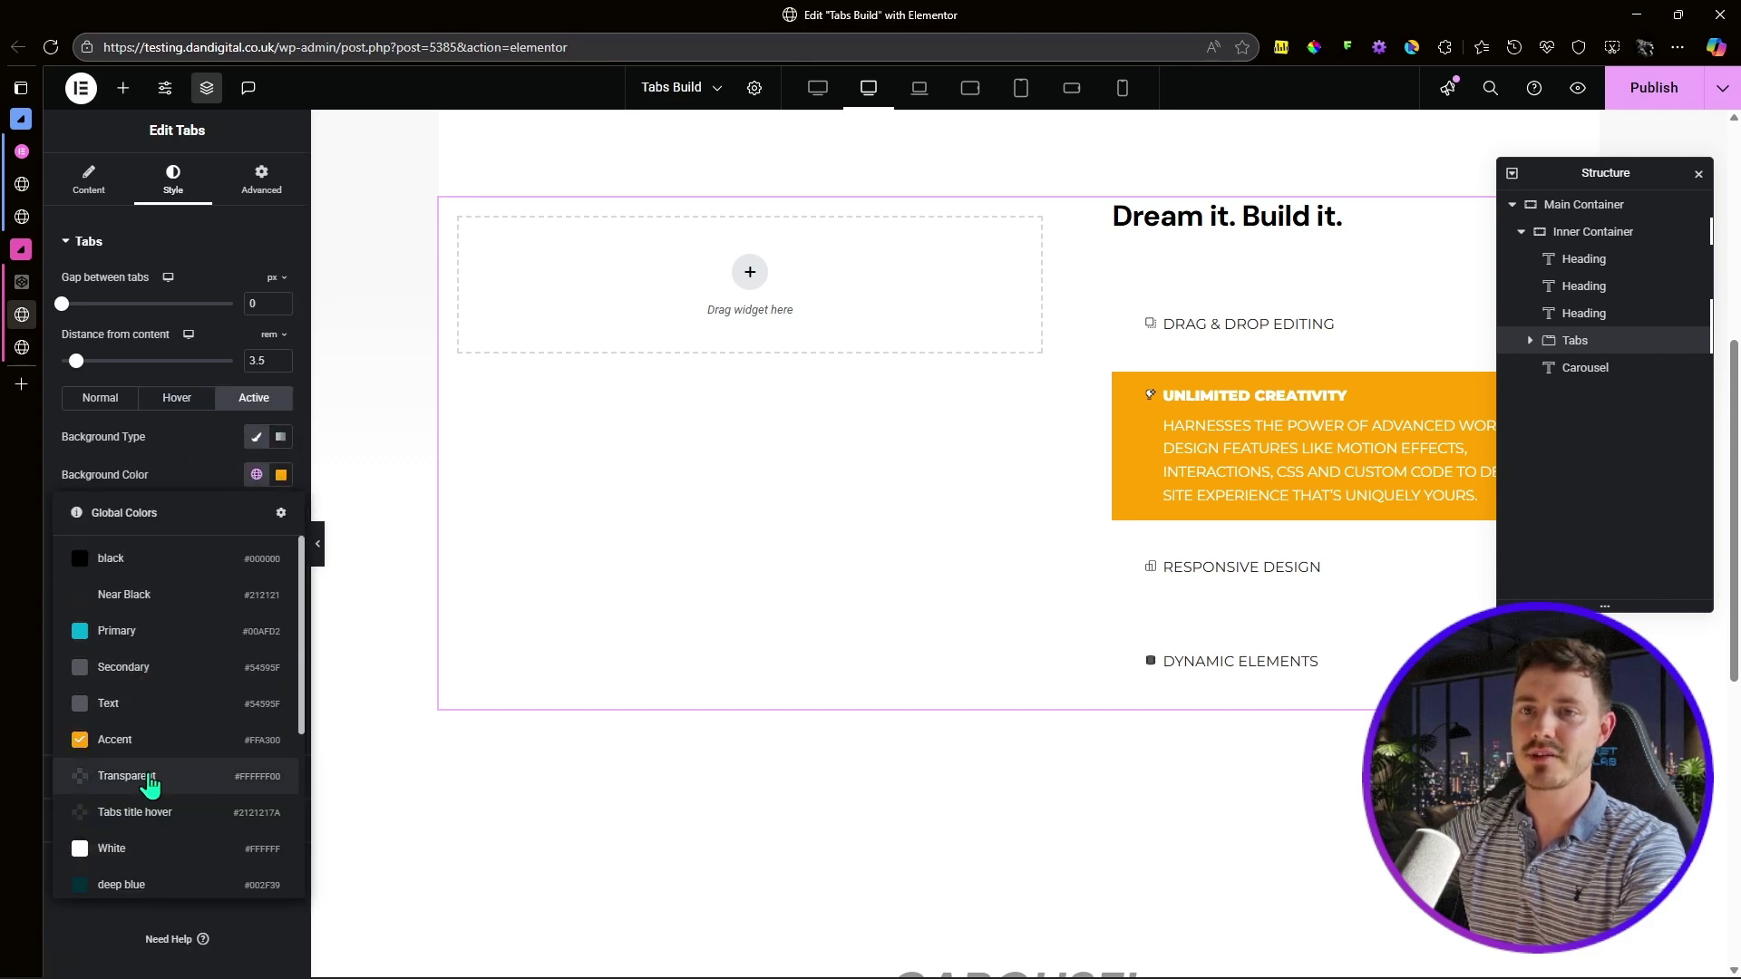
click(145, 777)
Step: Give the active tab a solid border with a 1 px bottom width only, in the global black color
click(226, 514)
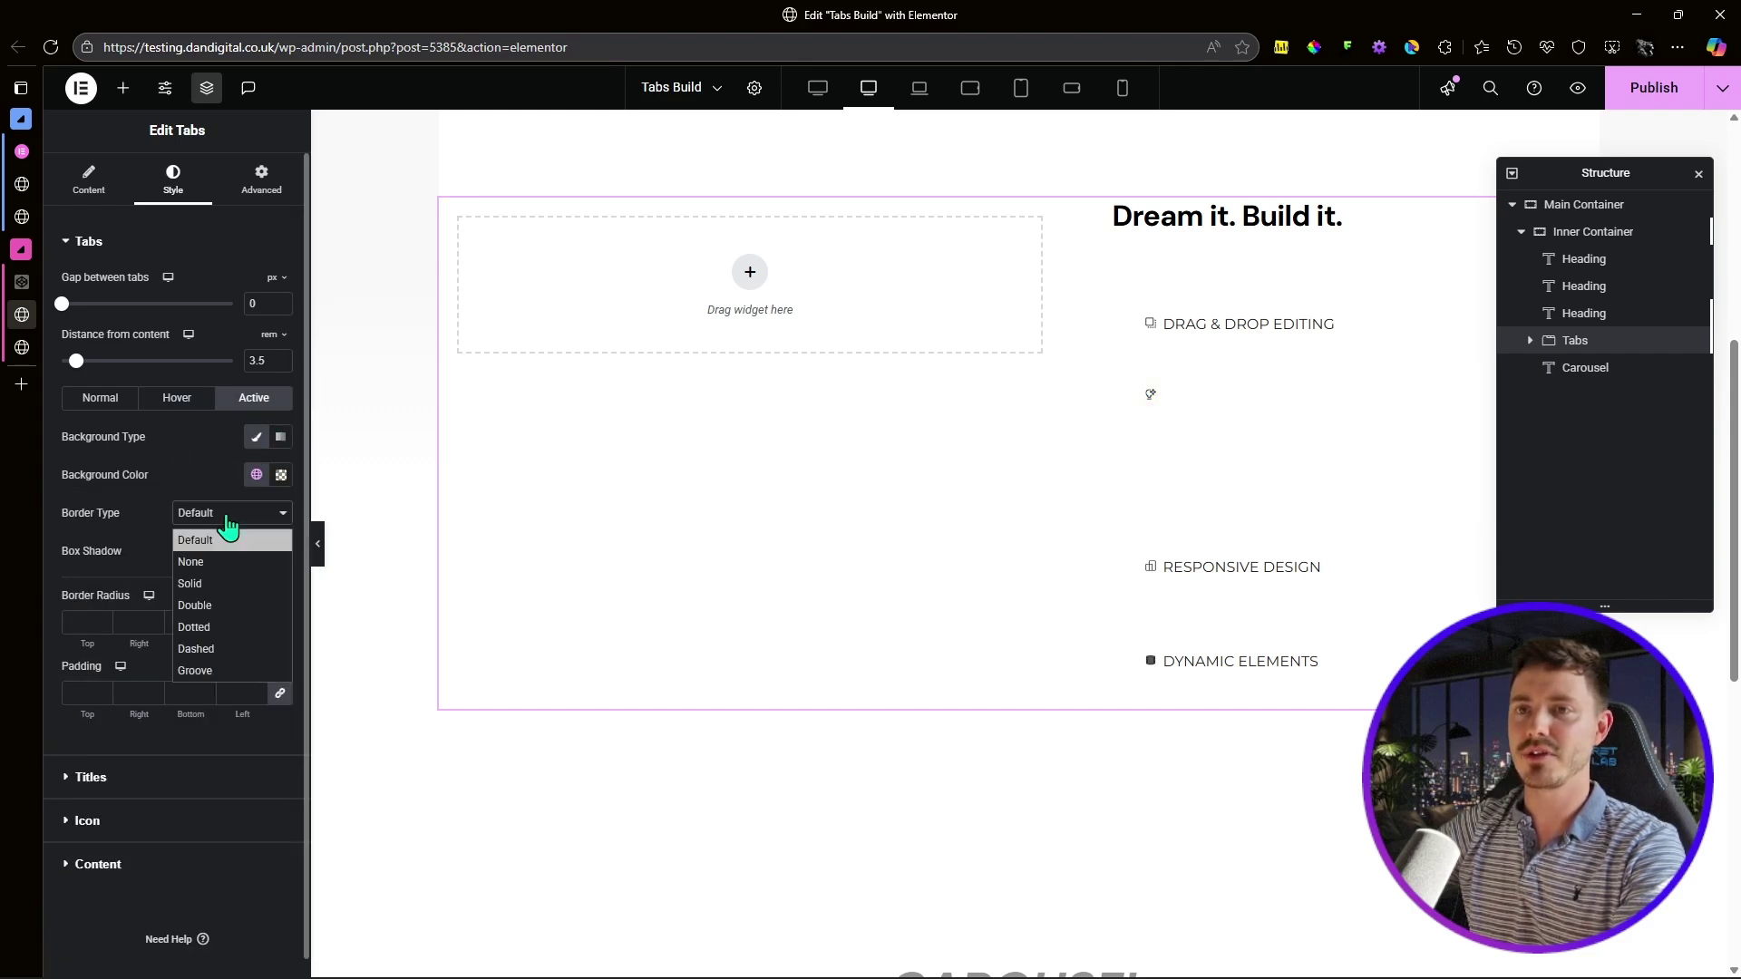
click(214, 591)
click(279, 570)
click(190, 570)
text(1)
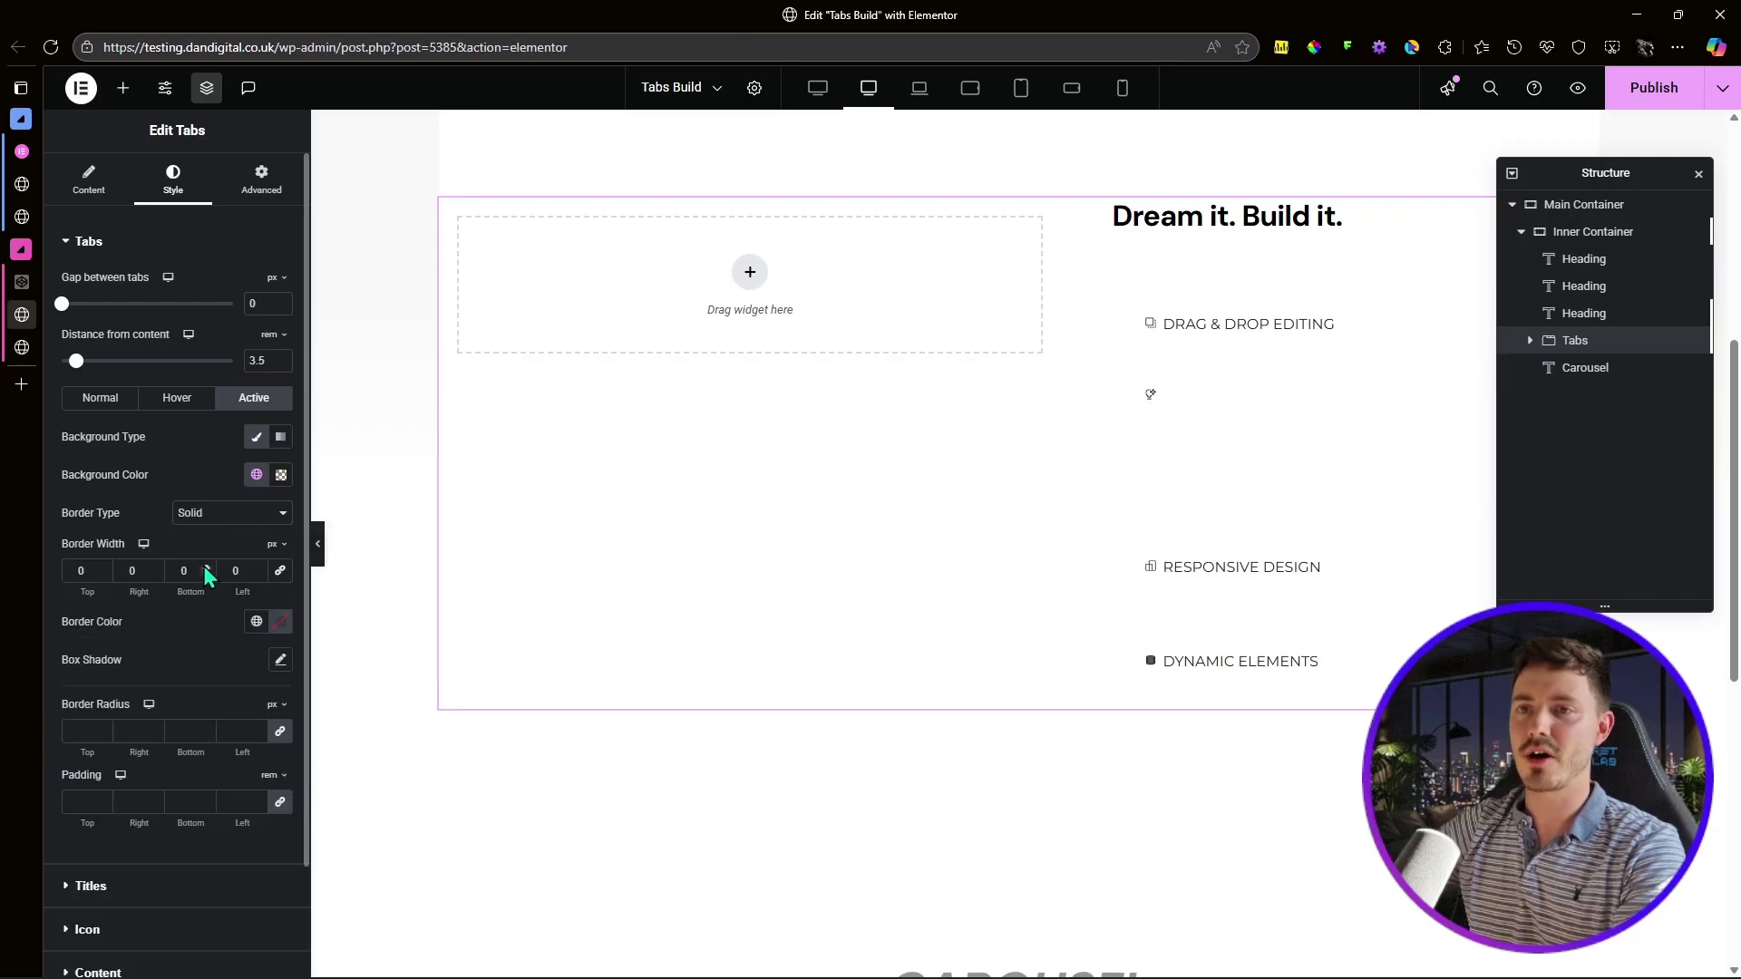
click(256, 622)
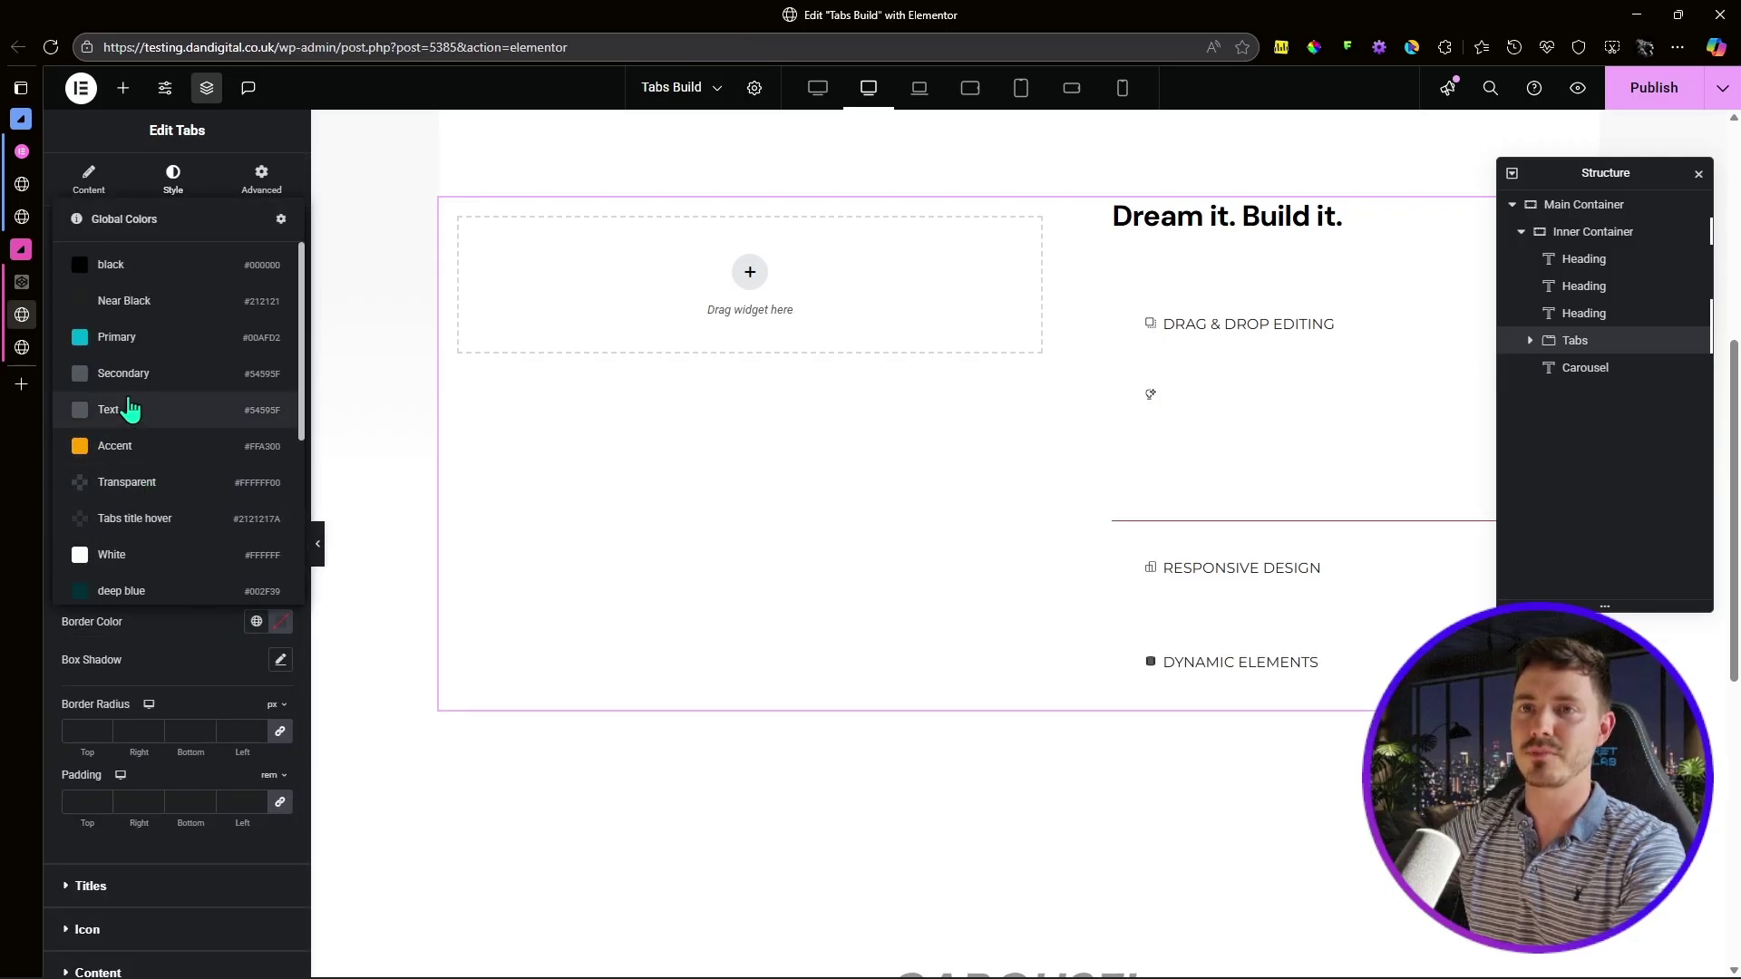
click(110, 264)
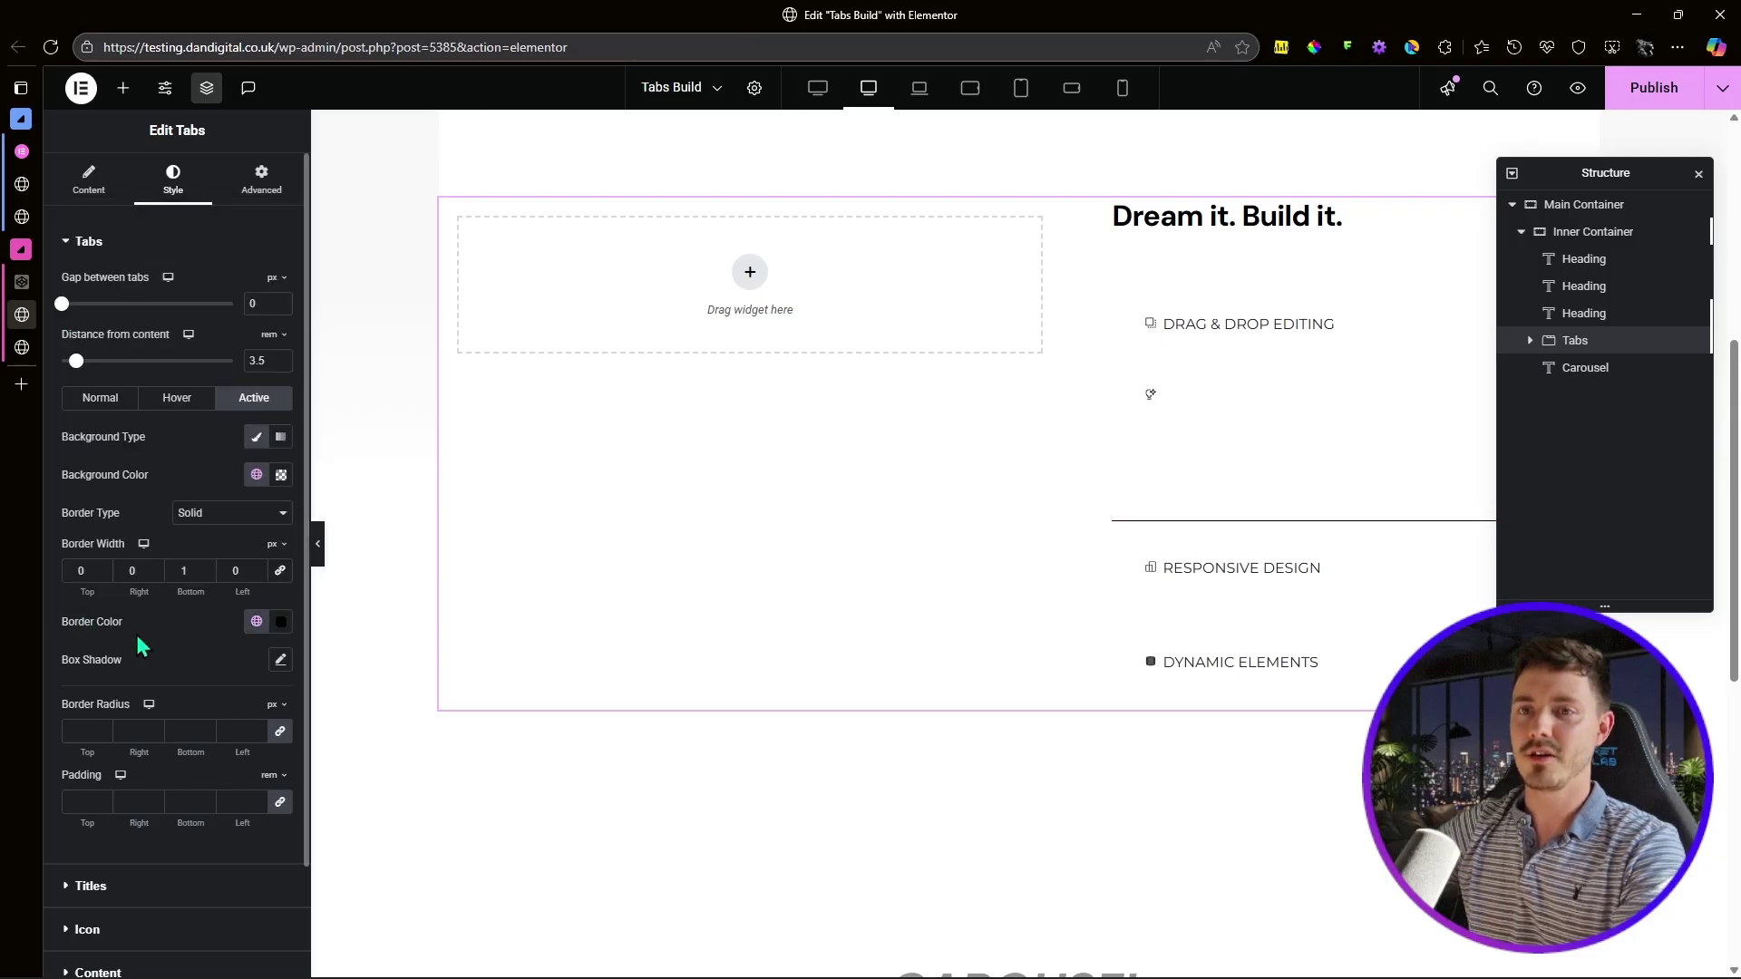
Step: Add a box shadow to the active tab with color rgba(0, 0, 0, 0.05), horizontal 0, vertical 4, blur 24 and spread 0
click(280, 660)
click(266, 720)
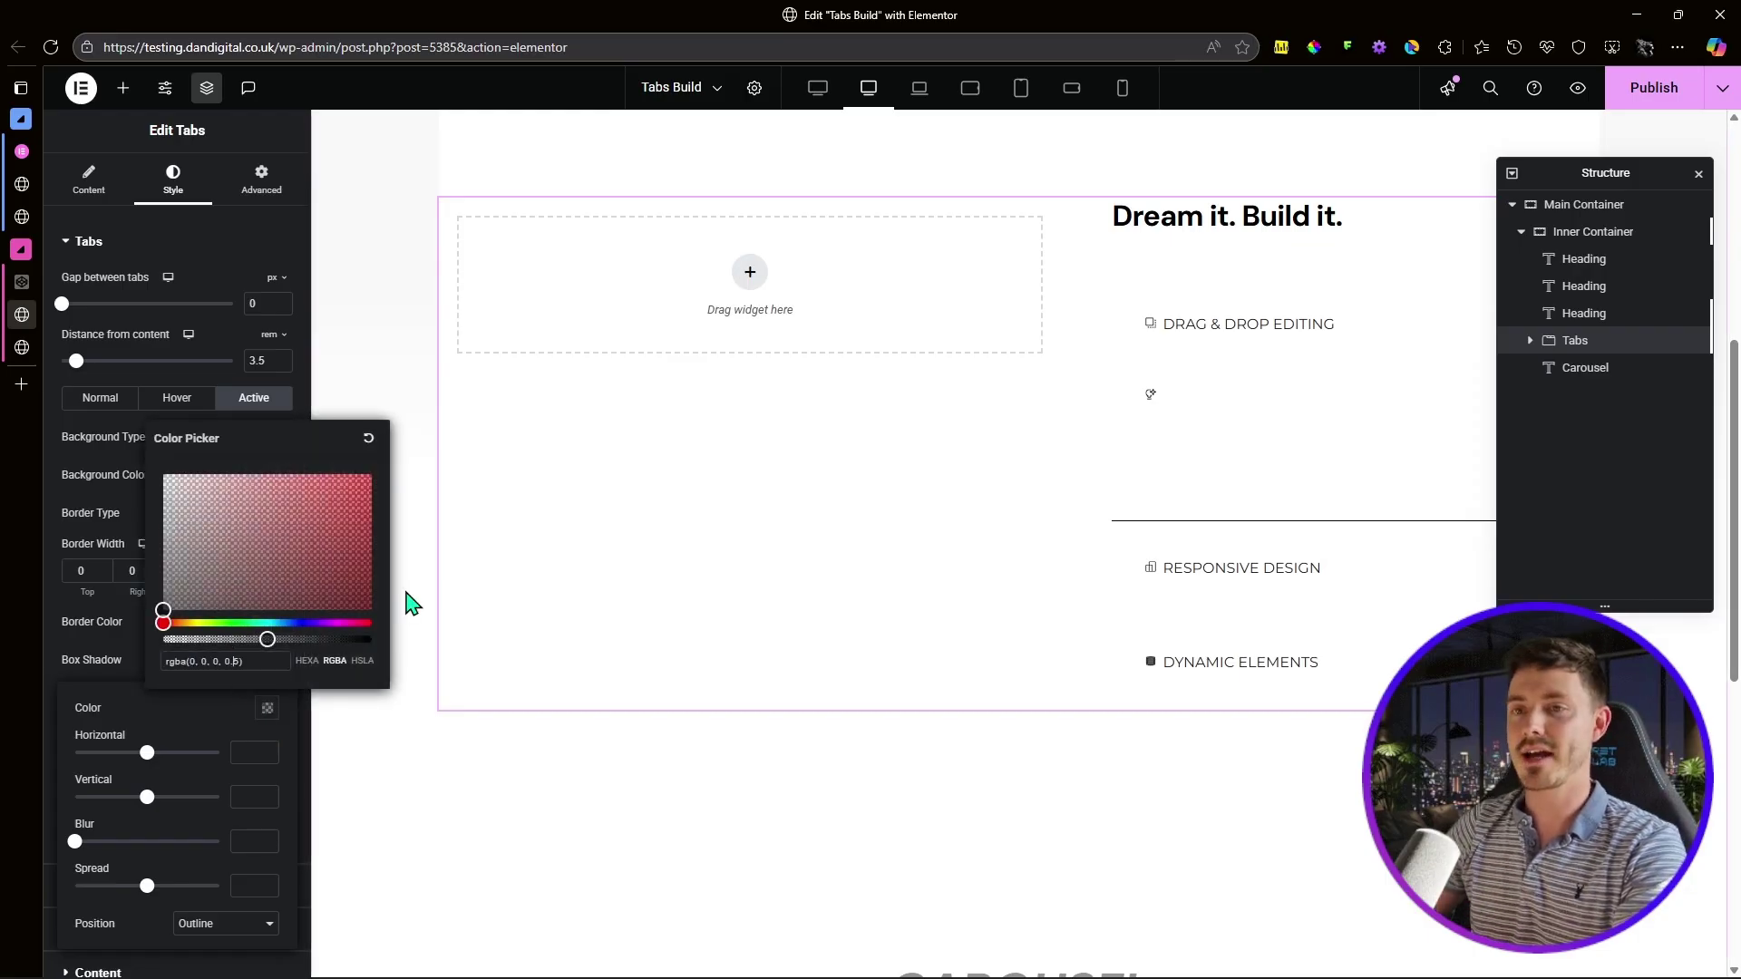
text(0)
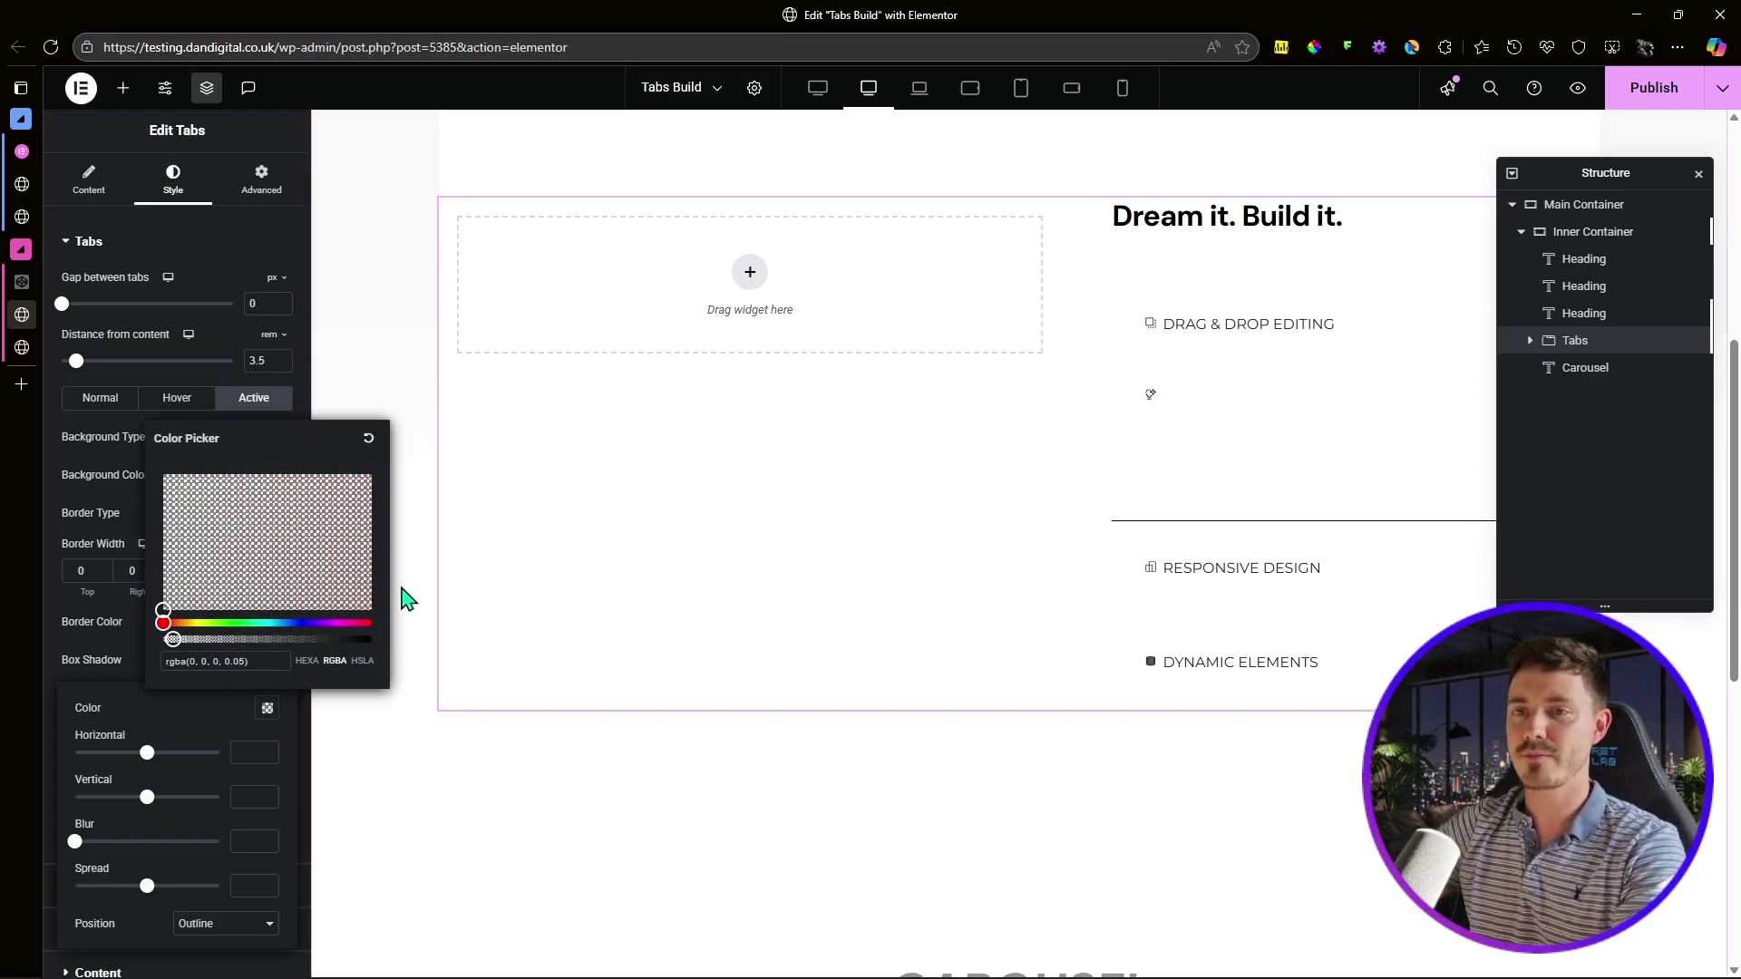
click(244, 713)
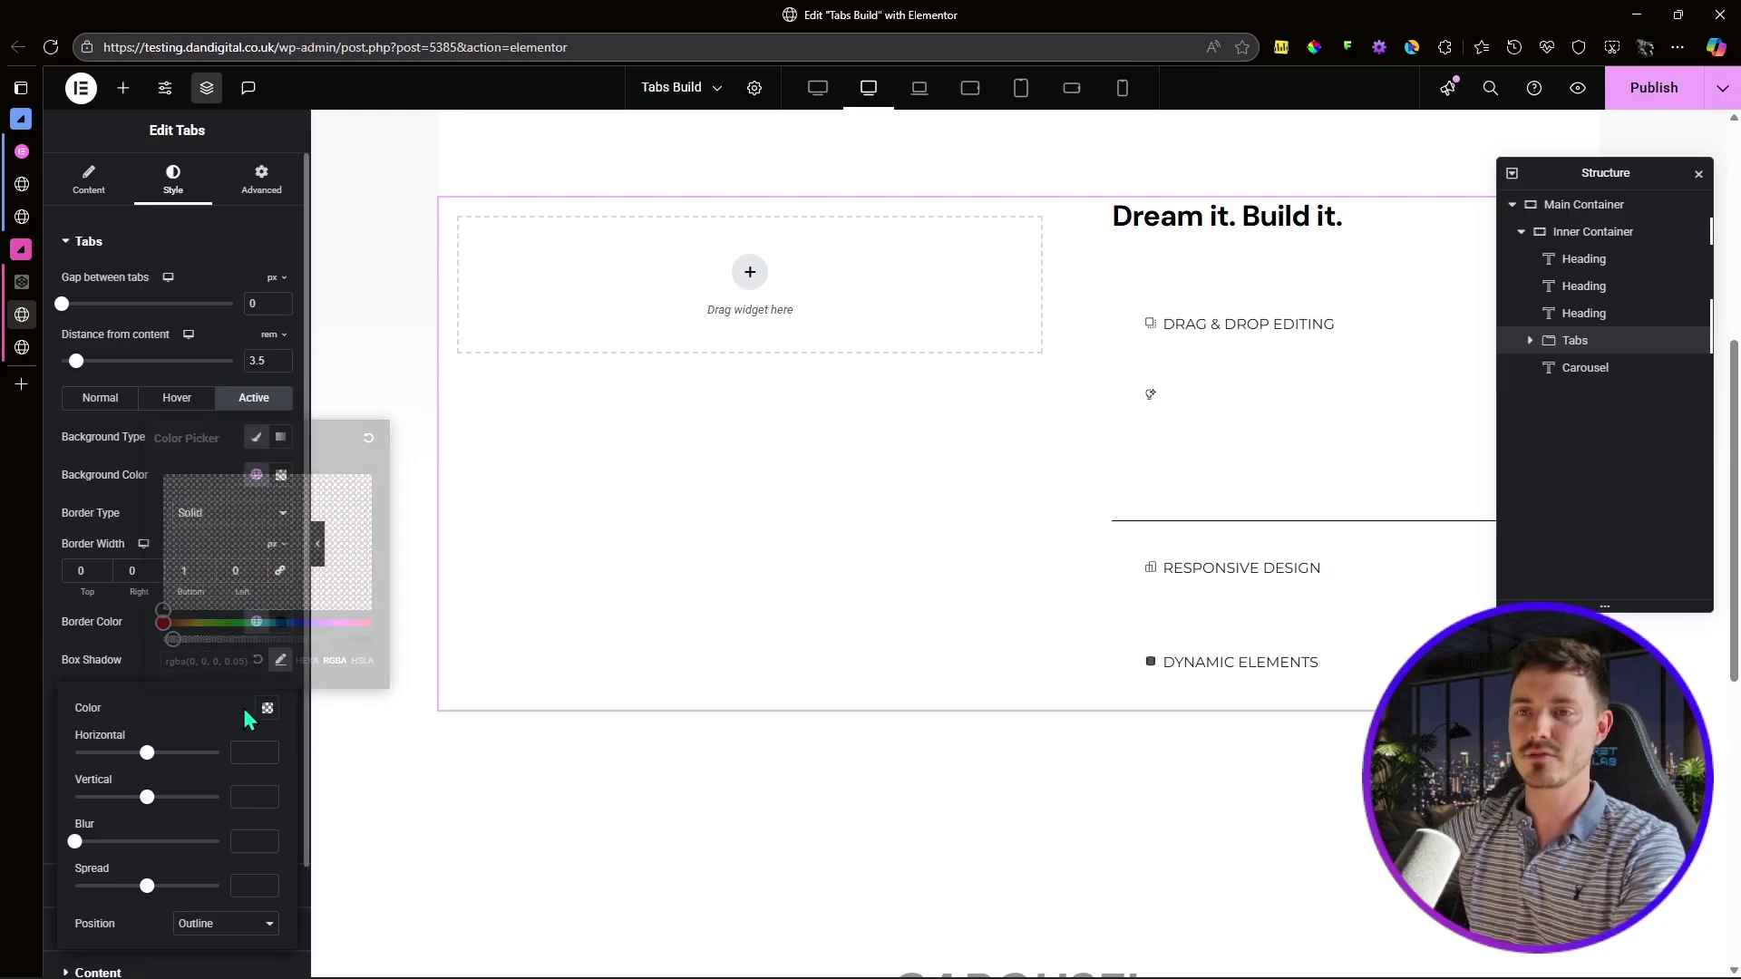
scroll(247, 699, down, 1)
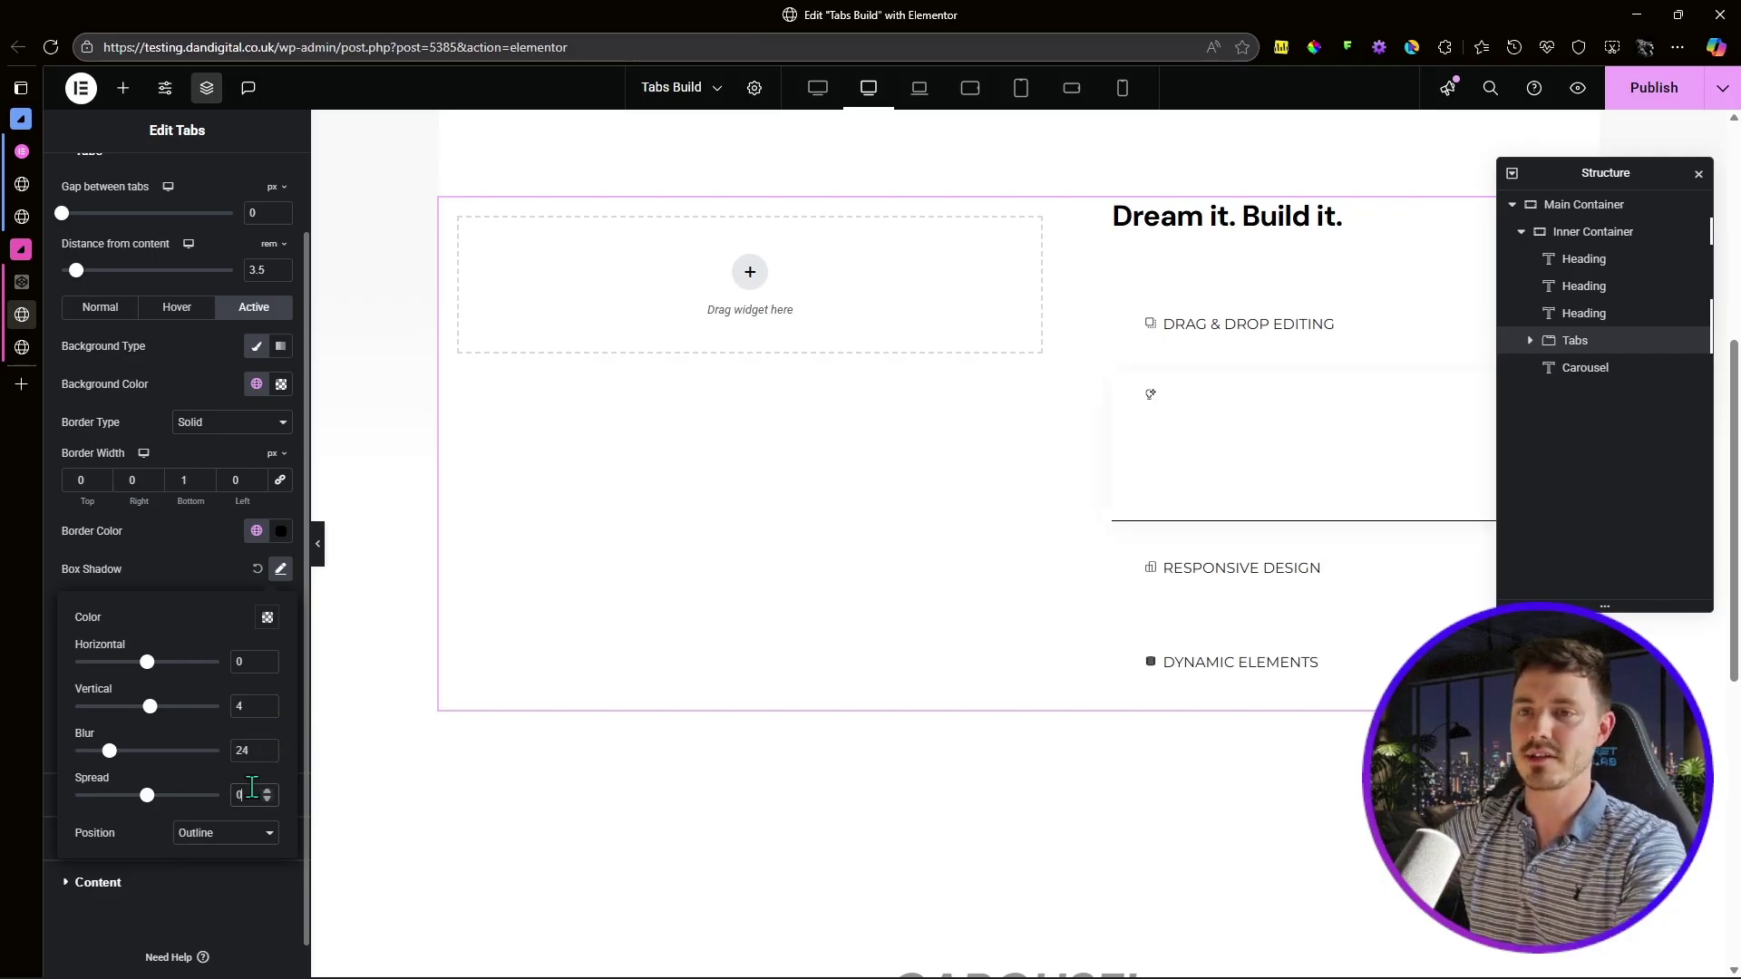
click(280, 571)
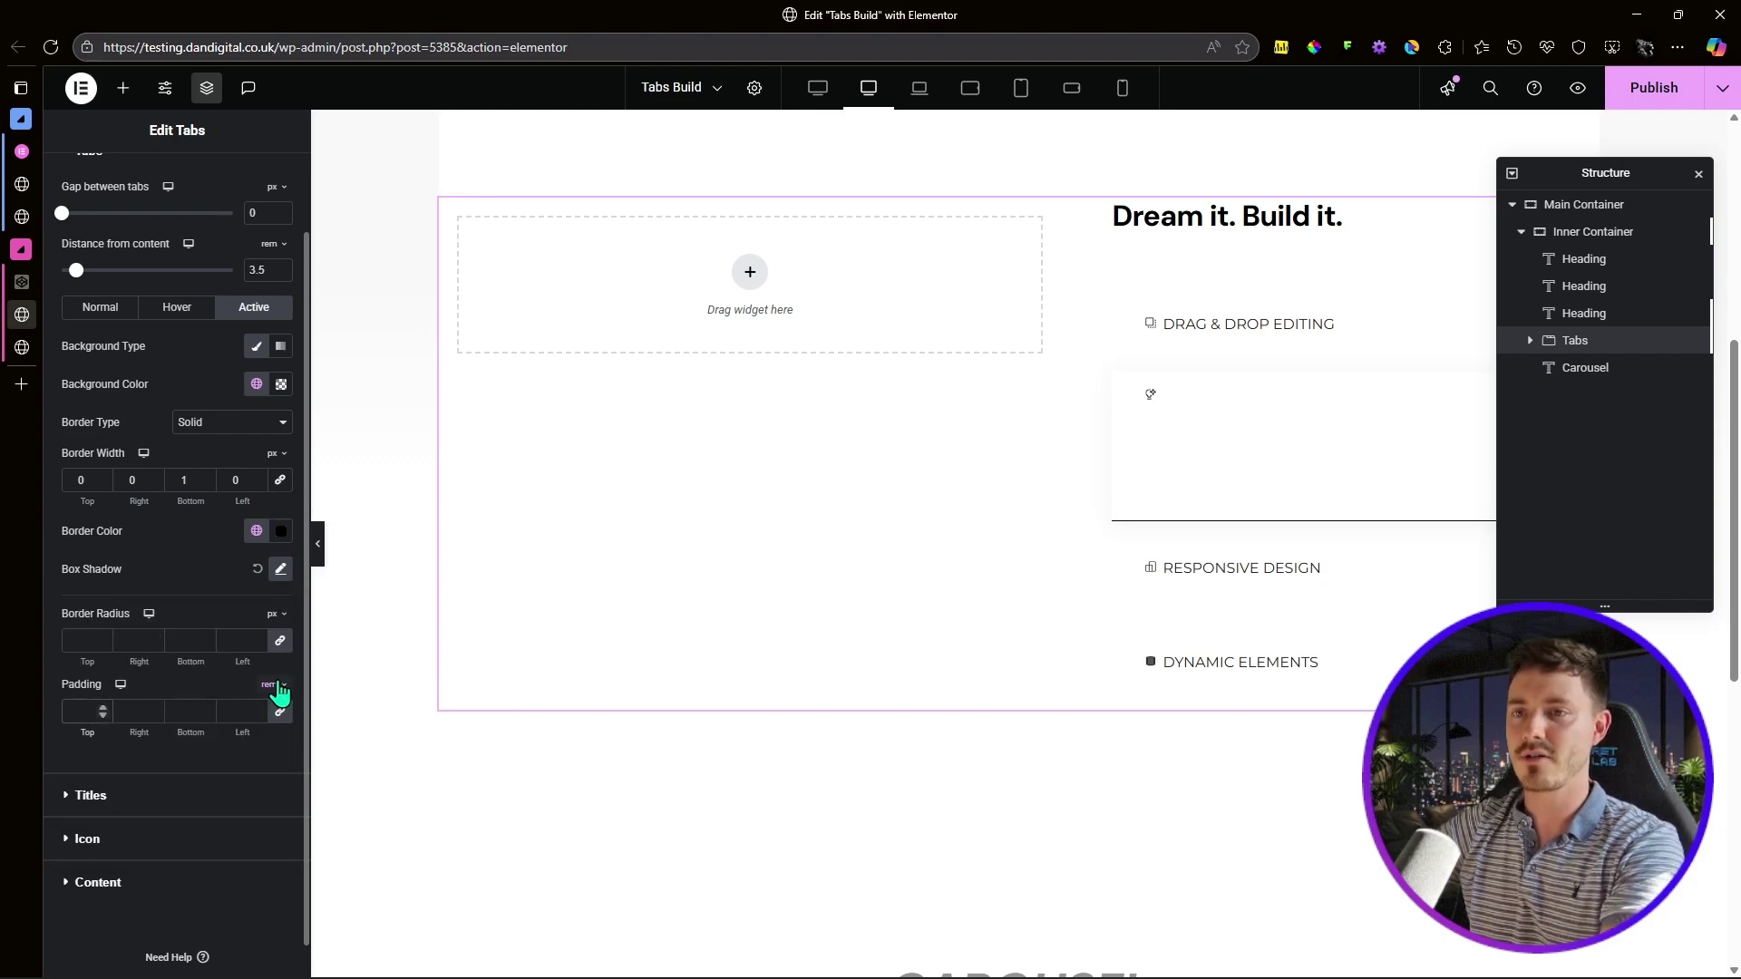
Step: Set the tabs' padding to 2 rem on all sides
text(2)
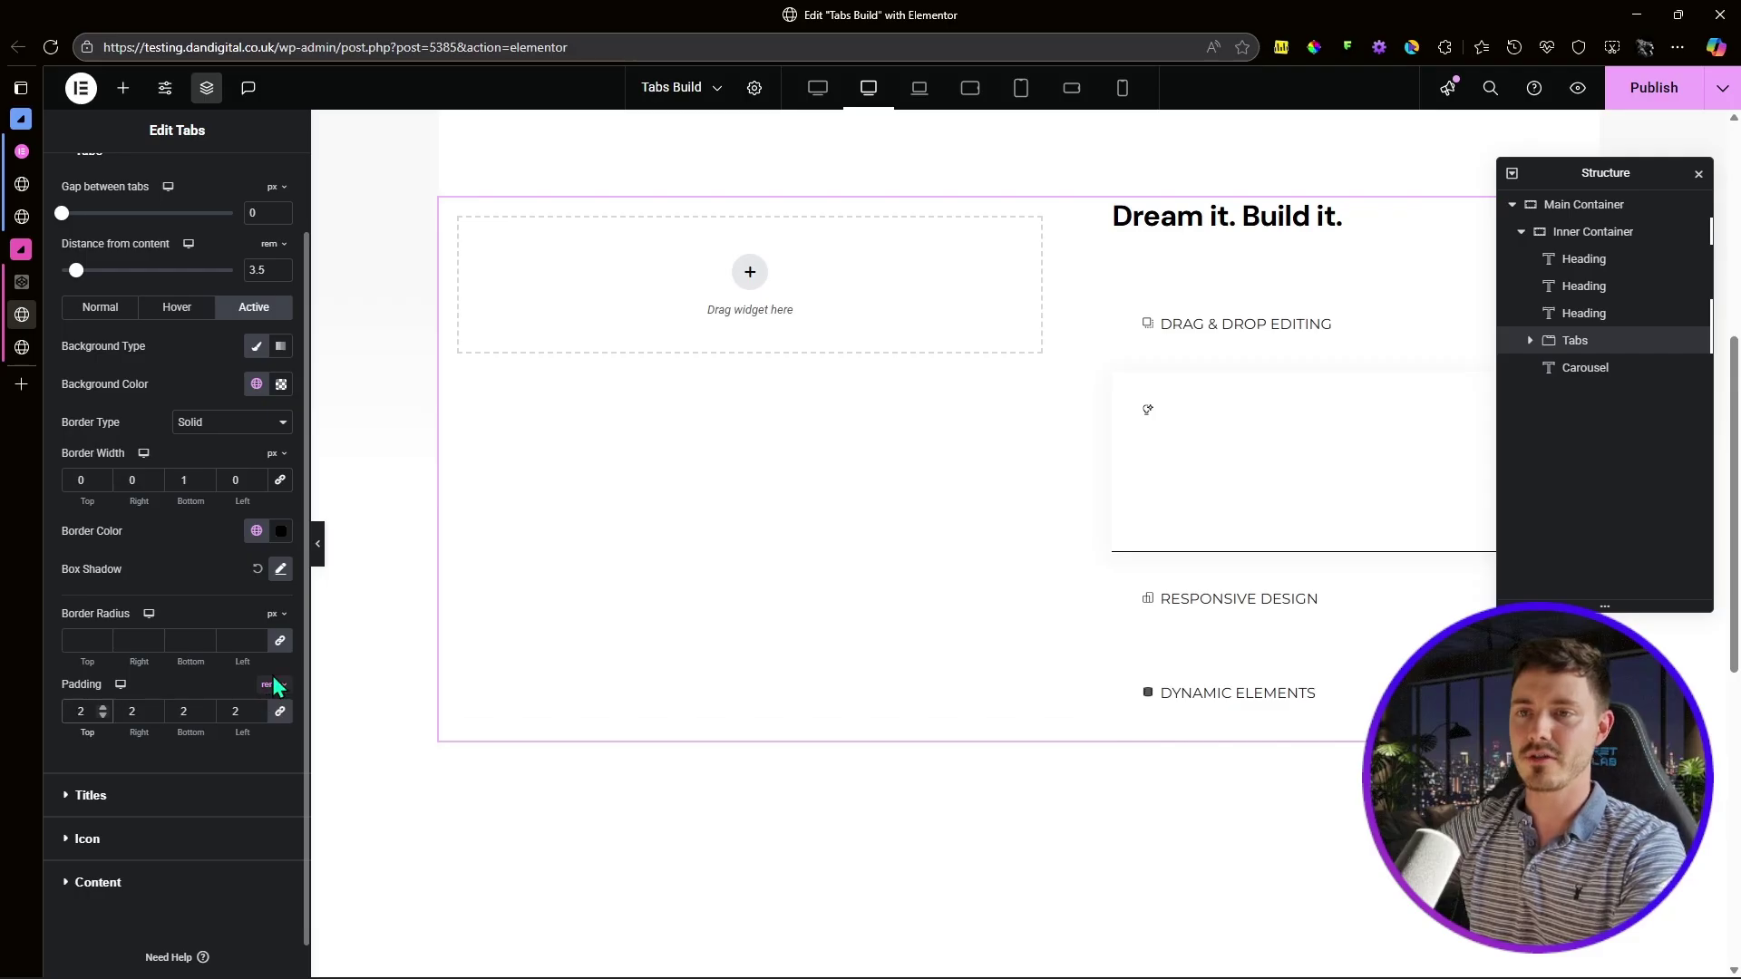
scroll(249, 689, down, 1)
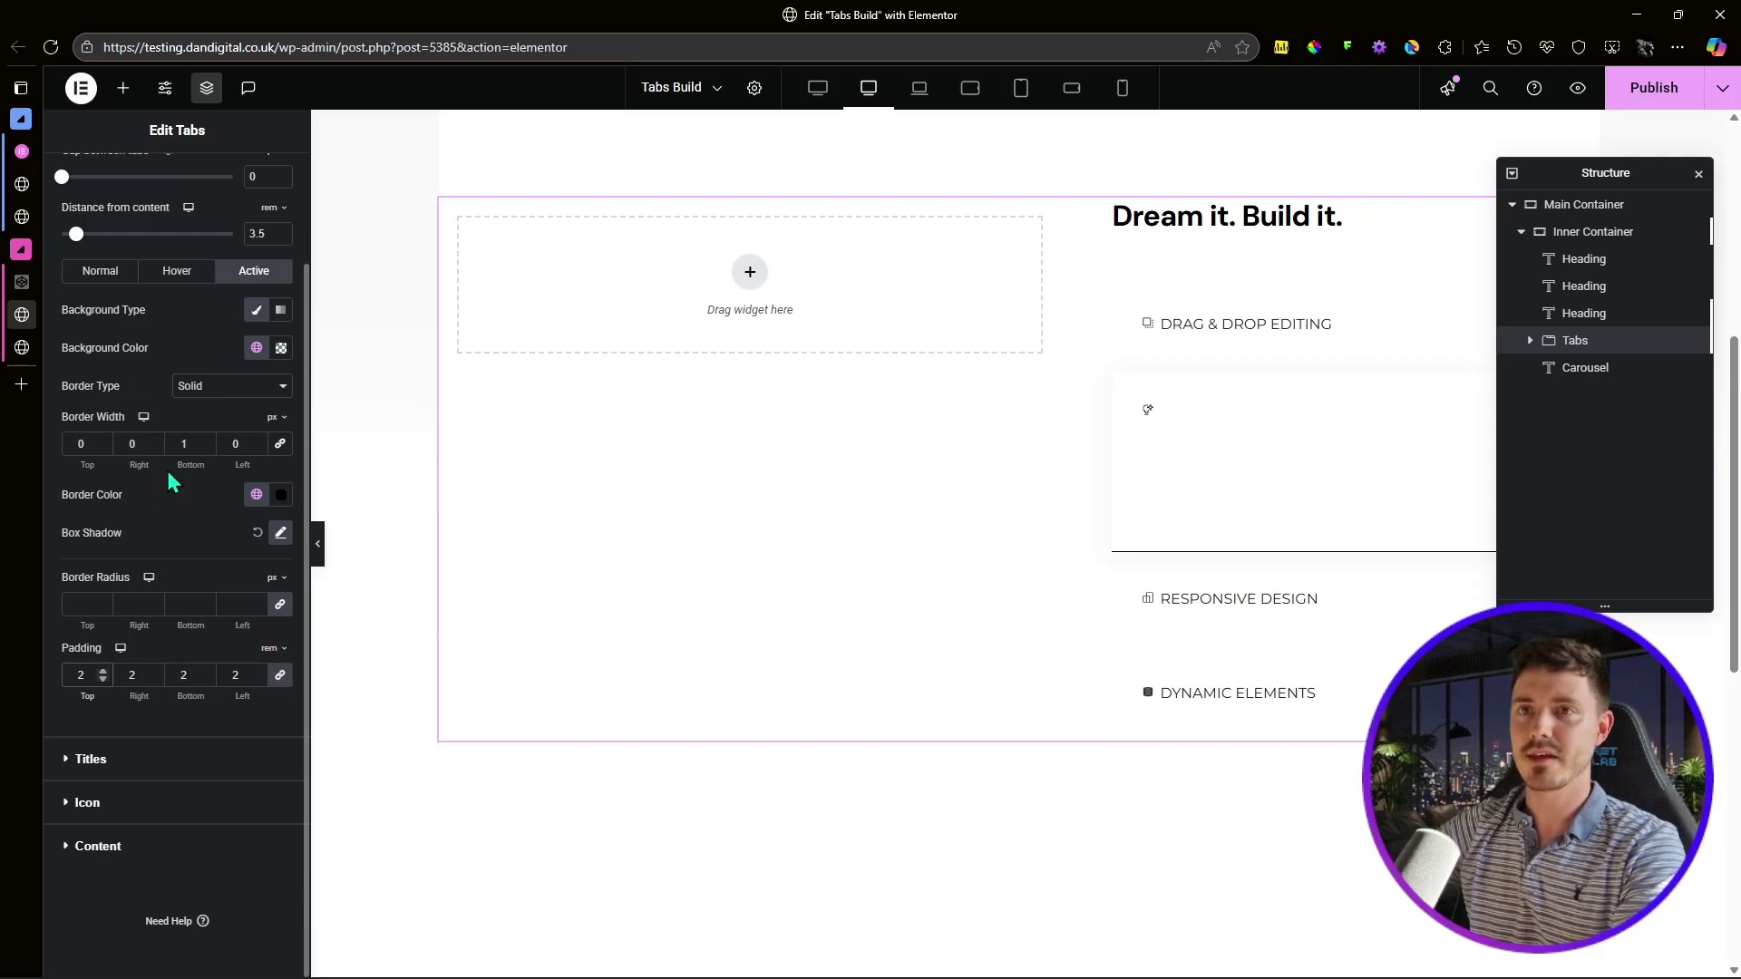
scroll(172, 481, up, 3)
Step: In the title styling, apply the global Tabs Titles font and set the normal color to the global Near Black
click(110, 251)
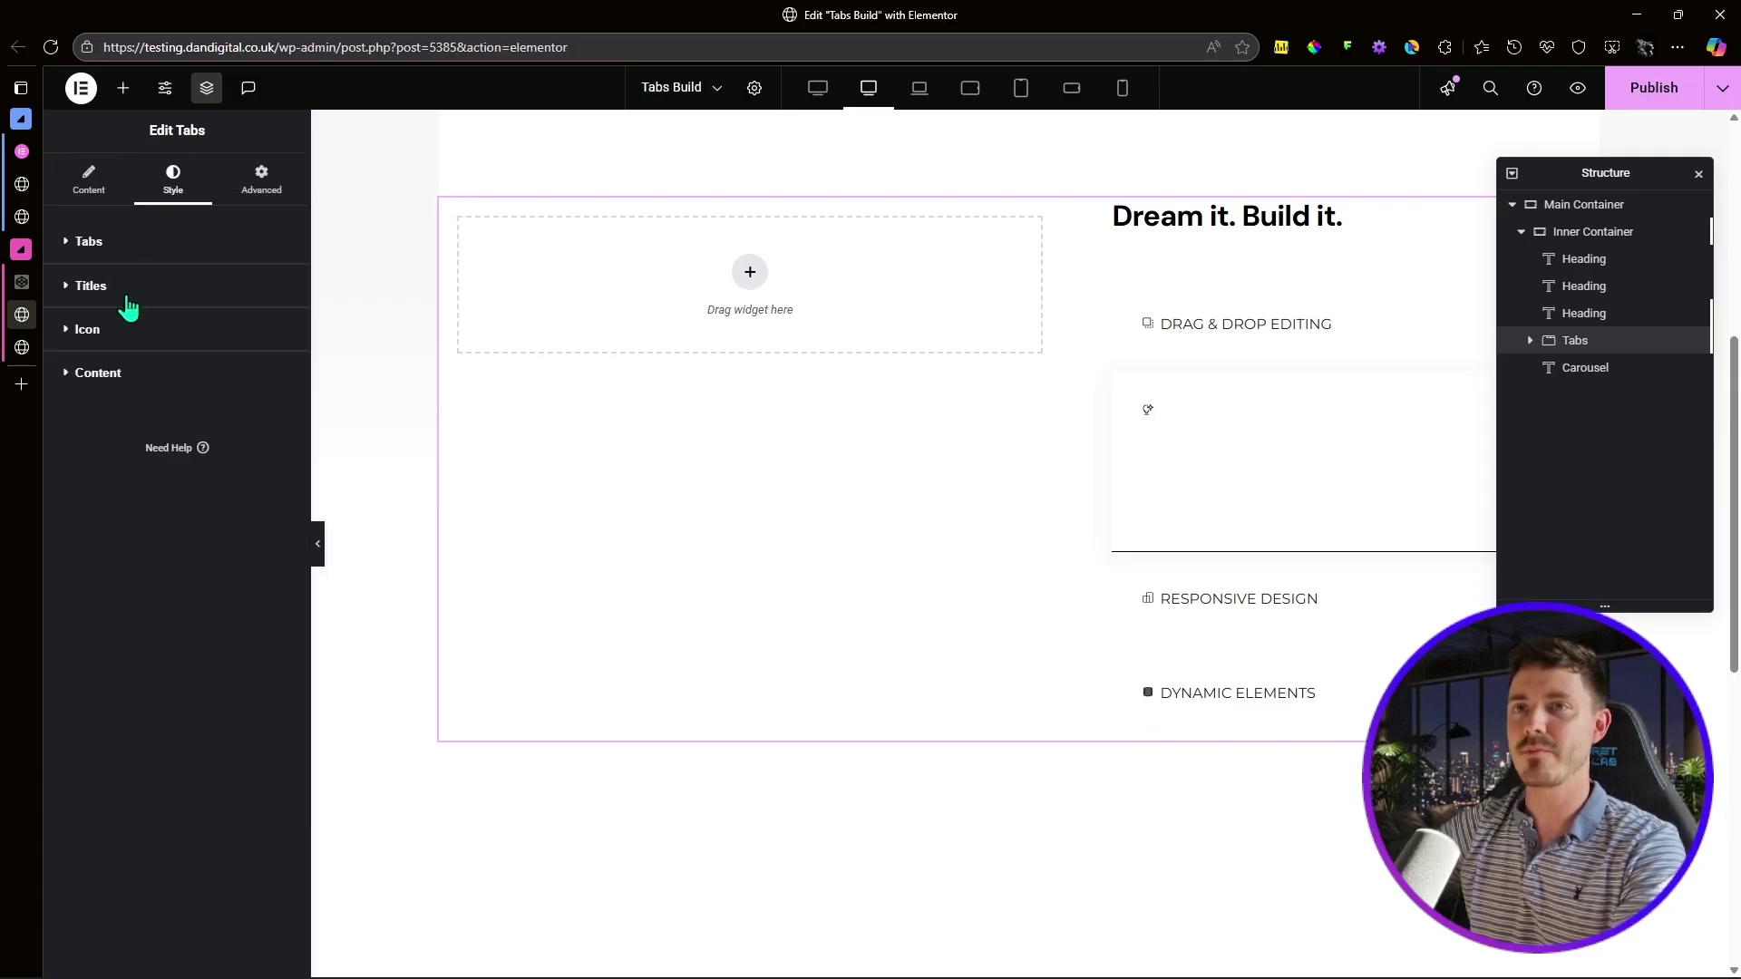
click(117, 293)
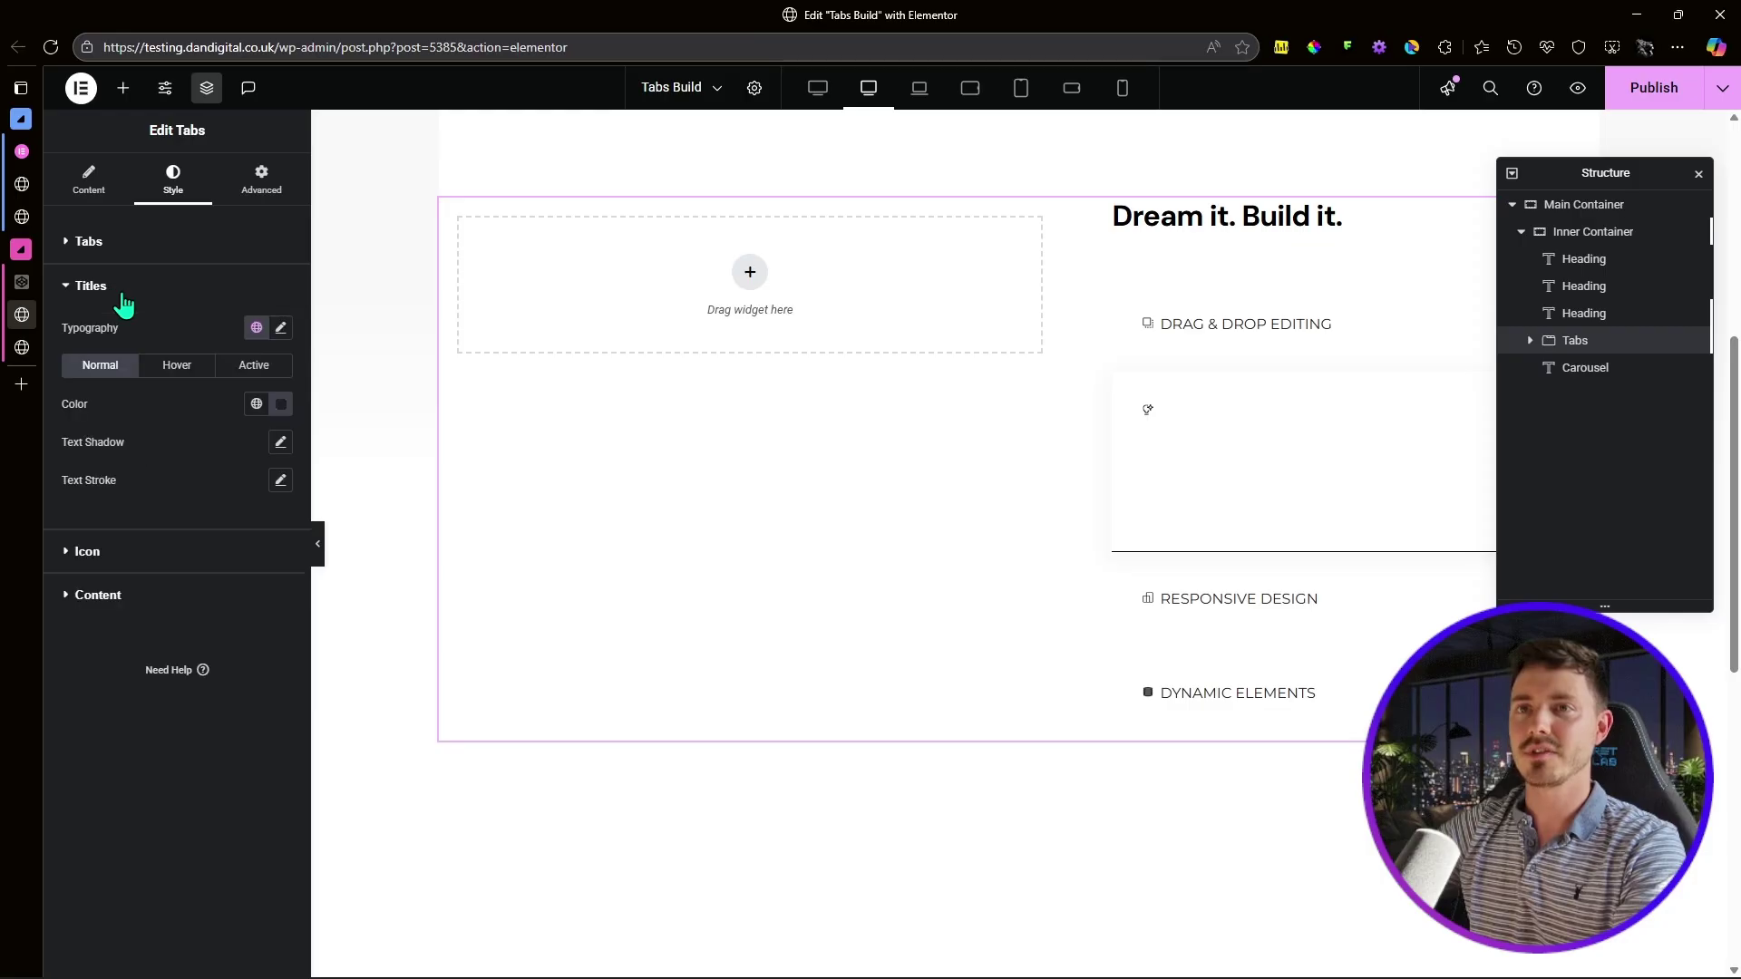
click(256, 328)
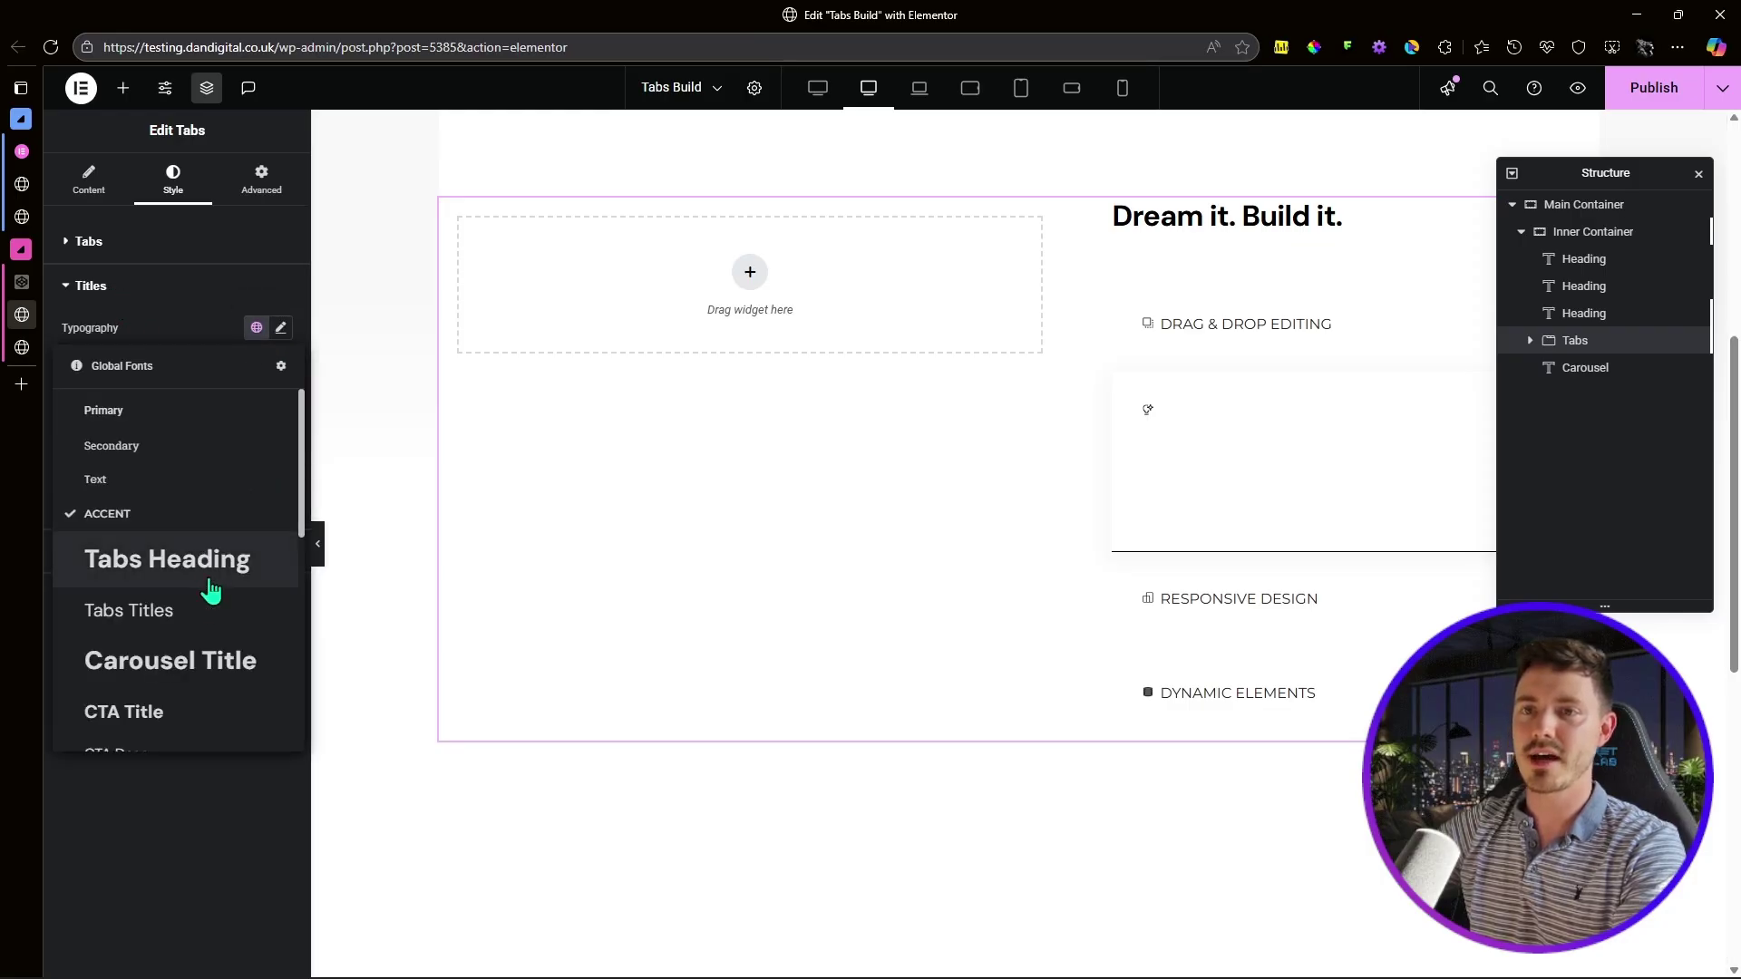
click(145, 419)
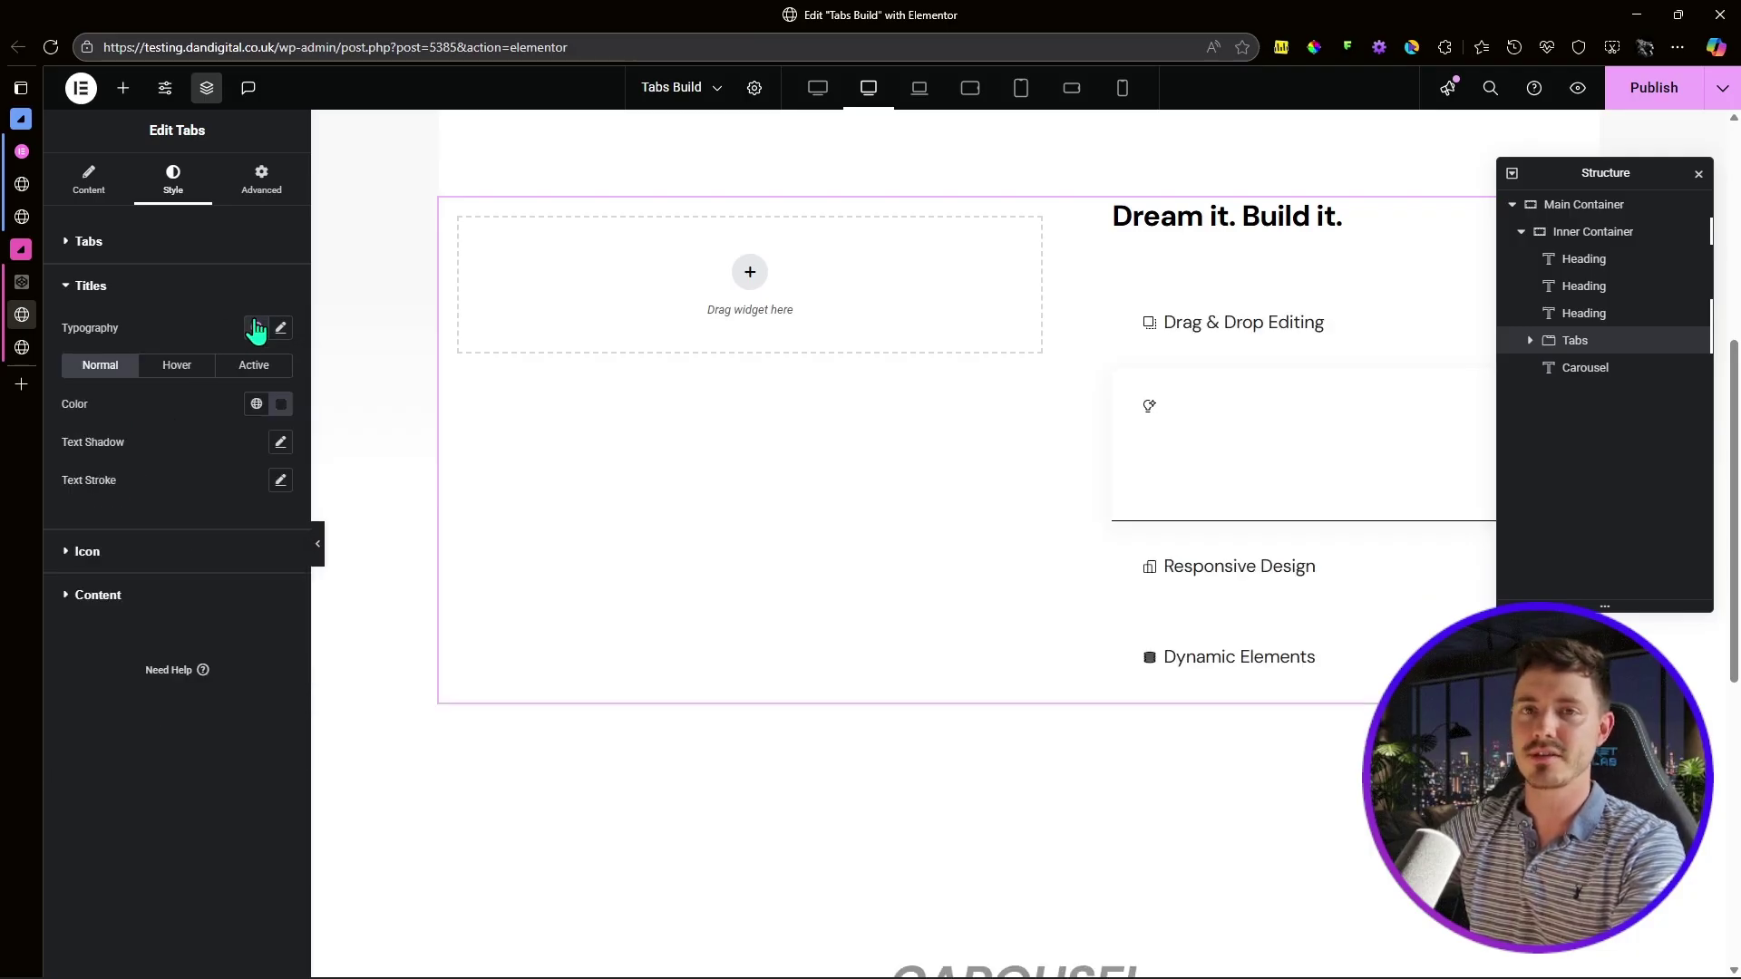
click(257, 404)
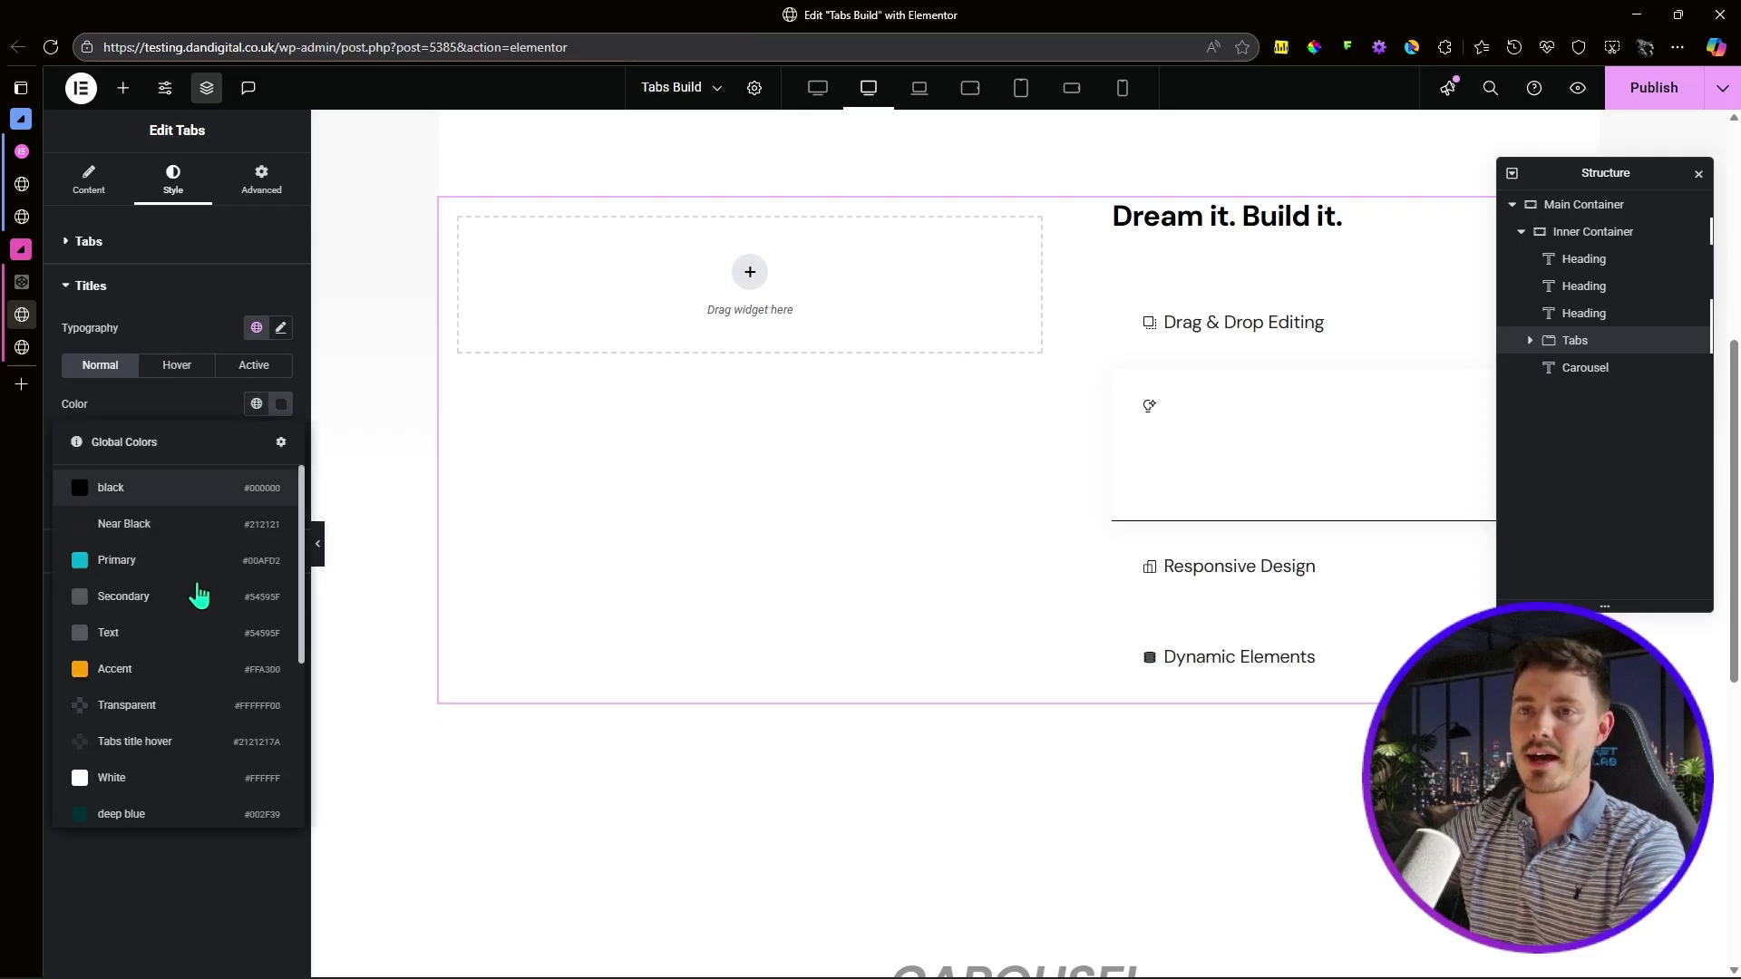
click(140, 527)
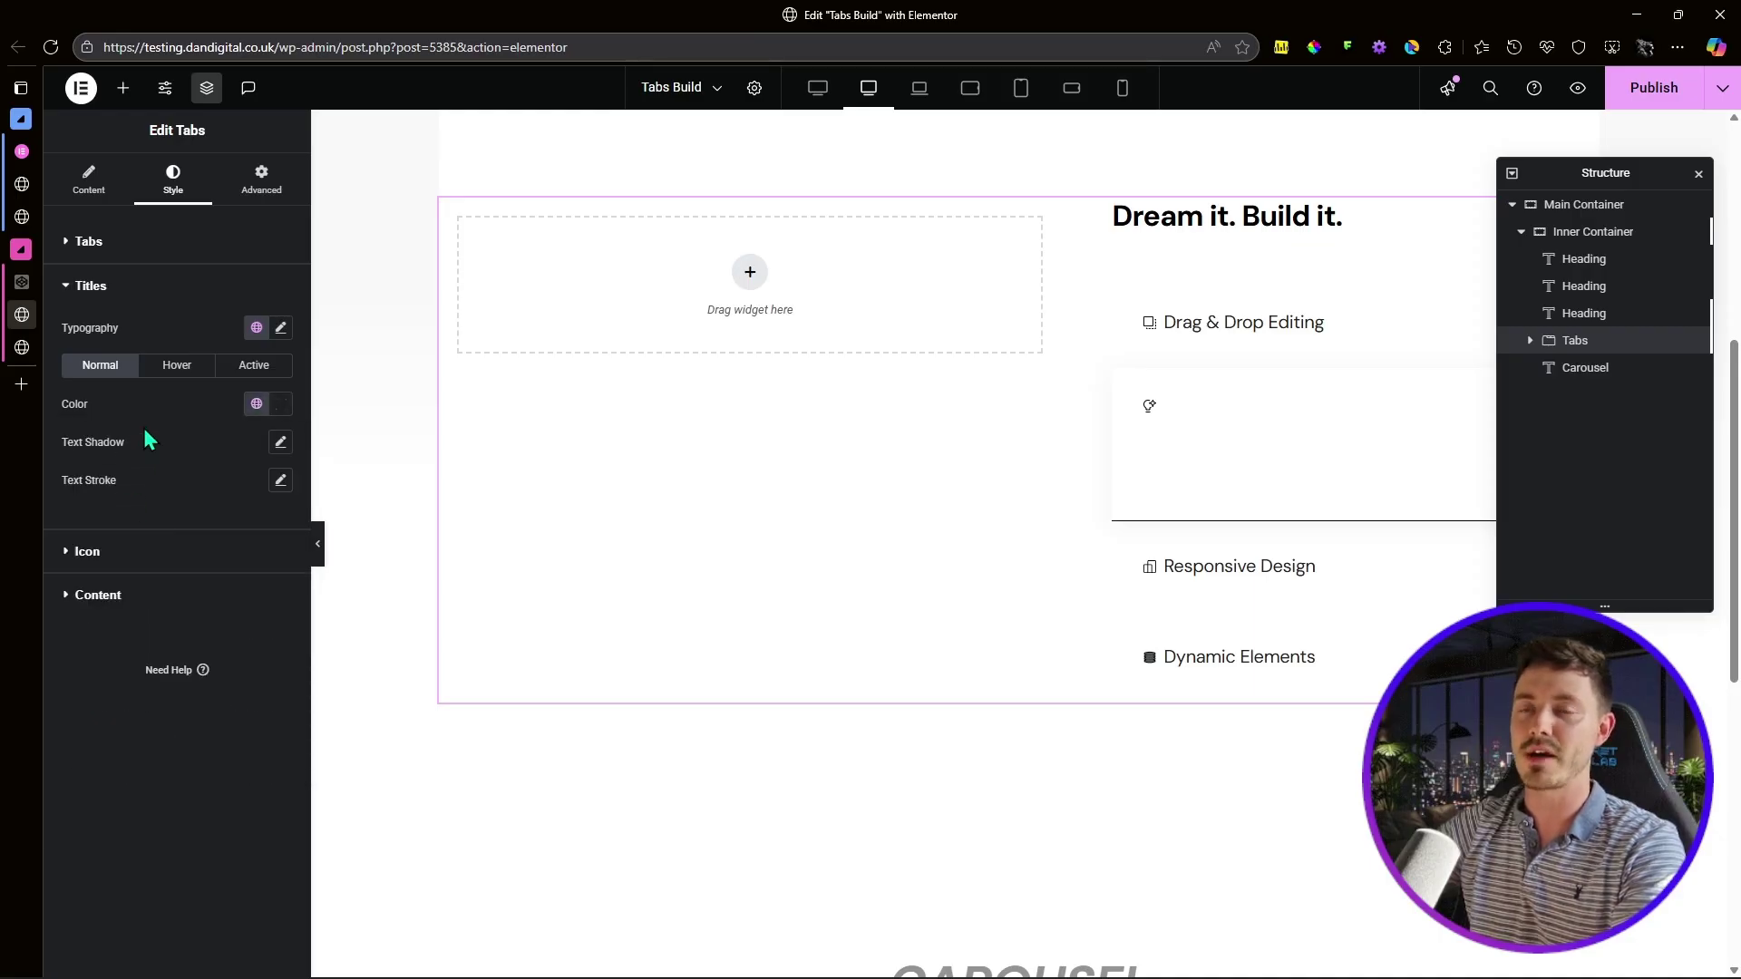
Step: Set the titles' hover color to the global Tabs title hover and their active color to the global Near Black
click(174, 370)
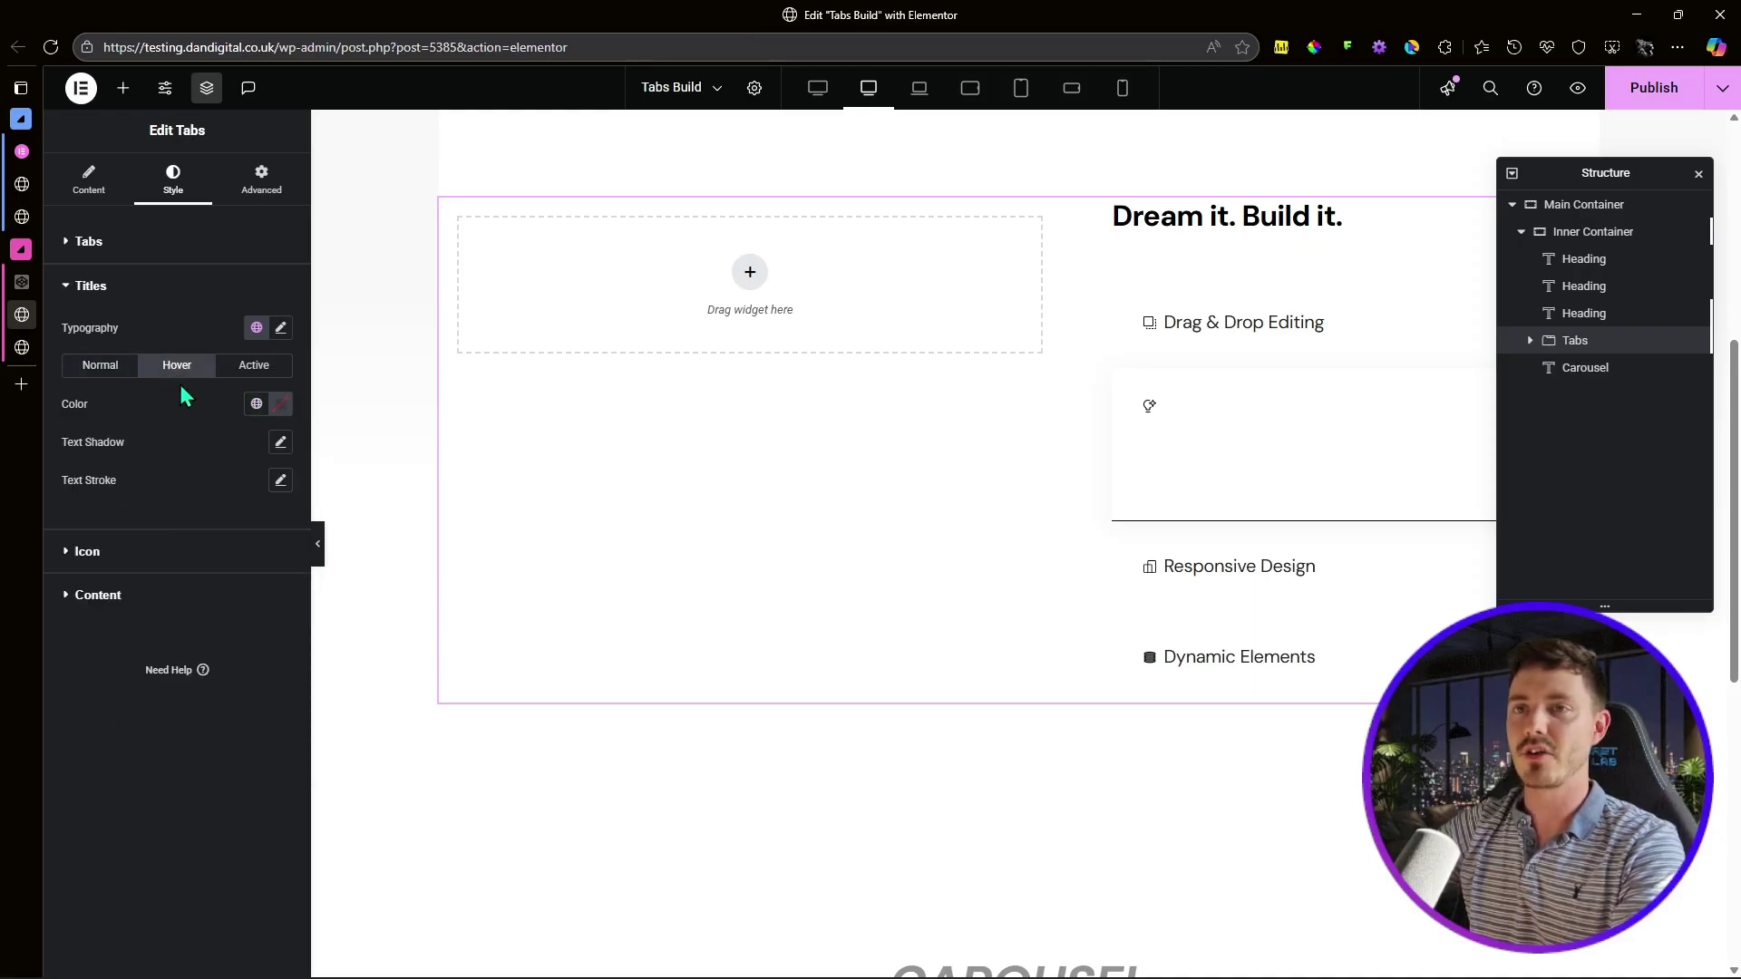
click(257, 404)
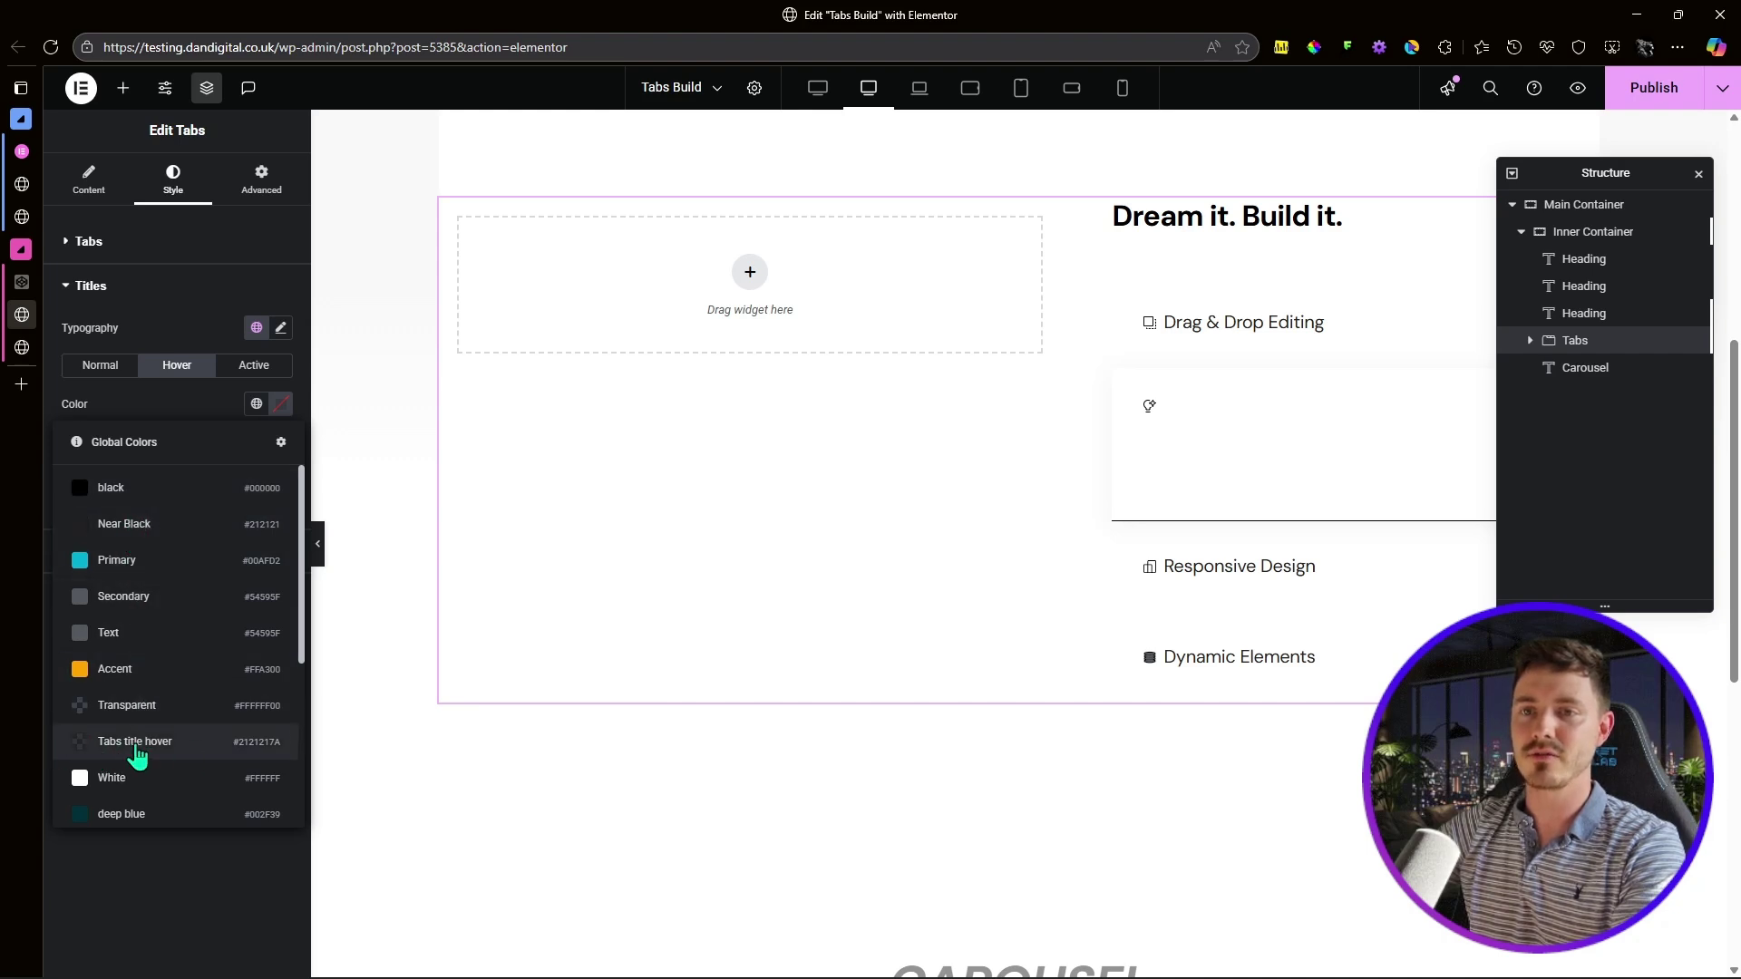
click(229, 749)
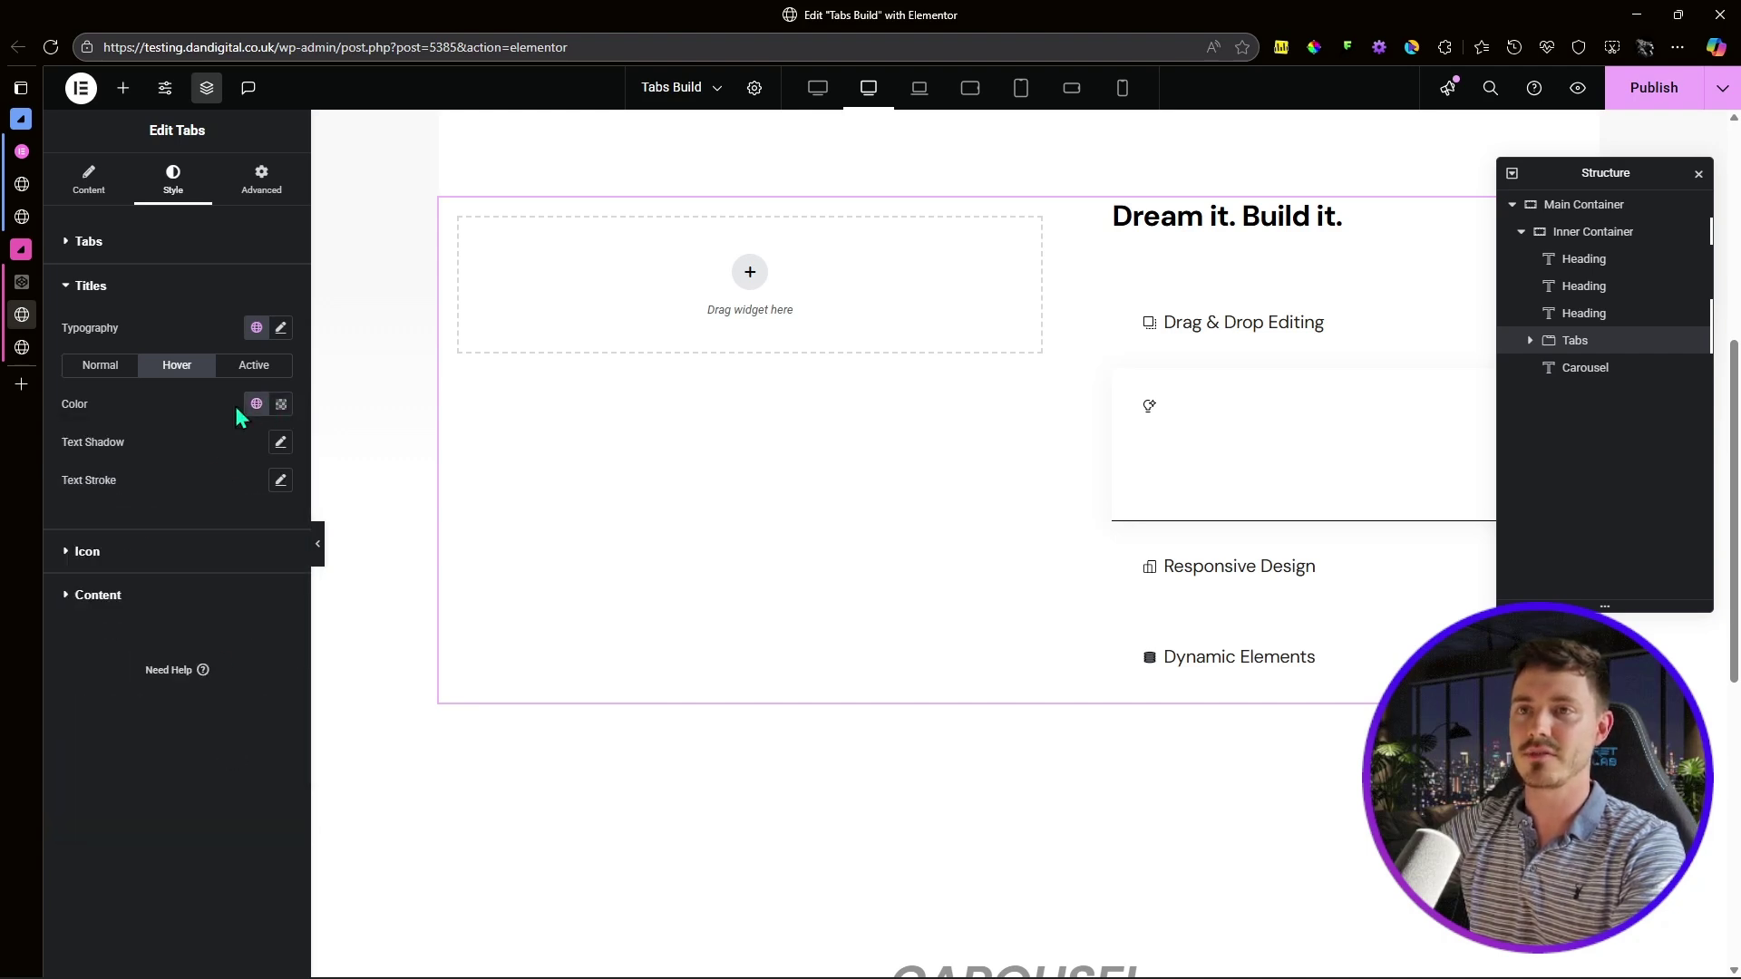
click(256, 367)
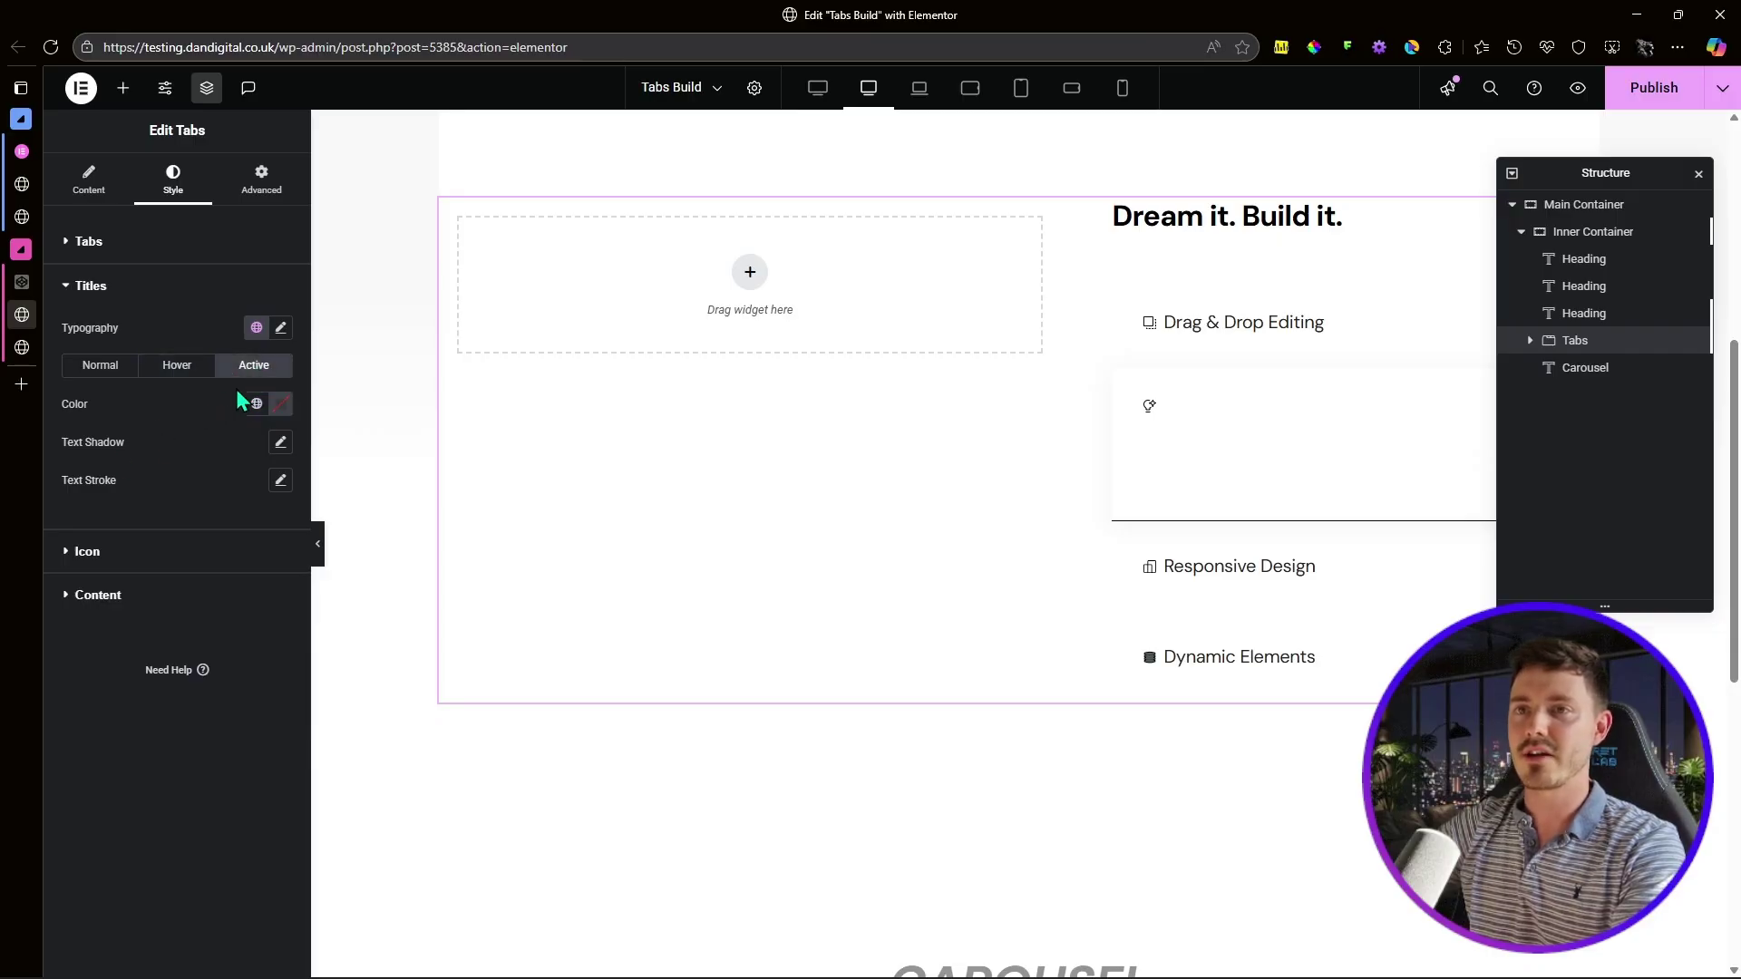
click(255, 405)
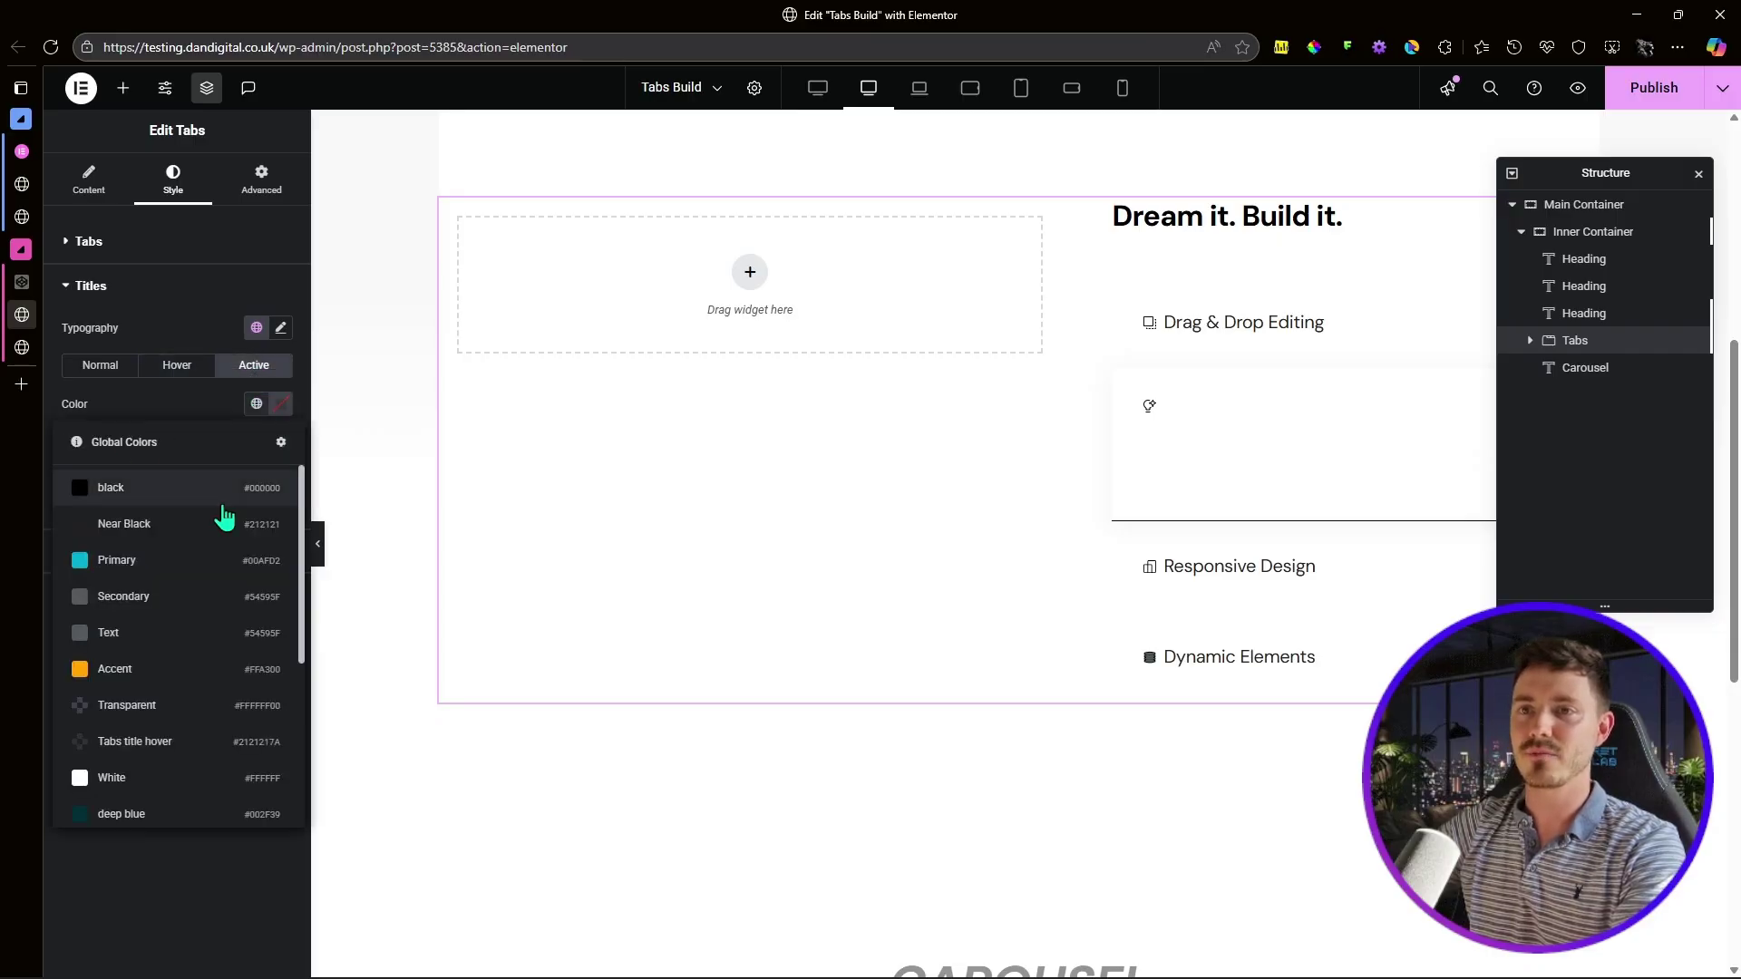
click(141, 526)
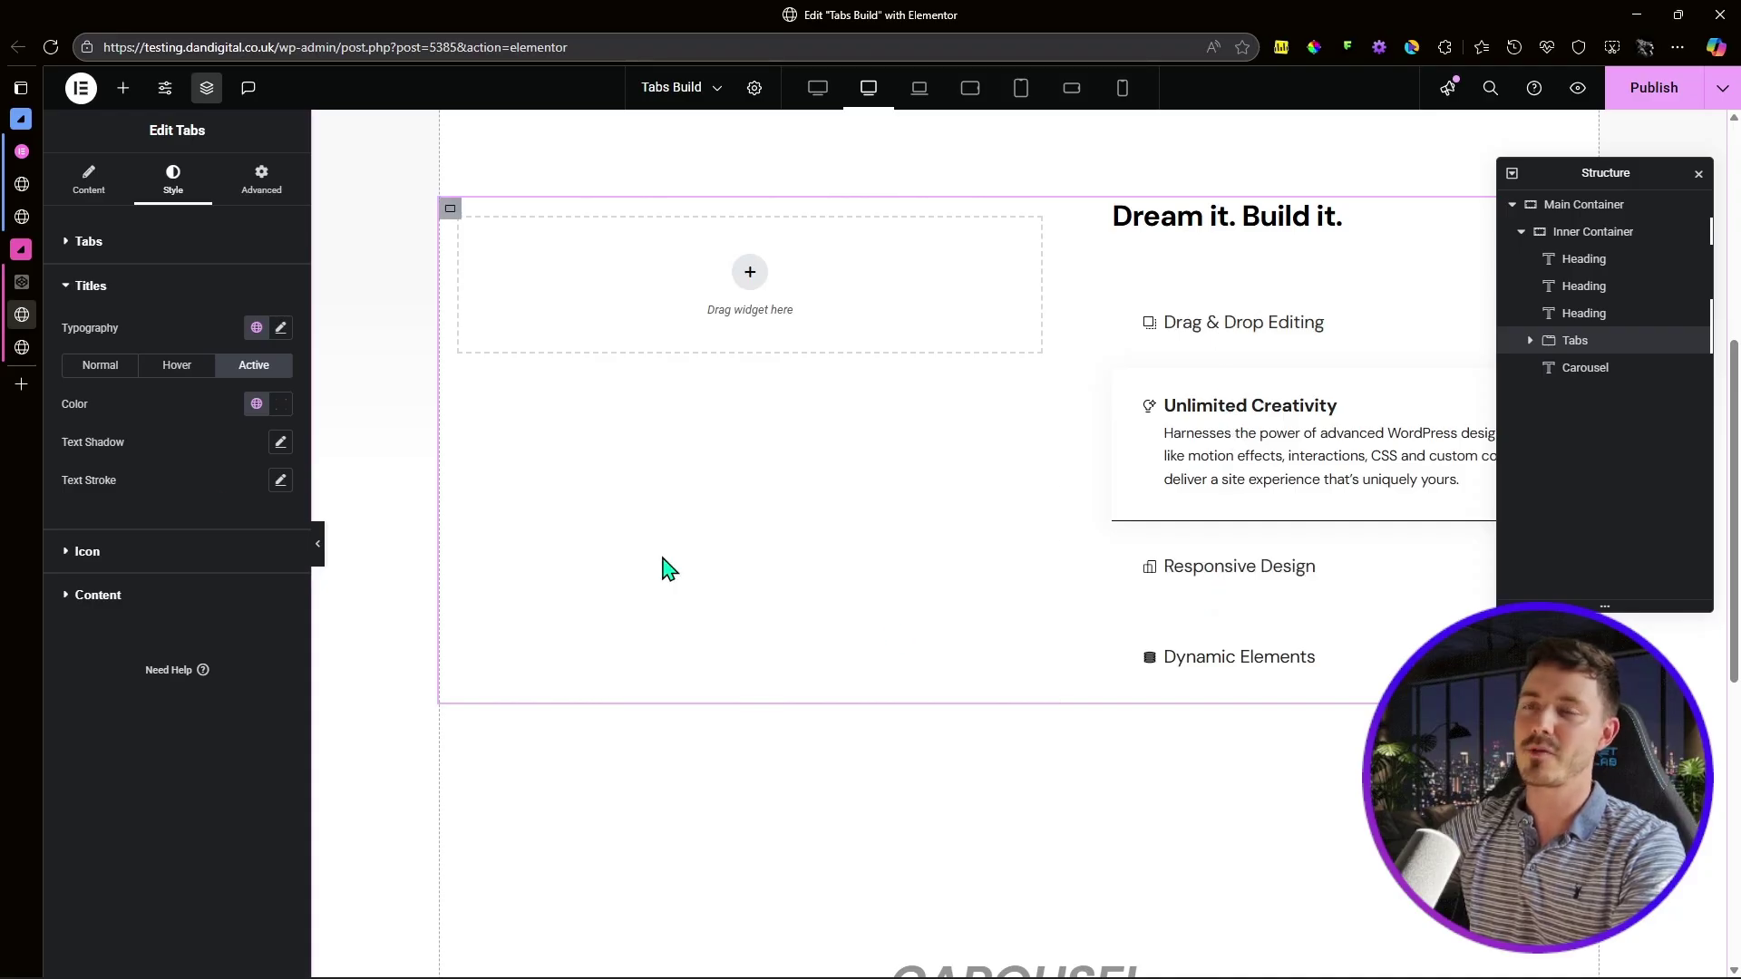
Step: Place the tab icons before the titles, with a size of 24 px and a spacing of 16 px
click(105, 562)
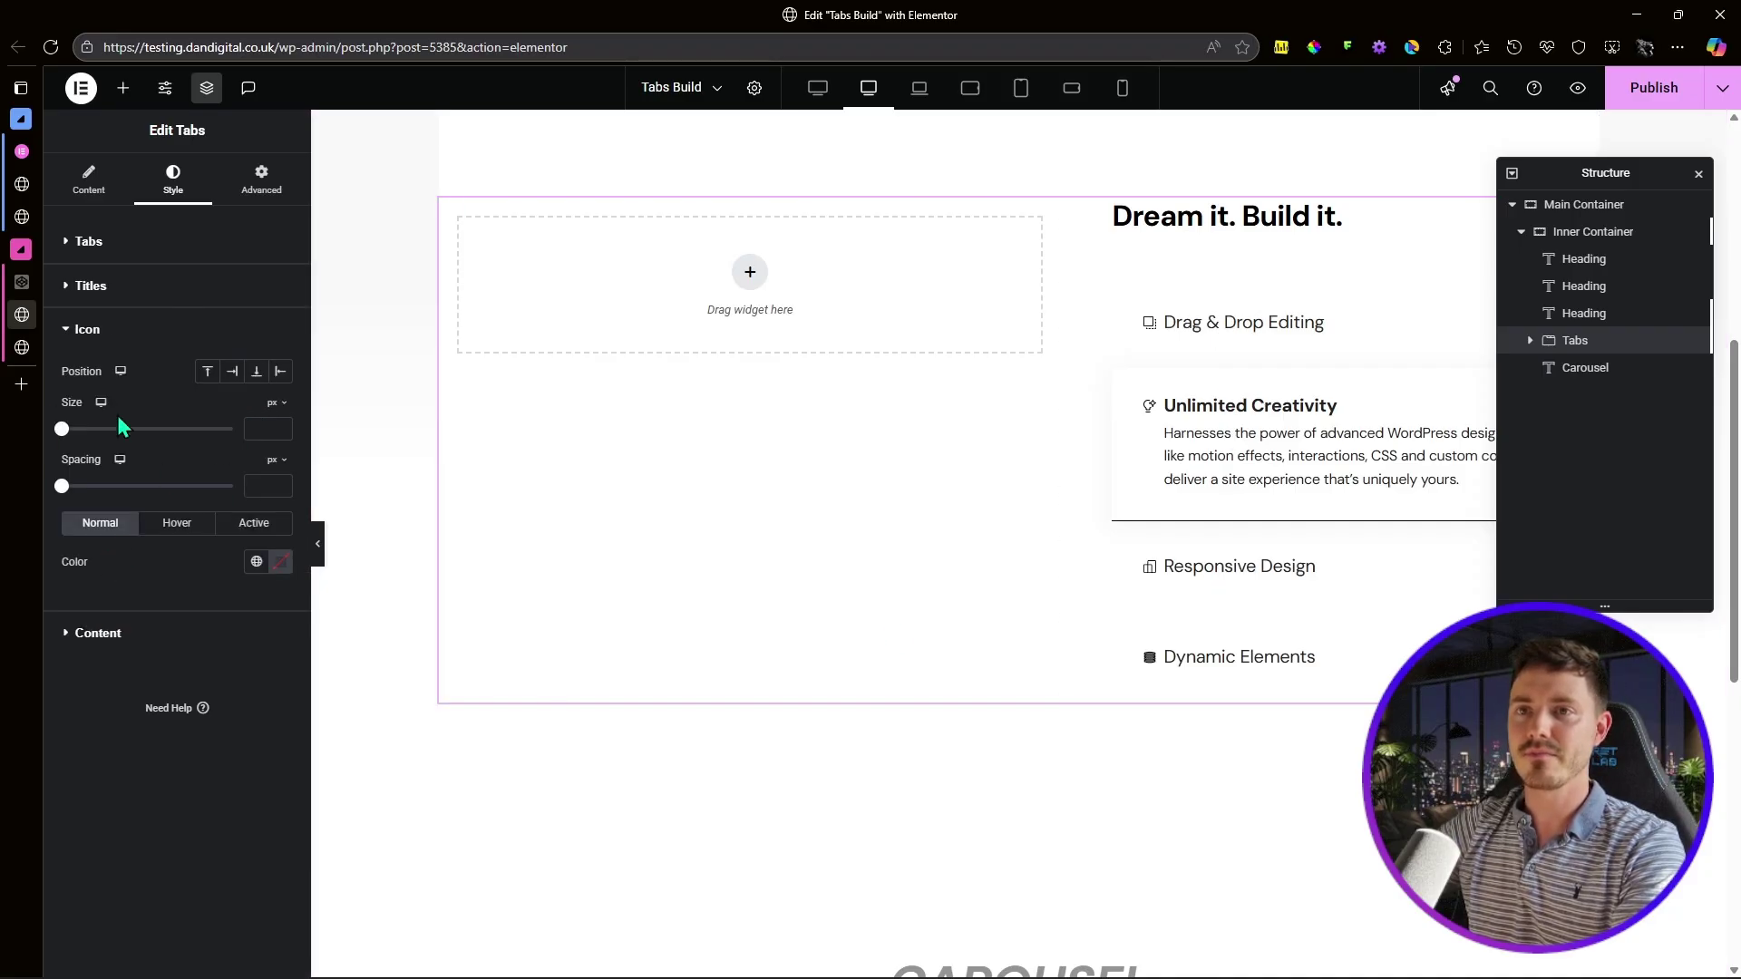
click(282, 373)
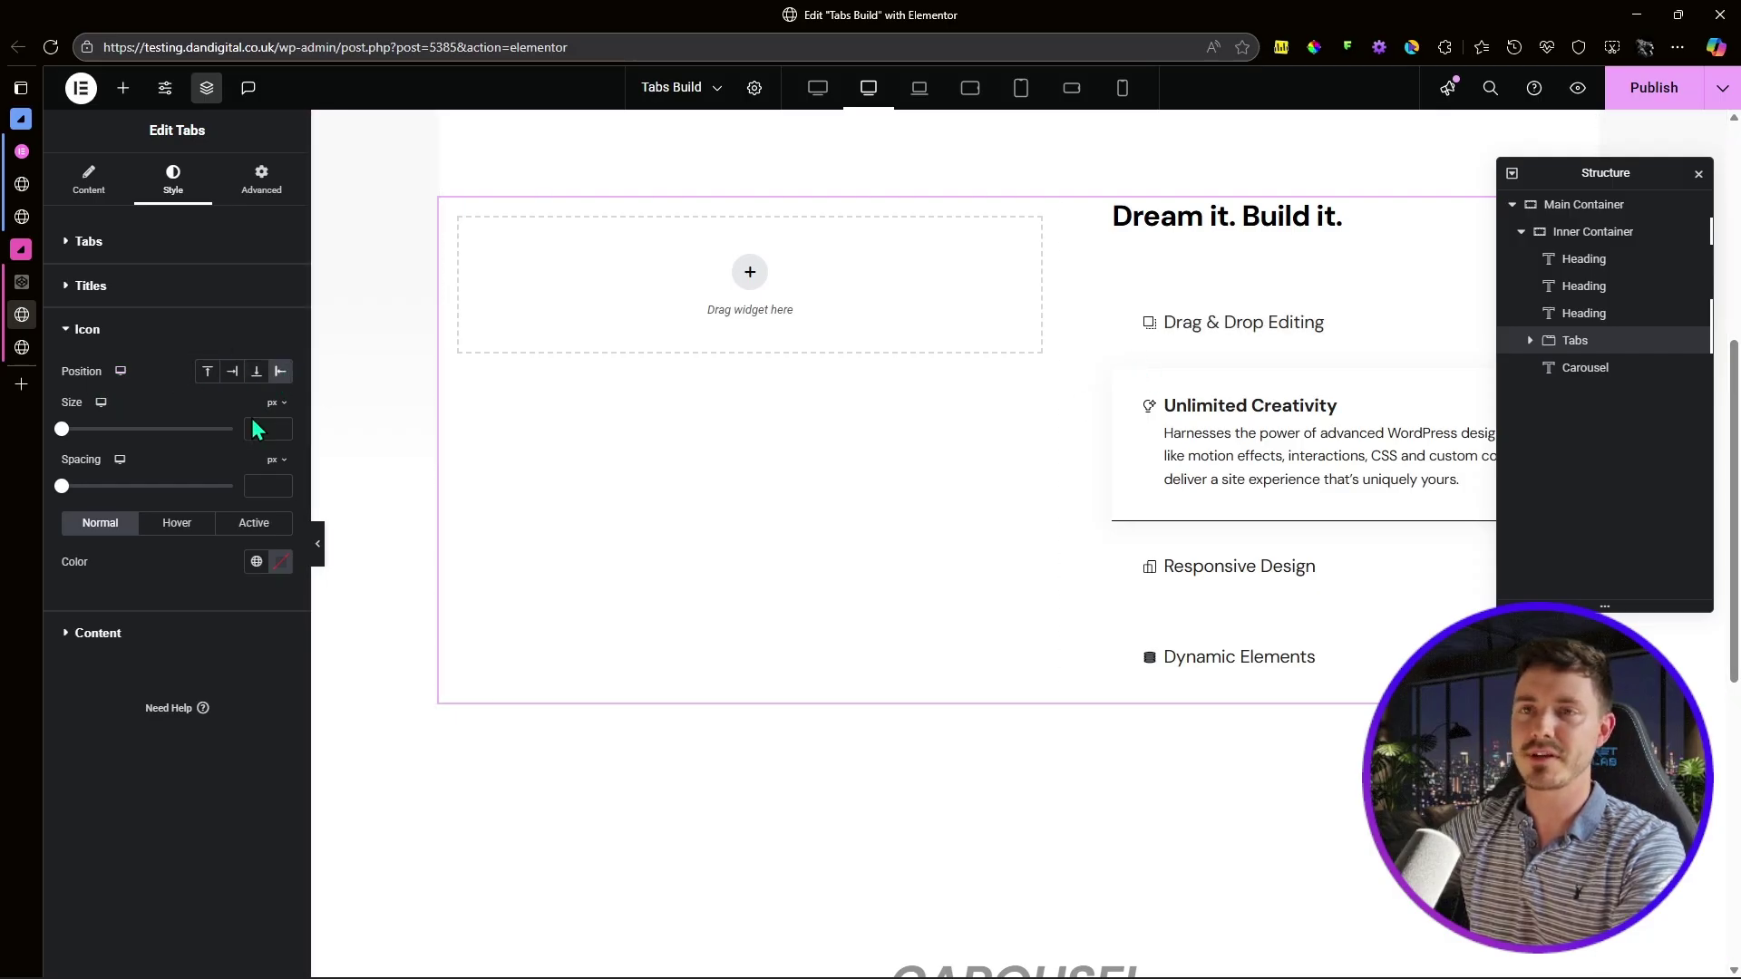
click(279, 434)
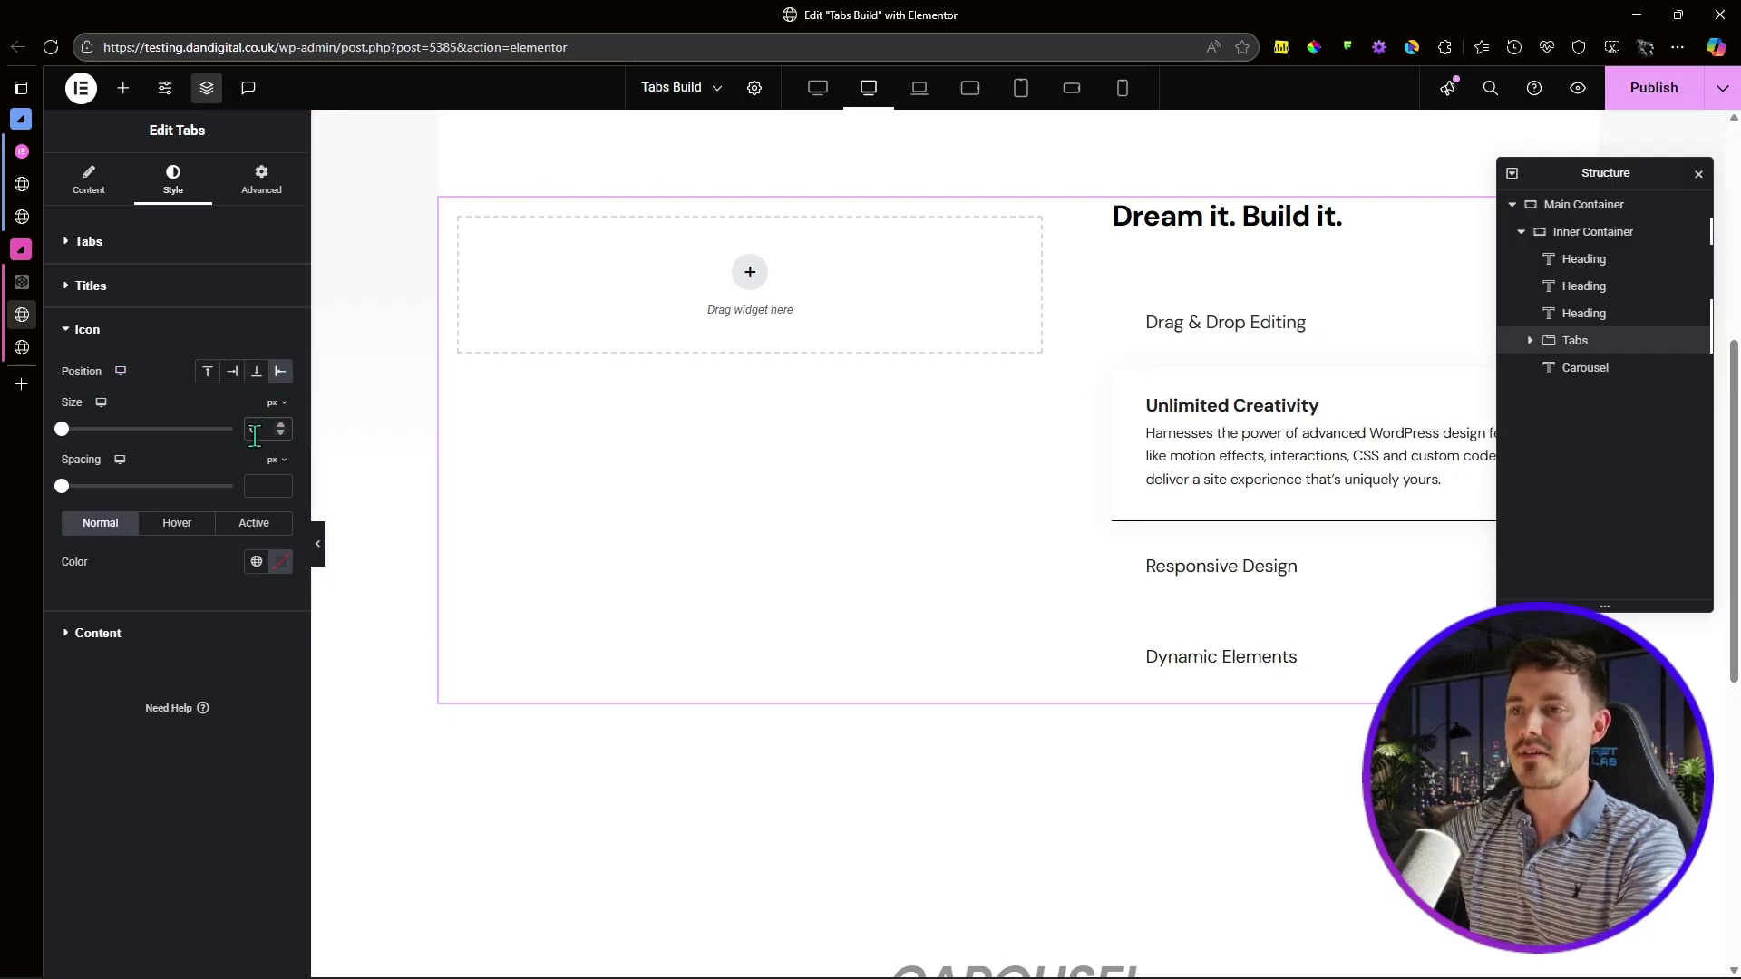
text(24)
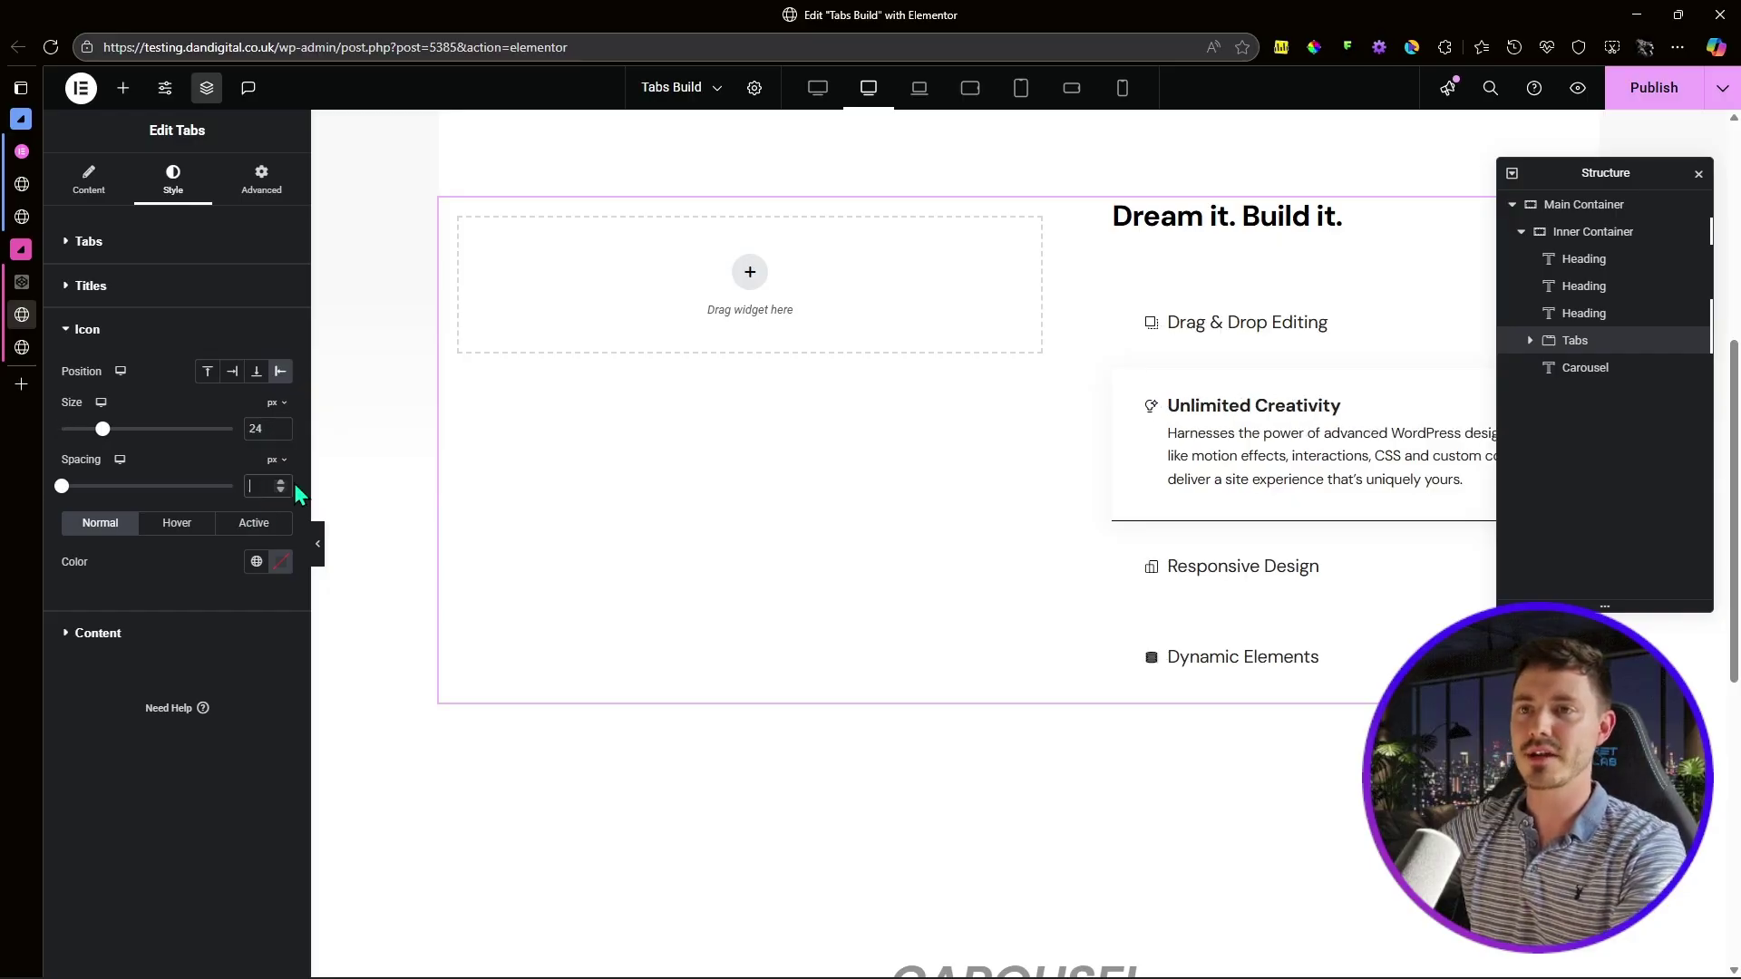
text(16)
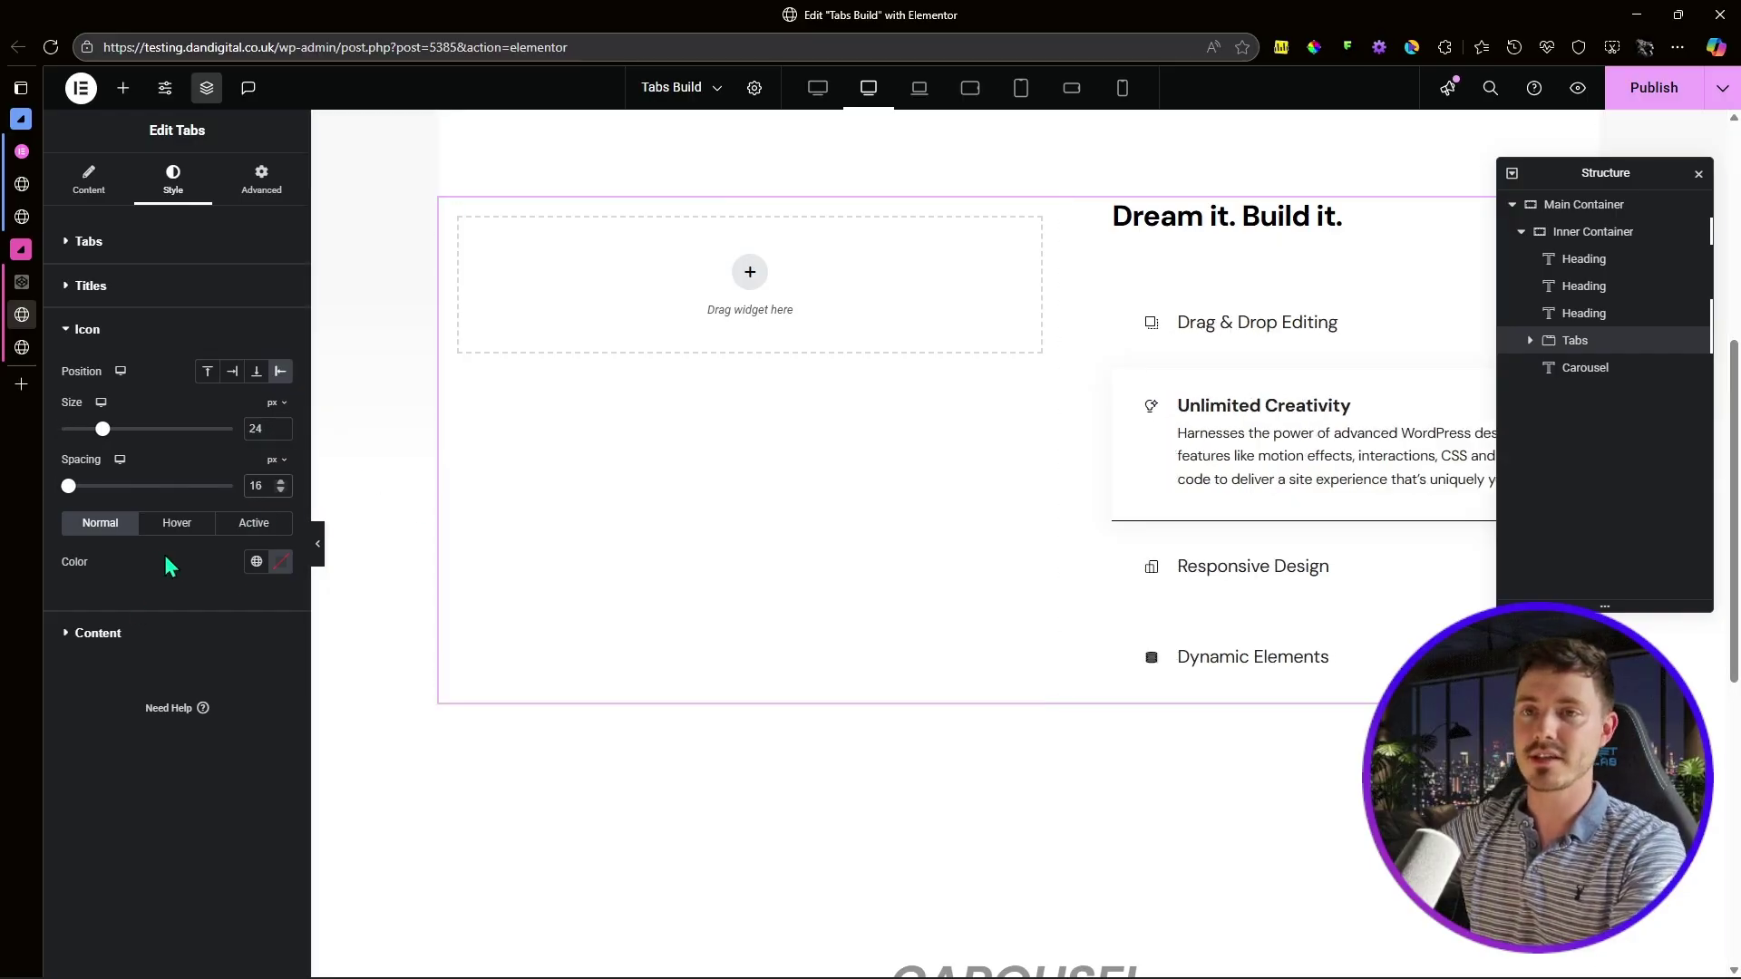
Step: Set the tab icons' normal and hover colors to the global Transparent color
click(259, 562)
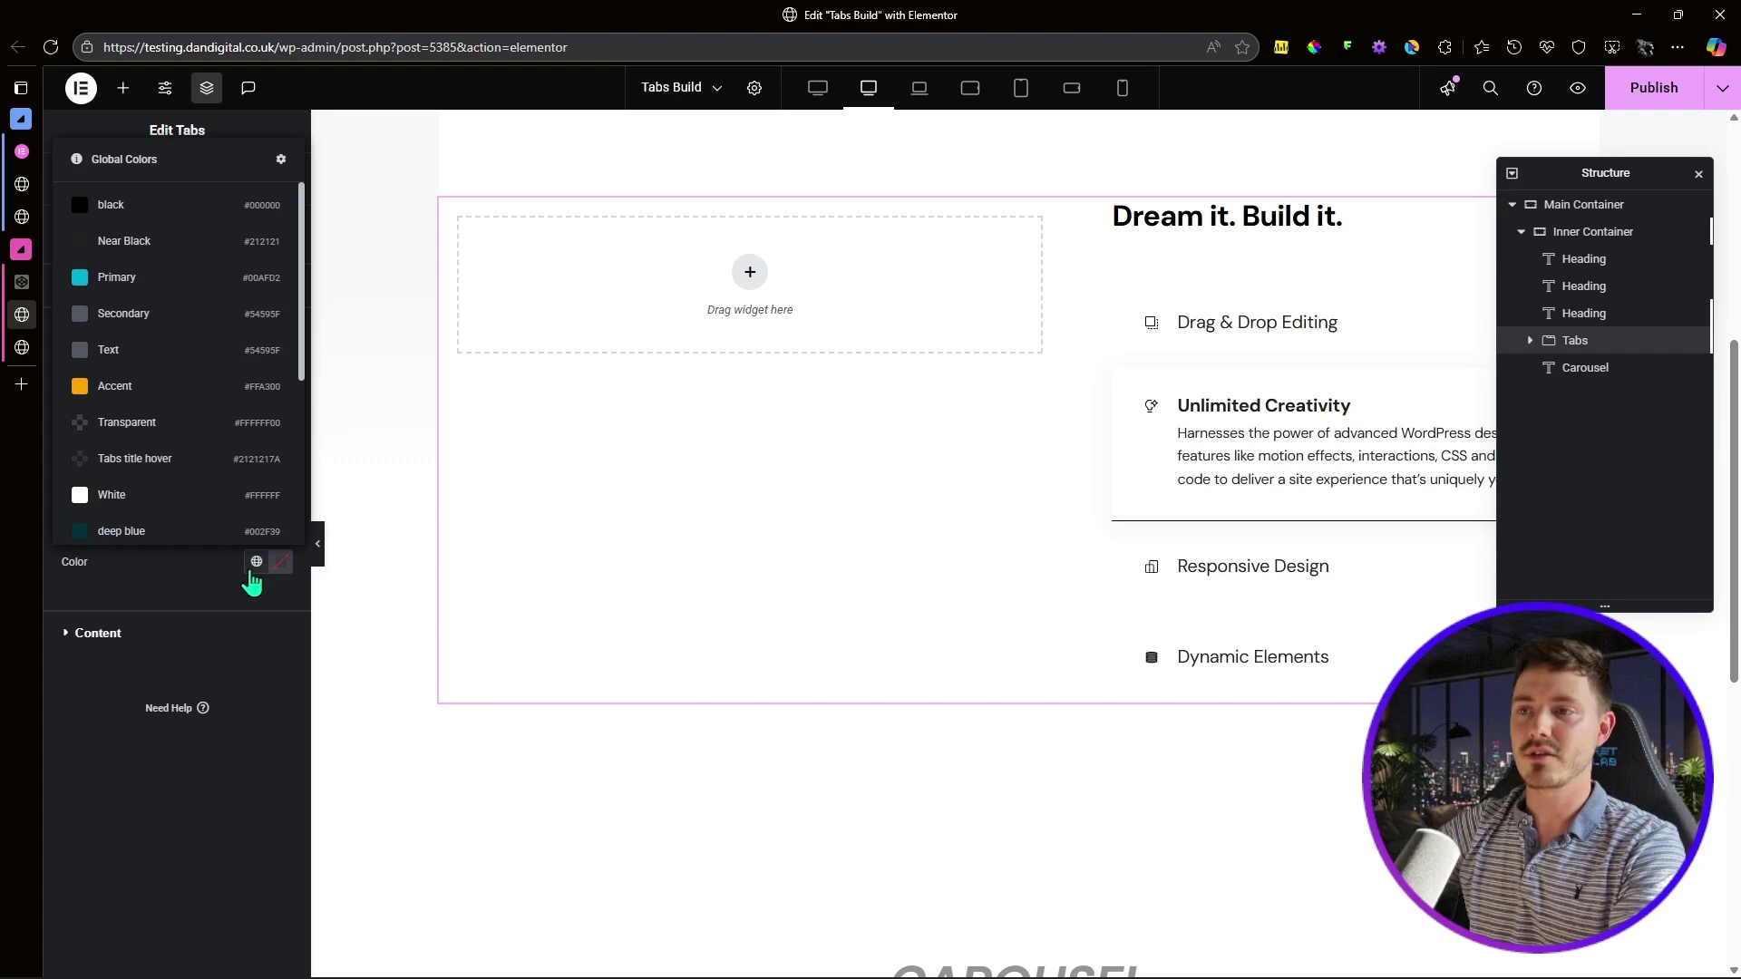
click(136, 422)
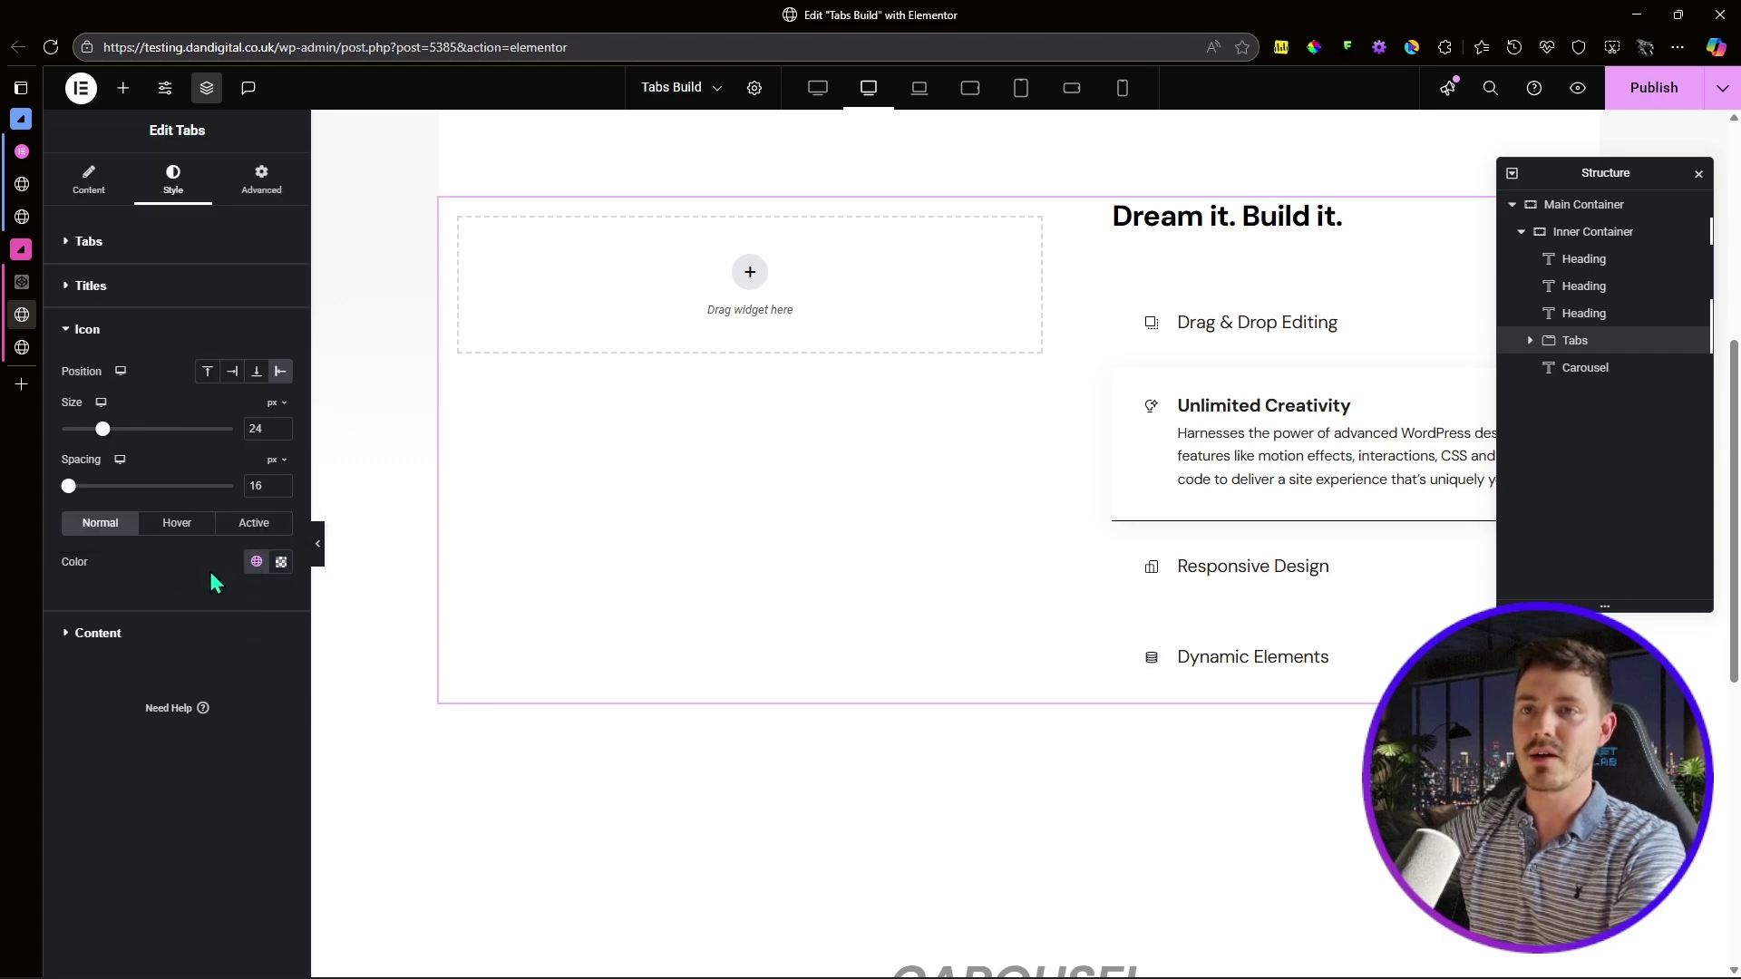
click(181, 527)
click(257, 562)
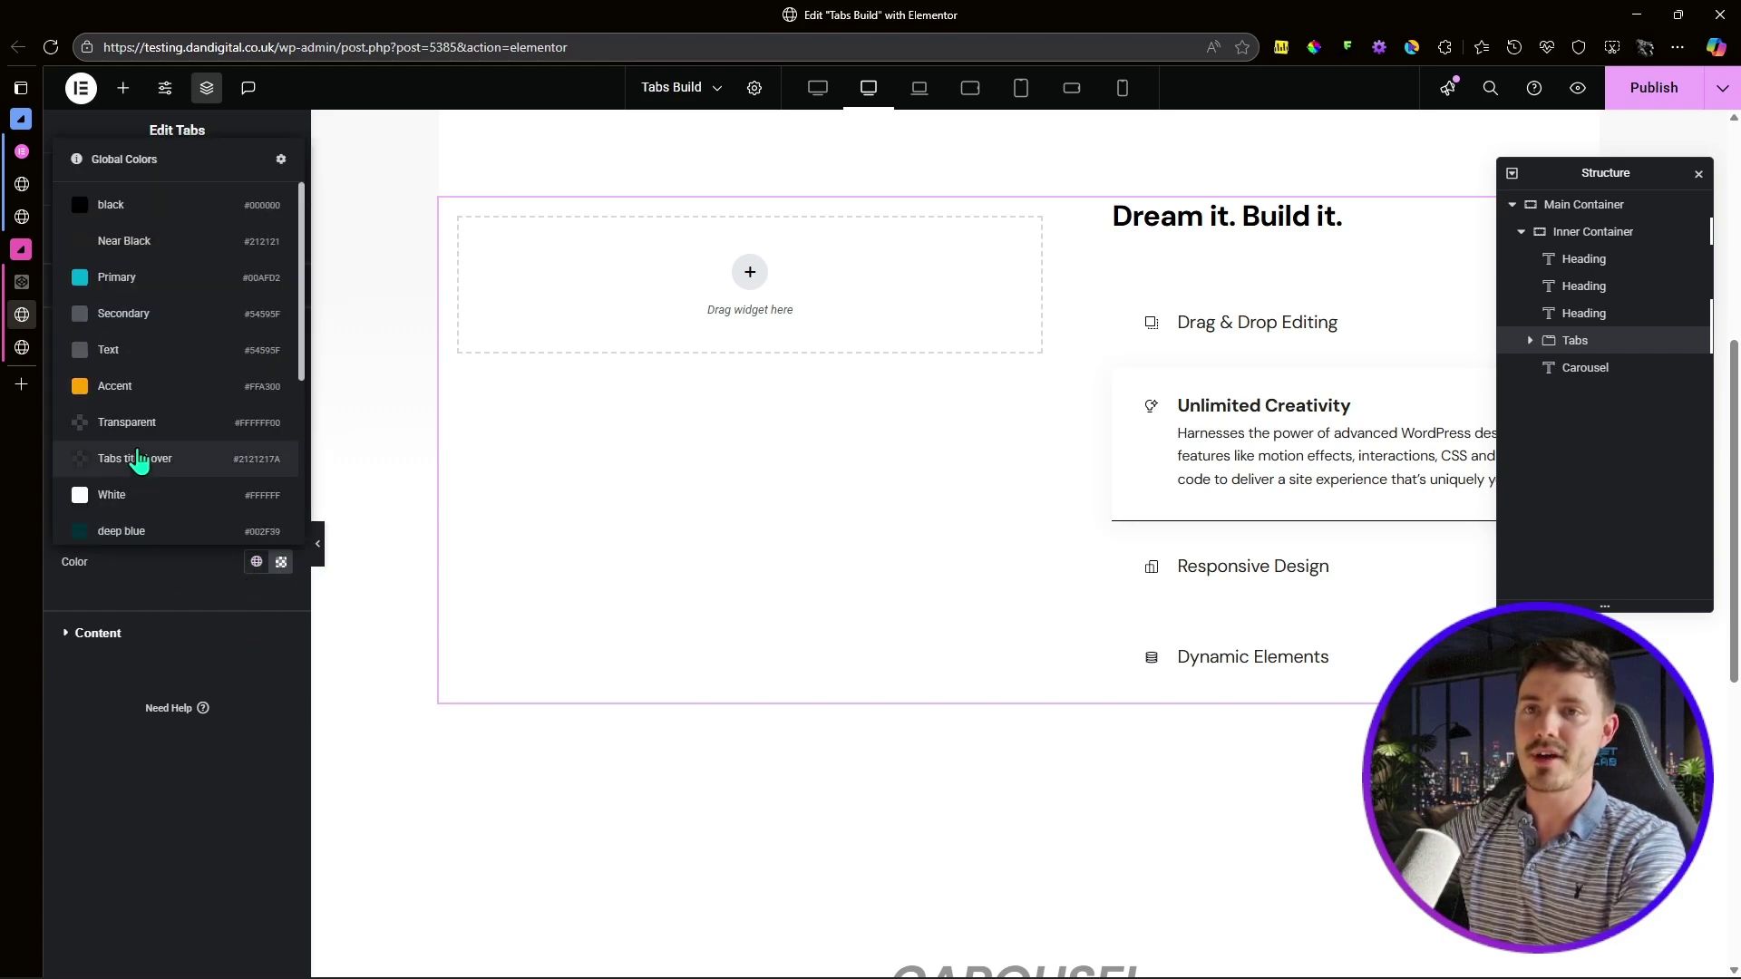
click(141, 458)
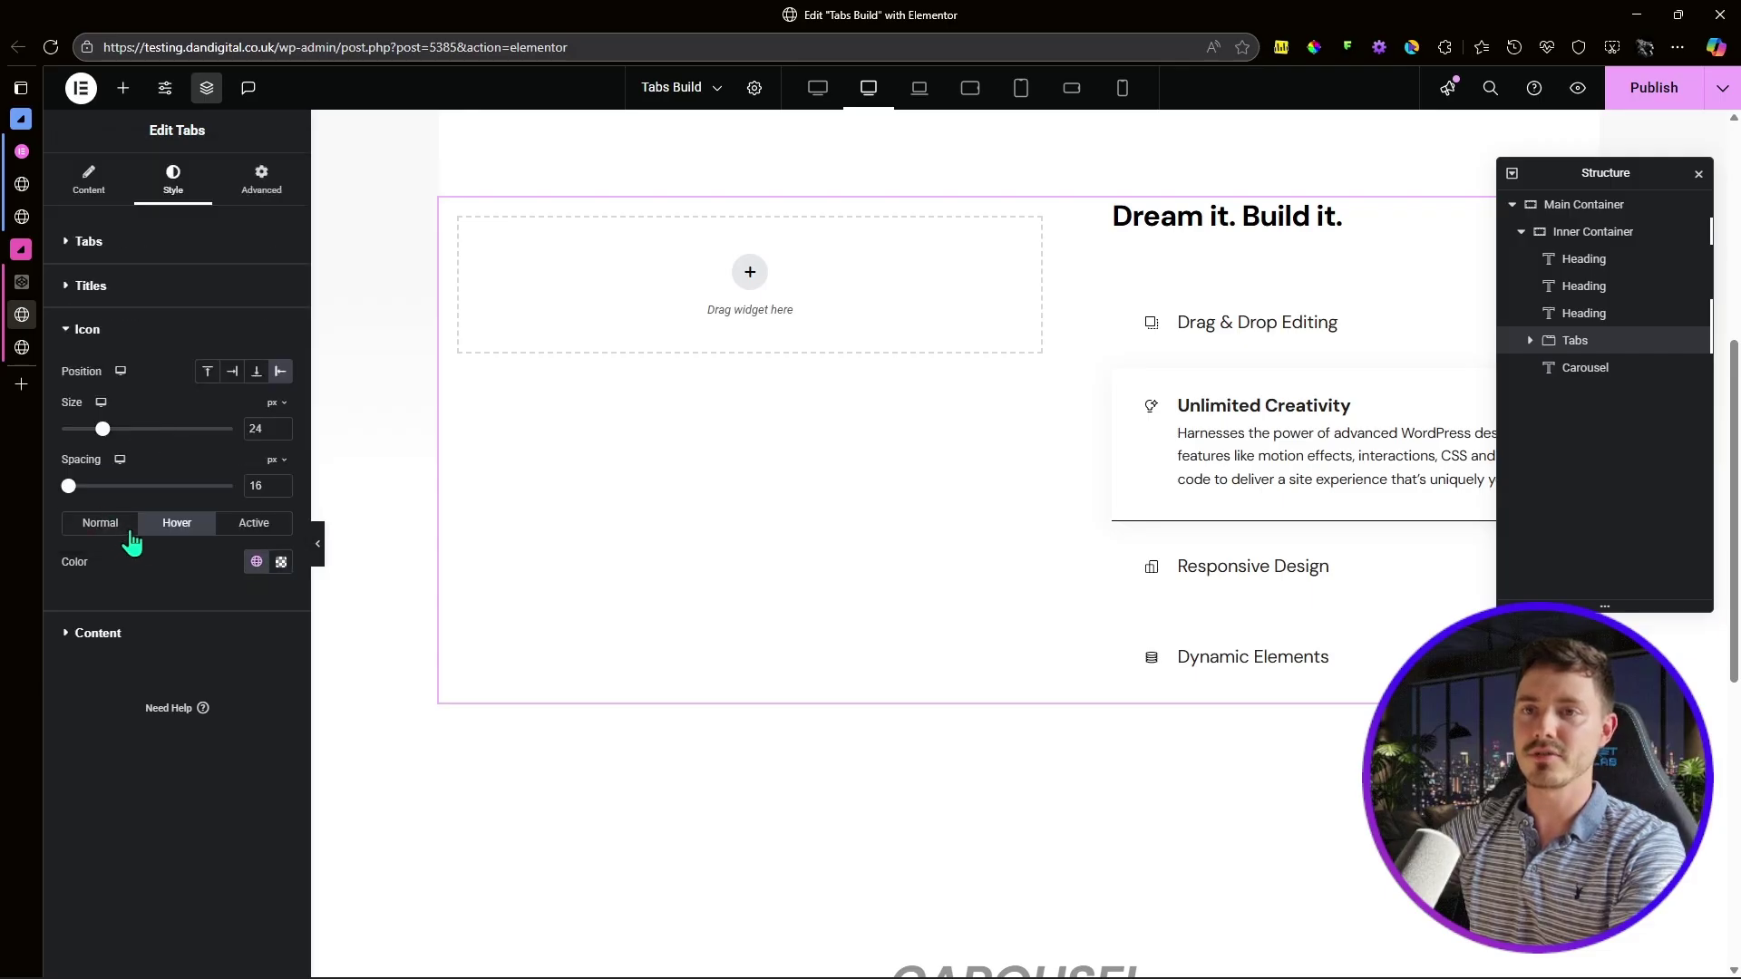
Step: Set the tab icons' active color to the global Transparent color
click(238, 532)
click(257, 562)
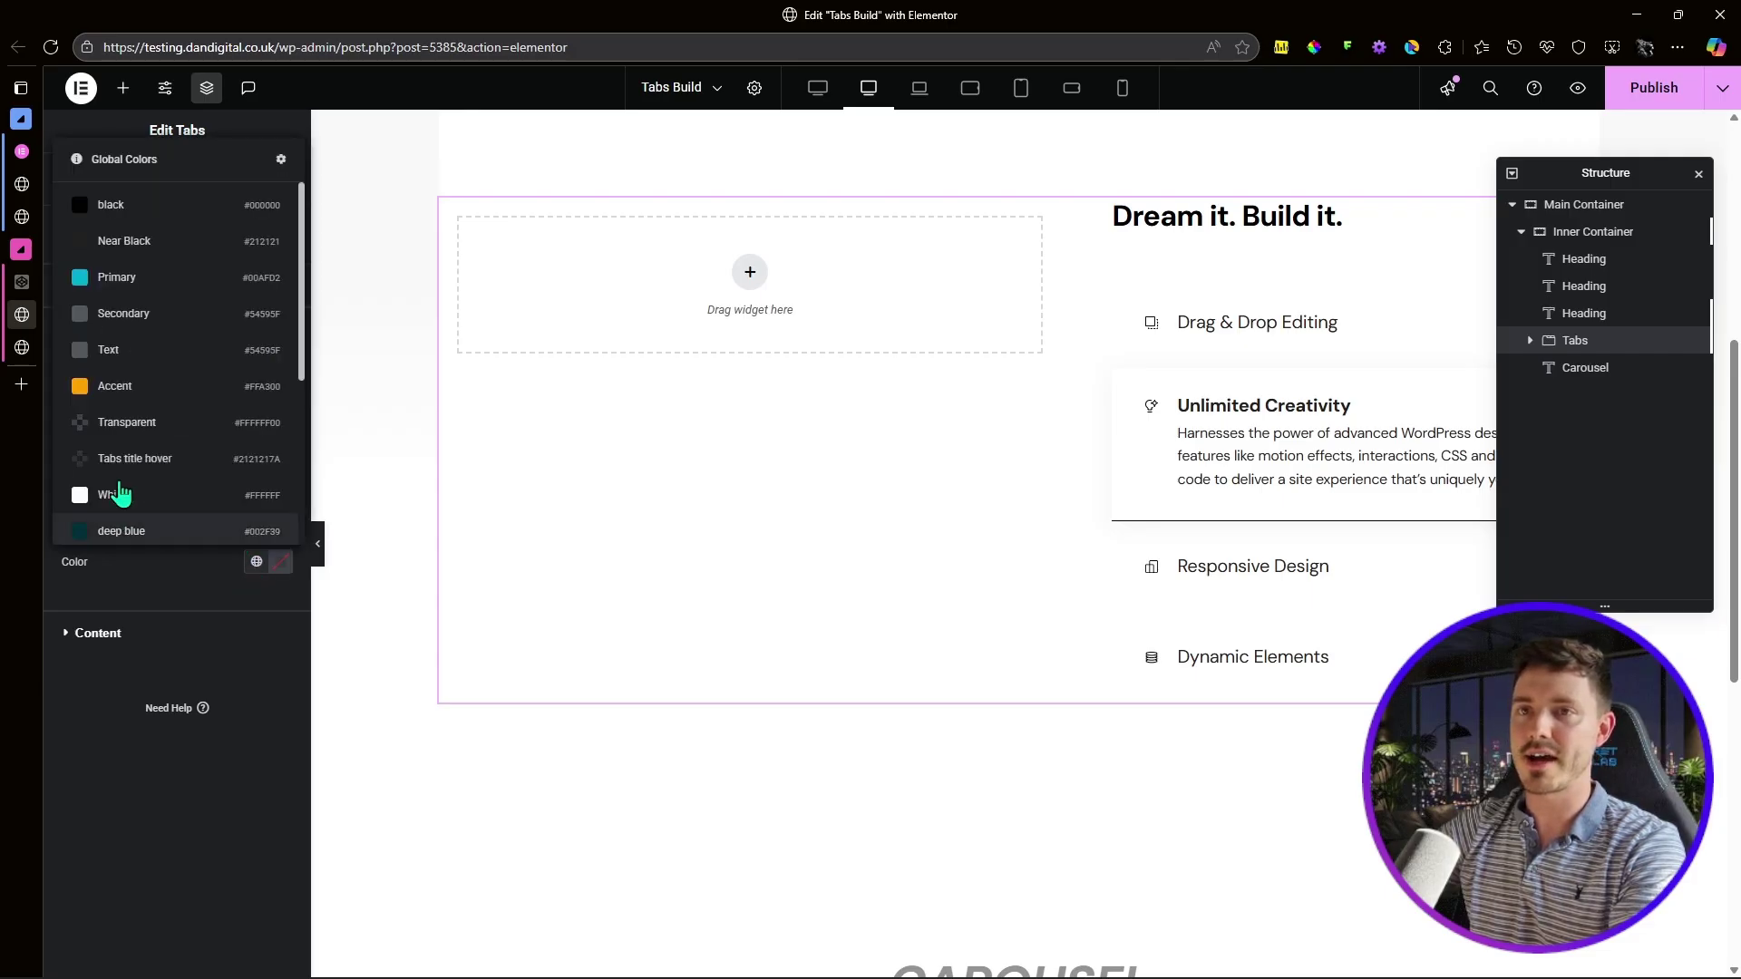
click(140, 425)
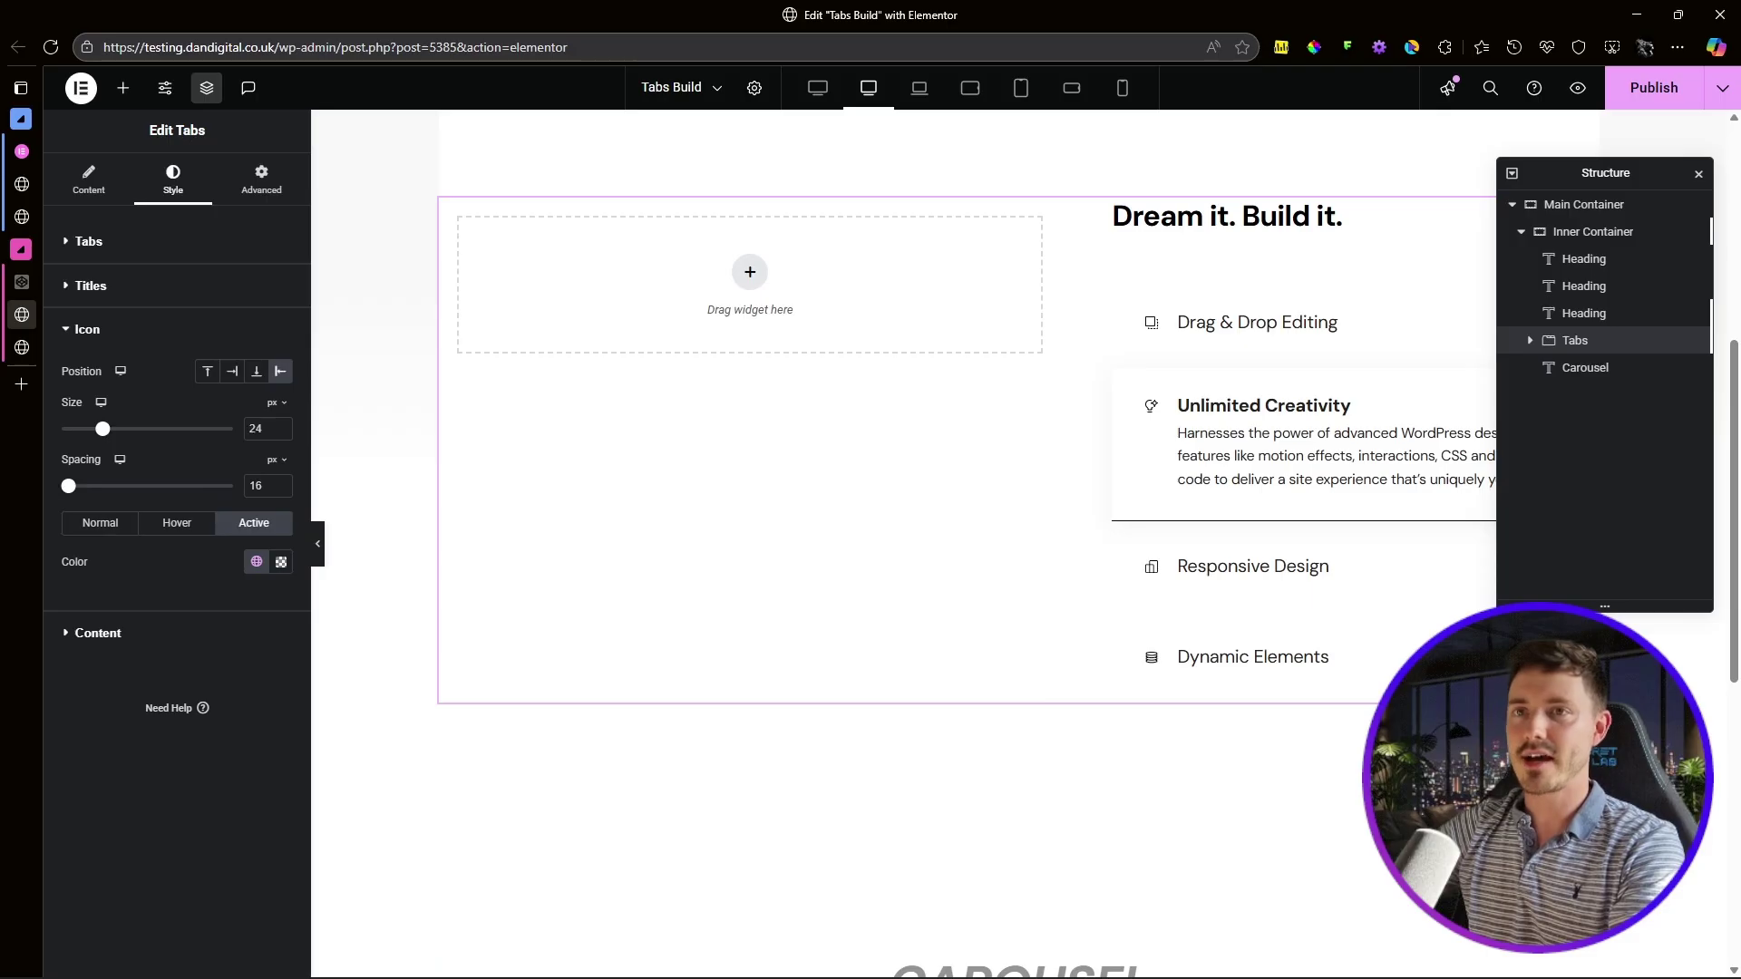
Step: Review the Tabs widget's content styling options and its custom CSS code
click(103, 326)
click(98, 373)
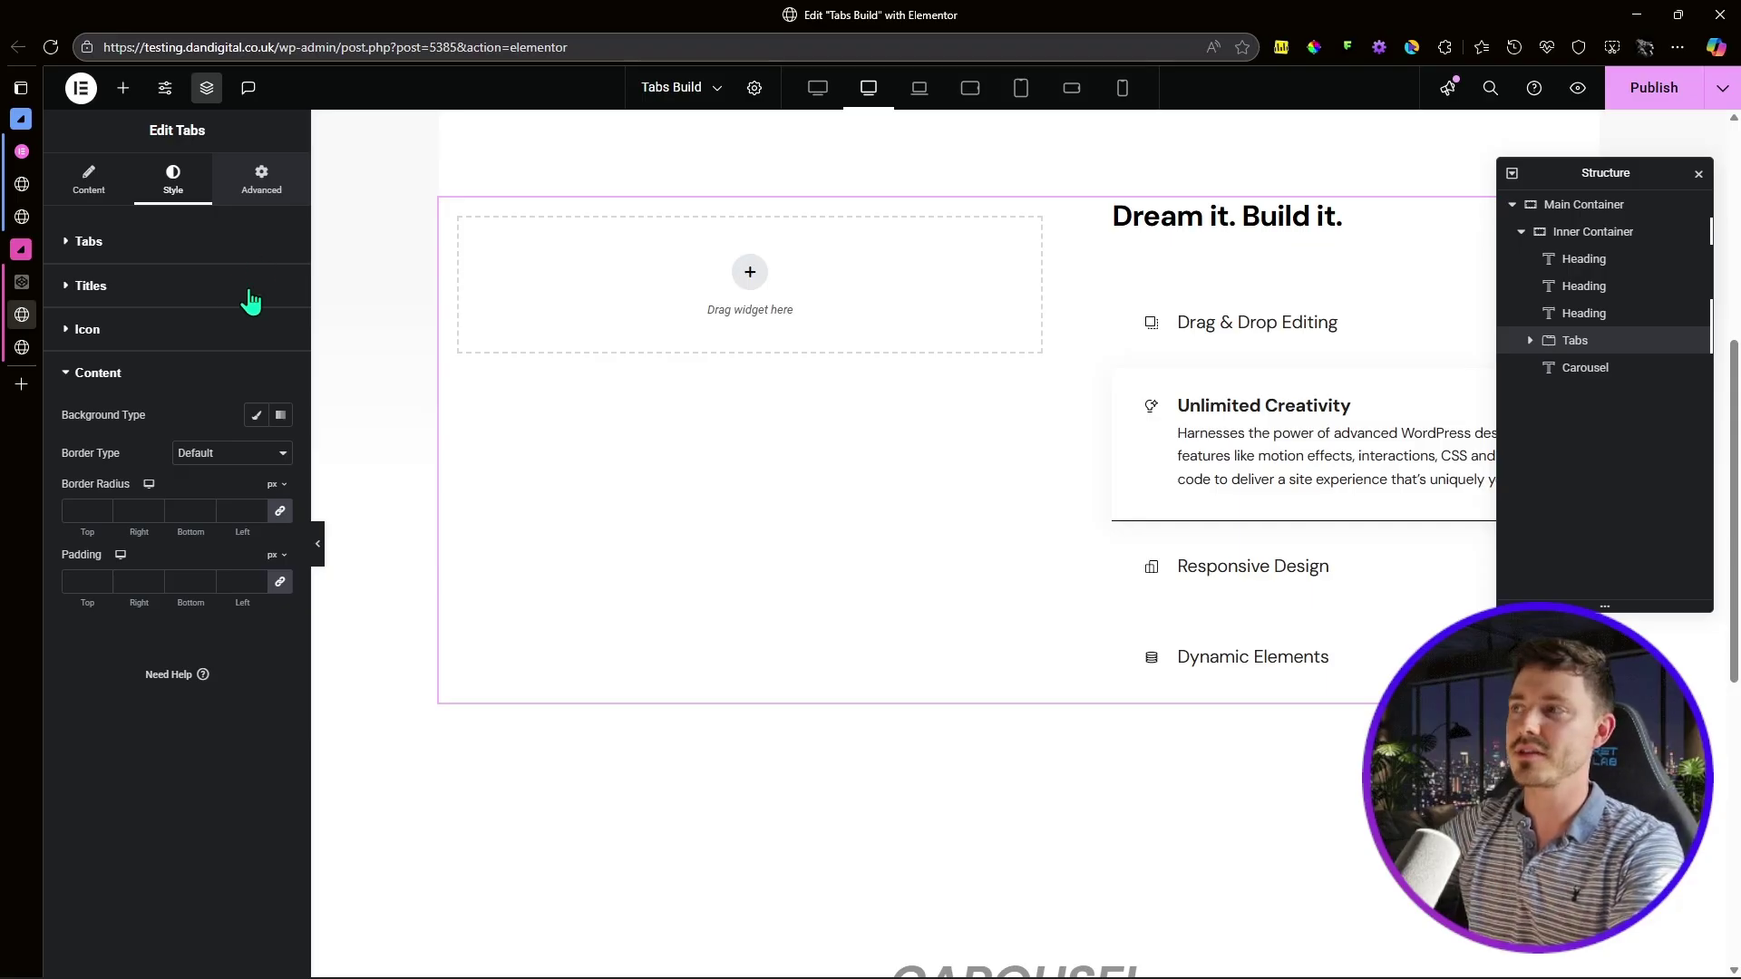
click(262, 177)
scroll(178, 873, down, 5)
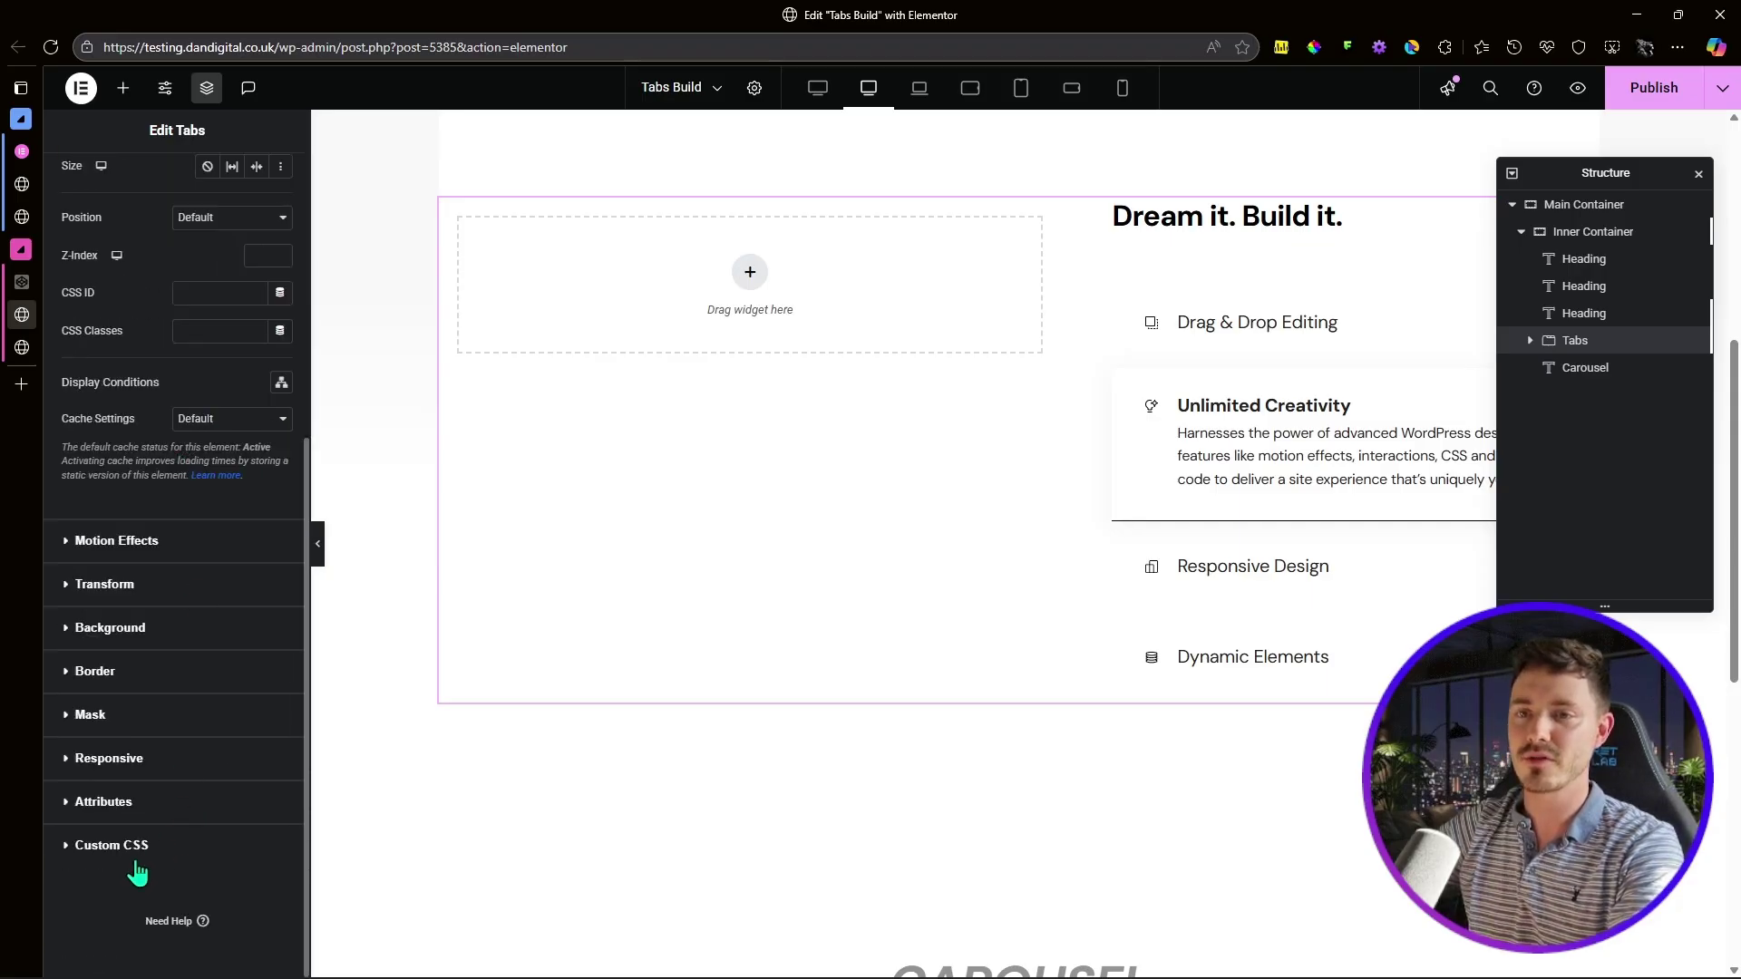
click(136, 868)
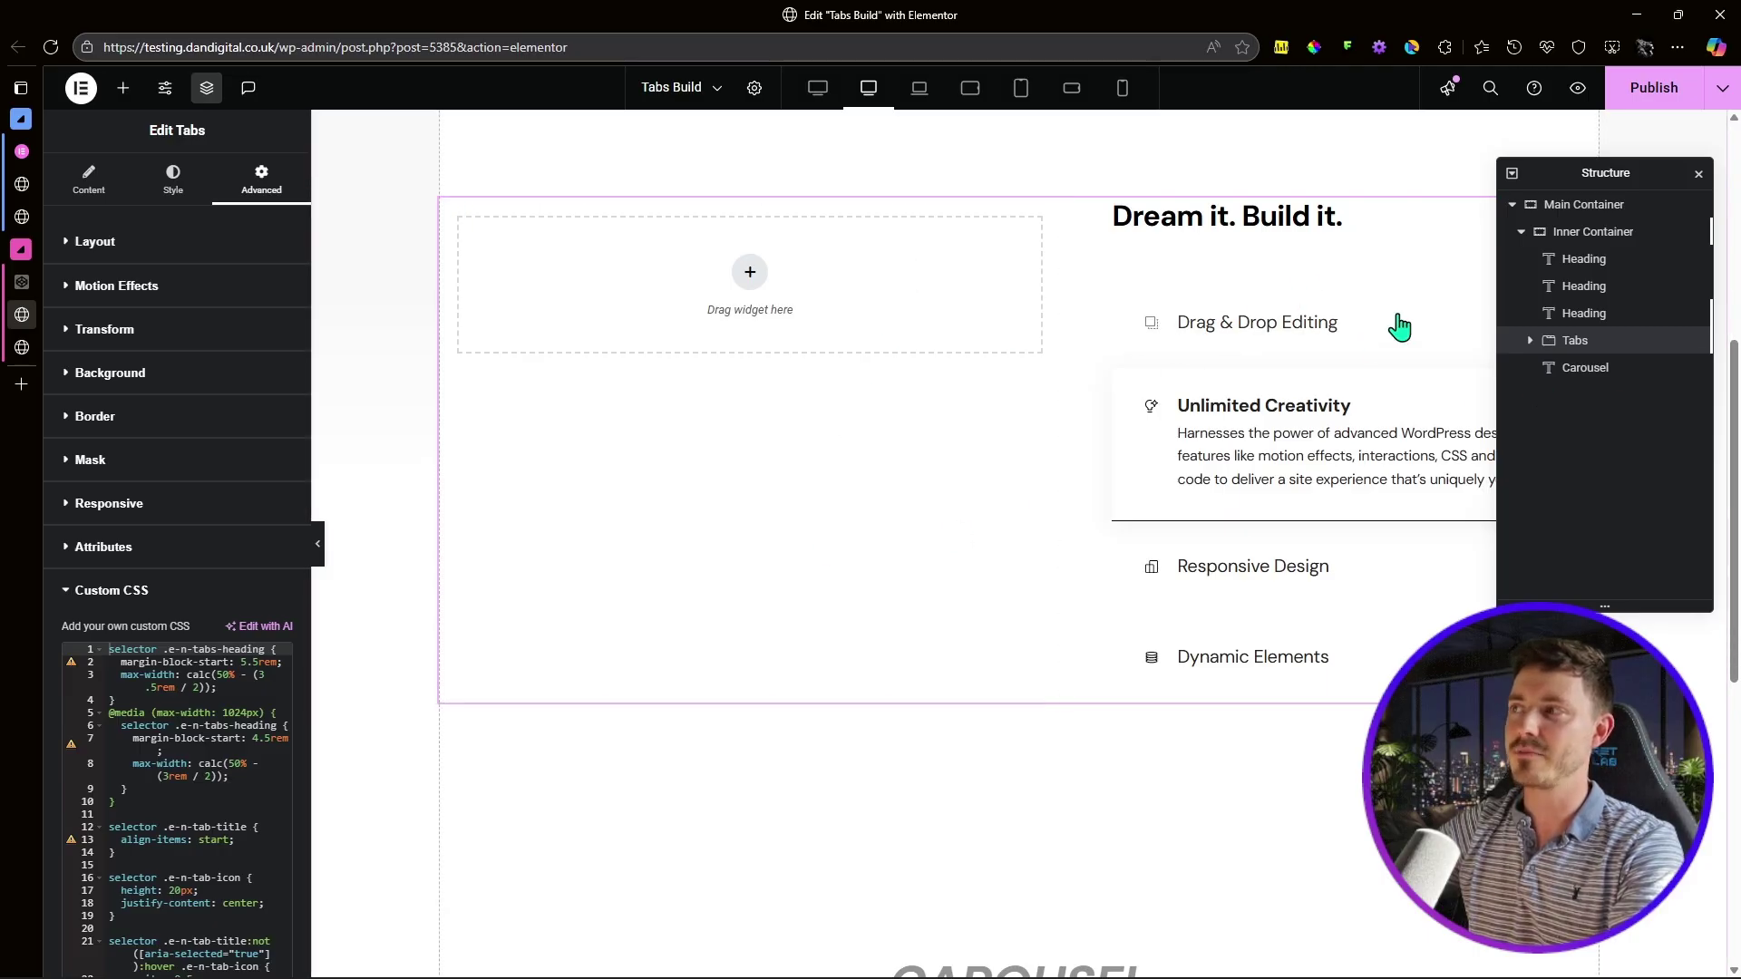
Step: Add an Image widget inside the first tab's container, Tab #1
click(1530, 341)
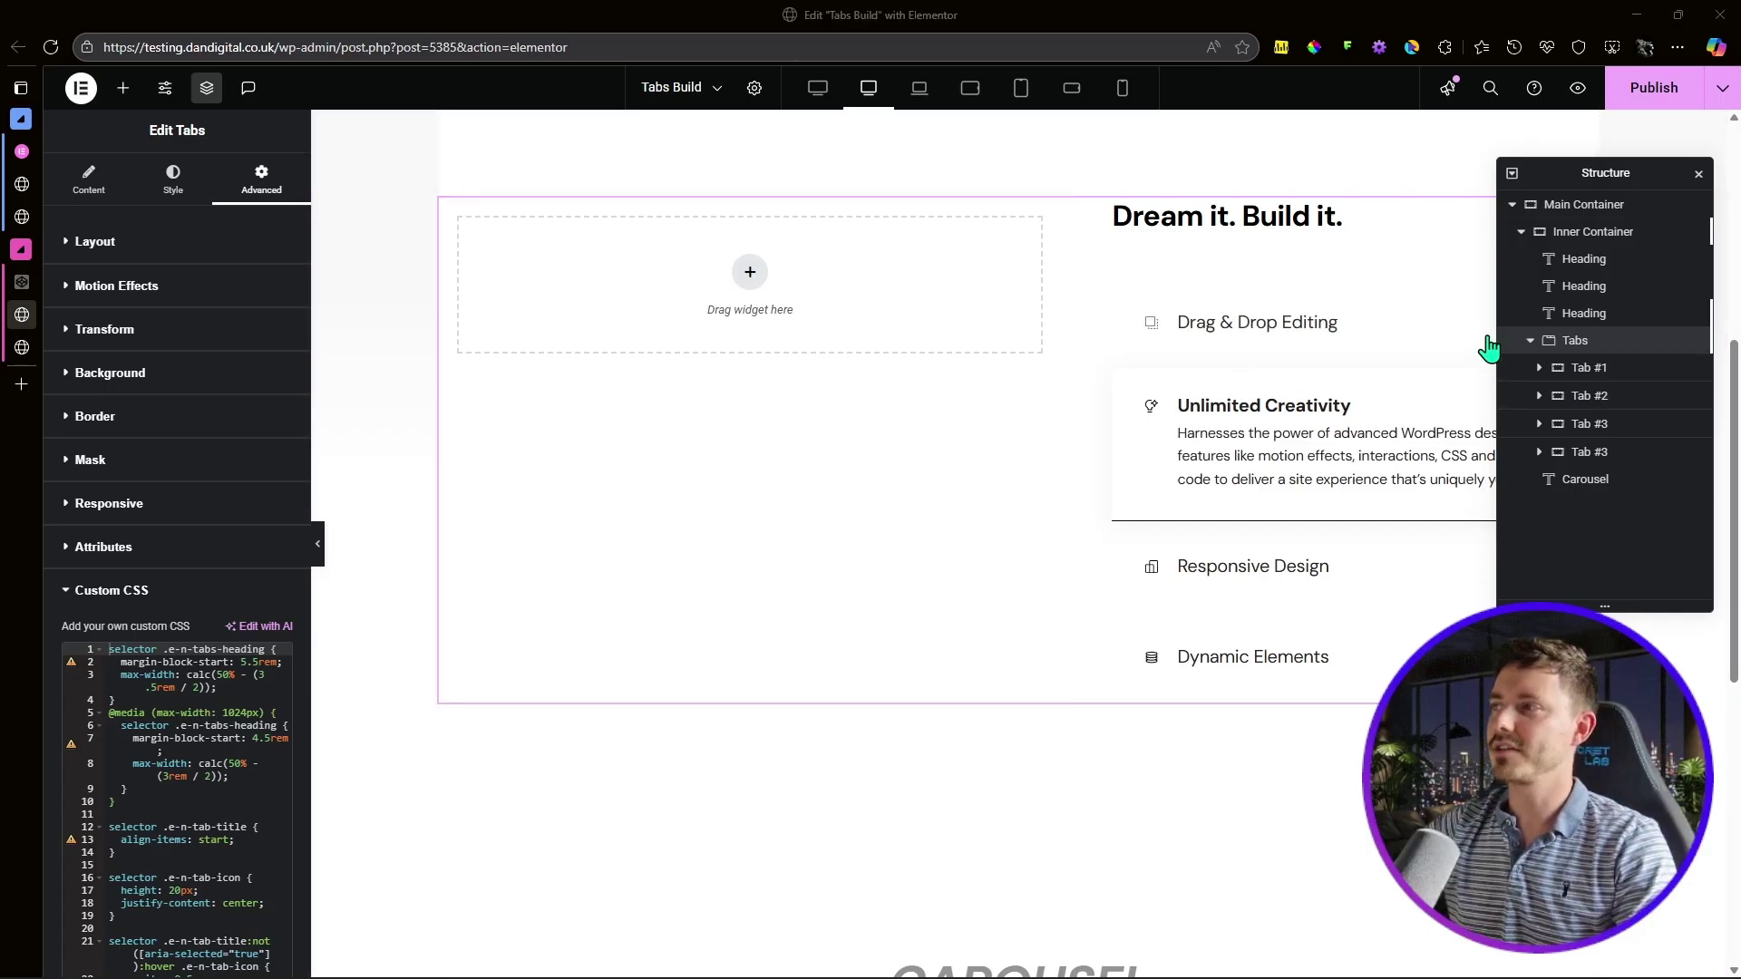
click(1583, 367)
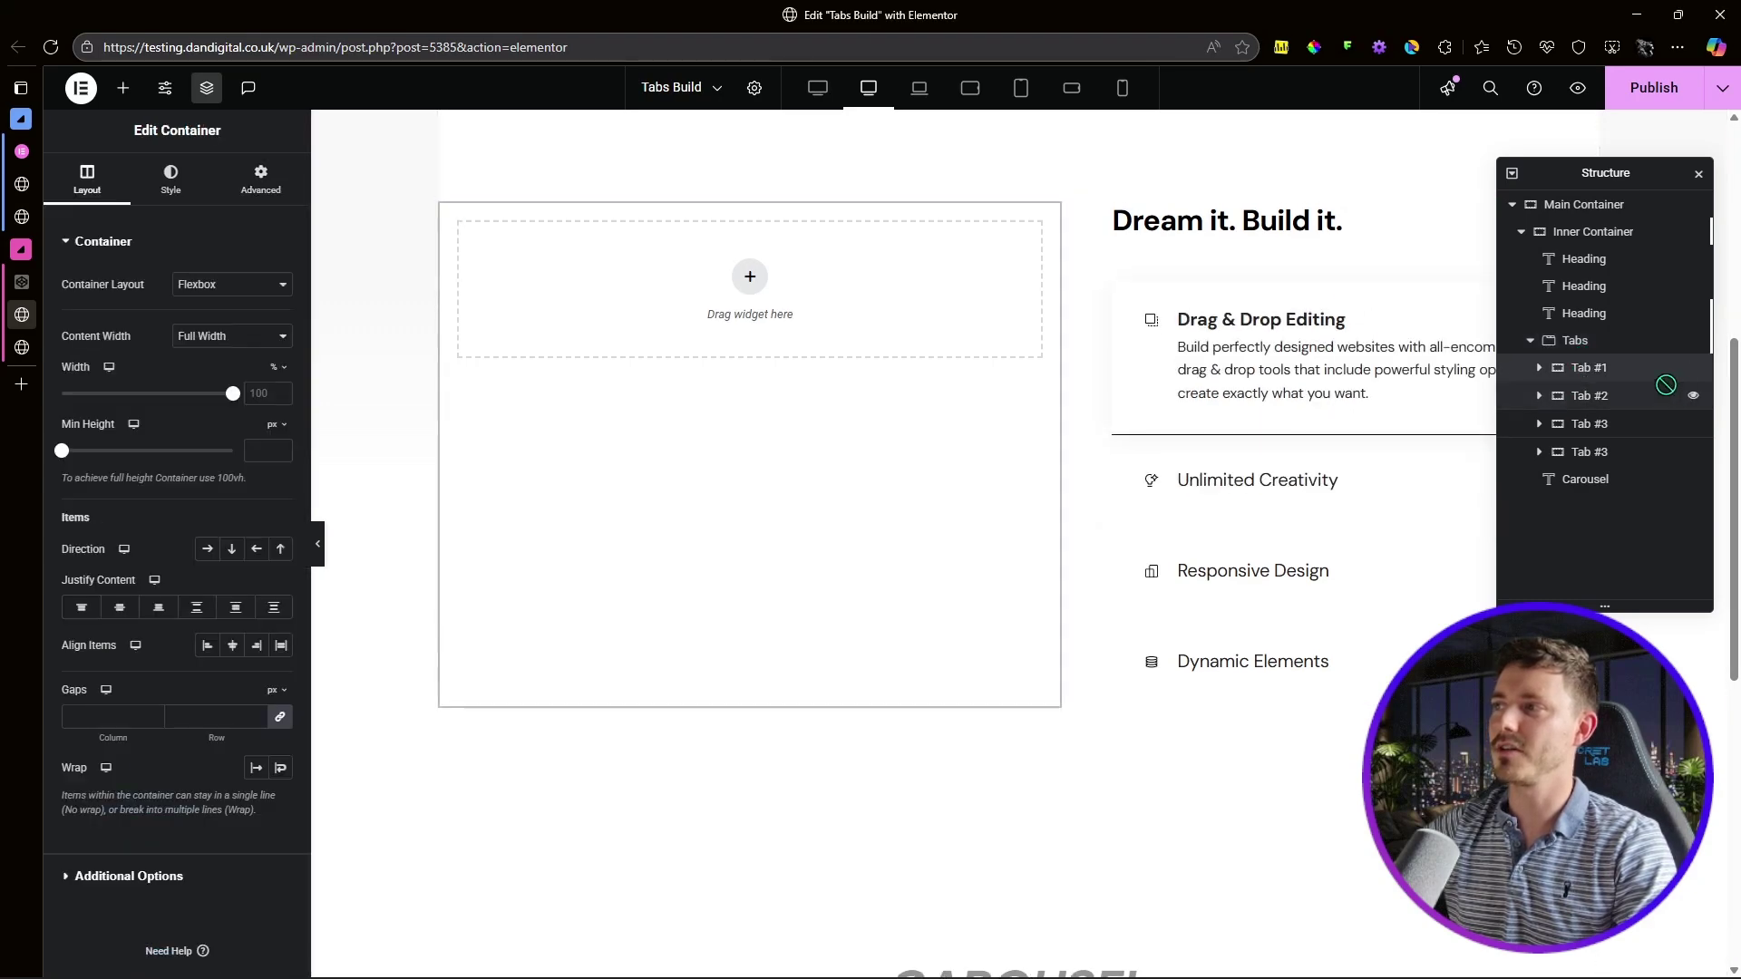
click(123, 90)
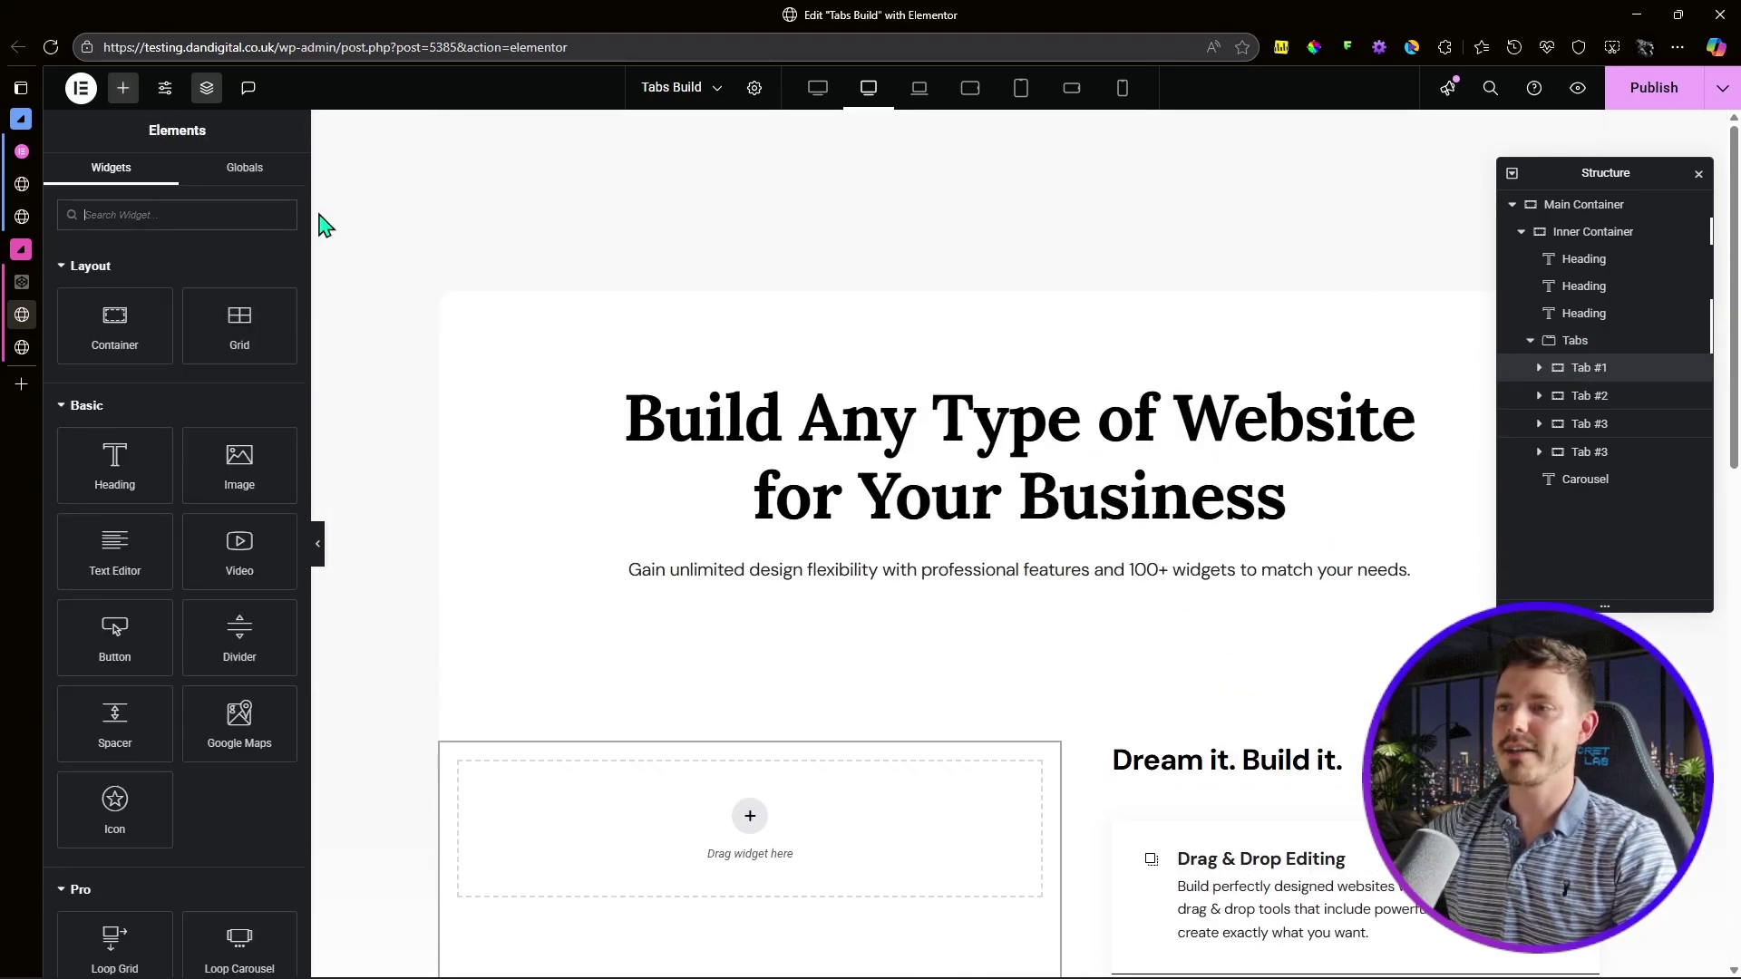
drag(261, 476, 776, 829)
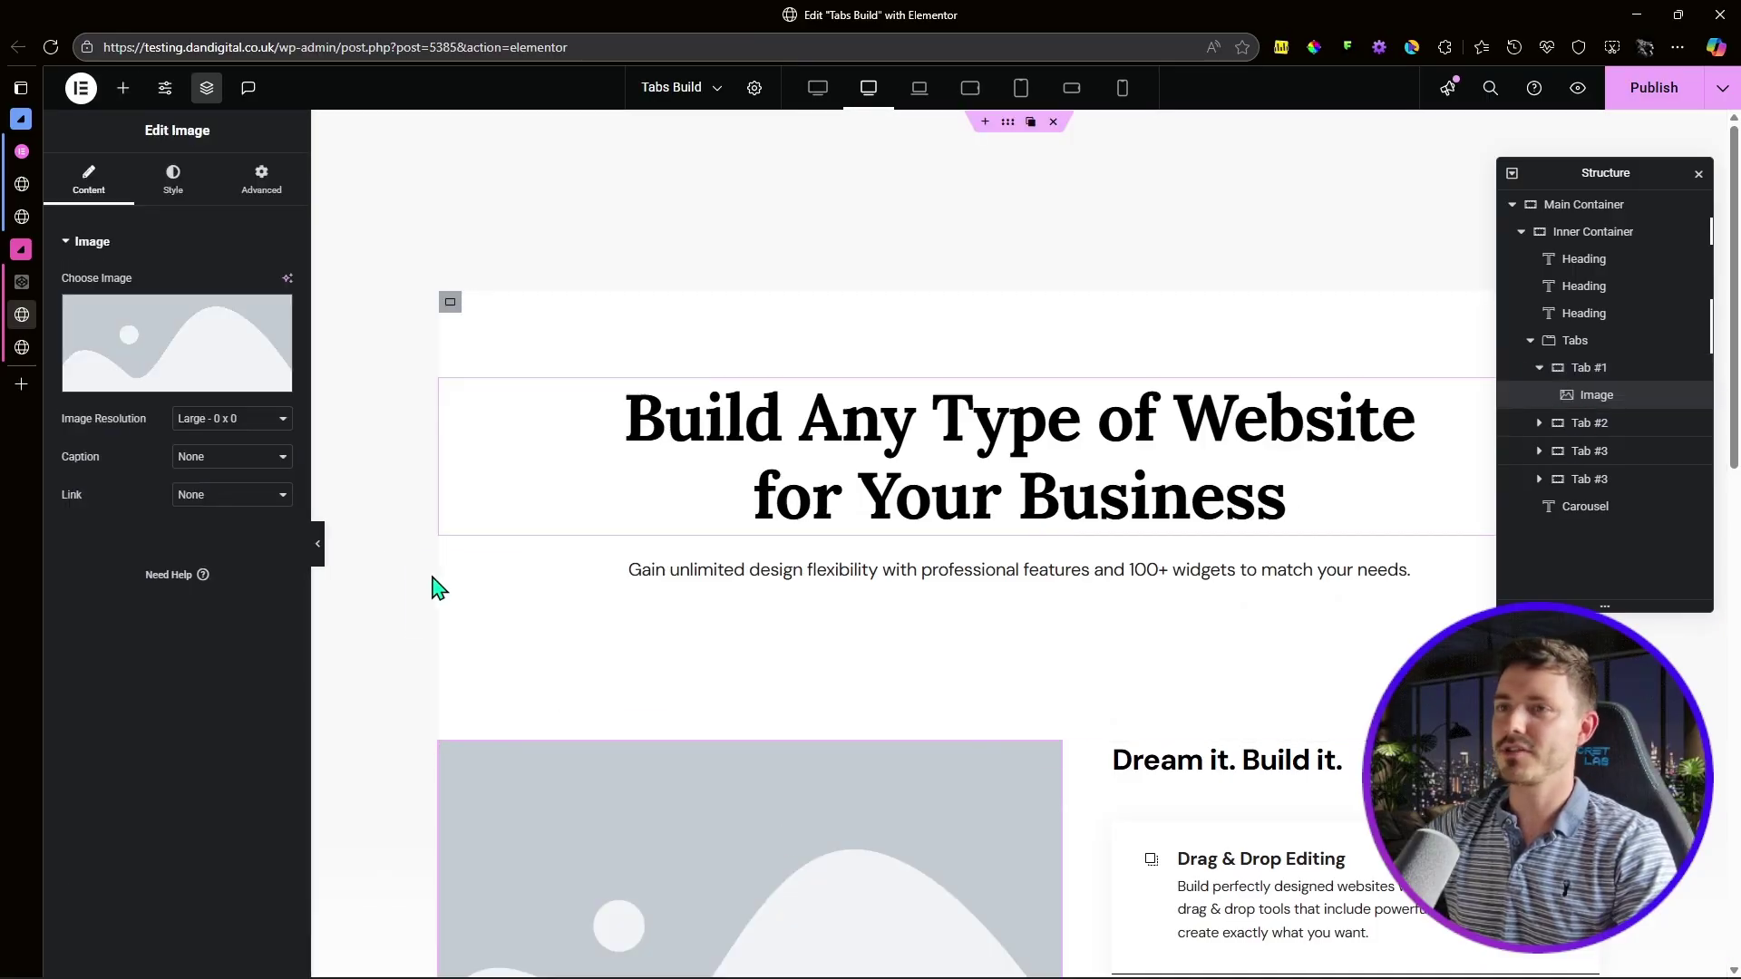
Step: Choose drag-and-drop.webp from the media library as the first tab's image
scroll(439, 586, down, 2)
click(218, 354)
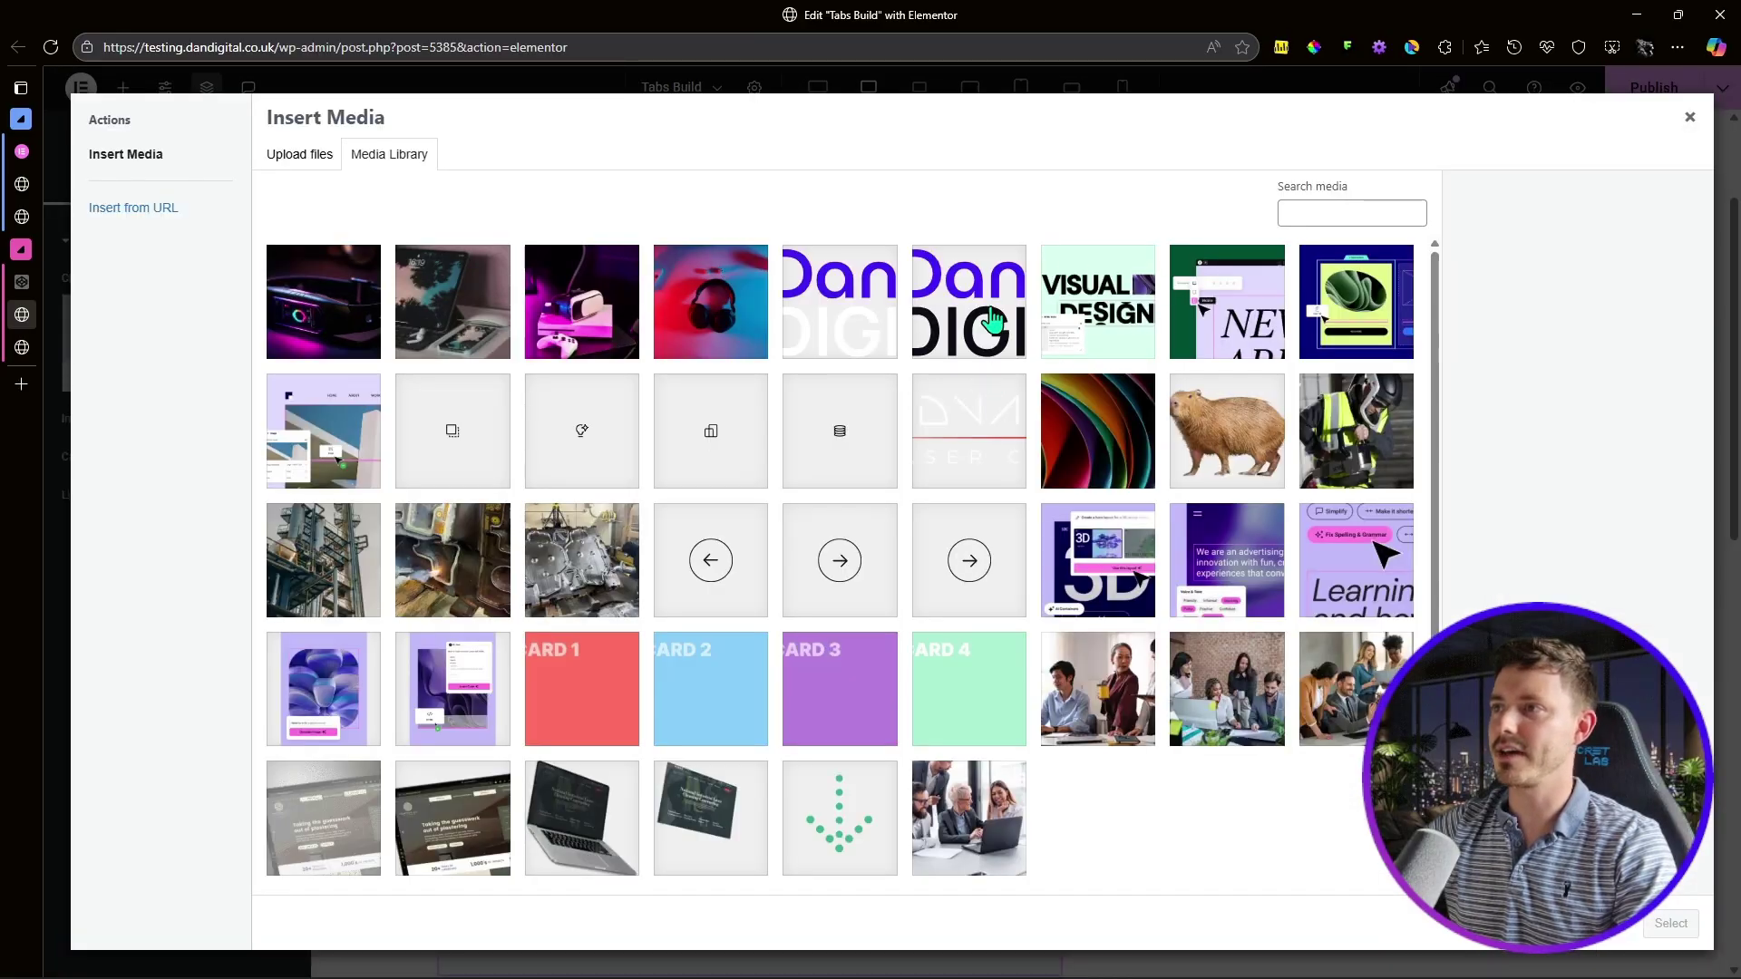
click(277, 447)
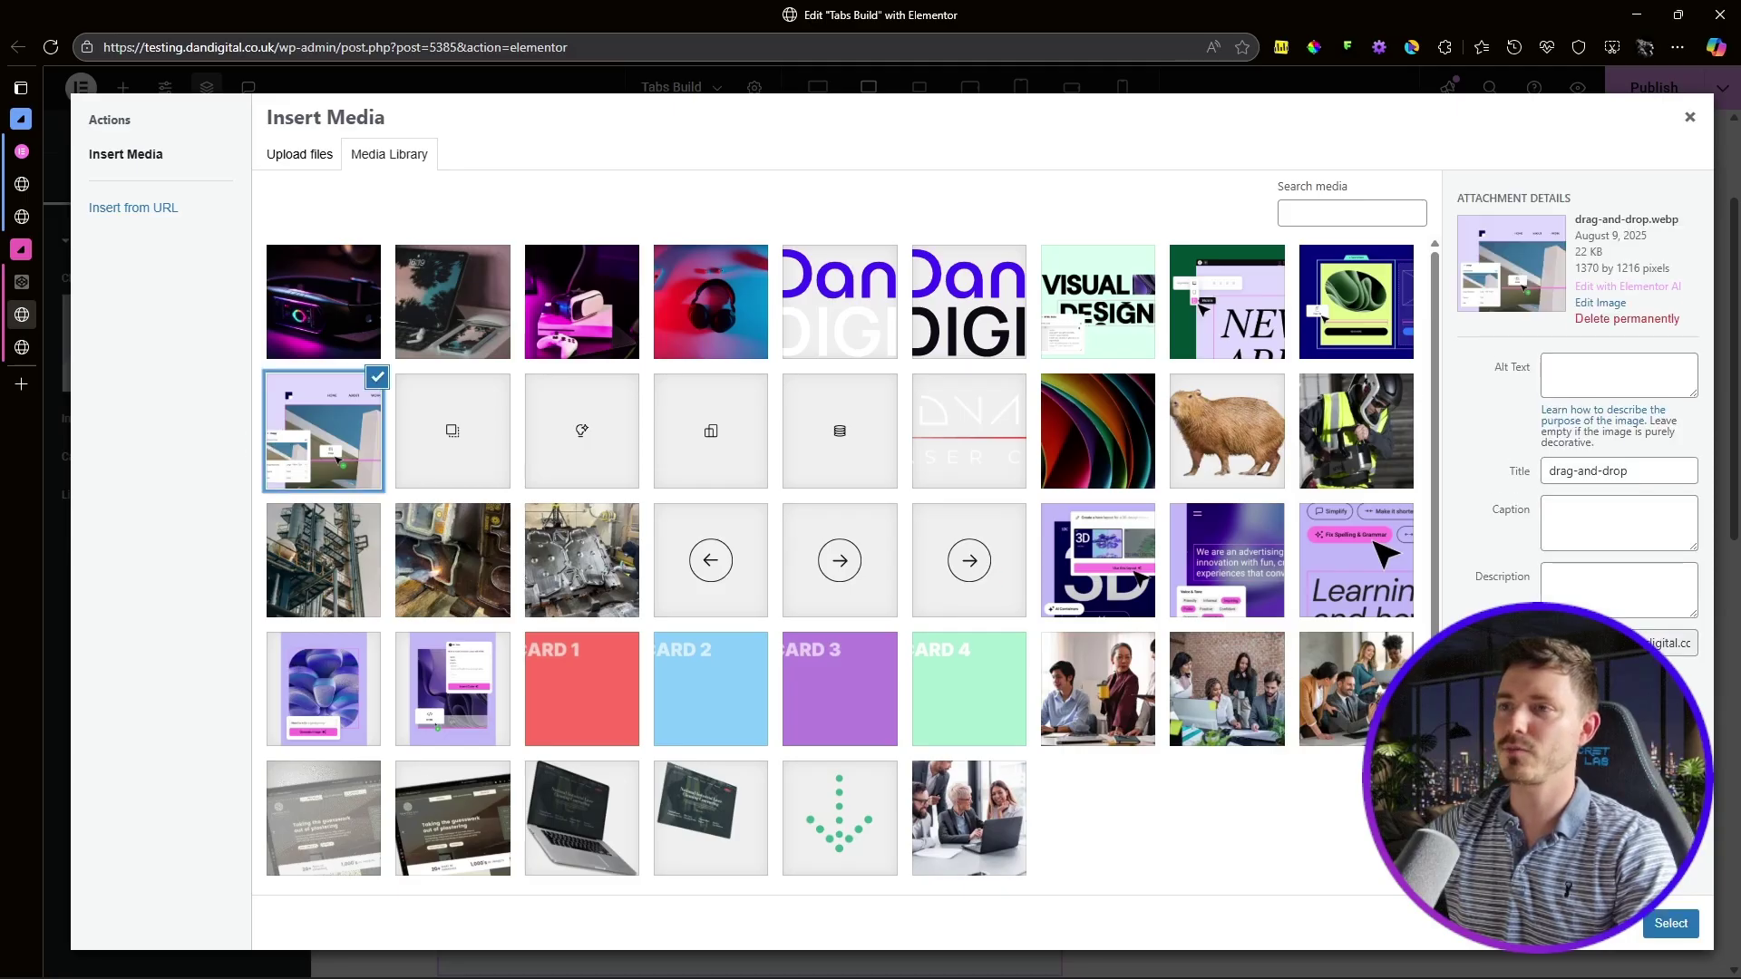
click(1666, 925)
Step: Give the first tab's image a border radius of .5 rem on all corners
click(173, 181)
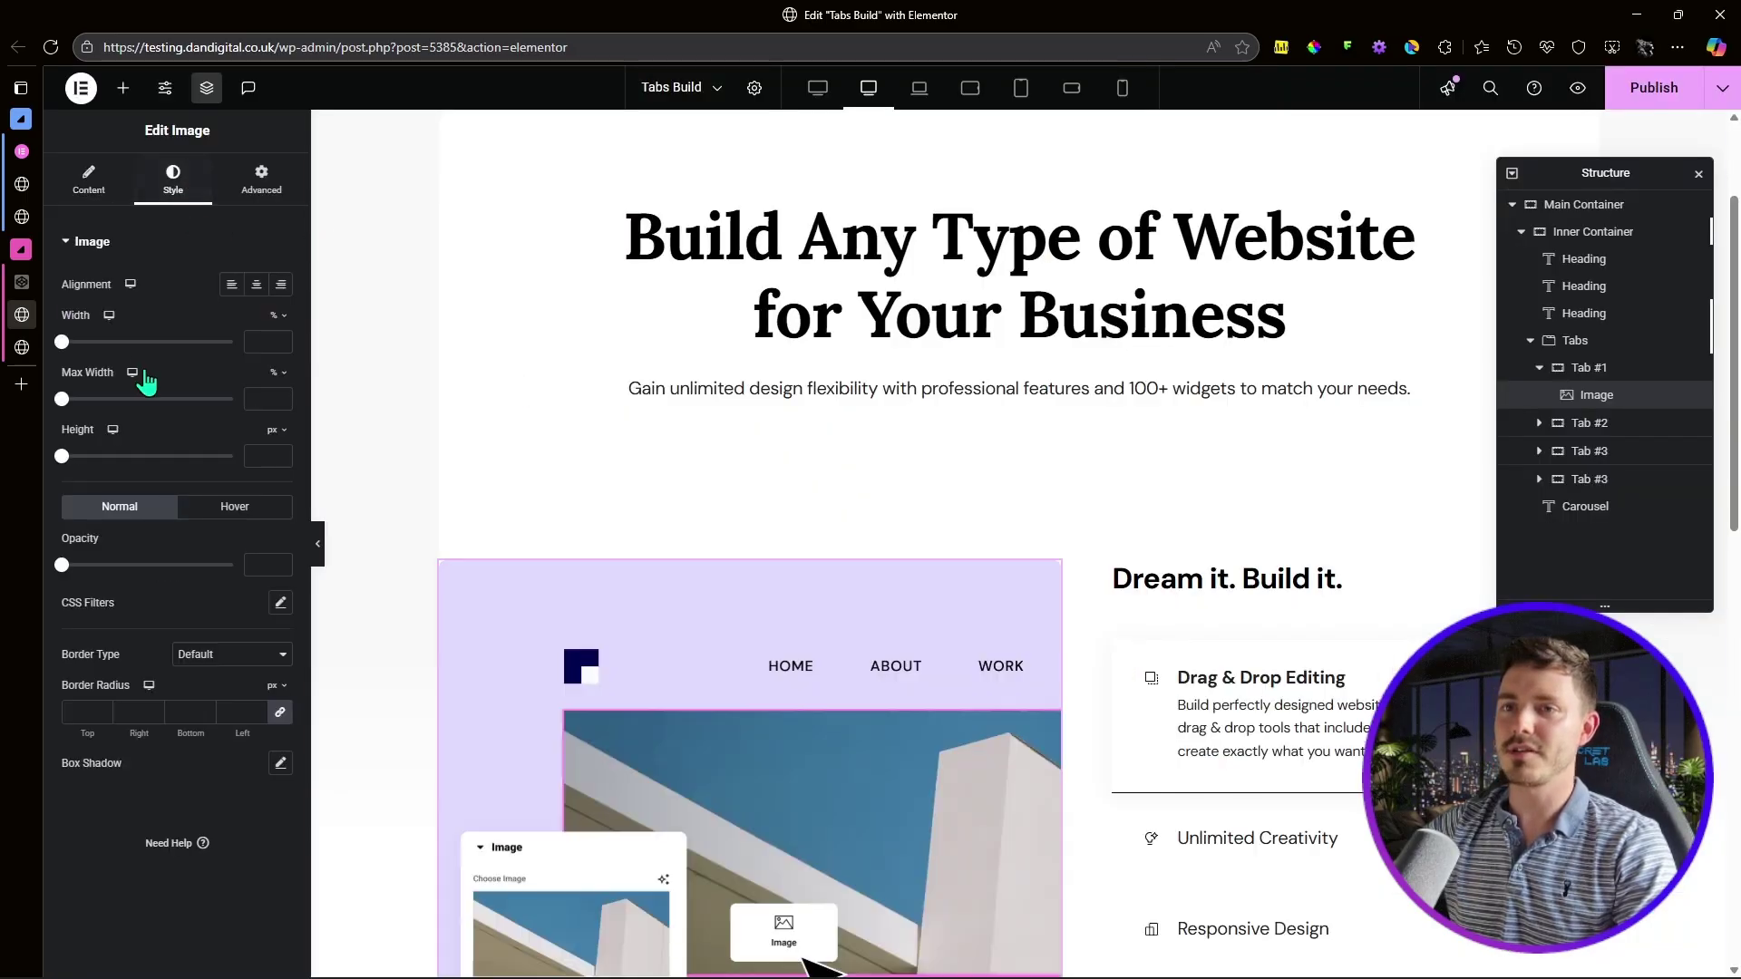
click(277, 689)
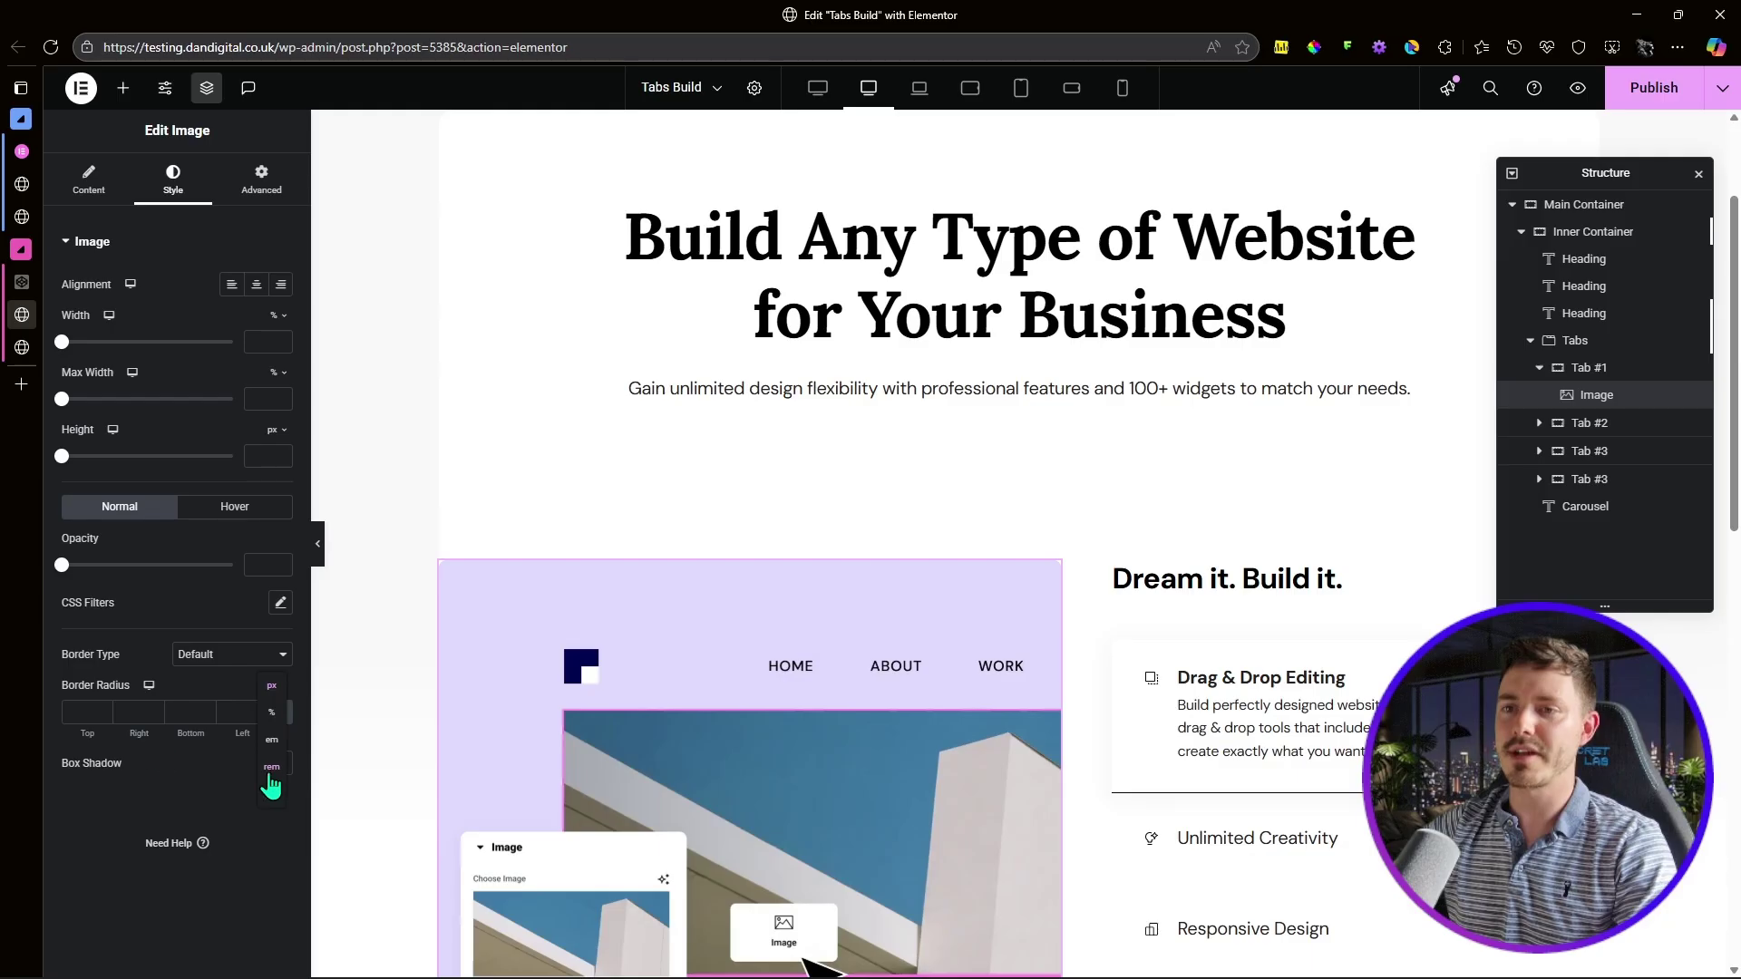
click(271, 769)
click(77, 712)
text(50)
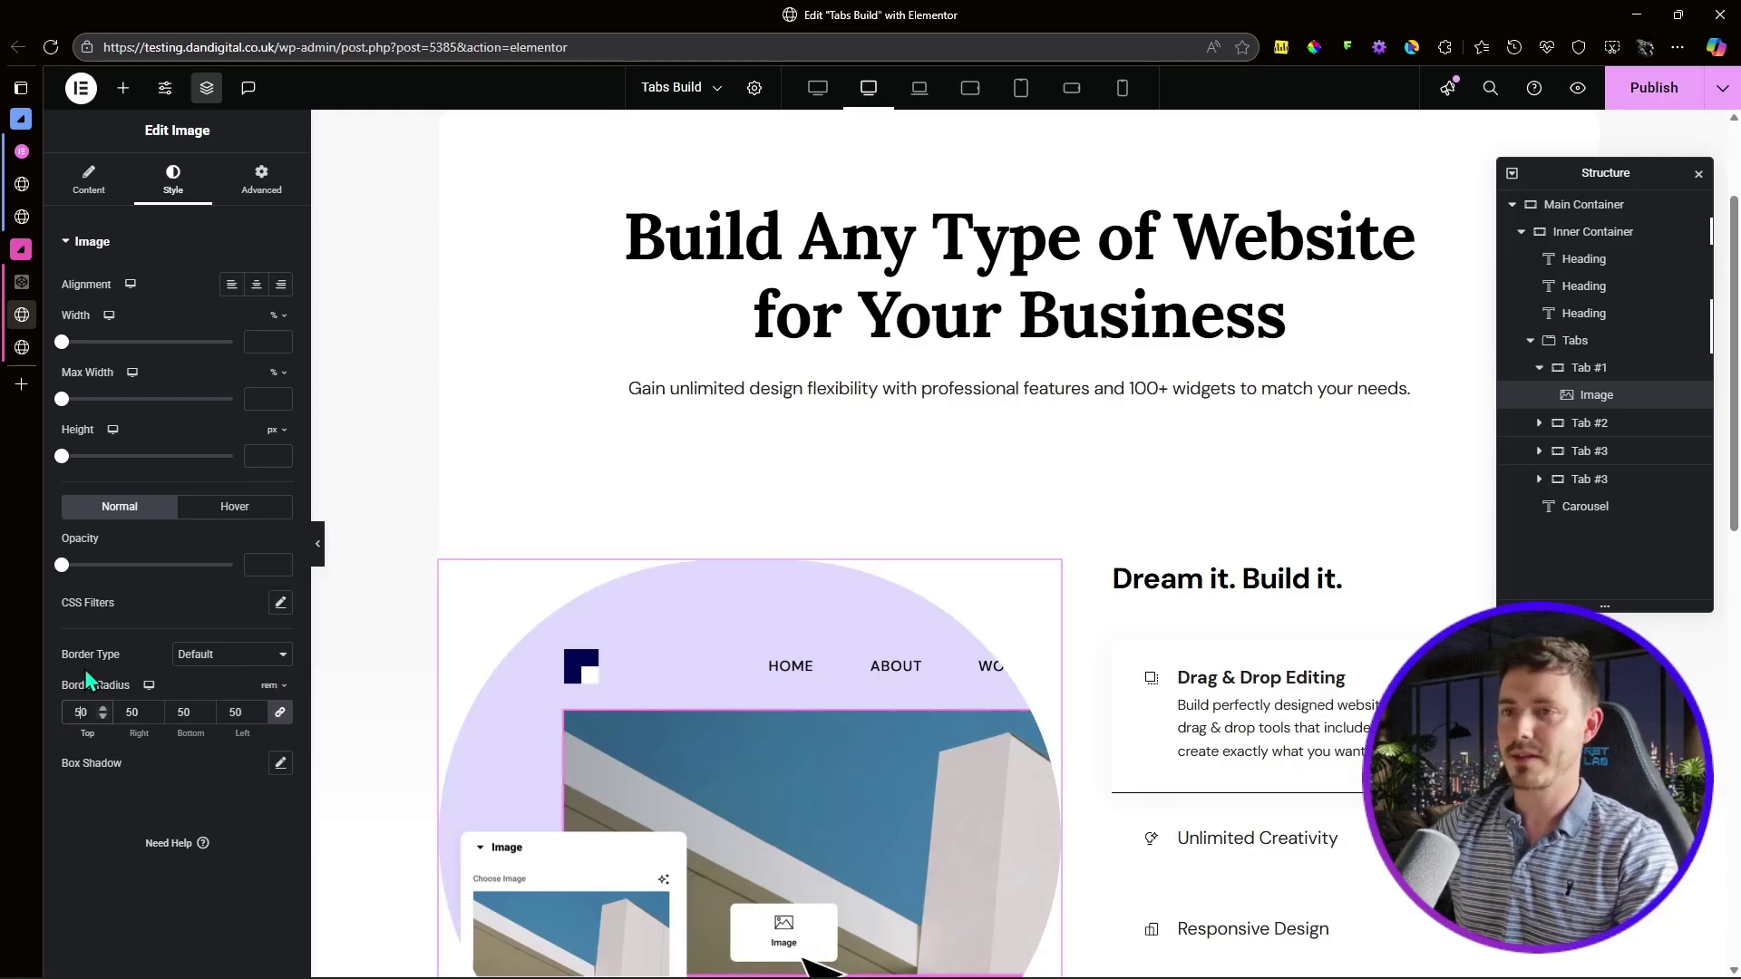
key(BackSpace)
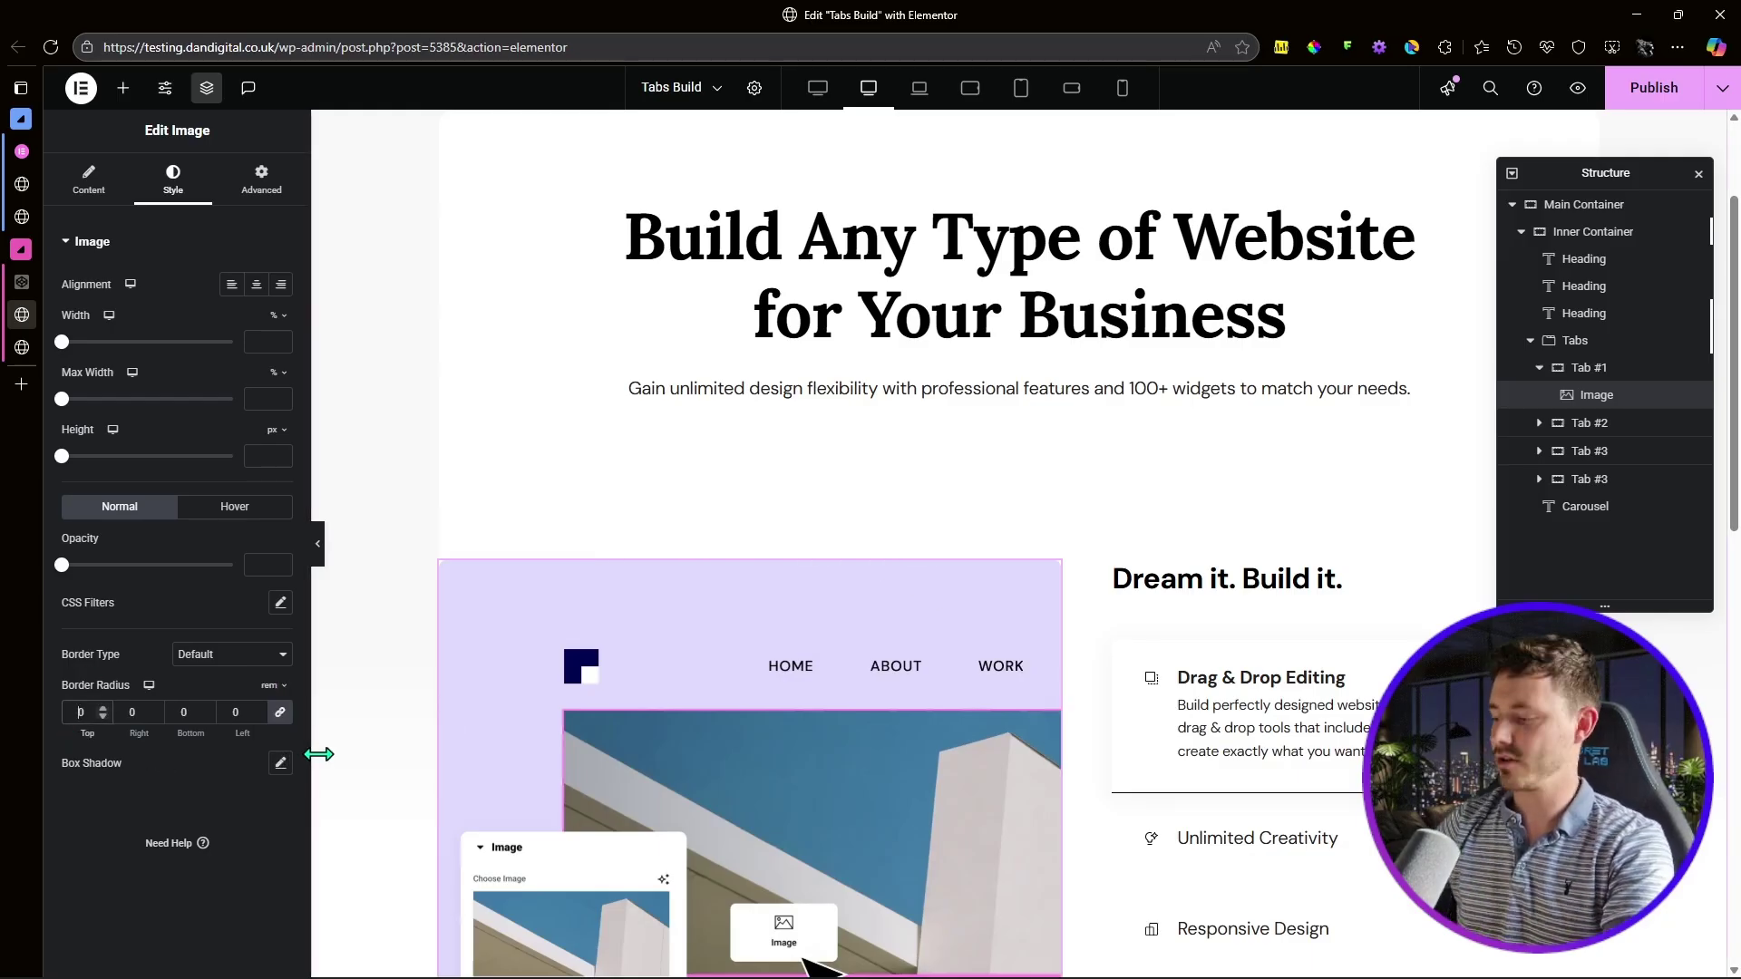
key(Delete)
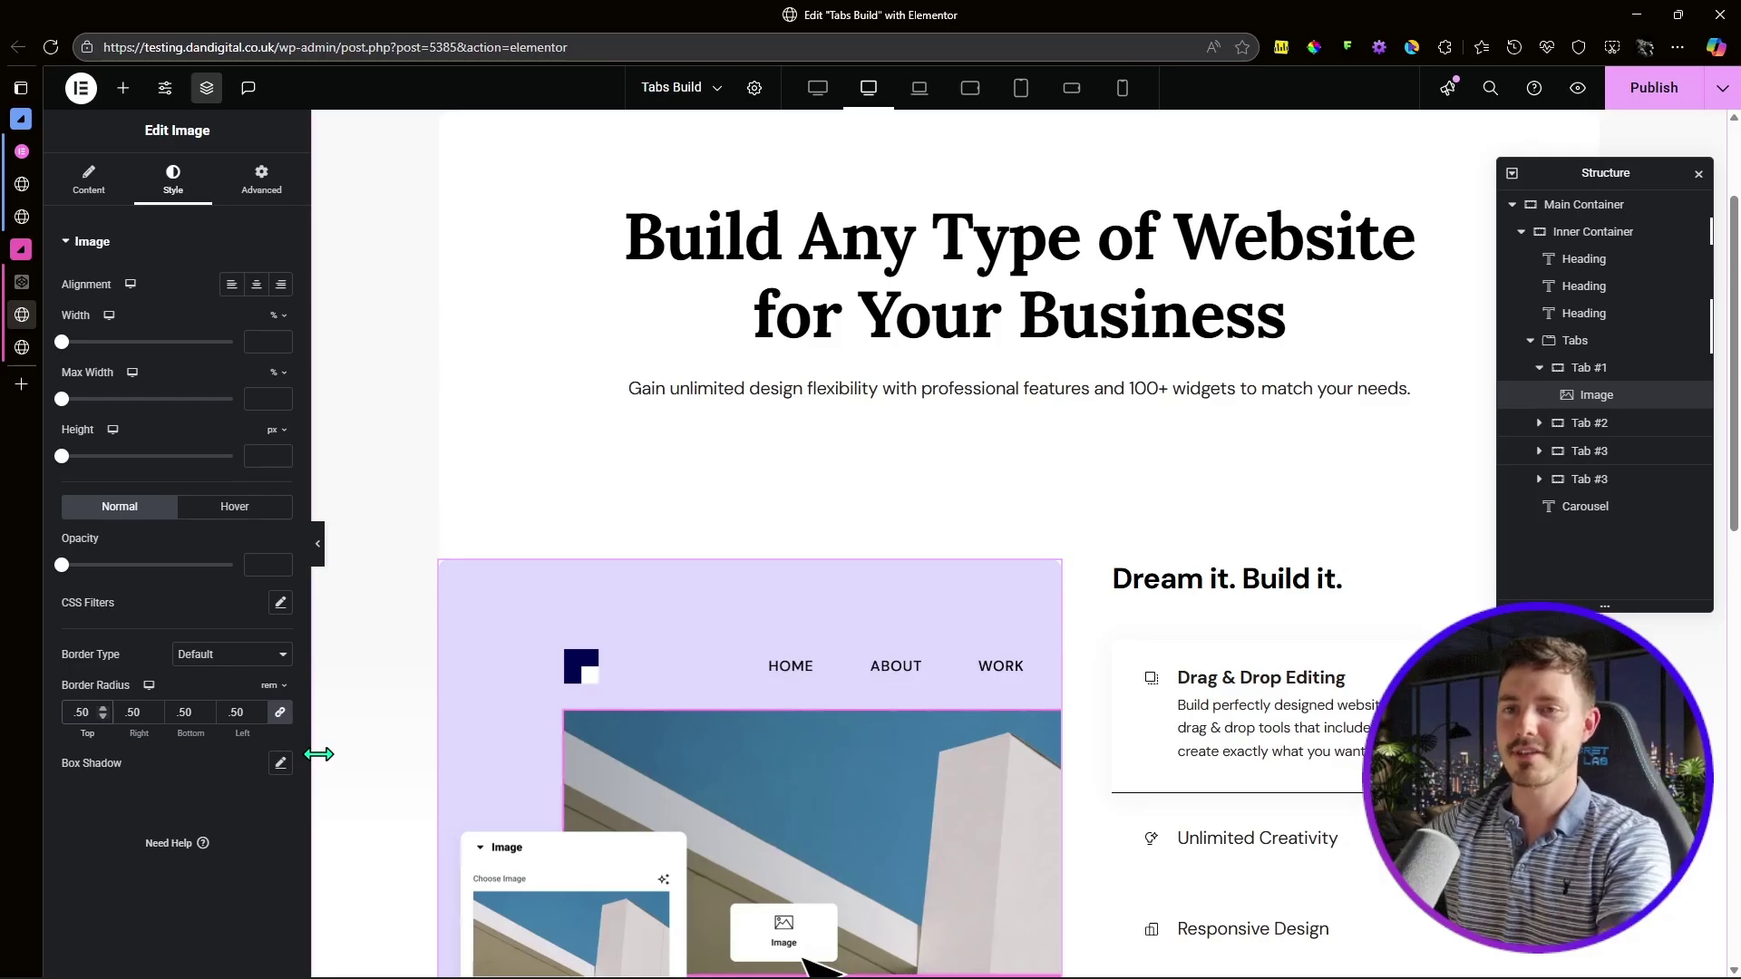
scroll(694, 610, down, 1)
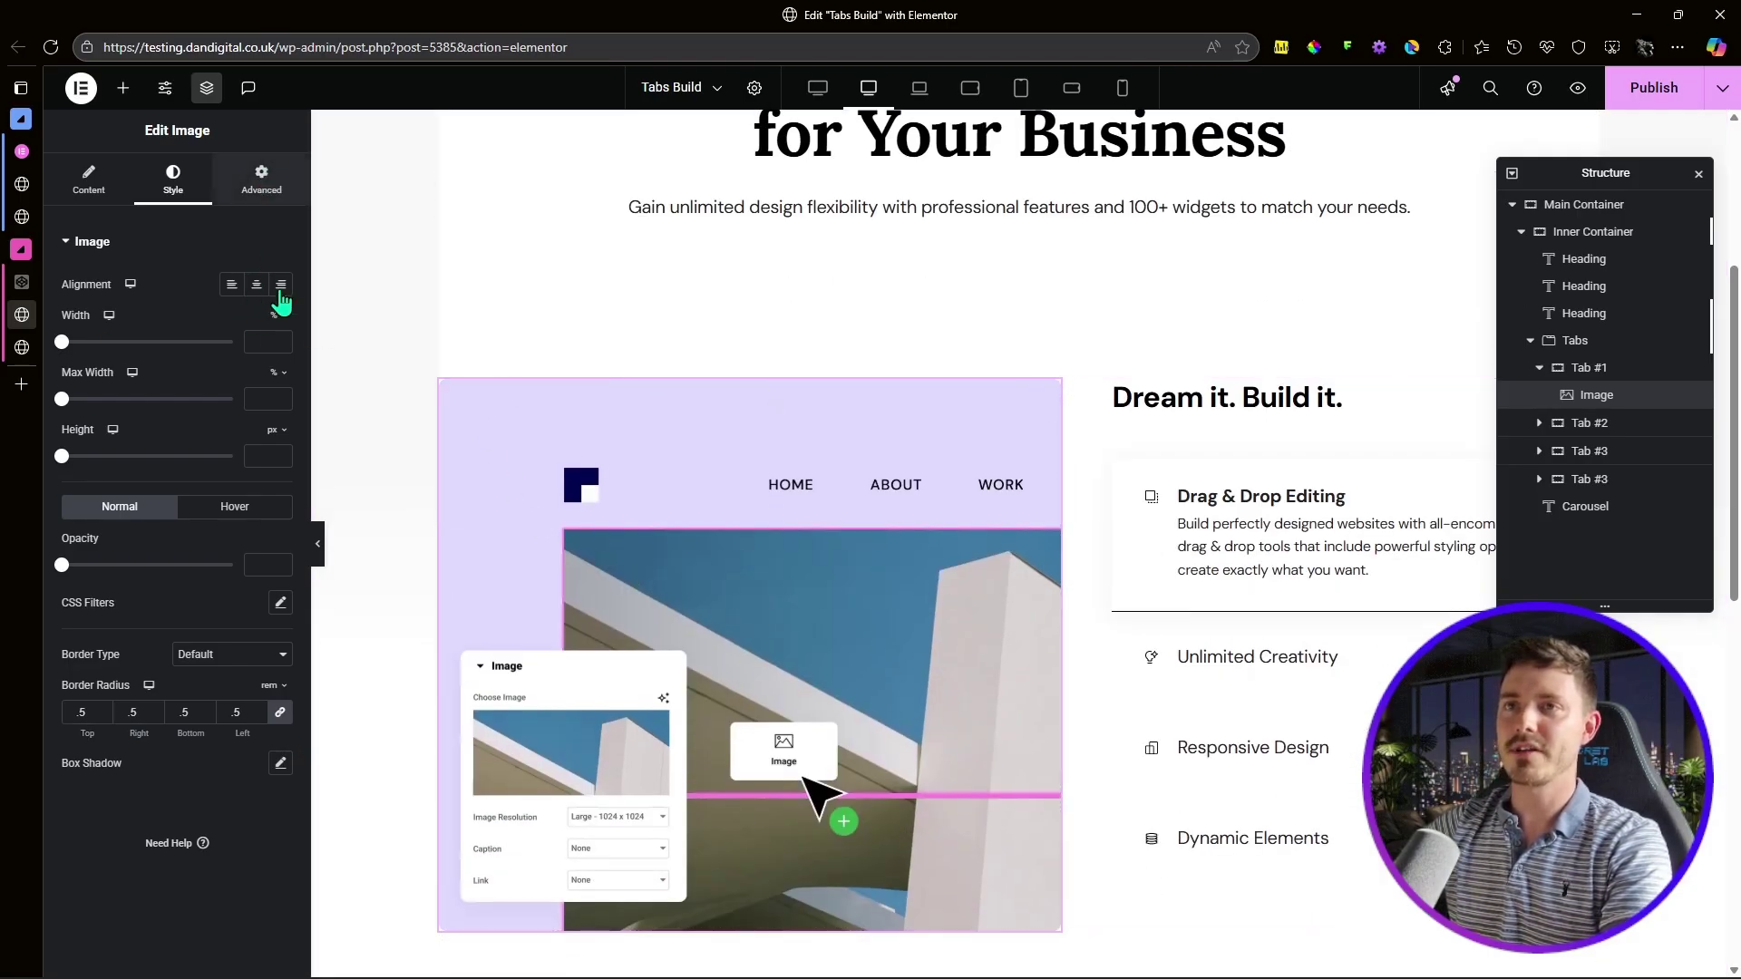
Step: Give the first tab's image a Fade In entrance animation with a Fast duration
click(261, 179)
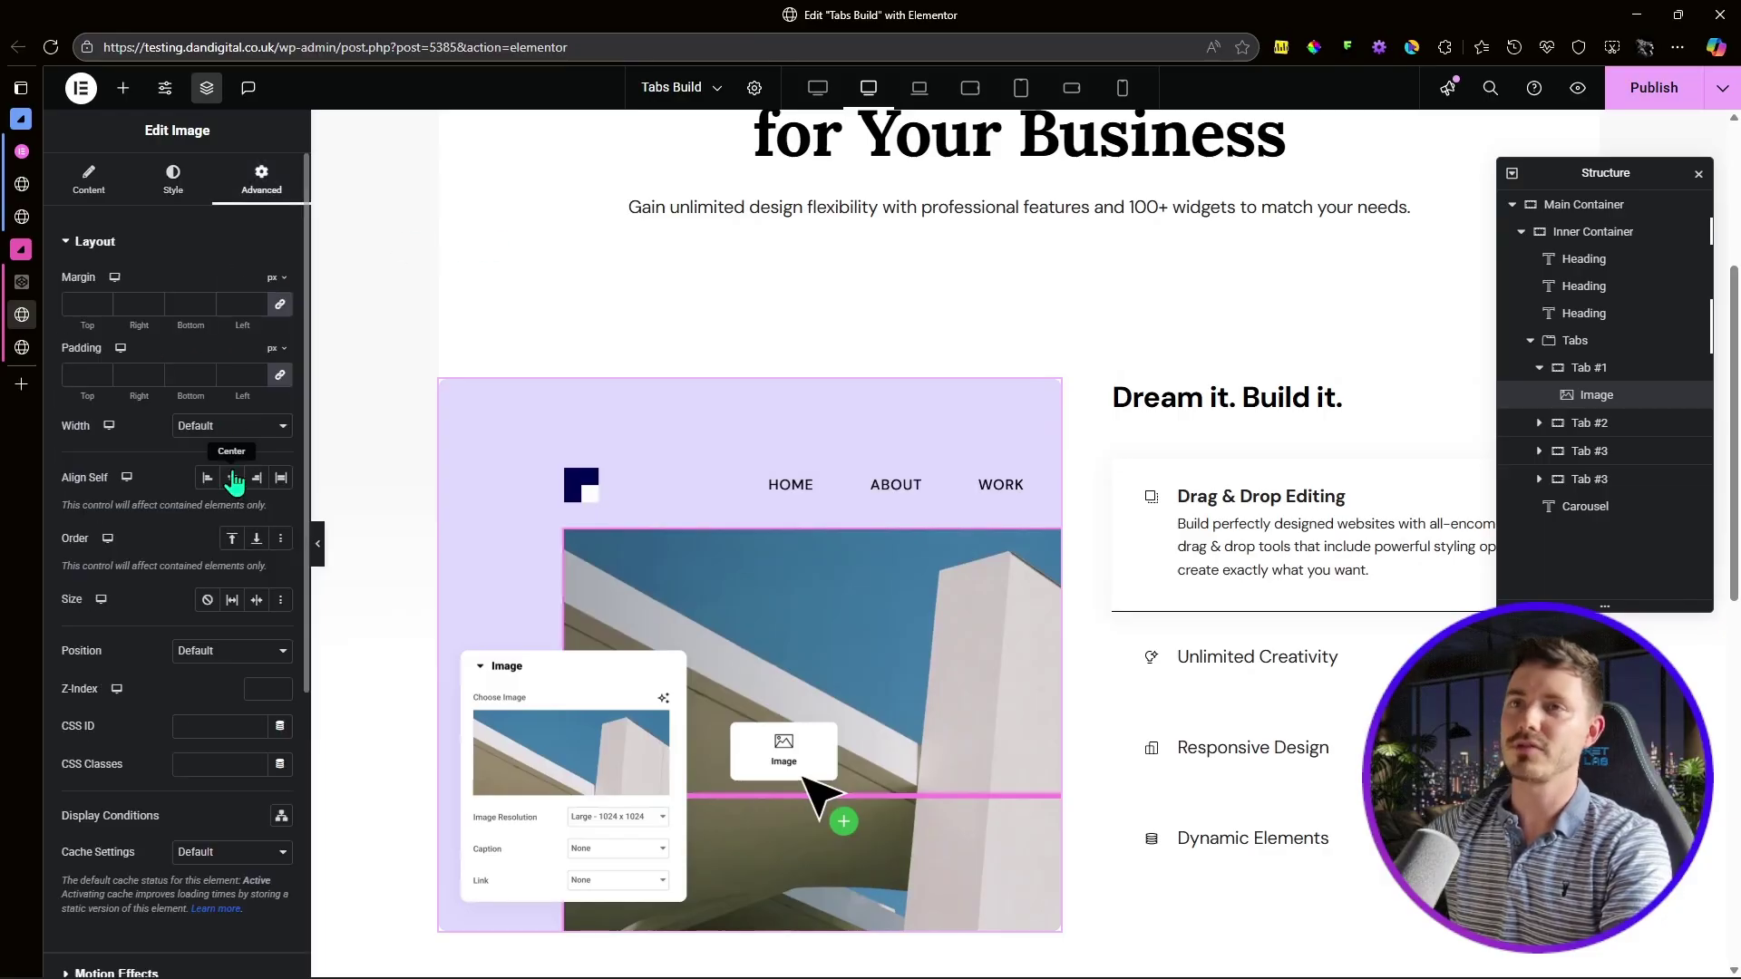
scroll(154, 680, down, 6)
click(172, 706)
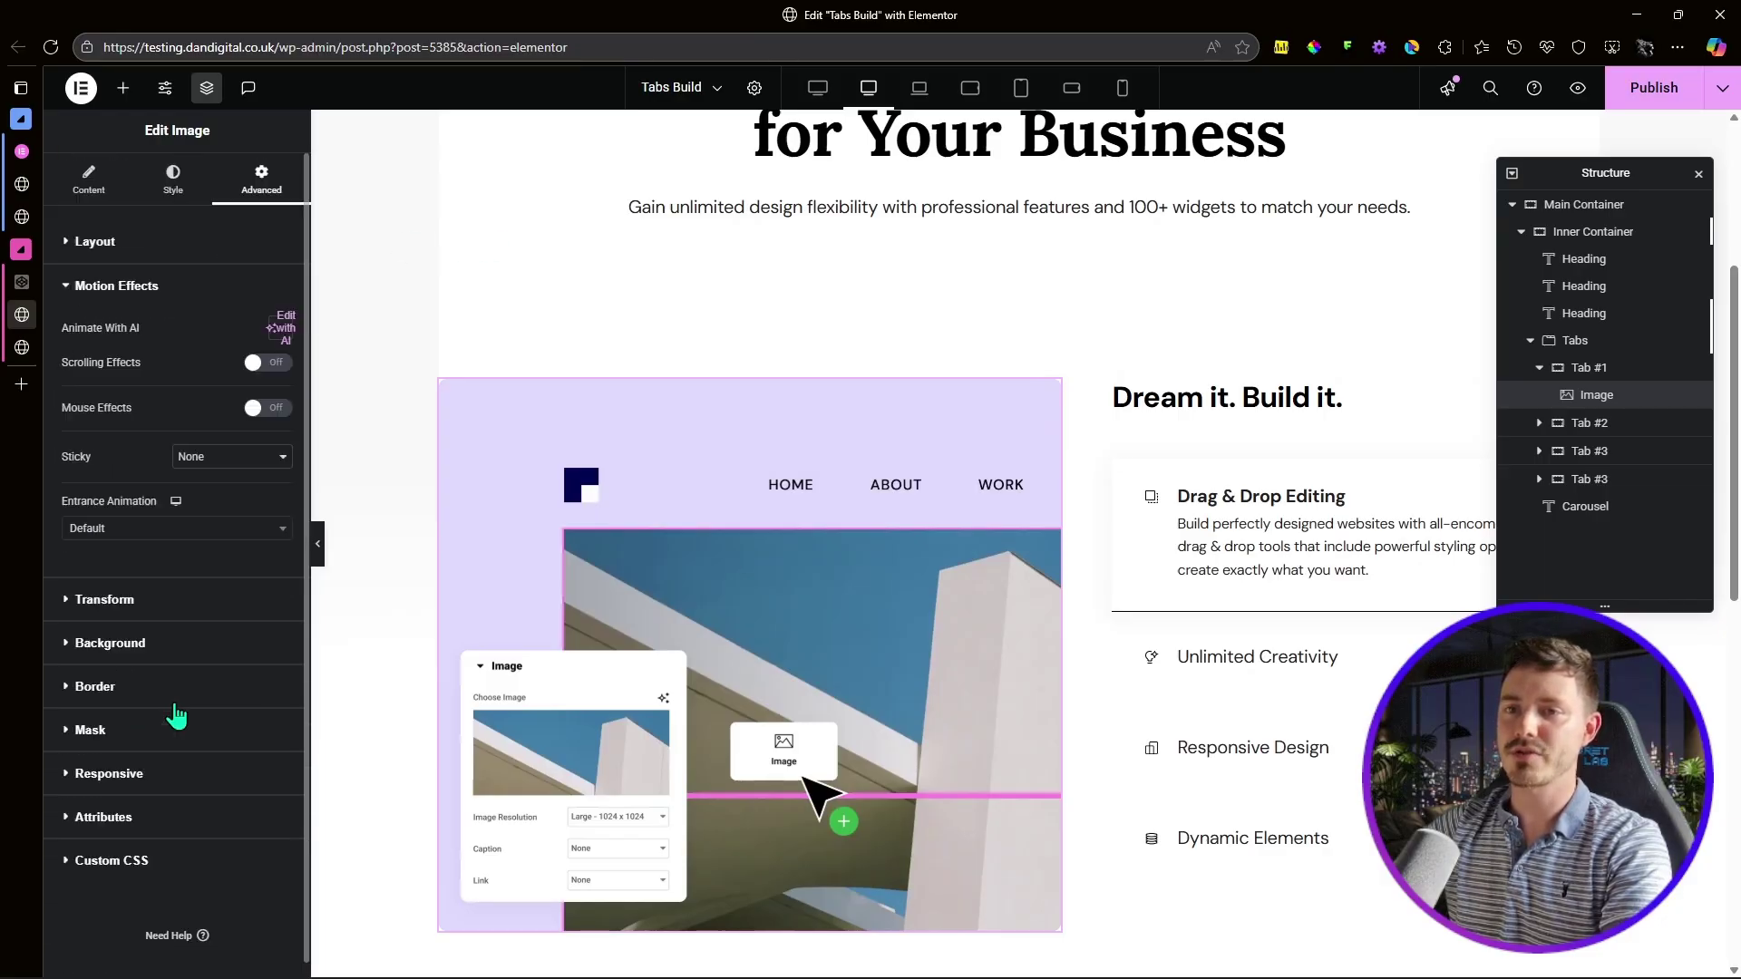
click(141, 535)
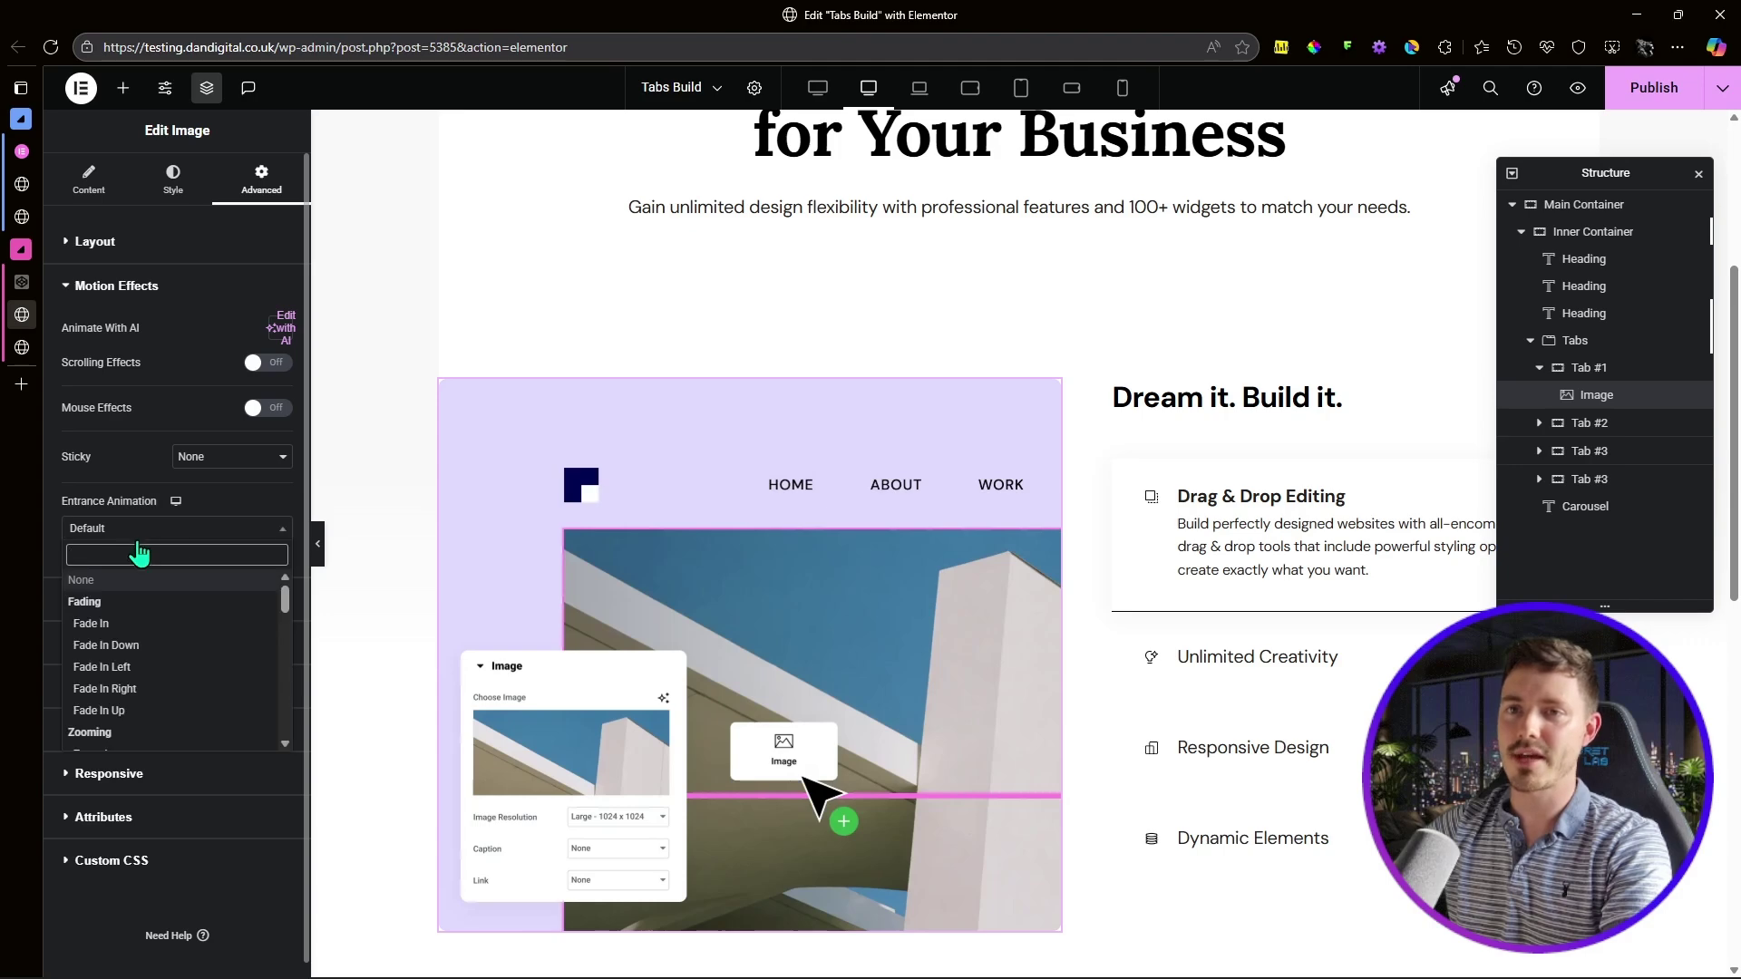
click(97, 626)
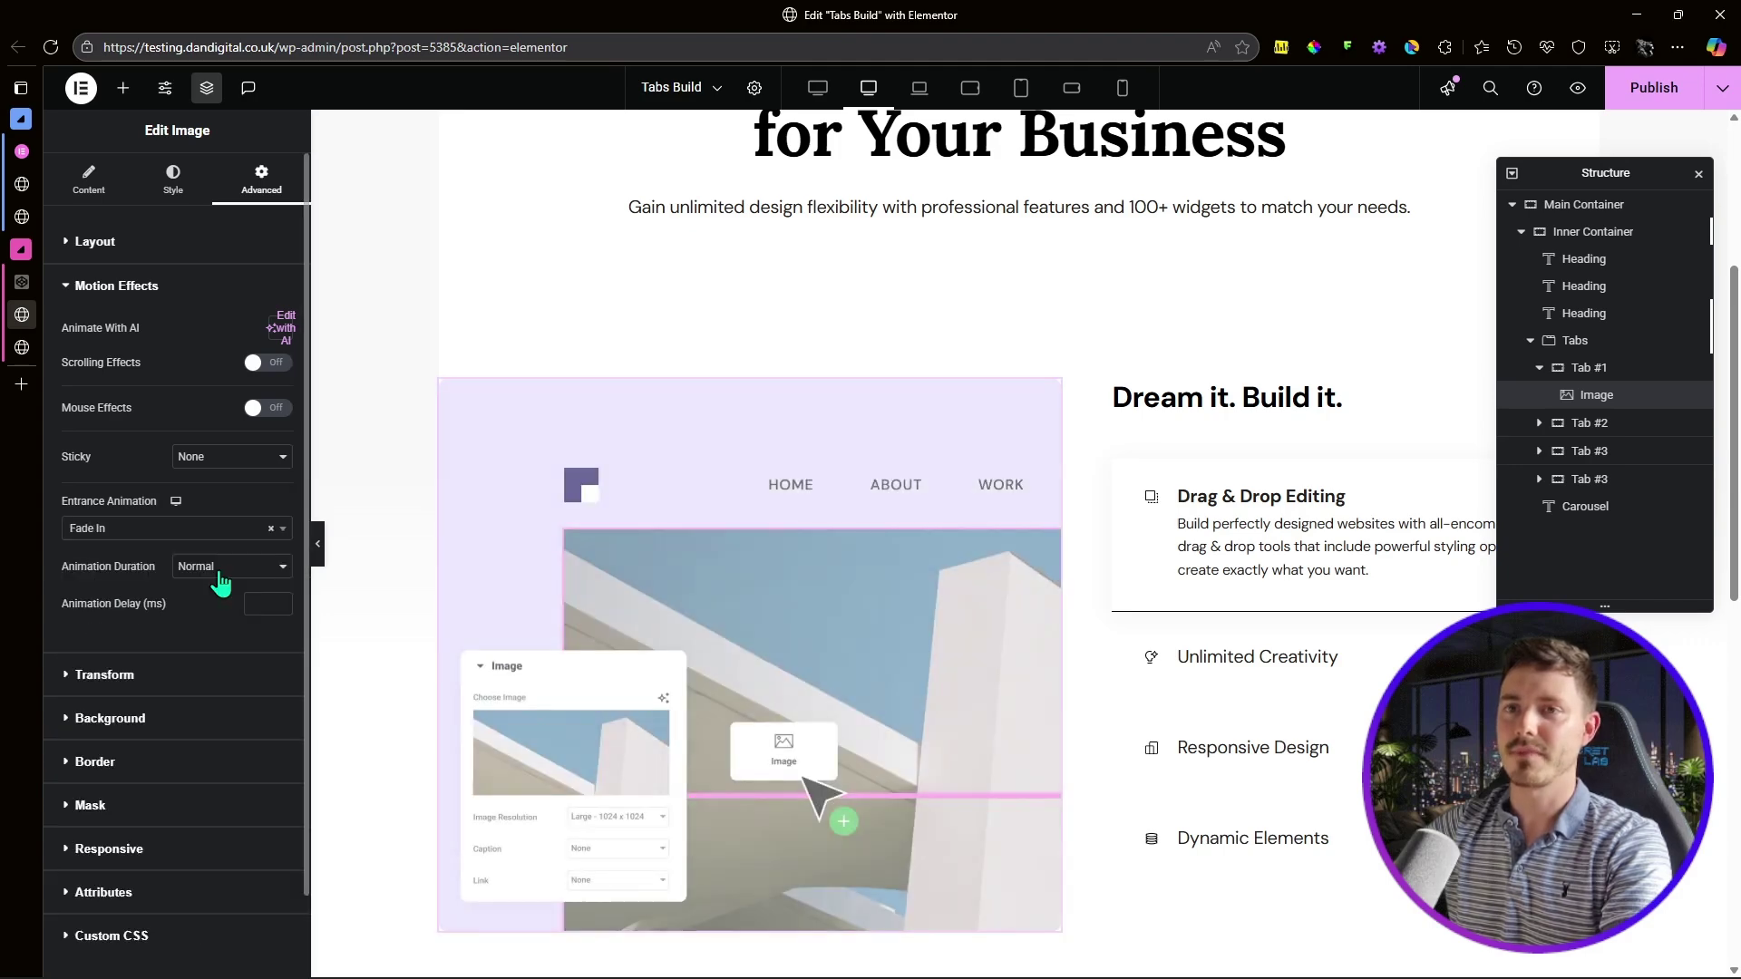
click(257, 566)
click(209, 636)
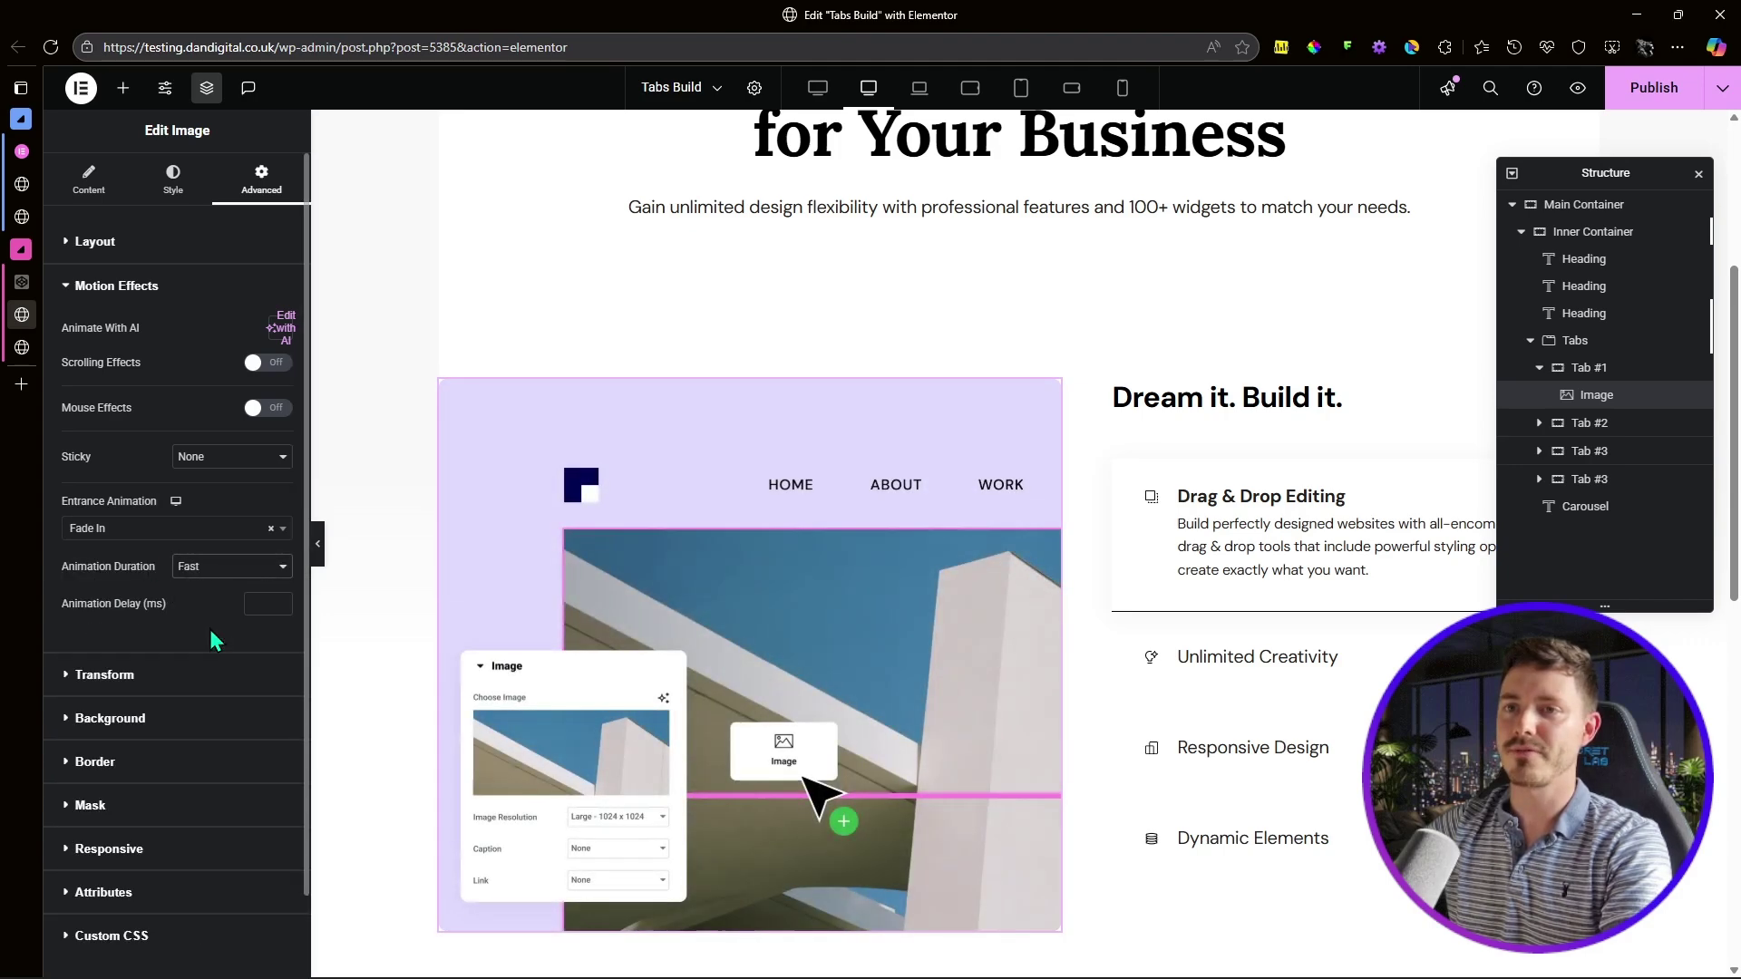
Step: Copy the first tab's Image widget into the other tab containers and give each copy the picture matching its tab
right_click(1605, 399)
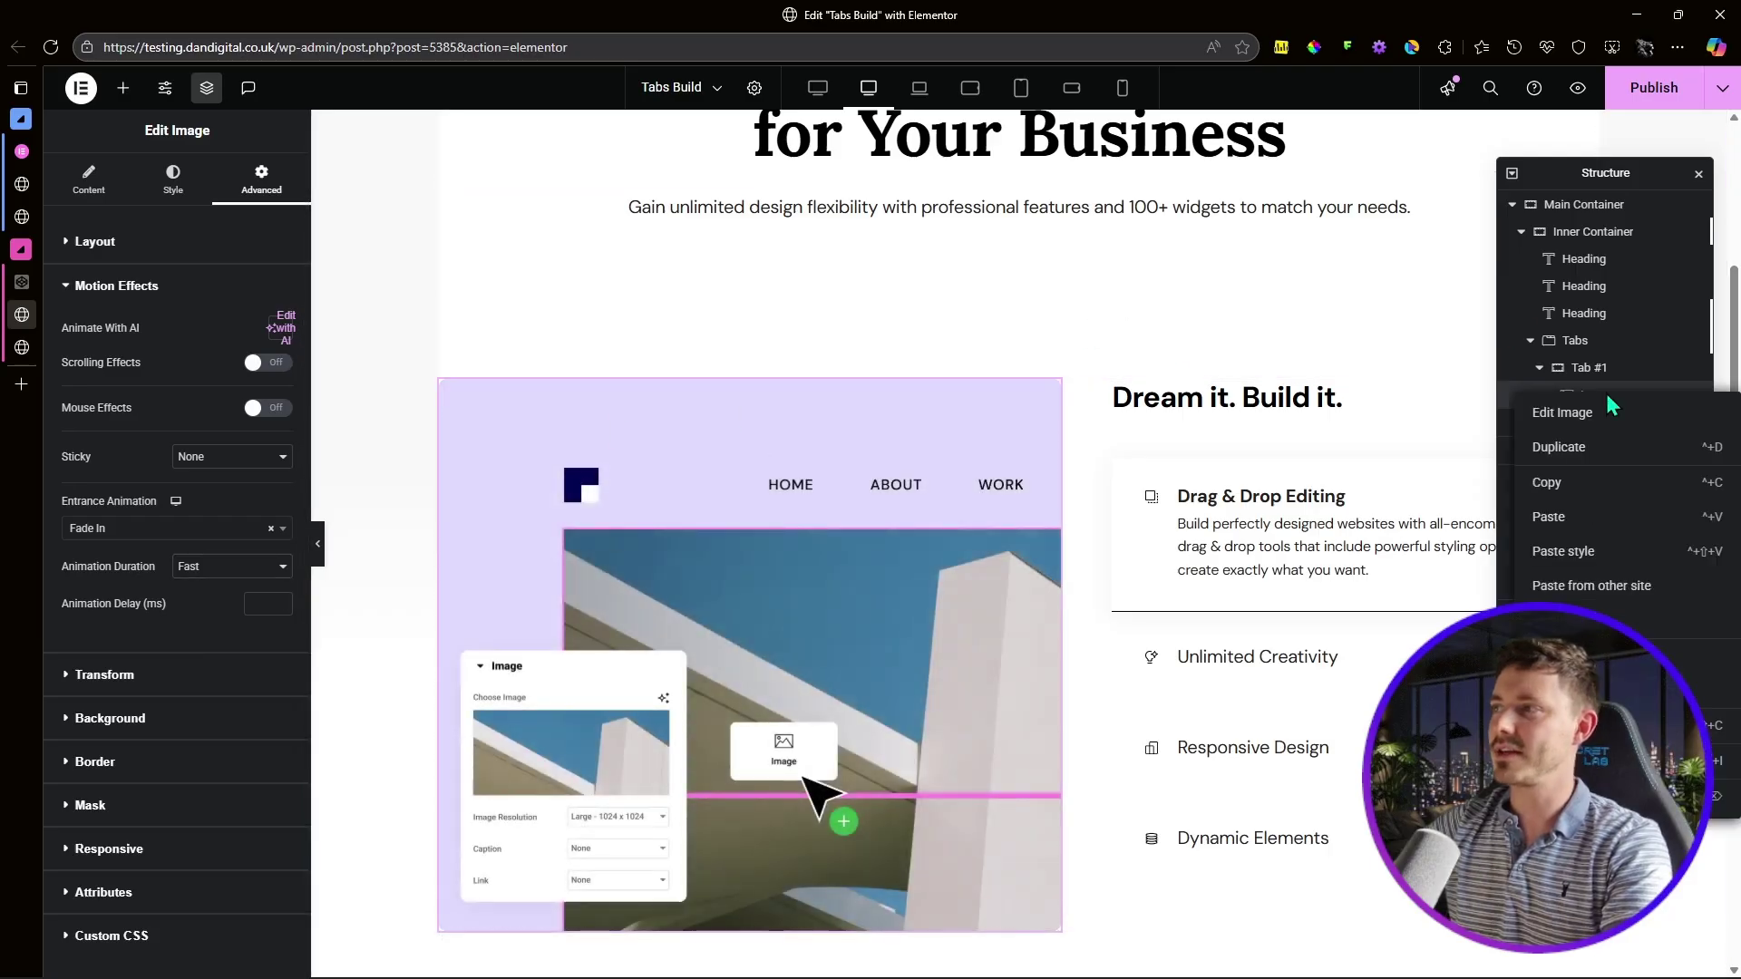
key(Escape)
click(1550, 424)
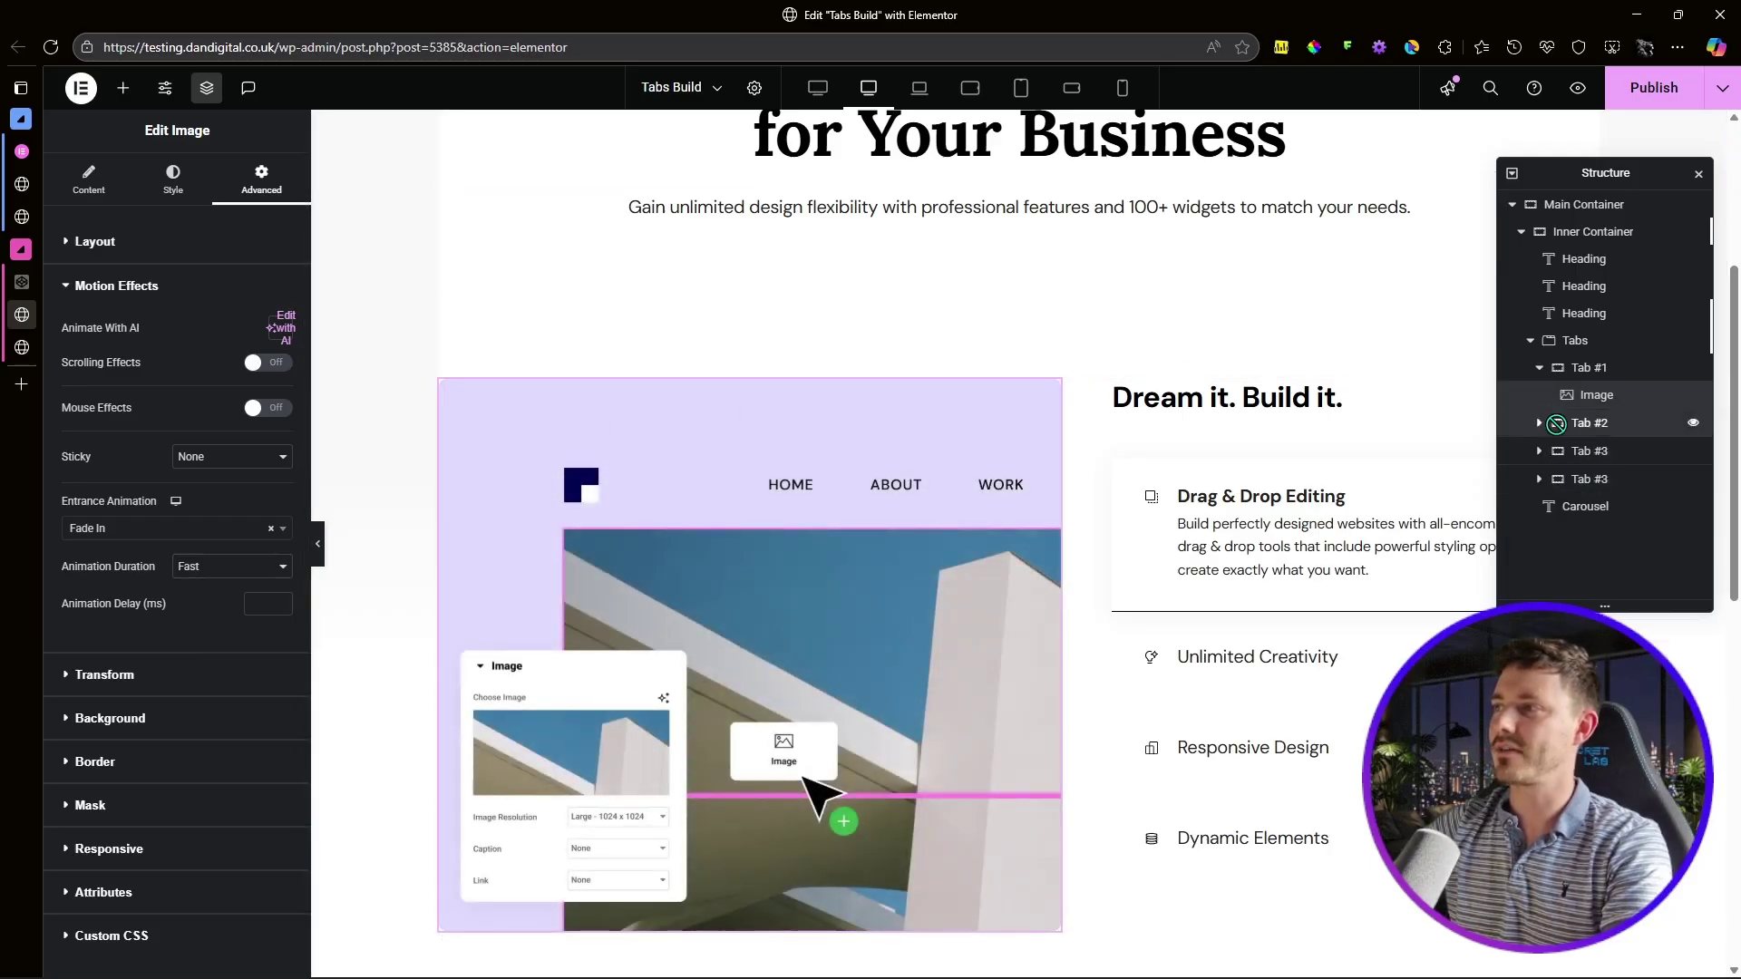
right_click(1553, 423)
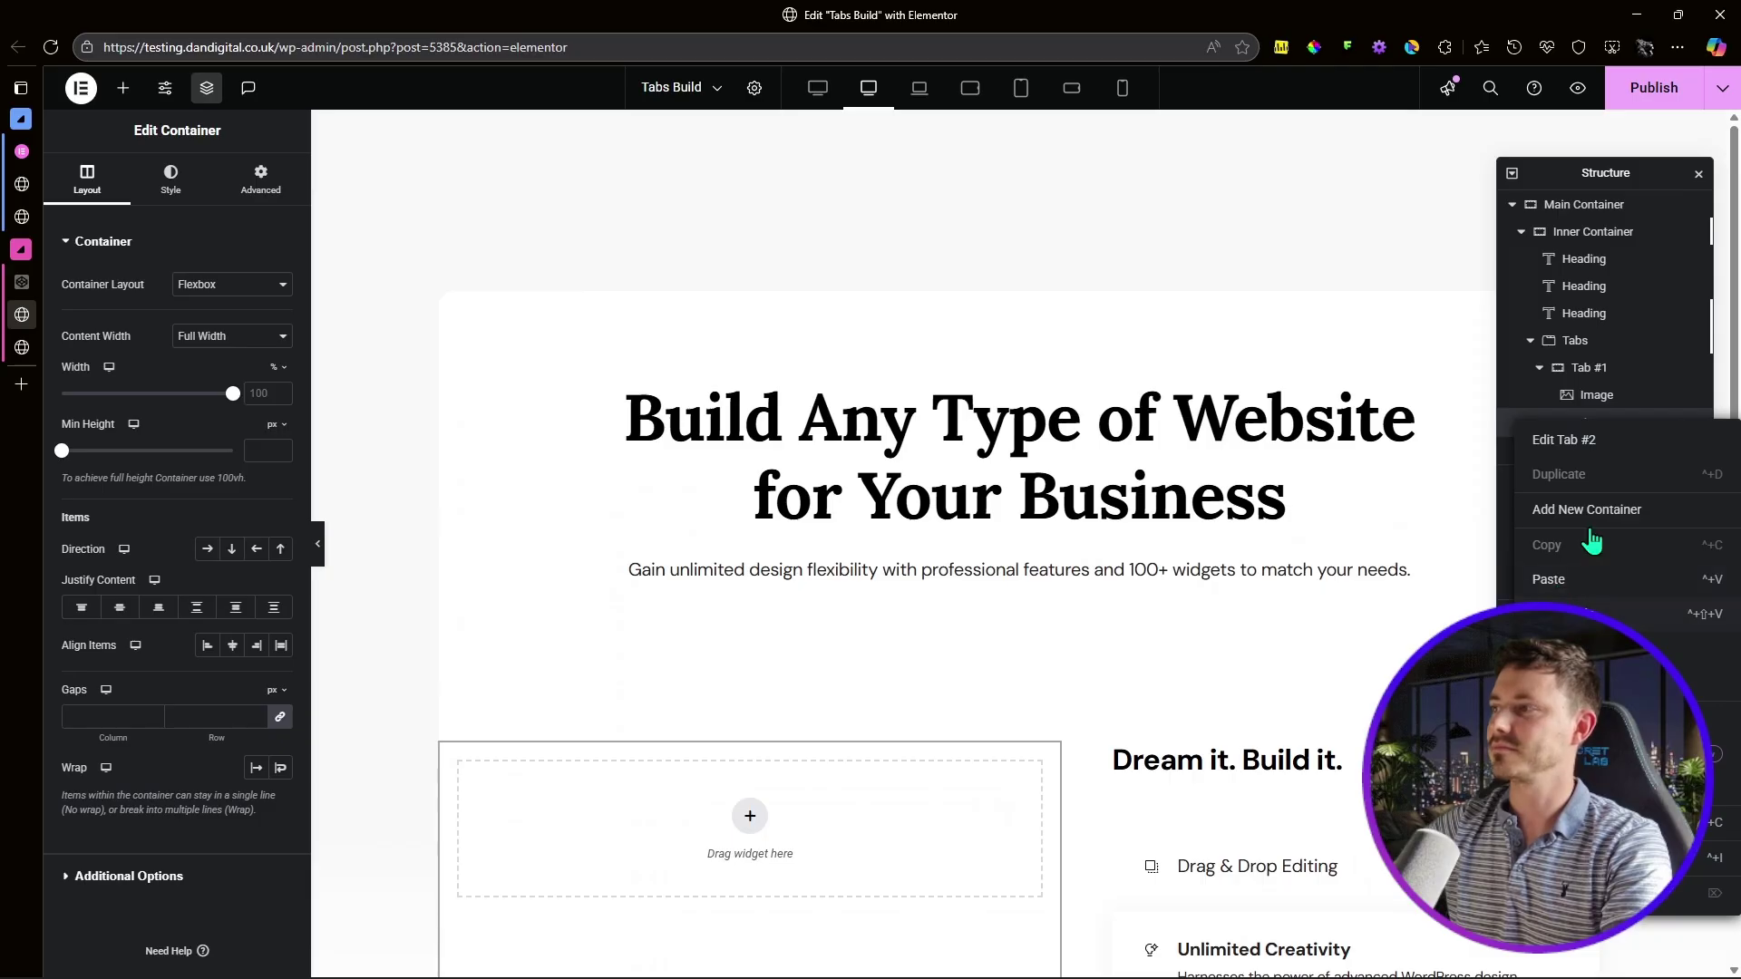
click(1575, 581)
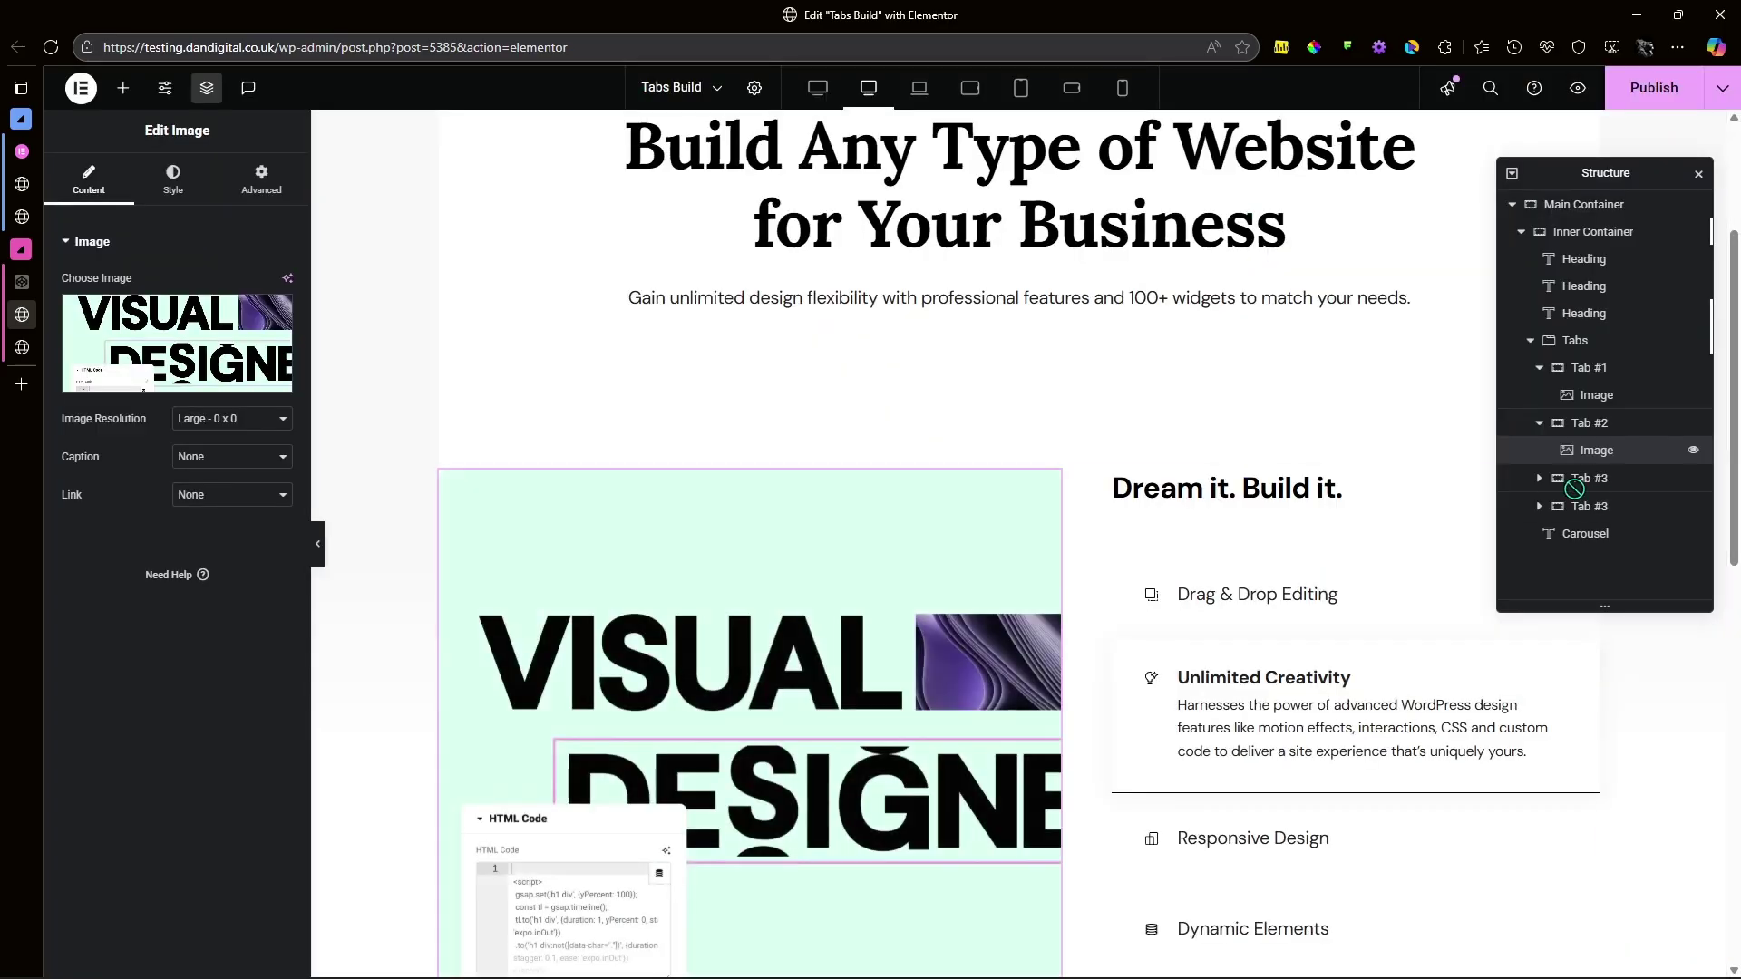
right_click(1578, 479)
click(1596, 536)
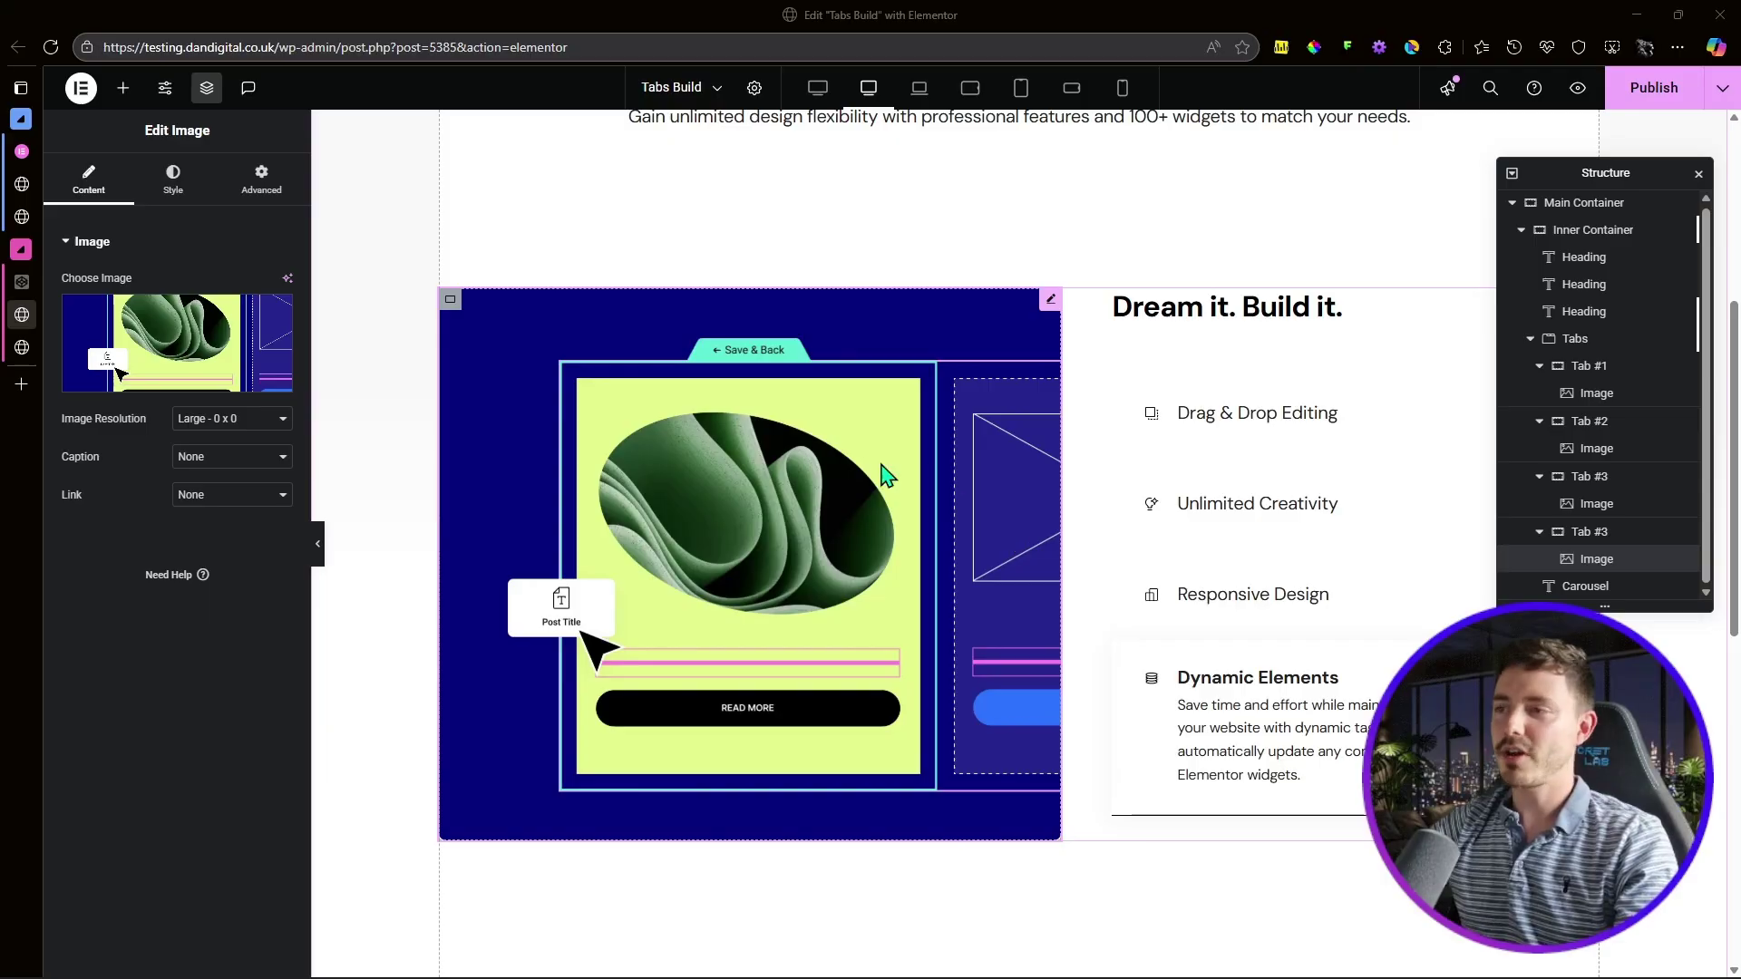
Step: Publish the page and switch through all four tabs in its preview to check their images and animations
click(1654, 88)
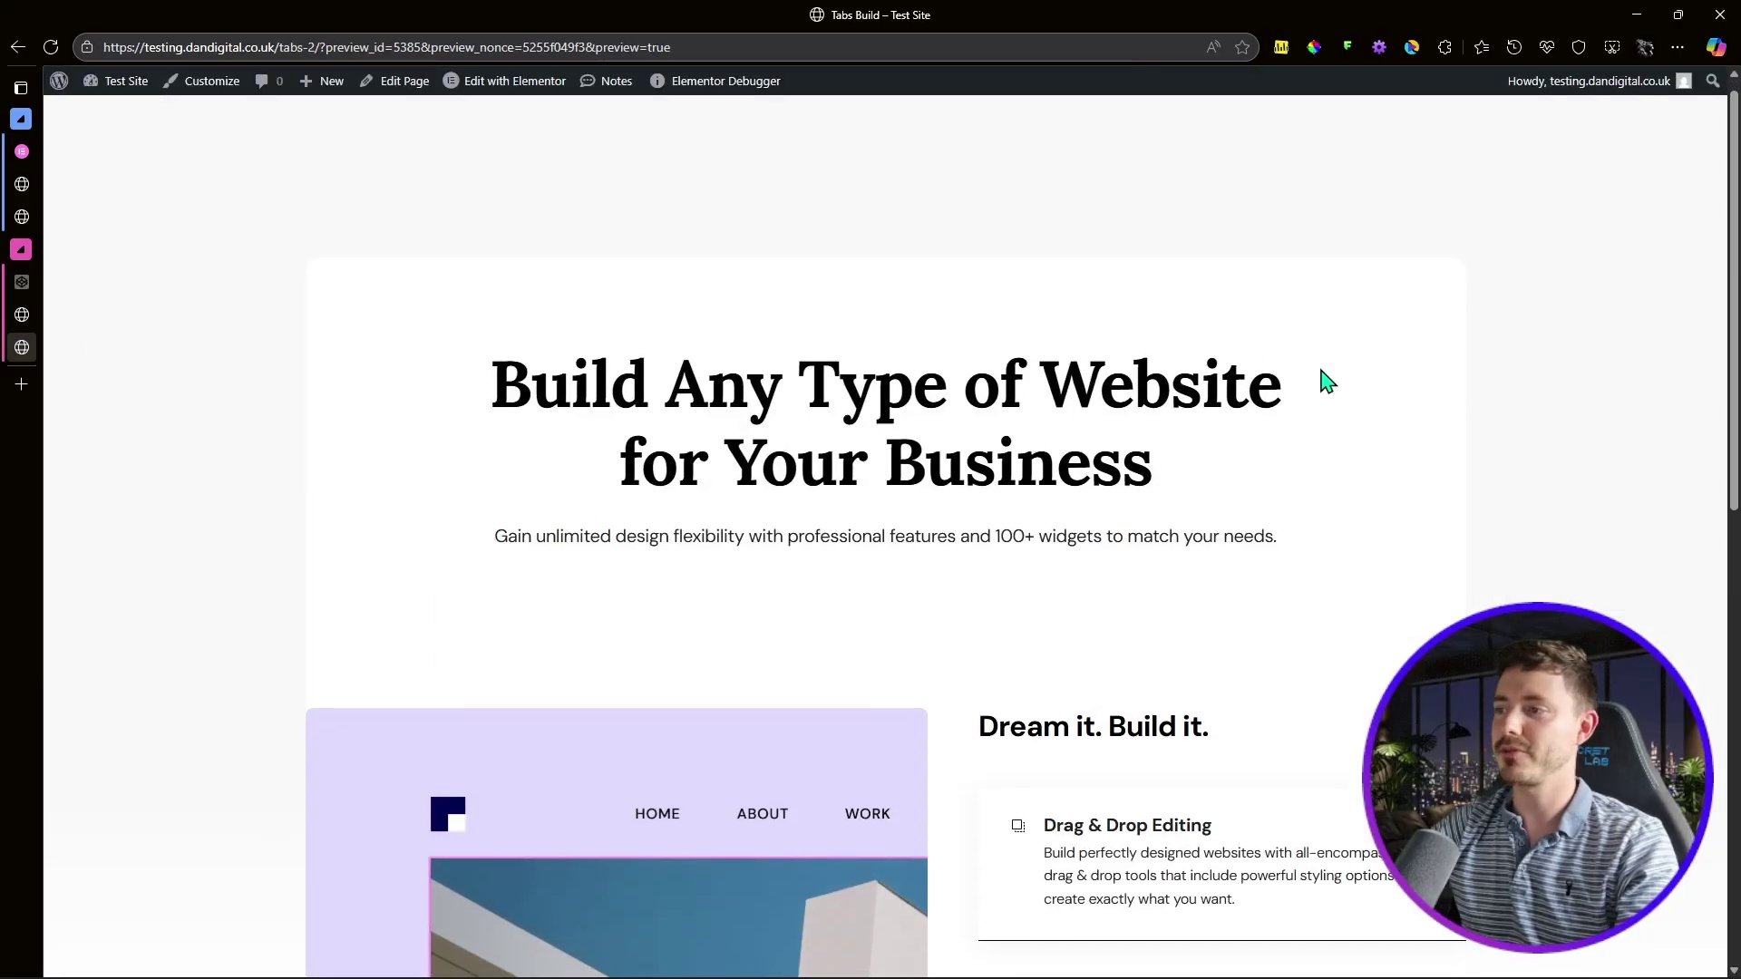
scroll(1351, 373, down, 4)
scroll(1341, 517, down, 1)
click(1197, 575)
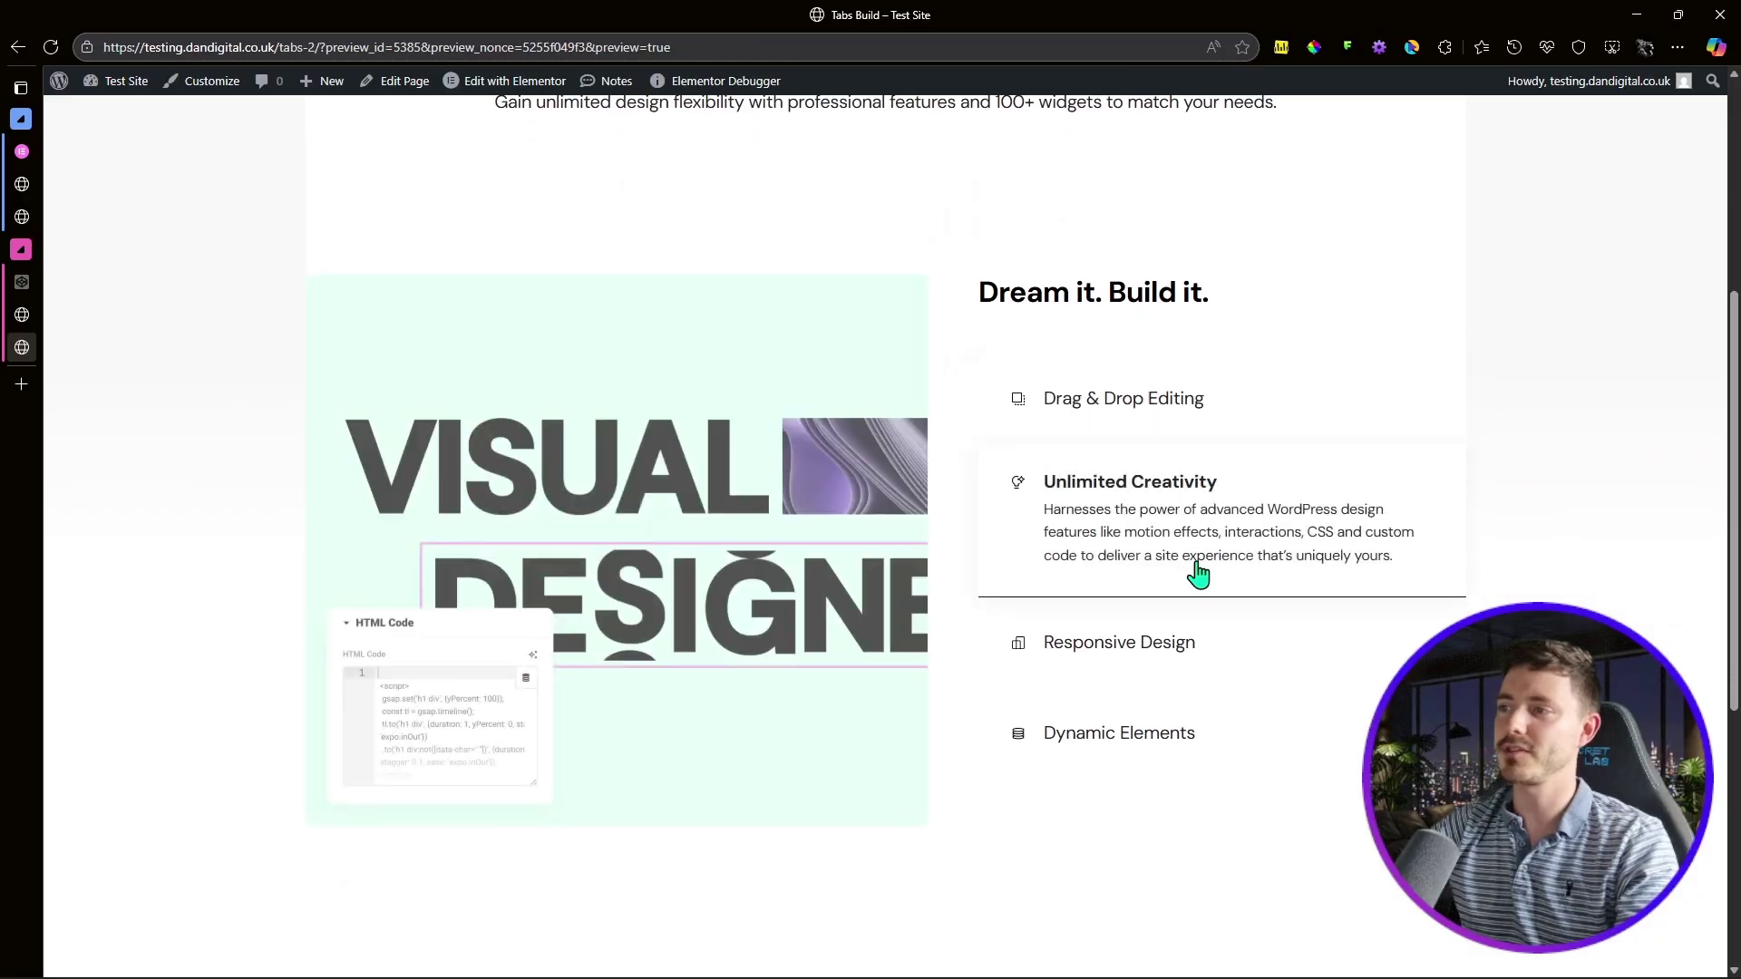
click(1153, 647)
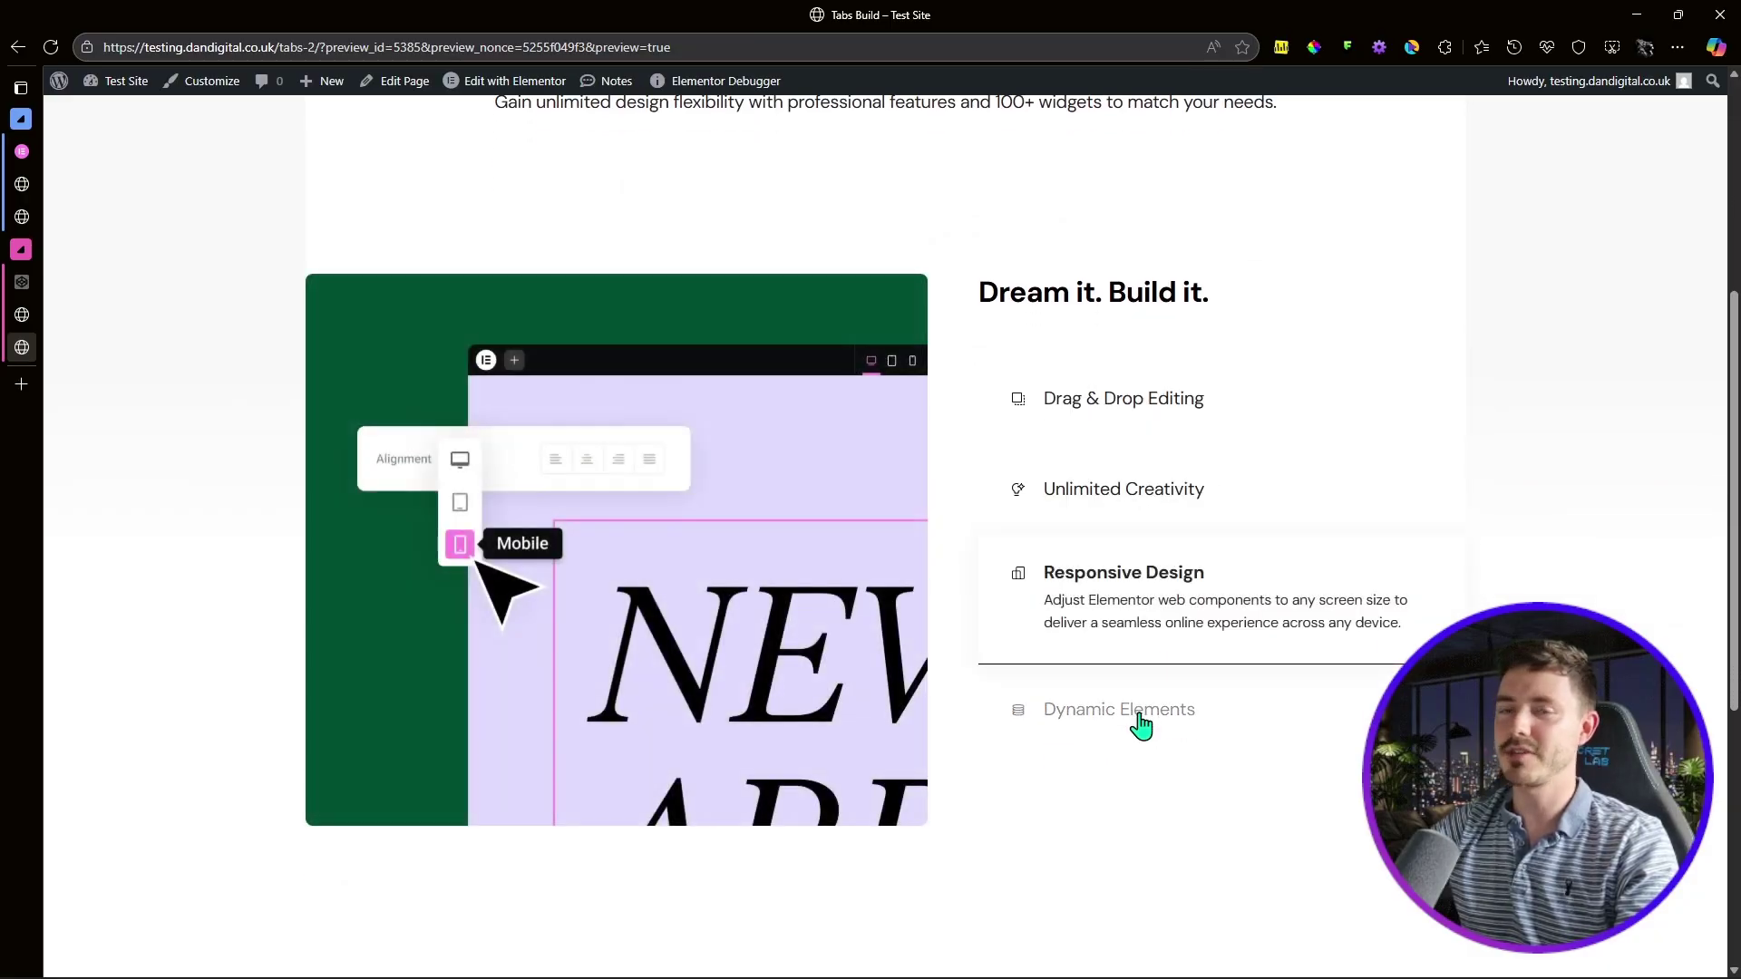
click(1139, 716)
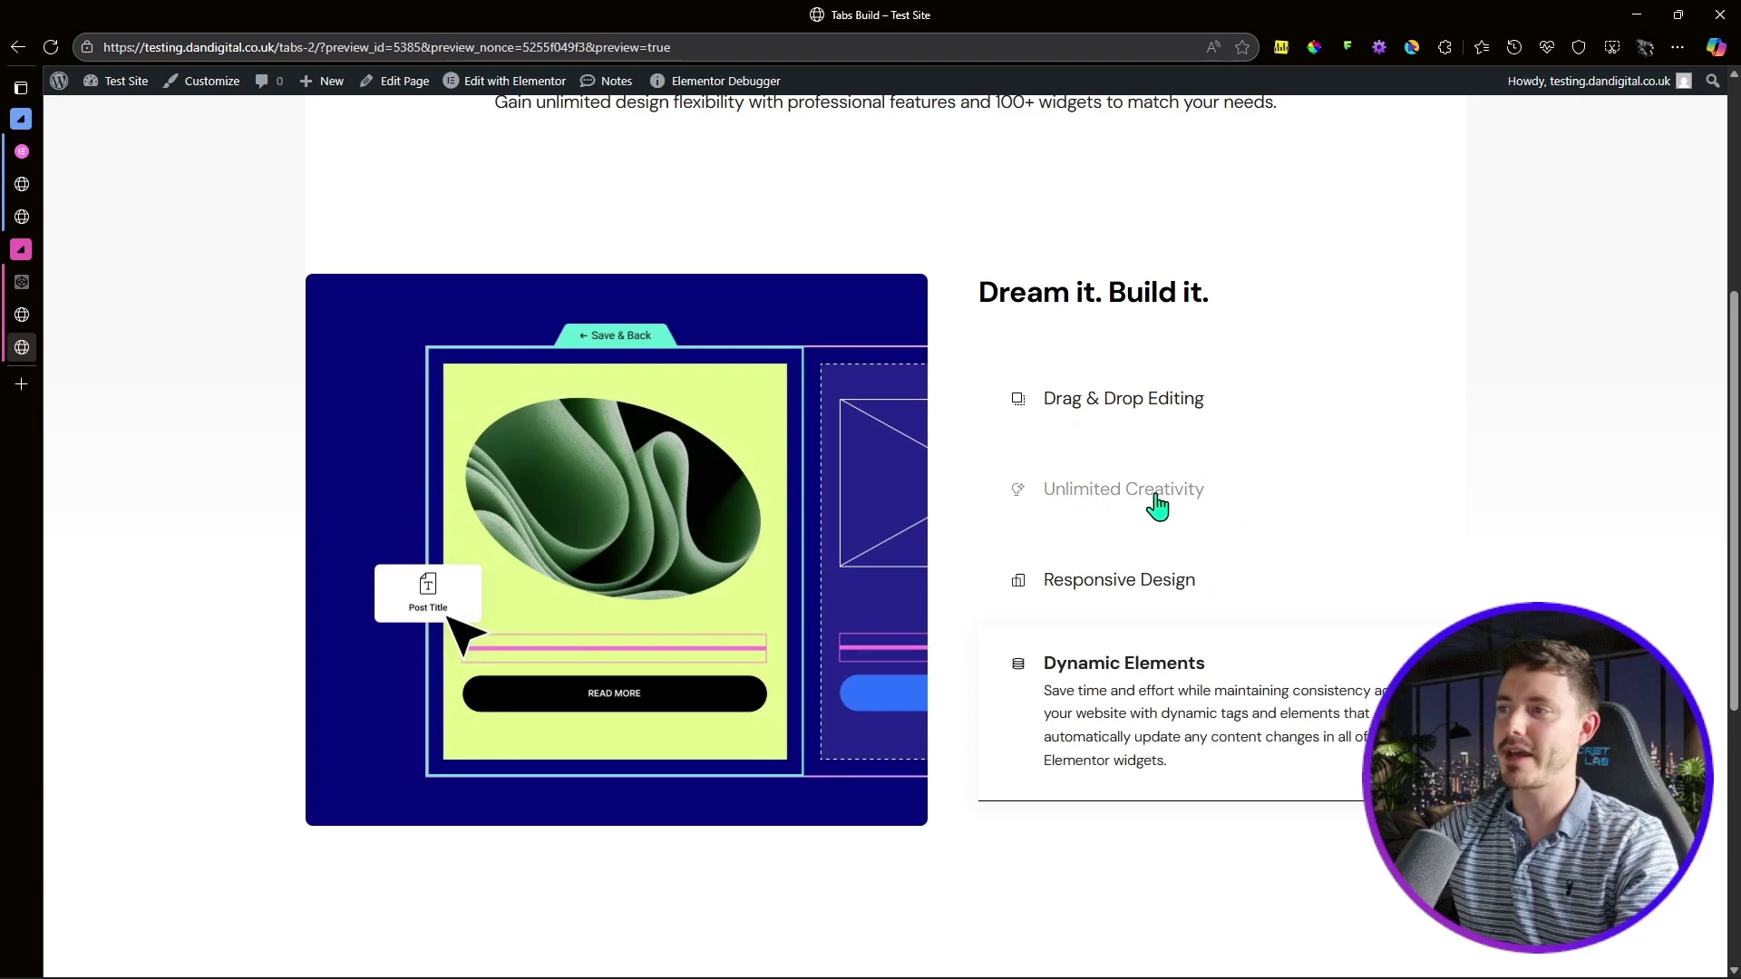
click(1154, 504)
click(1120, 401)
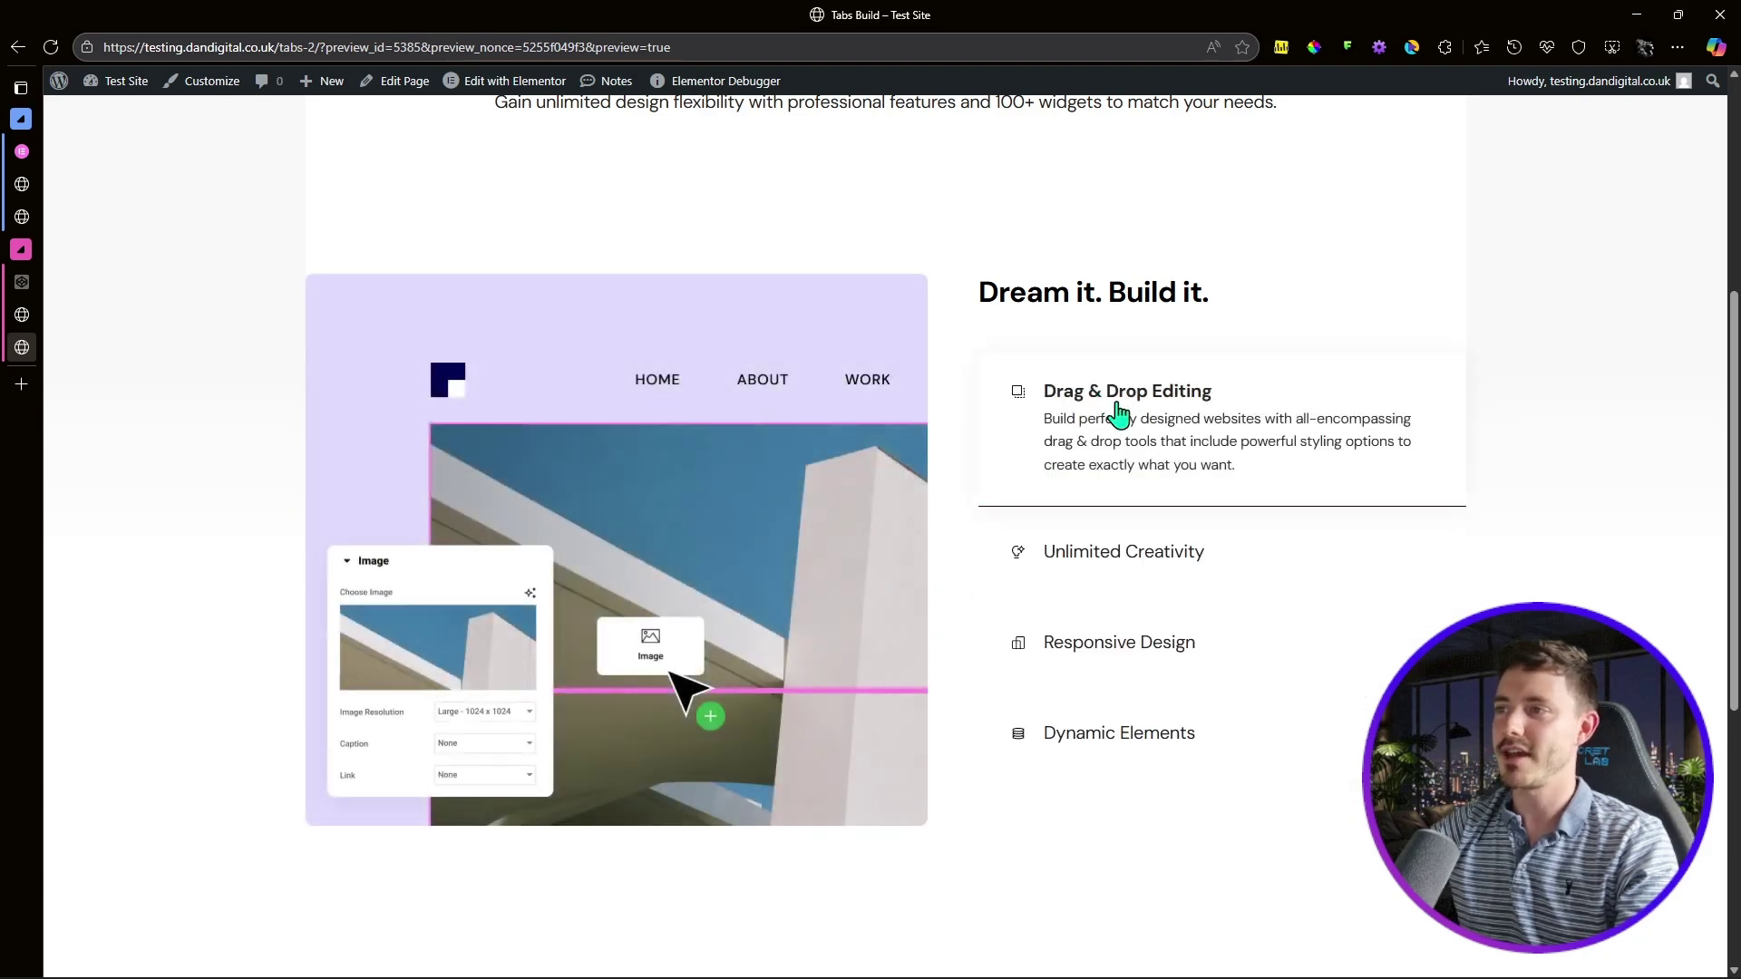
click(1156, 567)
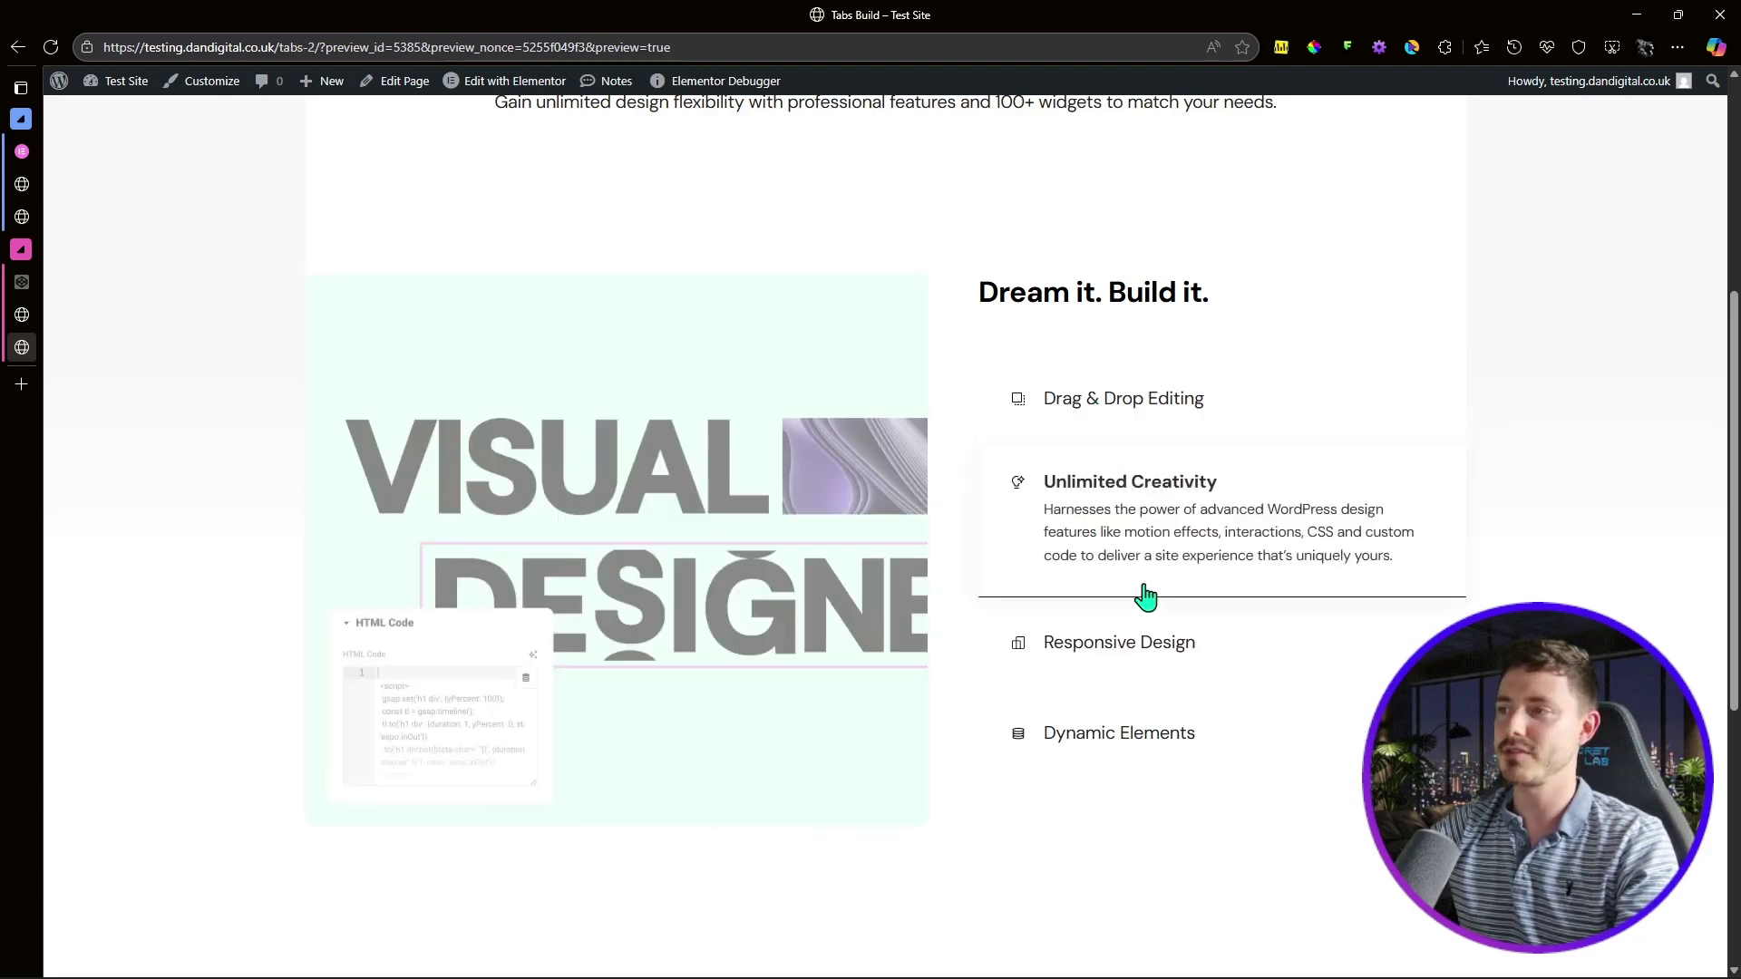
Step: Switch to Elementor's homepage and try its Unlimited Creativity and Responsive Design tabs to compare them with the build
click(22, 151)
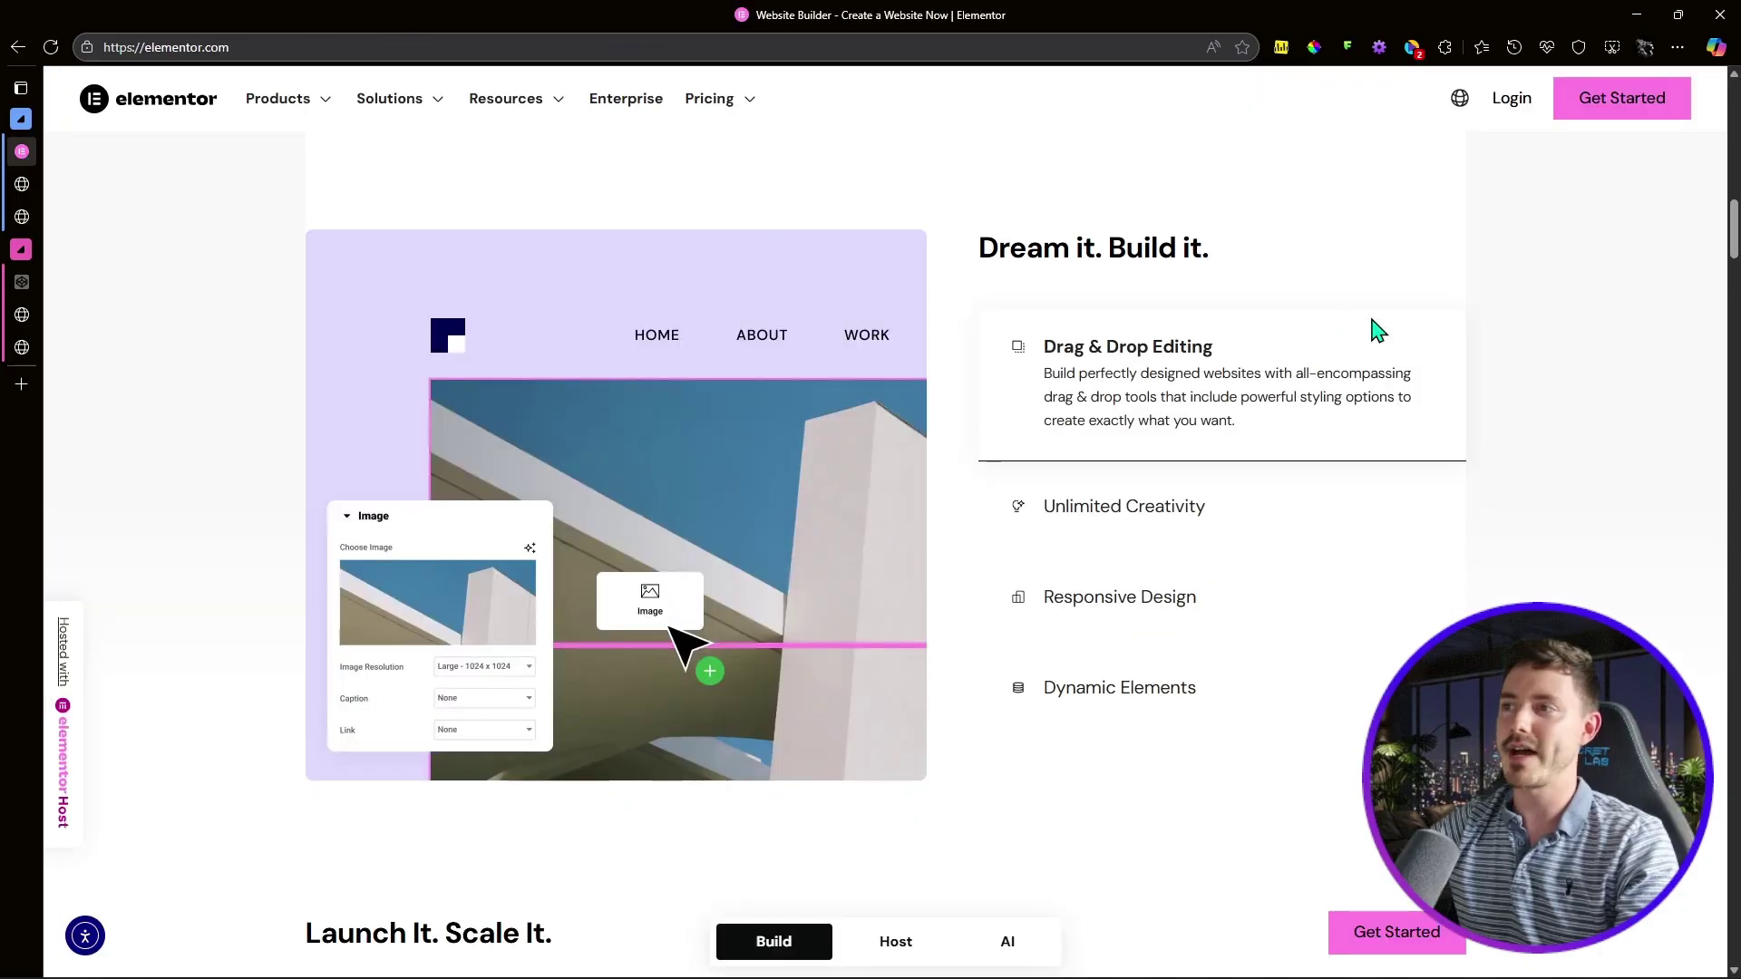
click(1159, 505)
click(1104, 611)
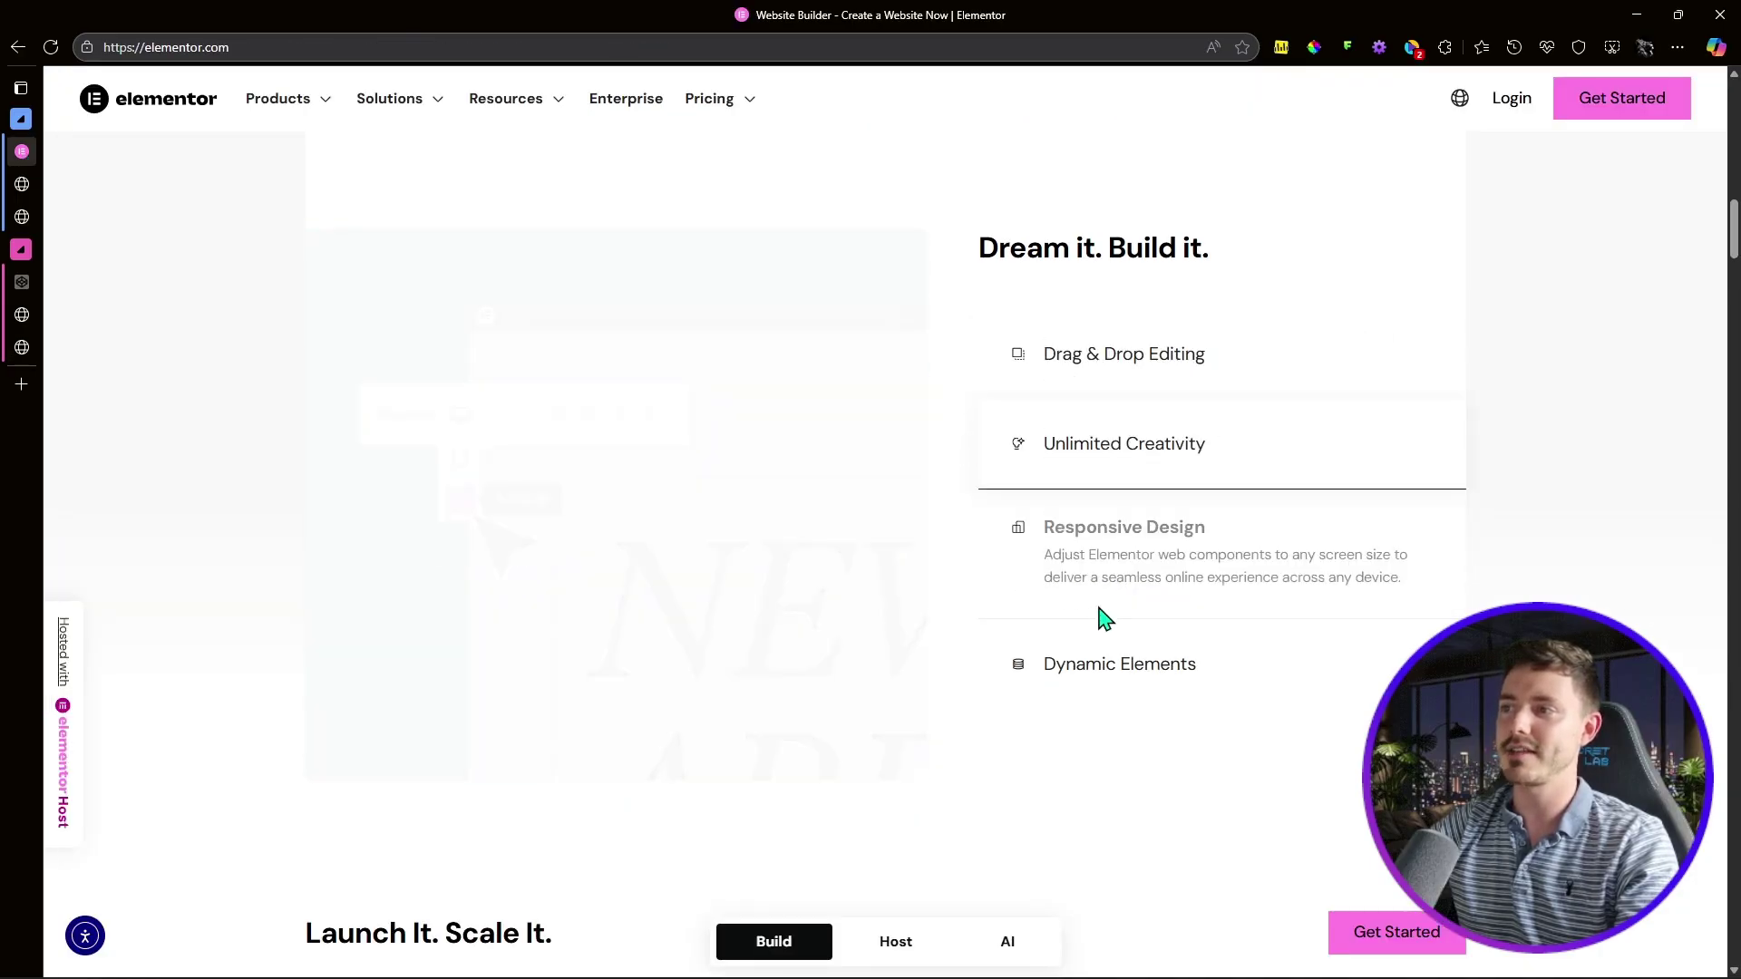
Step: Show the Drag & Drop Editing tab on Elementor's homepage and return to the Tabs Build editor
click(1155, 354)
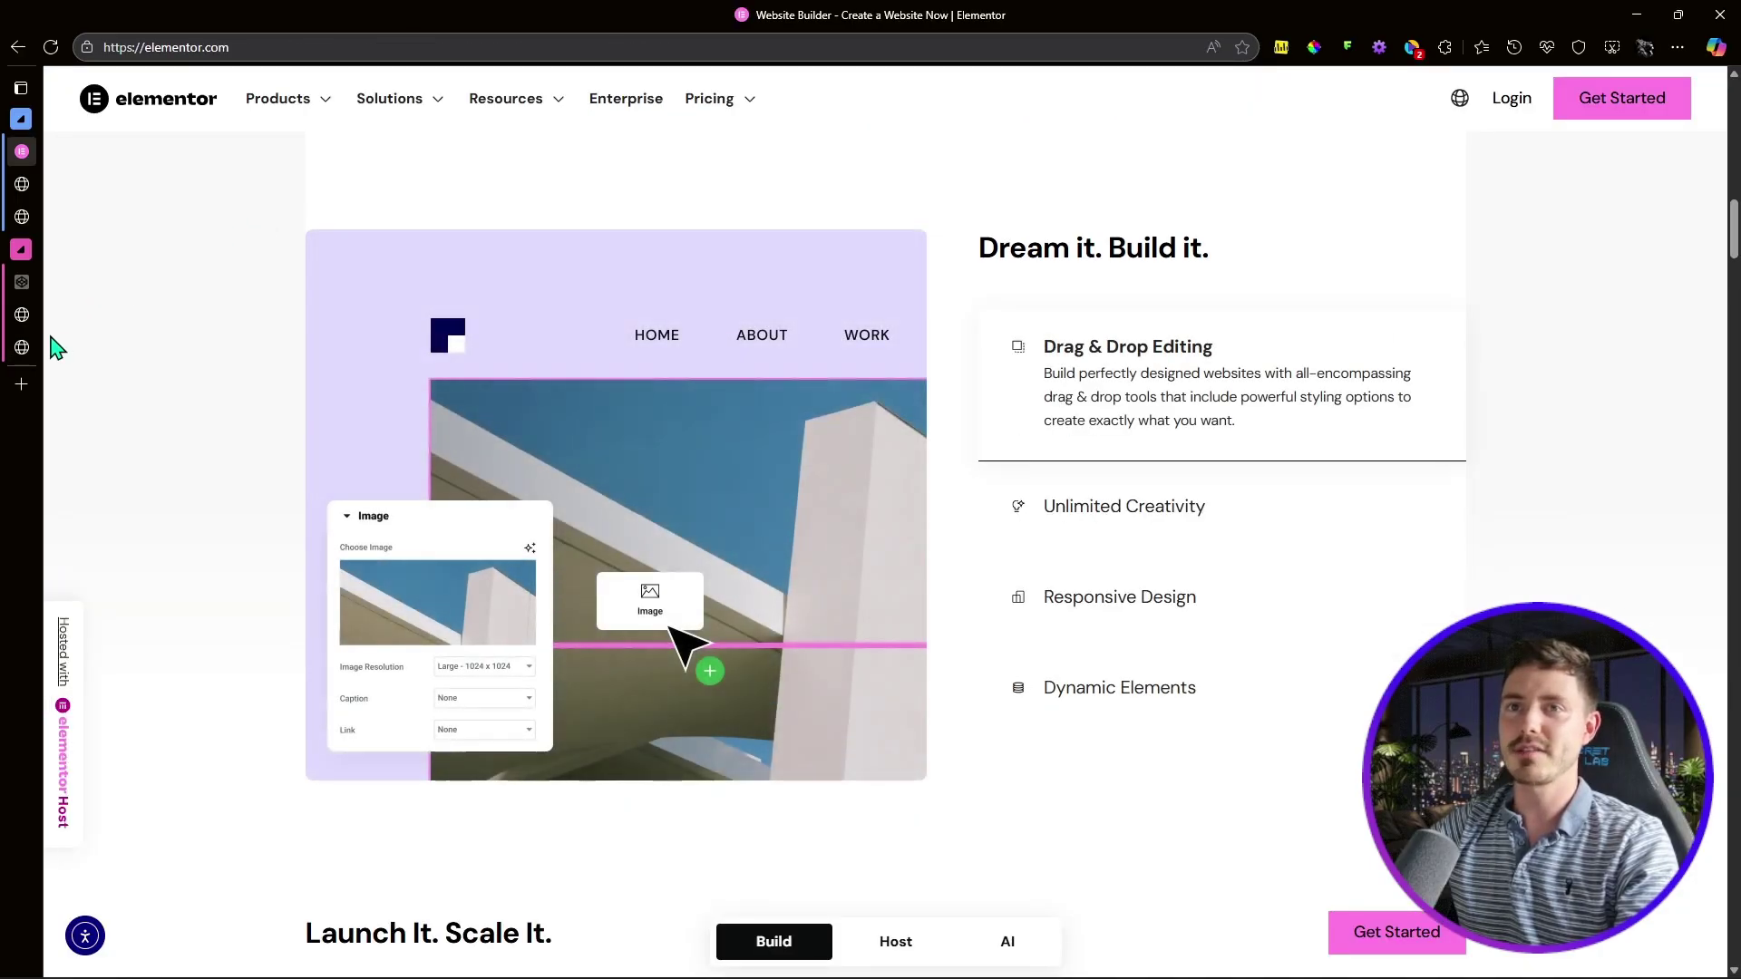
click(22, 315)
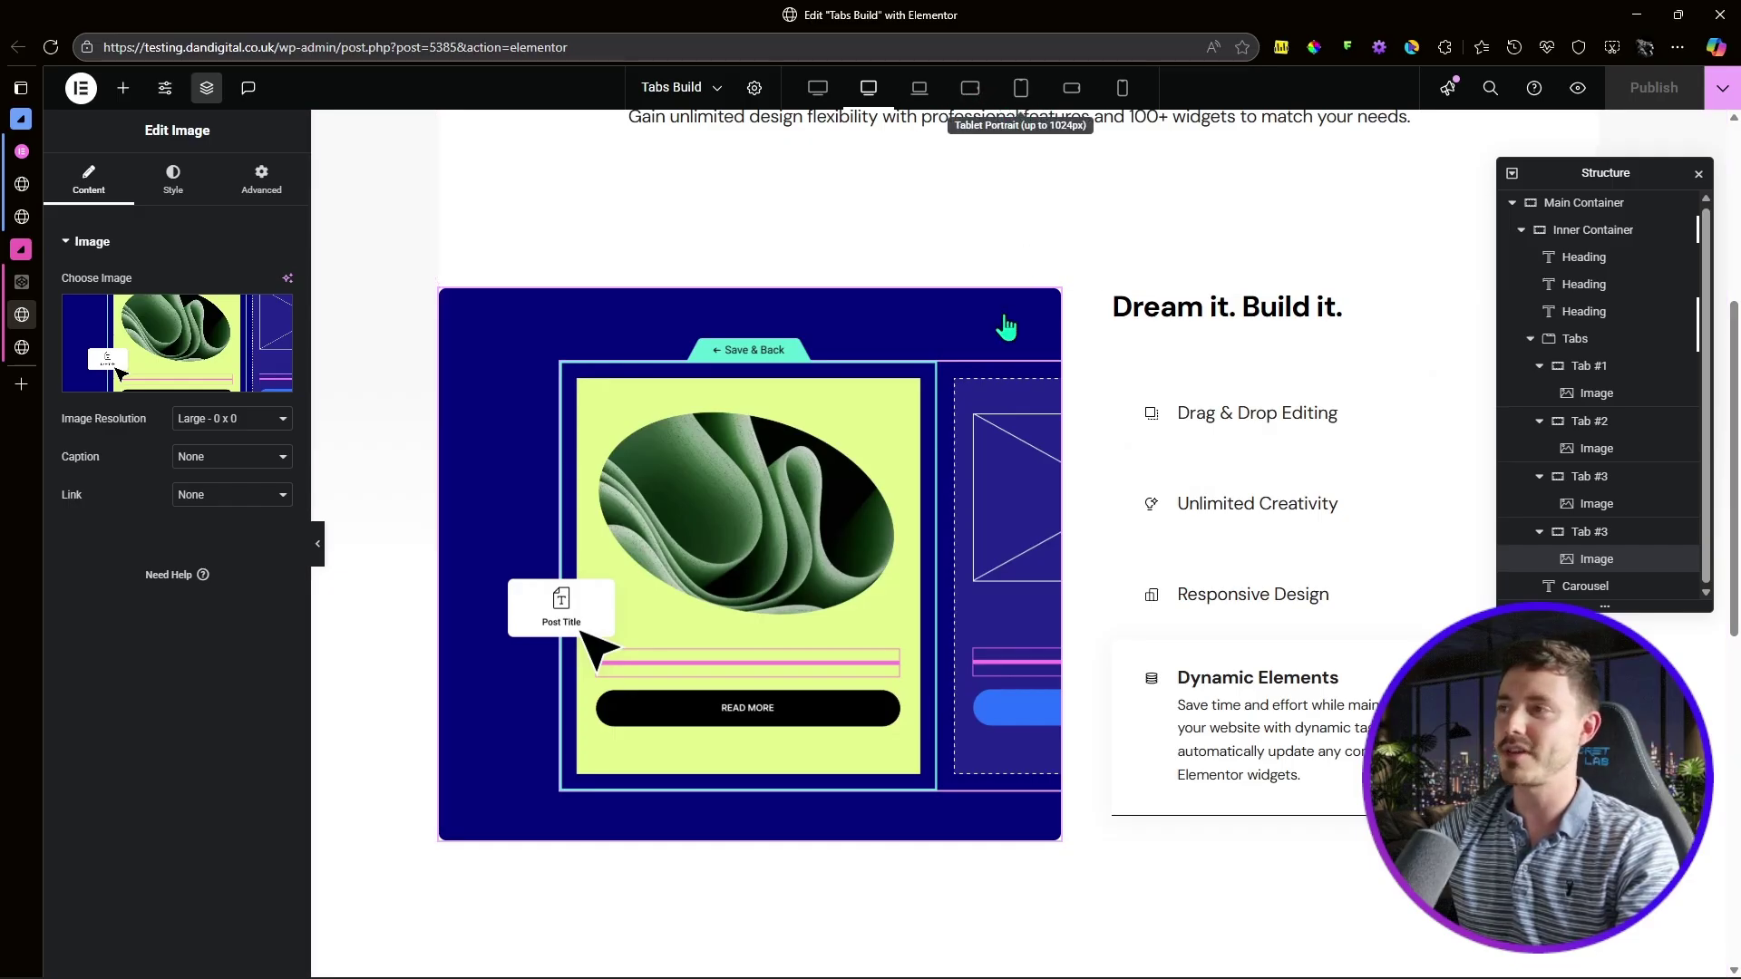
Step: For tablet portrait, set the "Dream it. Build it." heading's bottom margin to -2.5 rem and its other margins to 0
click(1022, 91)
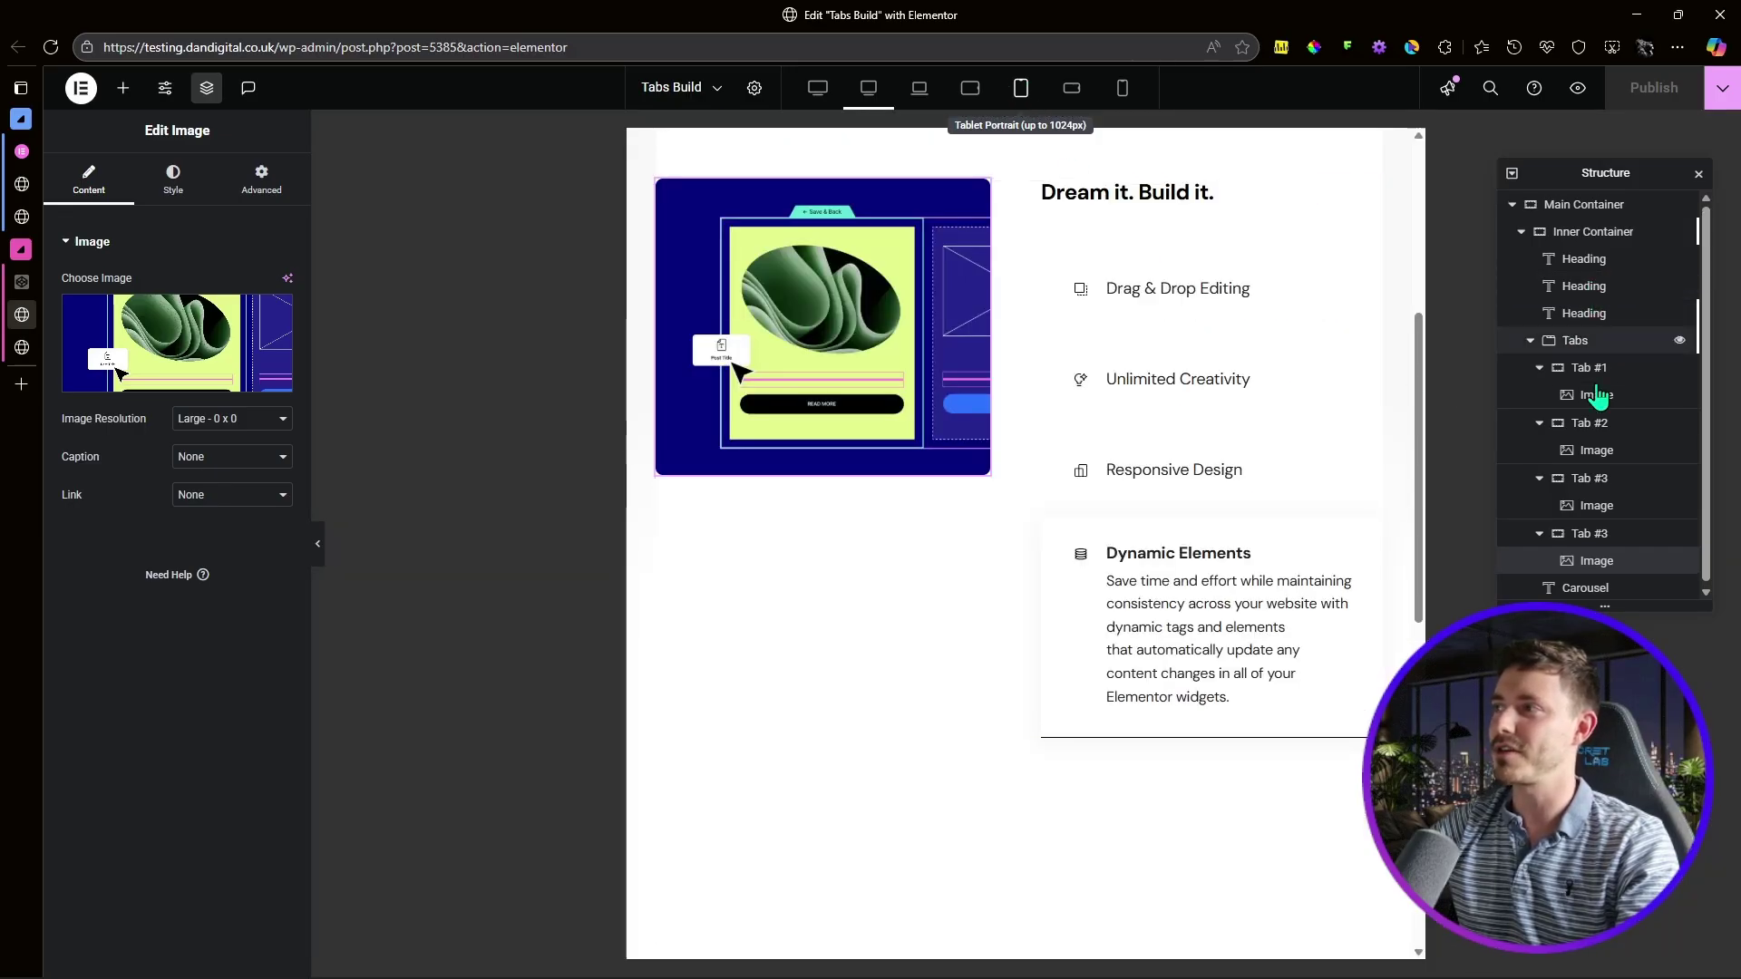
click(1586, 318)
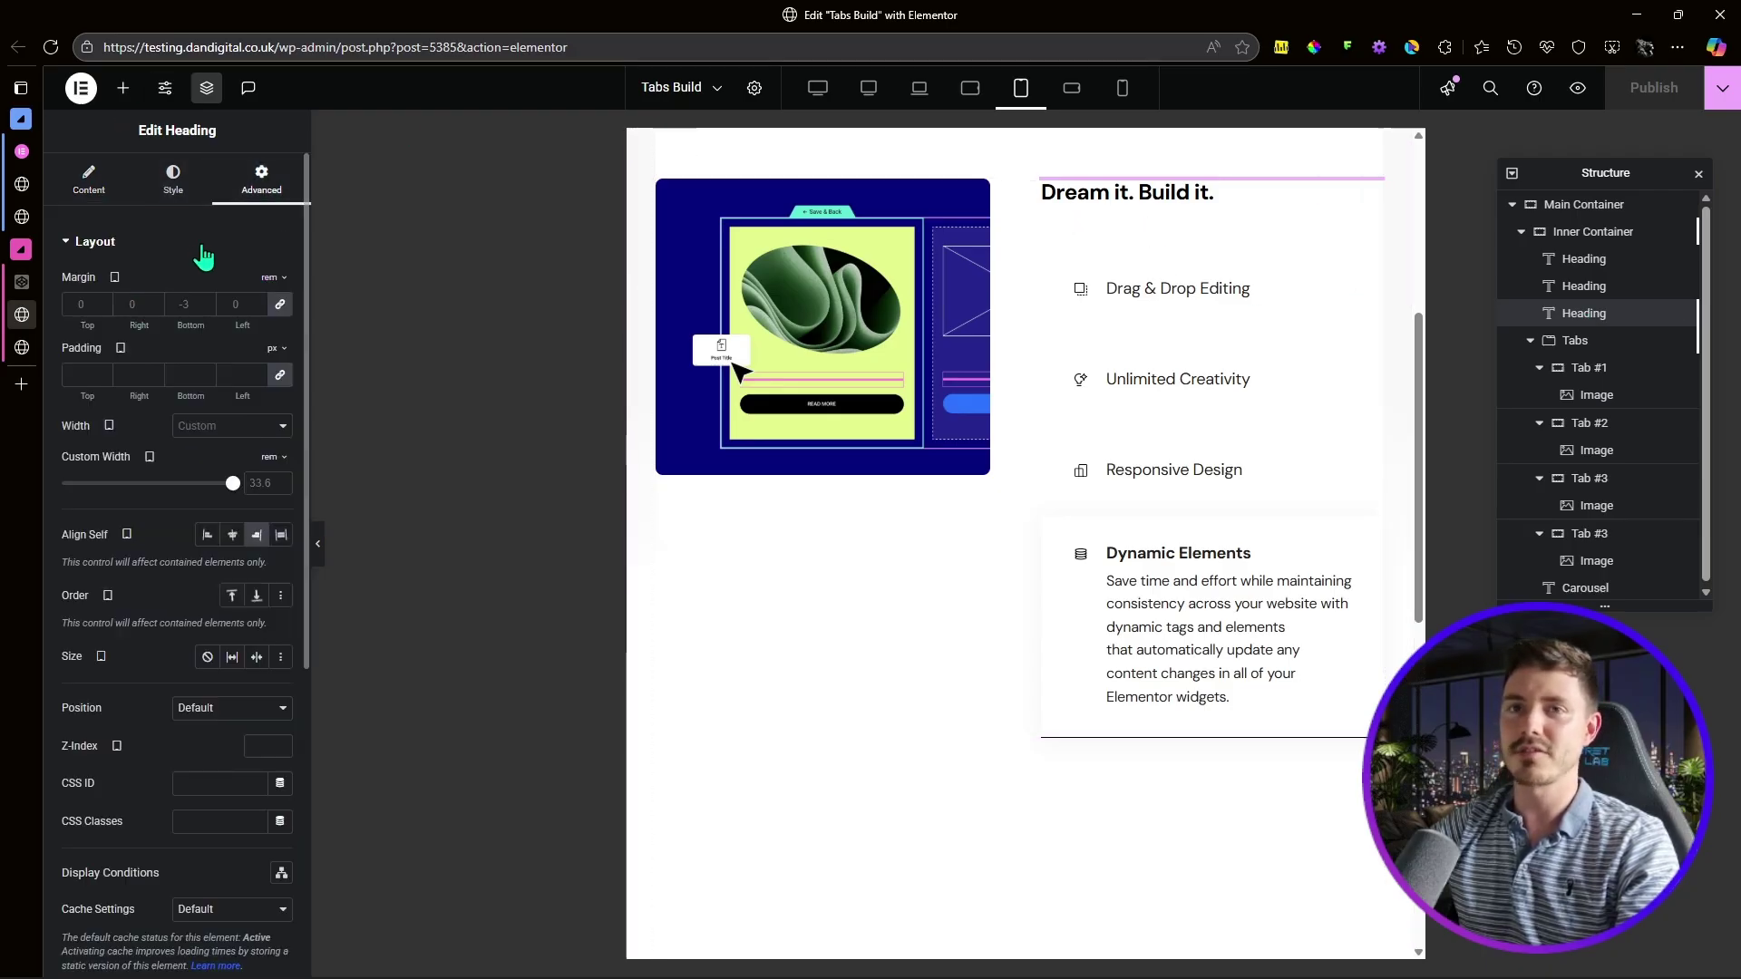
click(280, 304)
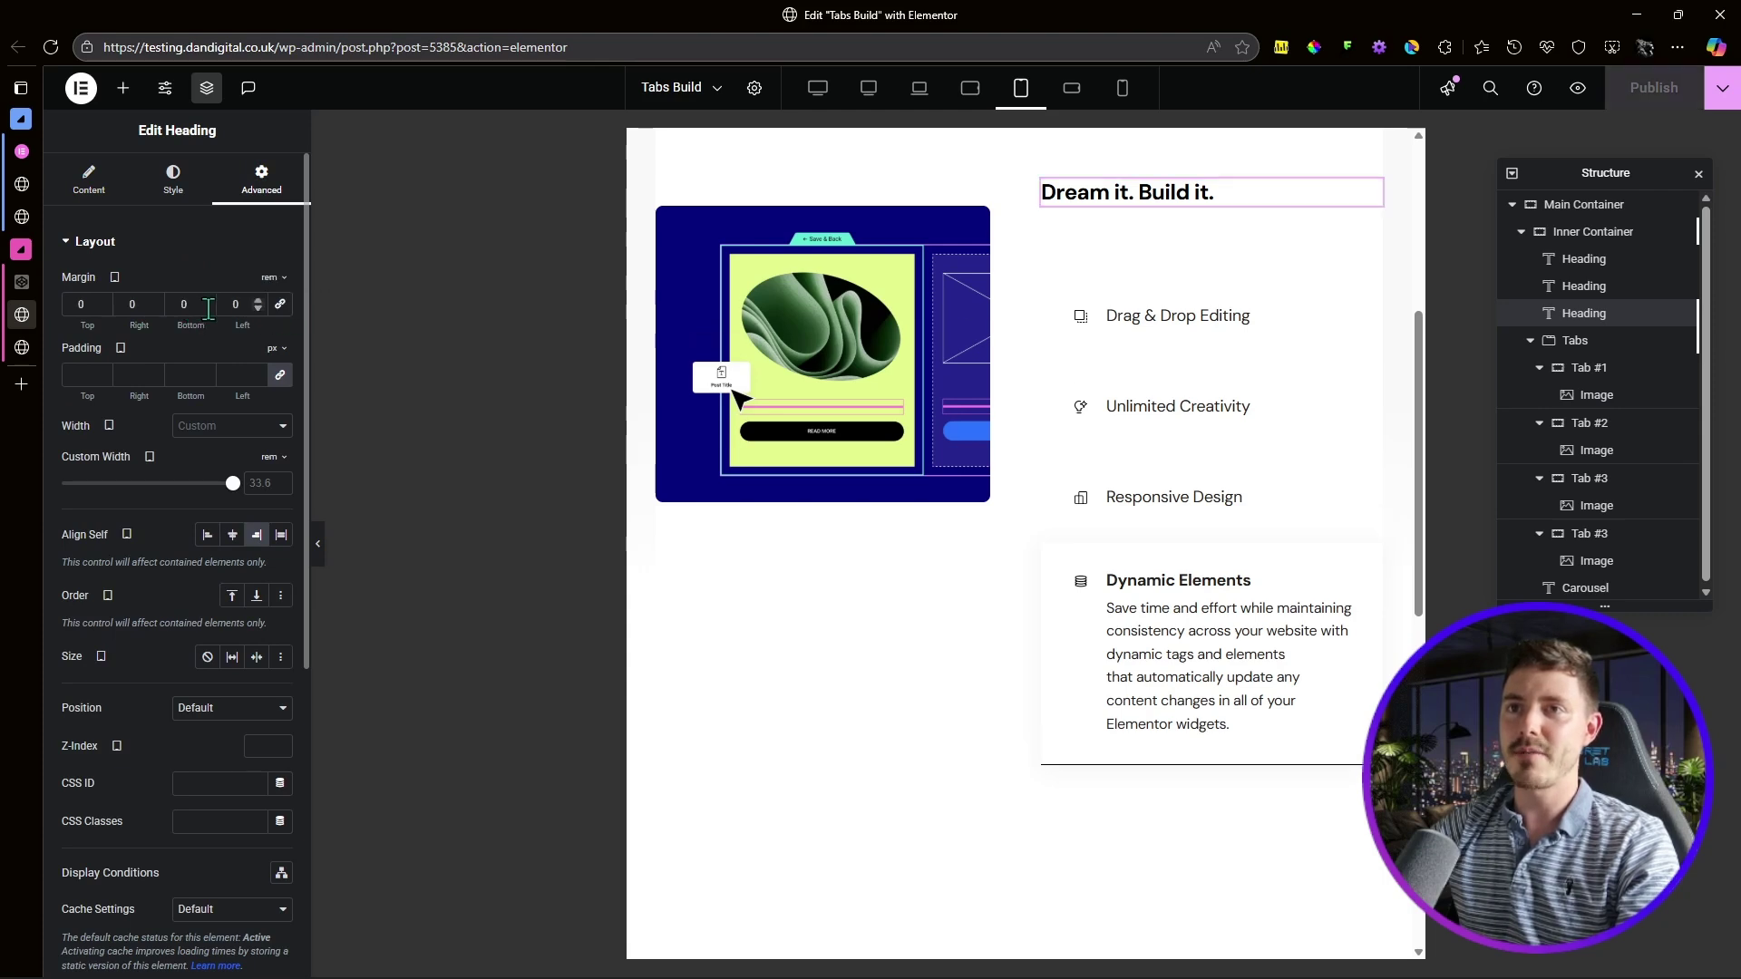
text(-)
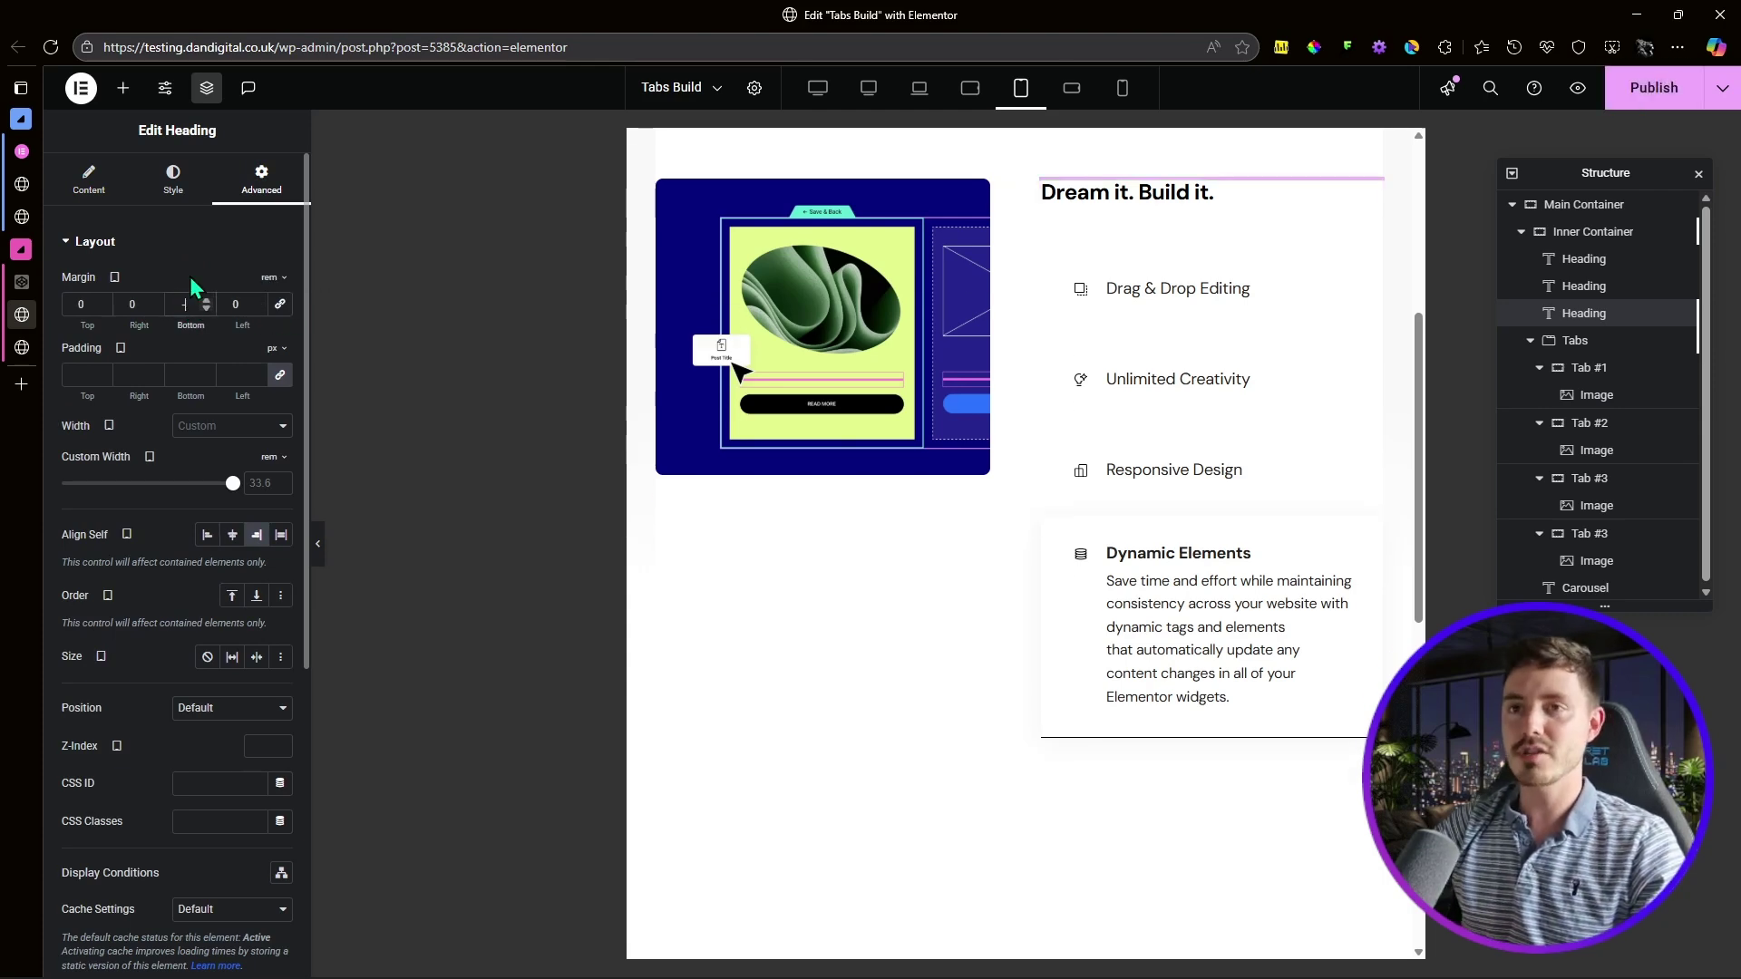
text(2.5)
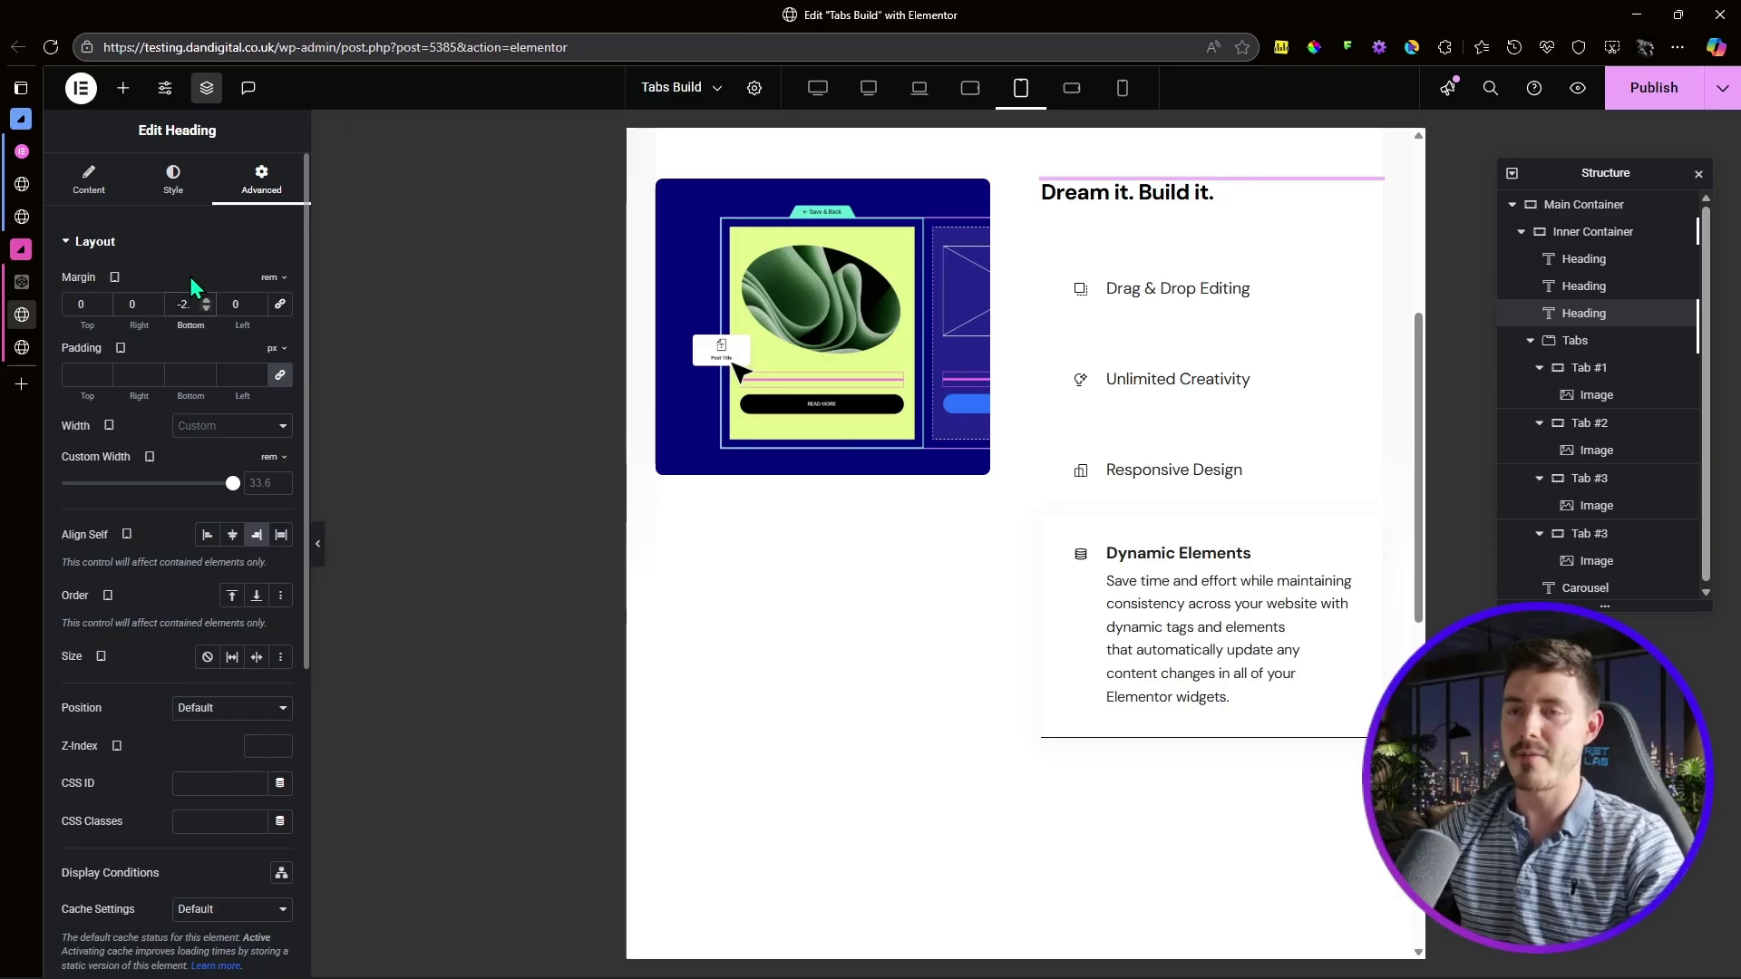
Step: For mobile portrait, give the "Dream it. Build it." heading a bottom margin of 0, Full Width (100%) and Start self-alignment
click(1122, 88)
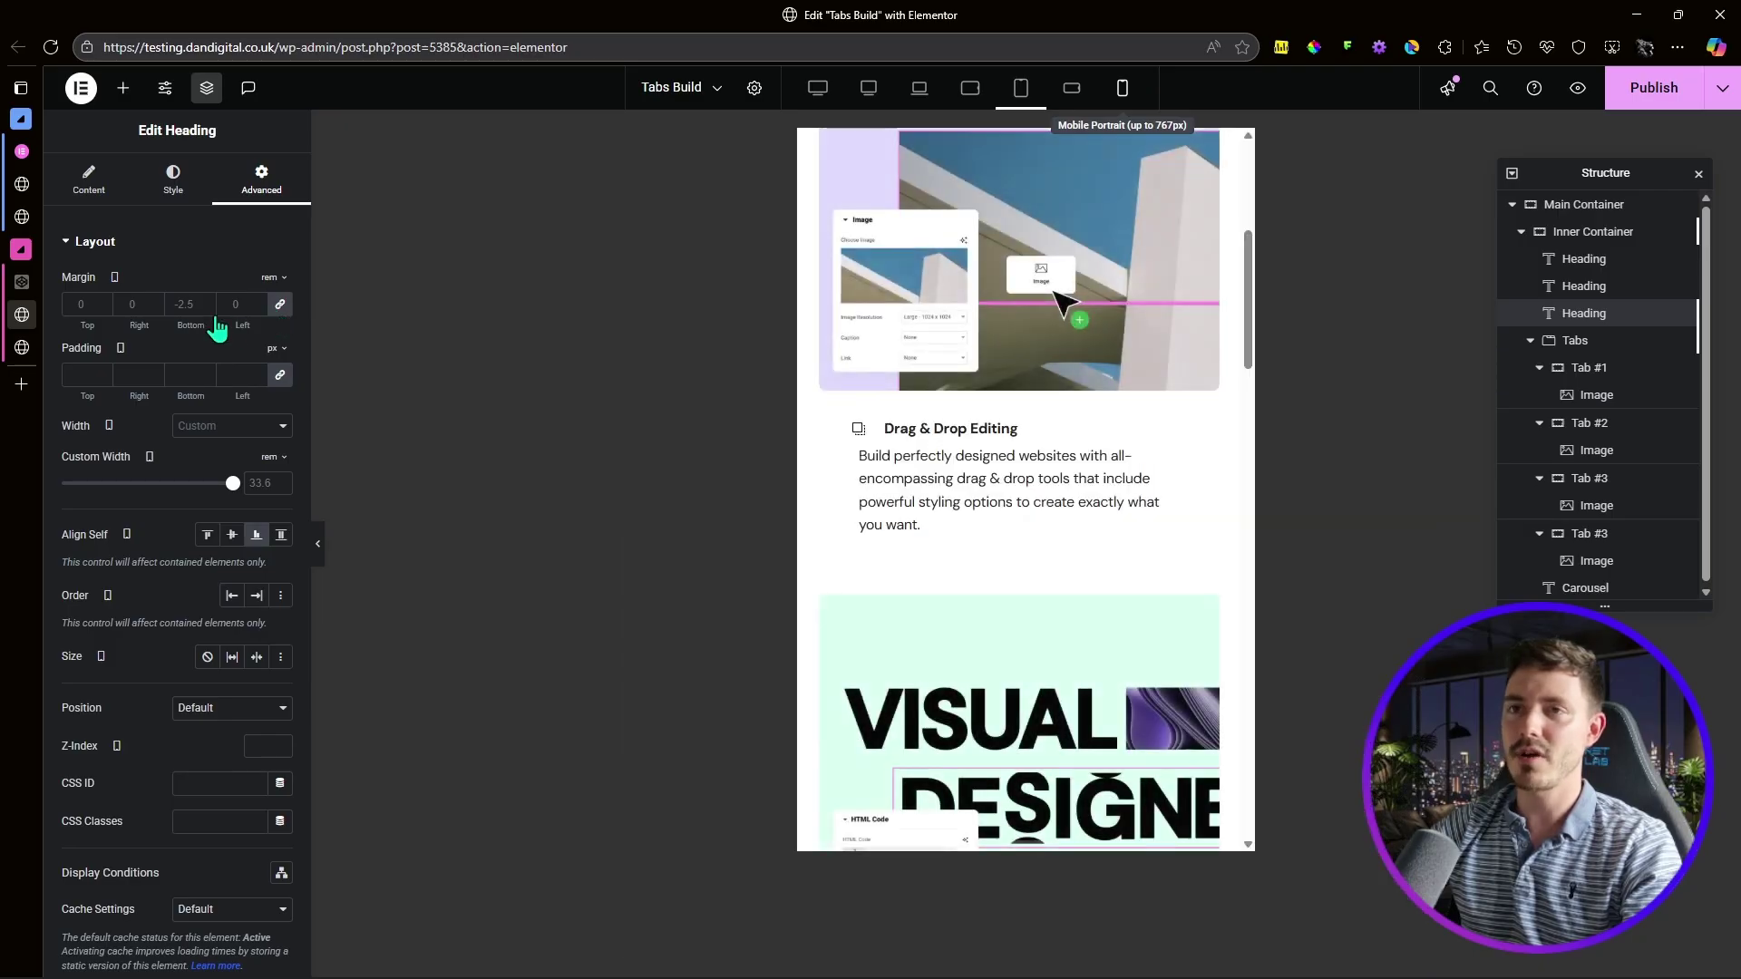
click(186, 303)
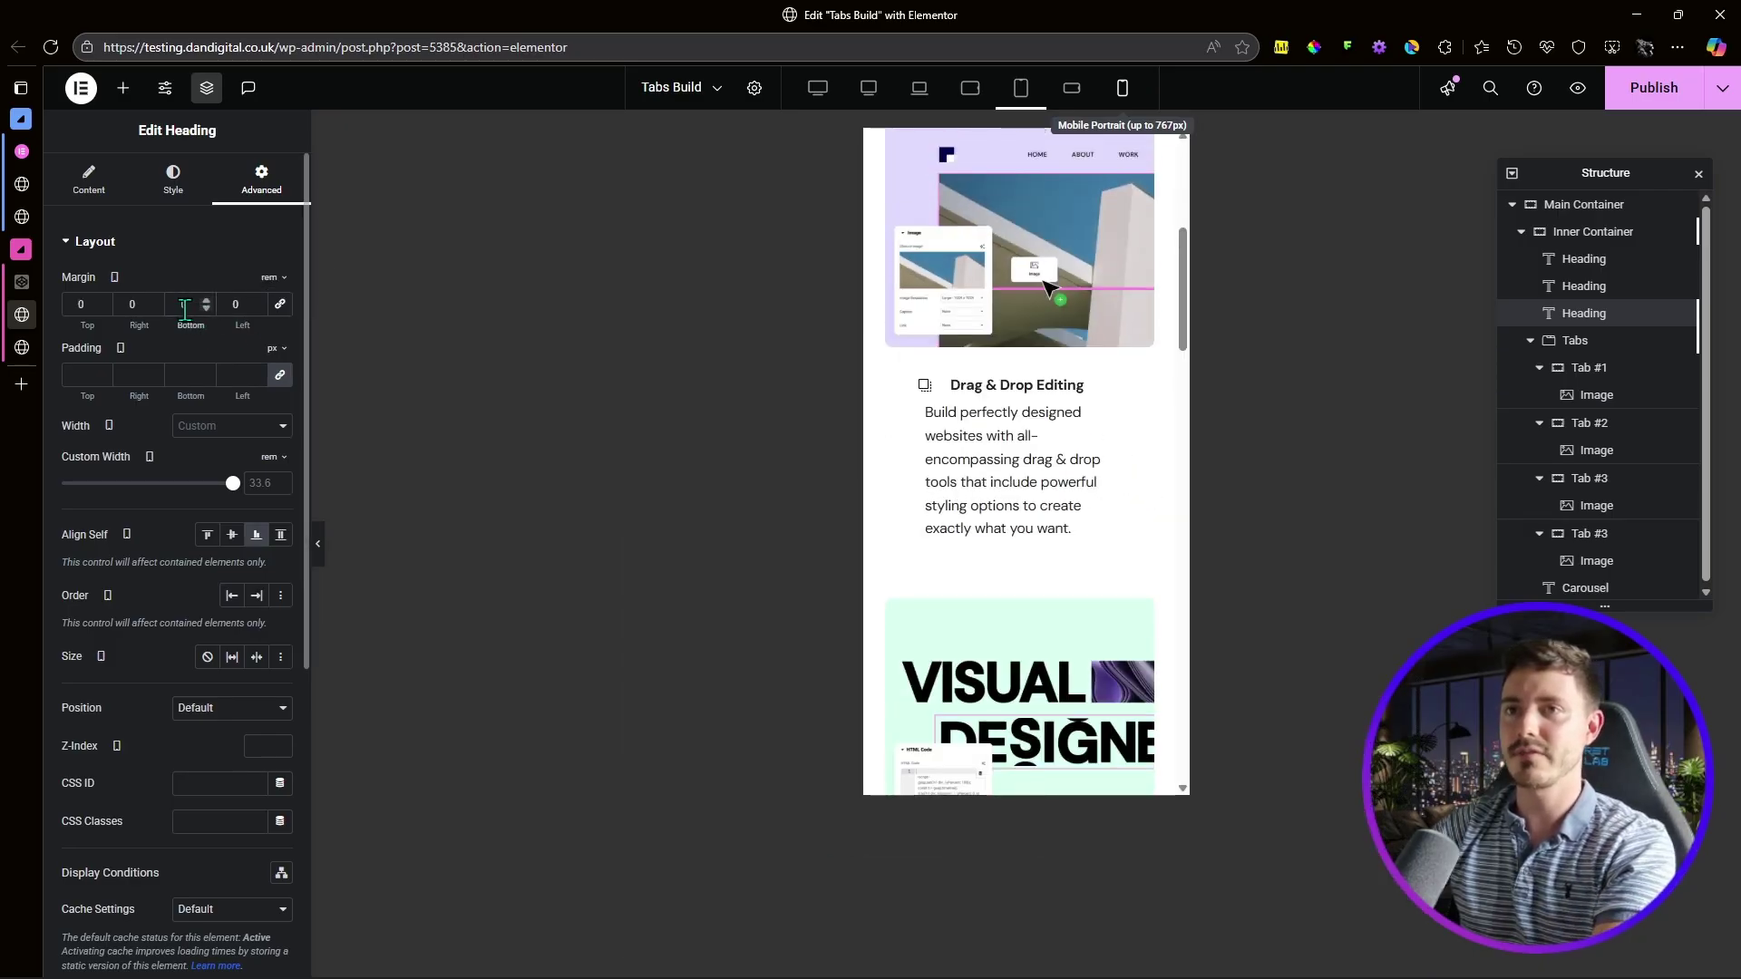
text(0)
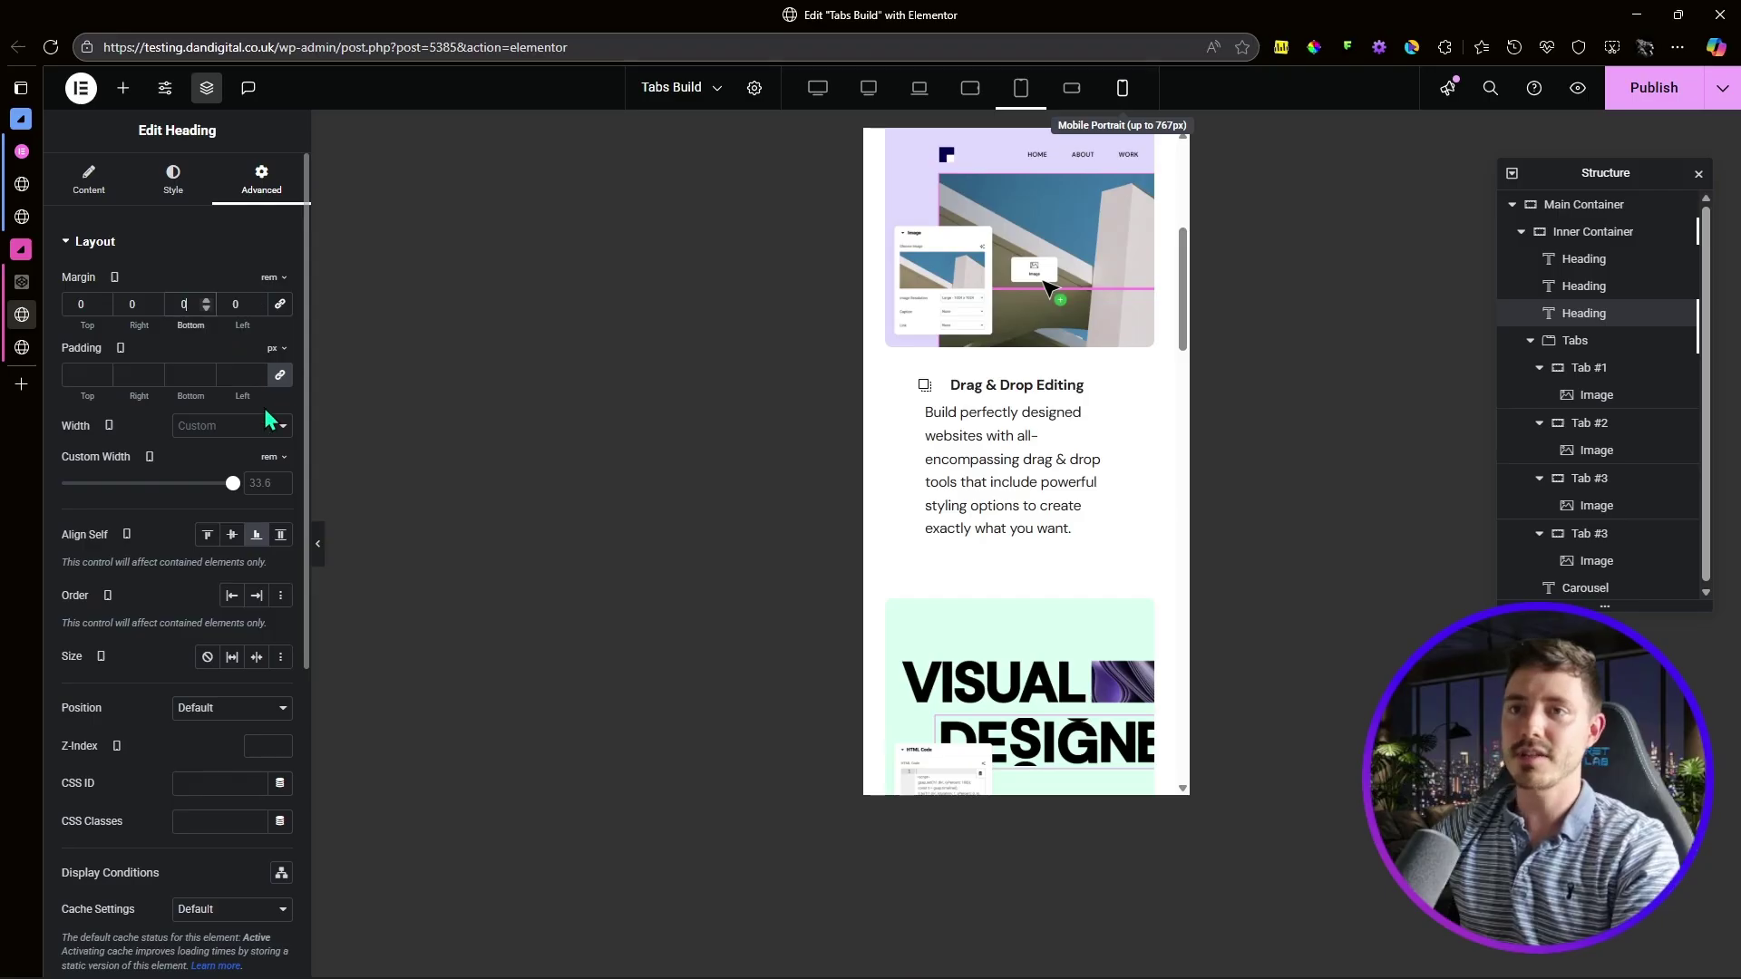
click(207, 435)
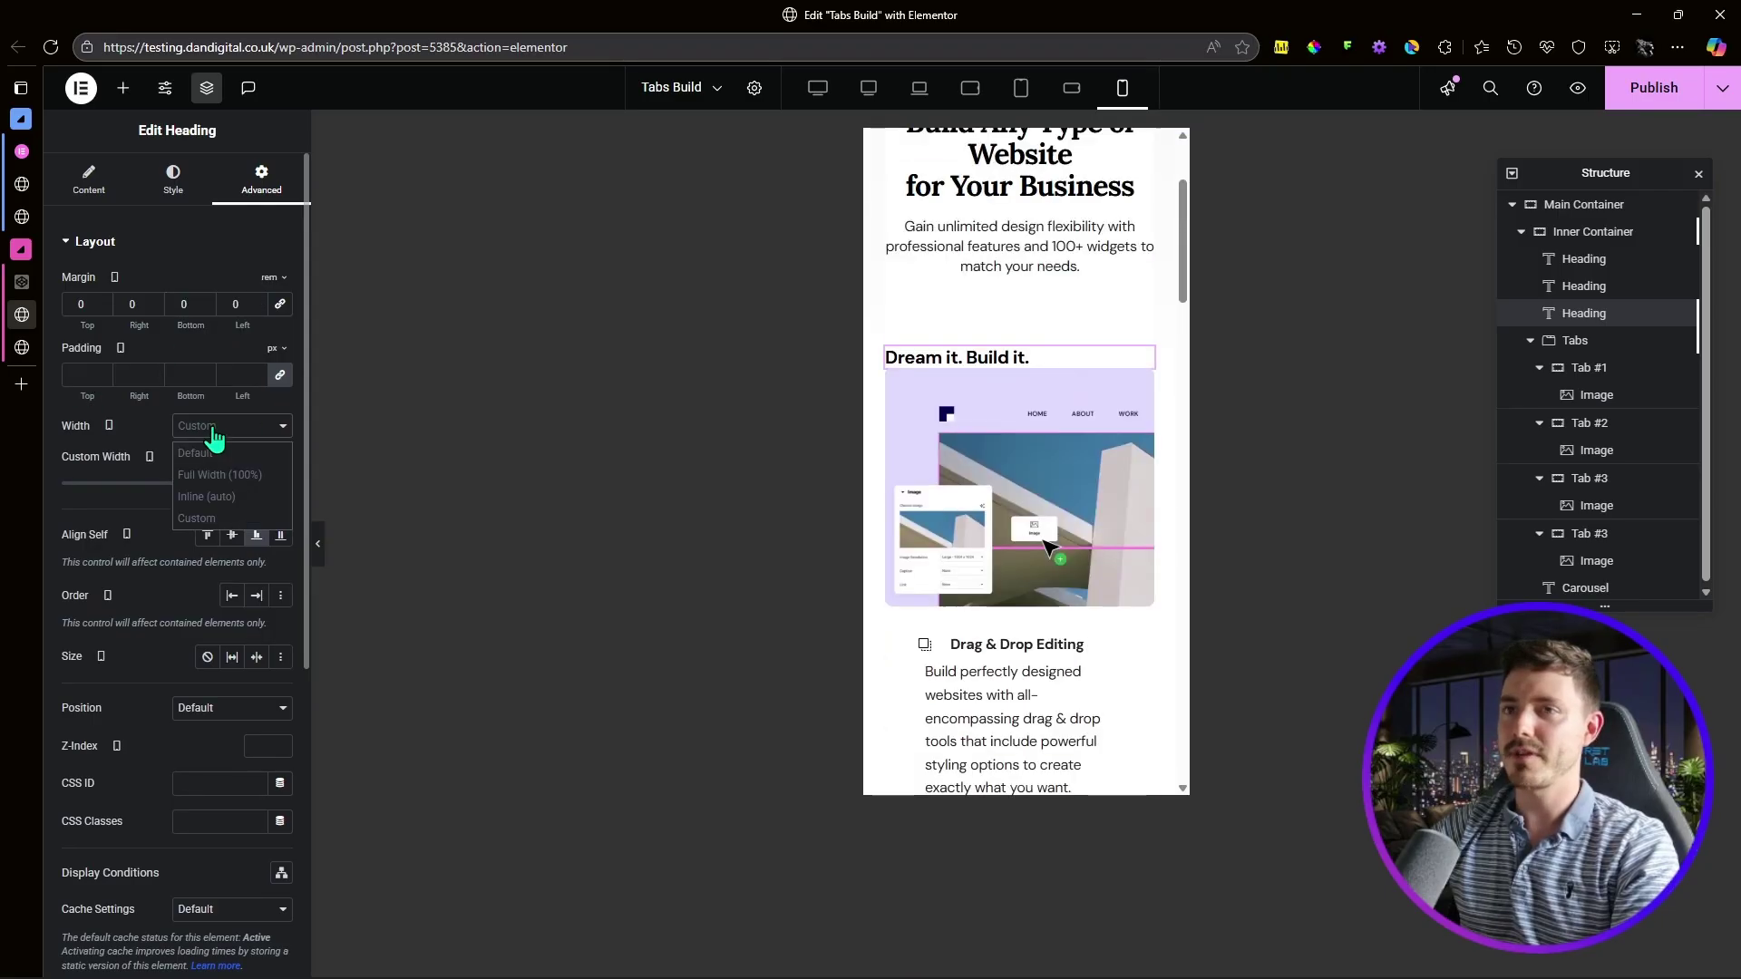
click(223, 476)
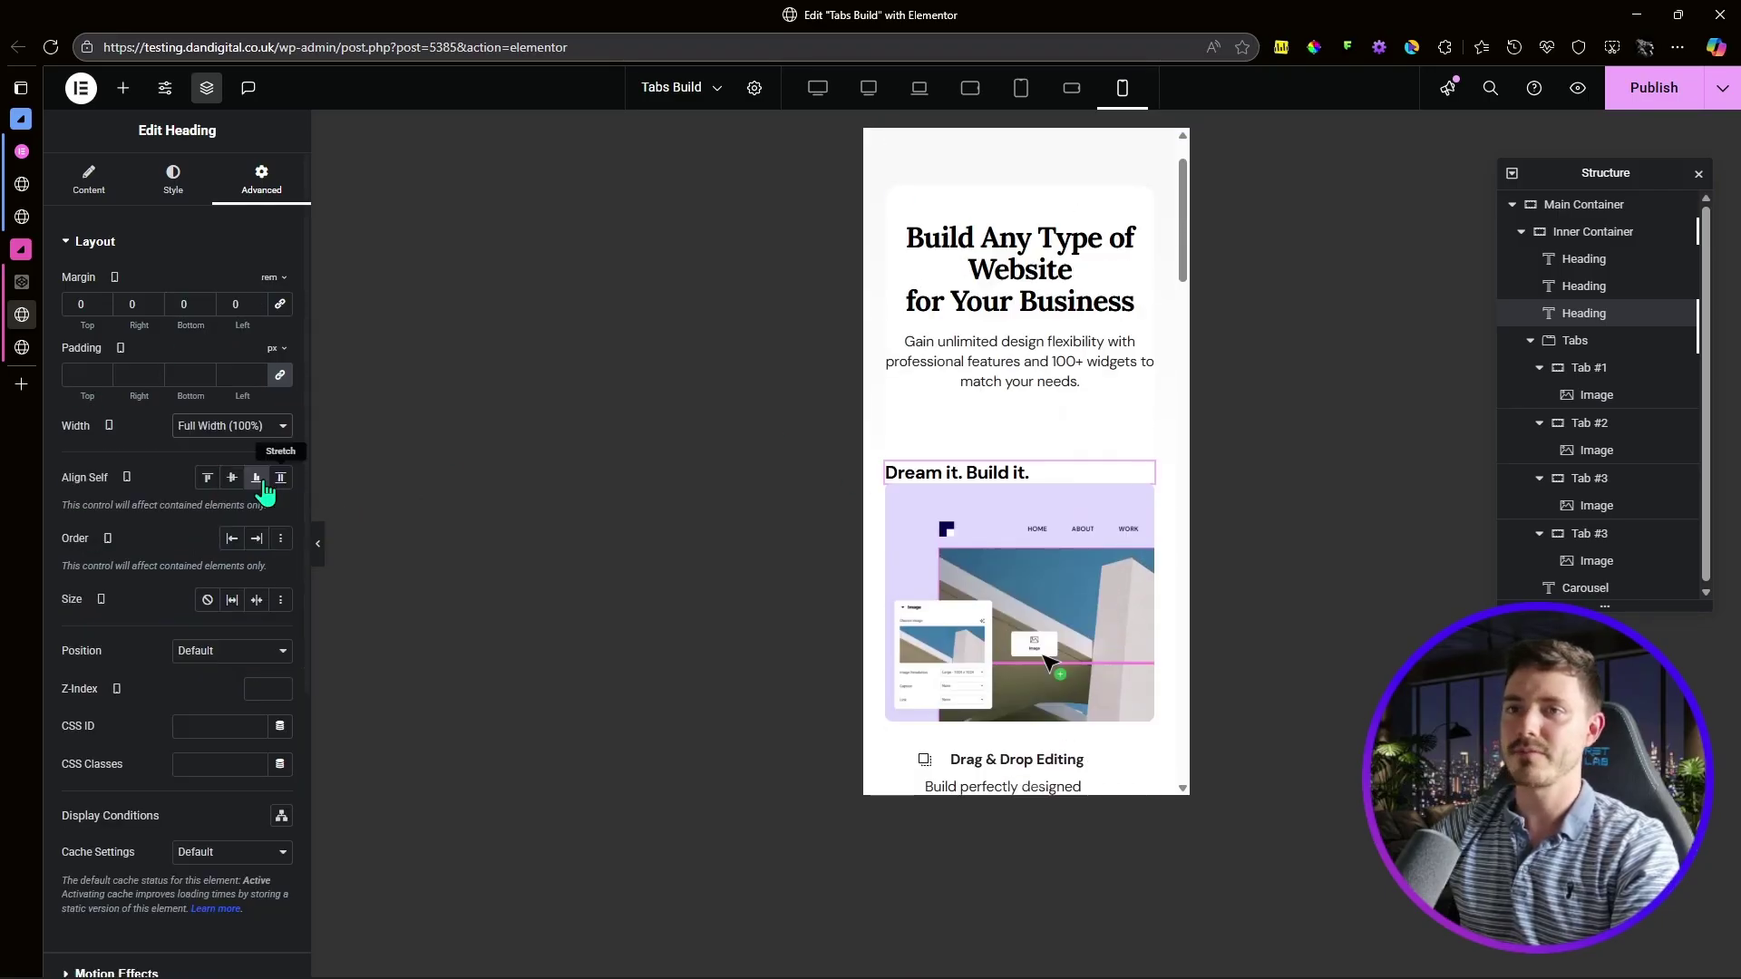
click(208, 480)
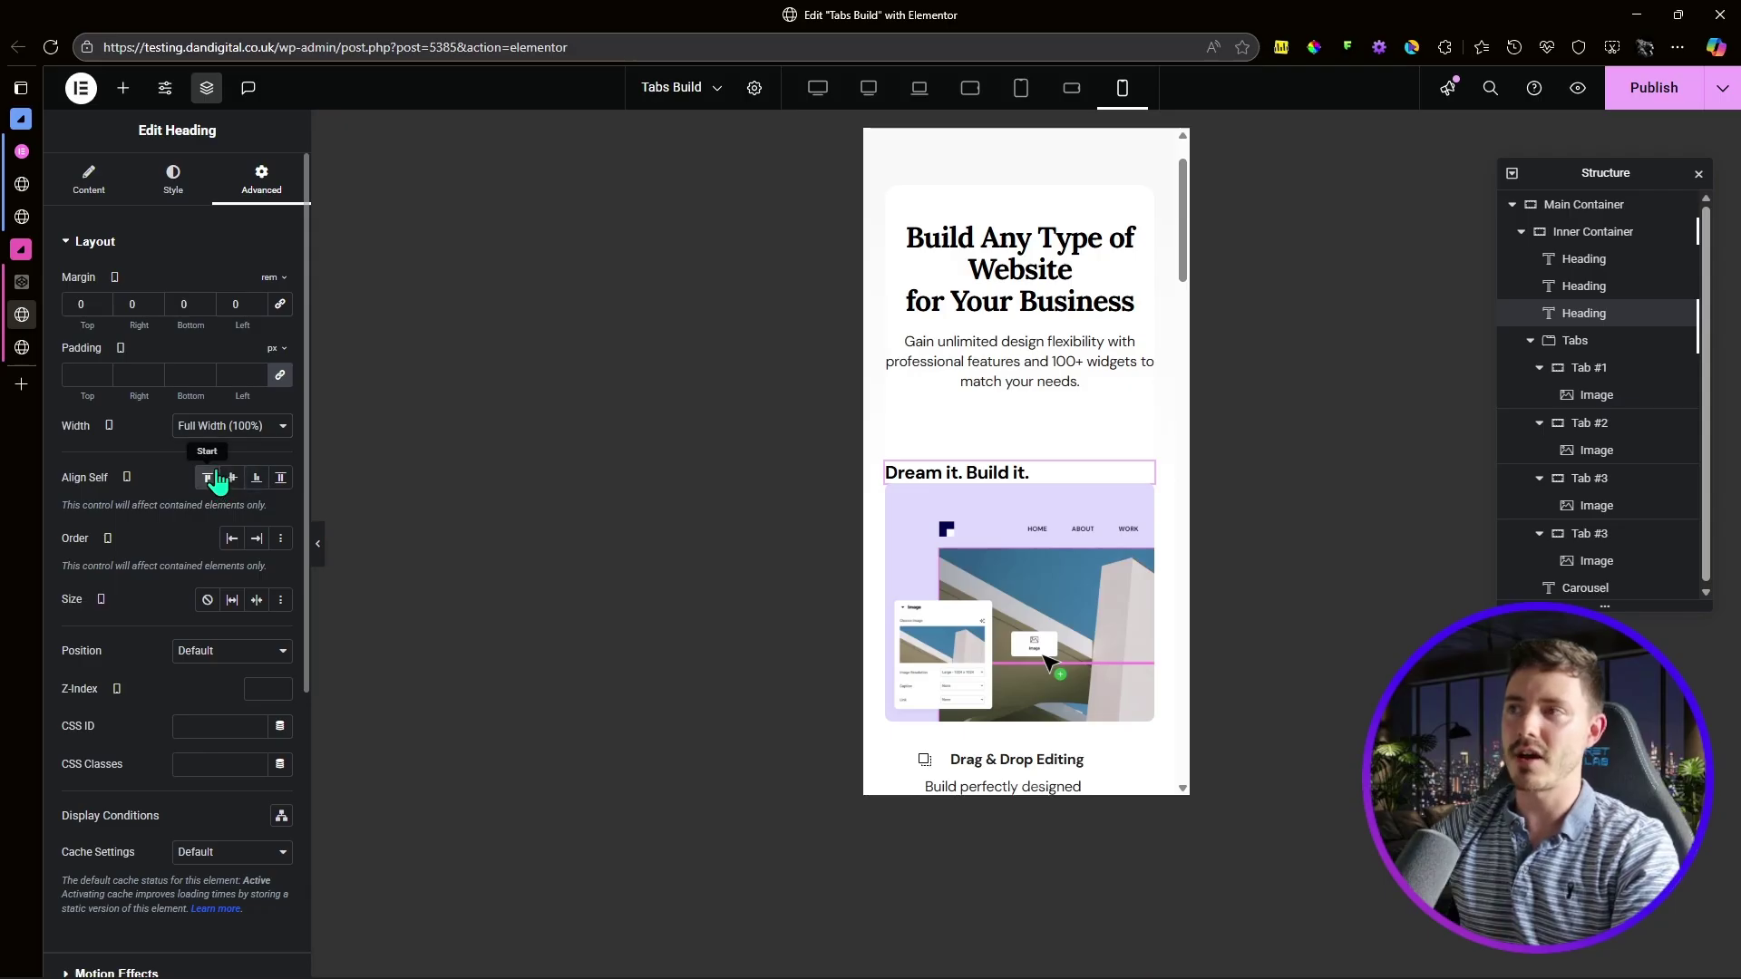
Step: For tablet portrait, set the Tabs widget's distance from content to 3 rem
click(1599, 350)
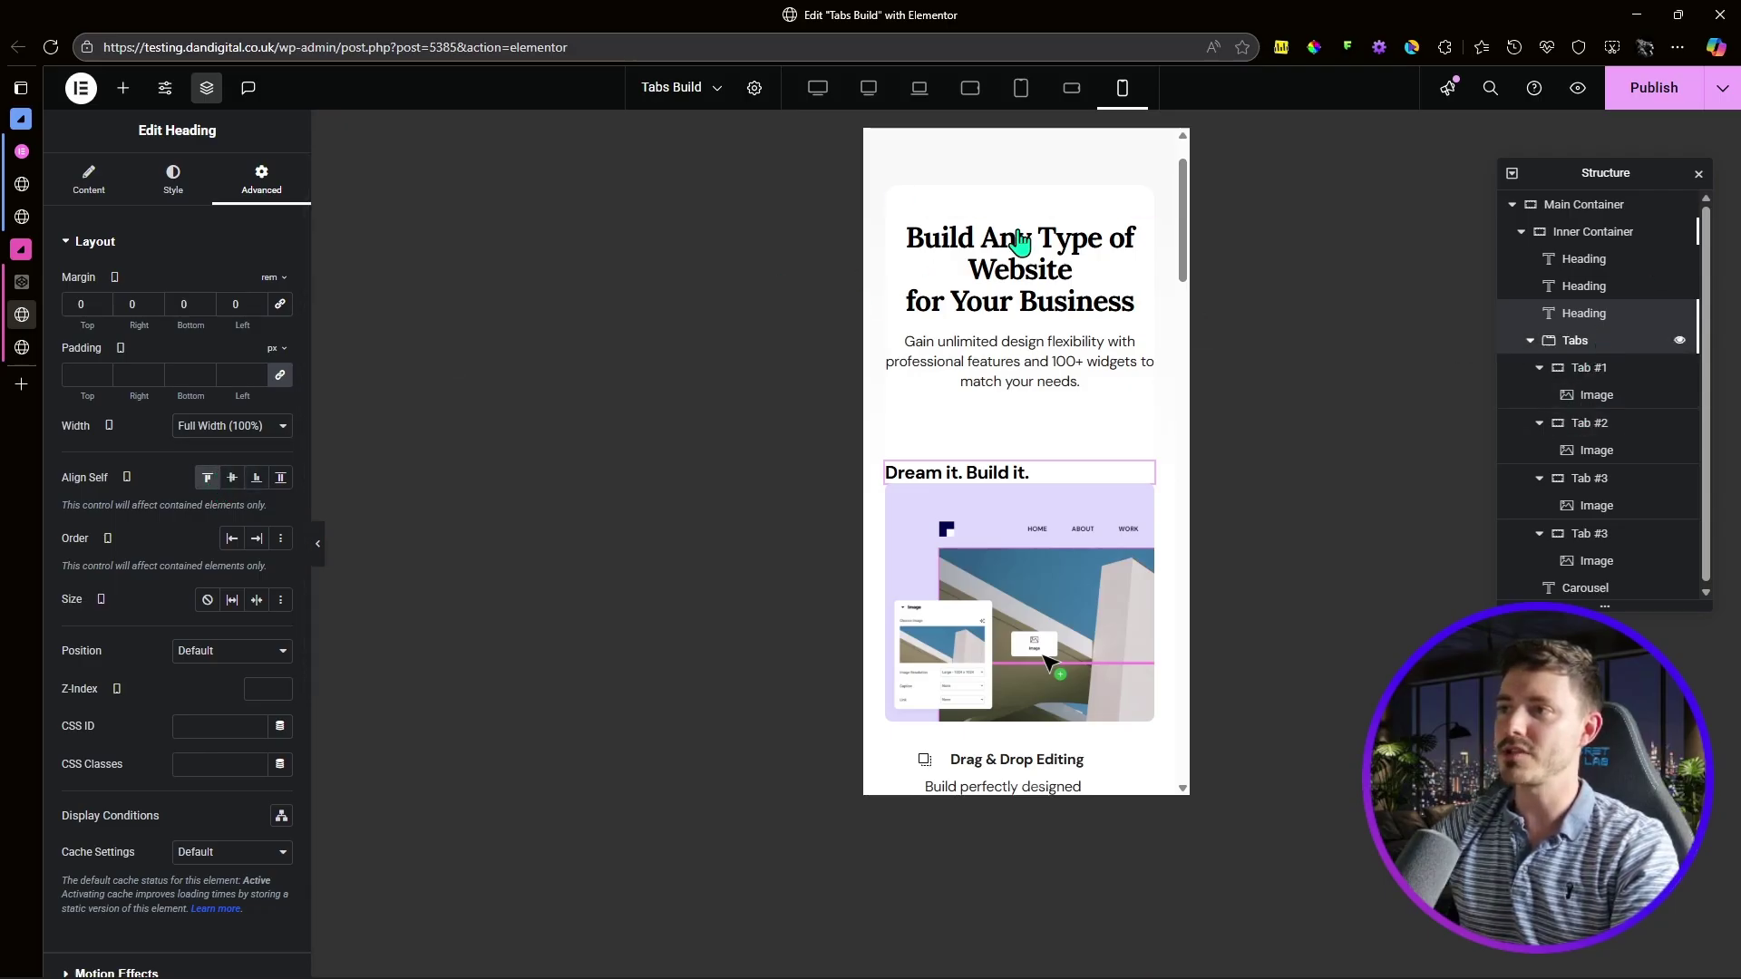
click(1019, 98)
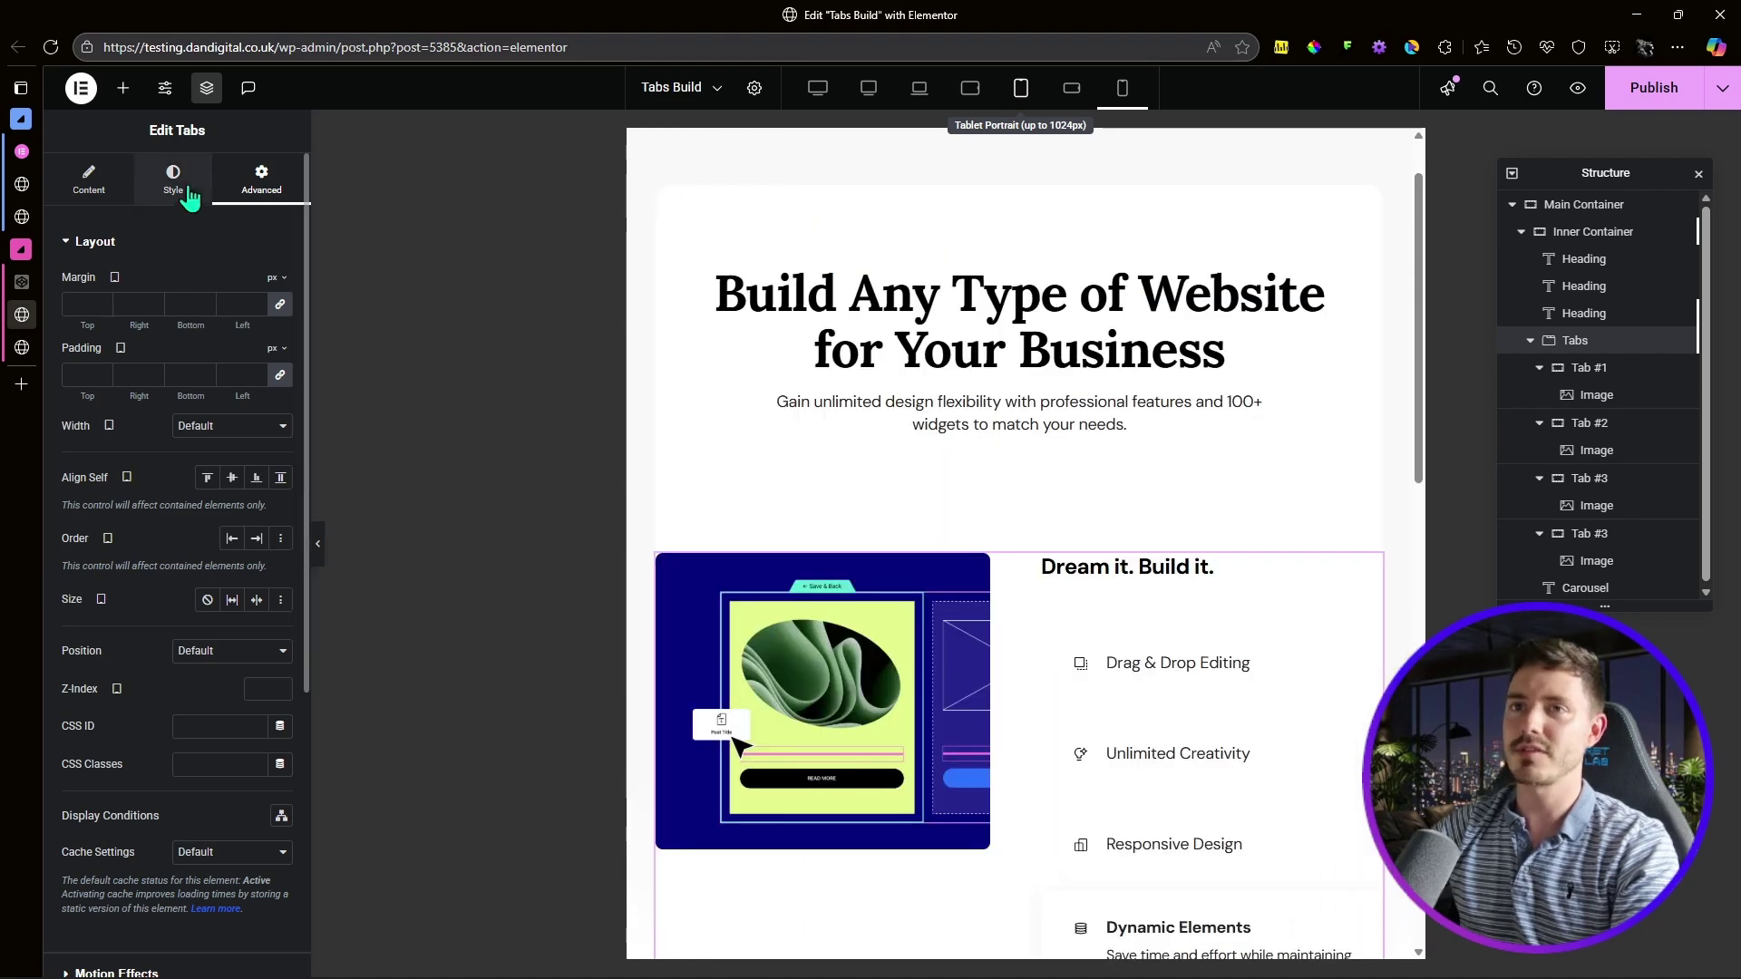
click(186, 193)
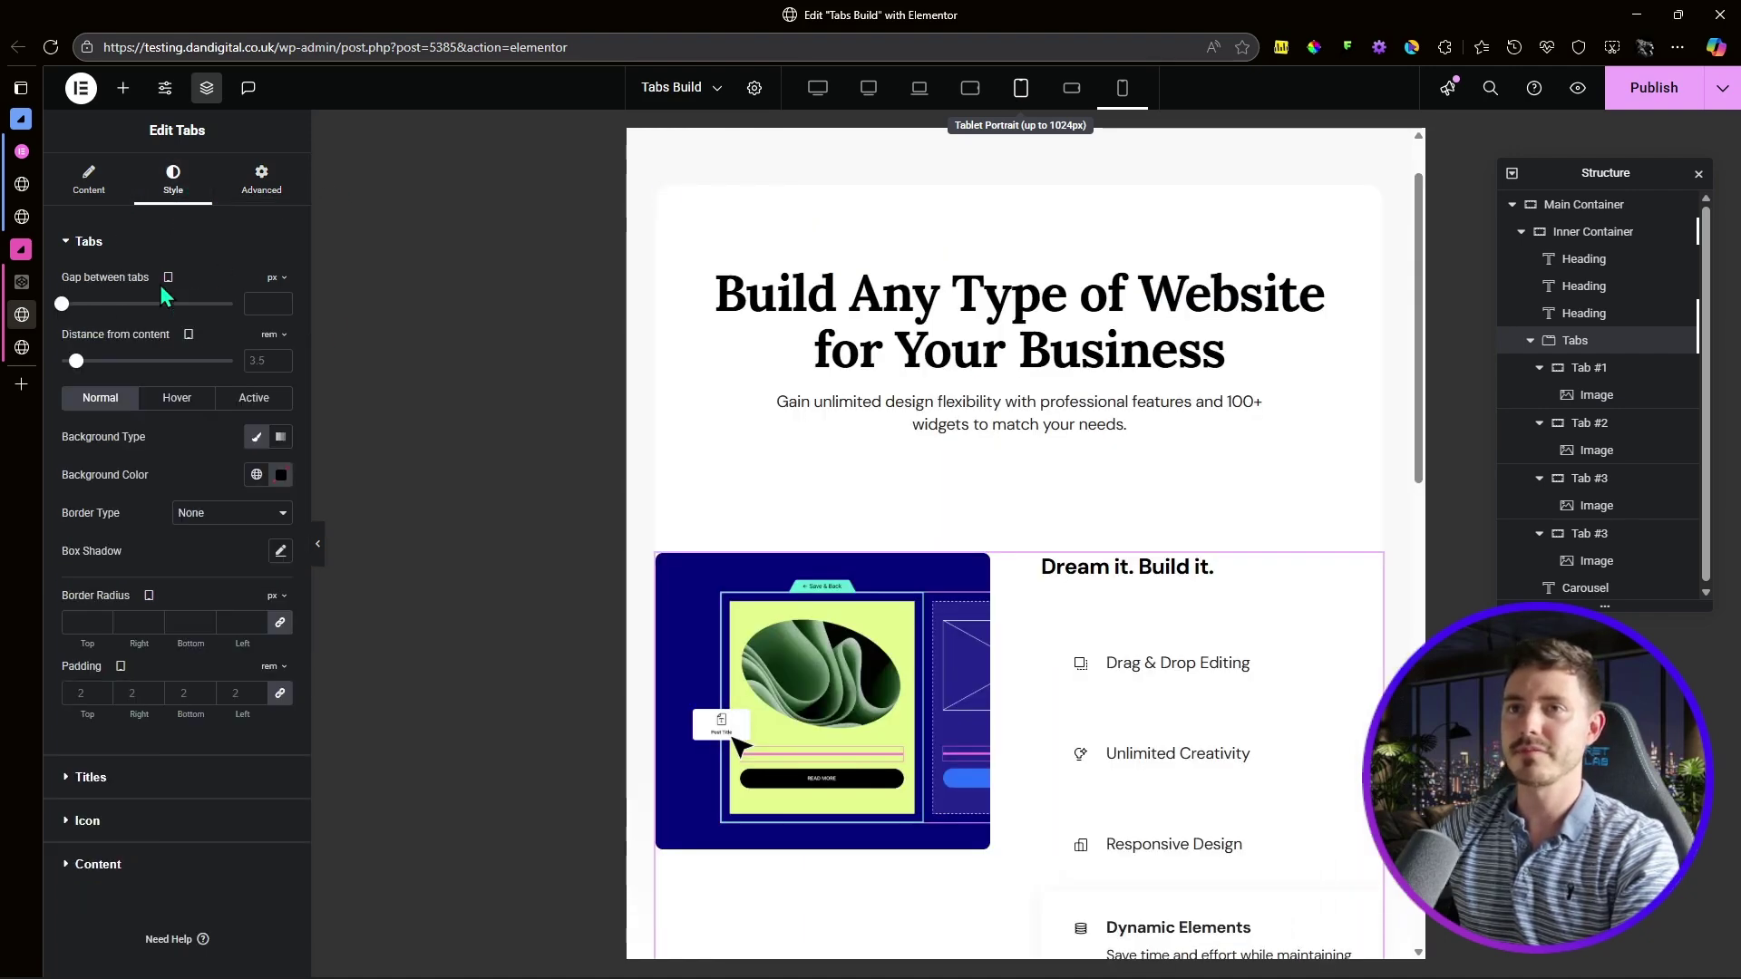
click(253, 362)
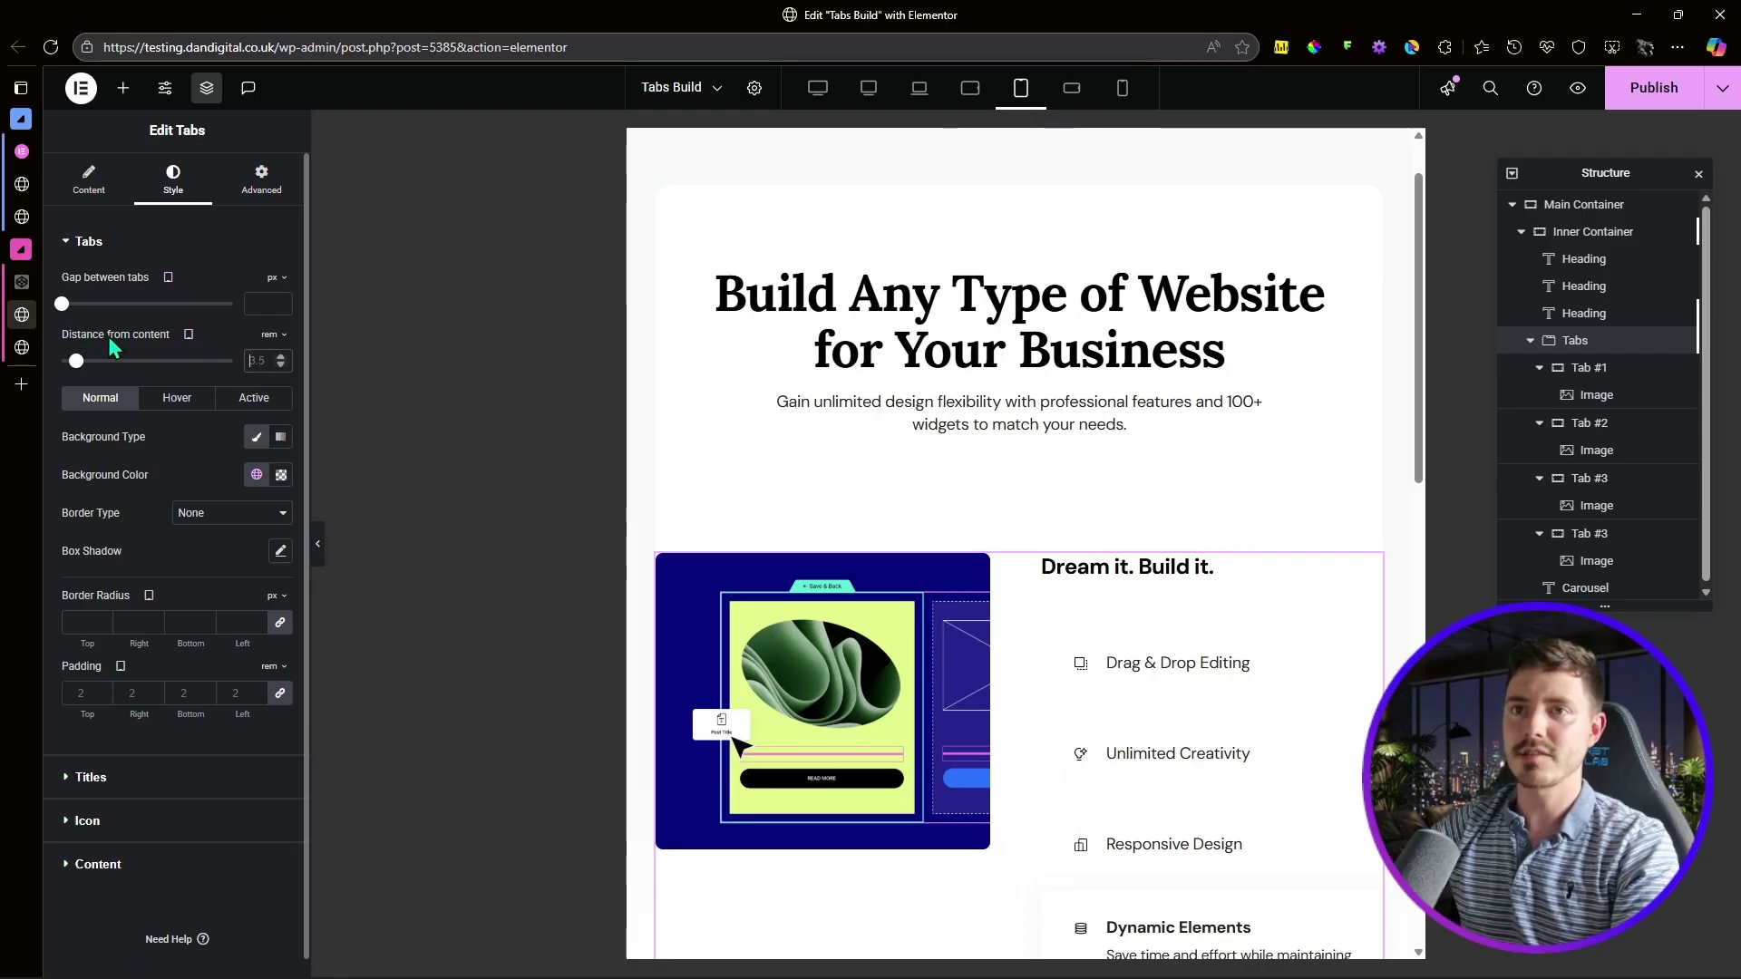
text(3)
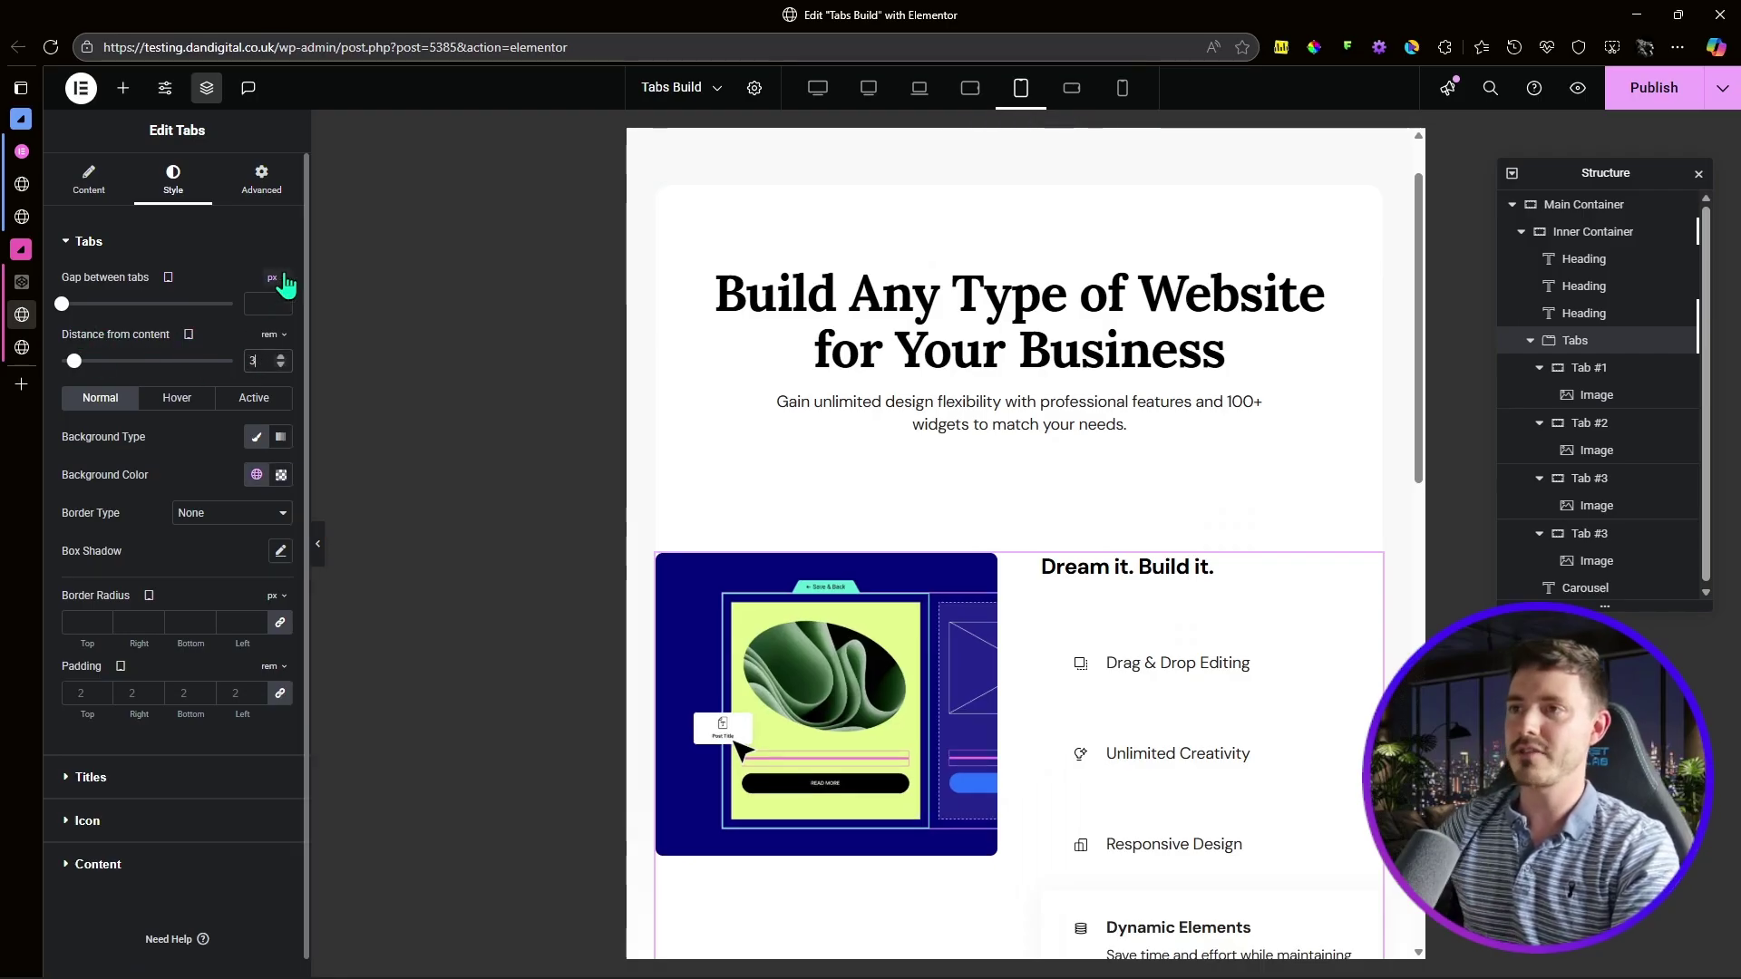
Step: For mobile portrait, set the active tab's border width to 0 px and the tab padding to 1.25 rem top, 0 elsewhere
click(1130, 96)
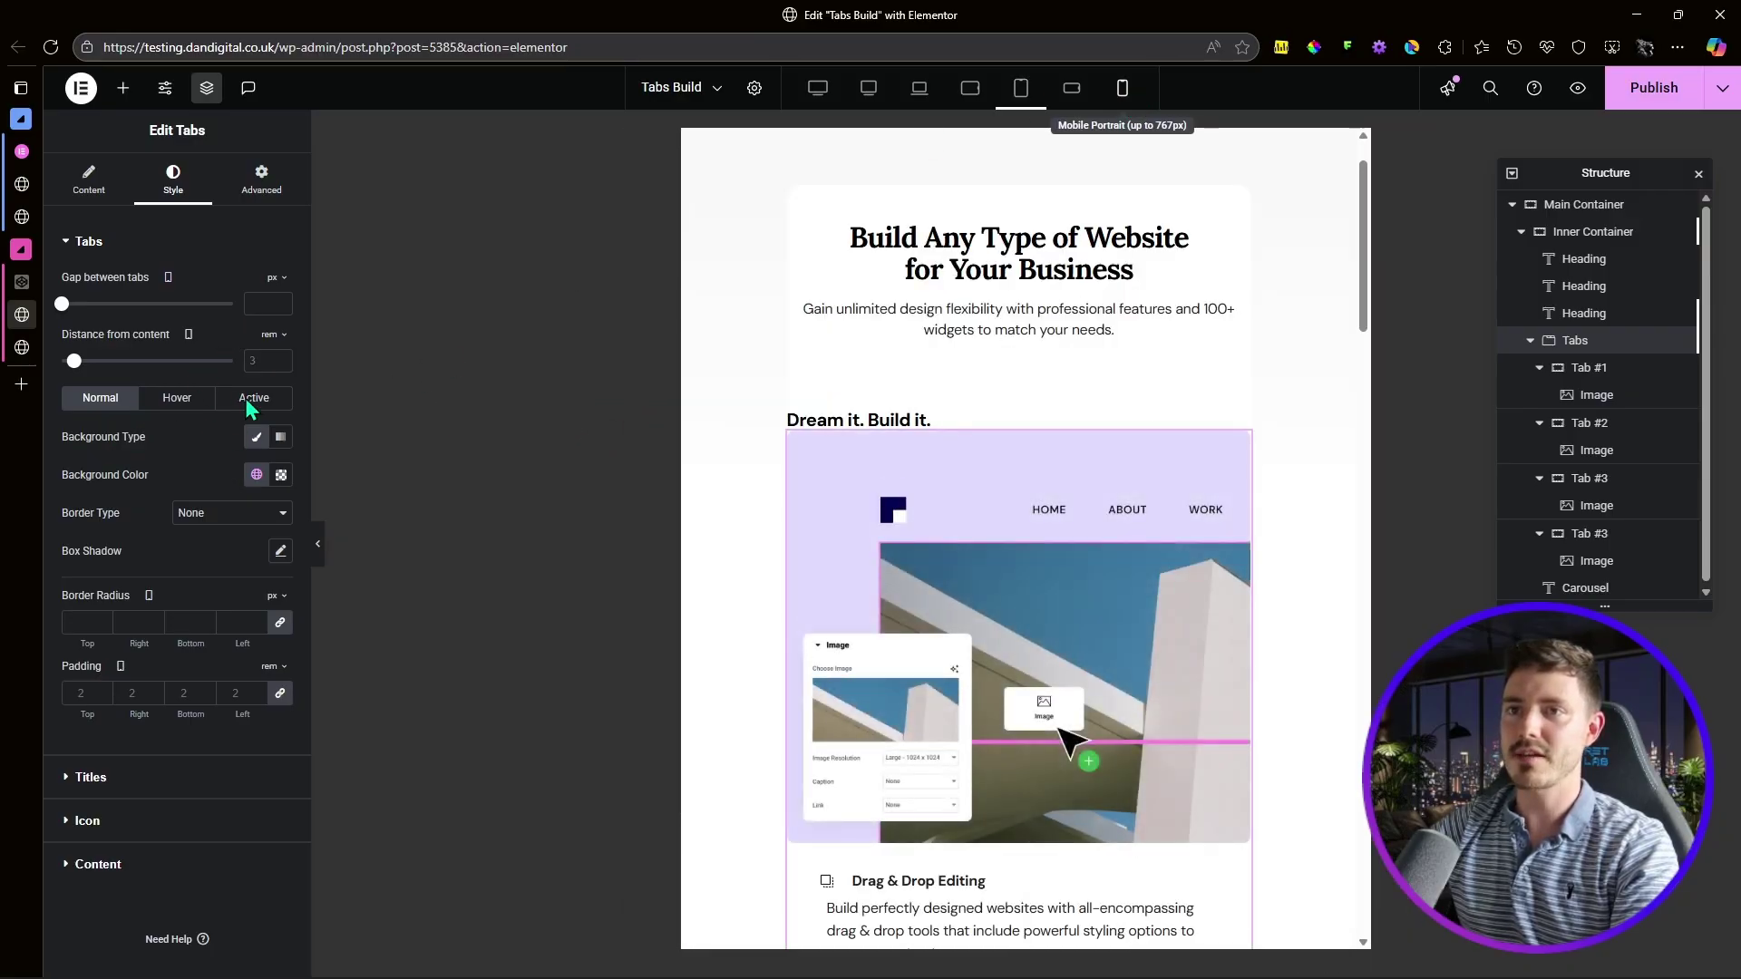
click(250, 400)
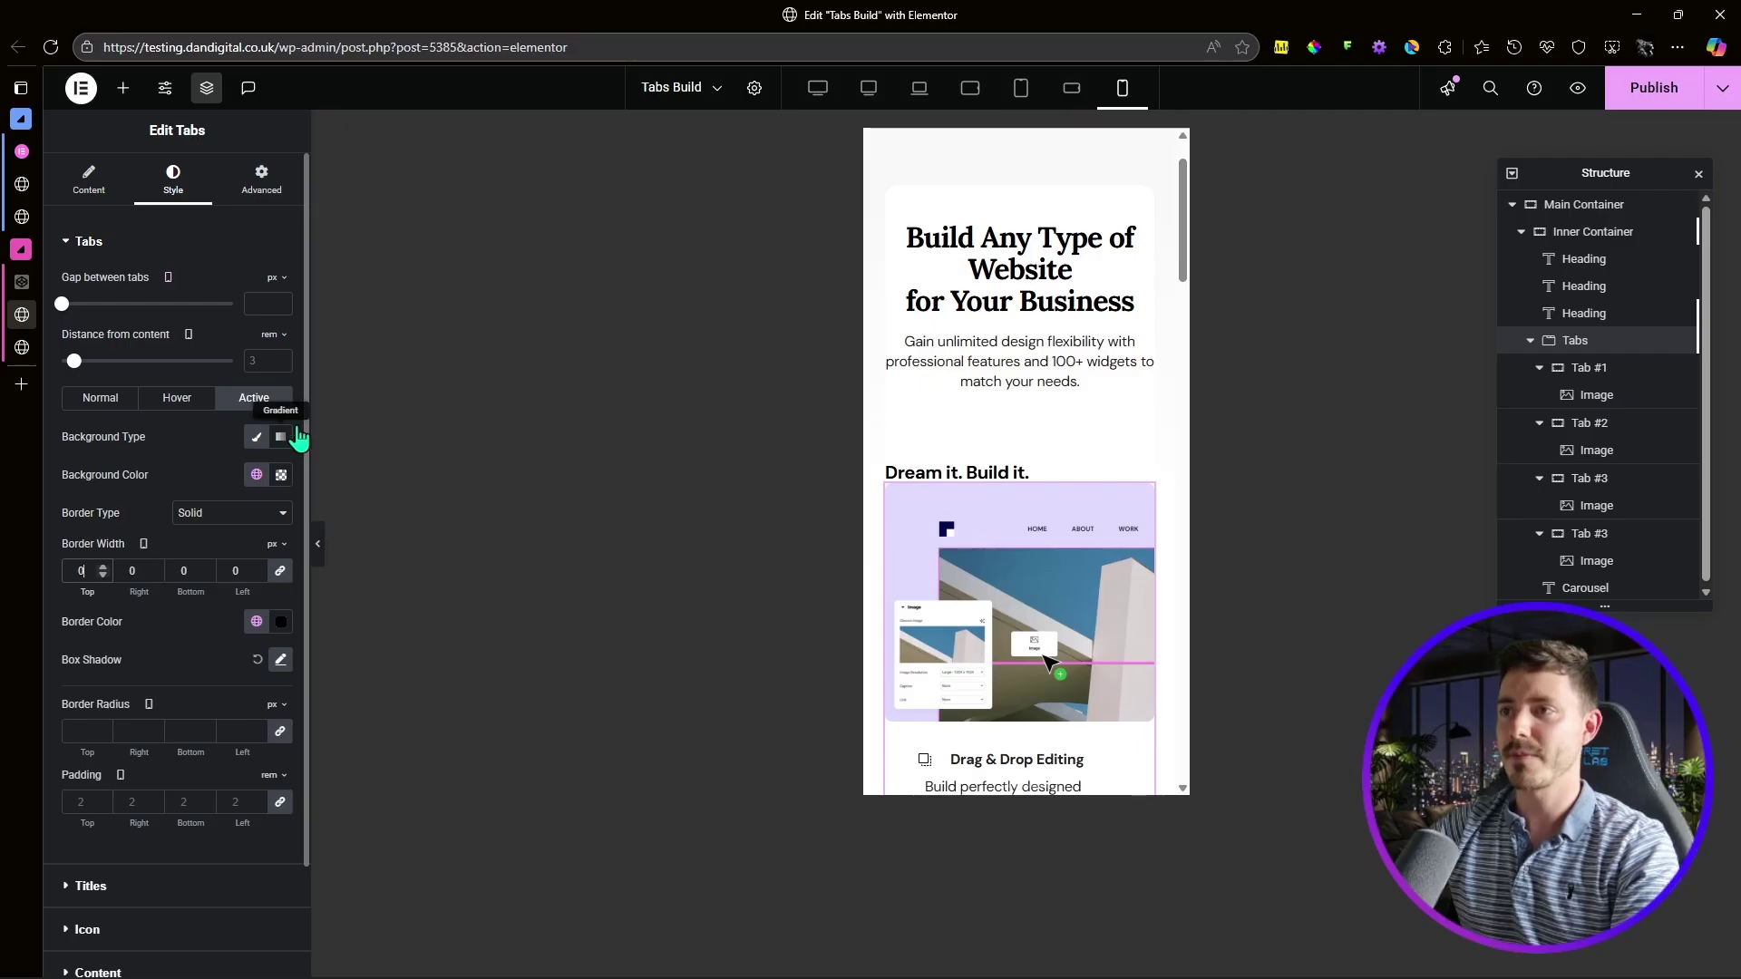
scroll(162, 582, down, 3)
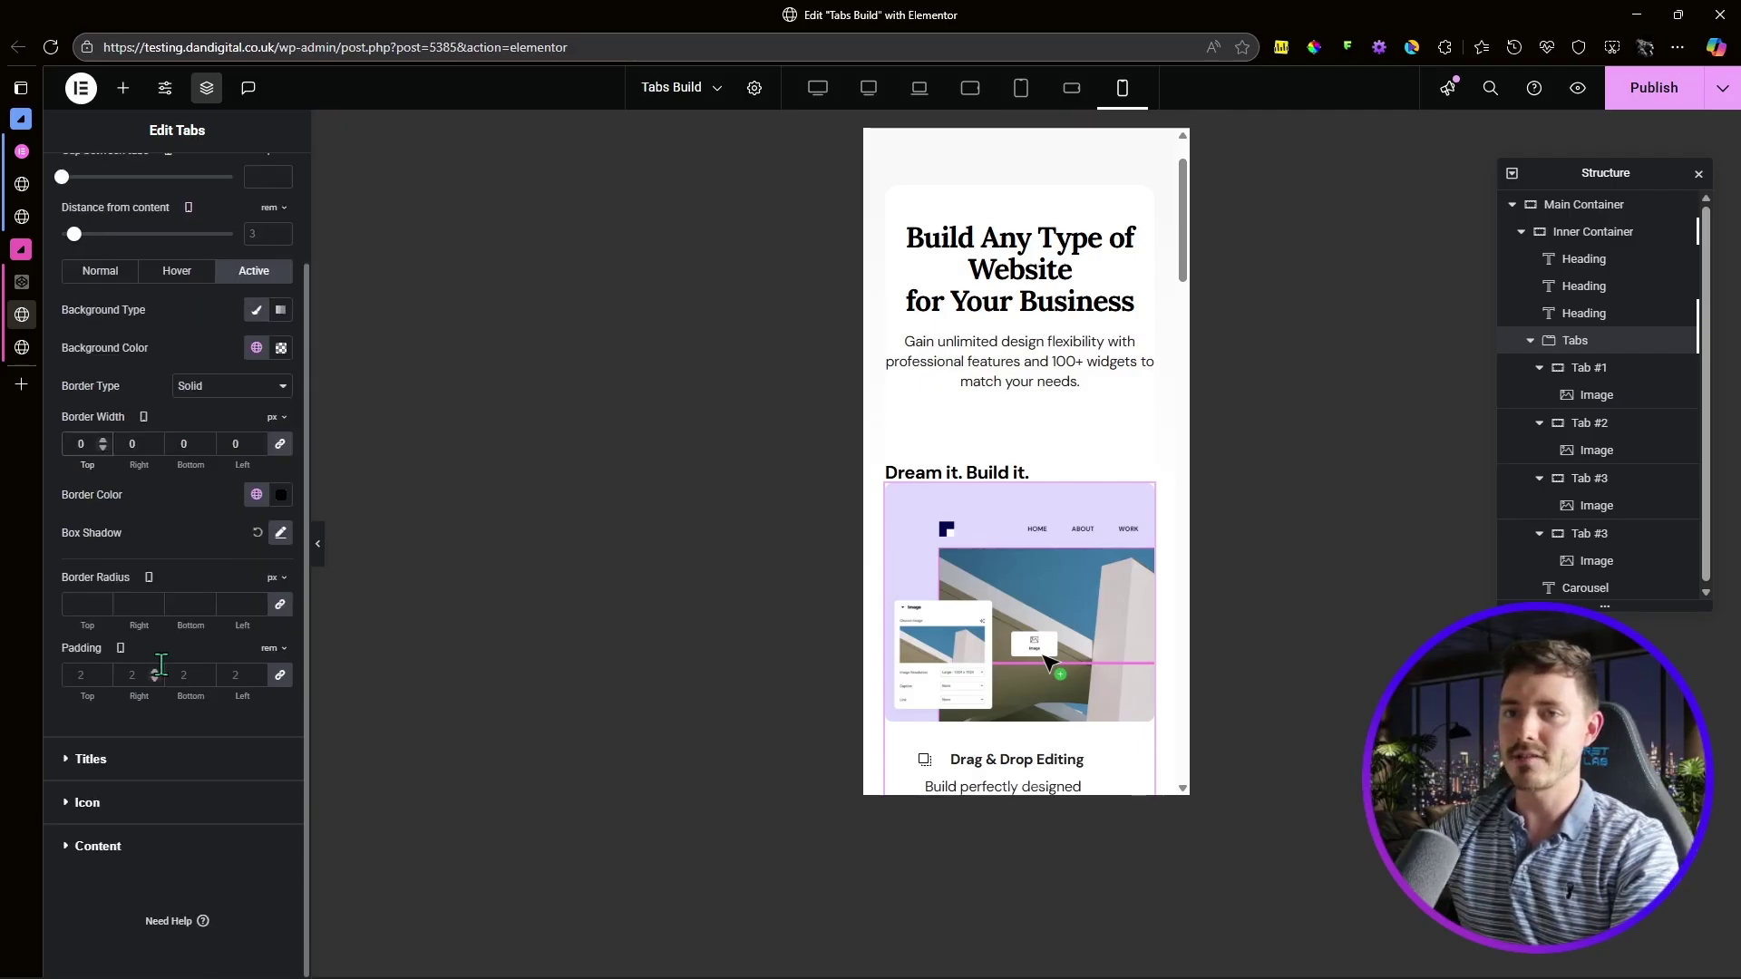
click(280, 675)
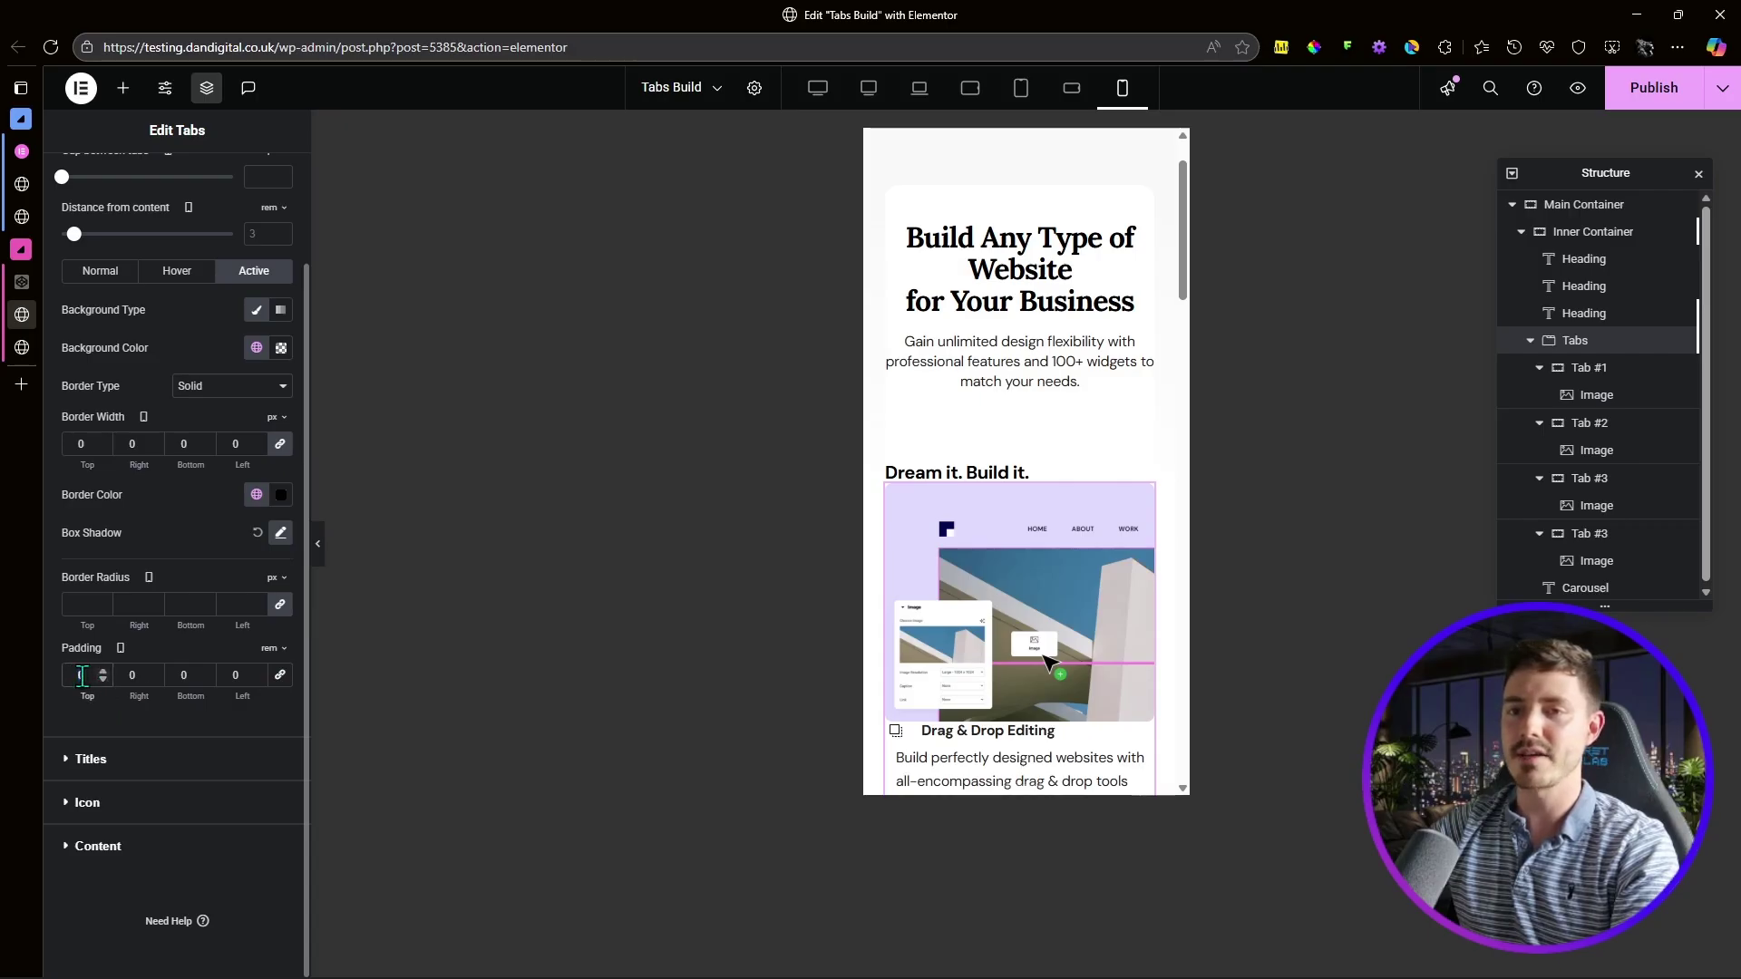
text(1.2)
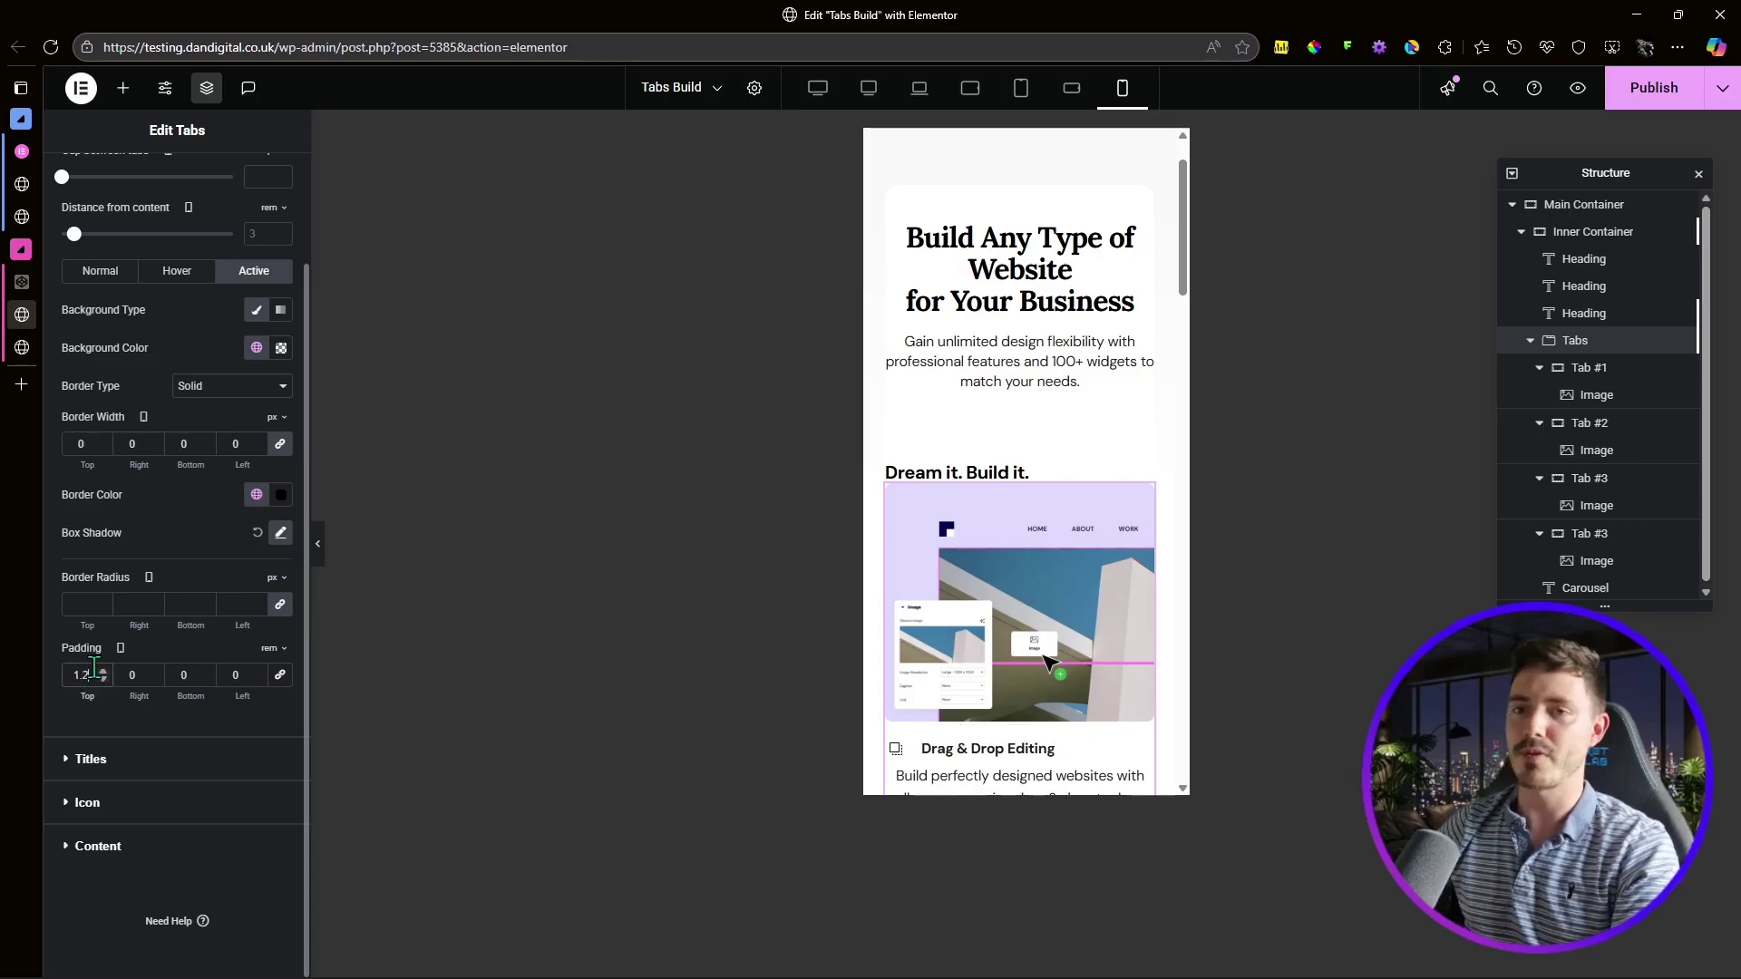
text(5)
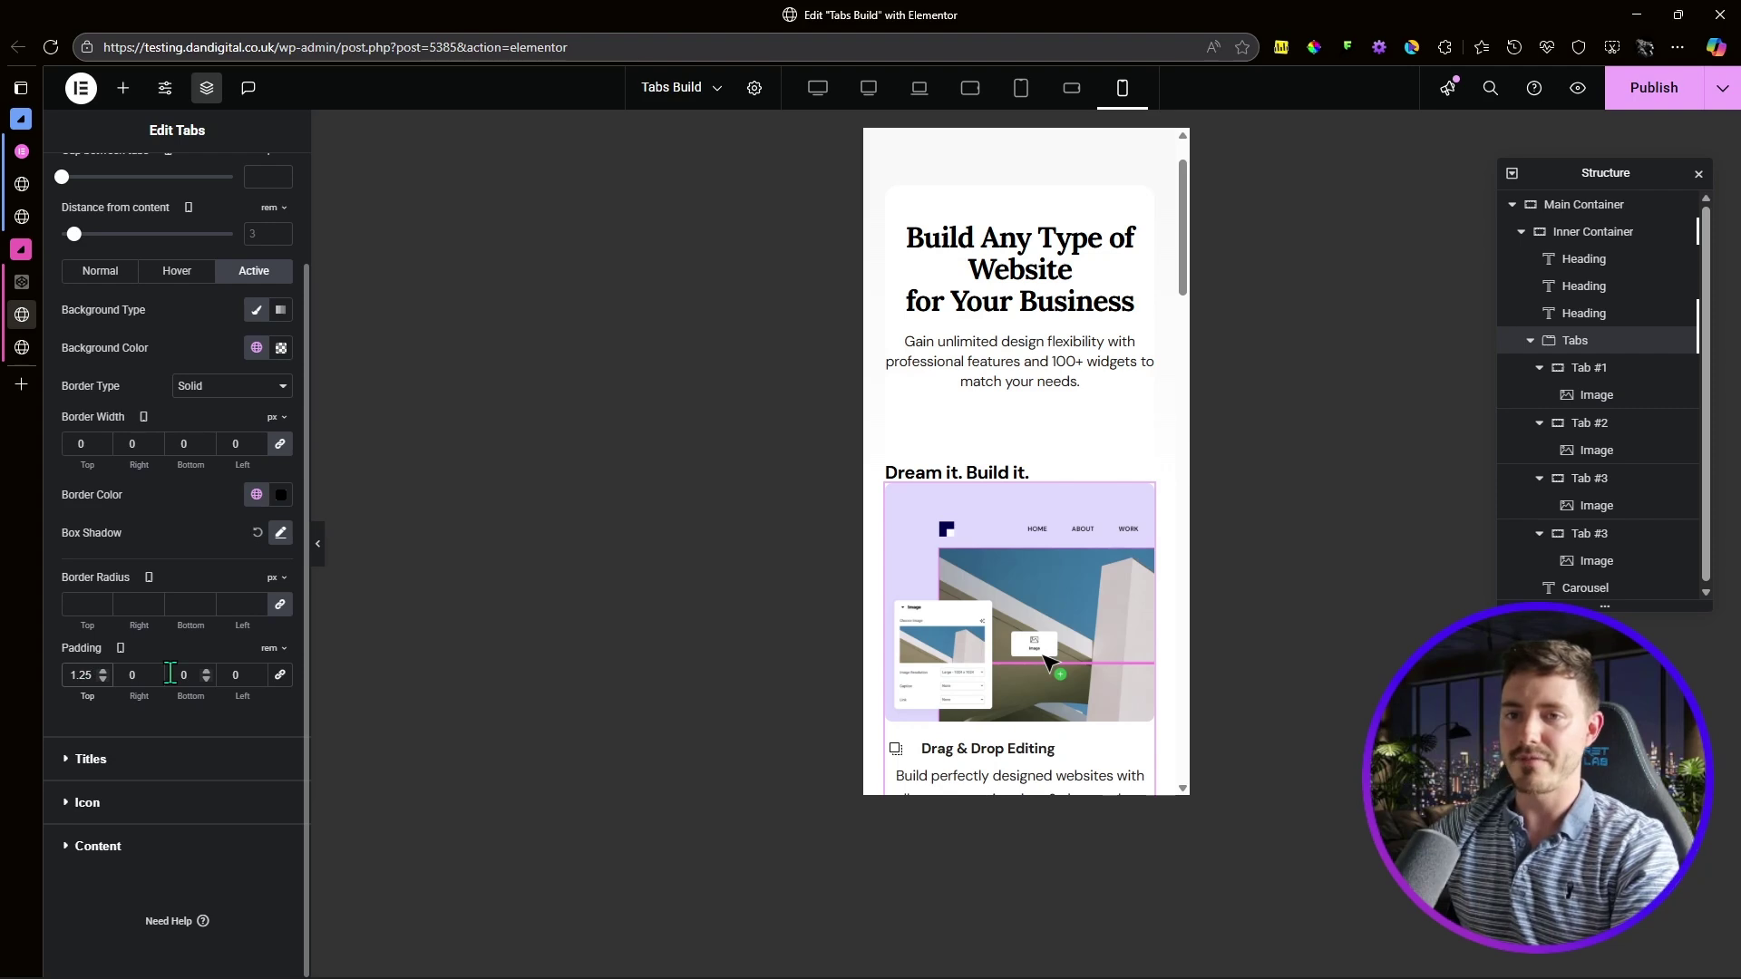
Step: Set the mobile spacing of the Tabs widget's icons to 8 px
click(87, 802)
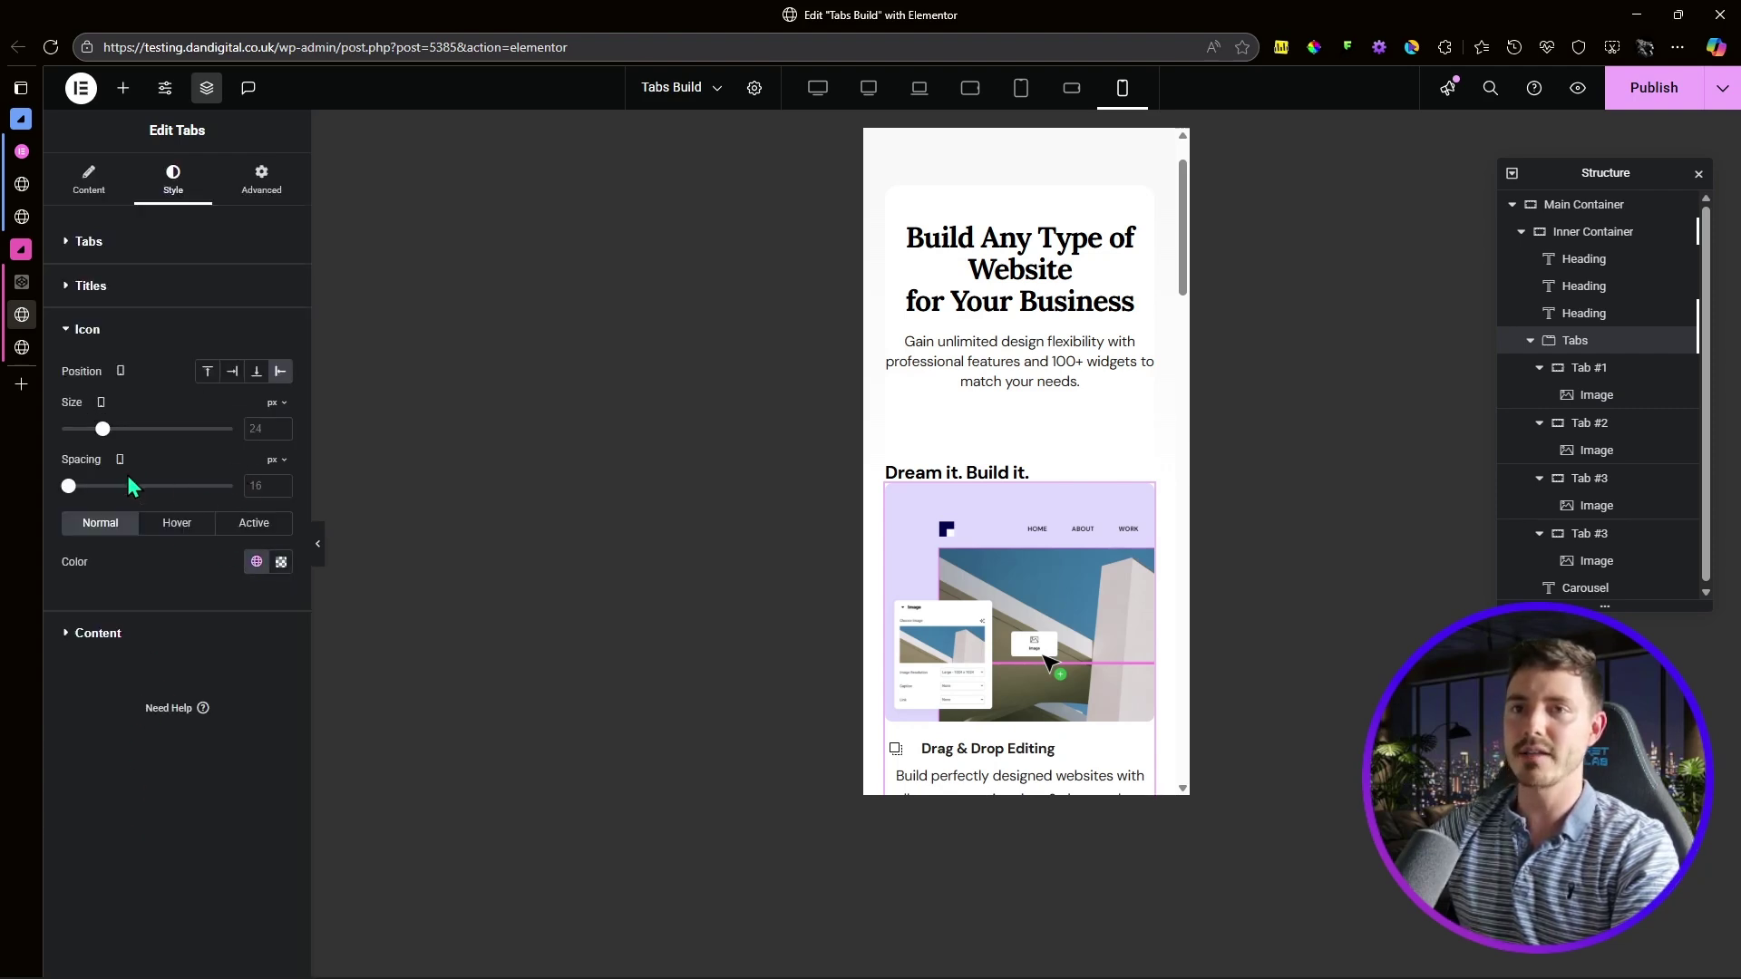
click(254, 486)
text(0)
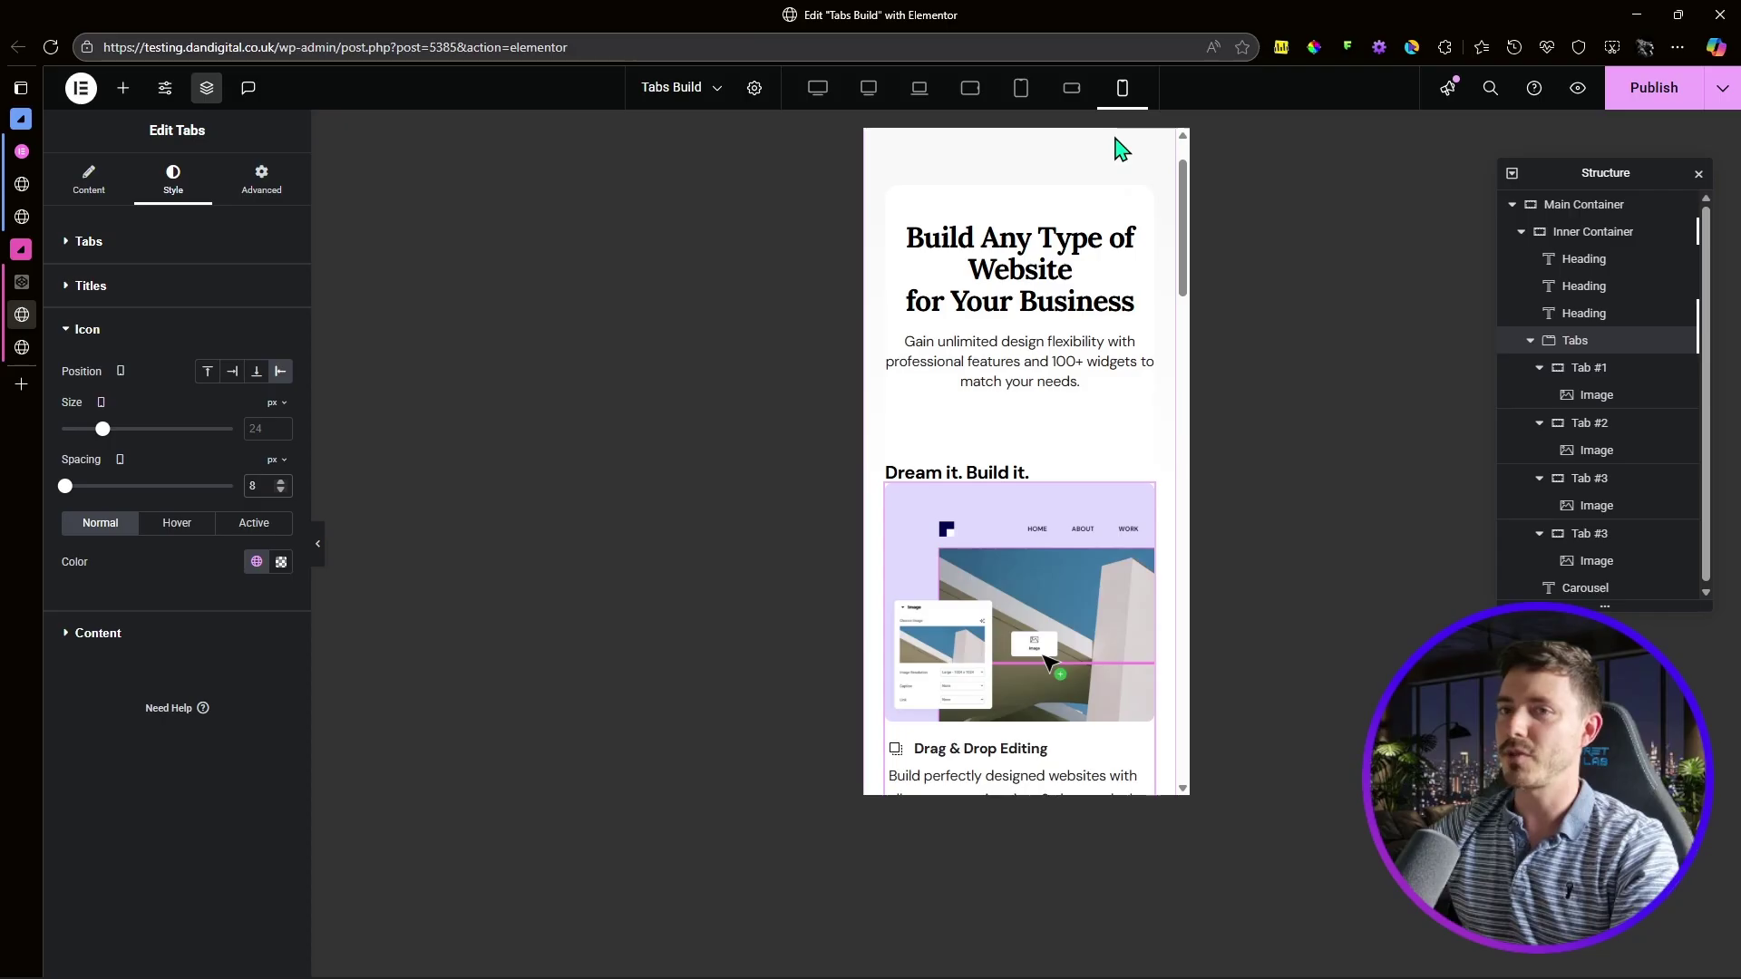
Step: Give the Tab #1 container a mobile padding of 16 px at the top and 0 on the other sides
click(1598, 367)
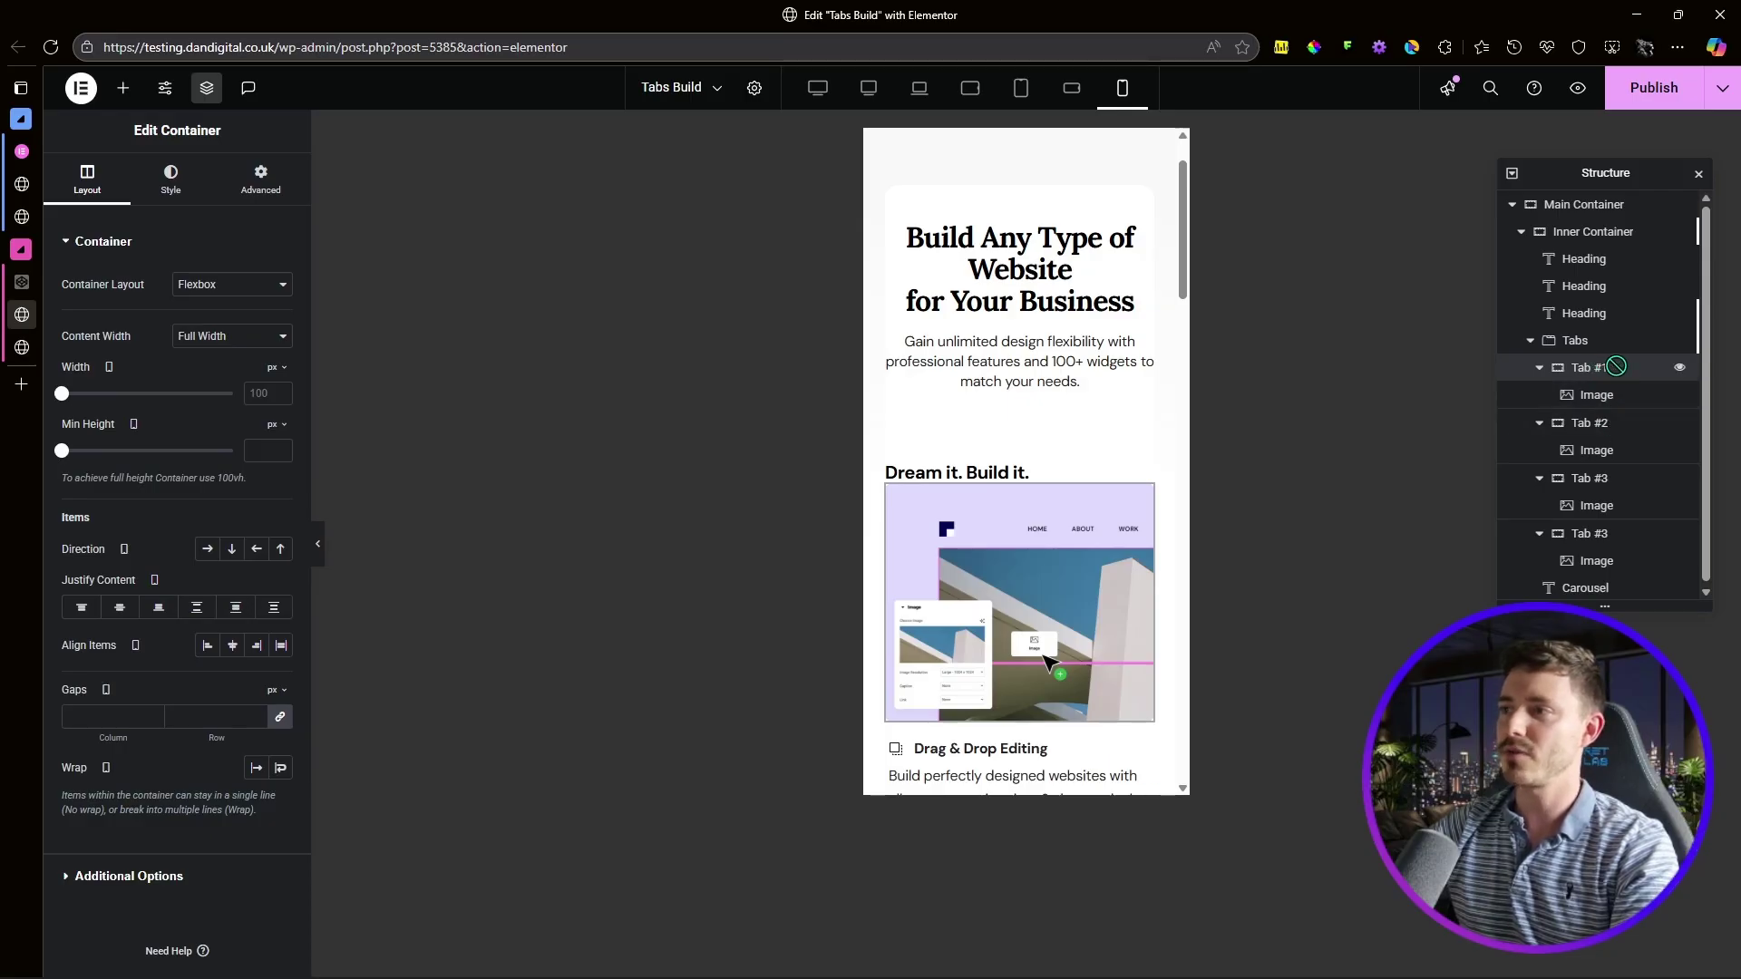
click(247, 202)
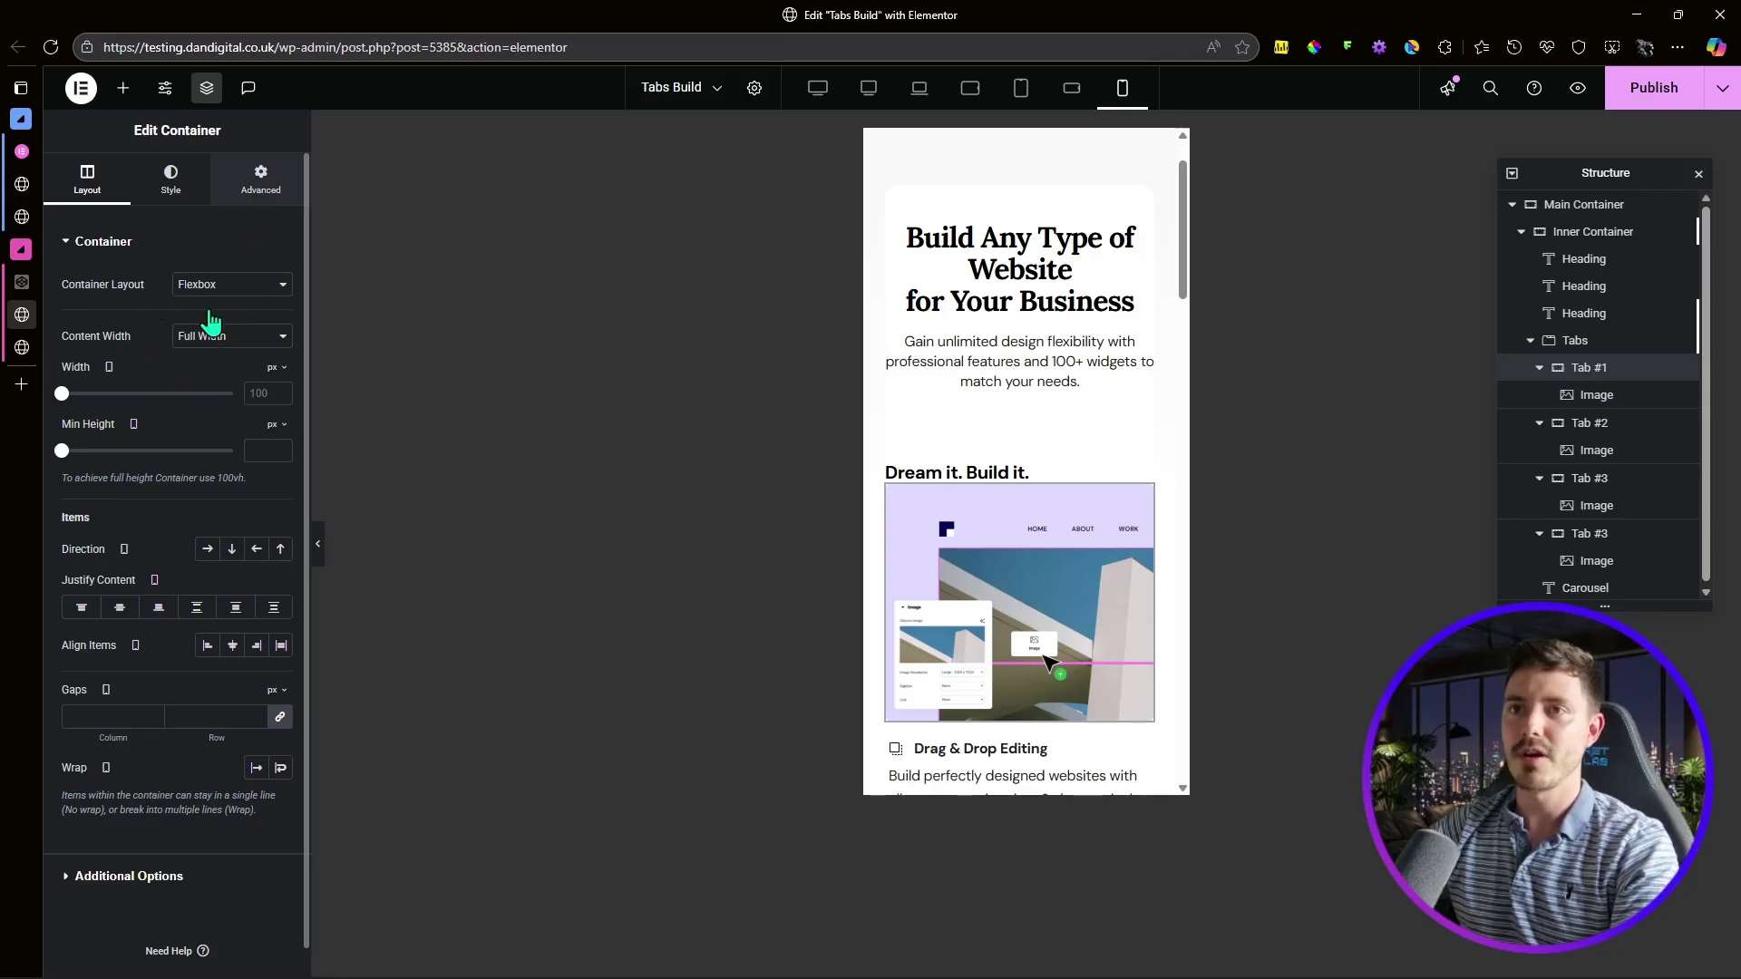
click(280, 374)
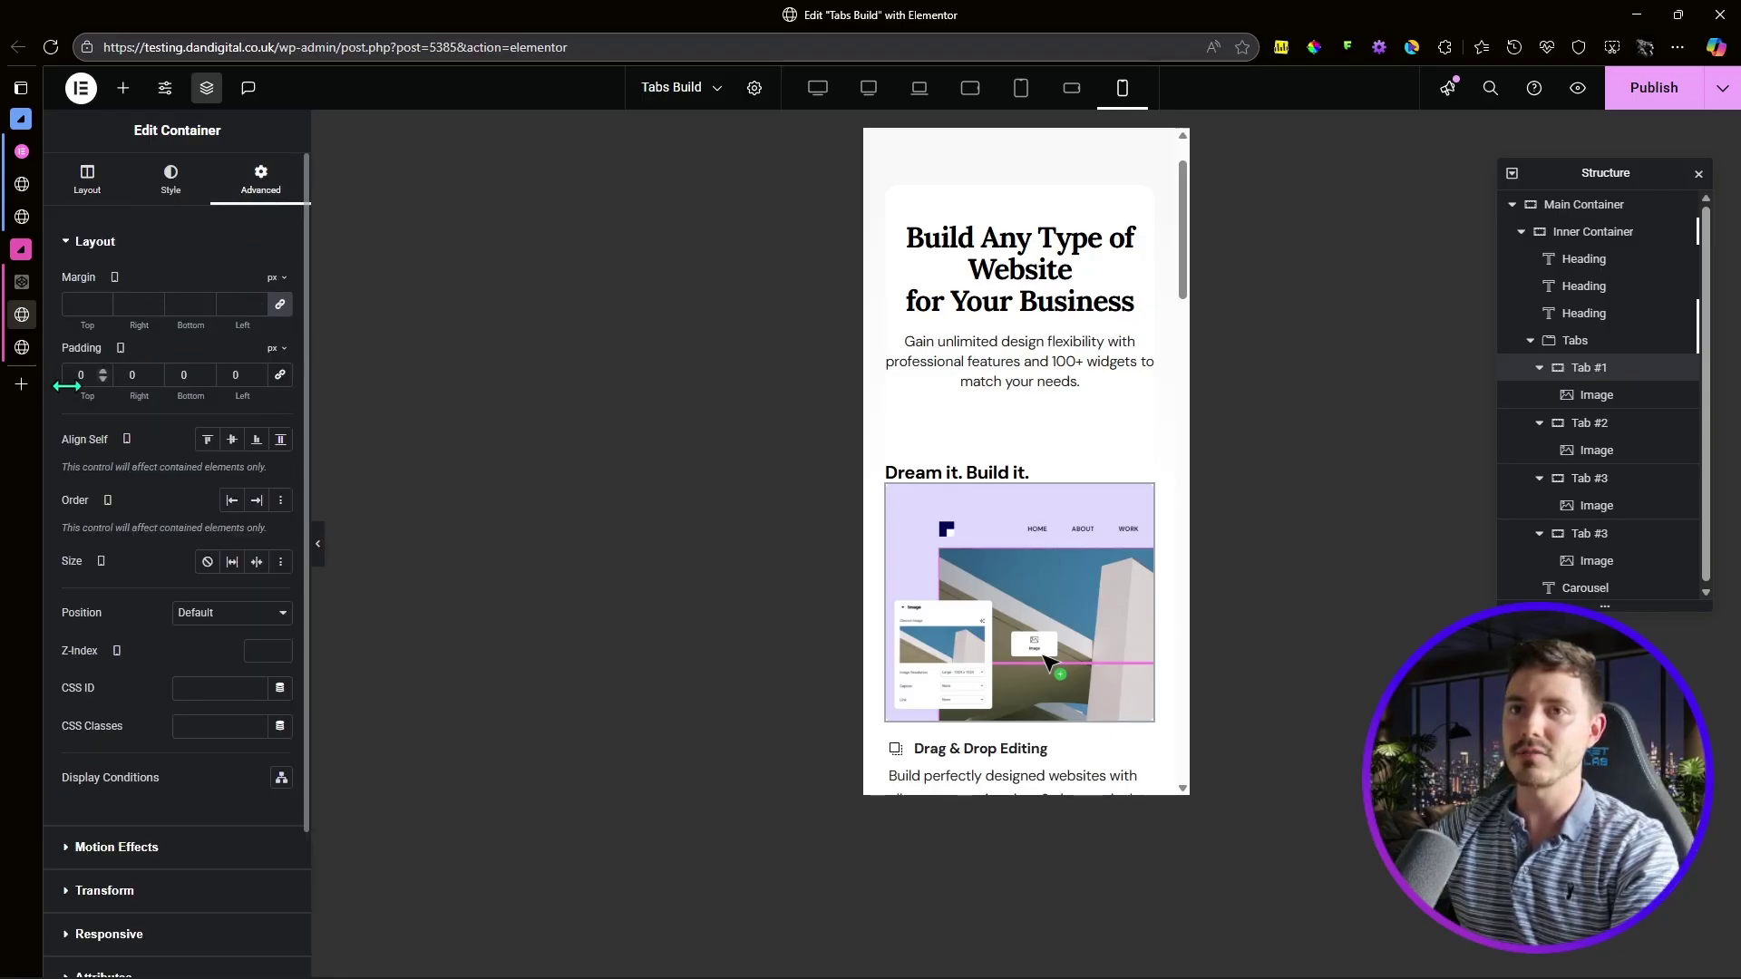
text(16)
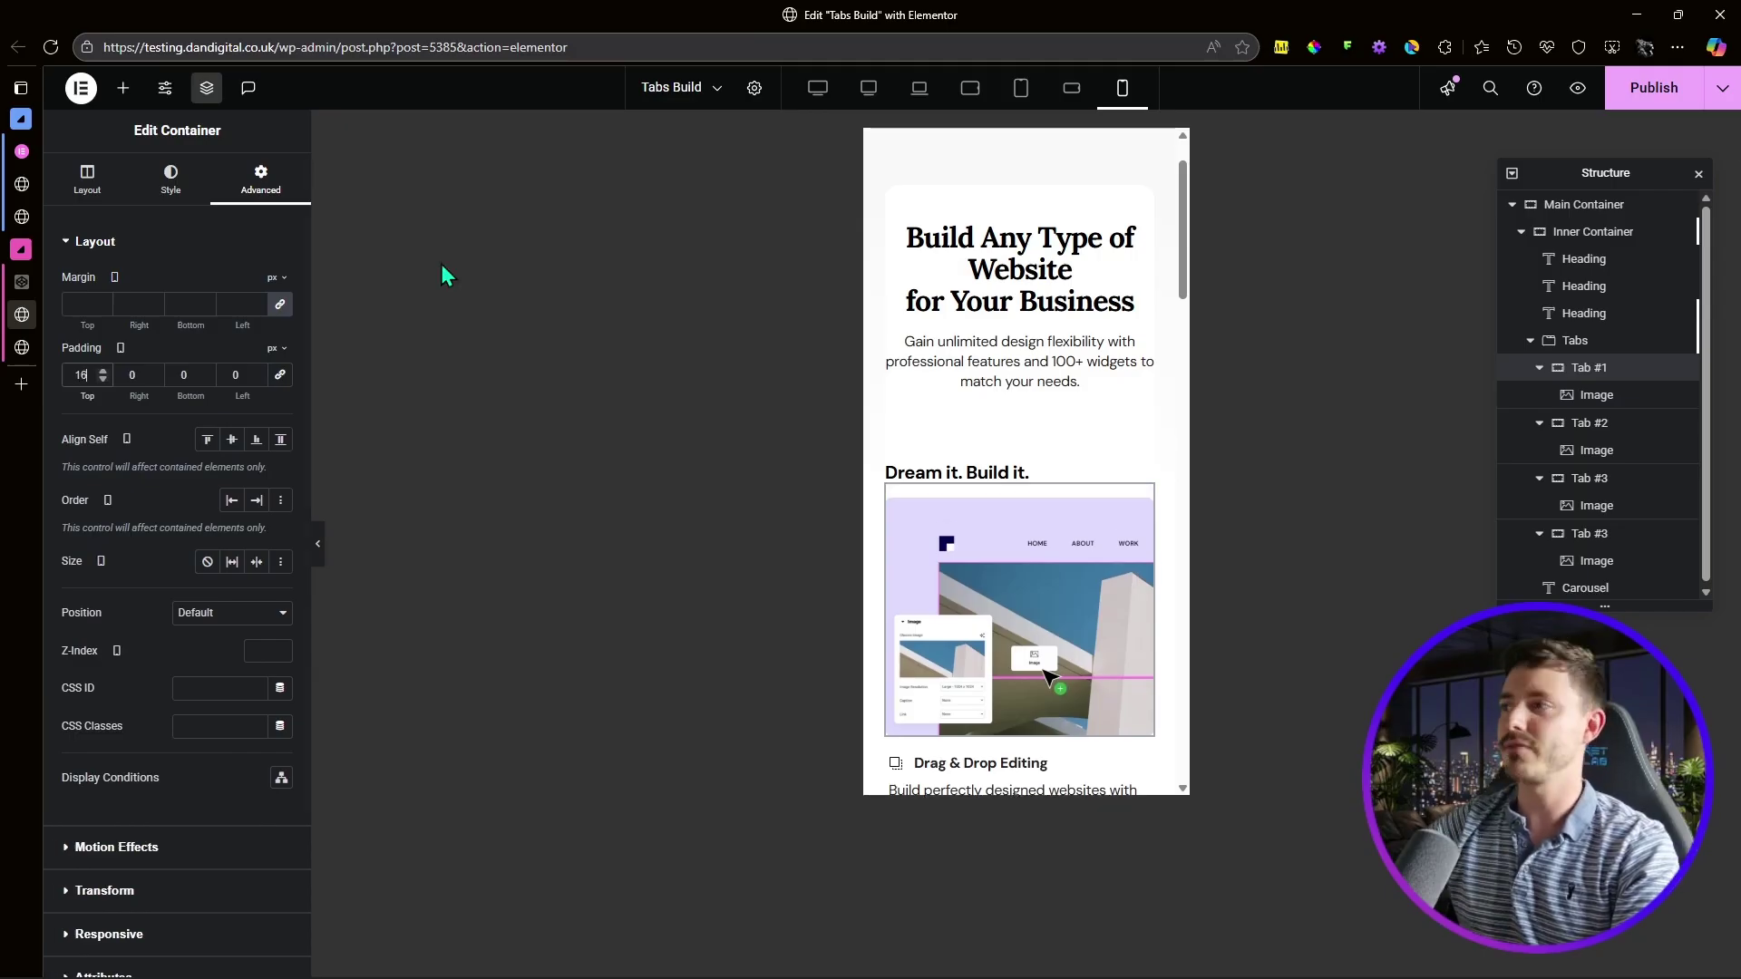
Step: Give the Tab #2 container a mobile padding of 26 px at the top and 0 on the other sides
click(1553, 426)
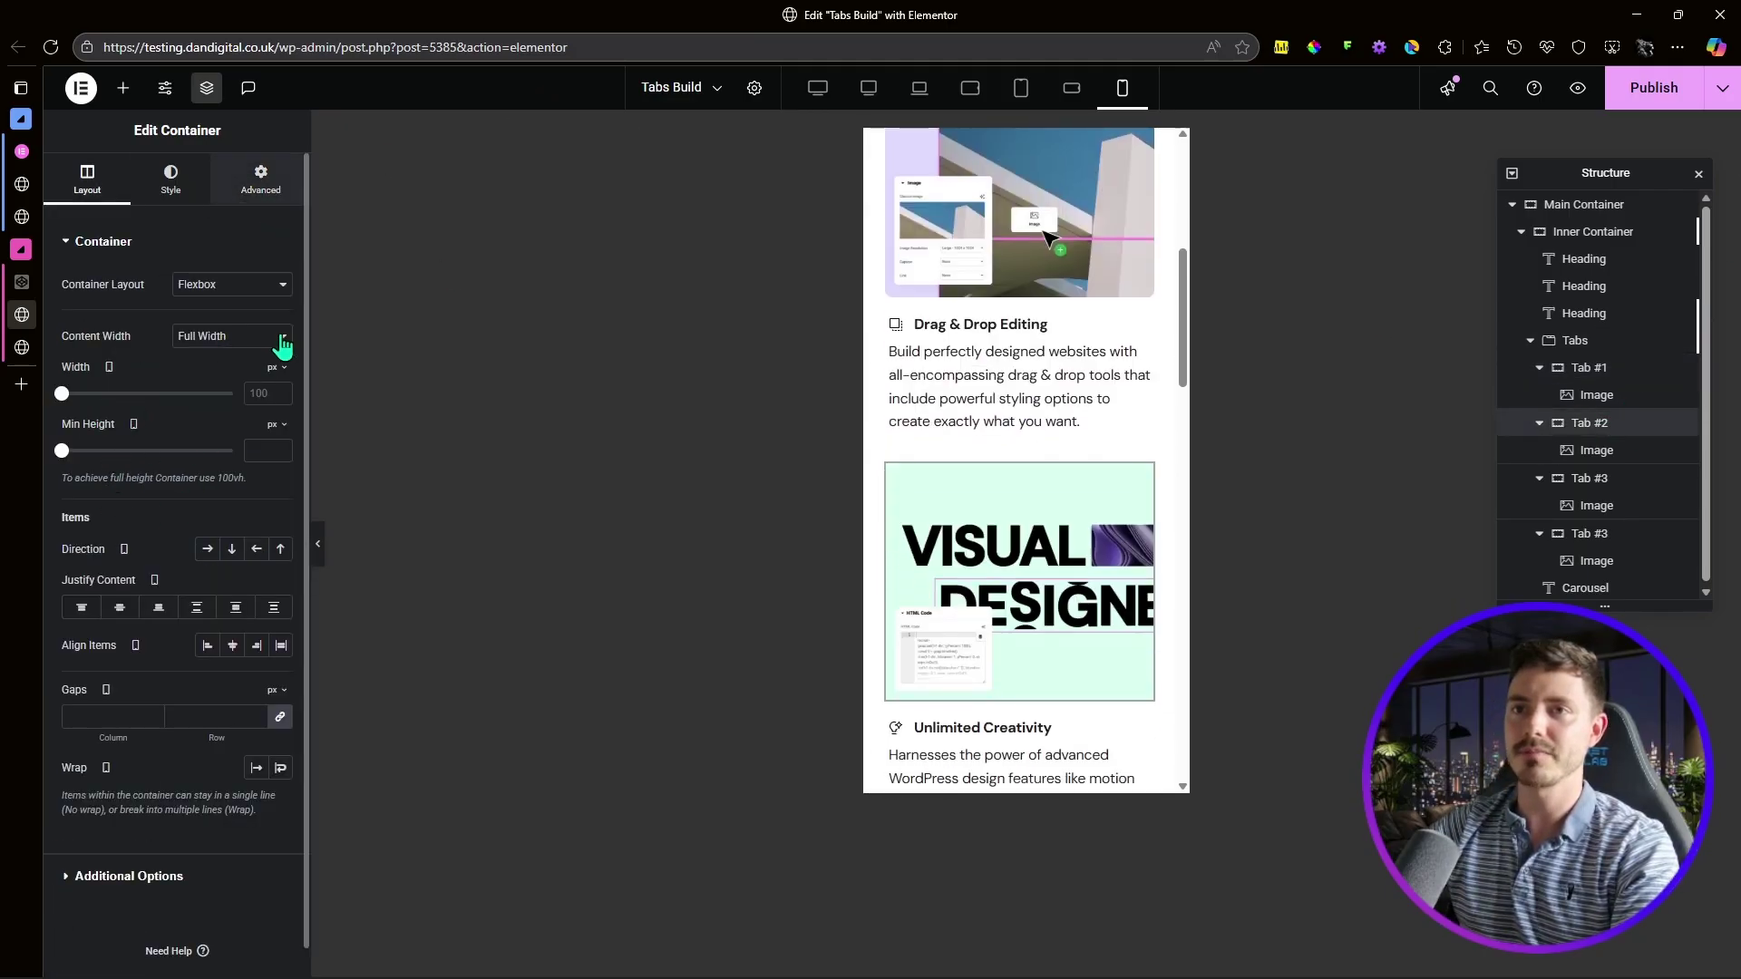
click(259, 180)
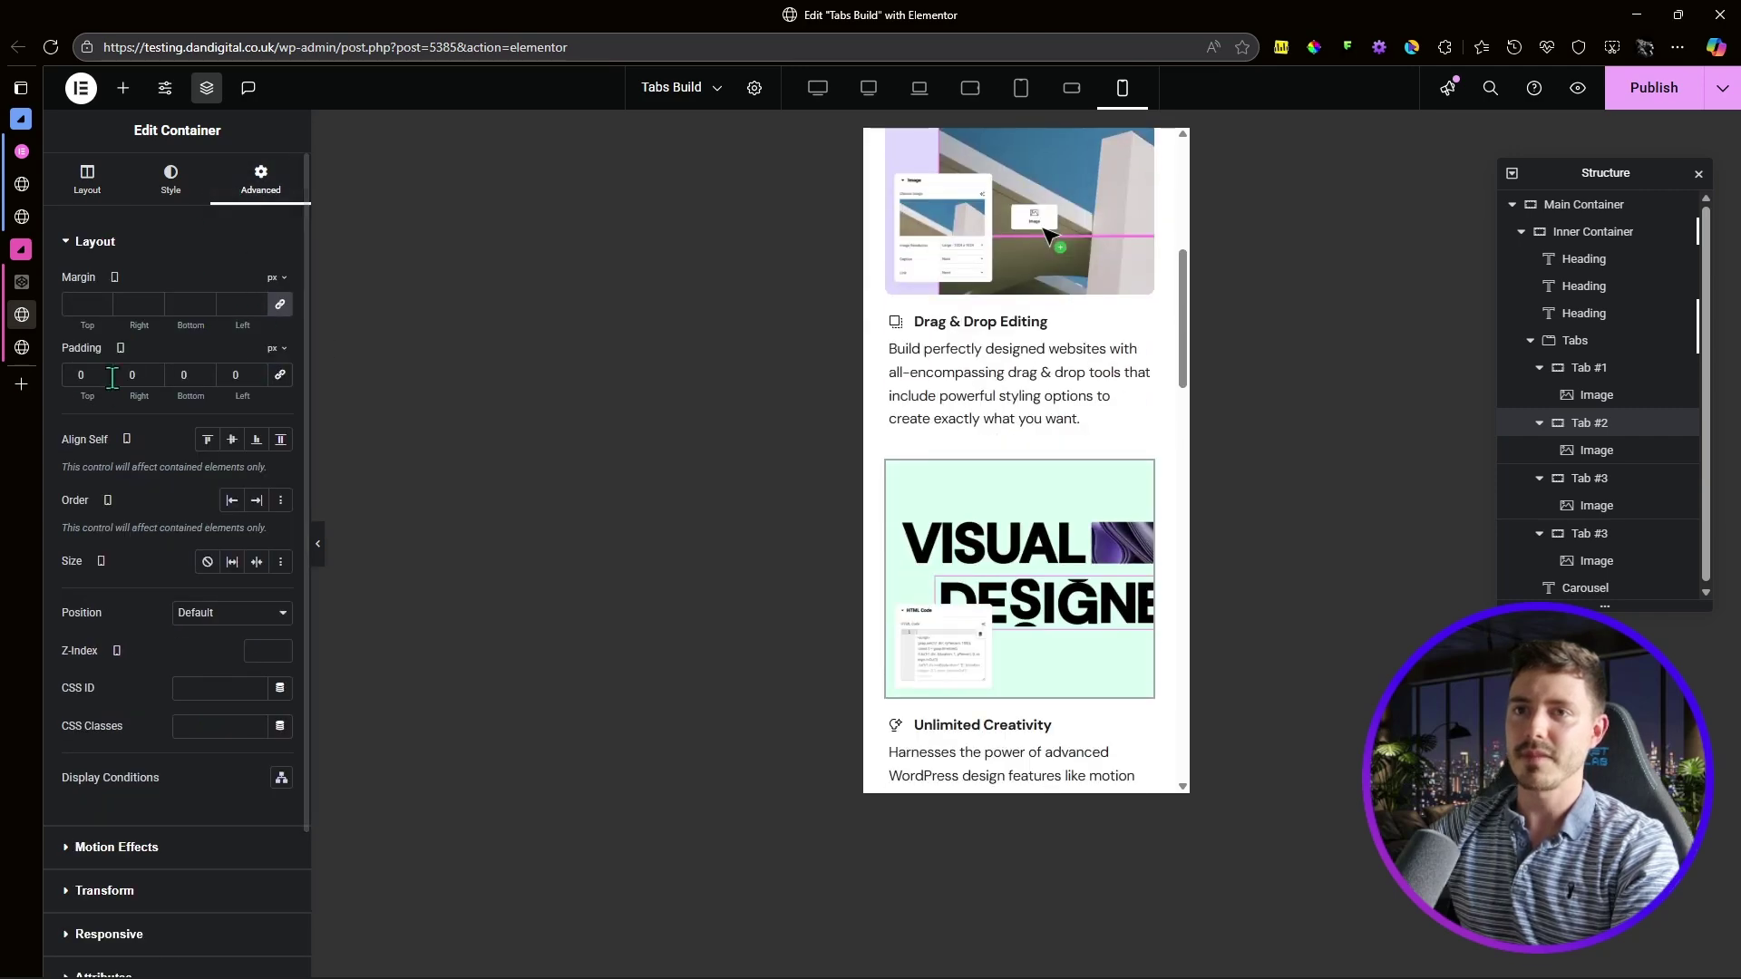
click(73, 371)
text(0)
scroll(99, 379, up, 20)
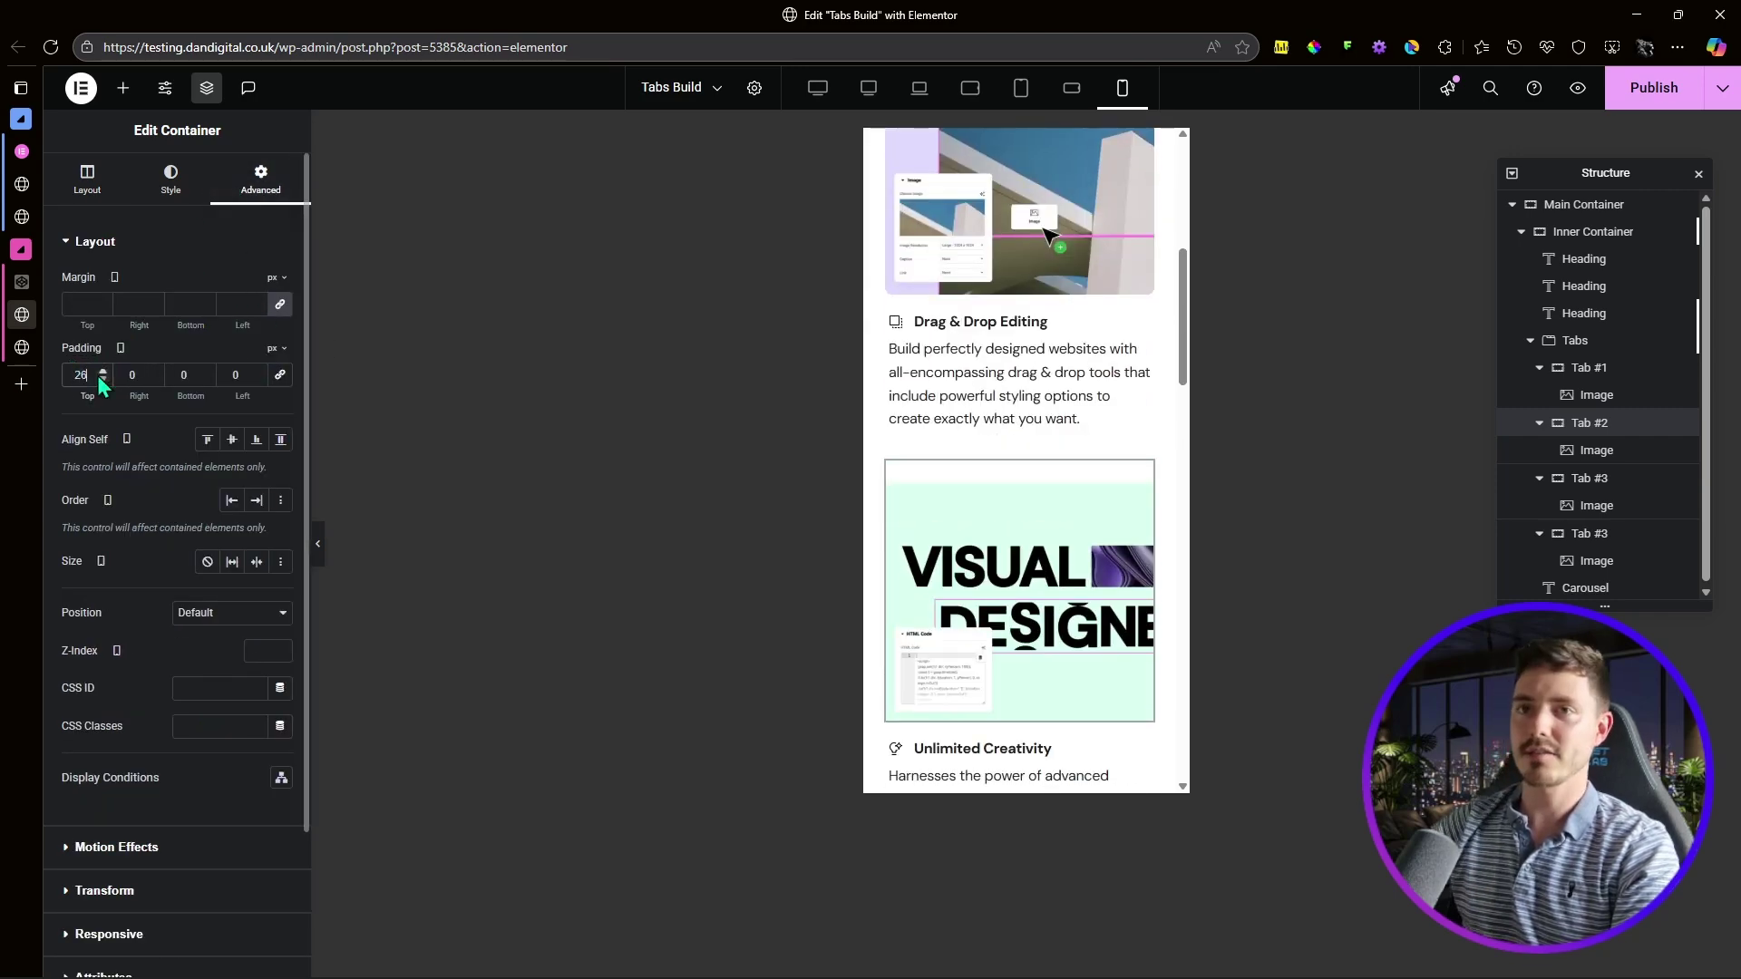
Step: Give the first Tab #3 container a mobile padding of 26 px at the top and 0 on the other sides
click(1632, 488)
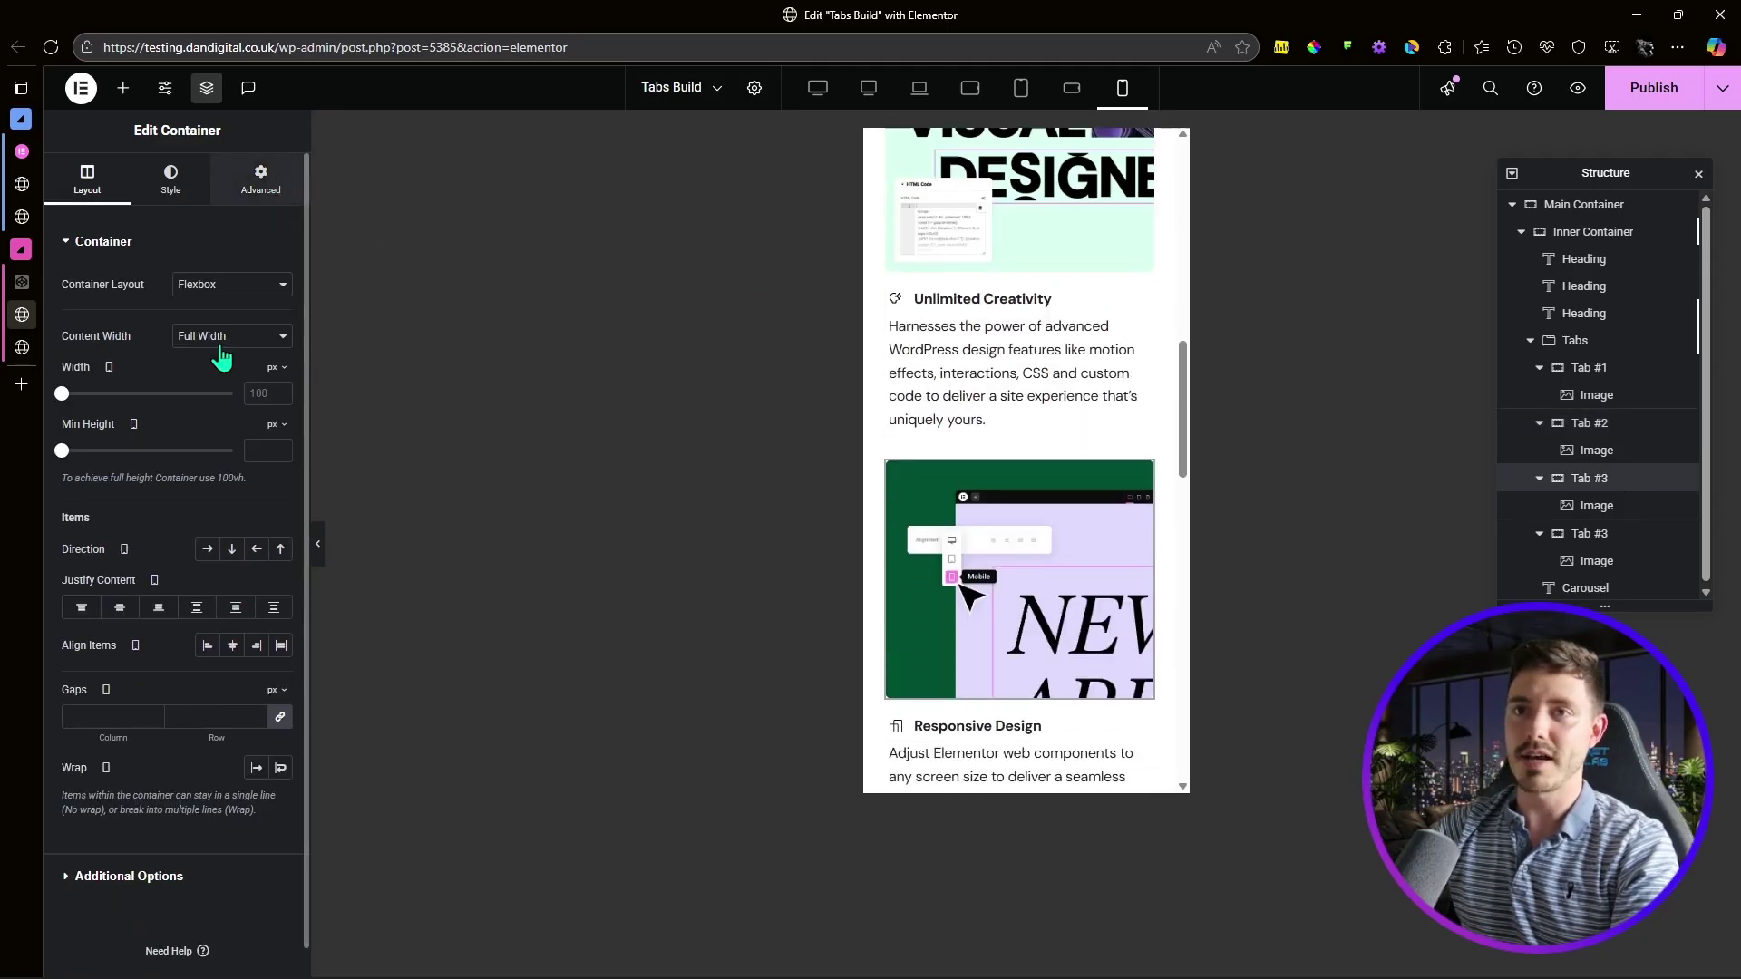
click(250, 193)
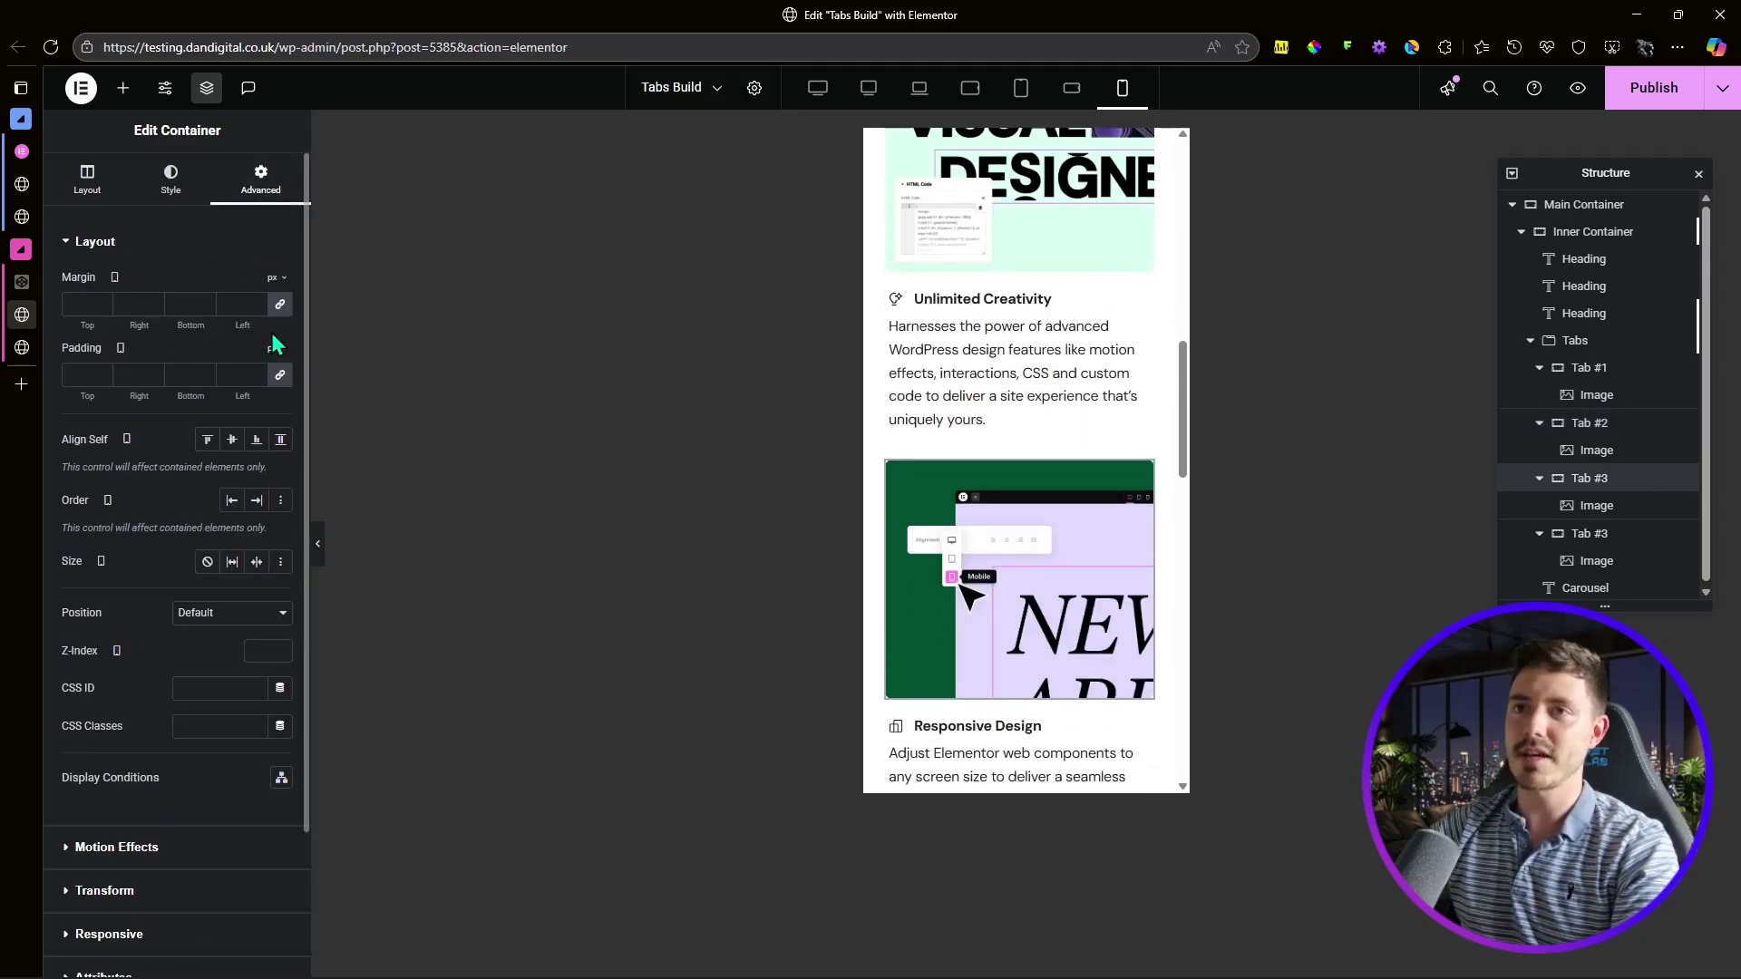
click(280, 374)
double_click(85, 374)
text(26)
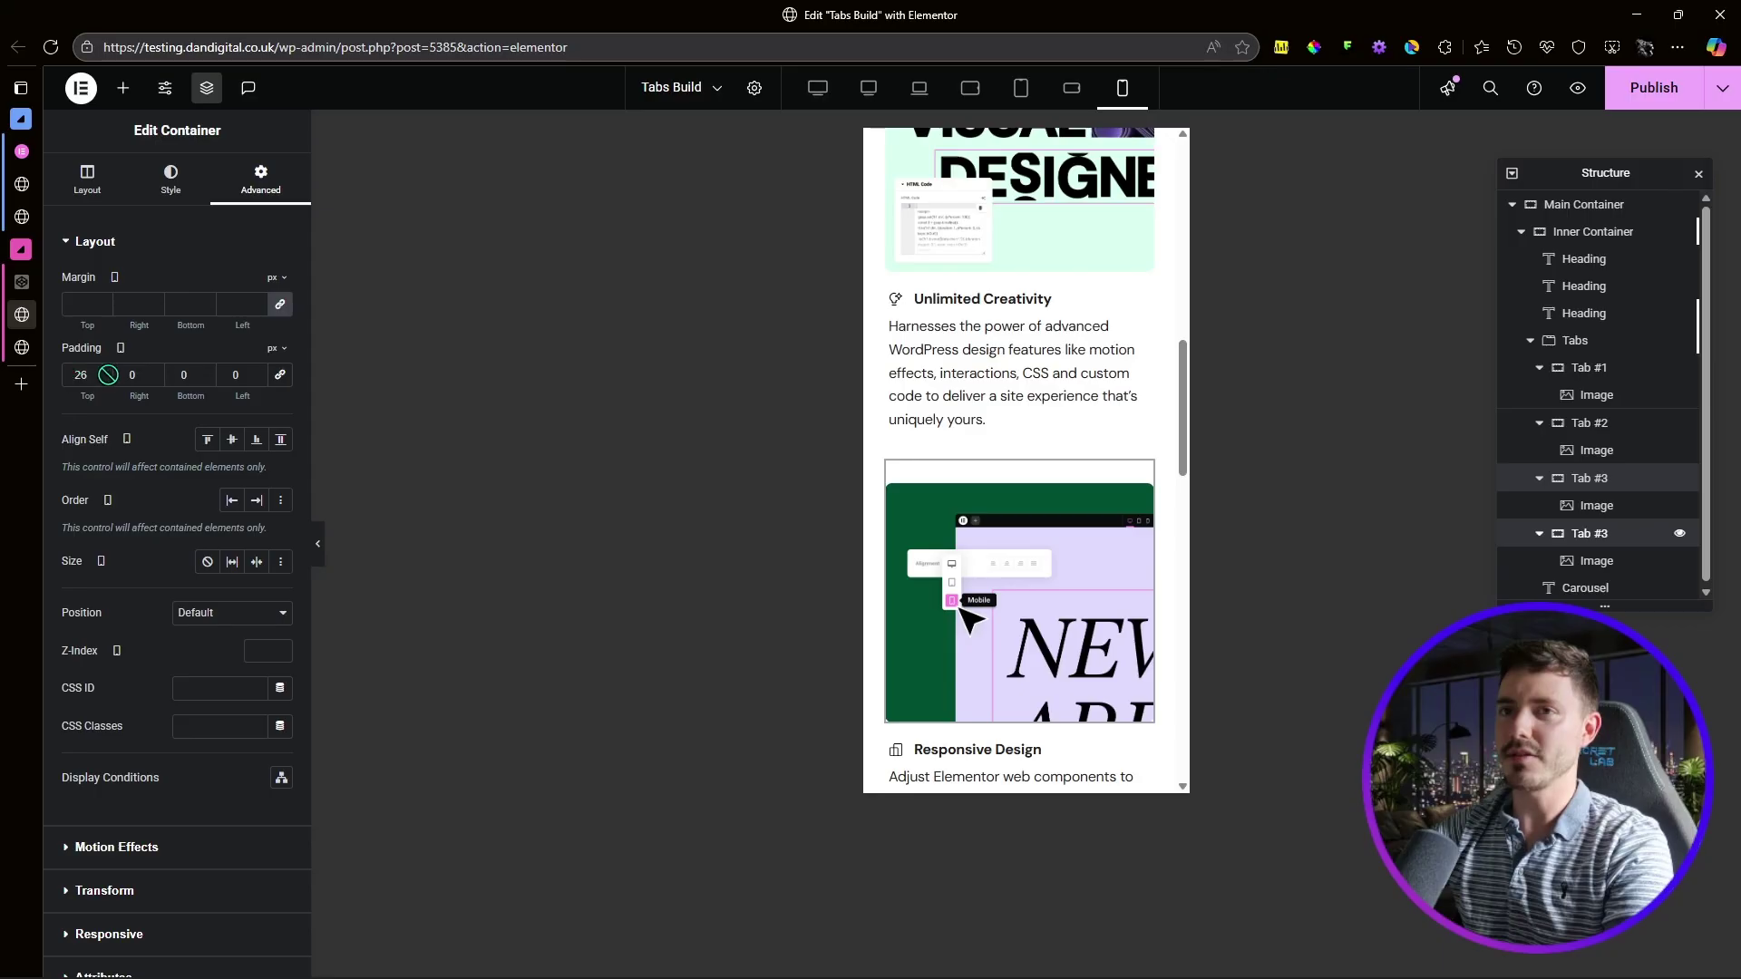
Step: Give the last Tab #3 container a mobile padding of 26 px at the top and 0 elsewhere, and publish the page
key(BackSpace)
key(BackSpace)
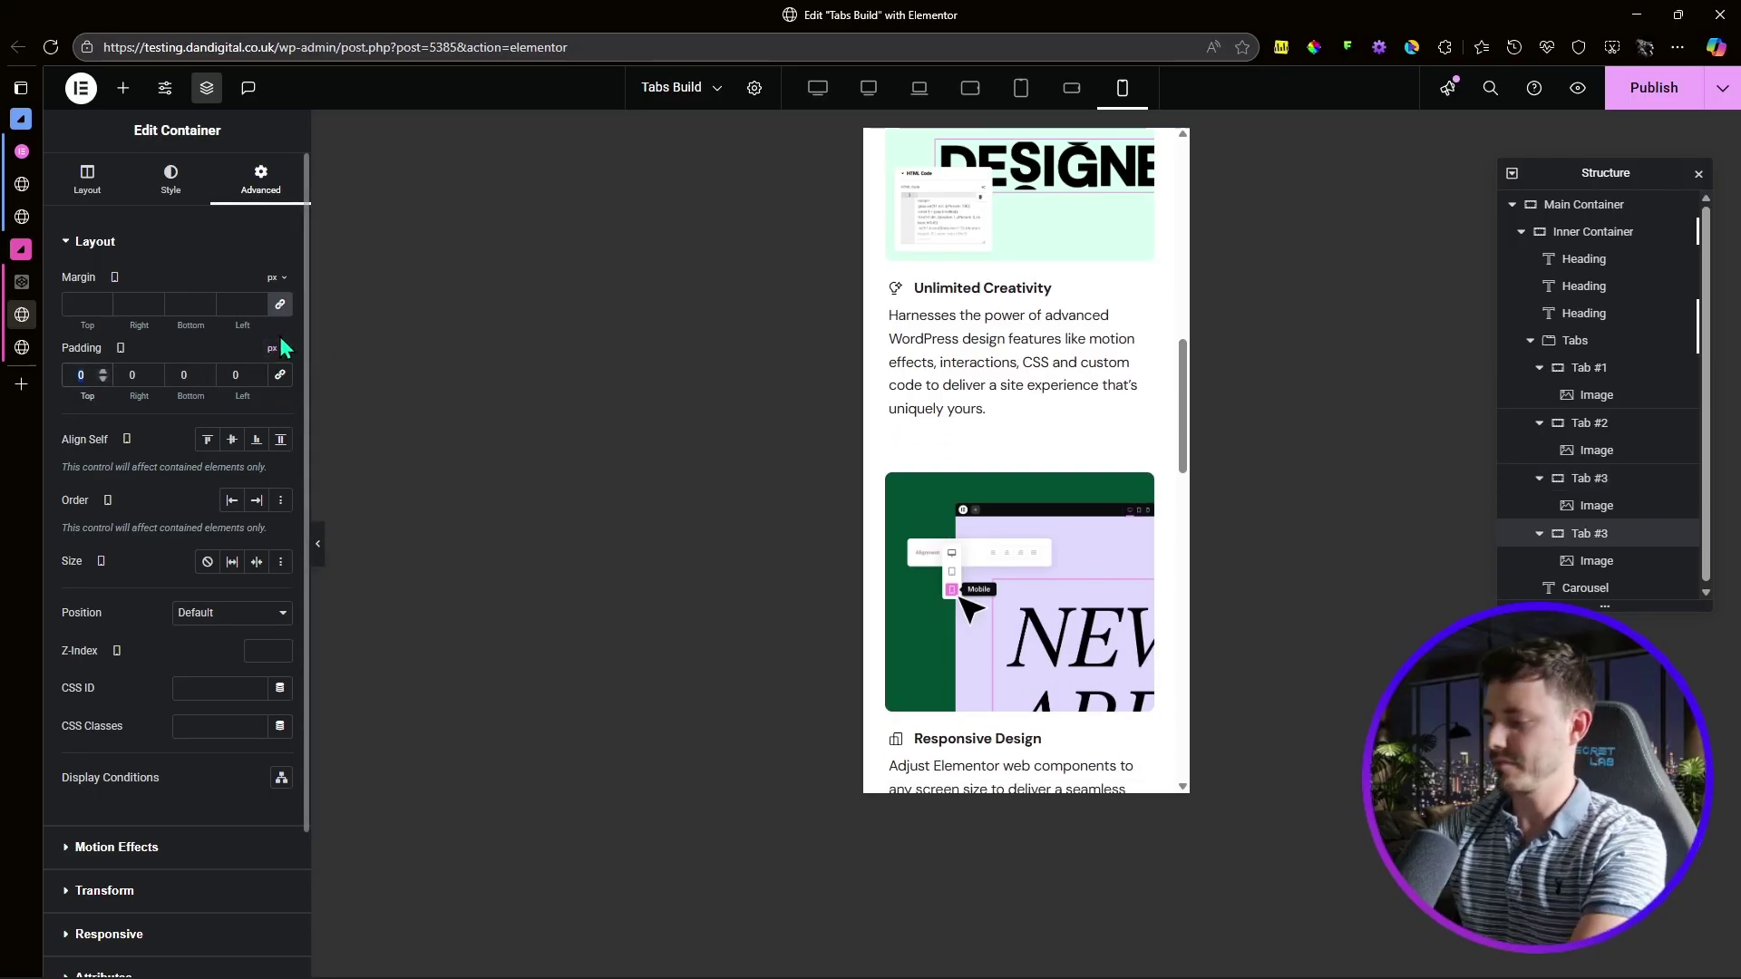
key(ctrl+z)
click(1652, 91)
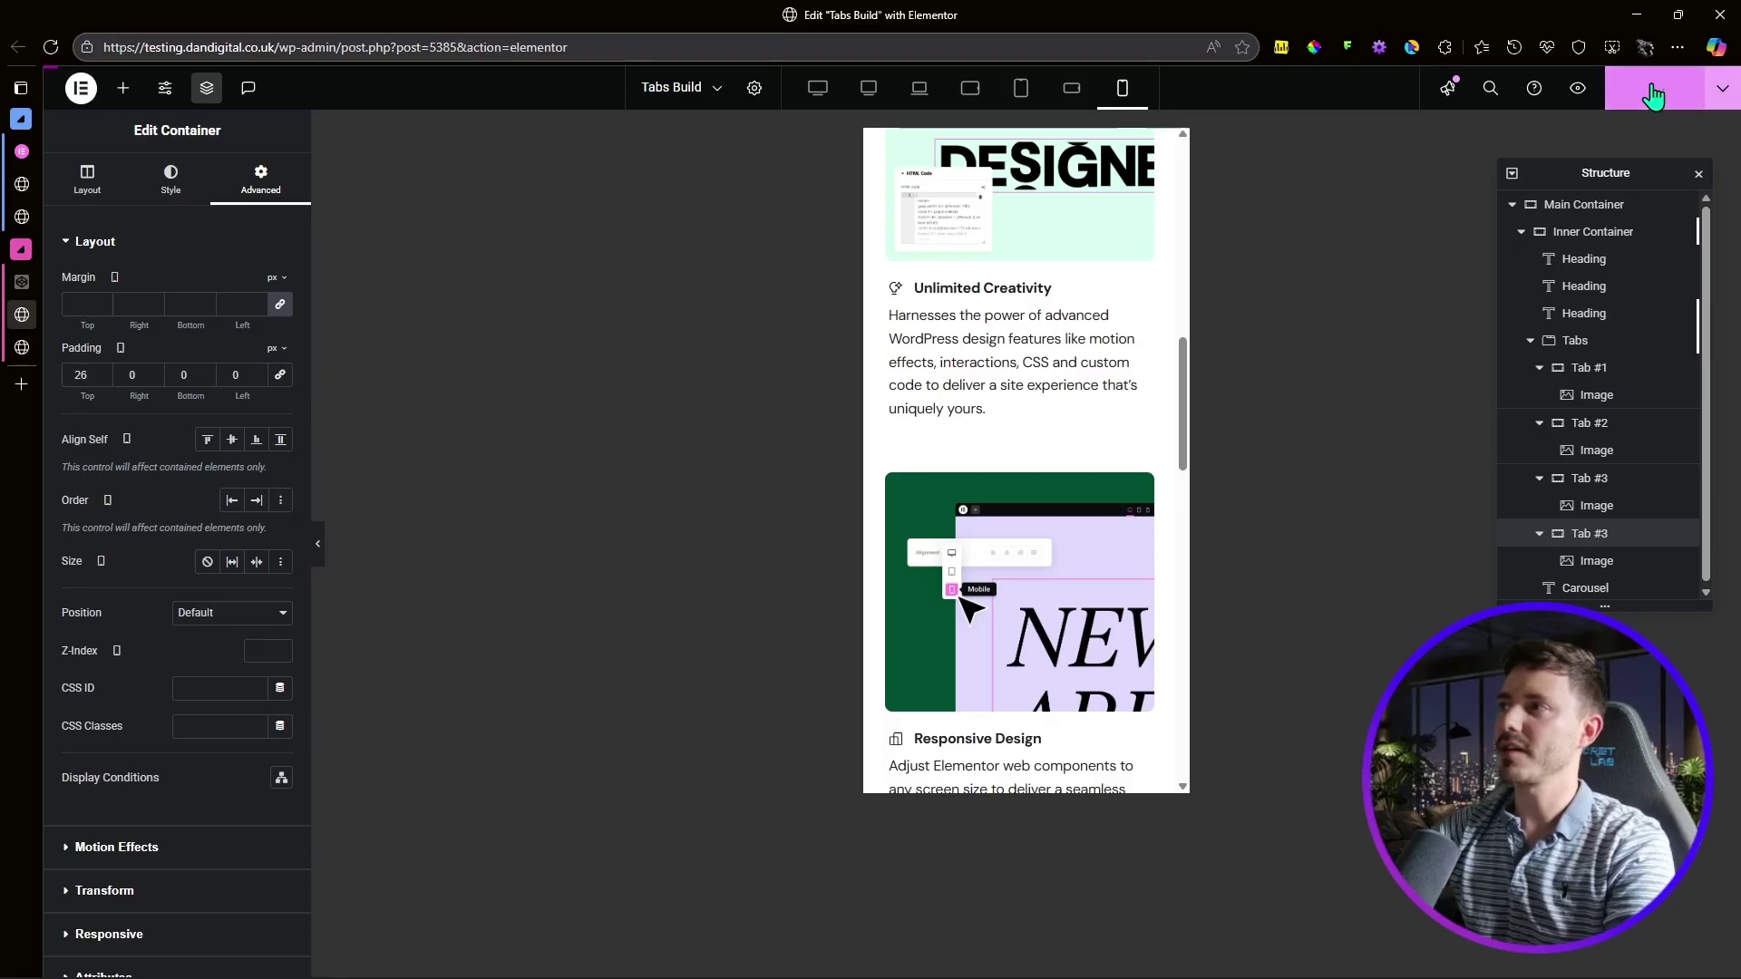
Step: Reload the Tabs Build preview at full desktop width and switch between its four tabs to check the images and descriptions
click(36, 350)
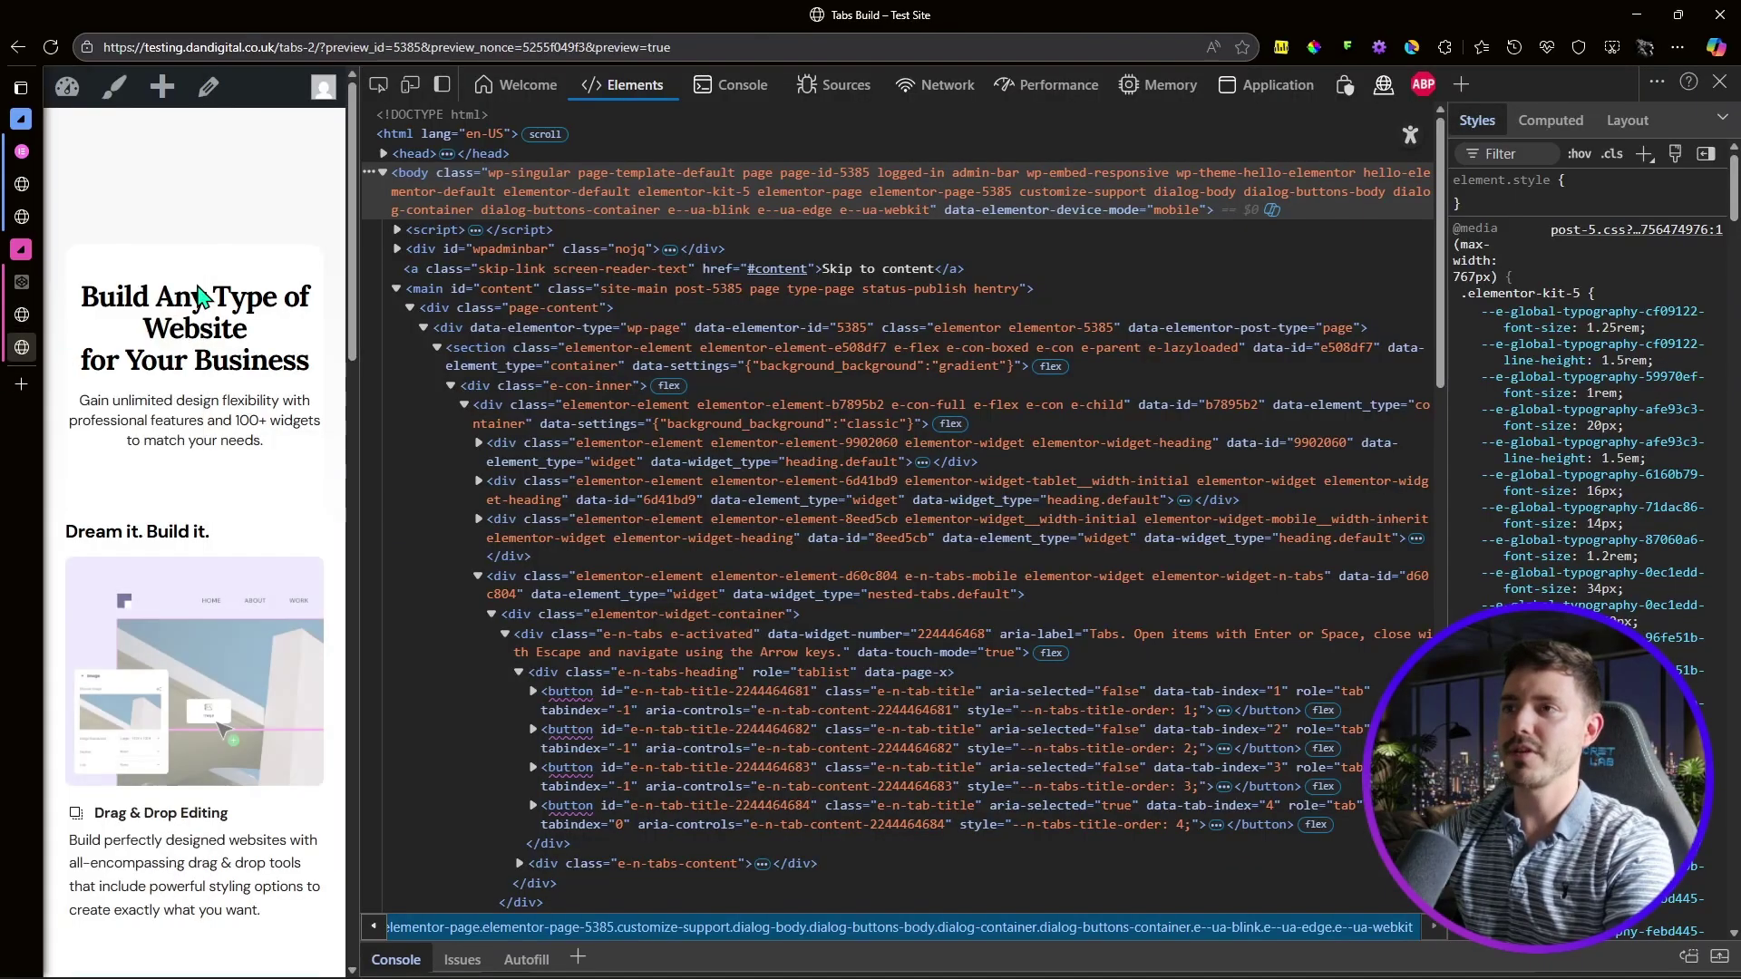
key(F5)
click(1719, 82)
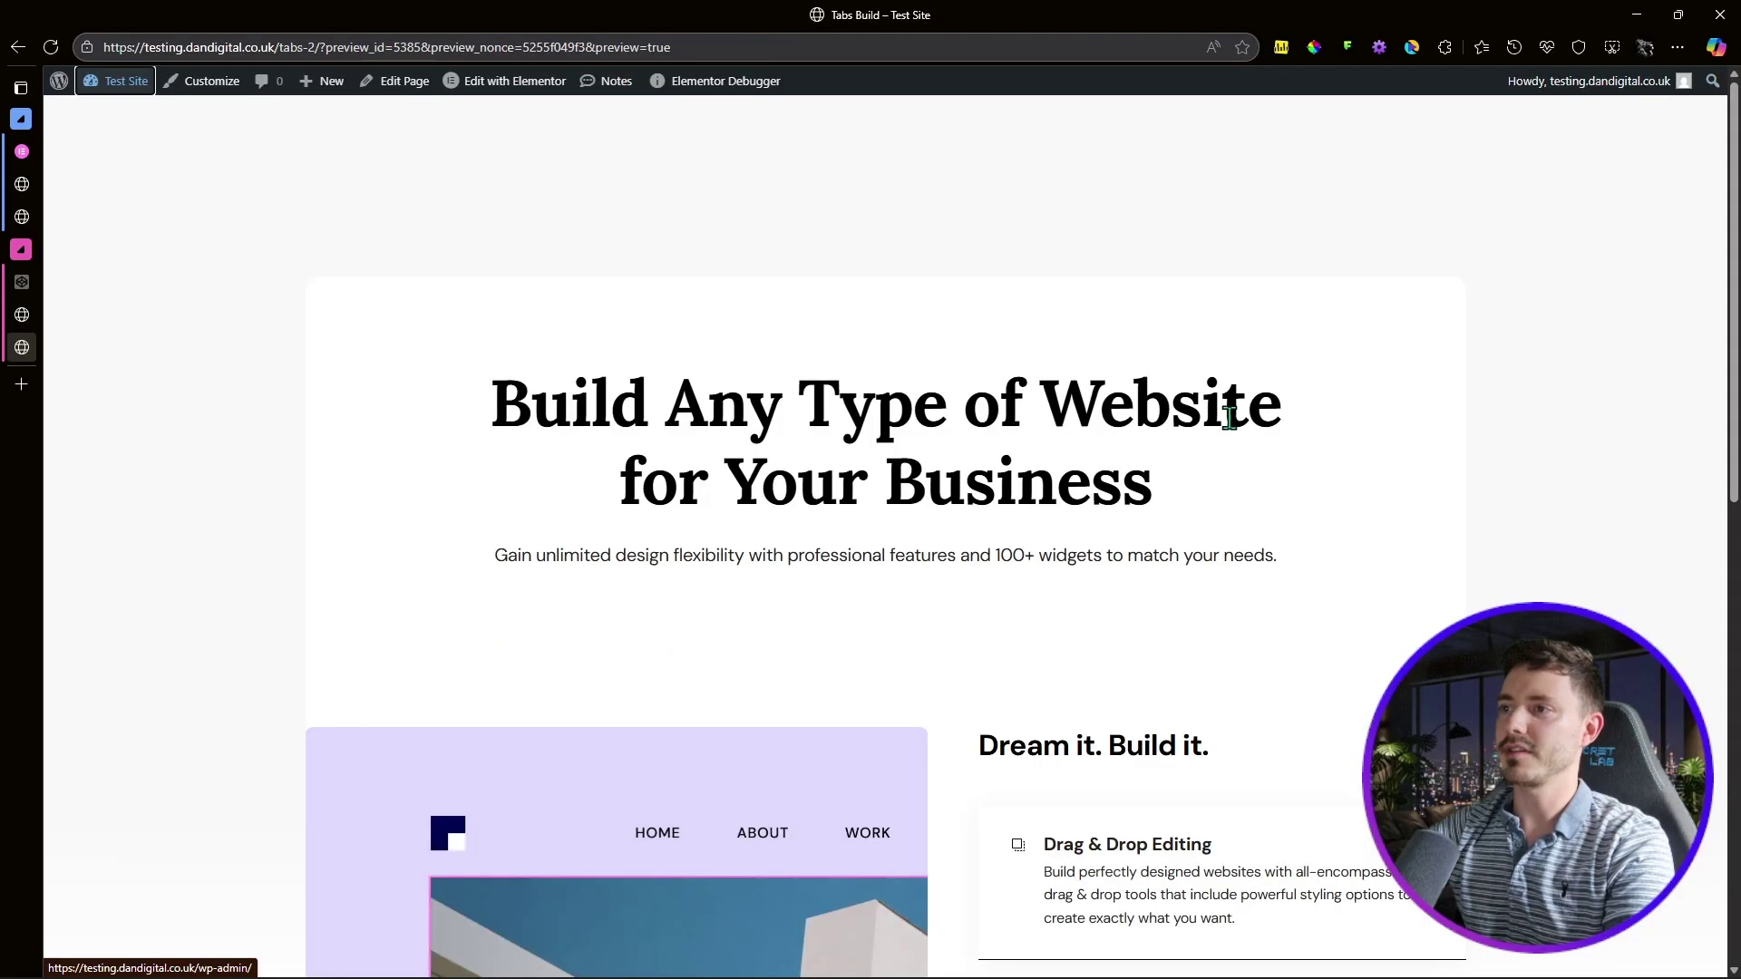
scroll(1488, 377, down, 5)
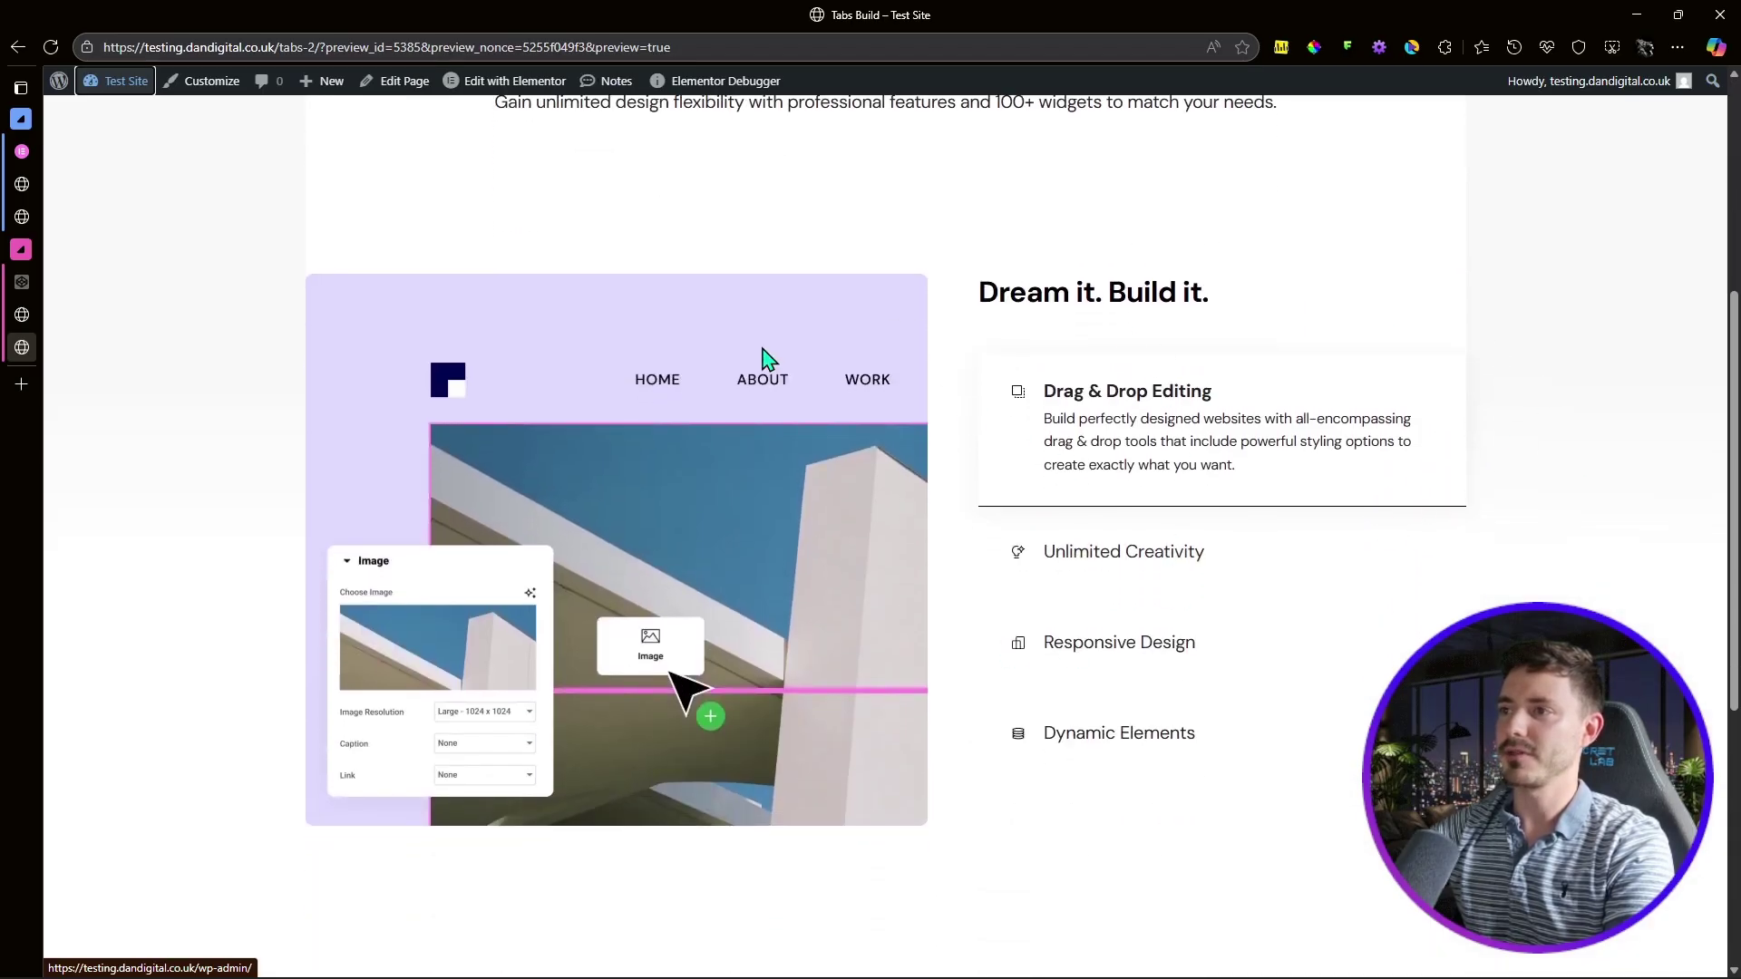
click(1145, 554)
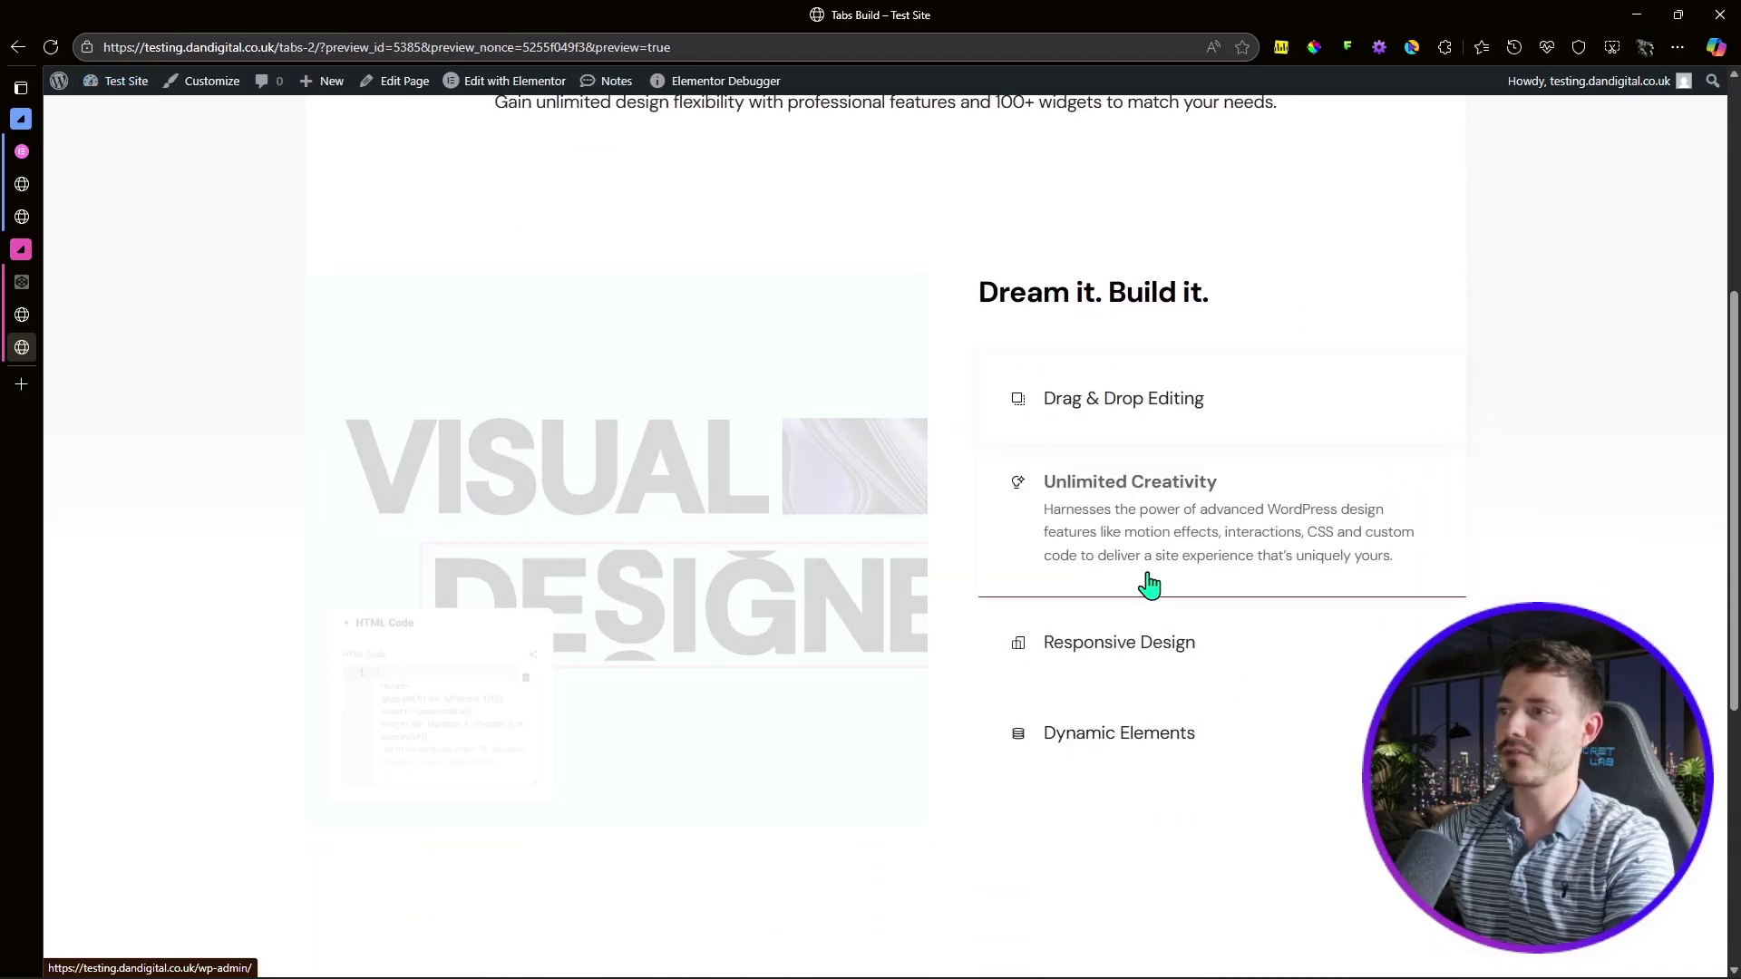
click(1116, 660)
click(1104, 736)
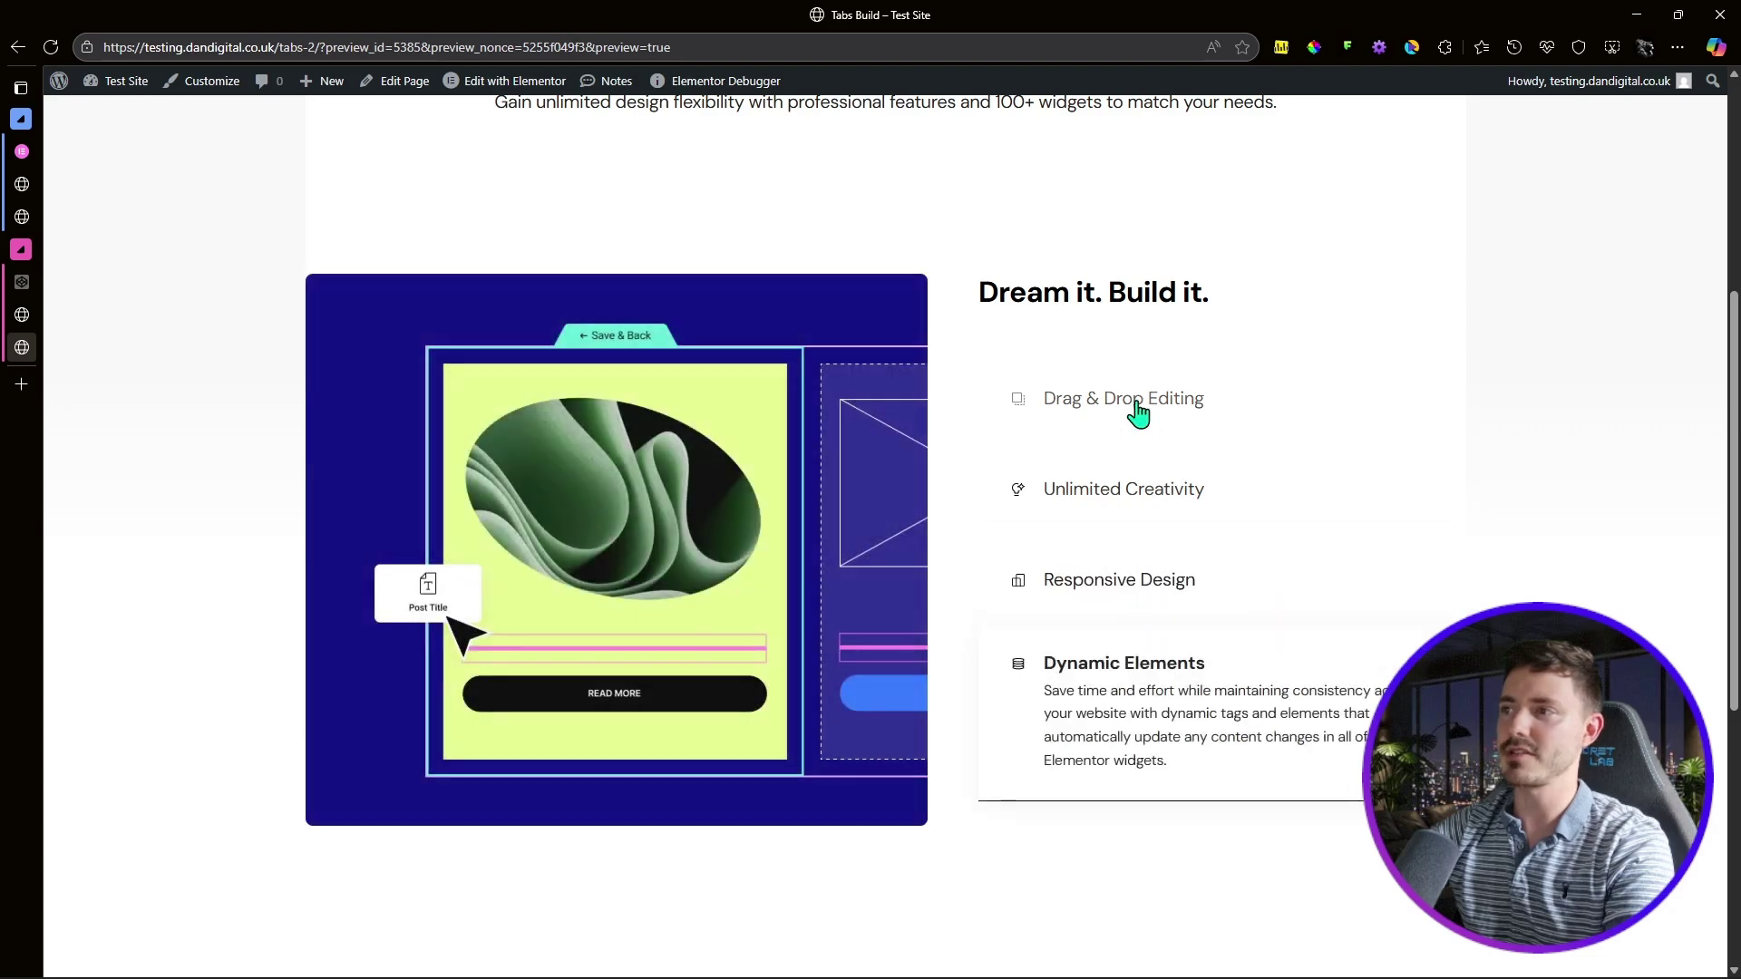
click(1116, 404)
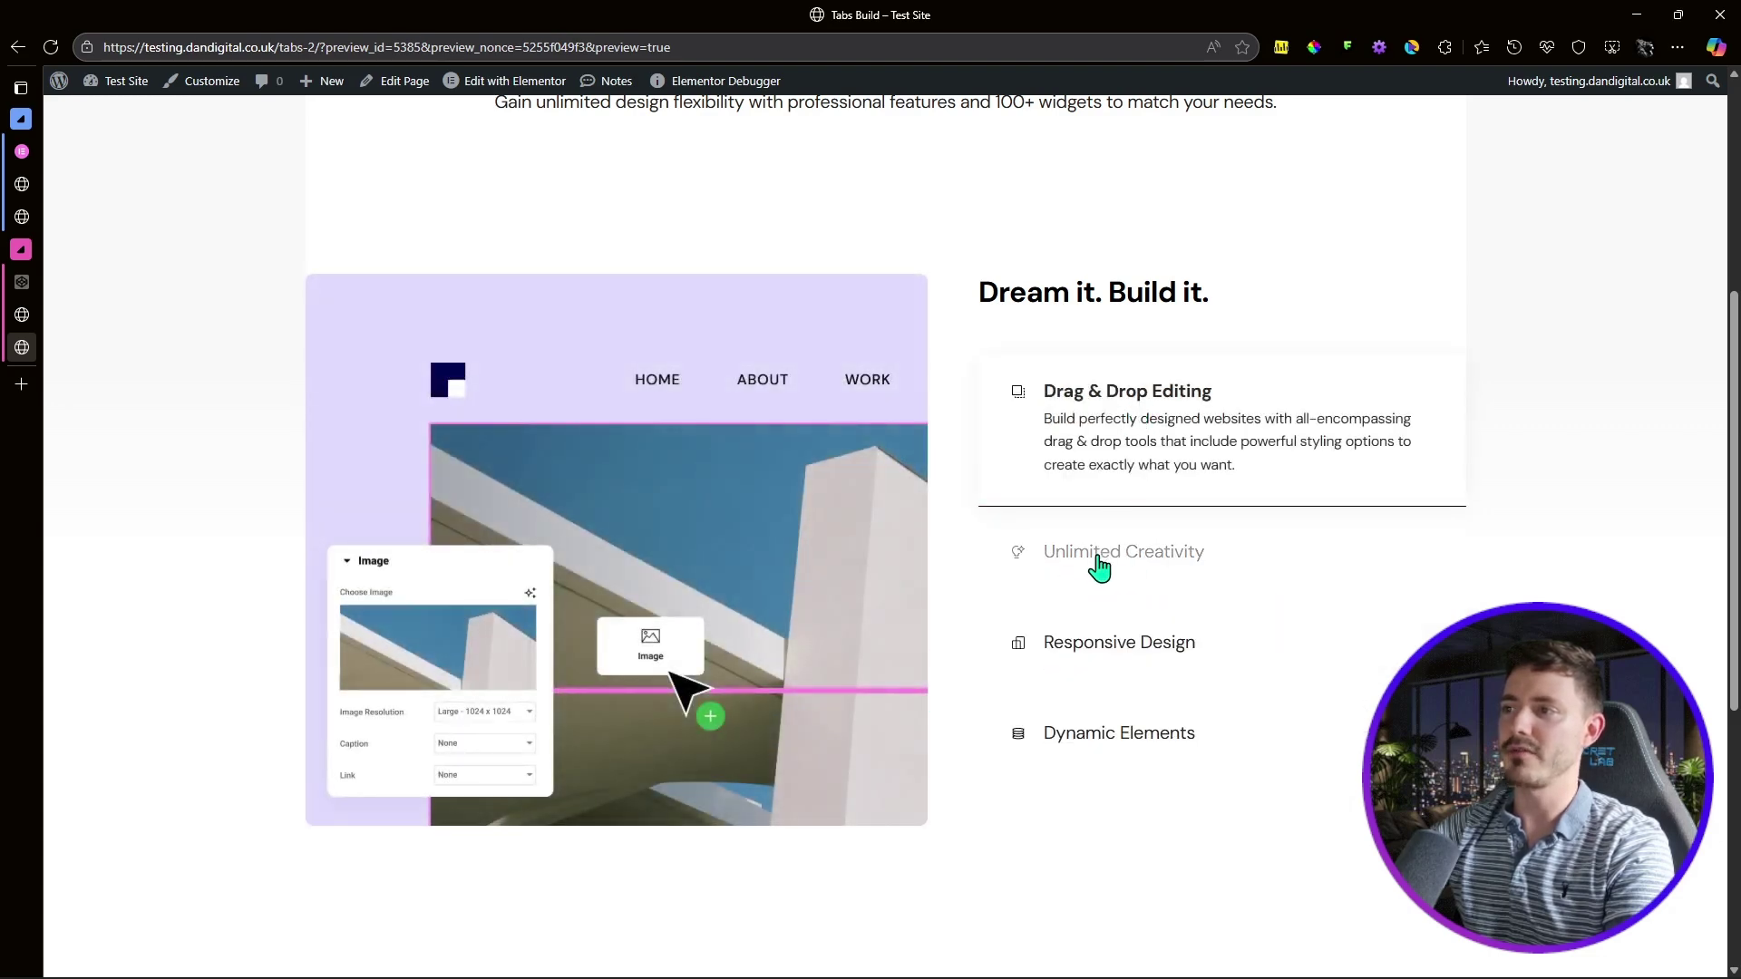
click(1108, 658)
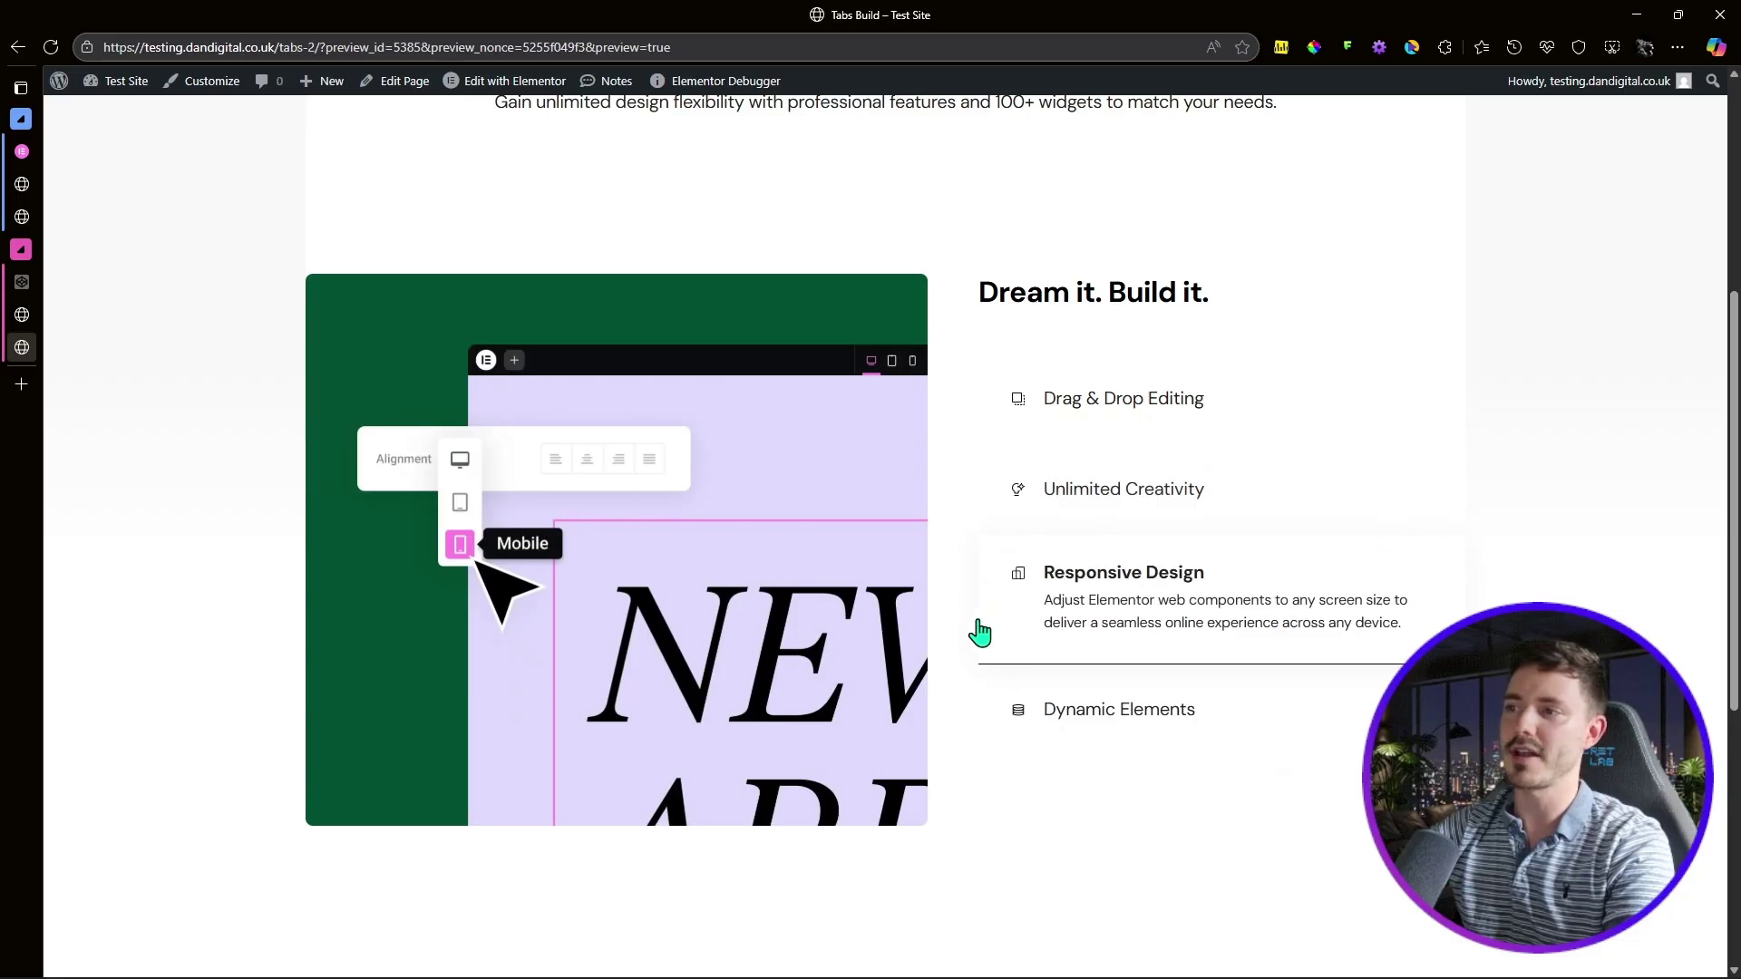
click(1161, 513)
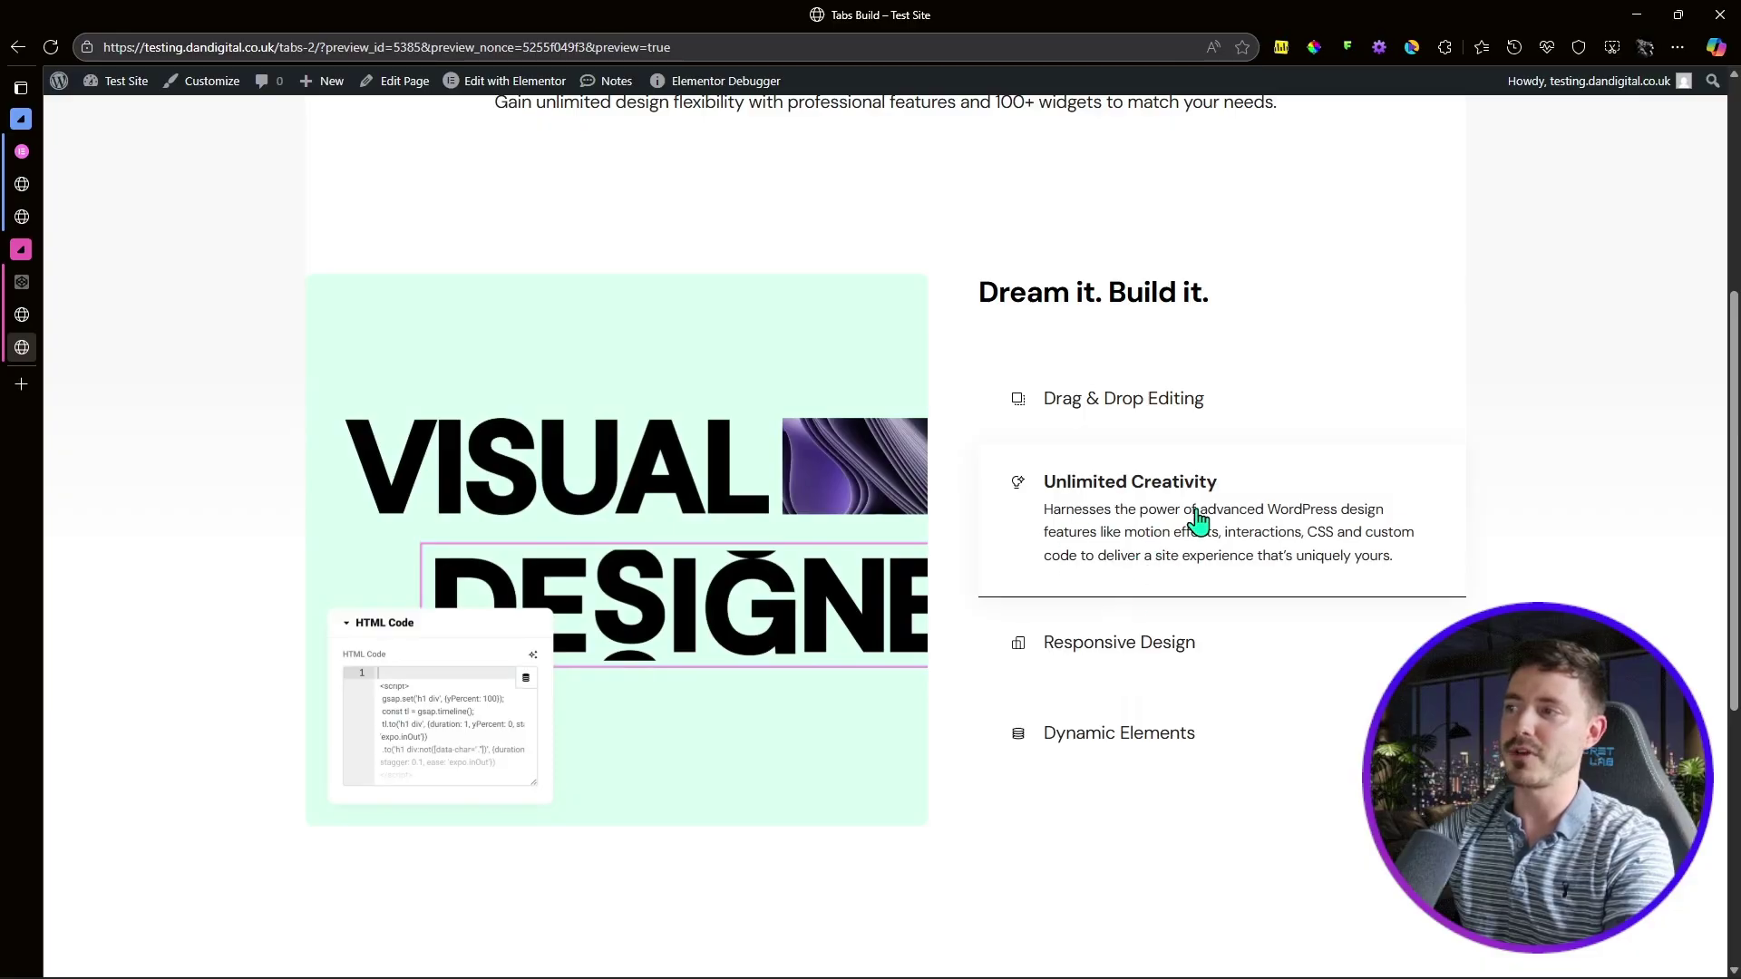
Step: Open the developer tools beside the preview and test switching the tabs at tablet width
right_click(1501, 319)
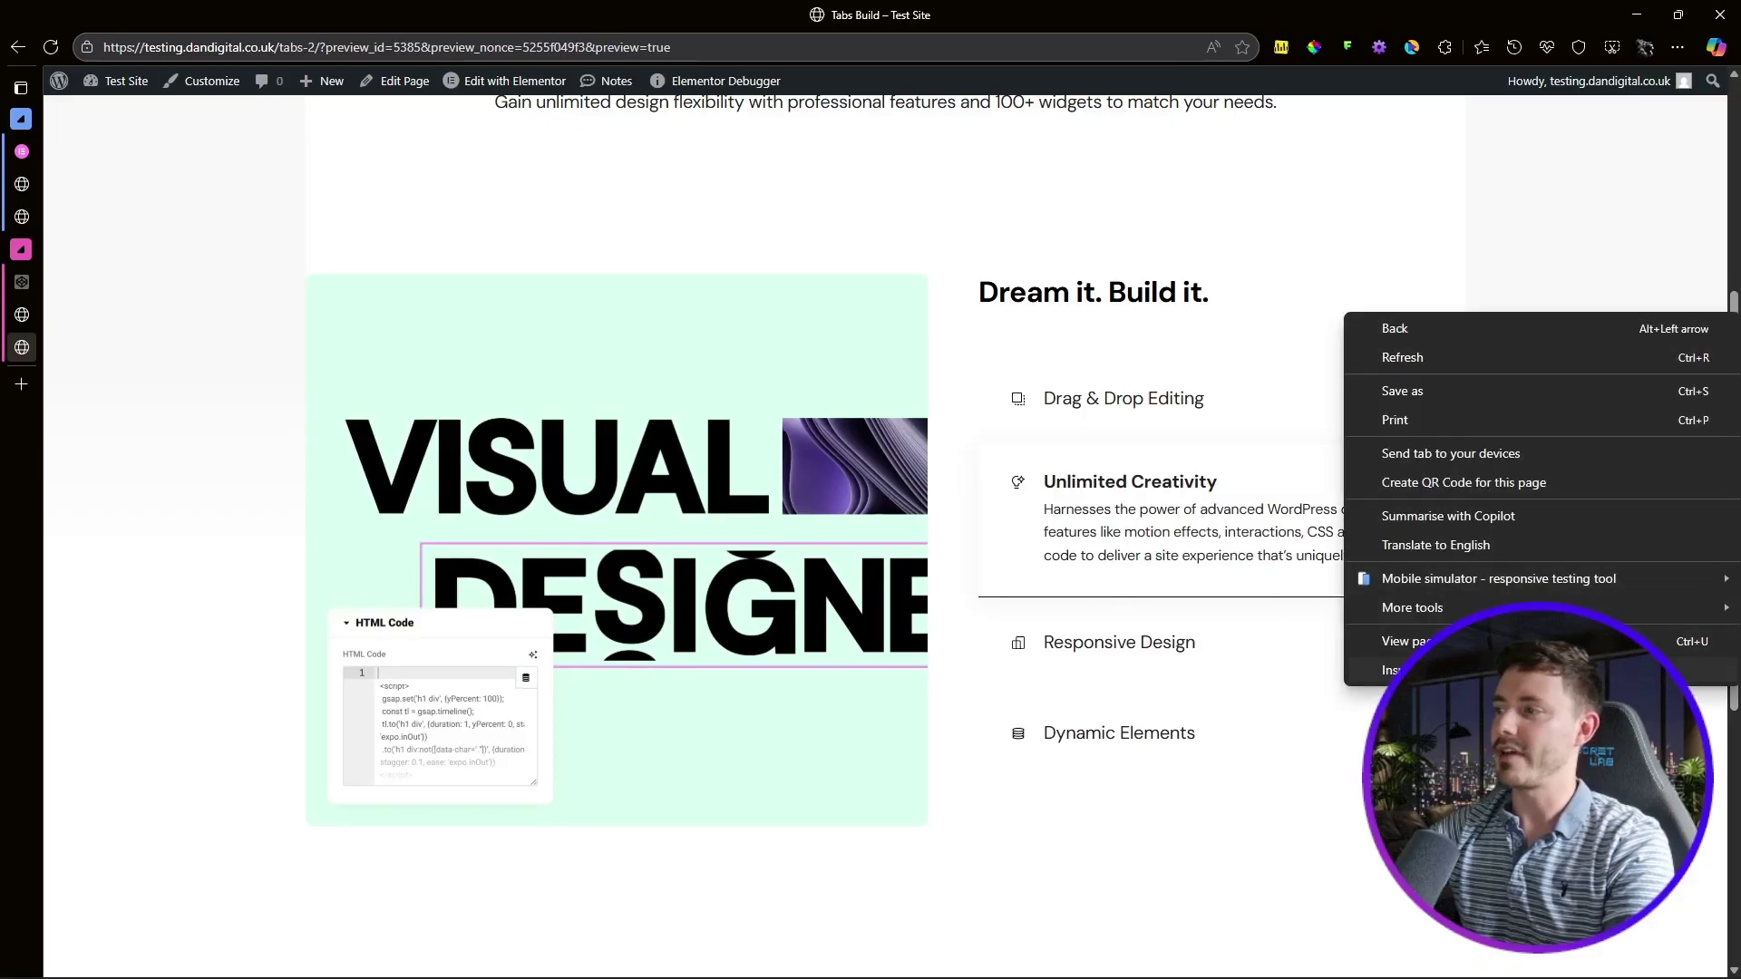
click(1396, 671)
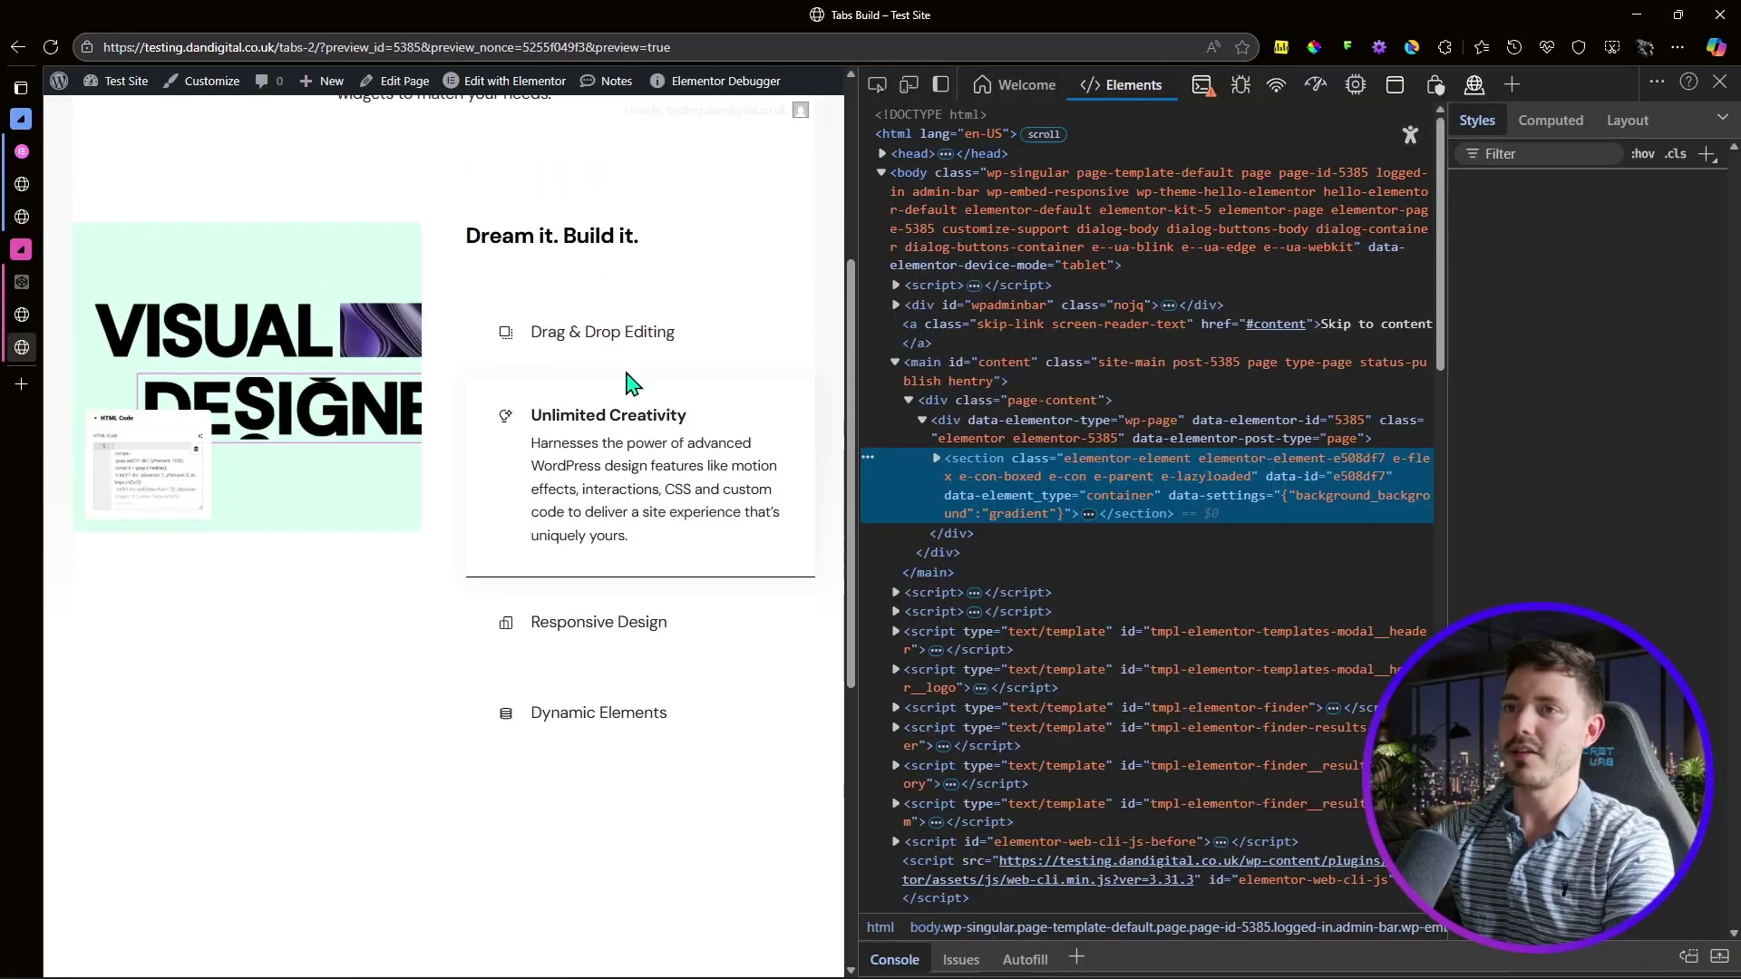
drag(847, 259, 918, 268)
scroll(660, 678, down, 1)
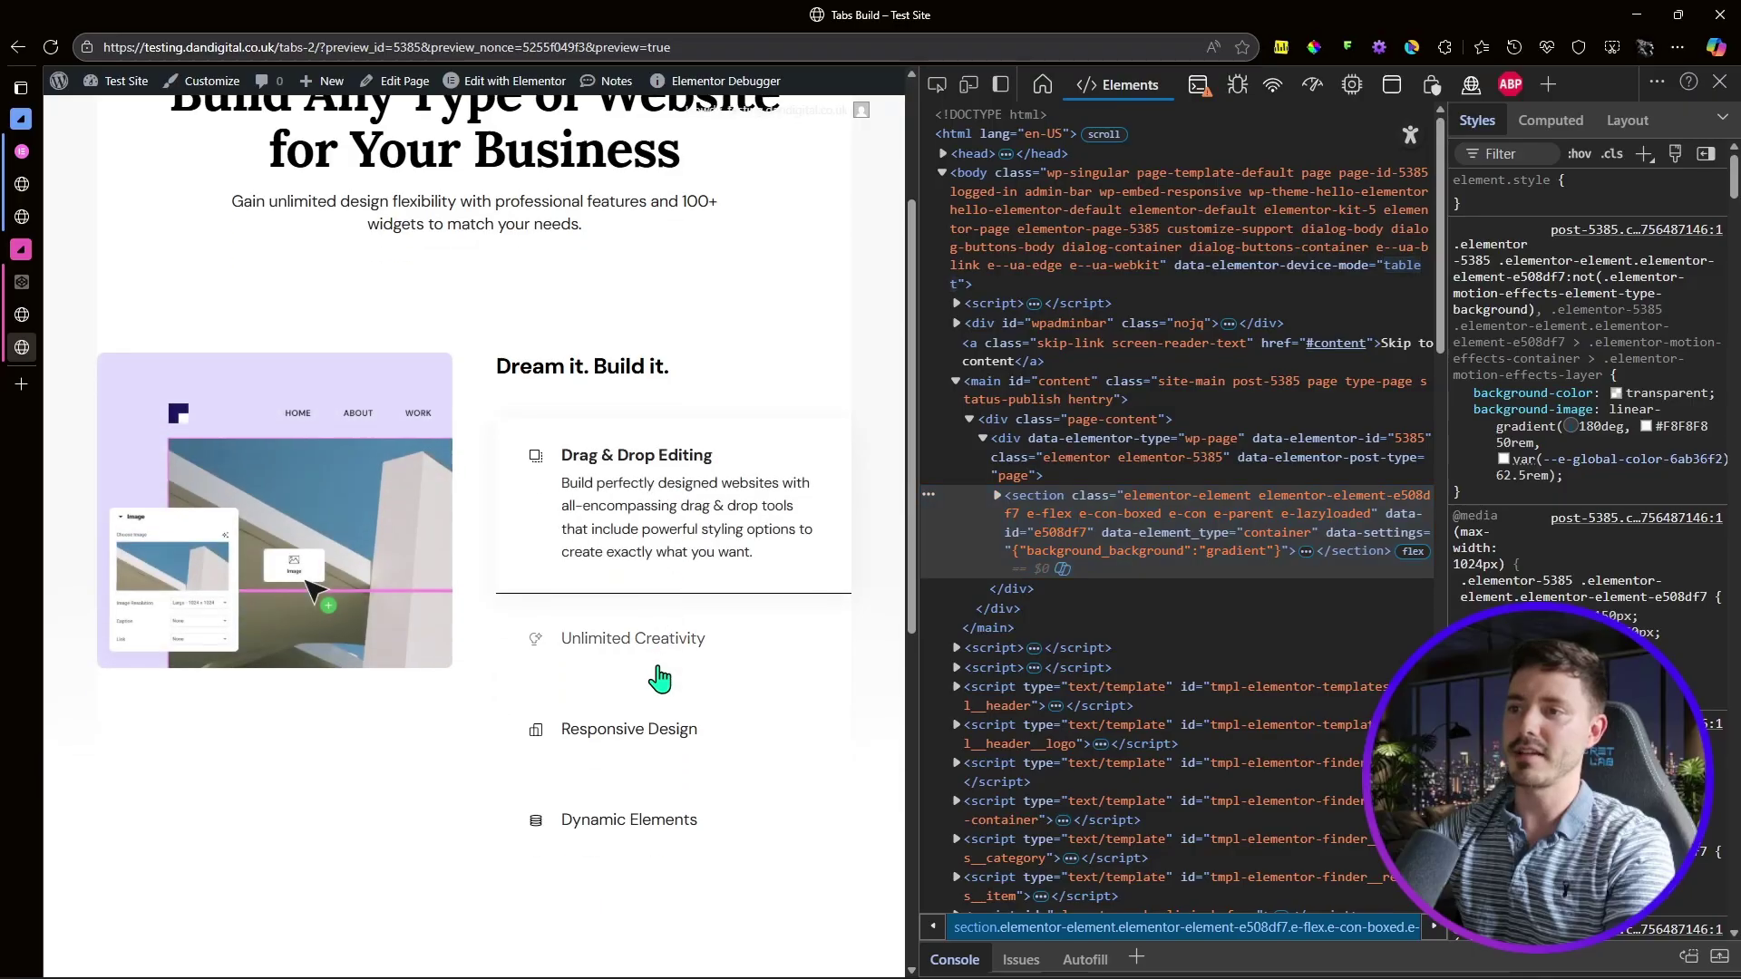
click(657, 666)
scroll(634, 689, down, 1)
click(633, 634)
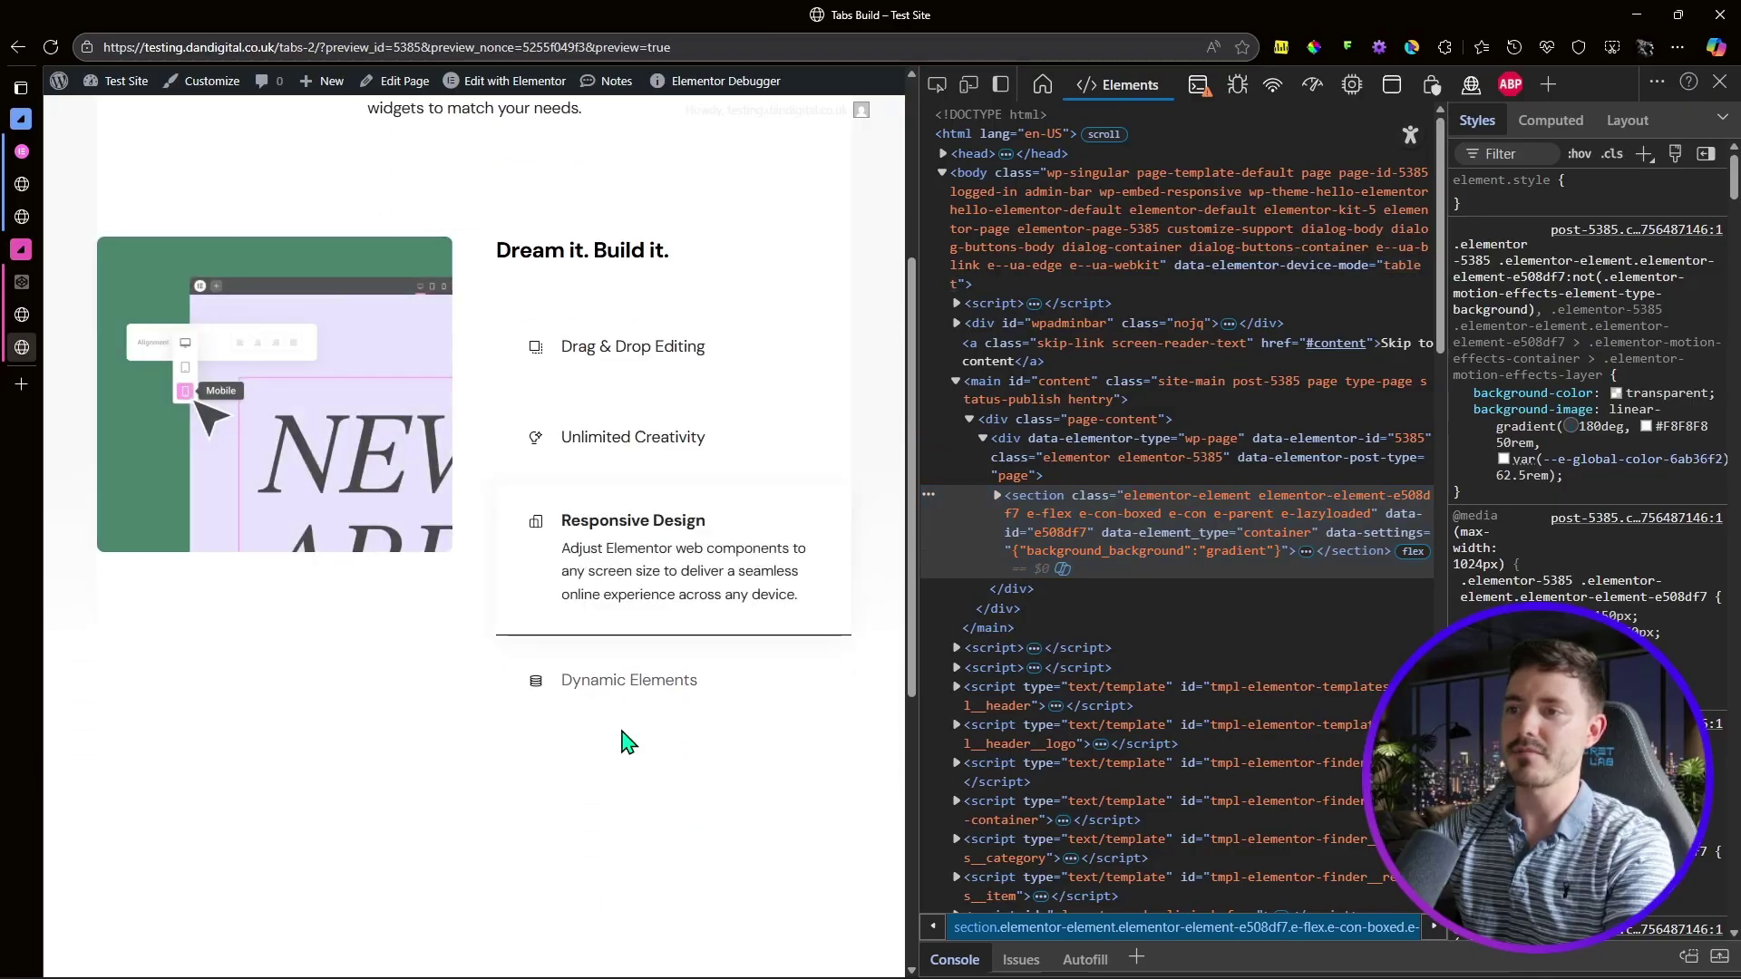
click(647, 363)
click(672, 544)
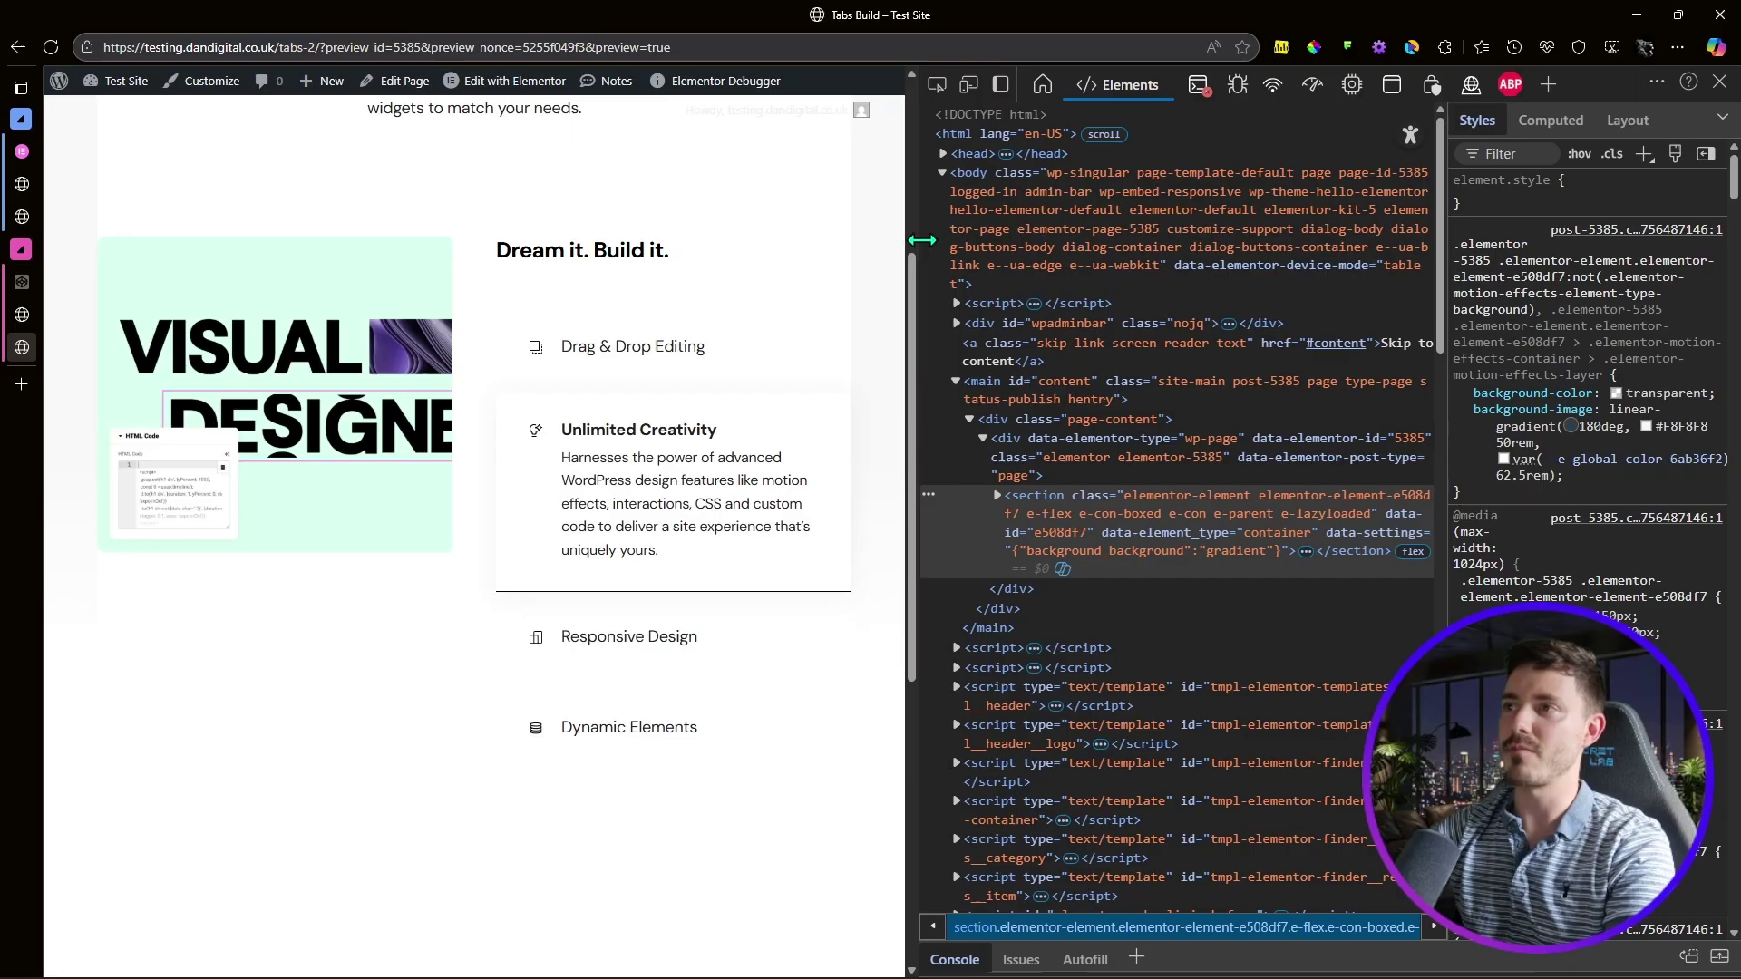
Step: Narrow the preview to mobile width and review the stacked images, titles and descriptions
drag(915, 254, 262, 423)
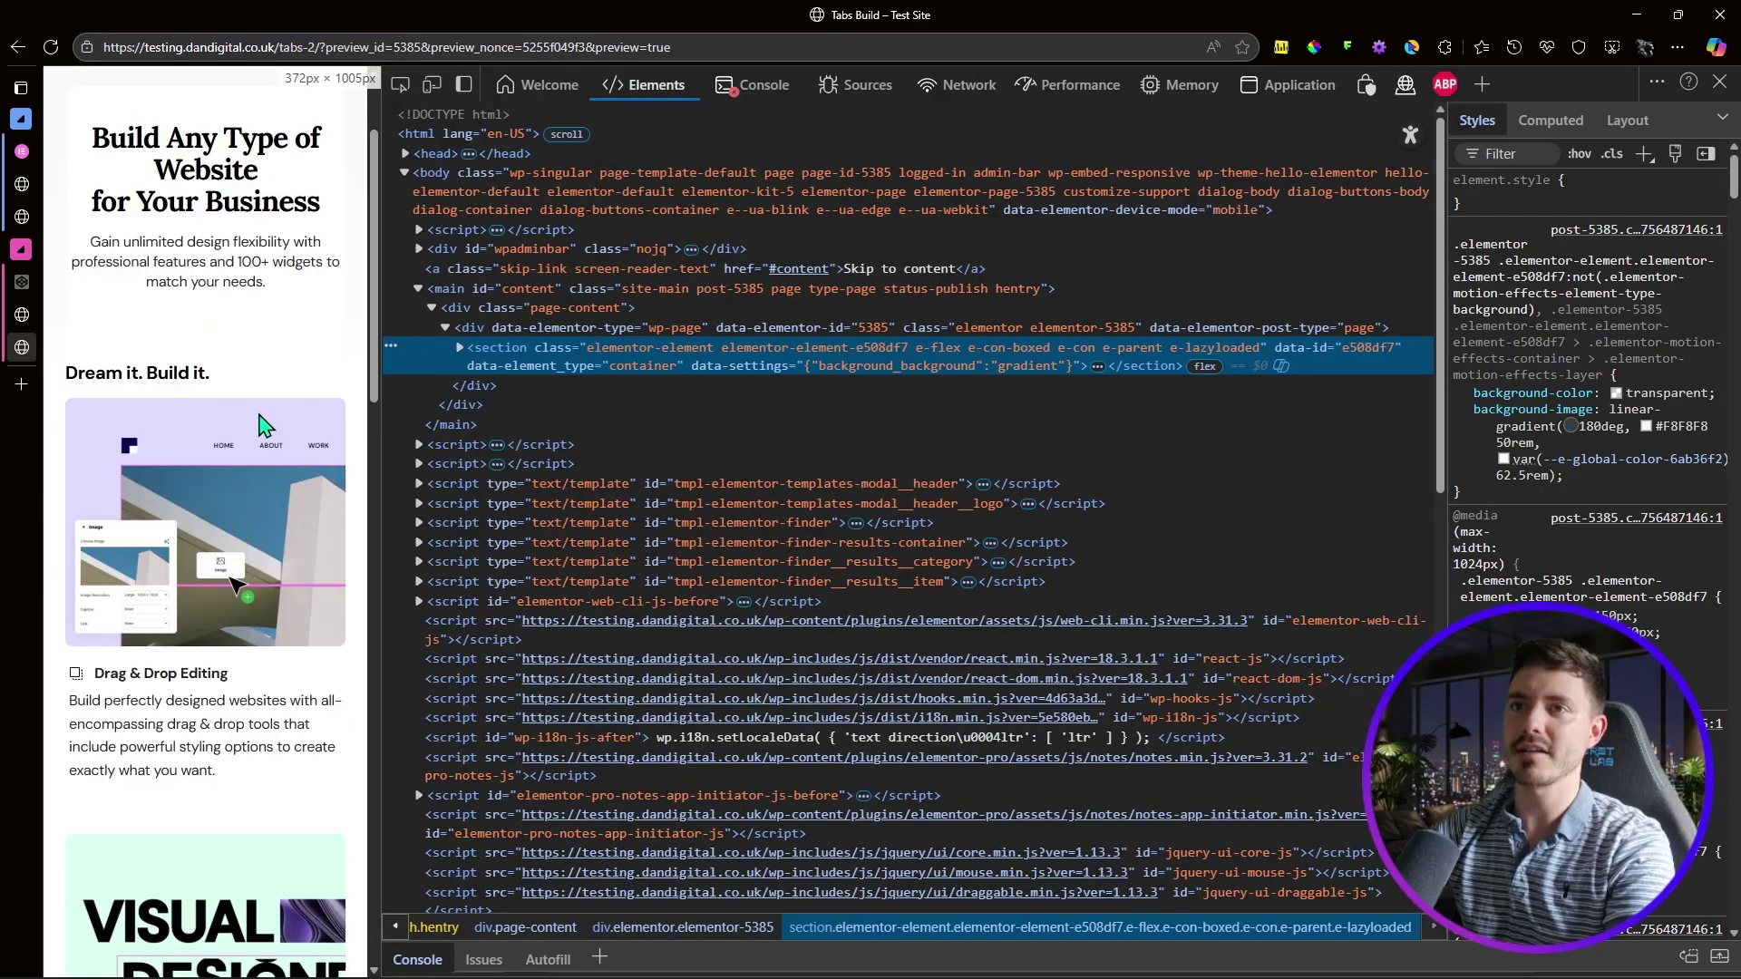
scroll(262, 423, down, 2)
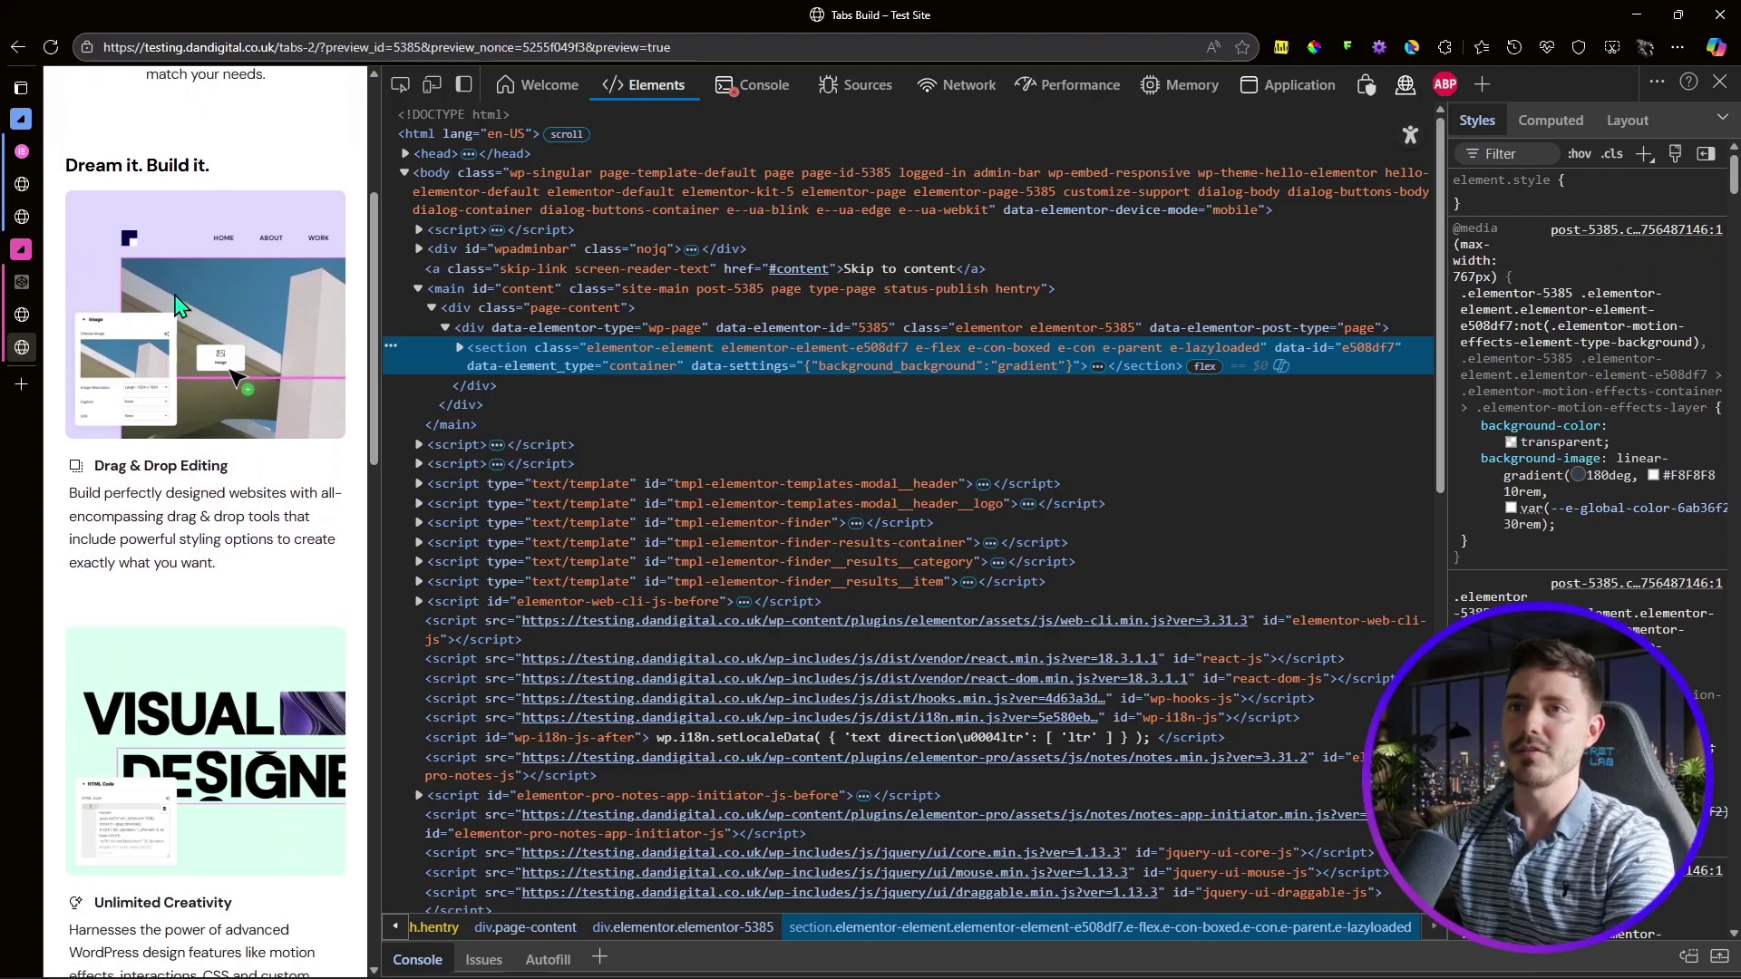
scroll(178, 304, up, 1)
scroll(173, 354, down, 2)
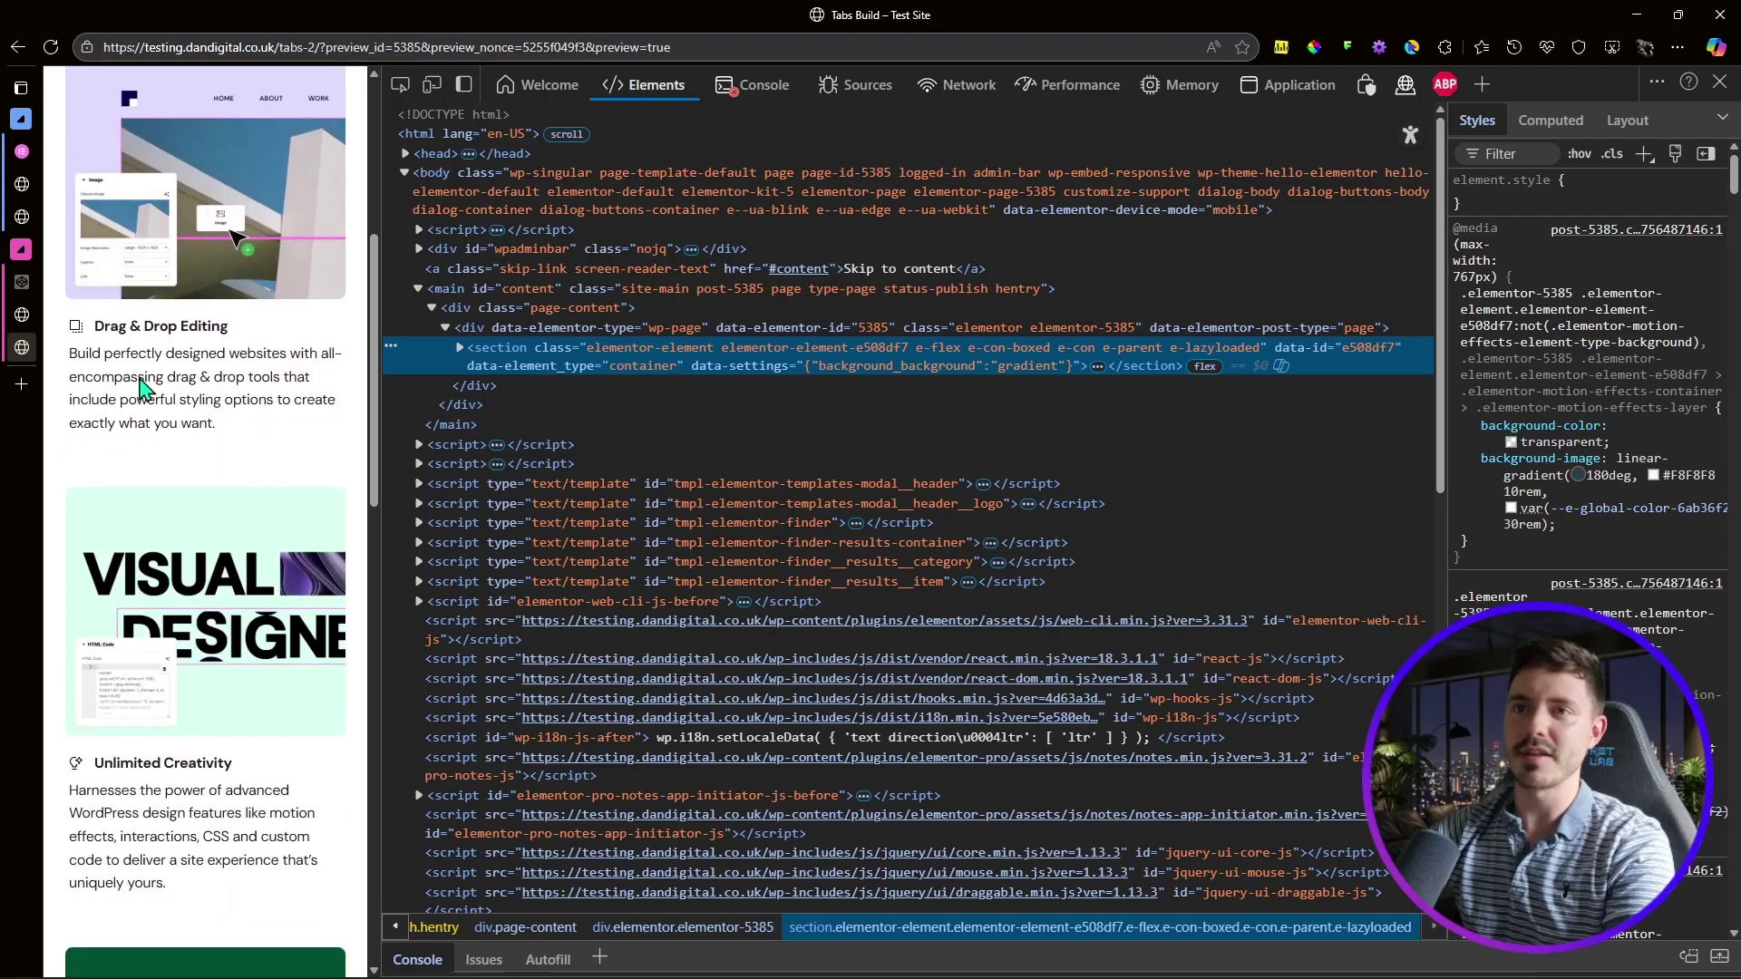
scroll(182, 395, down, 3)
scroll(109, 272, up, 1)
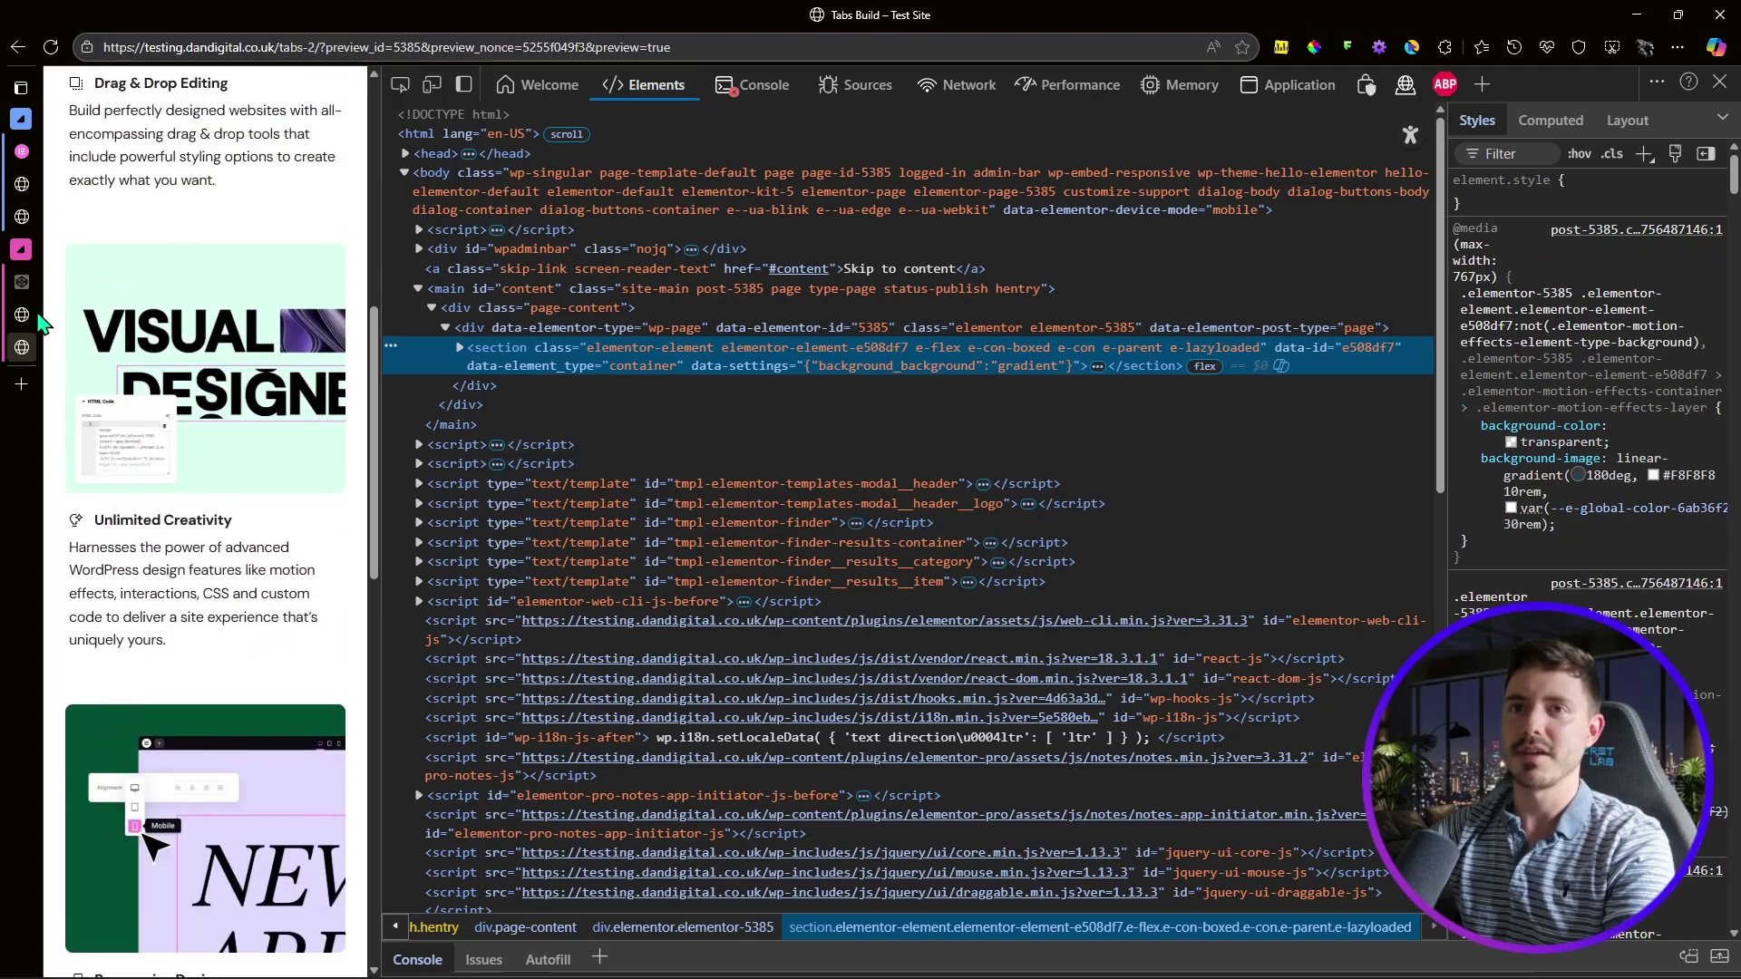
Step: Show the original elementor.com homepage at mobile width and examine its tabs section for comparison
click(22, 156)
right_click(1661, 367)
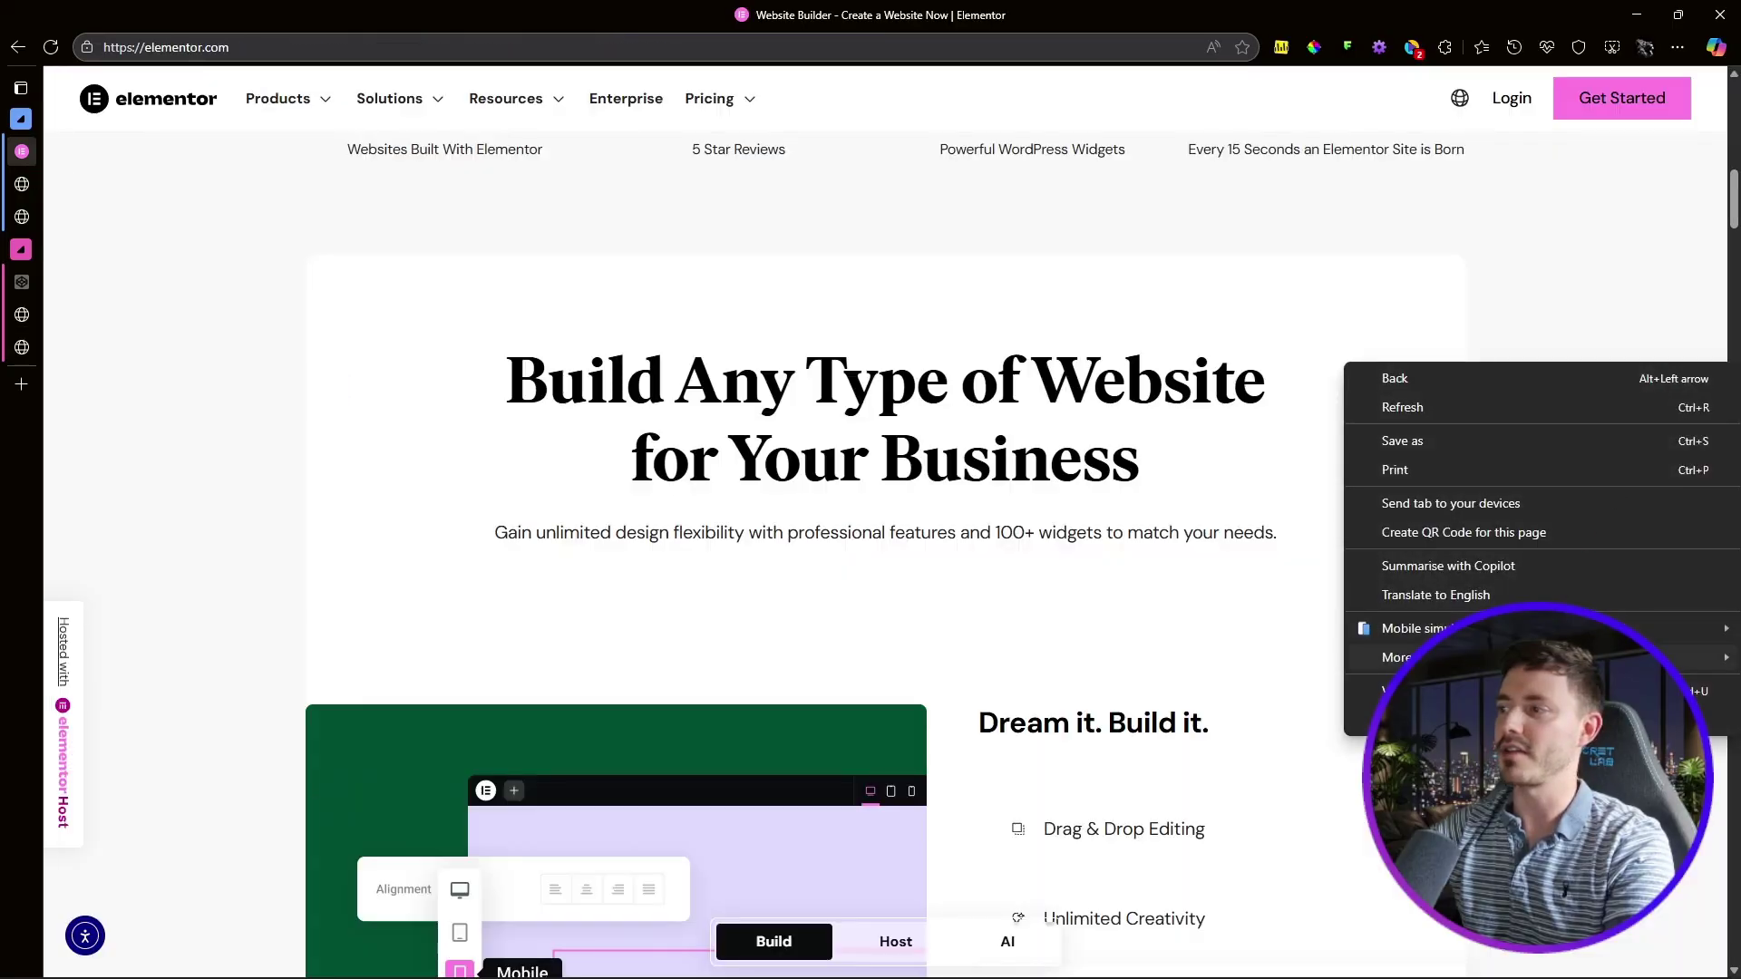
click(1401, 720)
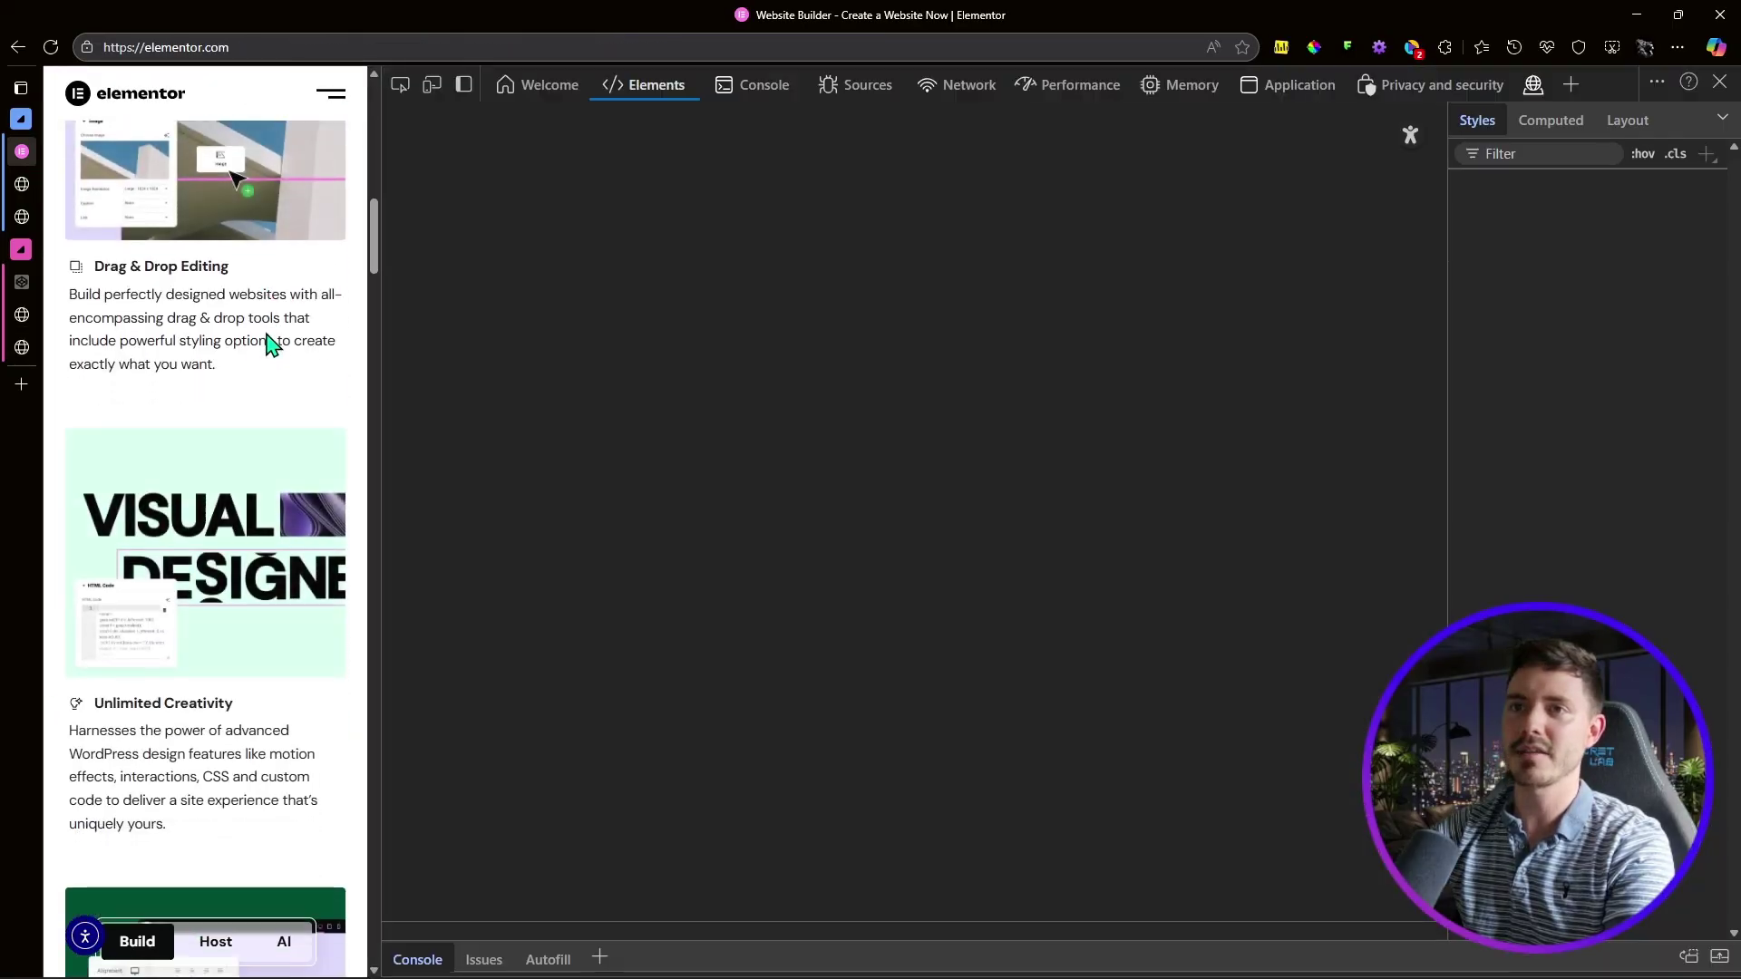
scroll(272, 383, down, 3)
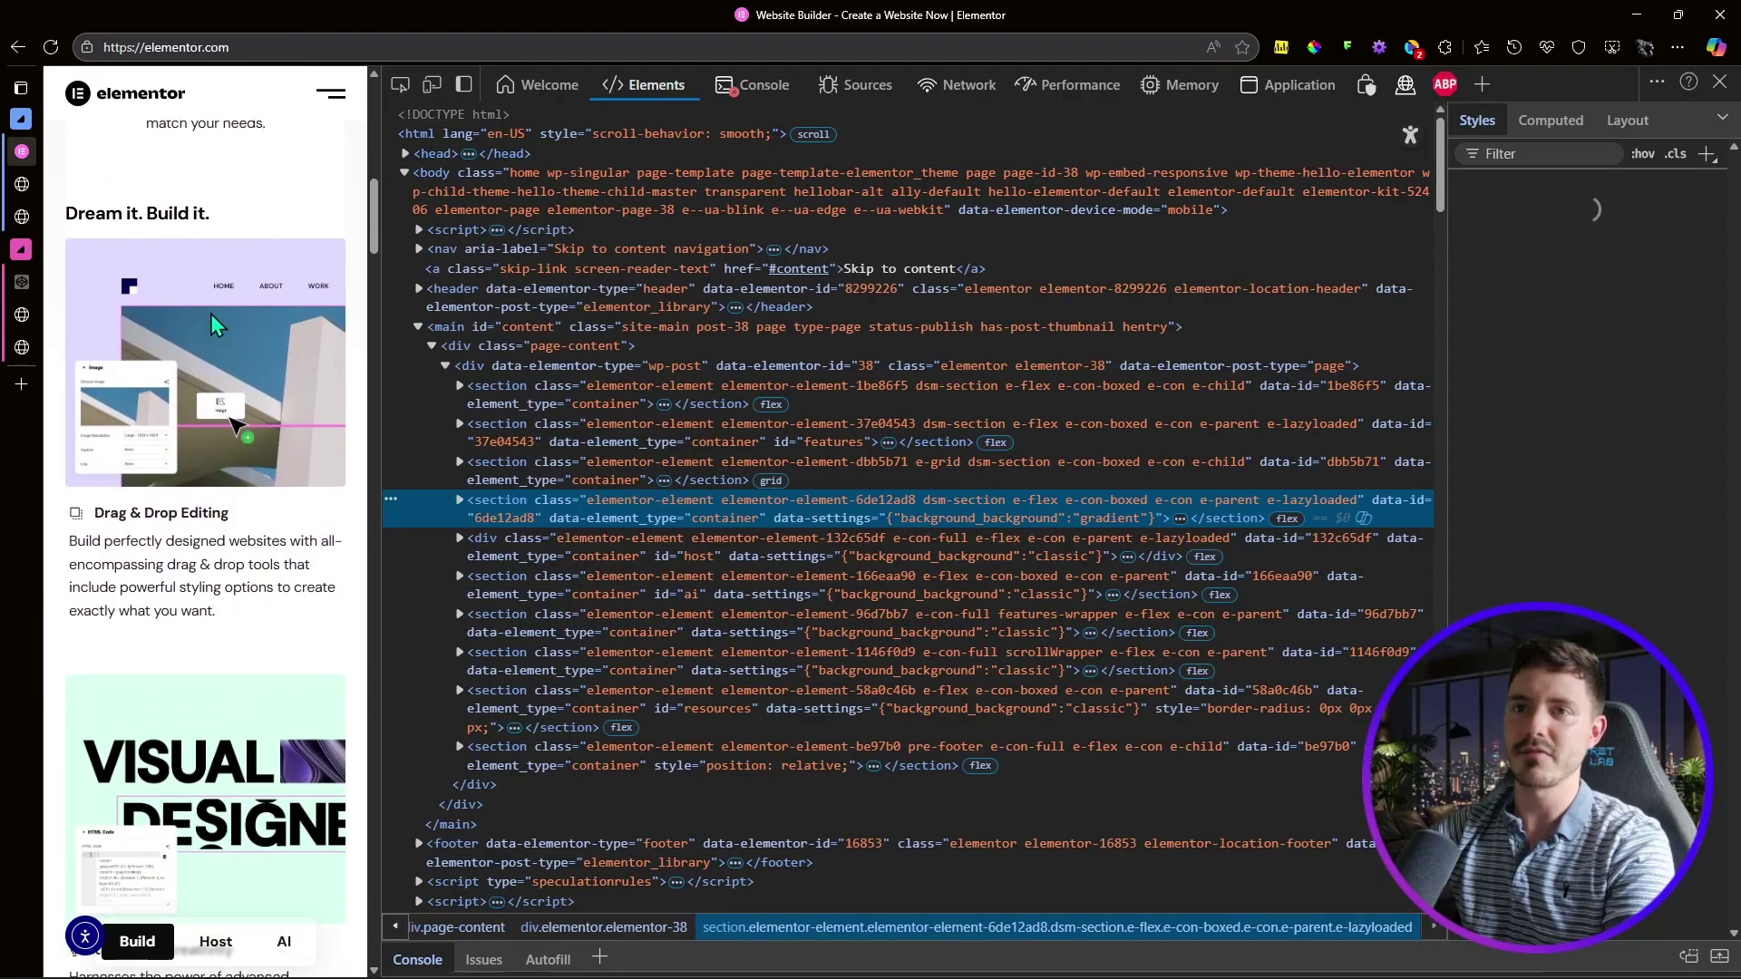
scroll(220, 508, down, 1)
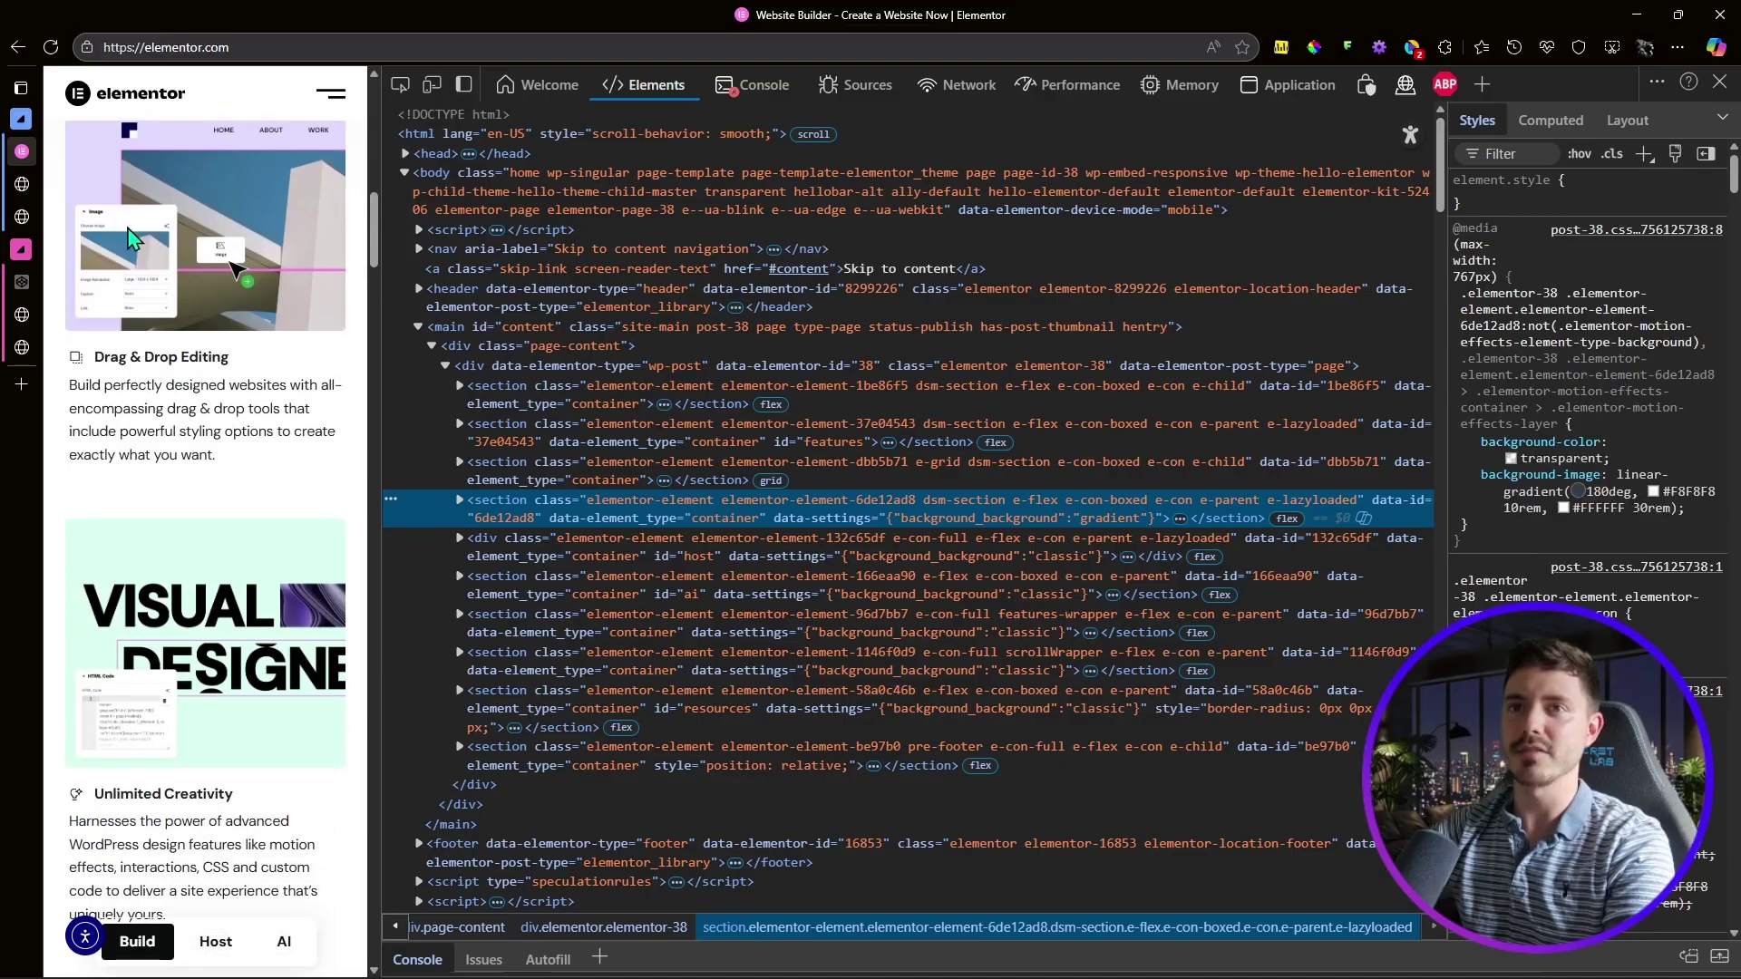
Step: Return to the Tabs Build preview to compare its mobile layout, and view the section at desktop width with the developer tools closed
click(22, 315)
click(22, 347)
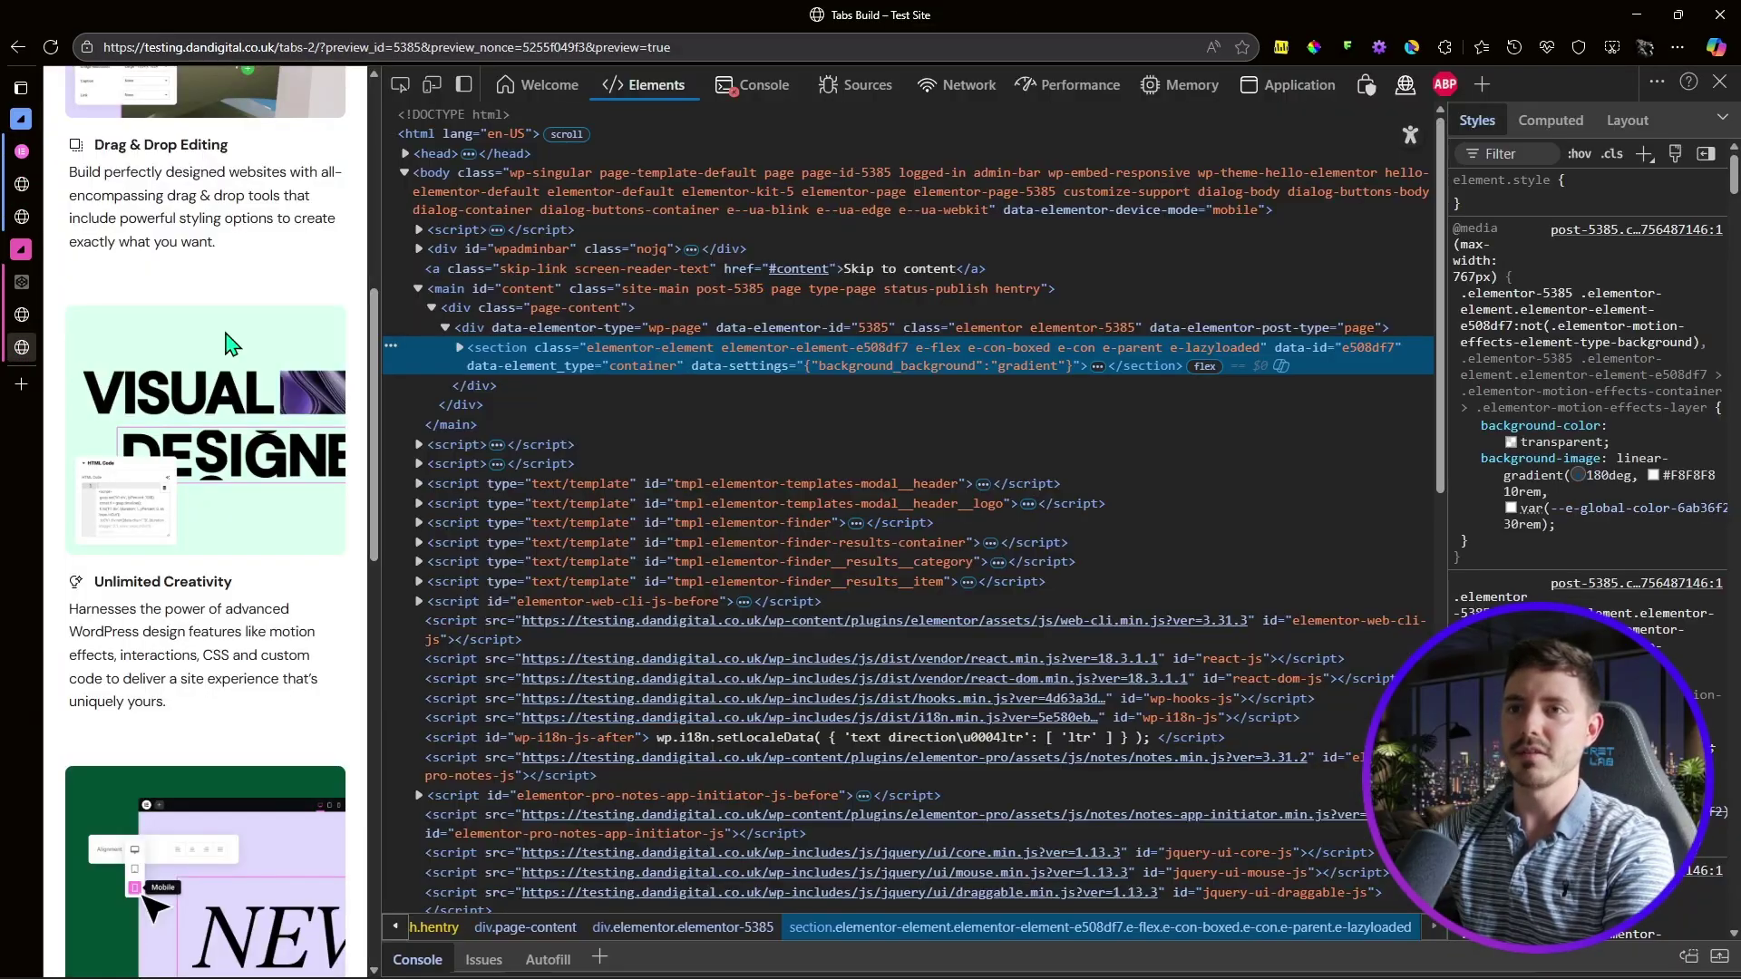
scroll(231, 354, down, 1)
scroll(231, 353, up, 6)
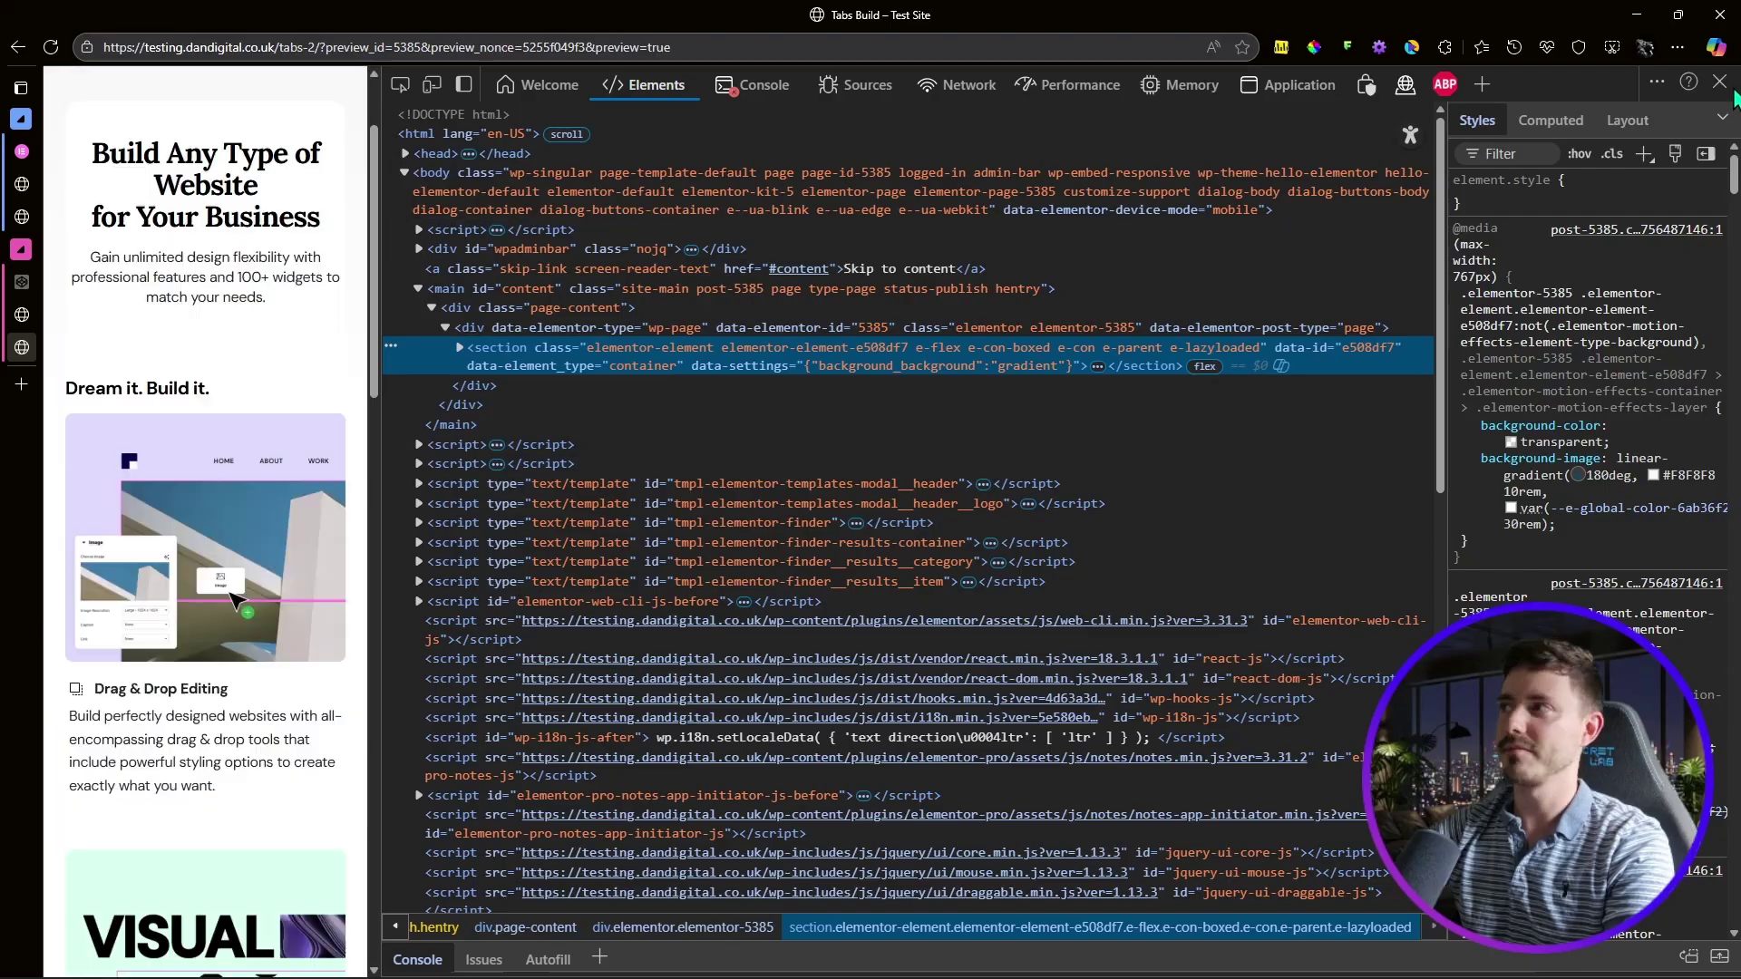
click(1720, 82)
scroll(1145, 426, down, 1)
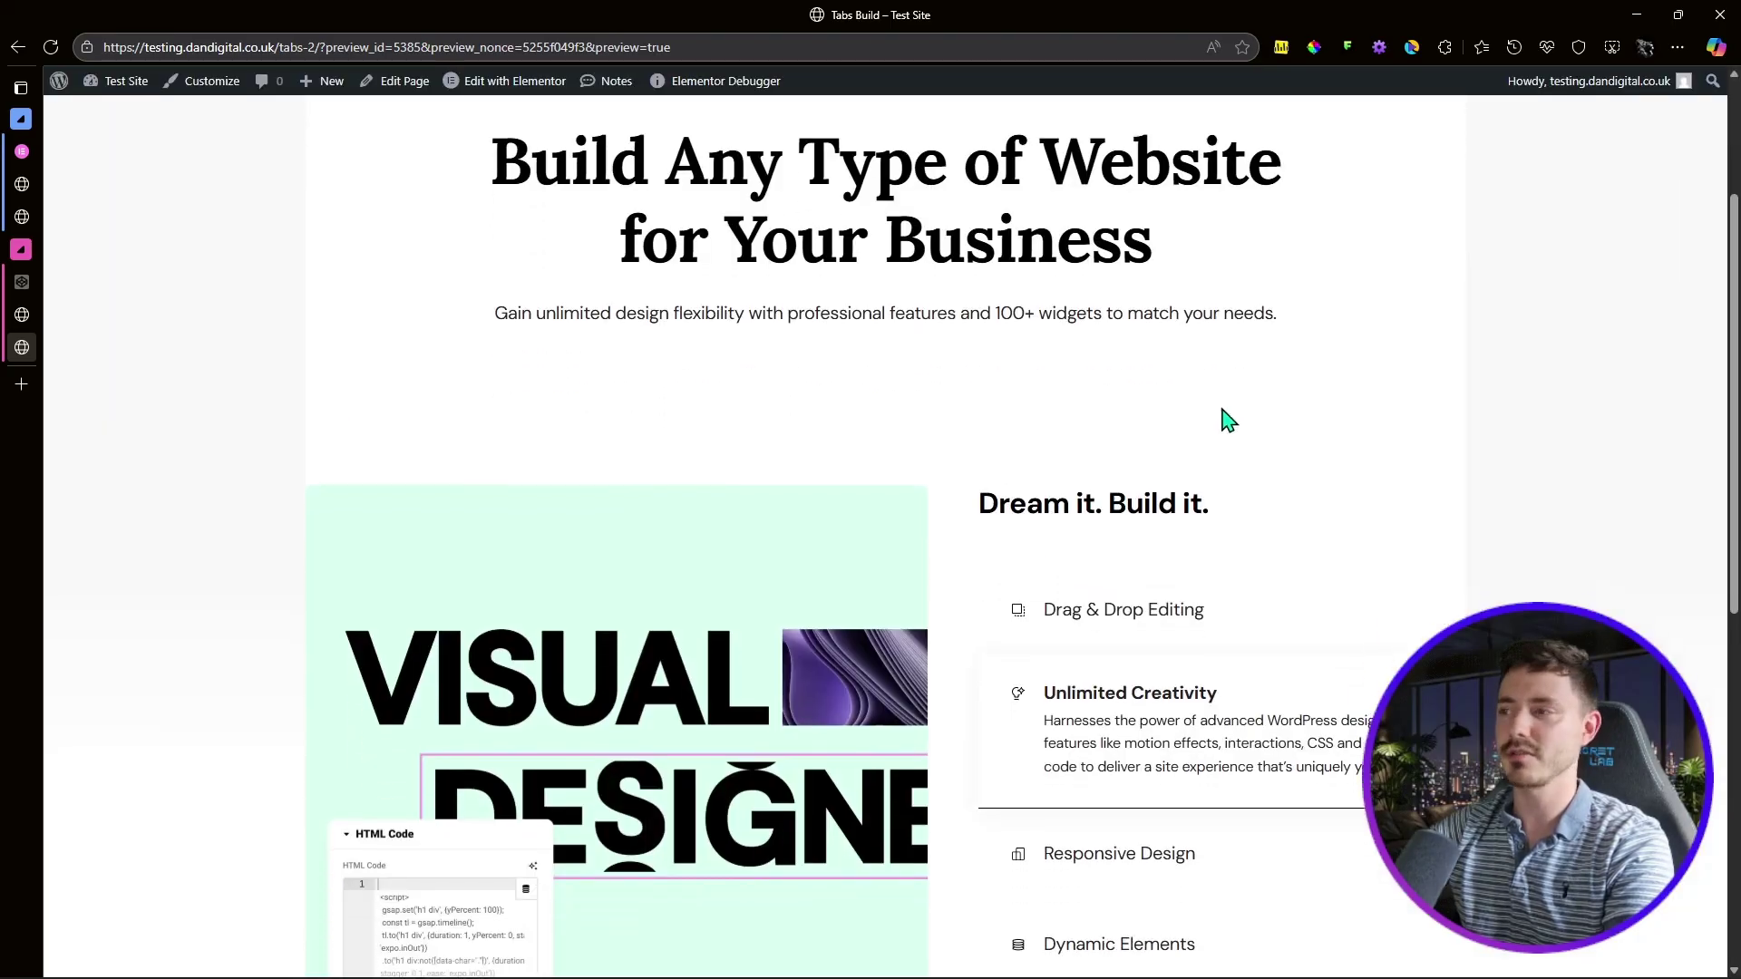
scroll(1252, 409, down, 2)
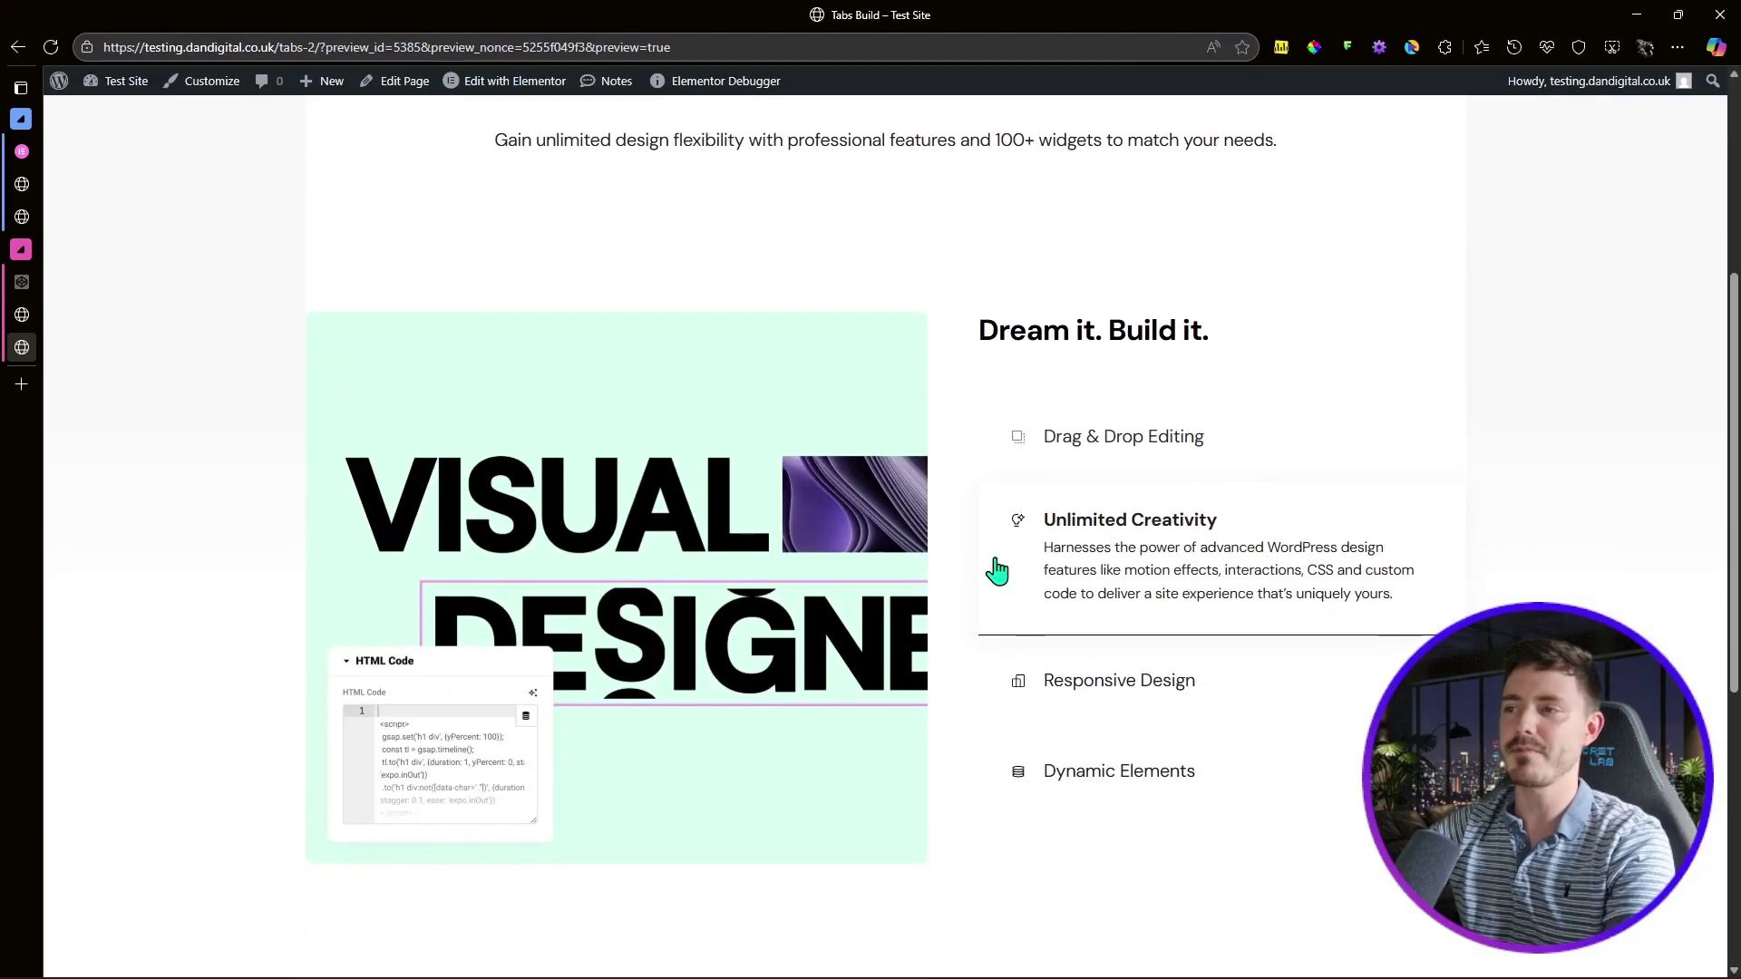
Step: Switch to the Homepage Tabs with Descriptions pen on CodePen and review the CSS rules for the tabs heading, titles and icons
click(22, 282)
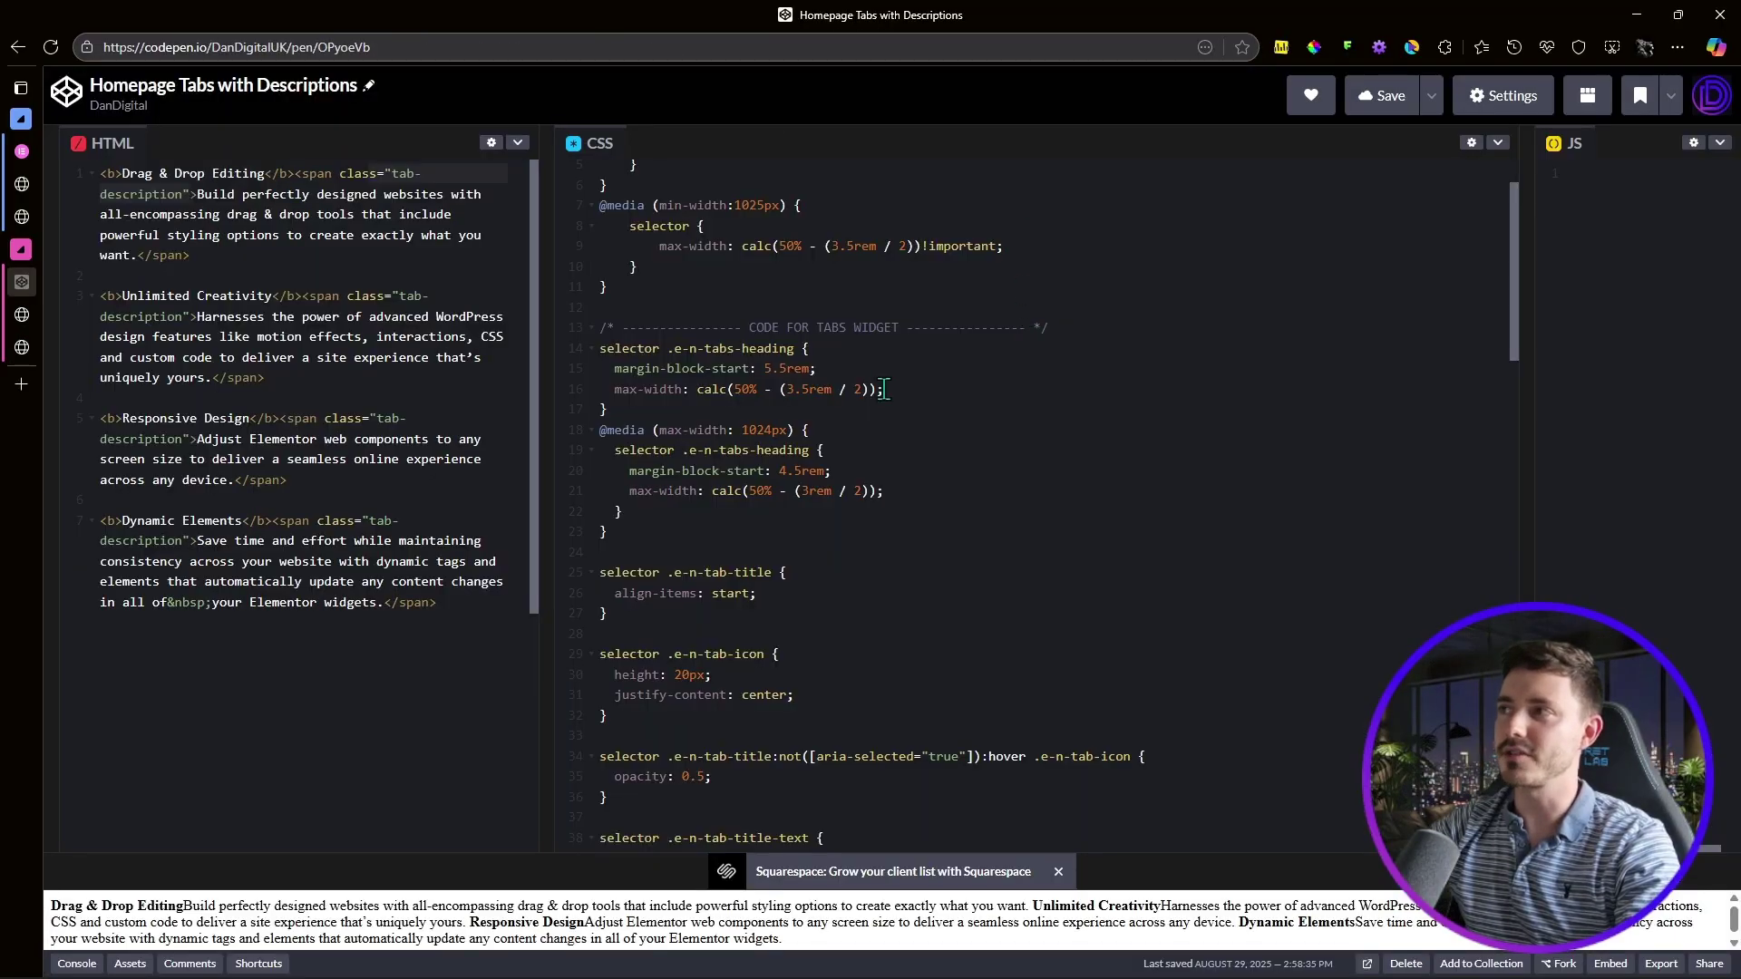
scroll(934, 408, down, 2)
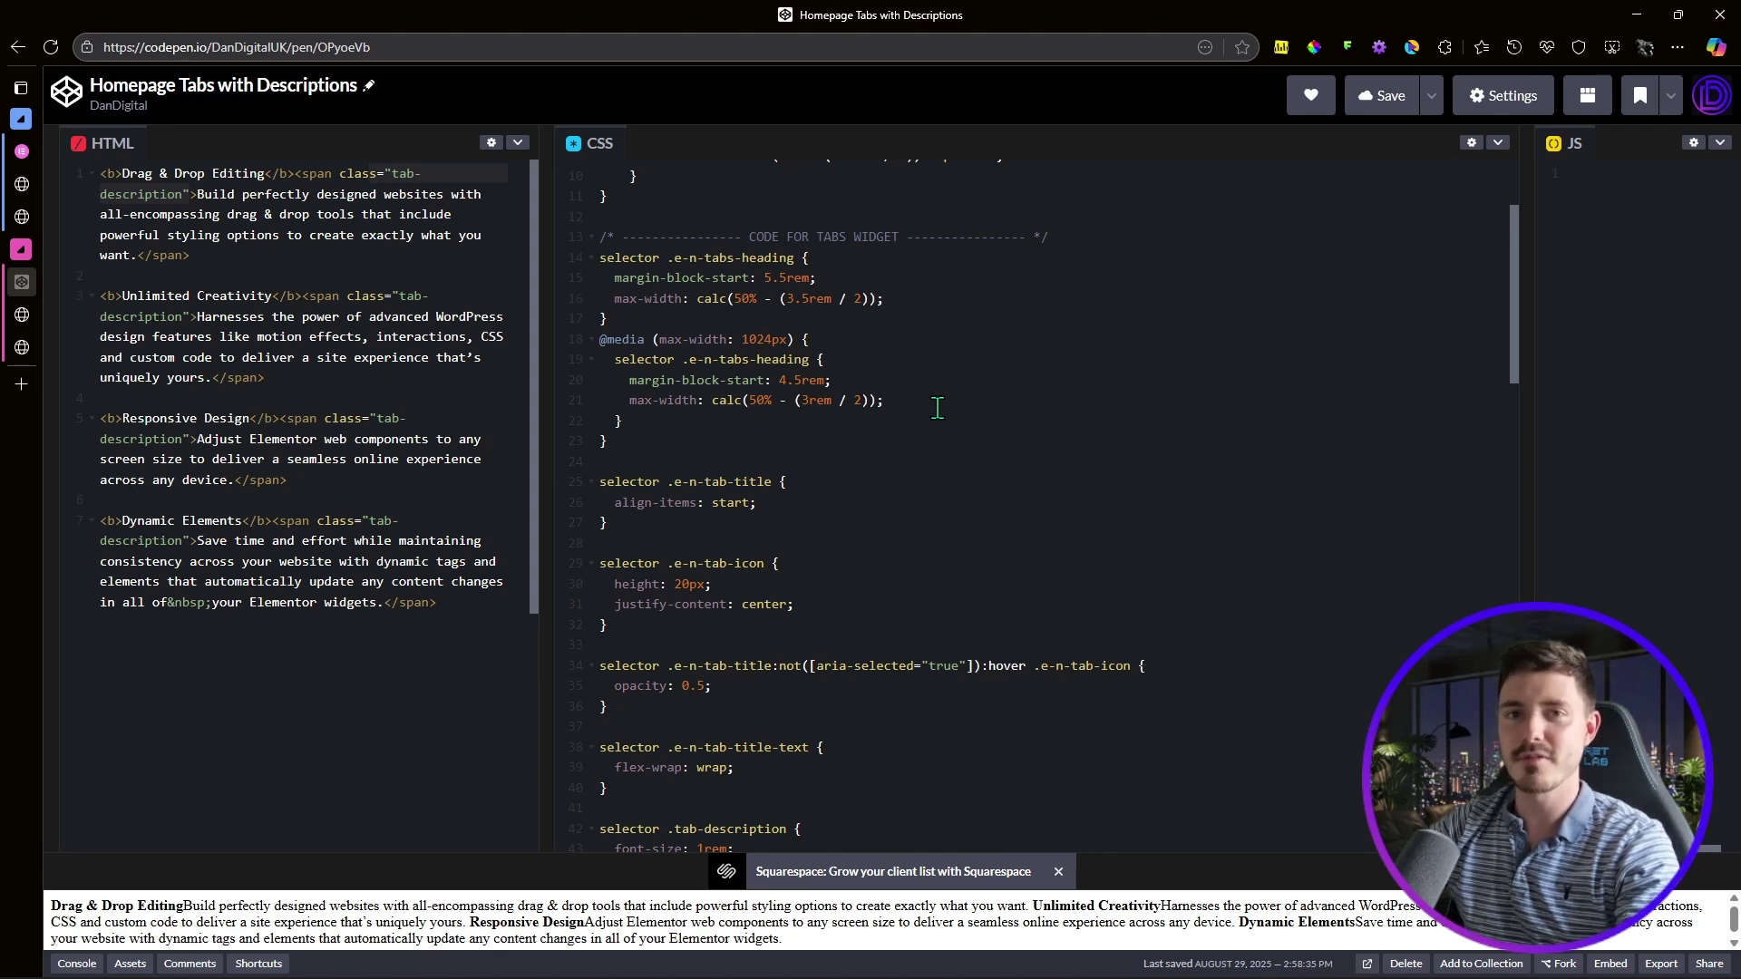
scroll(937, 408, down, 1)
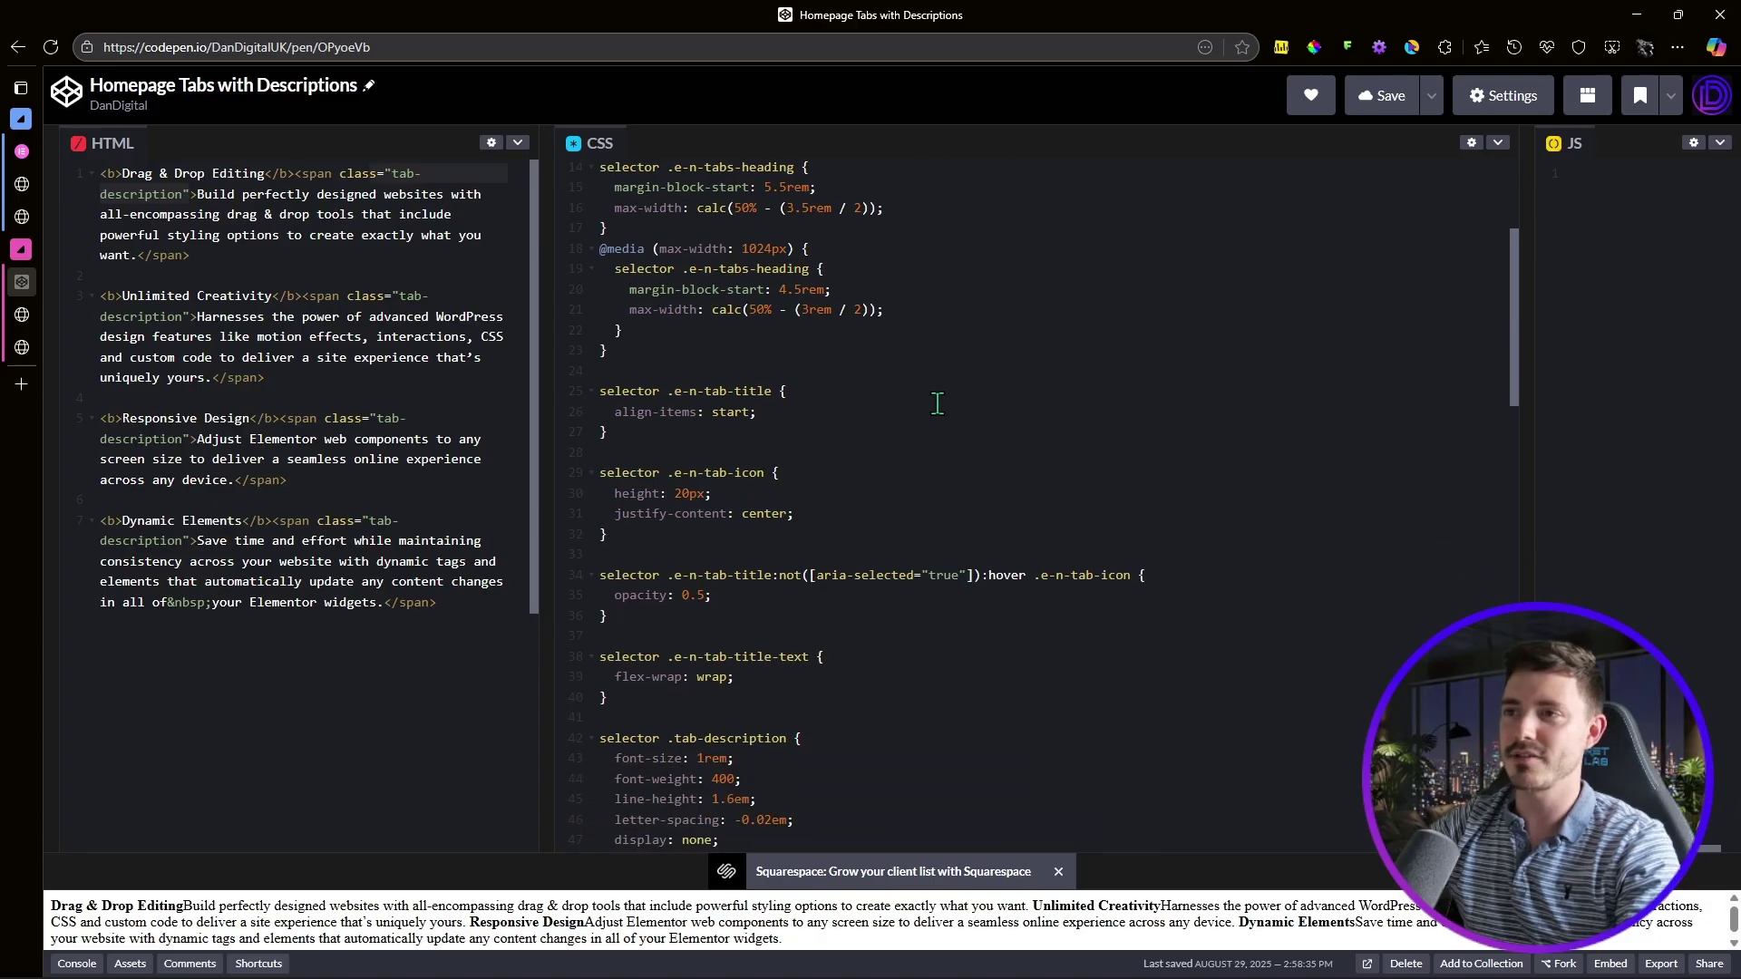
scroll(907, 417, down, 1)
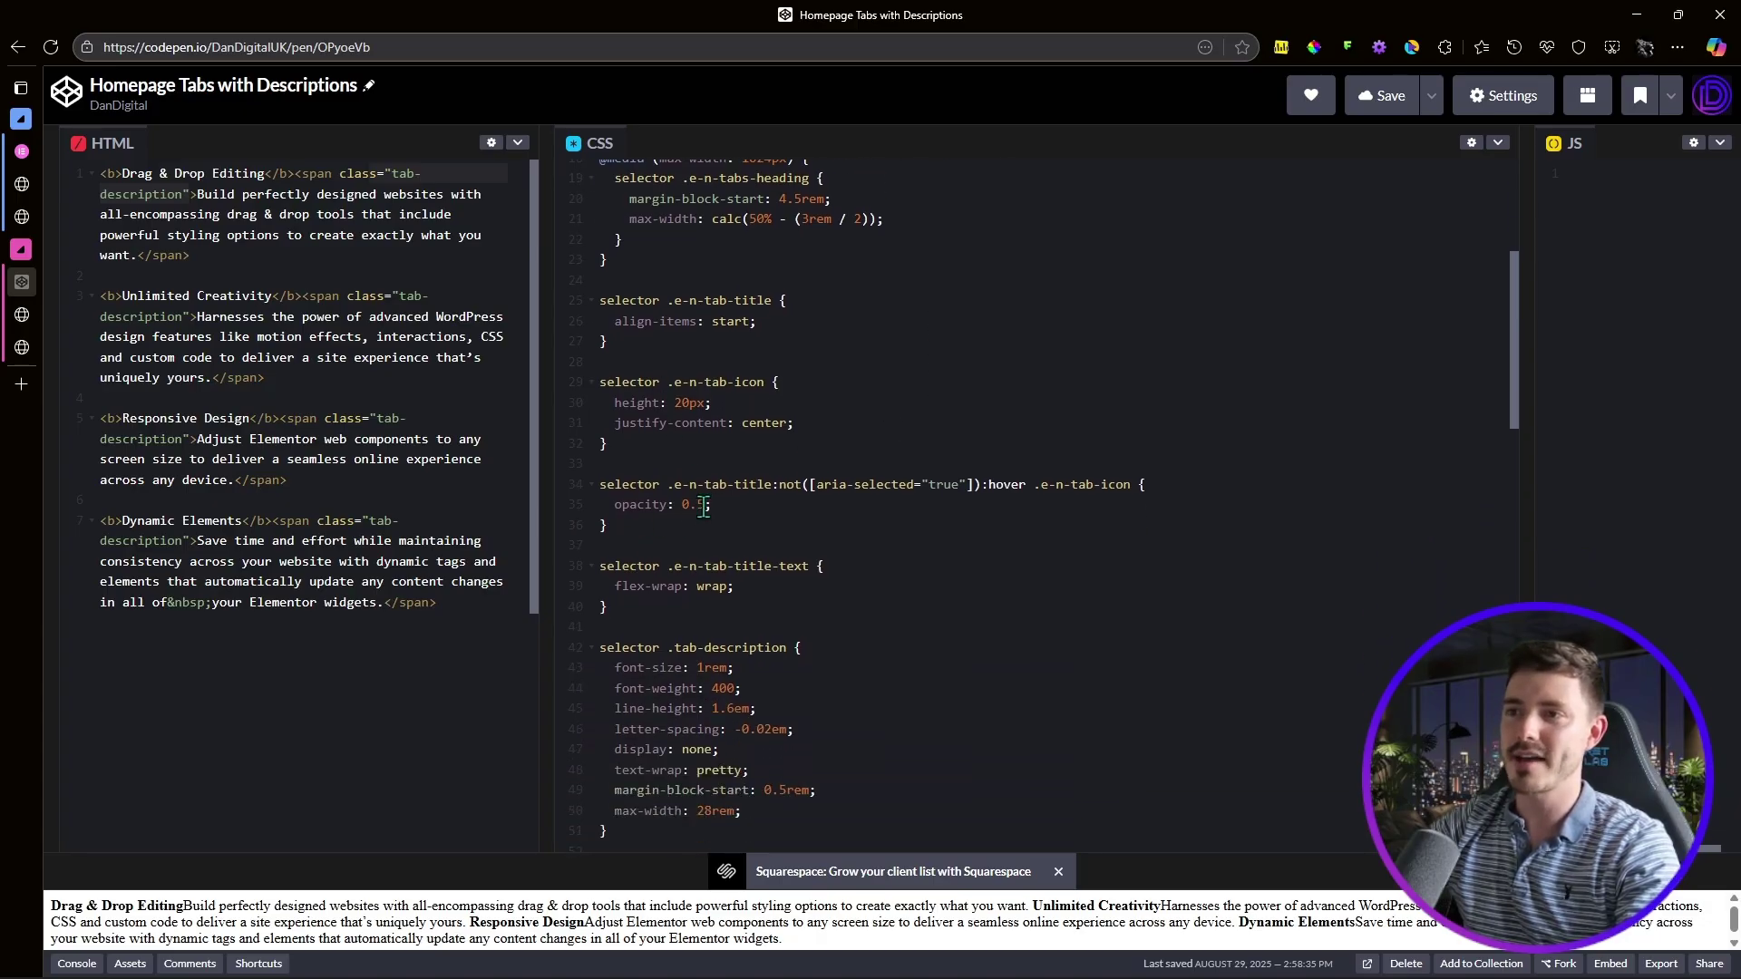
scroll(849, 386, down, 2)
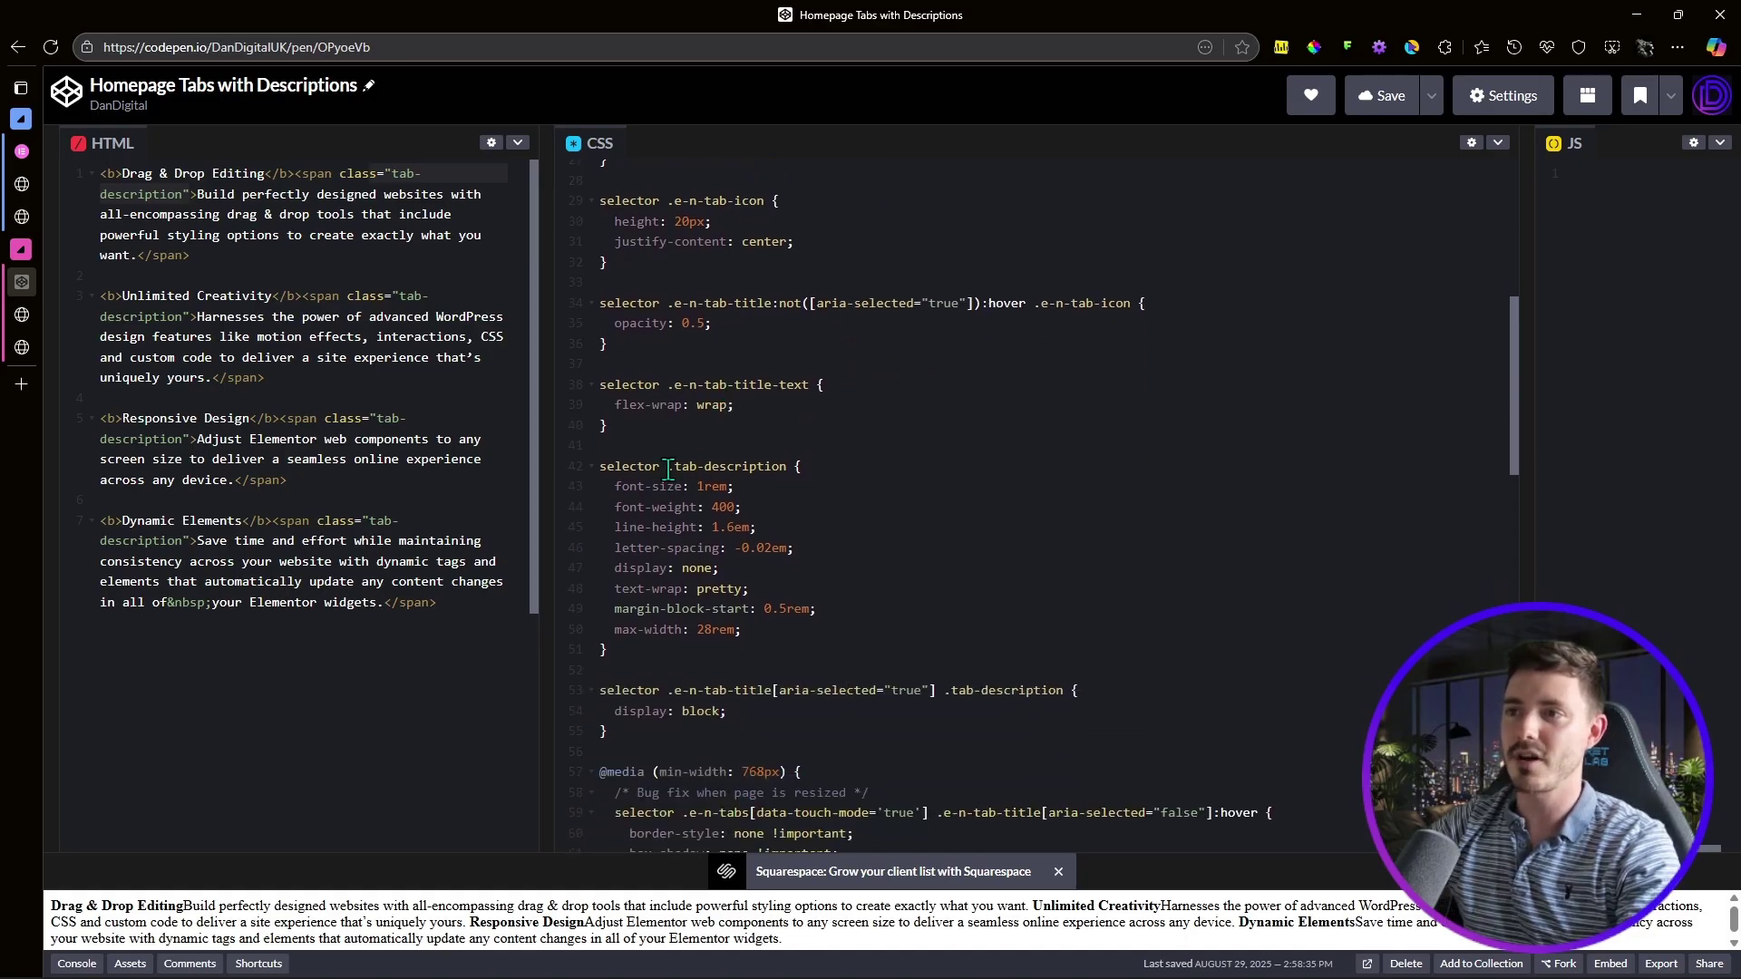
Step: Examine the .tab-description CSS rules, the matching span class in the HTML, and the rule that displays the selected tab's description
drag(668, 470, 784, 466)
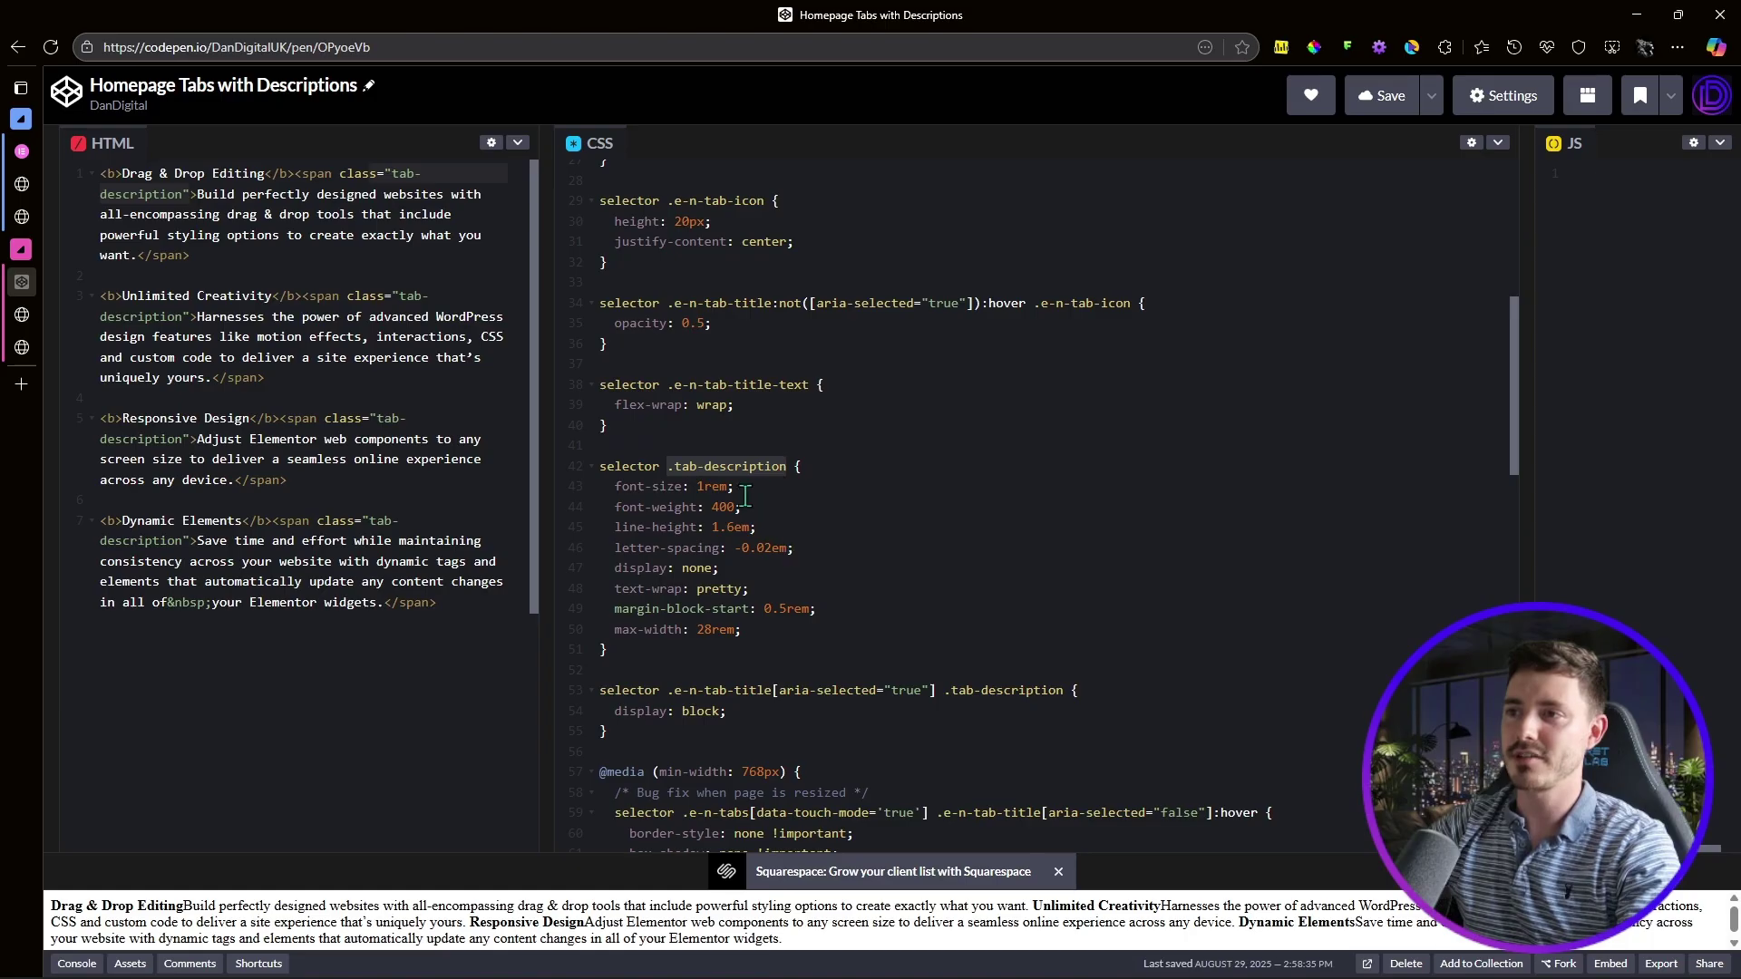
click(373, 187)
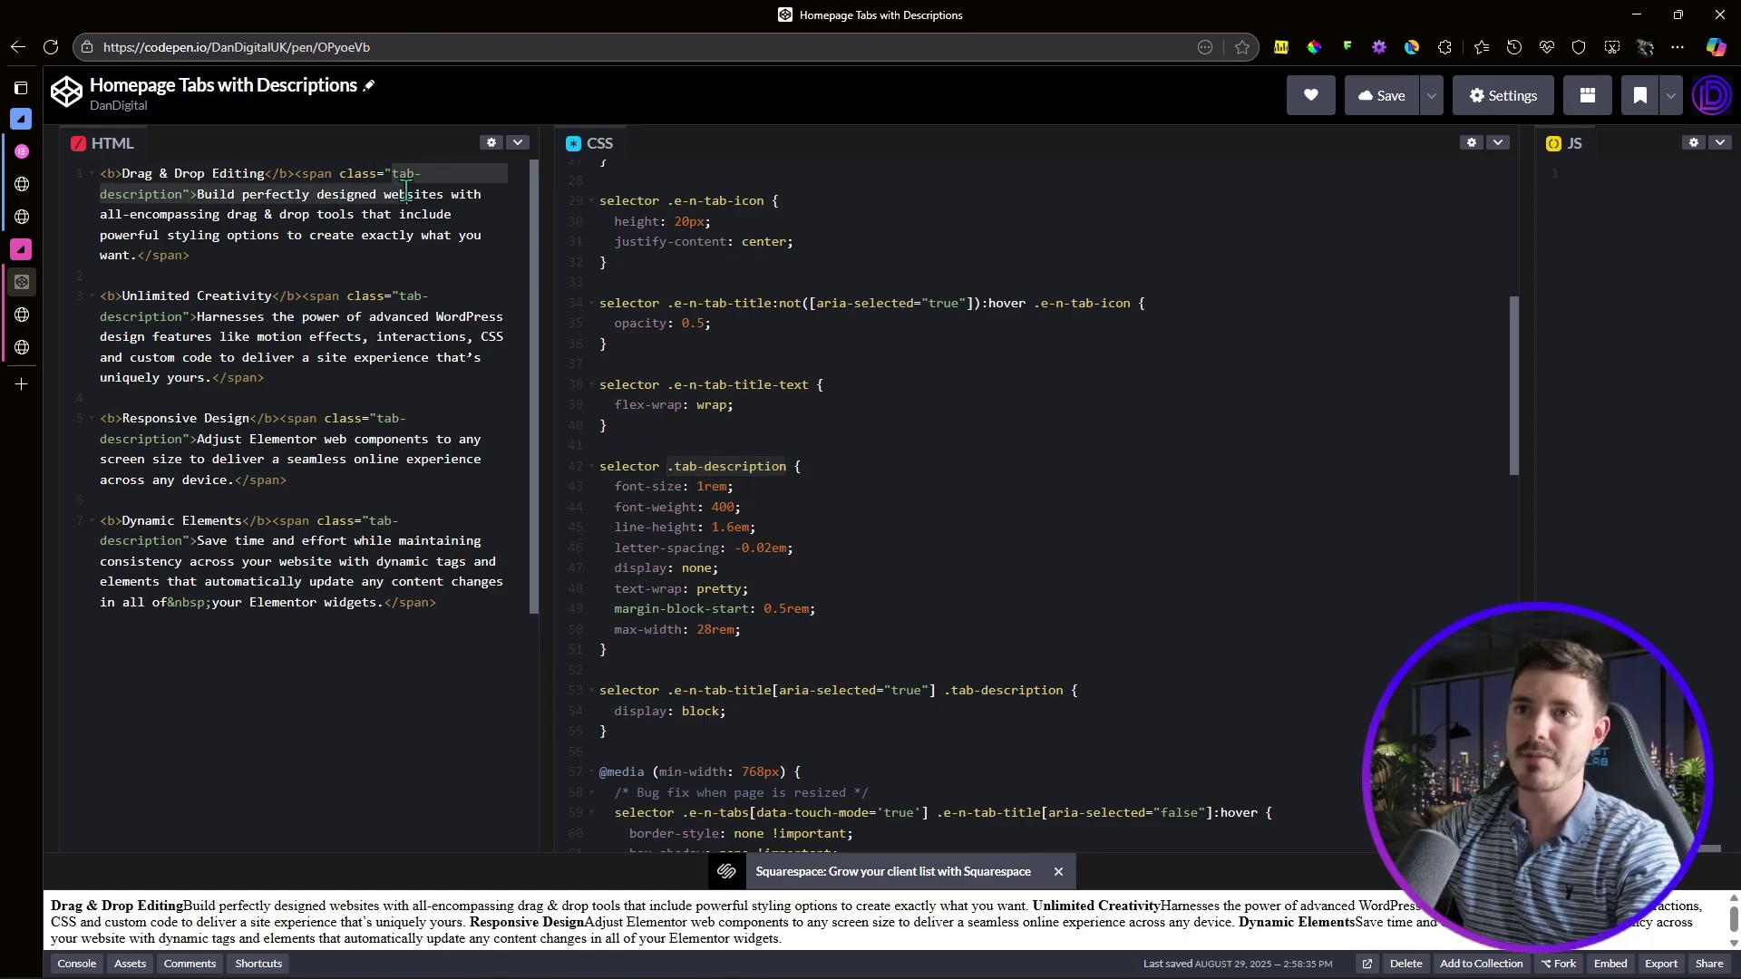
click(770, 625)
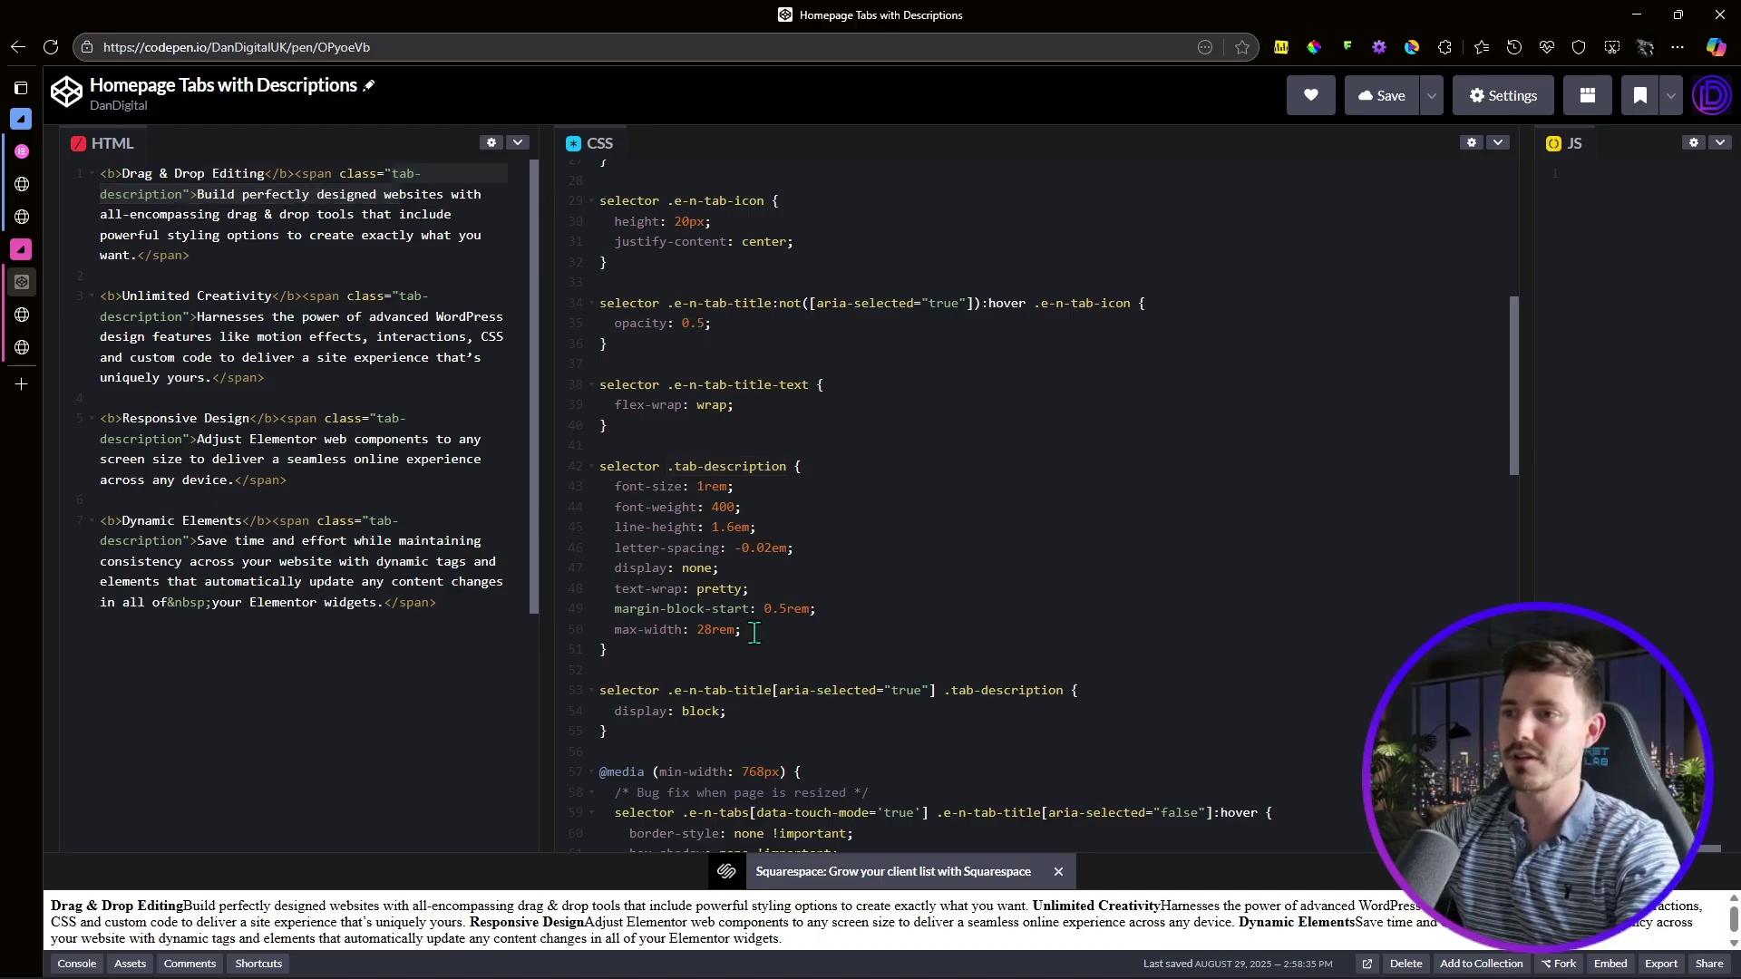
drag(754, 632, 695, 507)
scroll(956, 530, down, 2)
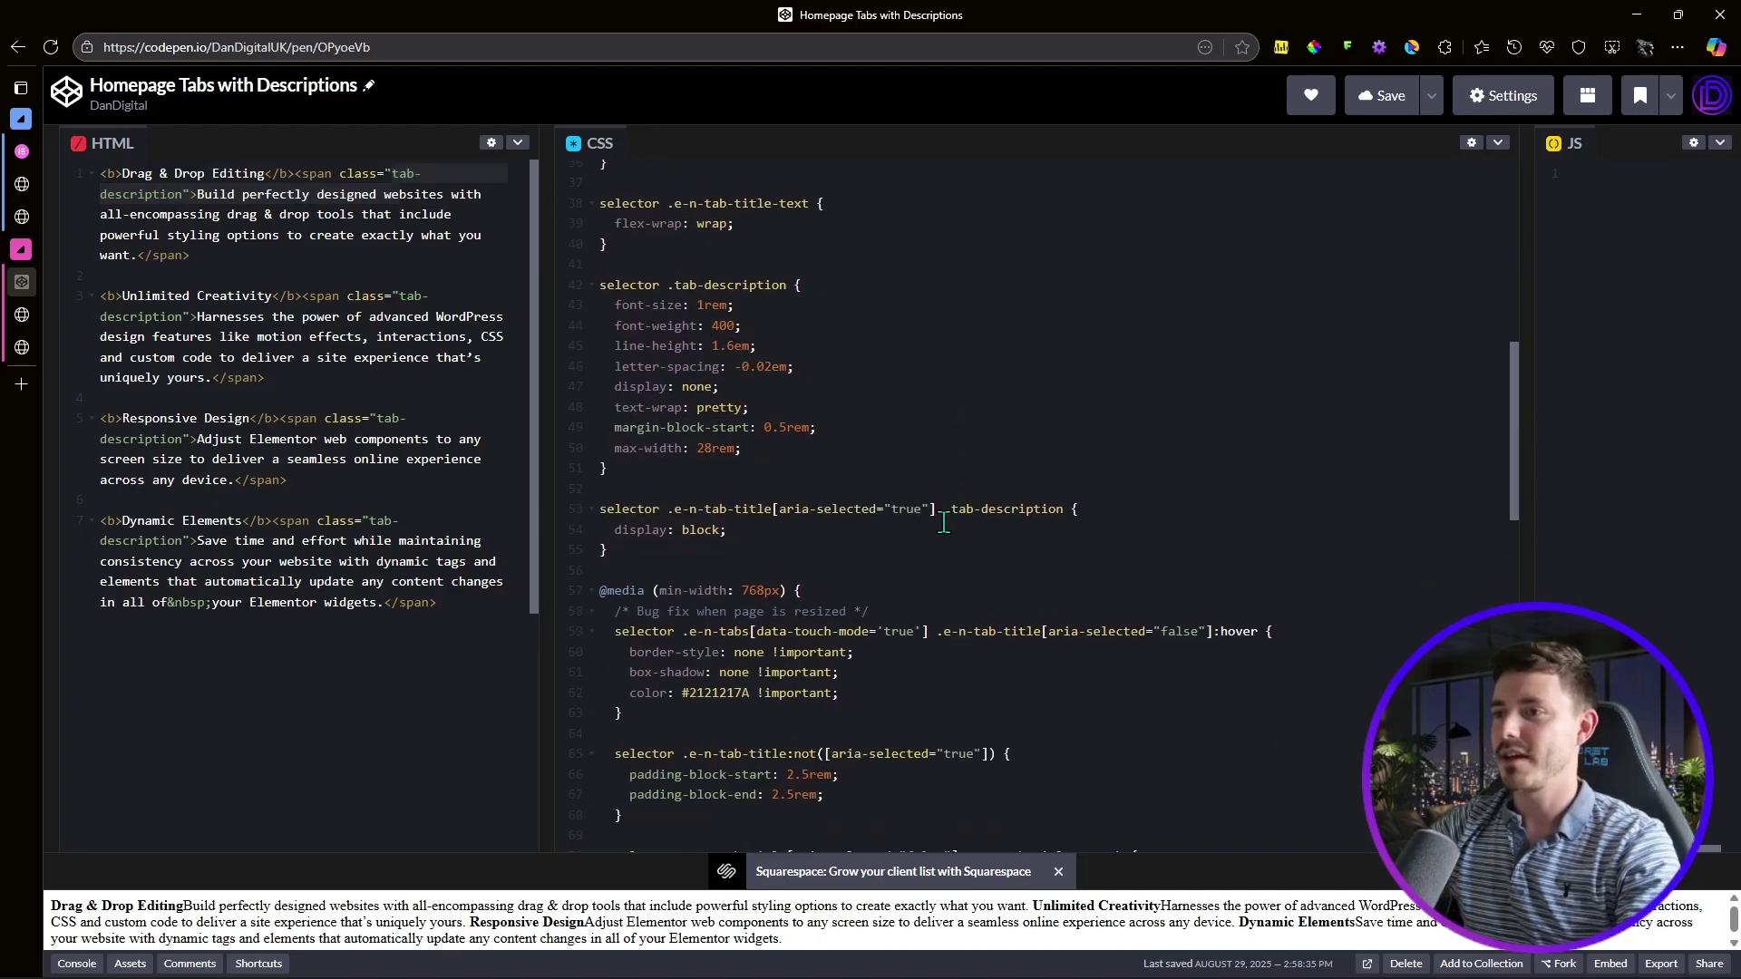
scroll(954, 428, down, 1)
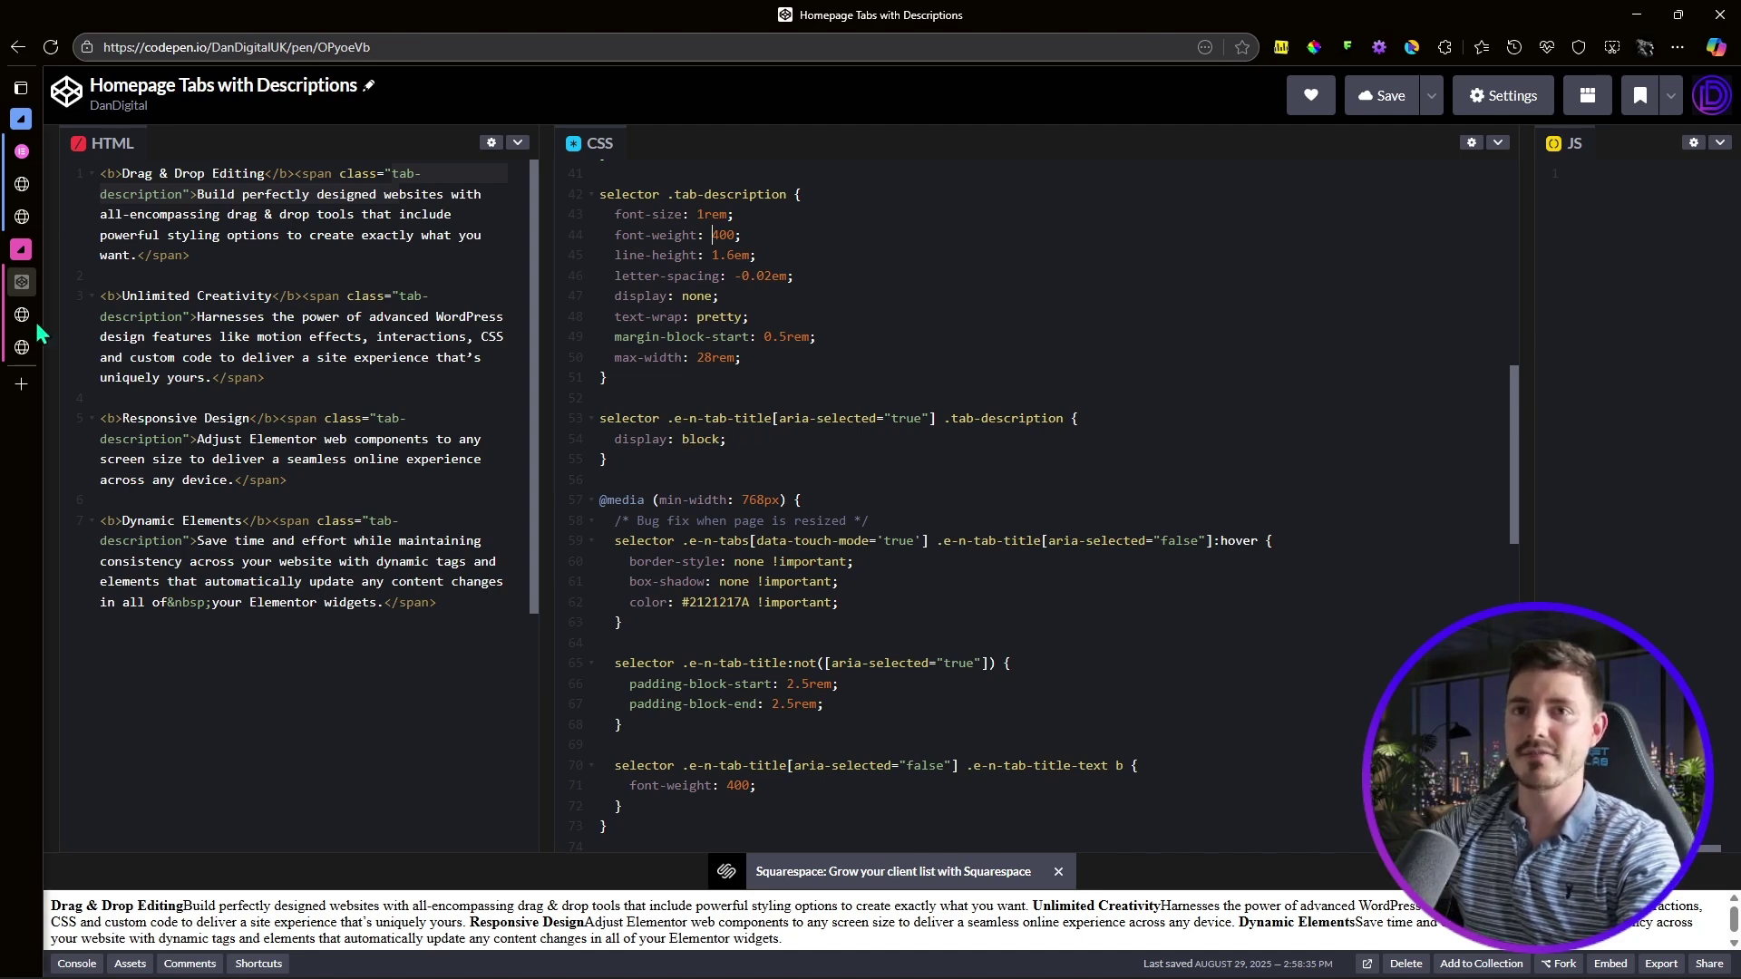
scroll(825, 429, up, 1)
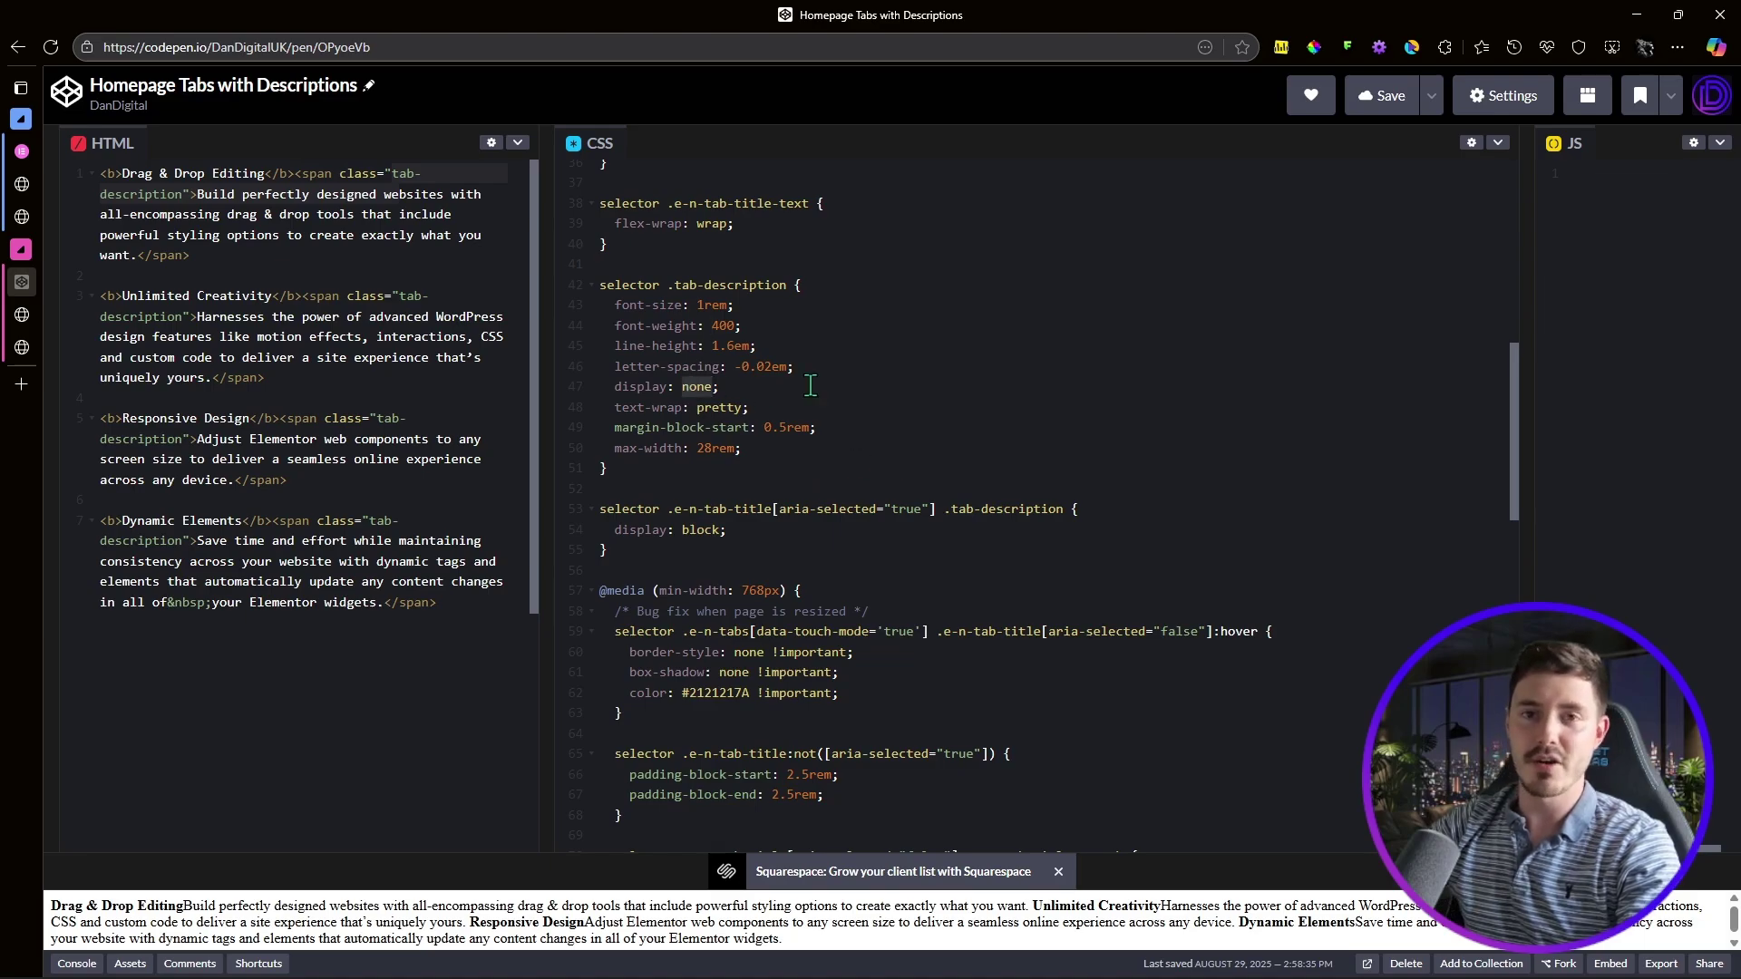
Step: Review the CSS media query for screens at least 768px wide, including the page-resize bug fix
scroll(886, 401, down, 4)
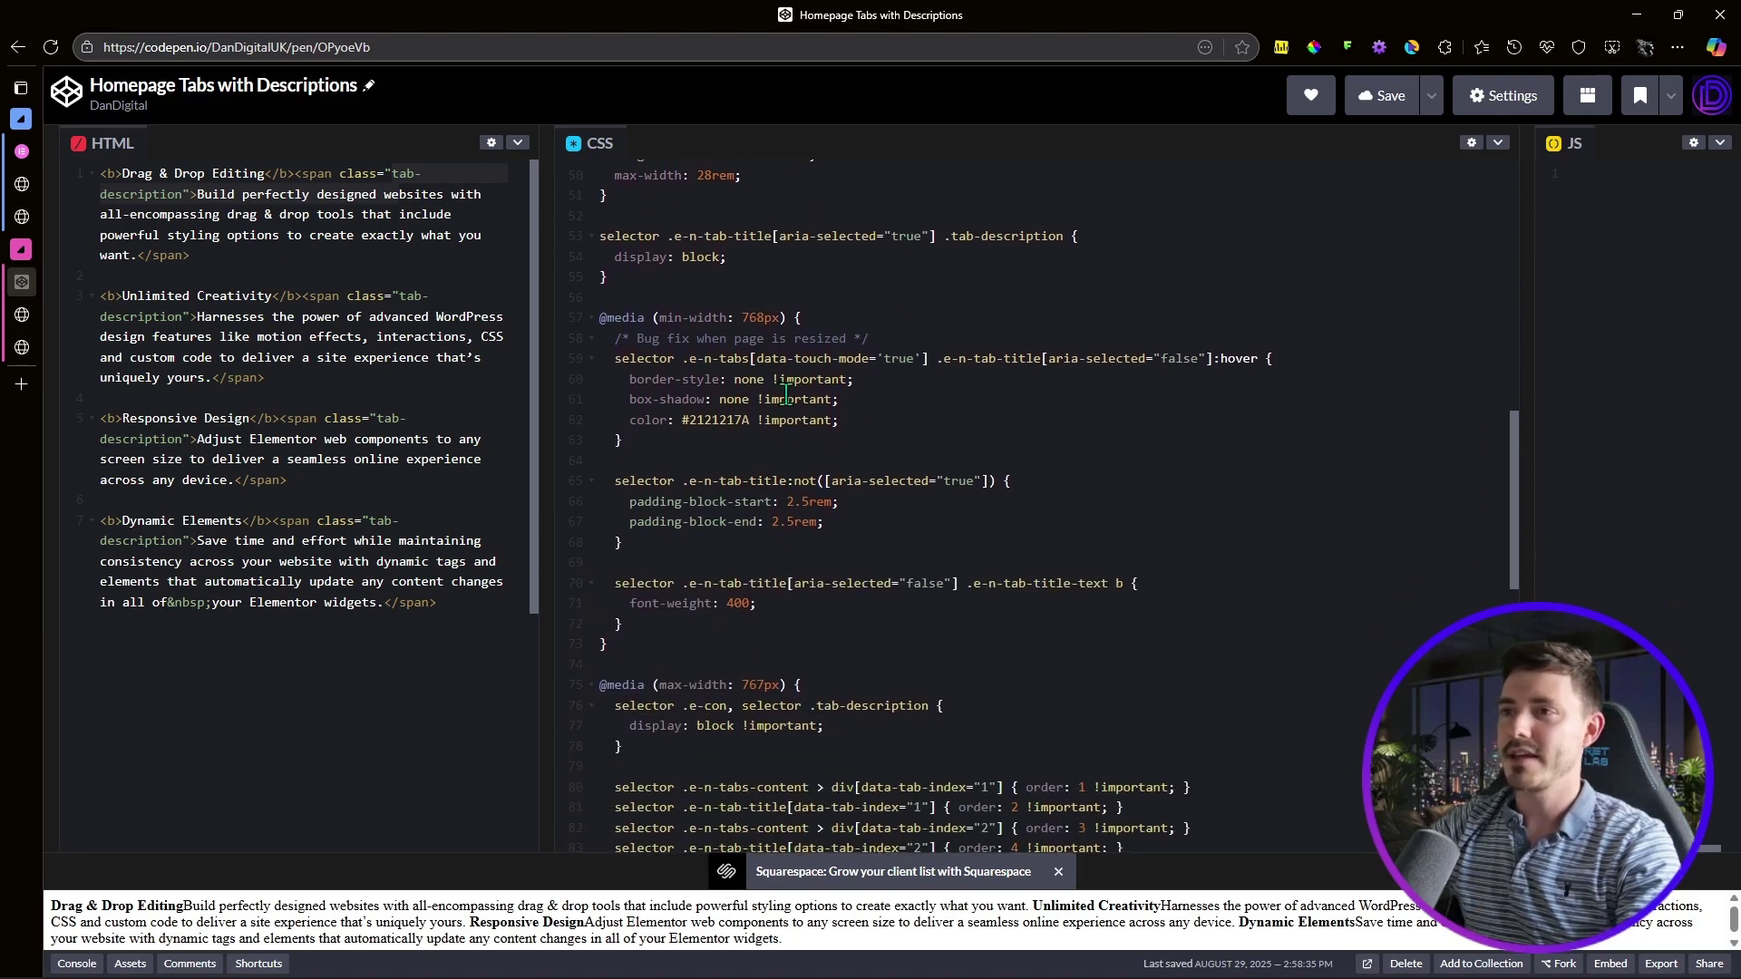
drag(650, 250, 845, 261)
click(845, 261)
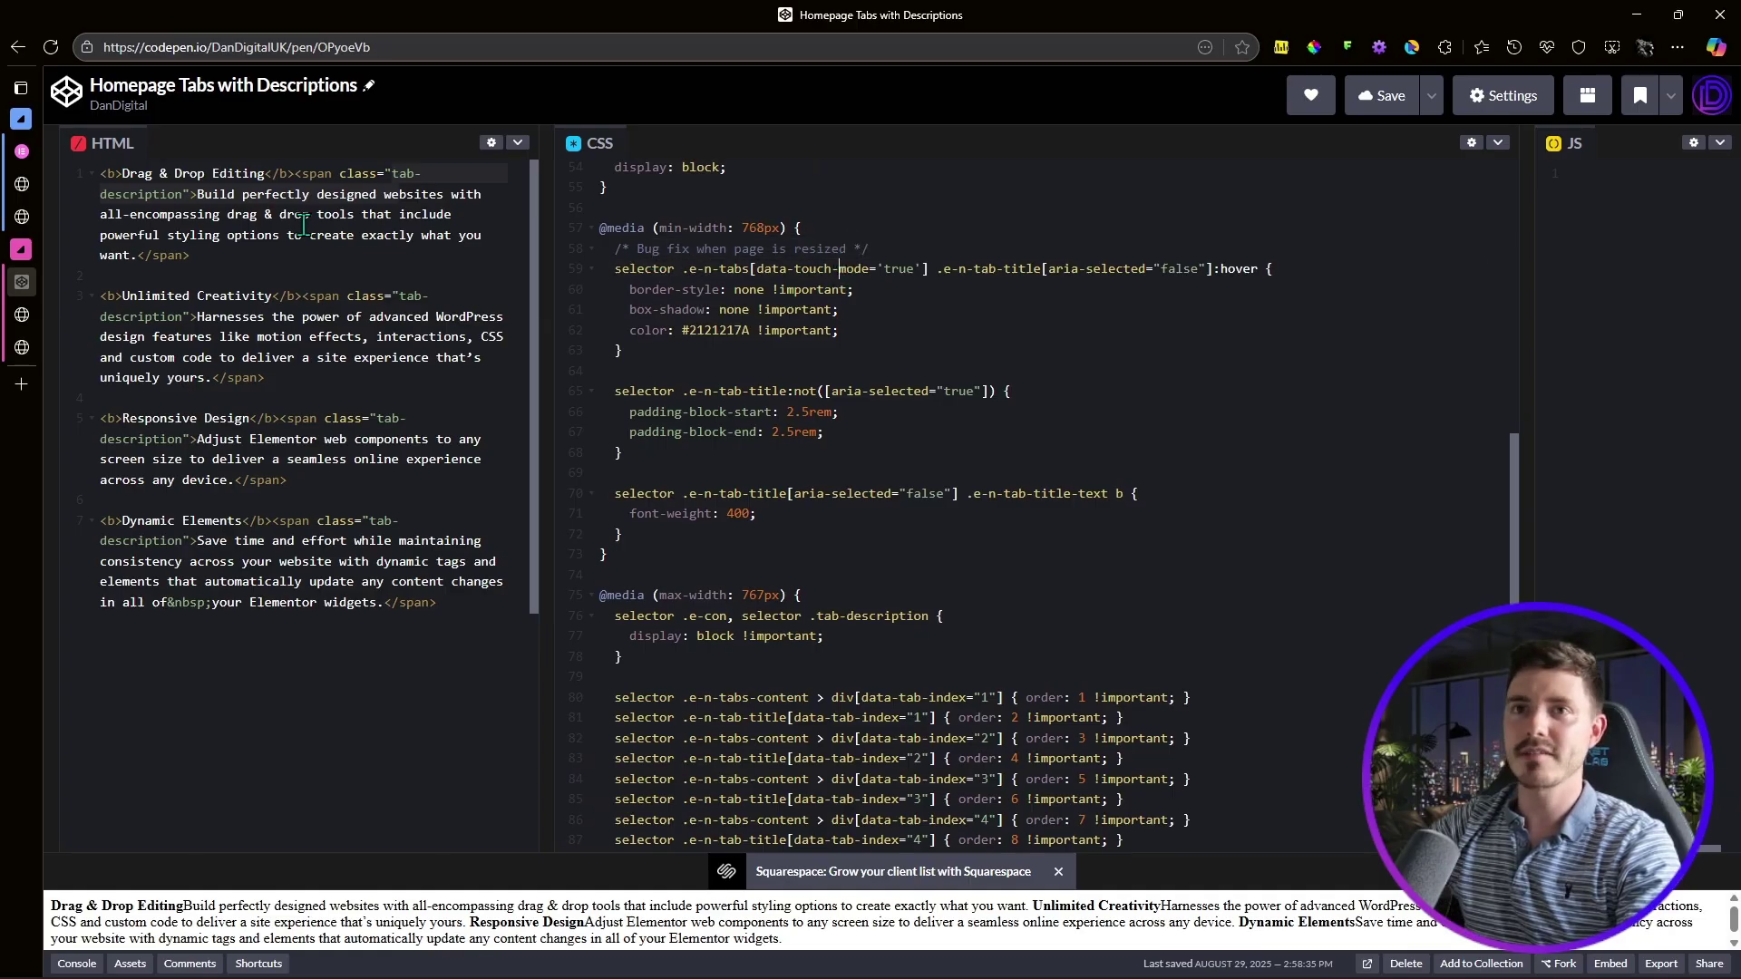
Step: Show the original elementor.com tabs section beside the developer tools and slightly narrow the page to examine its resizing behaviour
click(21, 152)
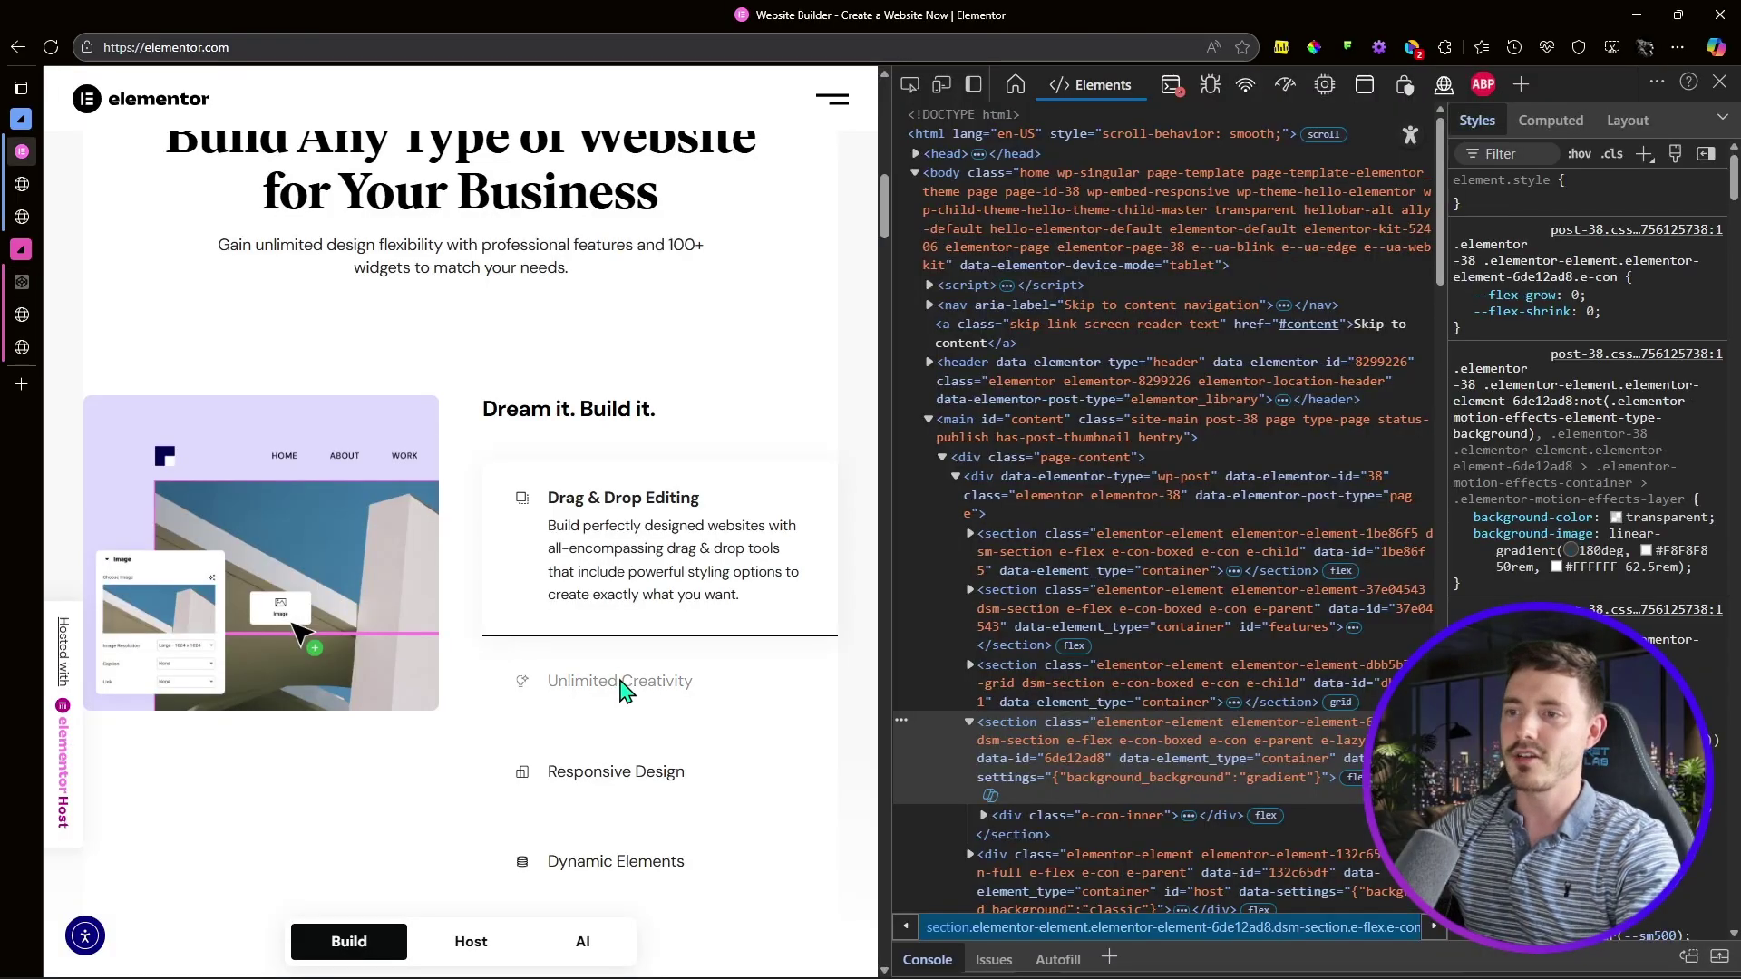
scroll(648, 575, down, 1)
scroll(650, 576, down, 1)
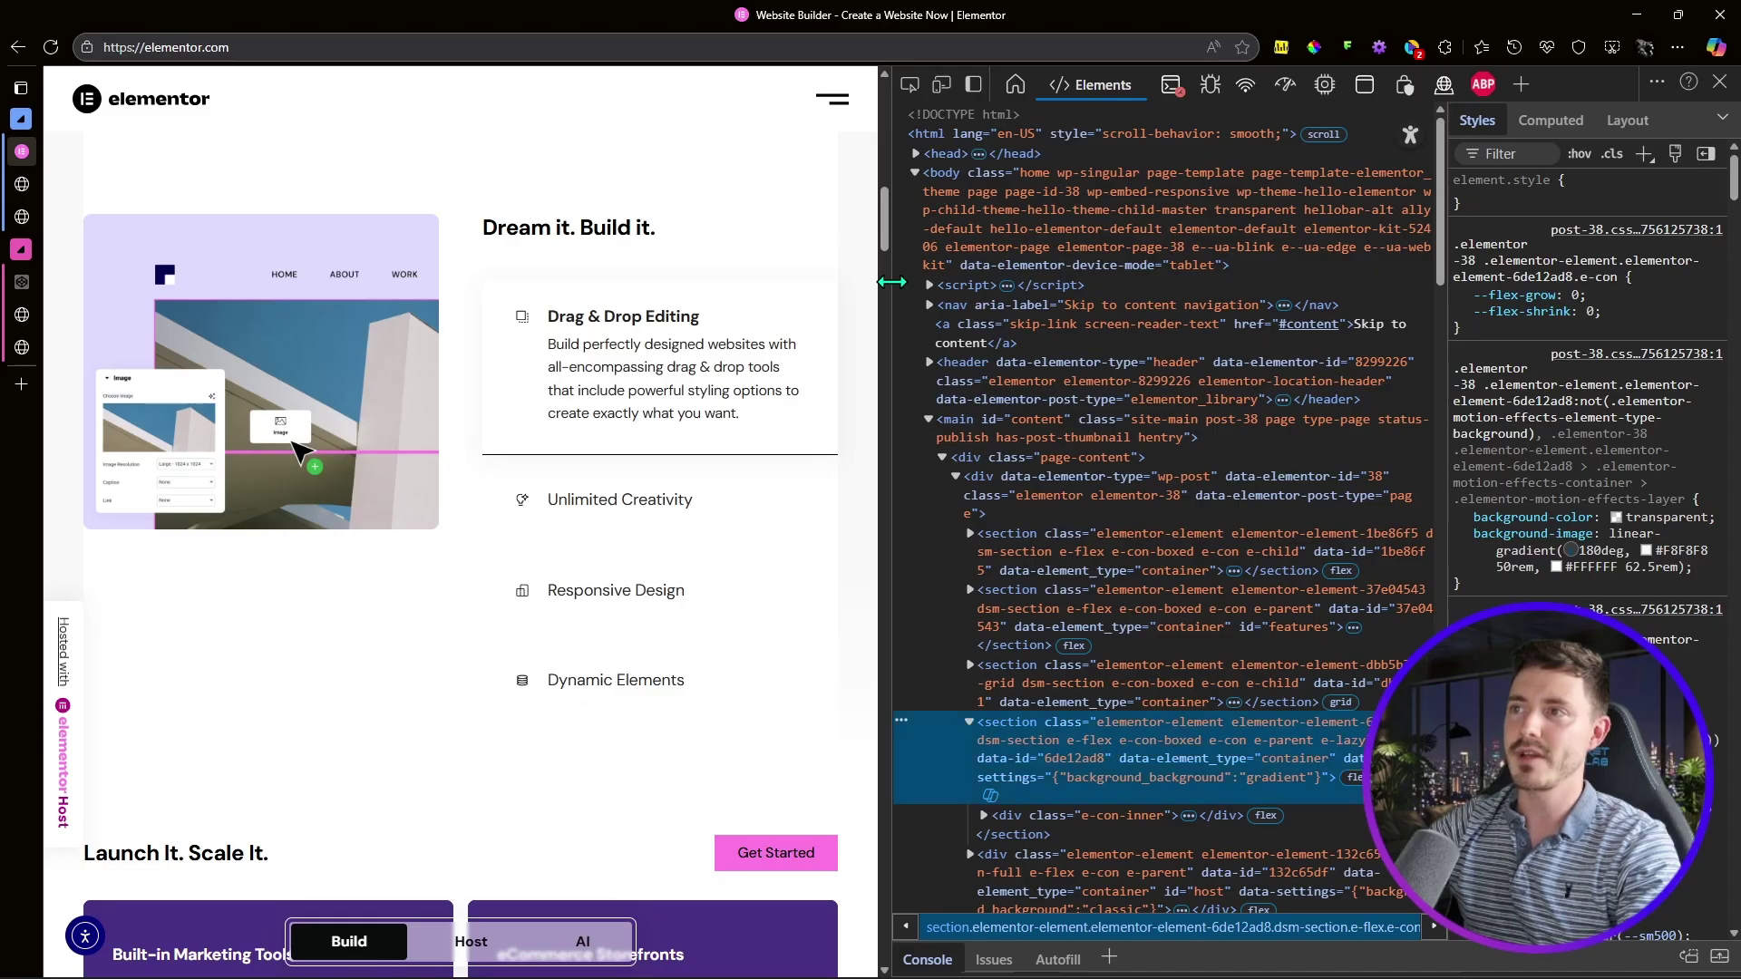
drag(886, 282, 880, 282)
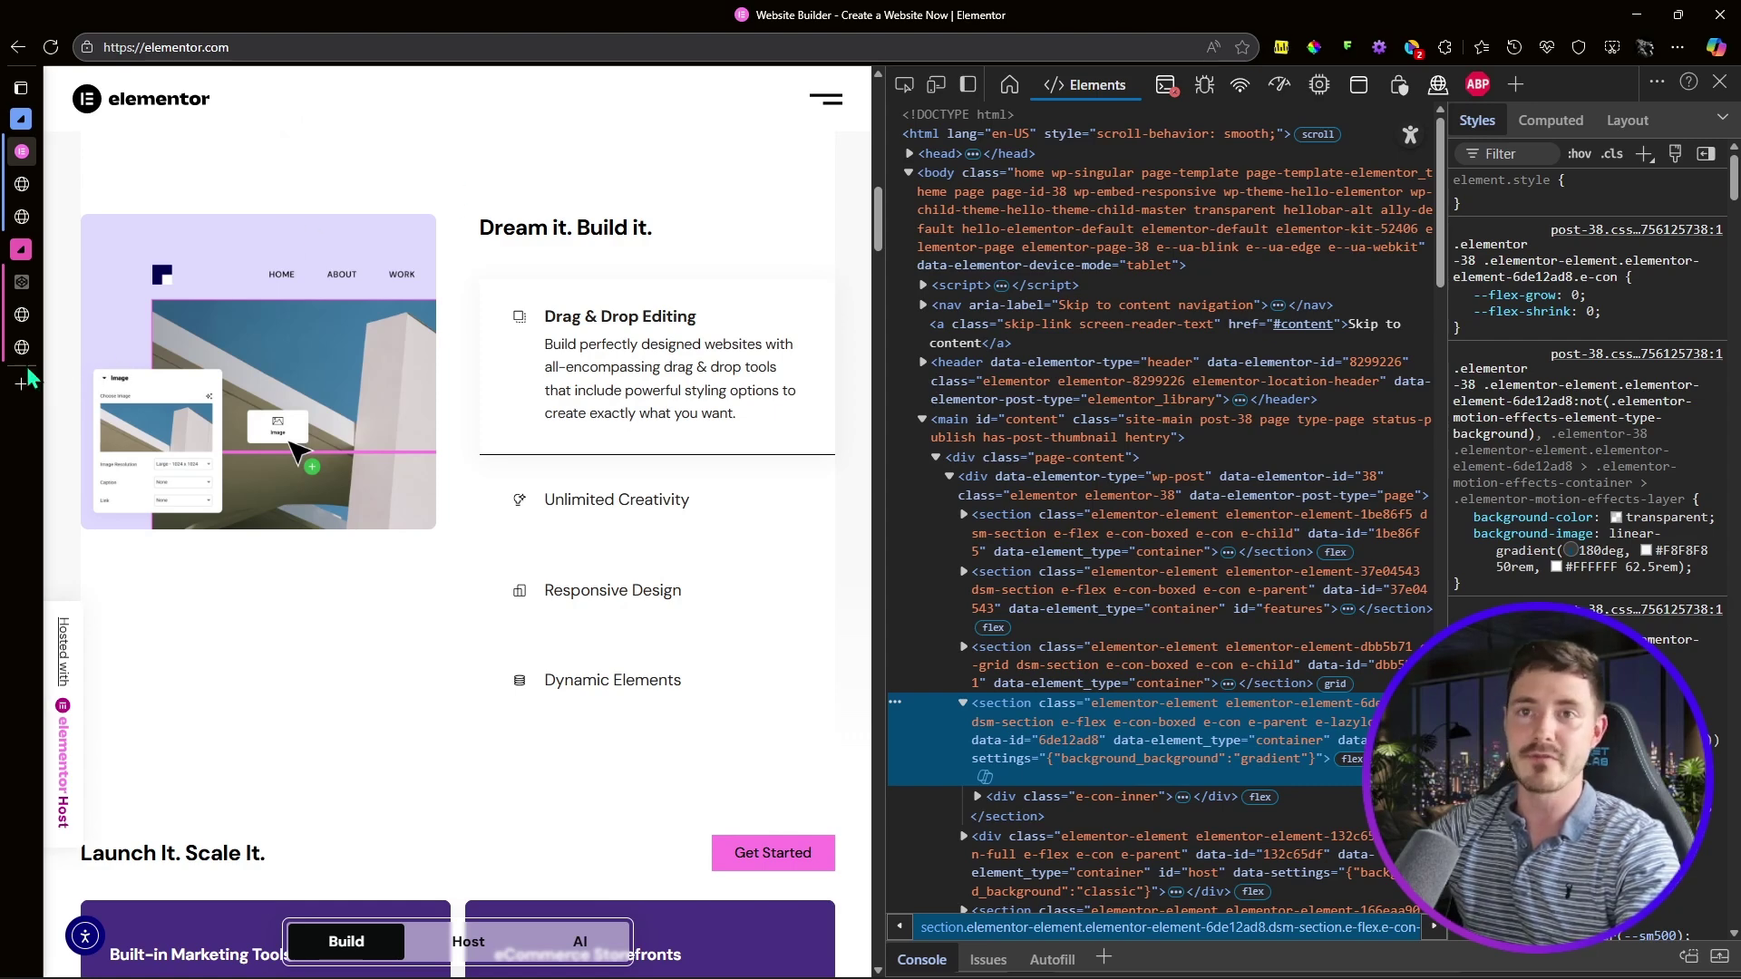
Step: Return to the CodePen pen and examine the bug-fix rule for unselected tabs in touch mode
mouse_move(20, 360)
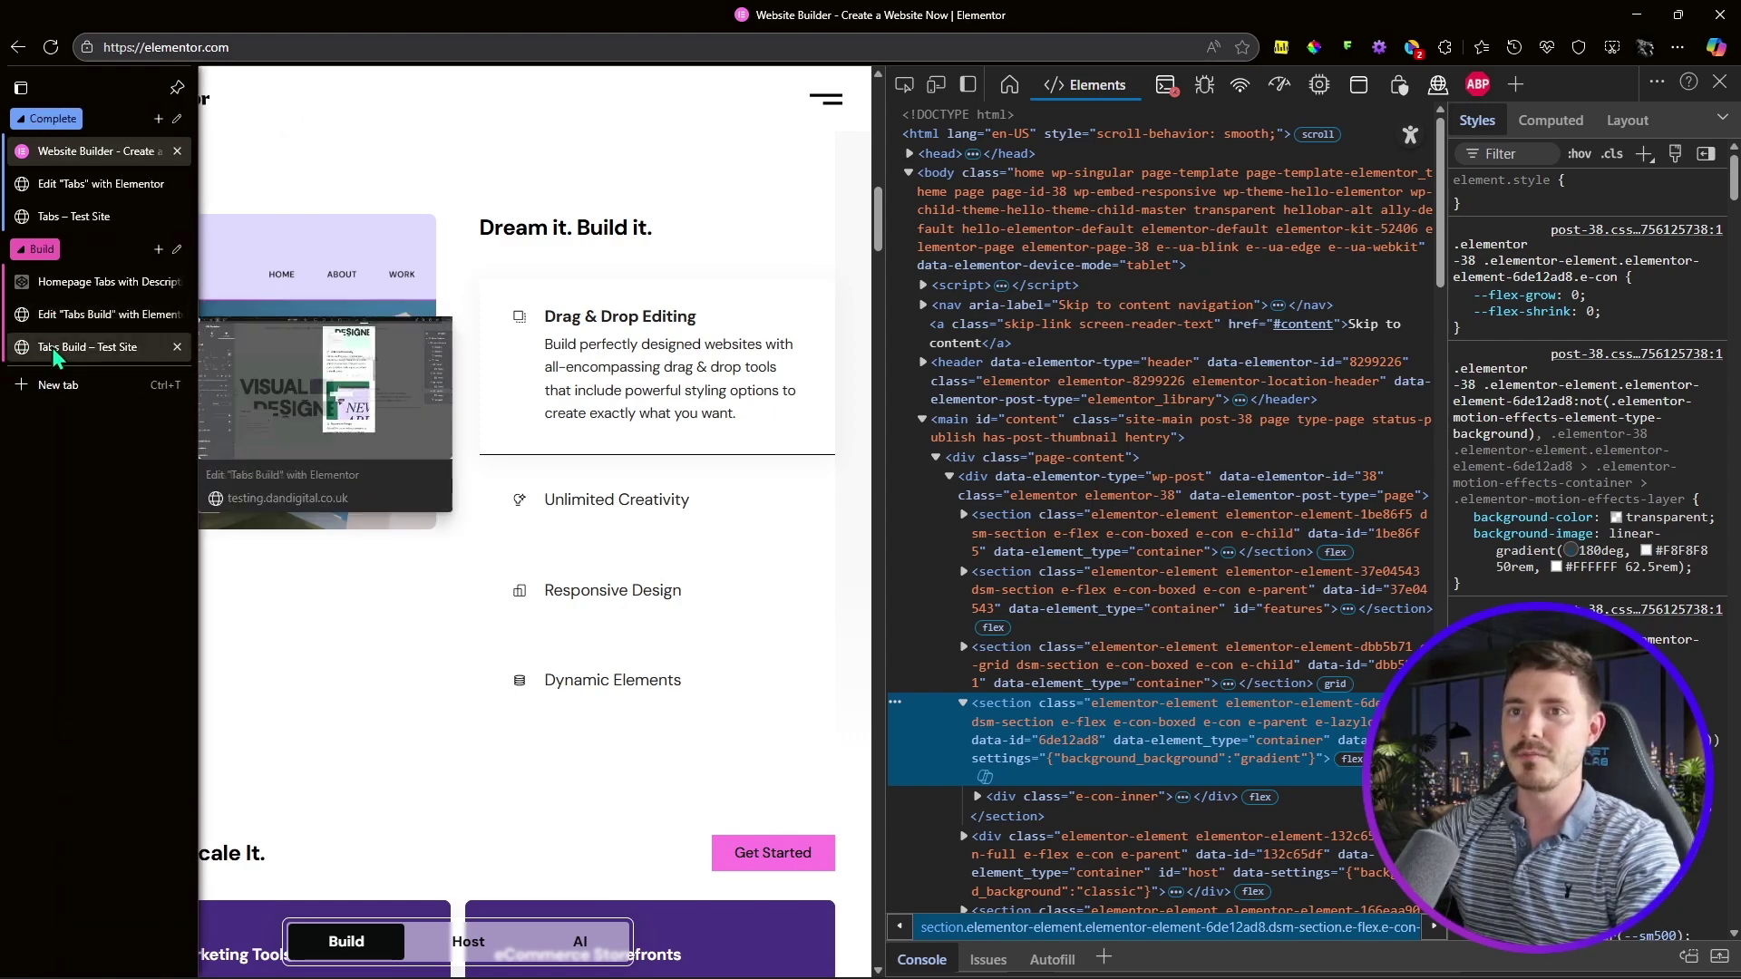
click(52, 347)
click(54, 313)
click(144, 284)
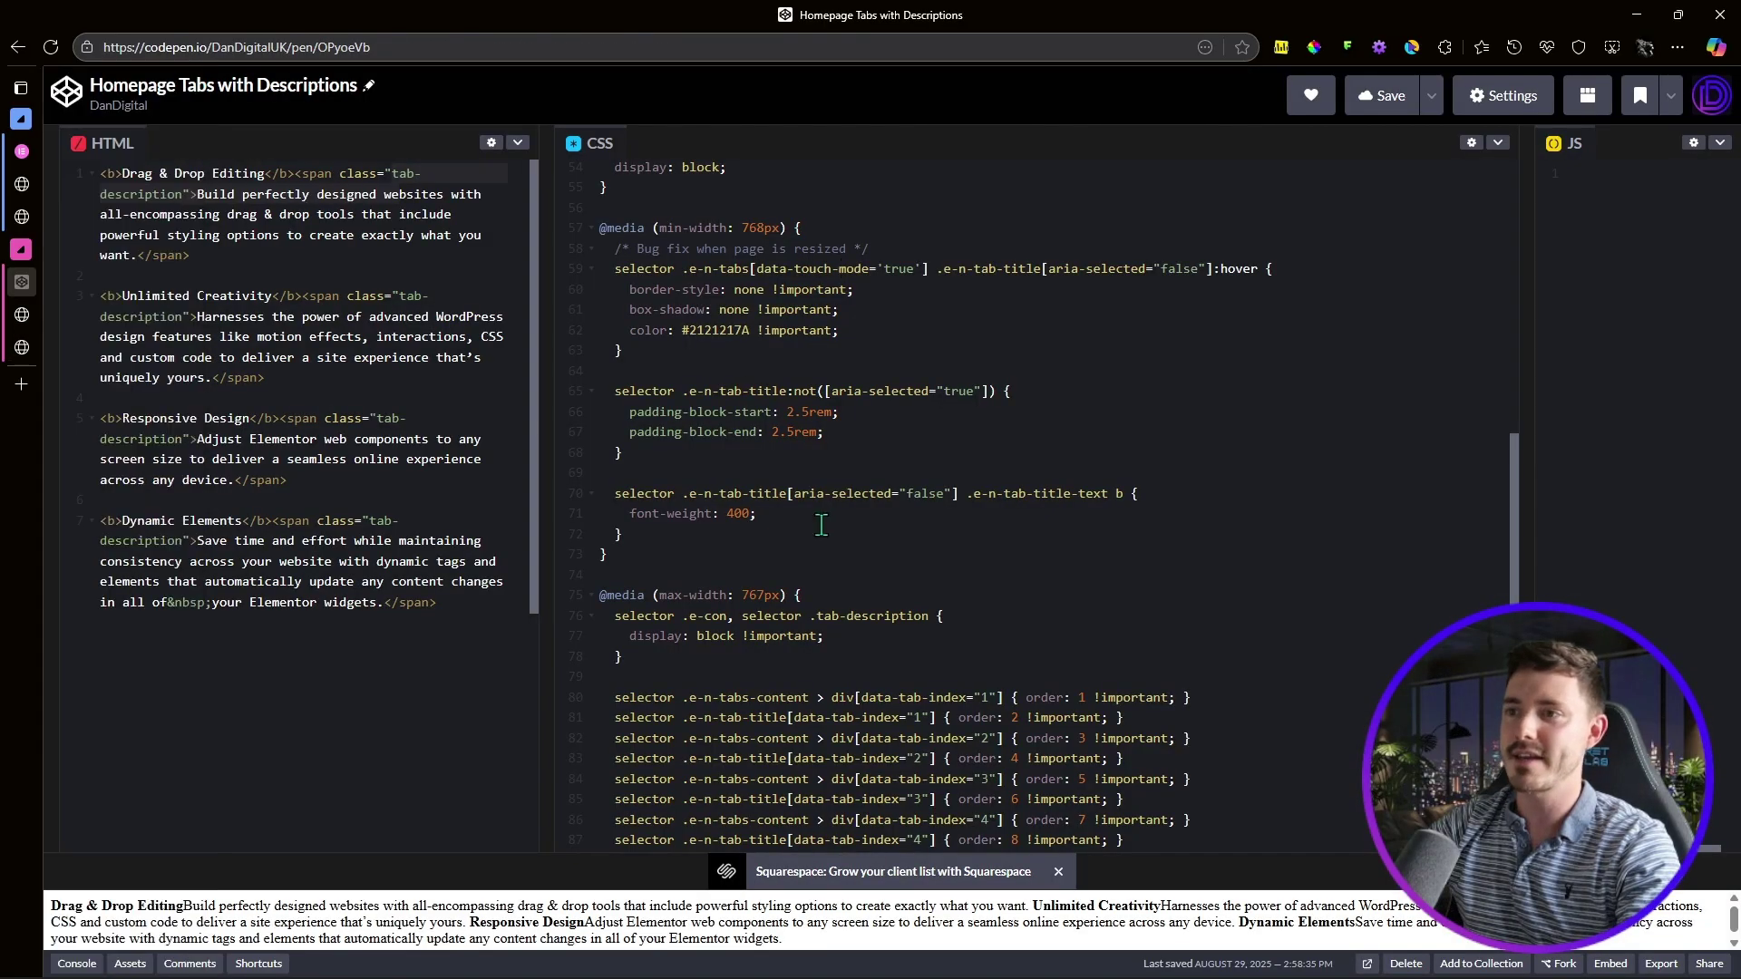
drag(831, 345, 609, 255)
click(807, 354)
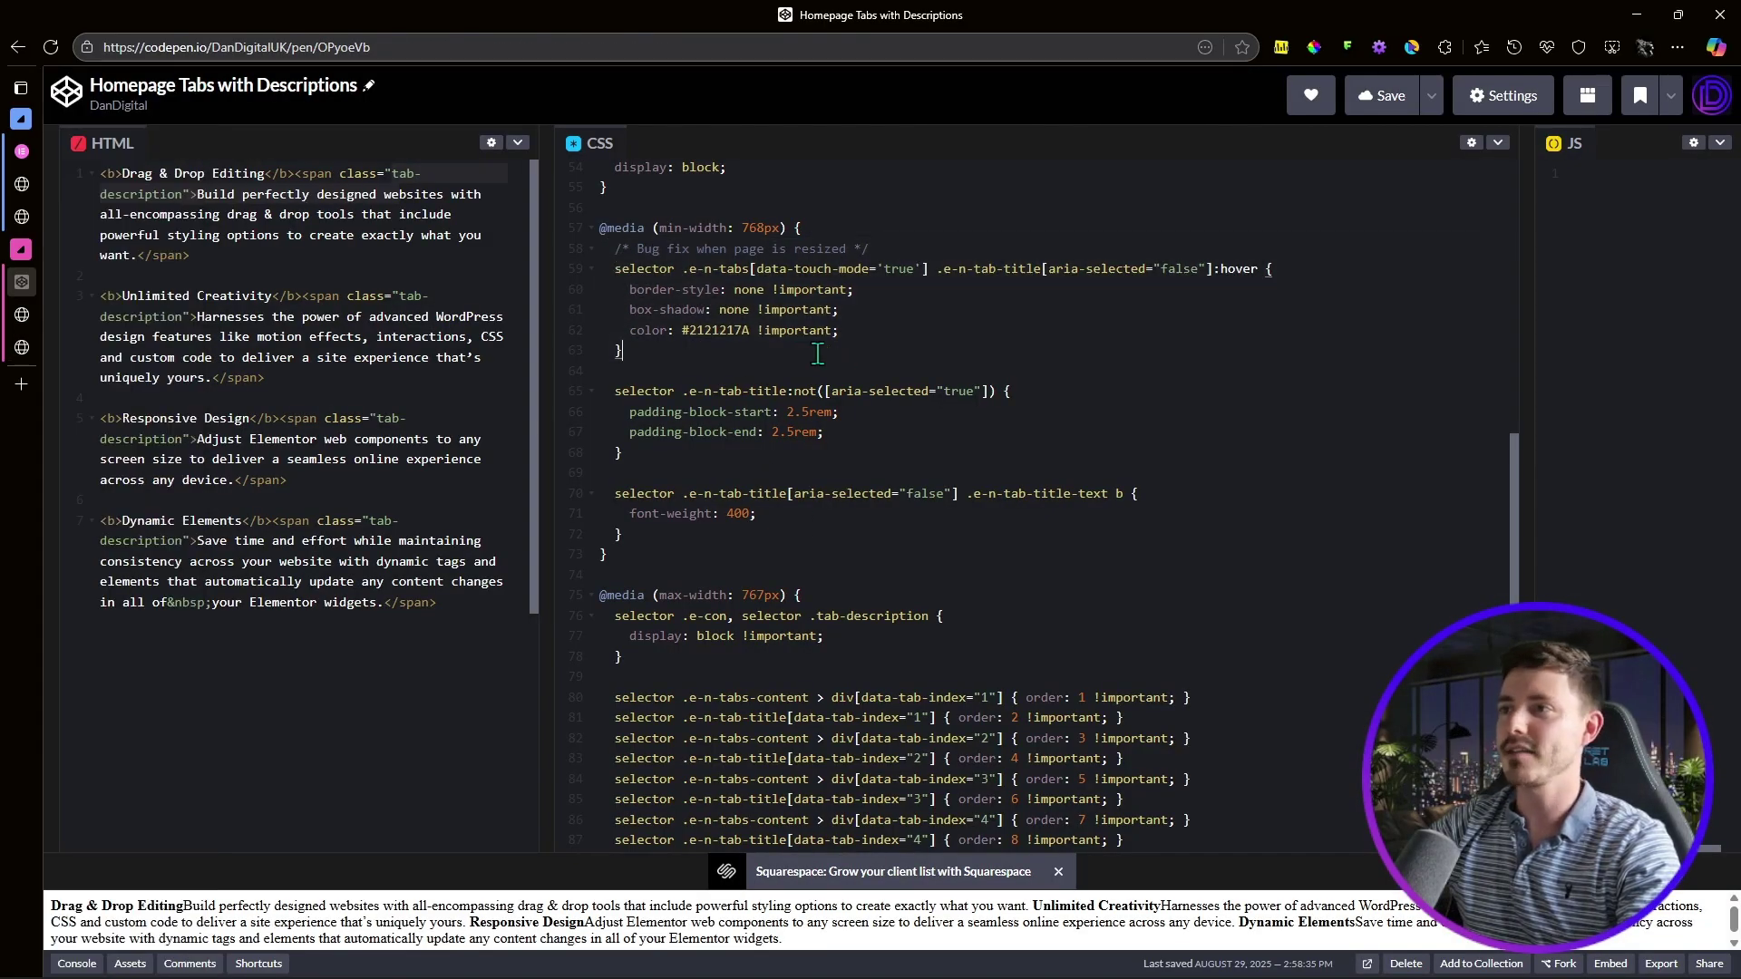
Step: Review the CSS media query for screens up to 767px wide through to the end of the stylesheet
scroll(994, 349, down, 2)
scroll(993, 350, down, 4)
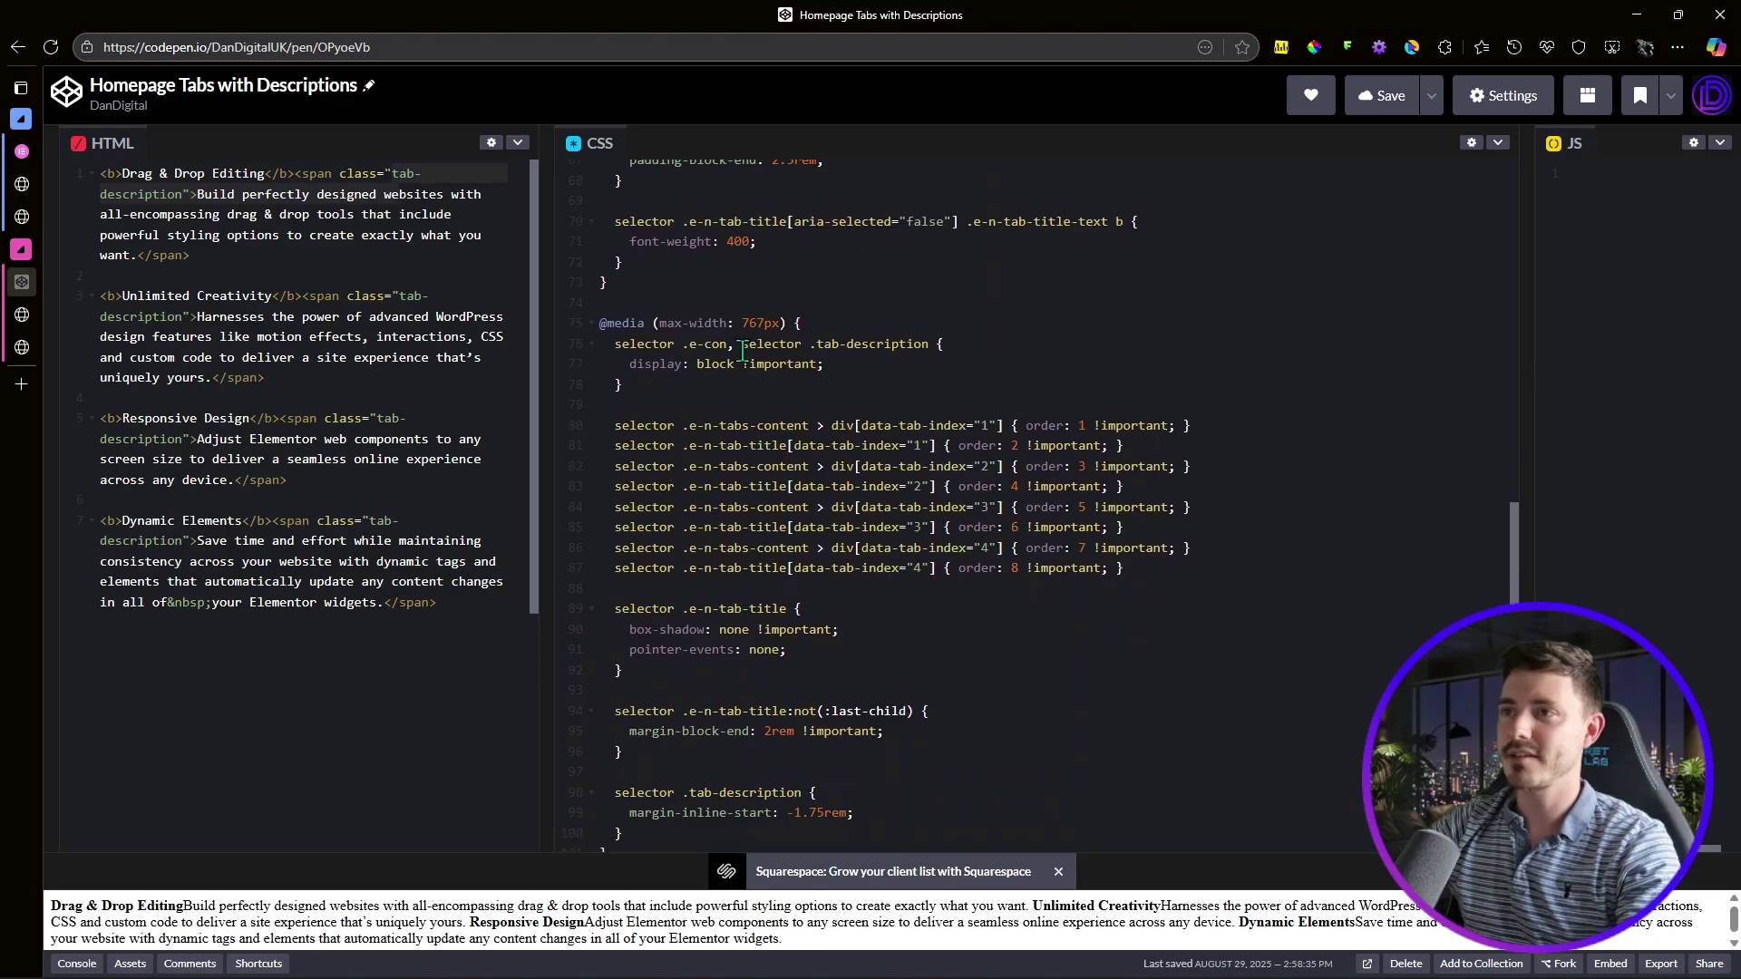
scroll(986, 372, down, 2)
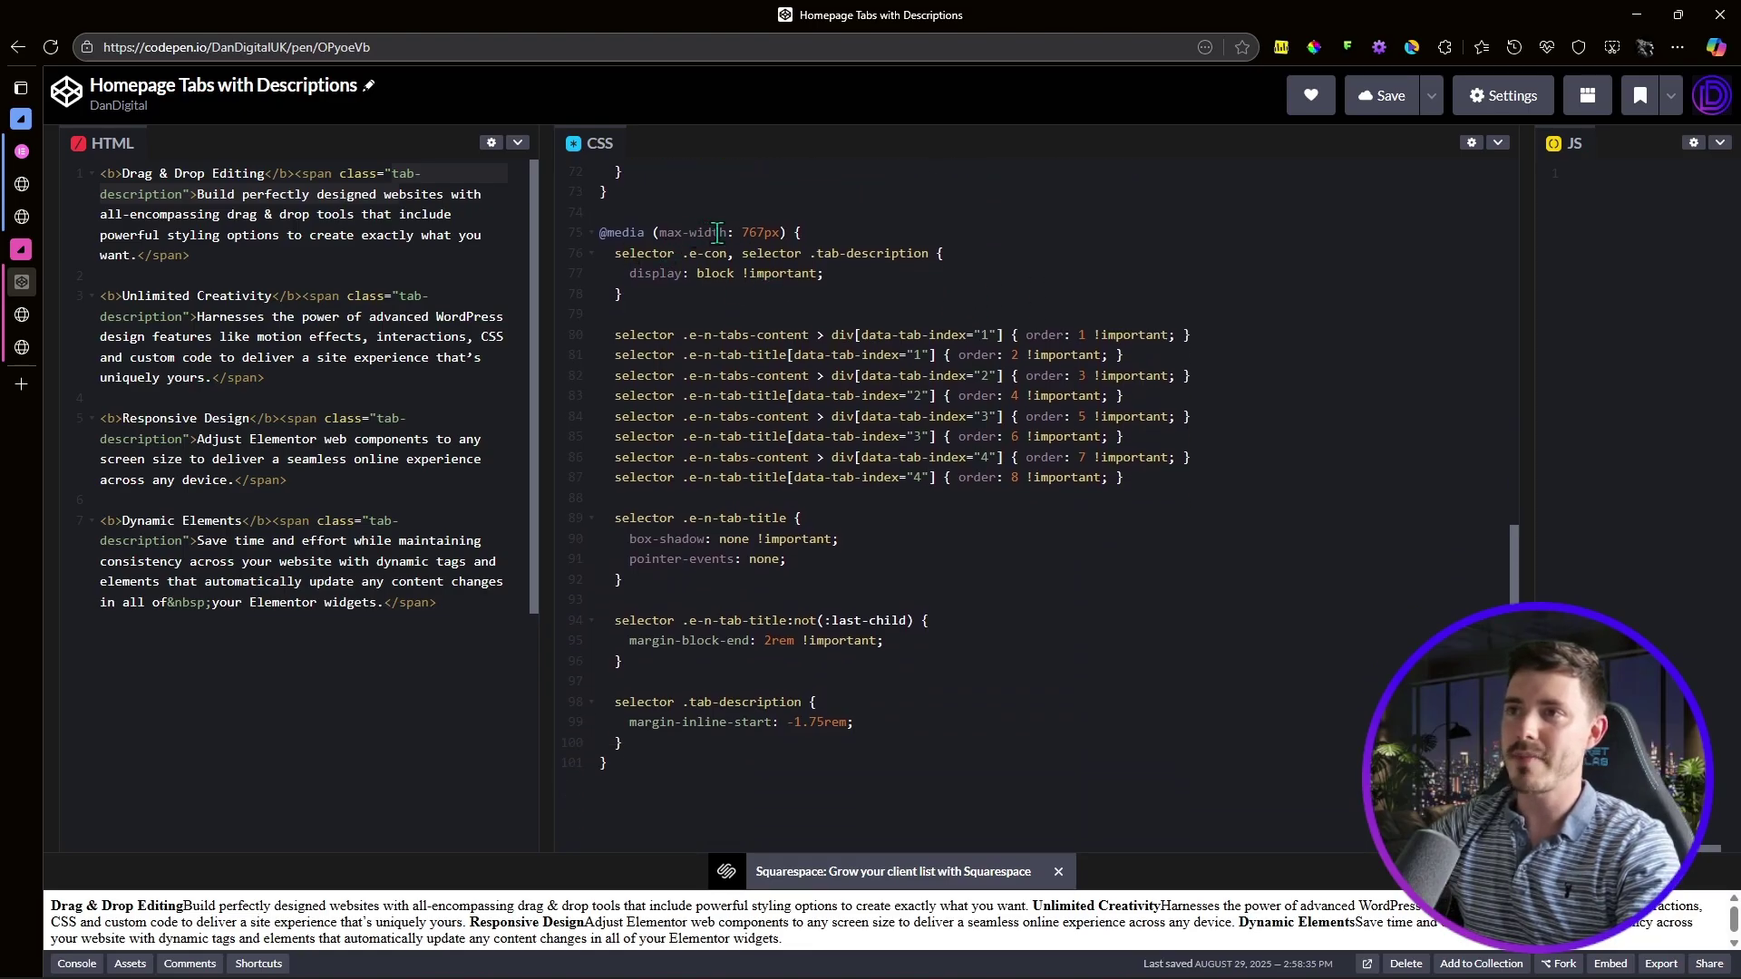
scroll(842, 272, up, 2)
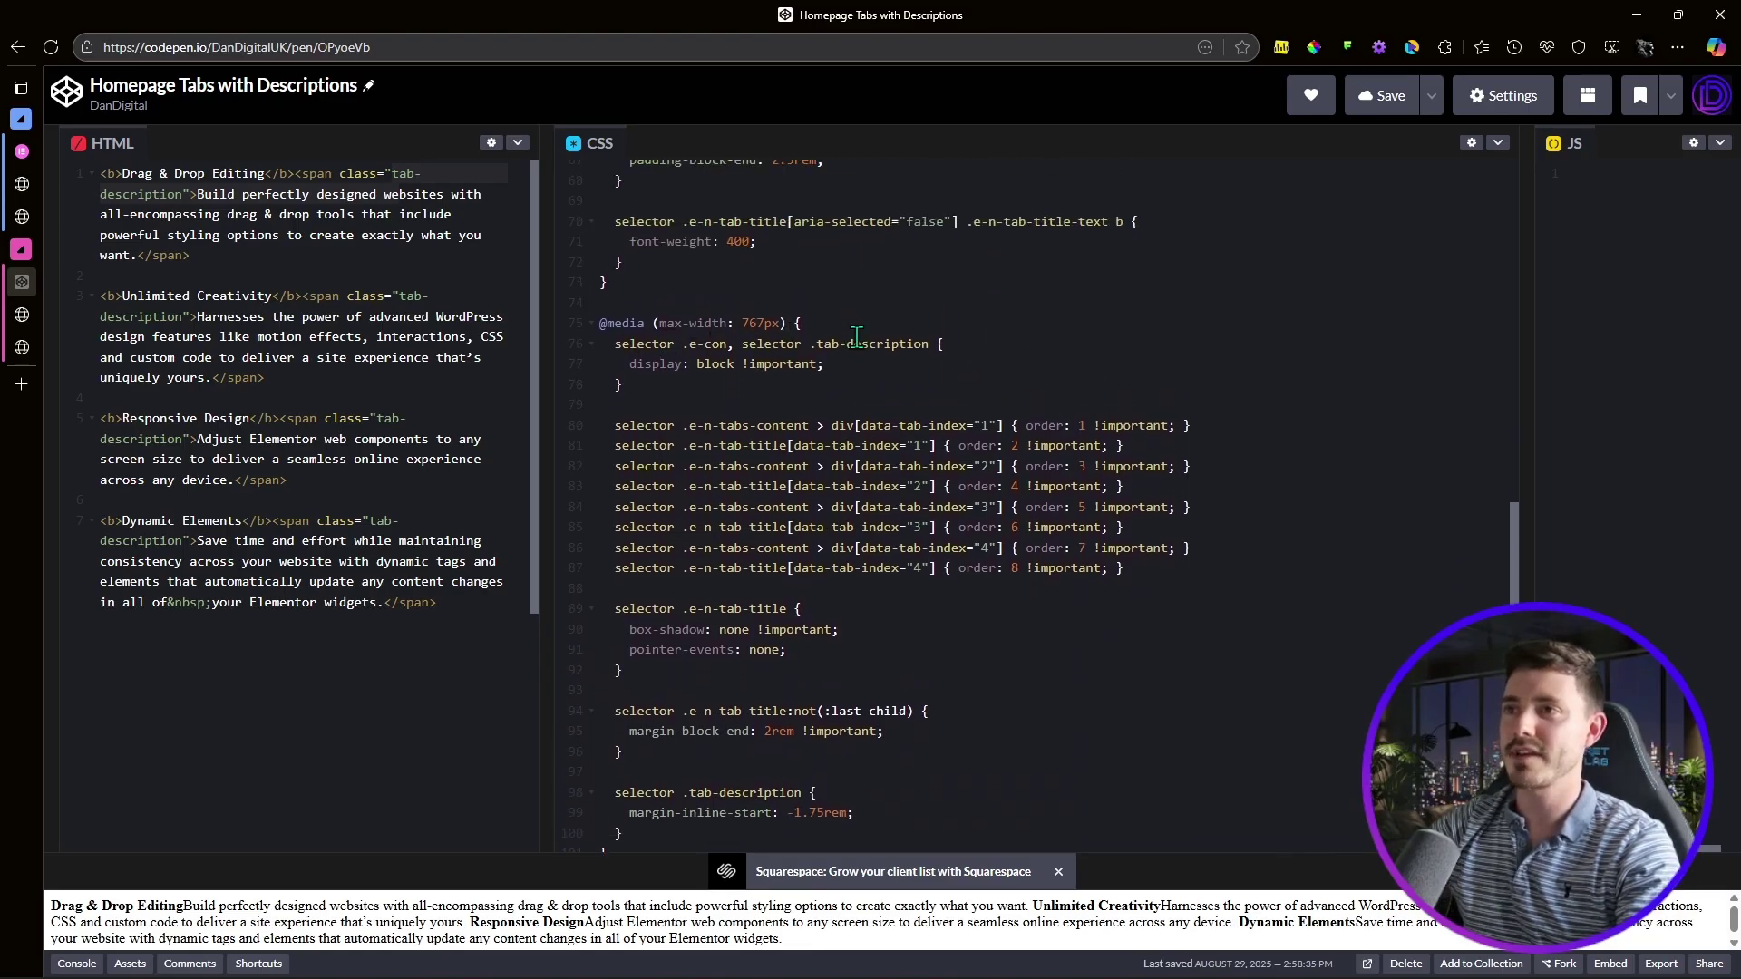
scroll(846, 378, up, 2)
scroll(798, 570, down, 6)
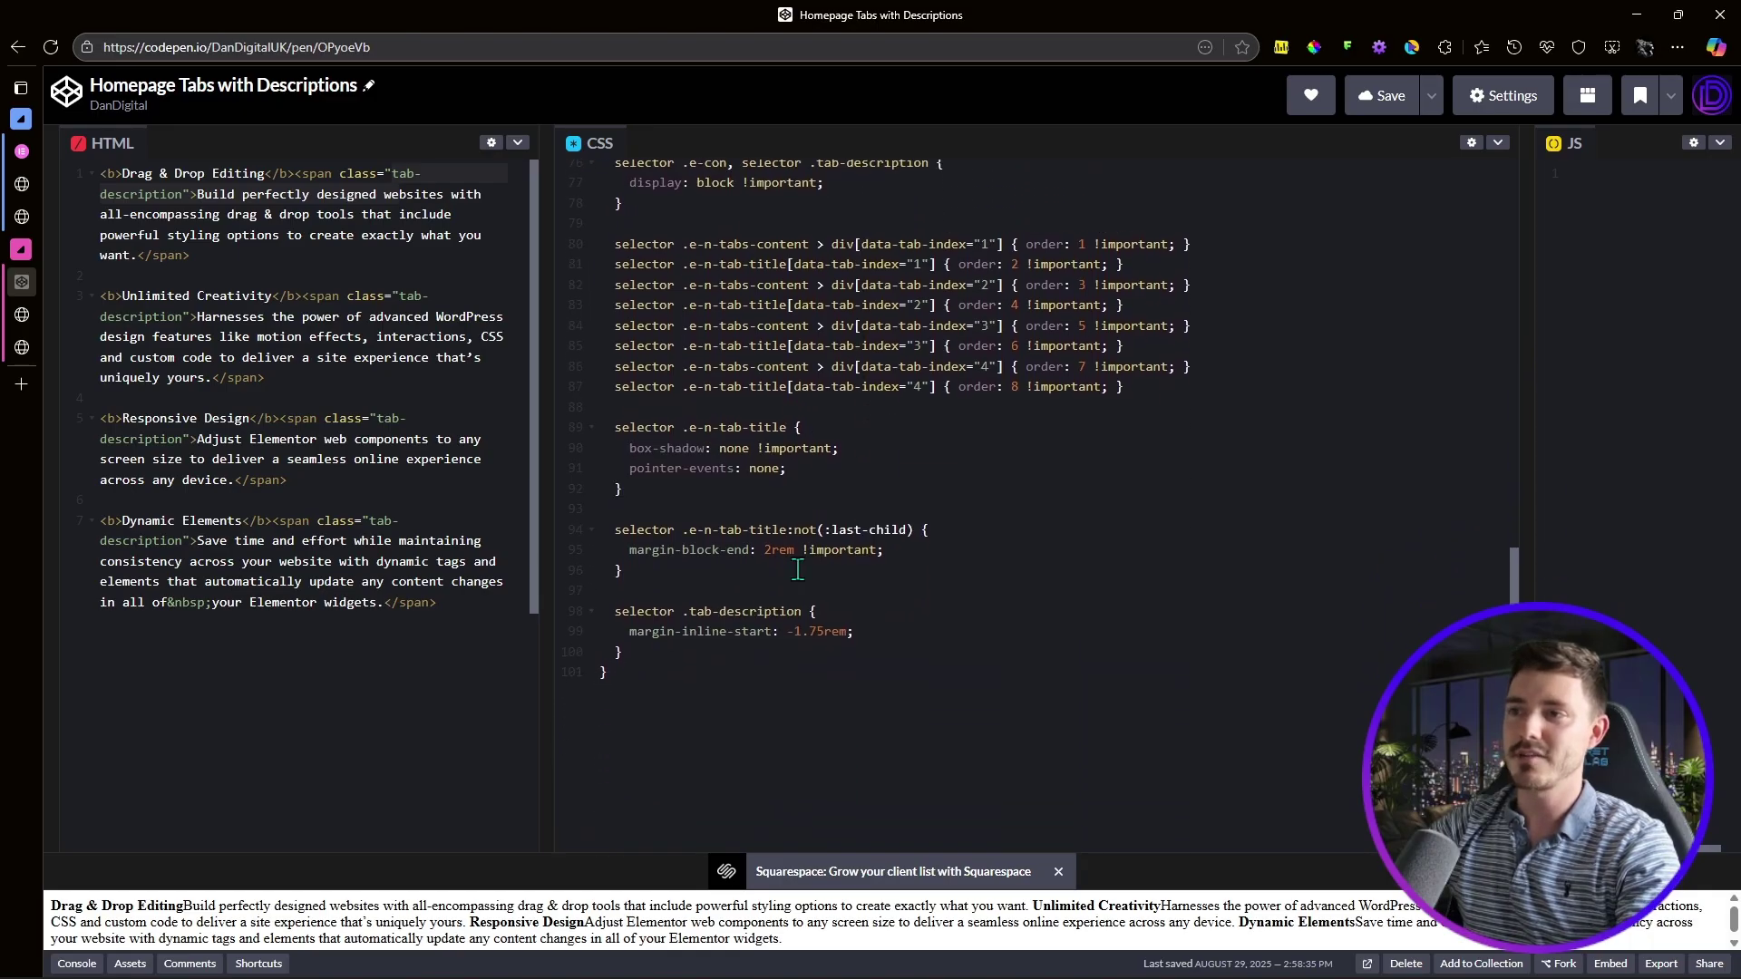
scroll(789, 454, up, 2)
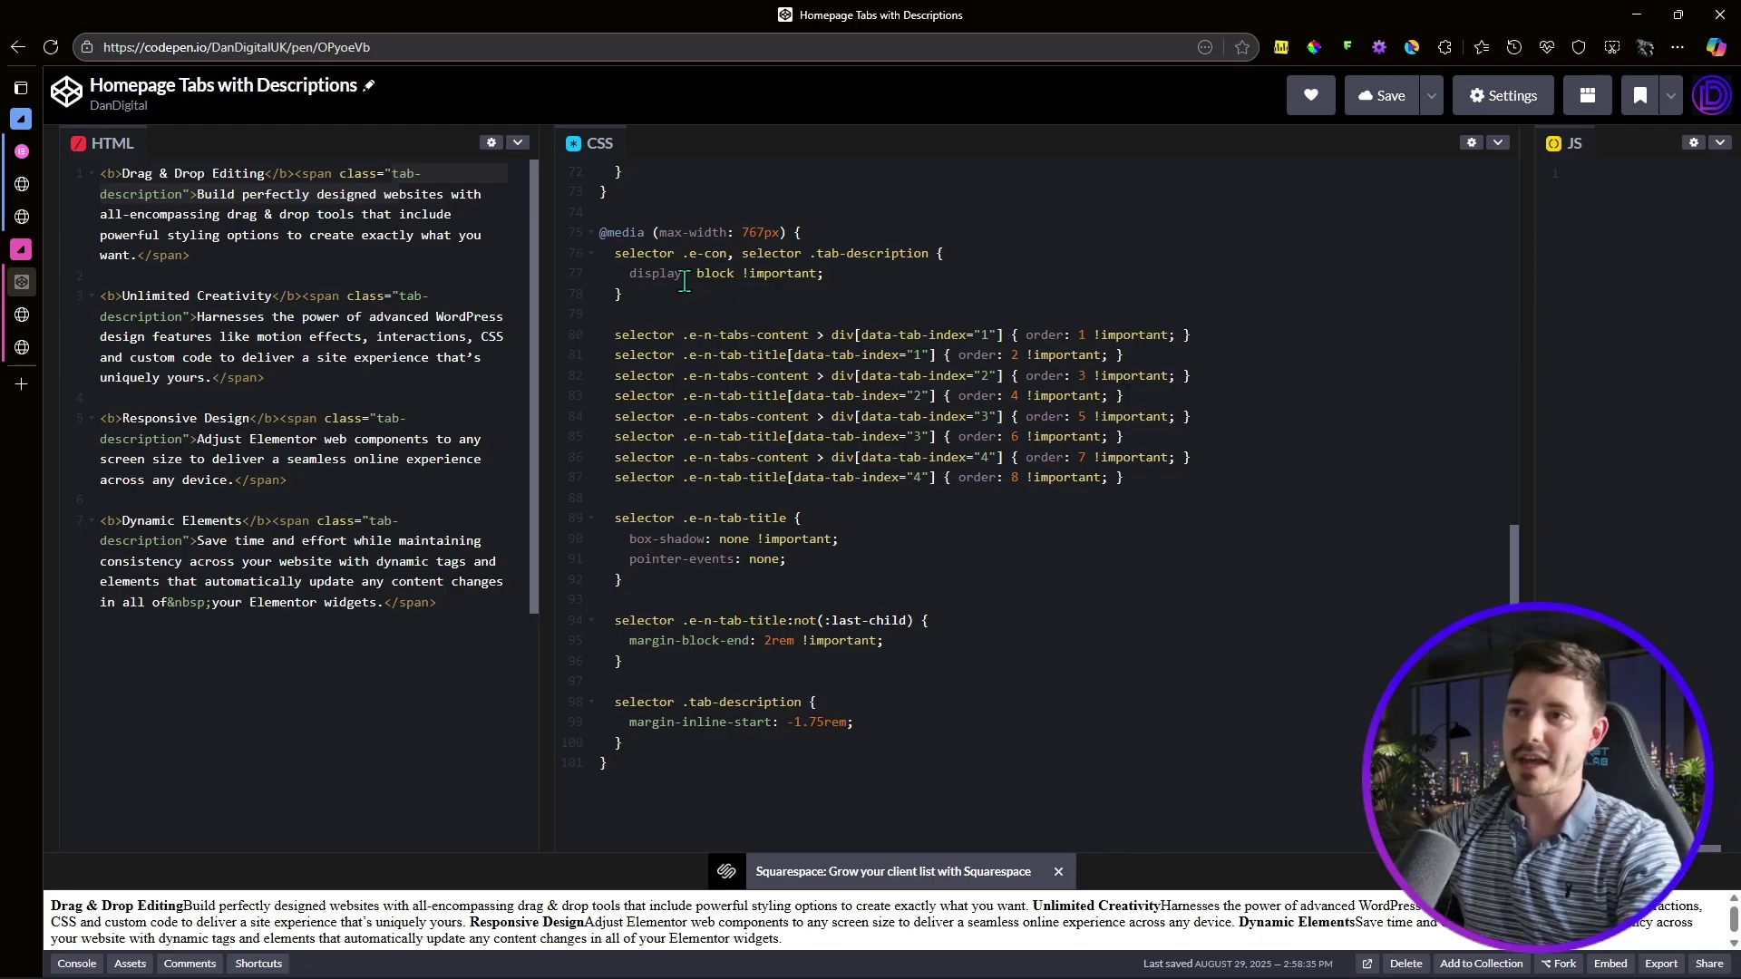
Step: Examine the mobile rules that display all content as blocks, alternate the order of images and titles, and adjust title spacing
drag(682, 276, 758, 274)
click(837, 250)
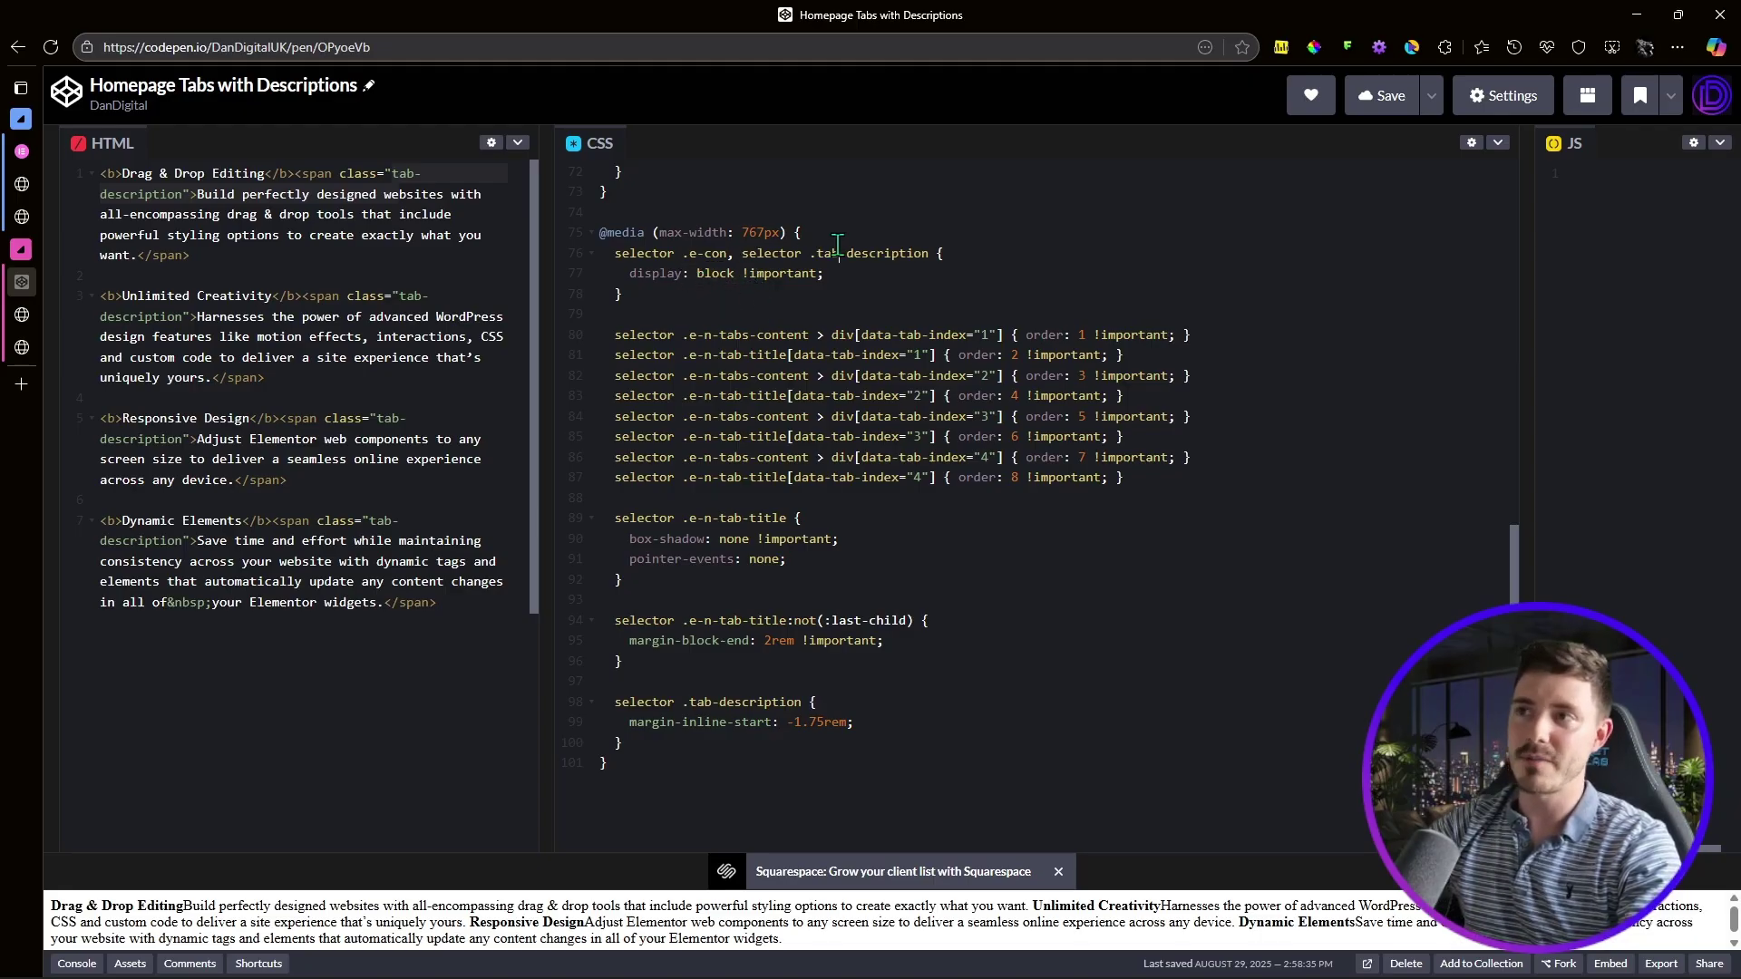
click(892, 253)
drag(630, 335, 1055, 476)
click(1055, 477)
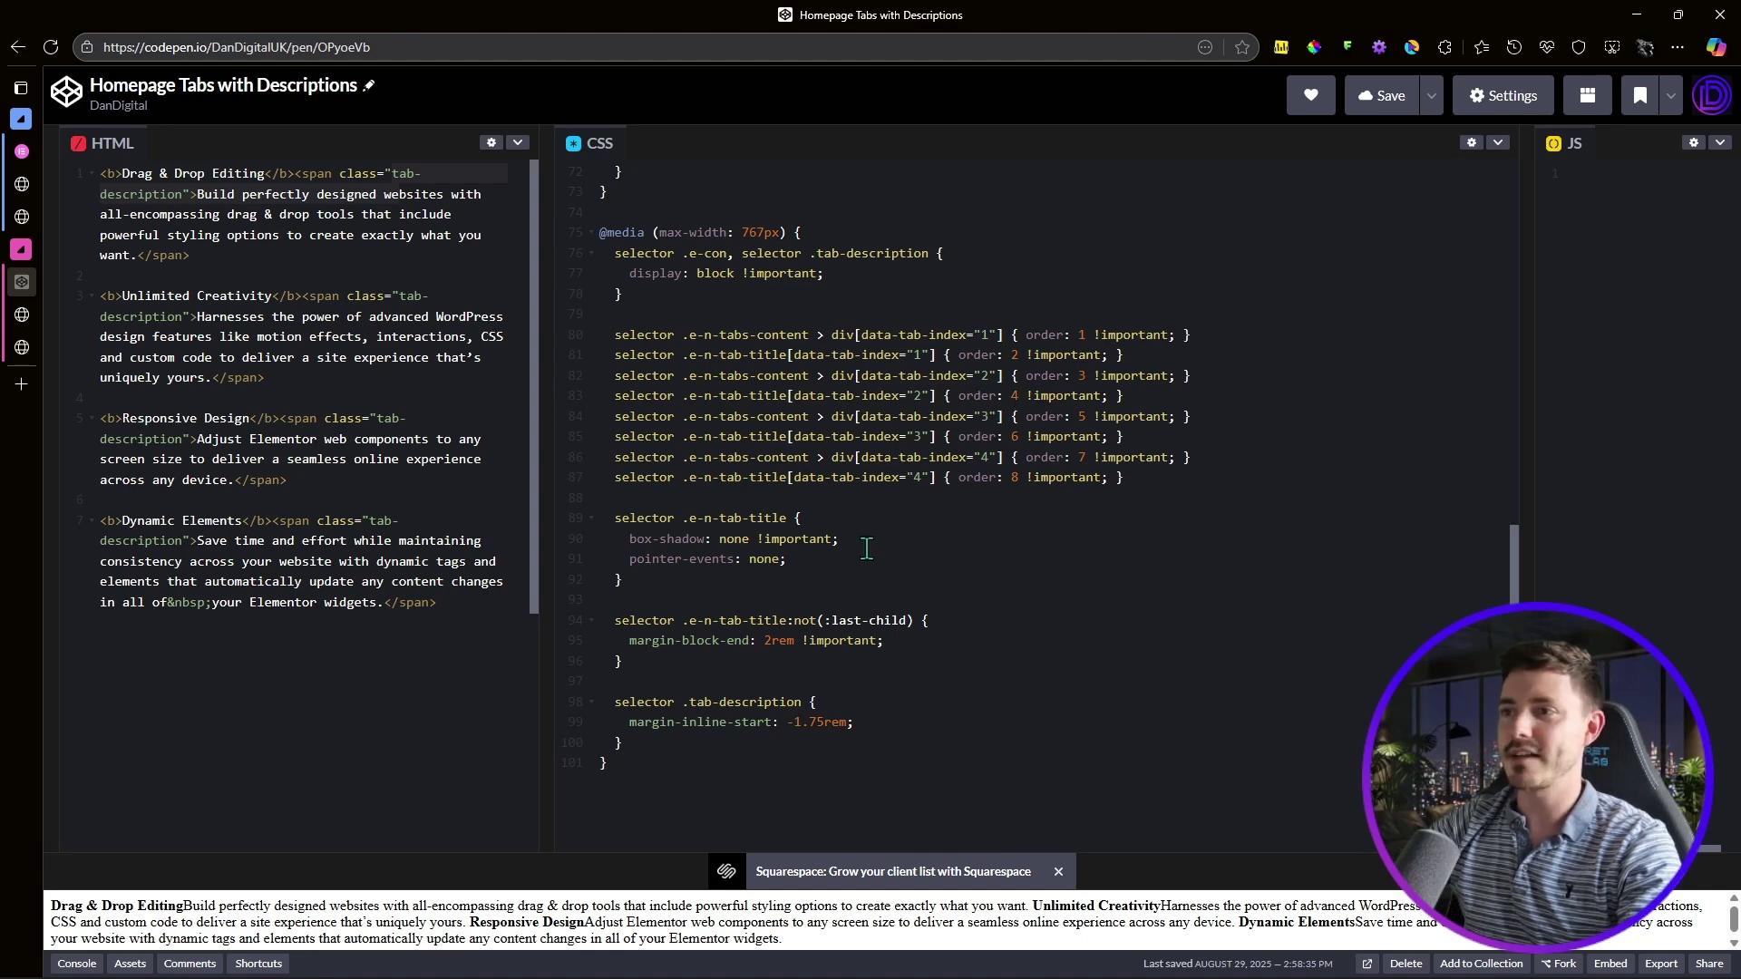
scroll(943, 582, down, 1)
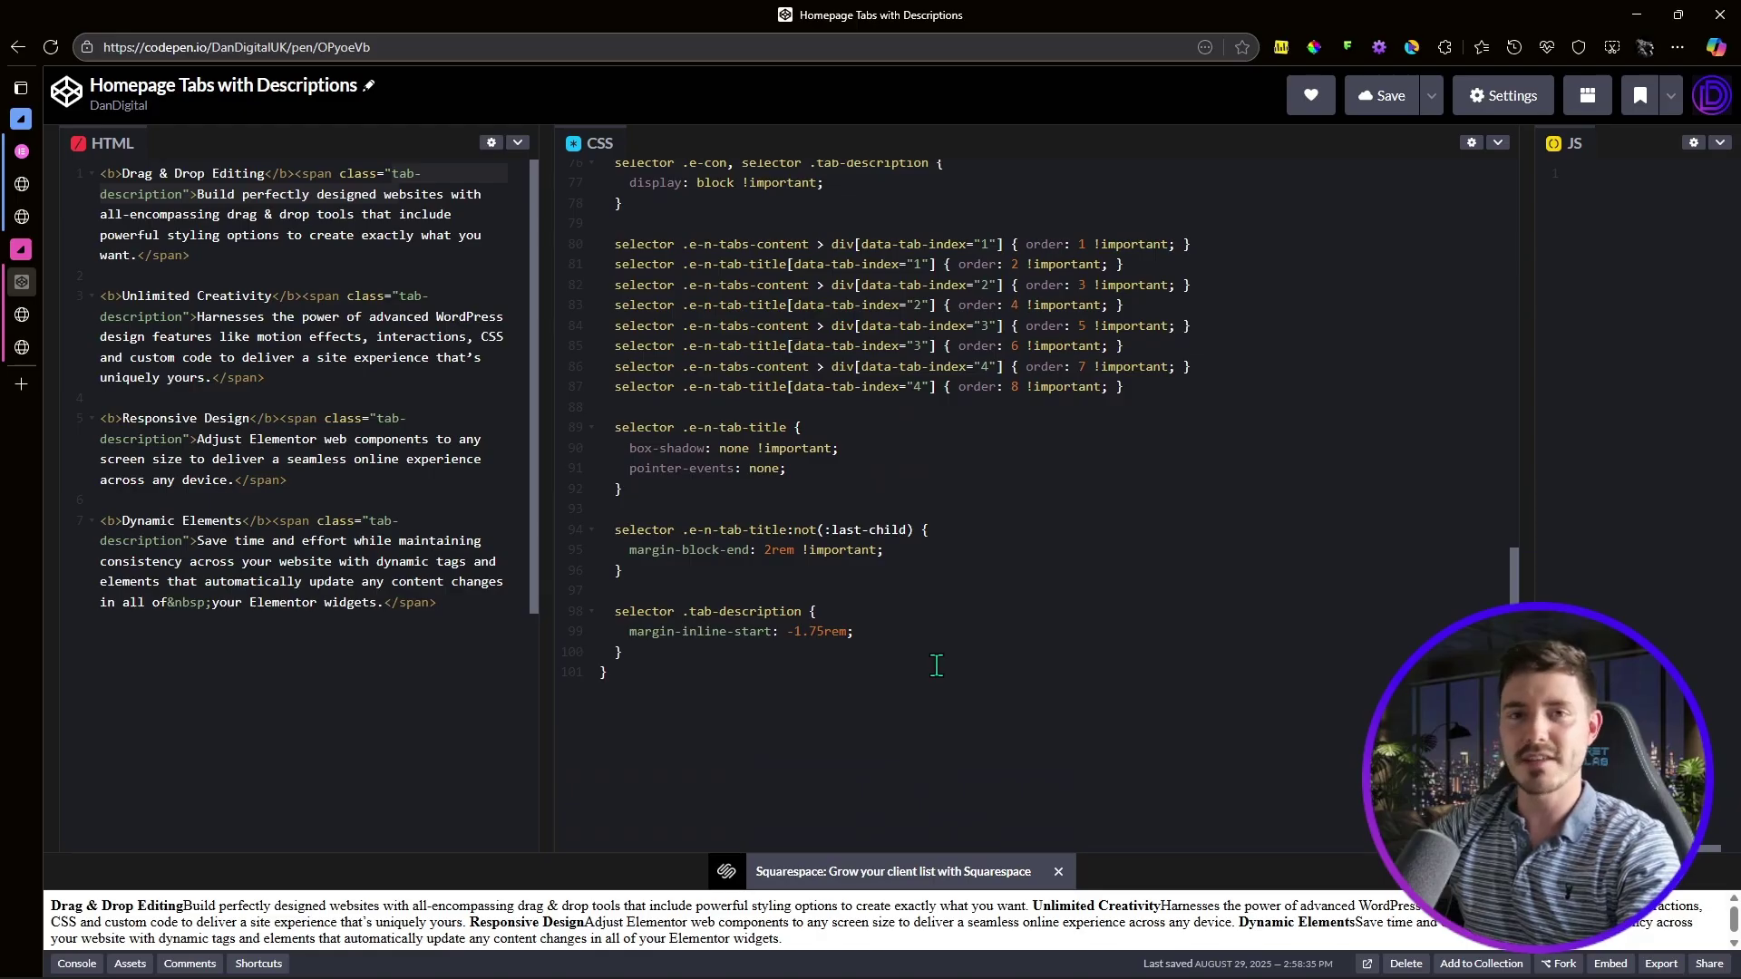
Step: Look back through the tabs CSS, and return to the Tabs Build preview to view the finished section at desktop width
scroll(937, 665, up, 4)
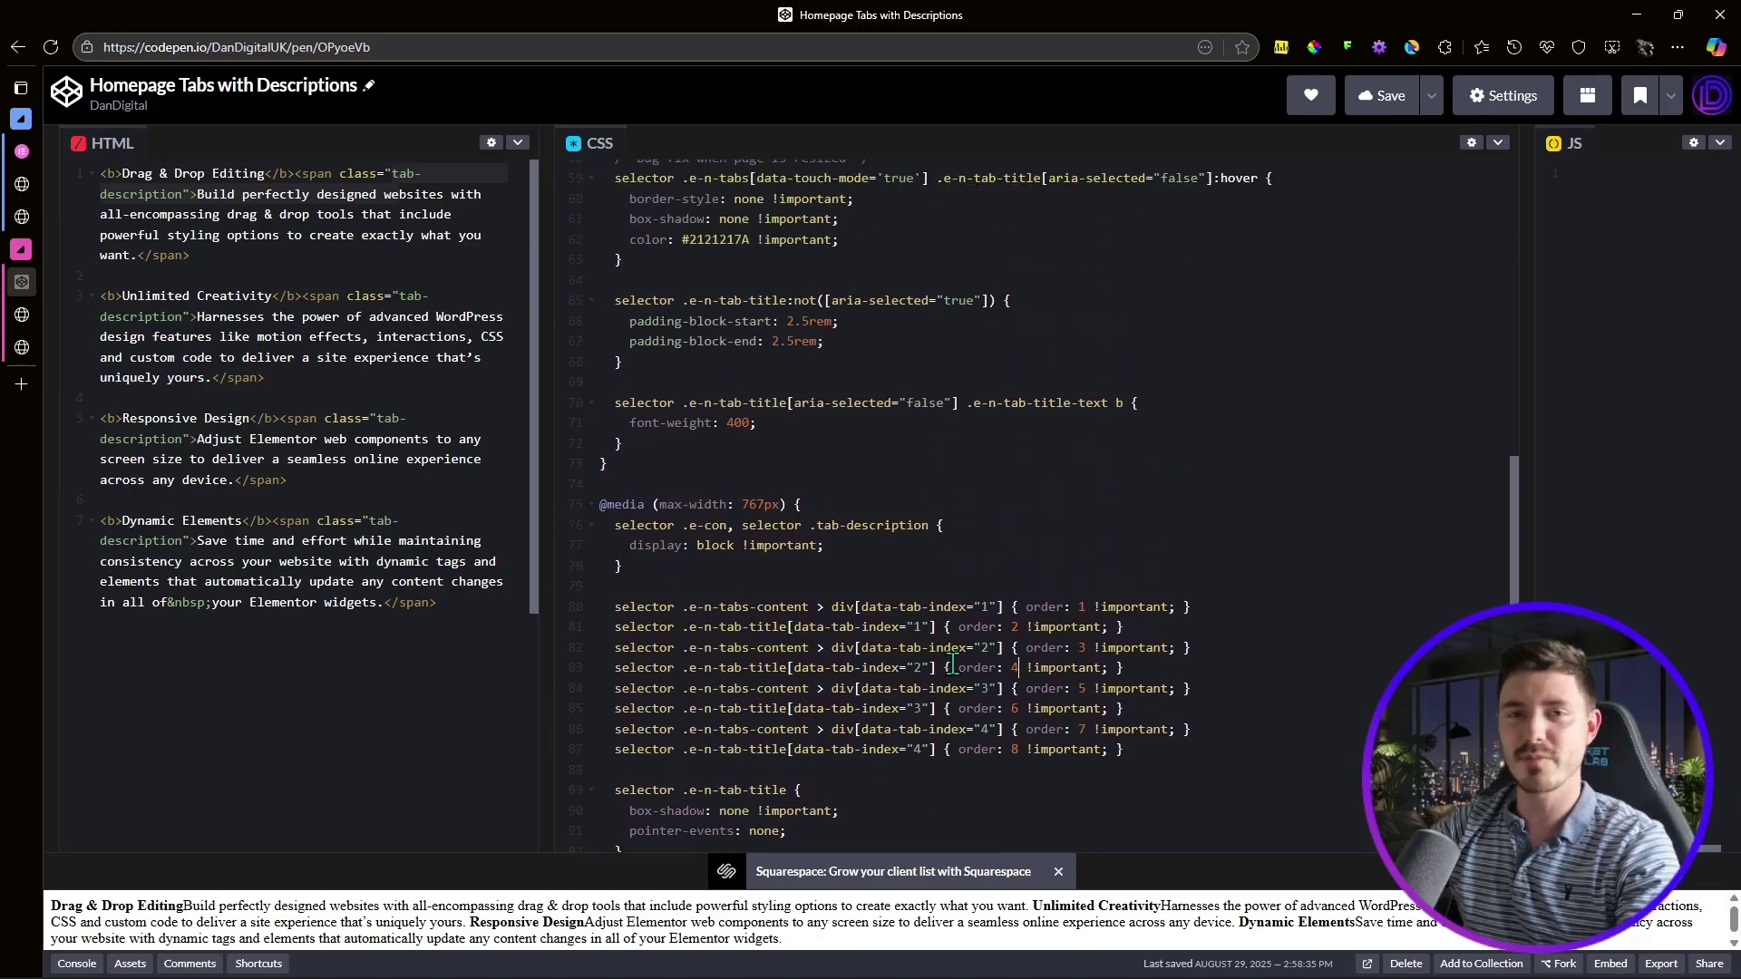
scroll(953, 667, up, 3)
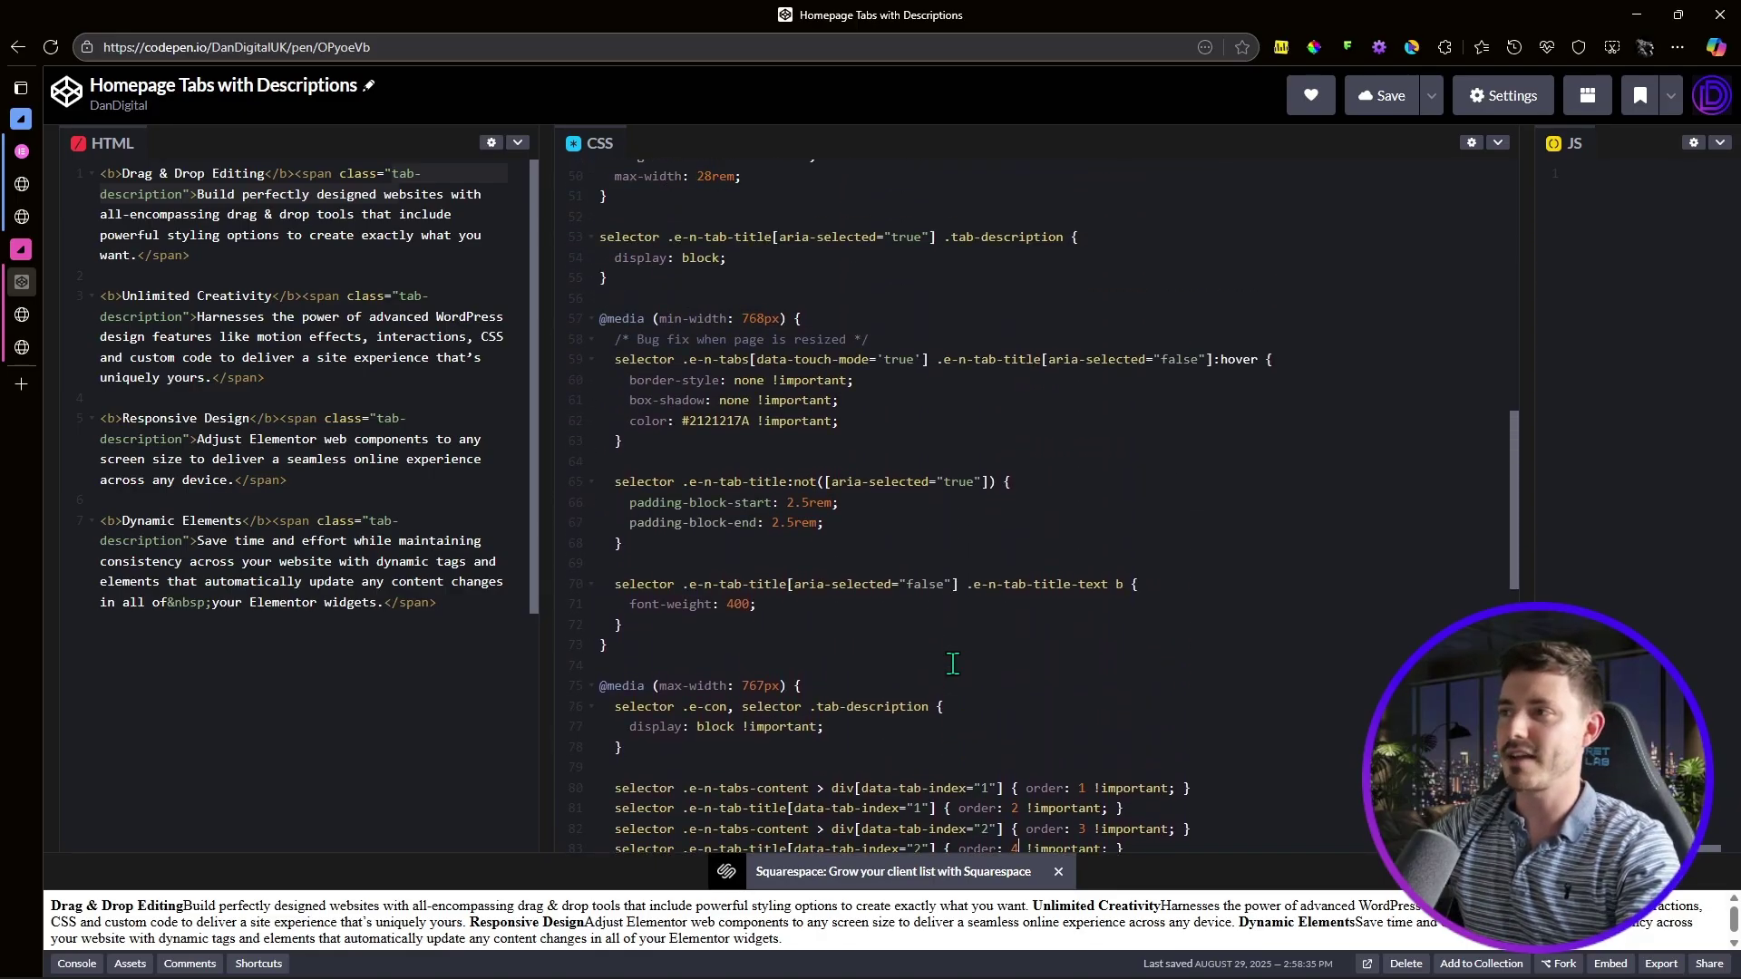
scroll(953, 663, up, 1)
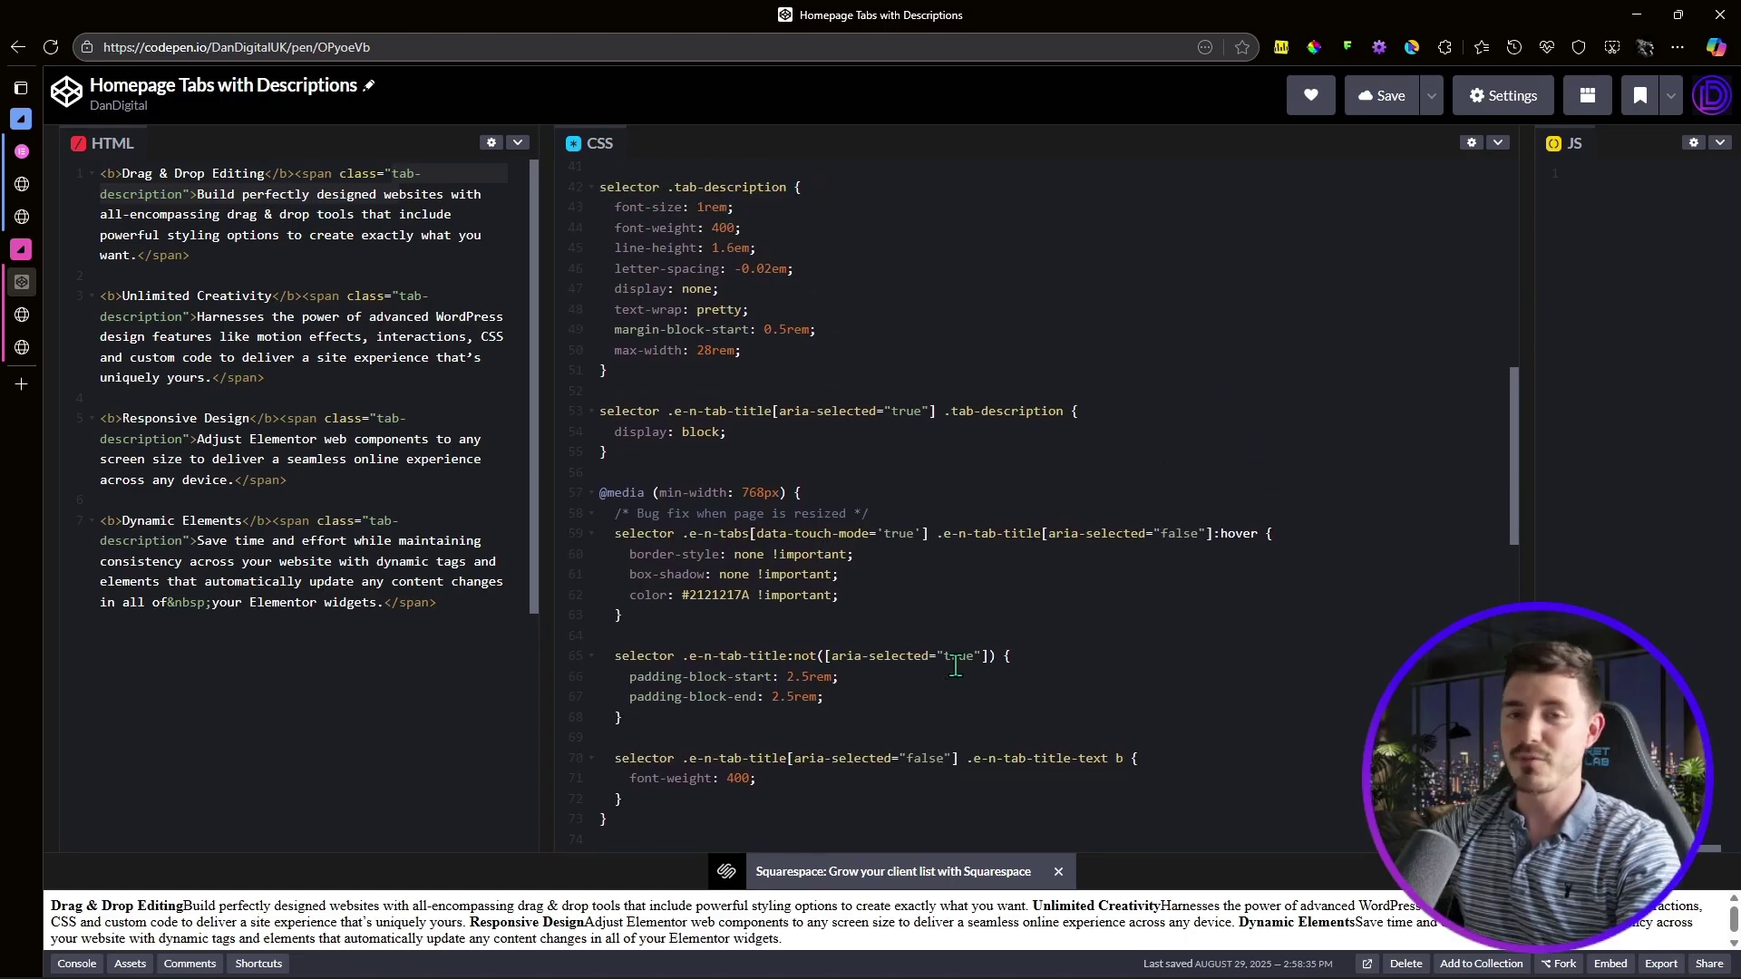
scroll(955, 665, up, 2)
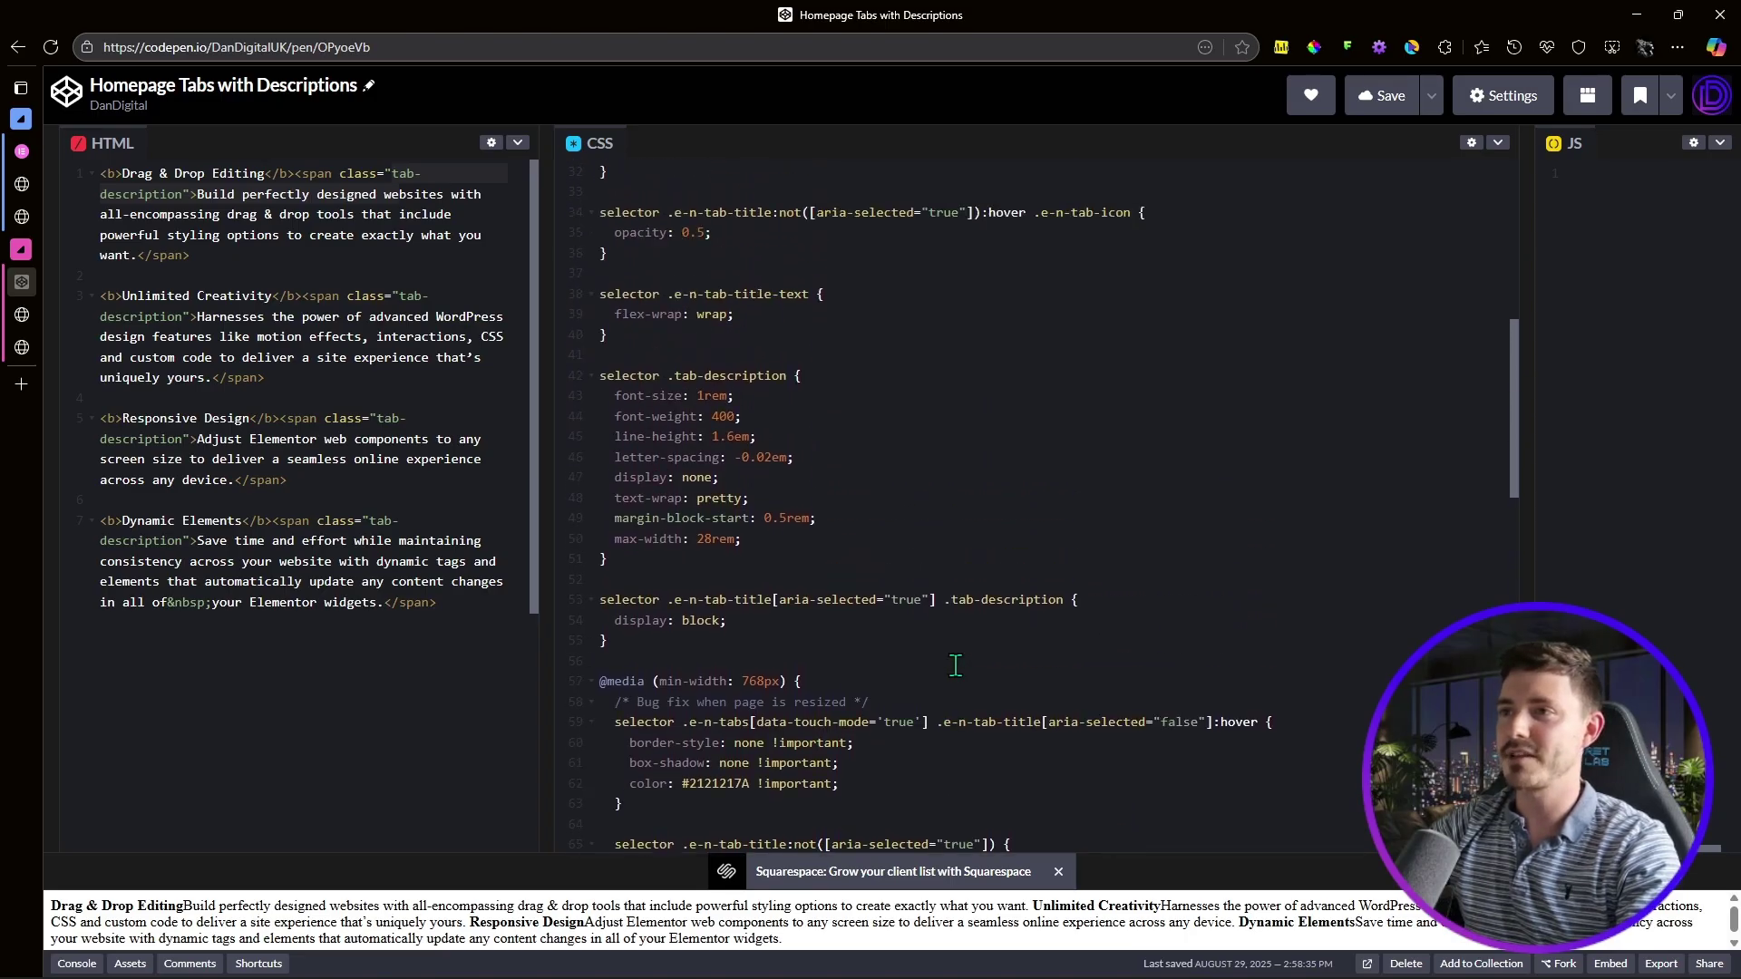
click(21, 315)
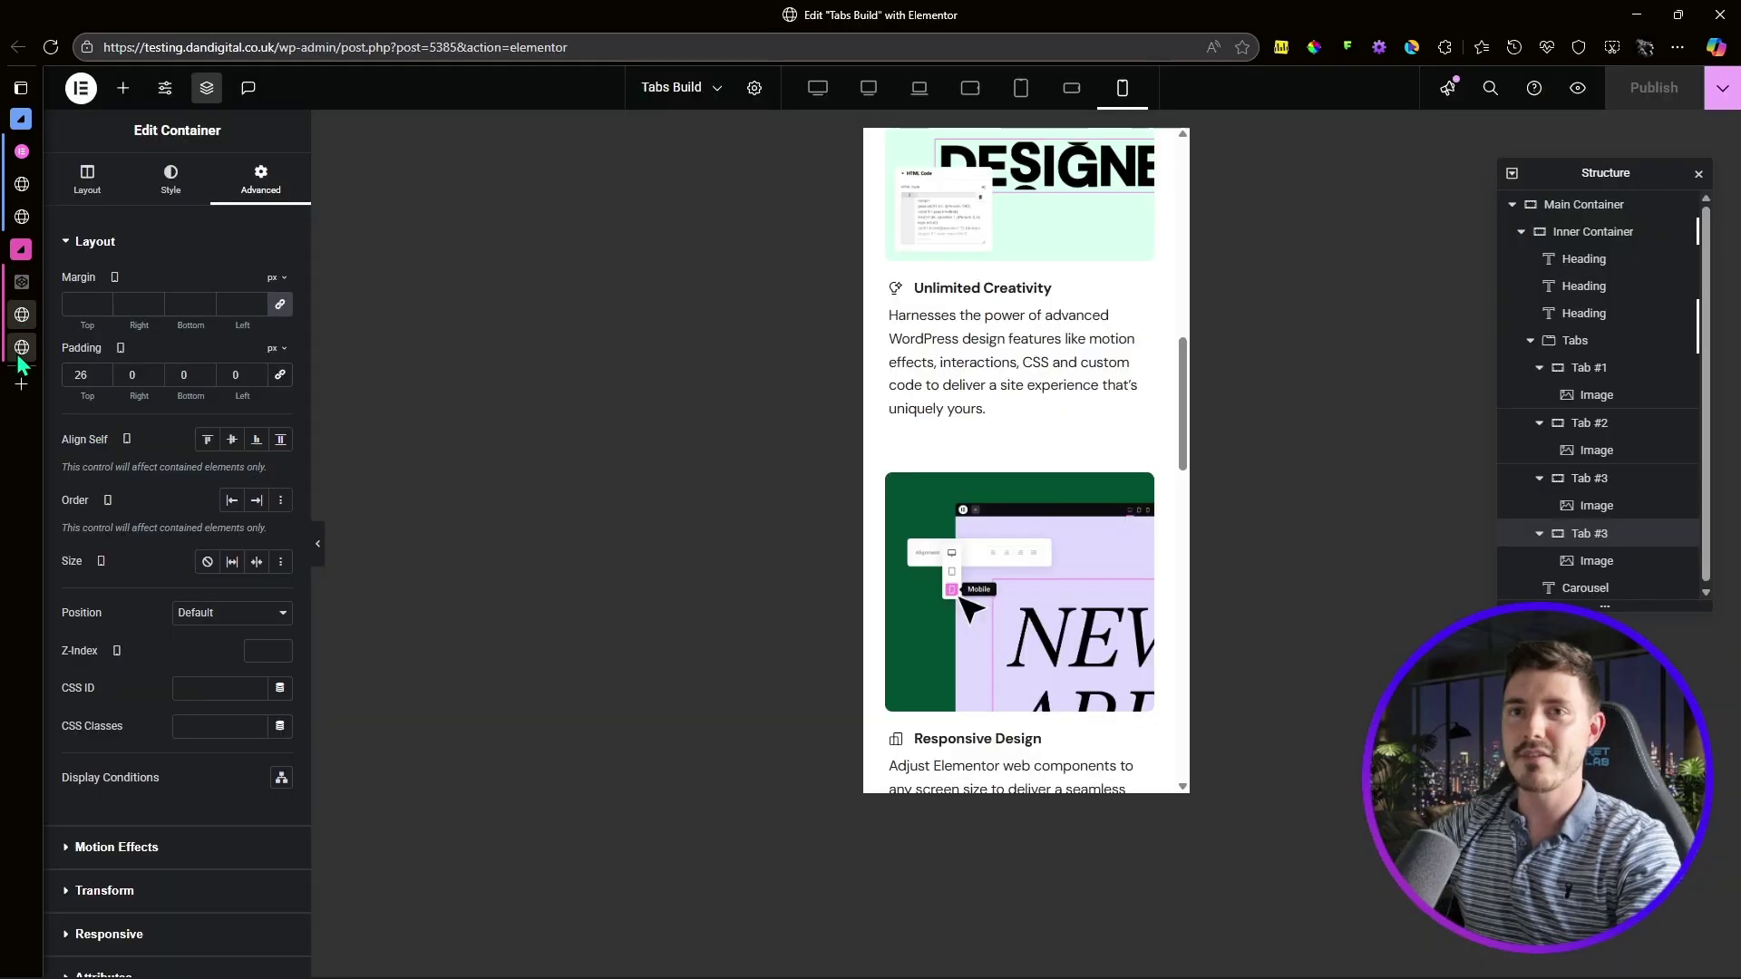
click(21, 347)
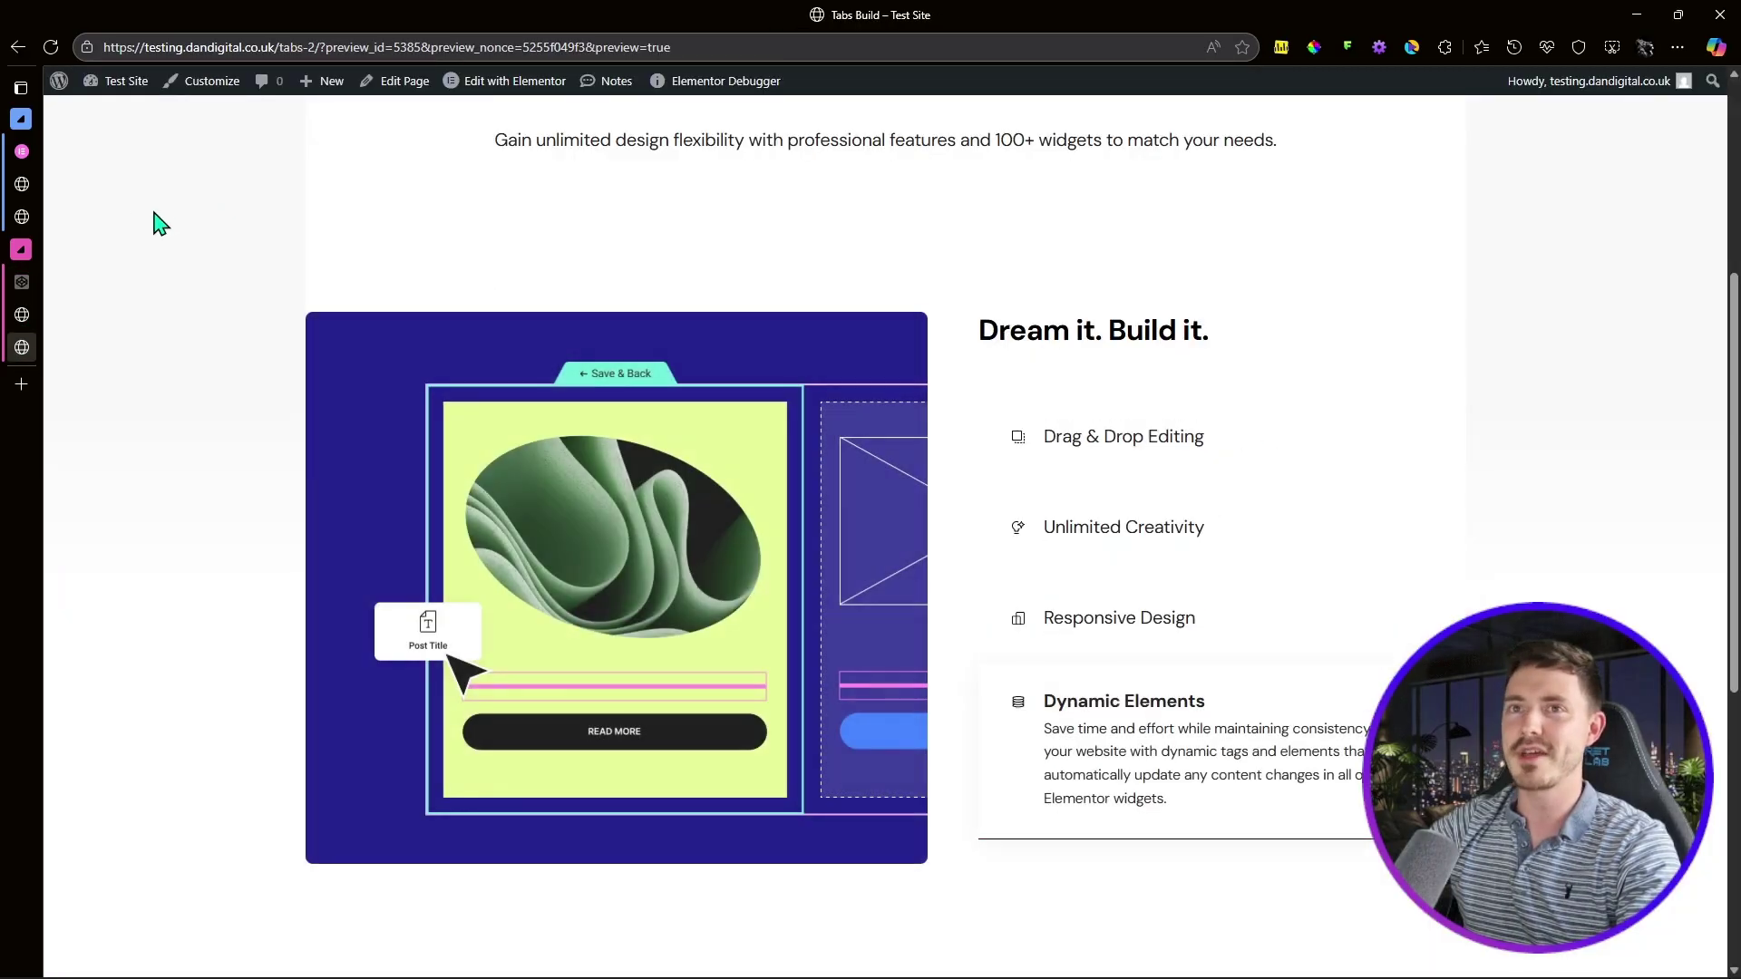
Step: Show the original elementor.com homepage without the developer tools and test its Unlimited Creativity and Drag & Drop Editing tabs
click(34, 156)
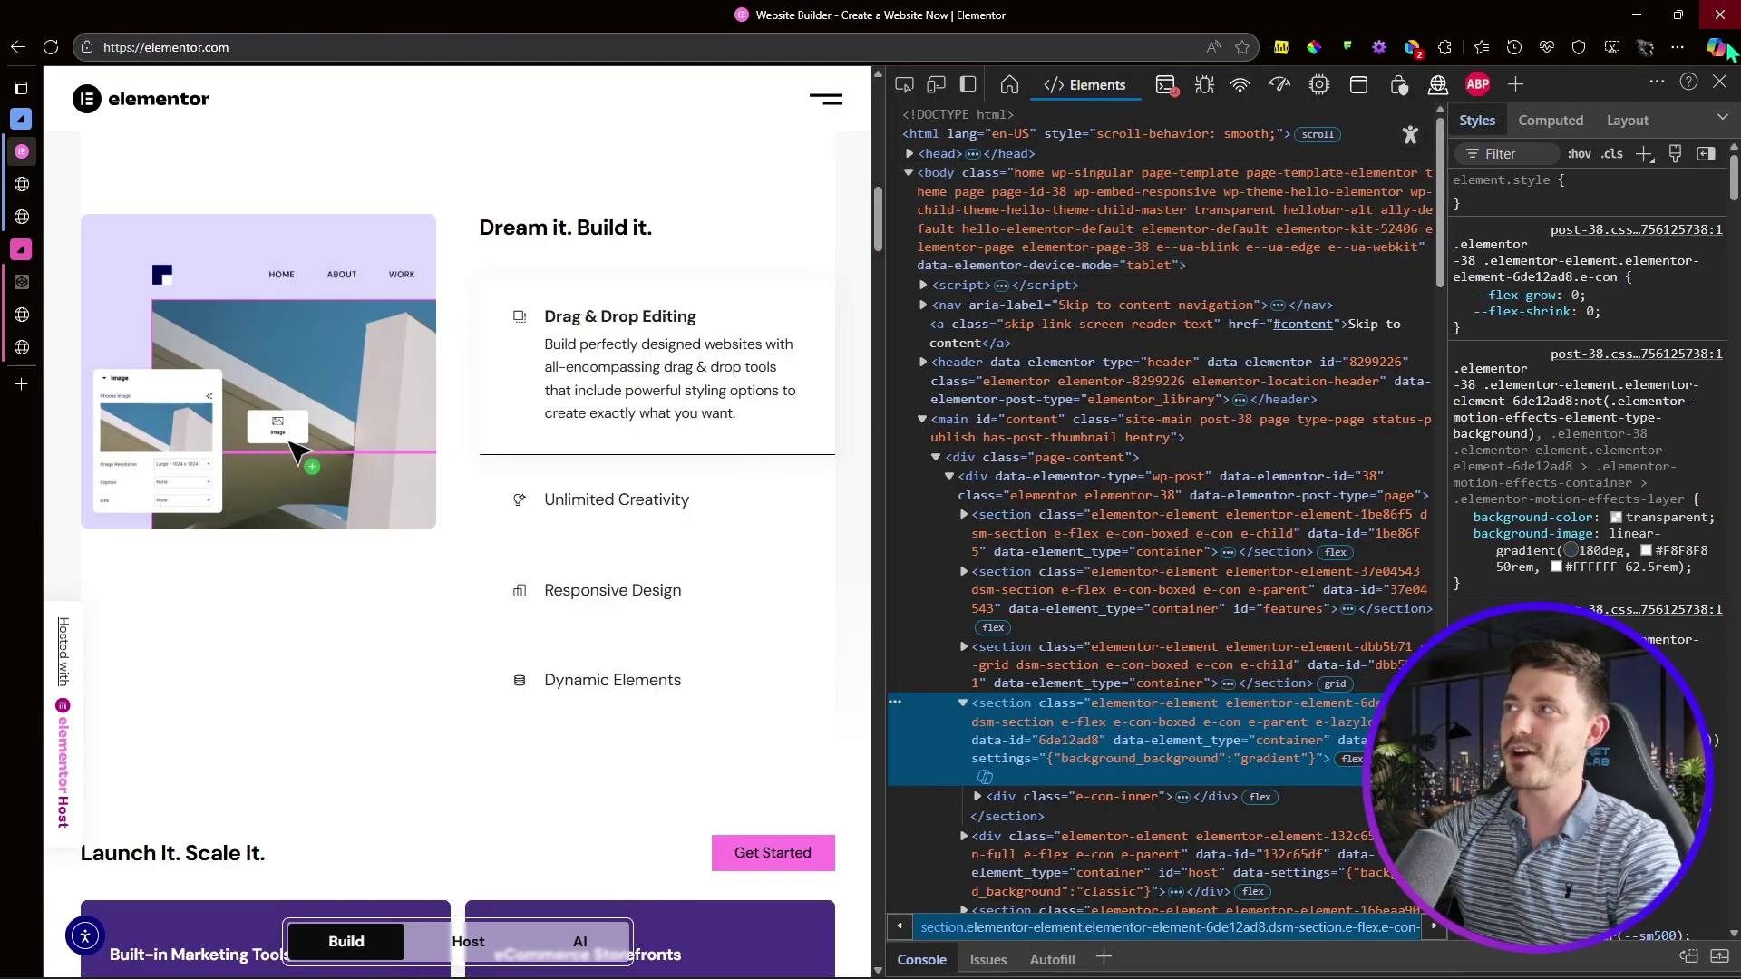
click(1725, 78)
scroll(1011, 363, down, 4)
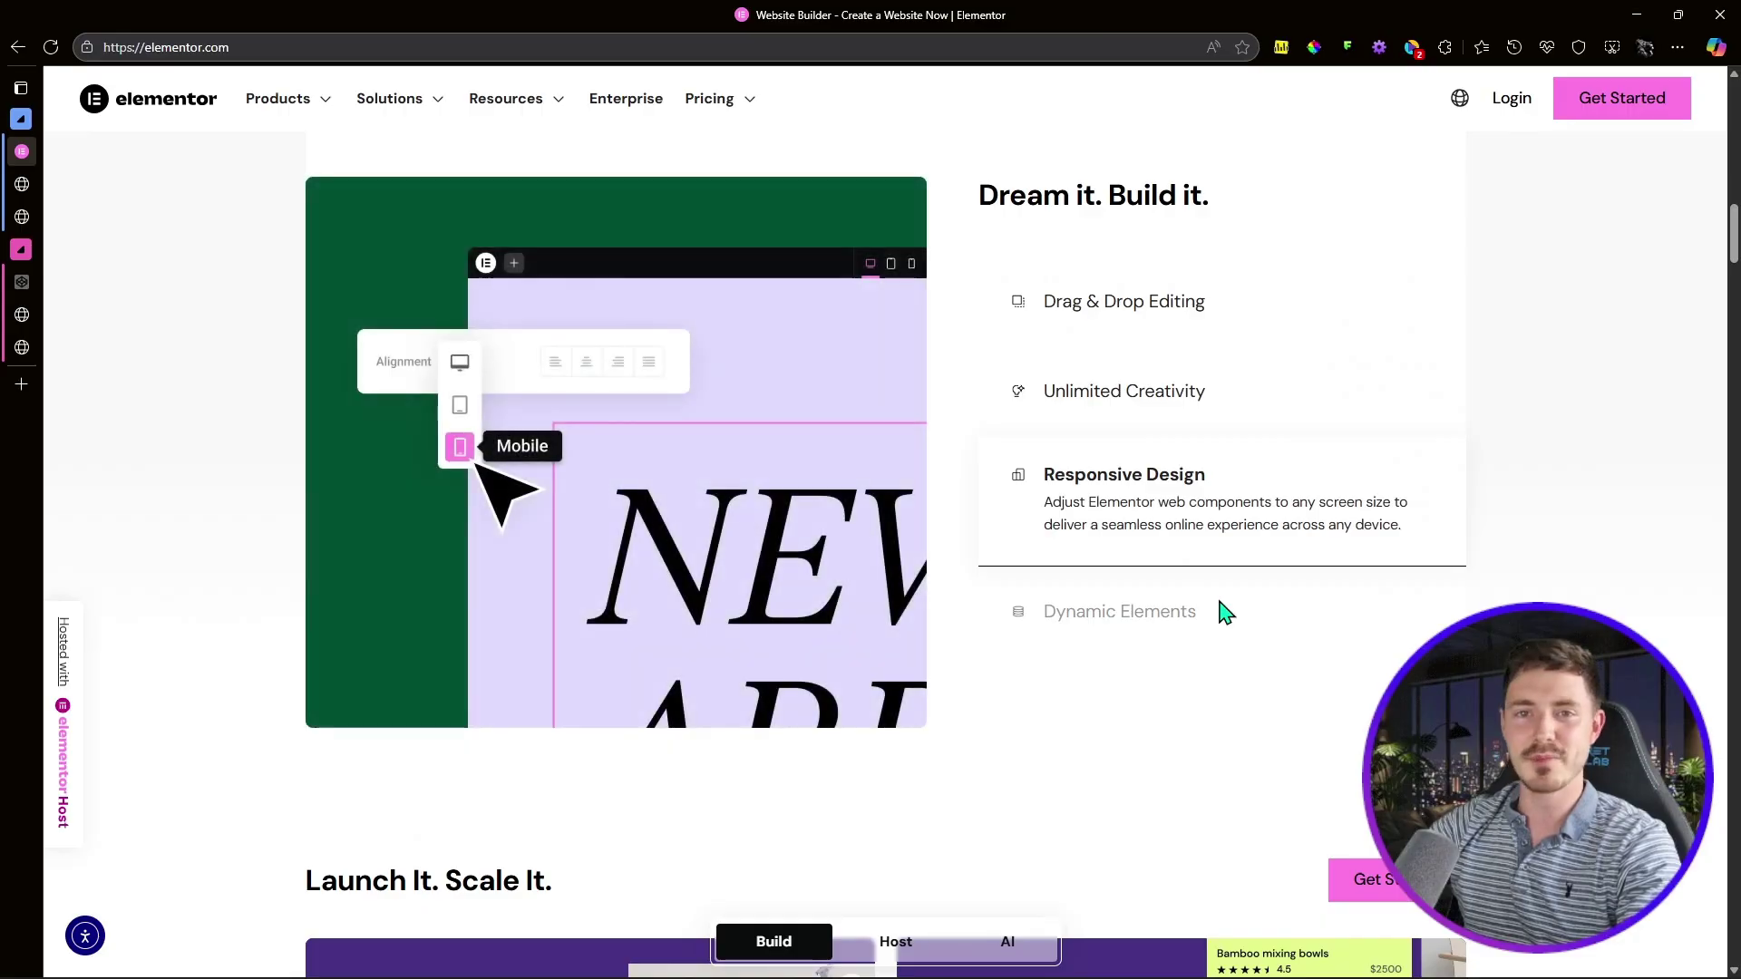
click(1191, 405)
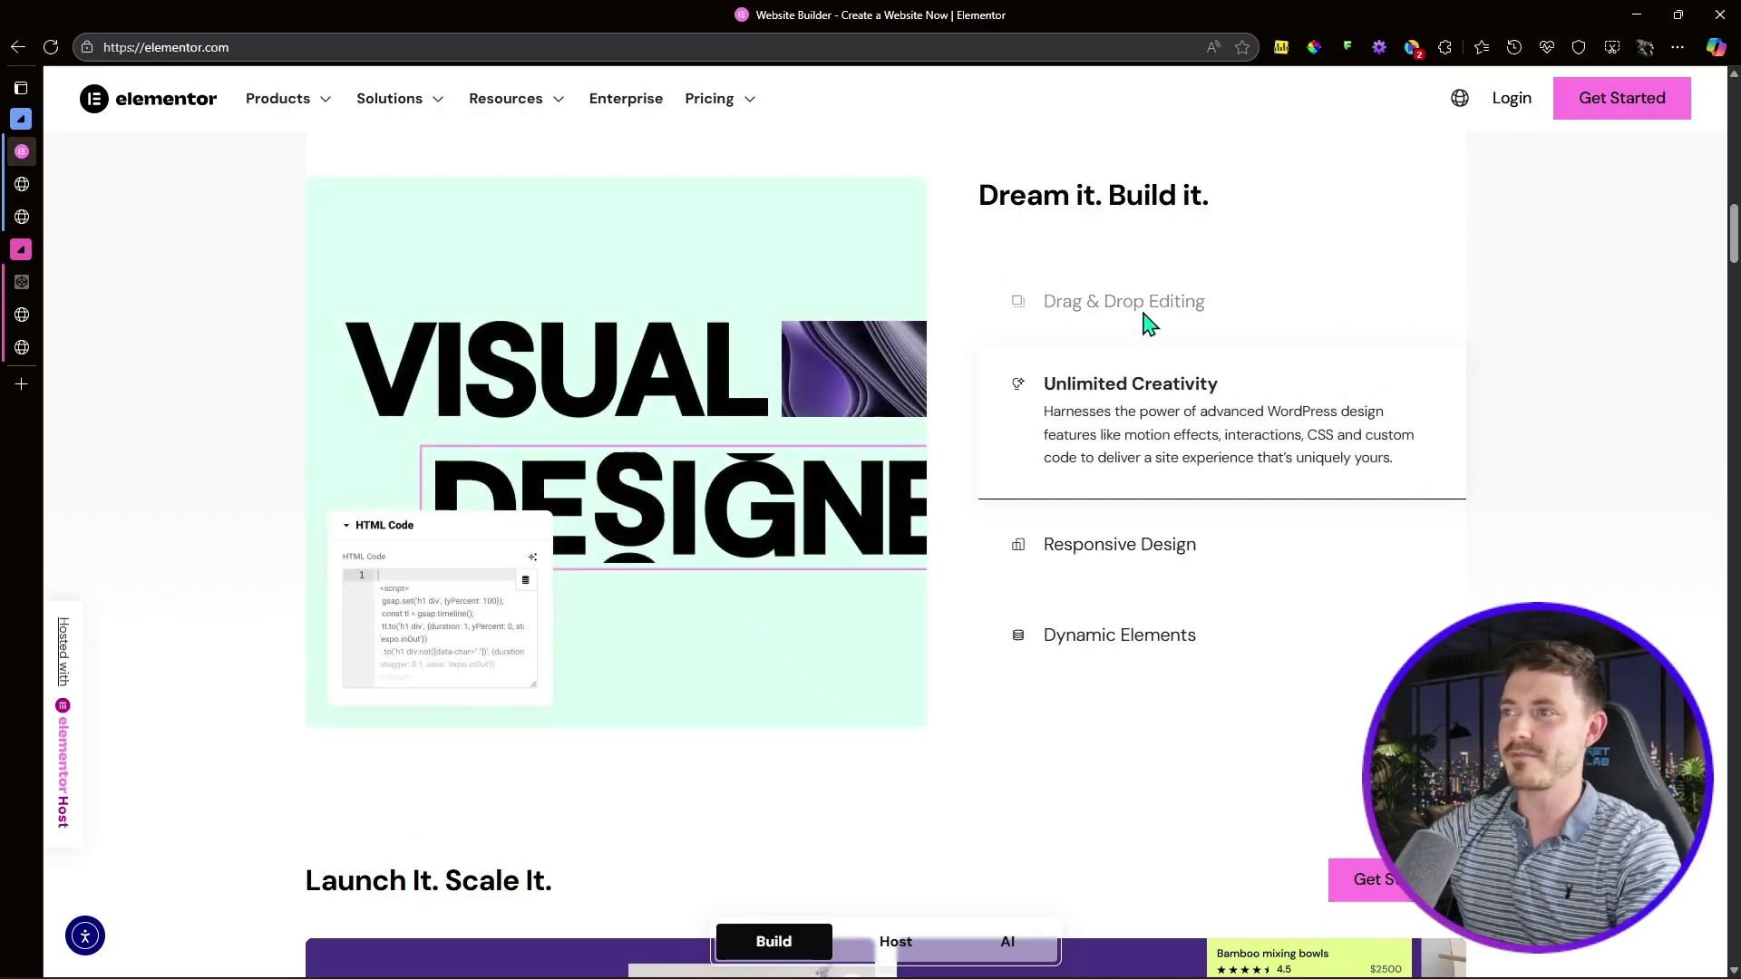
click(1124, 337)
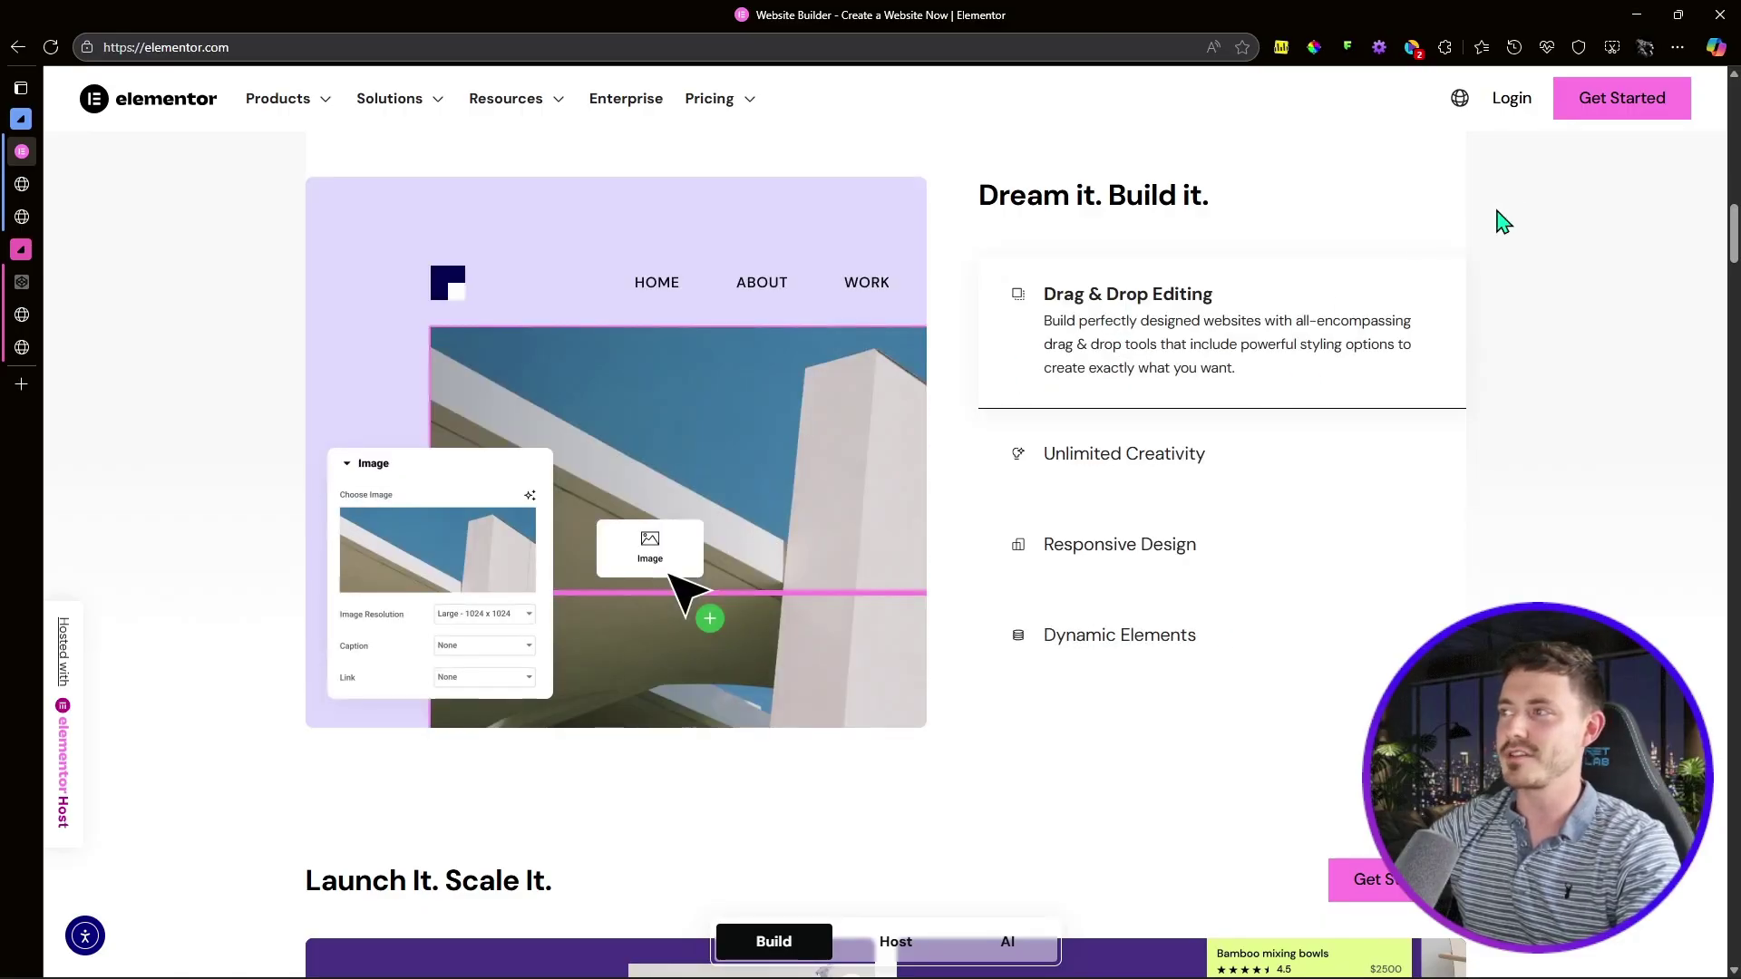
Step: Inspect the elementor.com page with the developer tools, narrow it to mobile width, and examine the stacked tabs down to Dynamic Elements
right_click(1542, 202)
click(1402, 558)
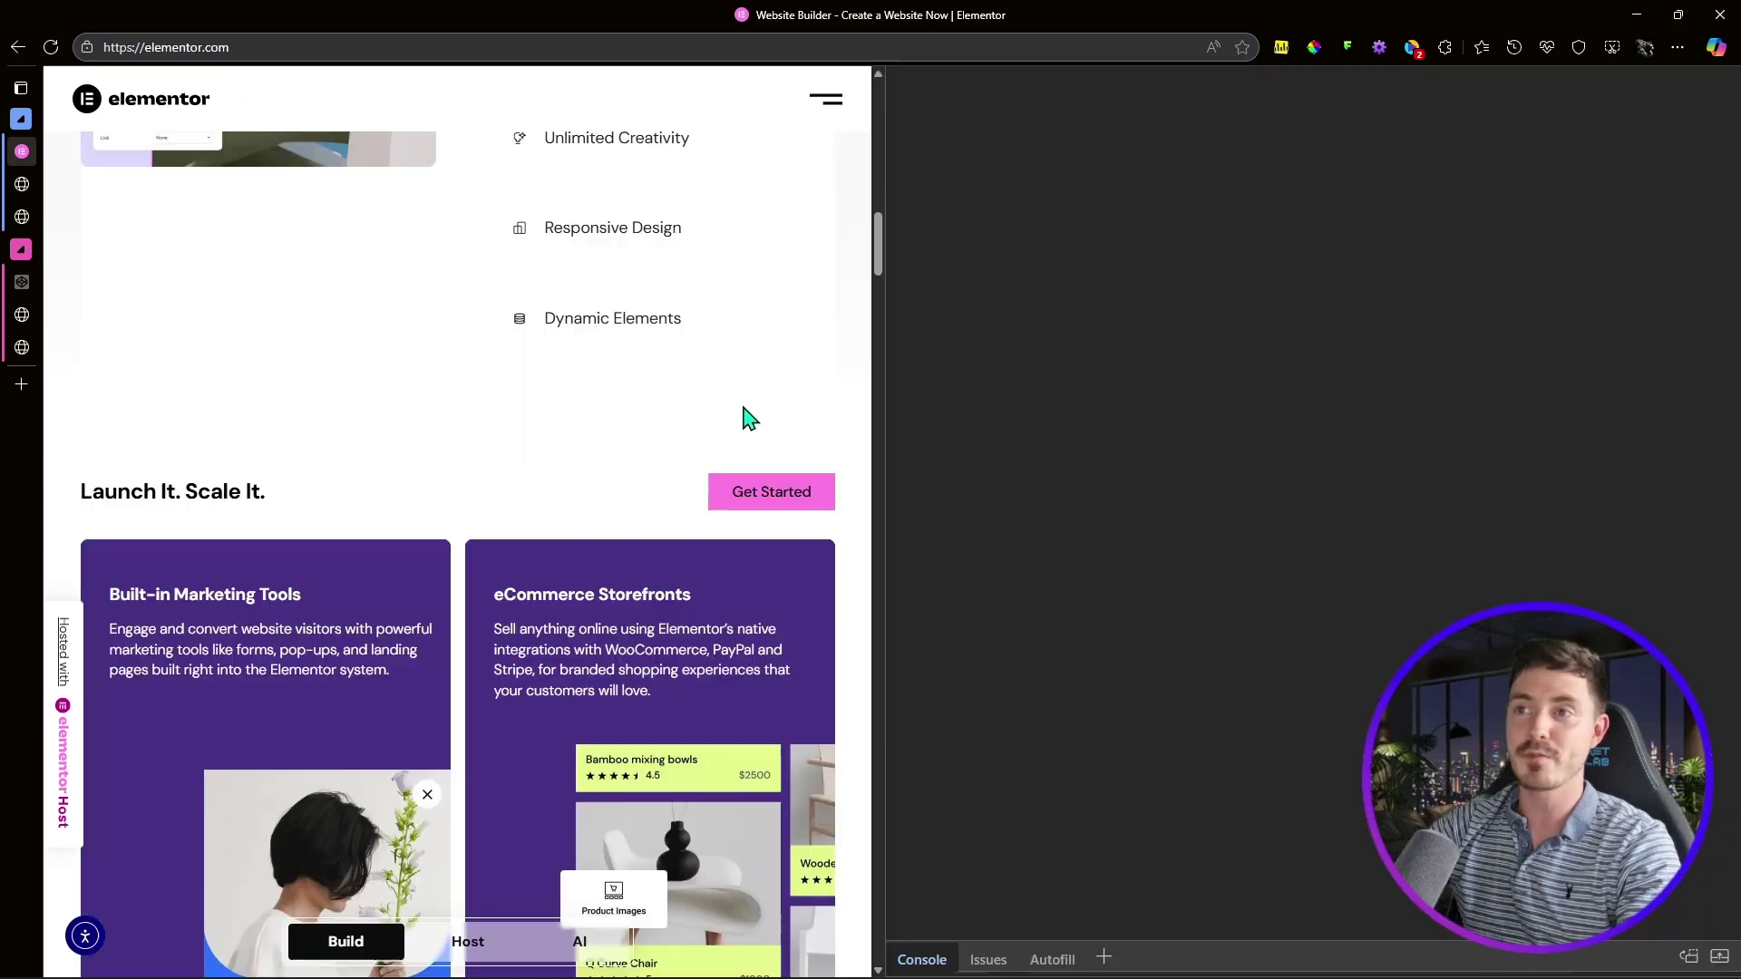
drag(878, 186, 506, 186)
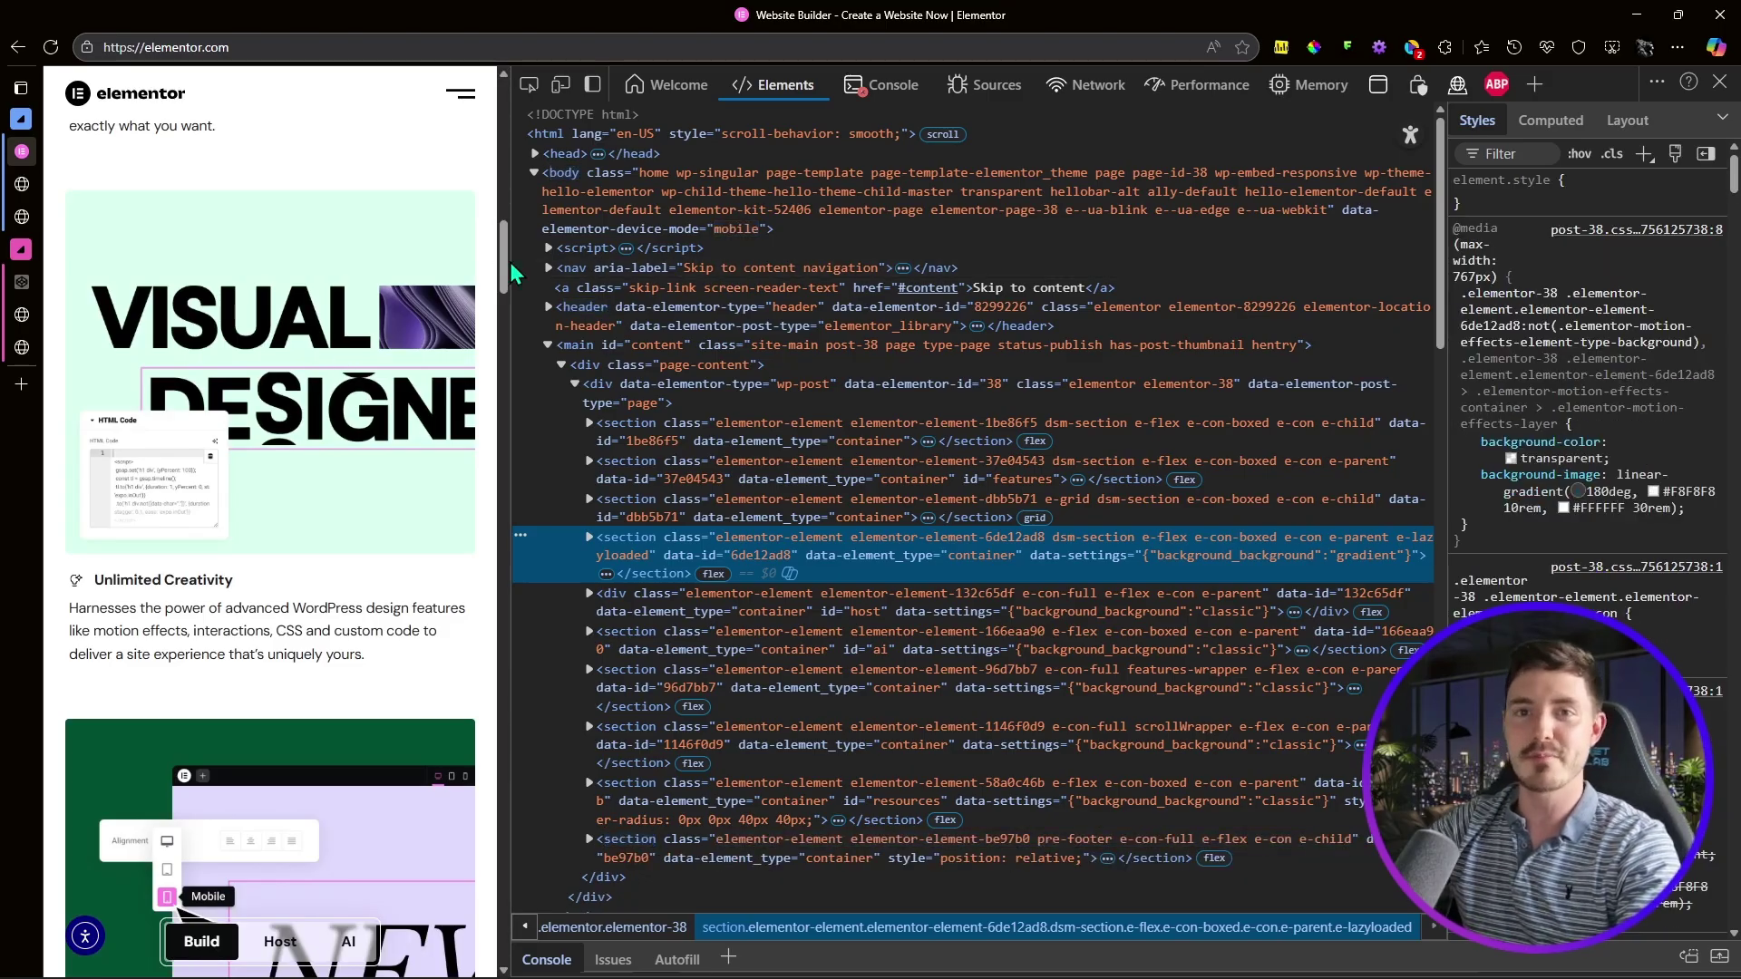
drag(509, 263, 505, 385)
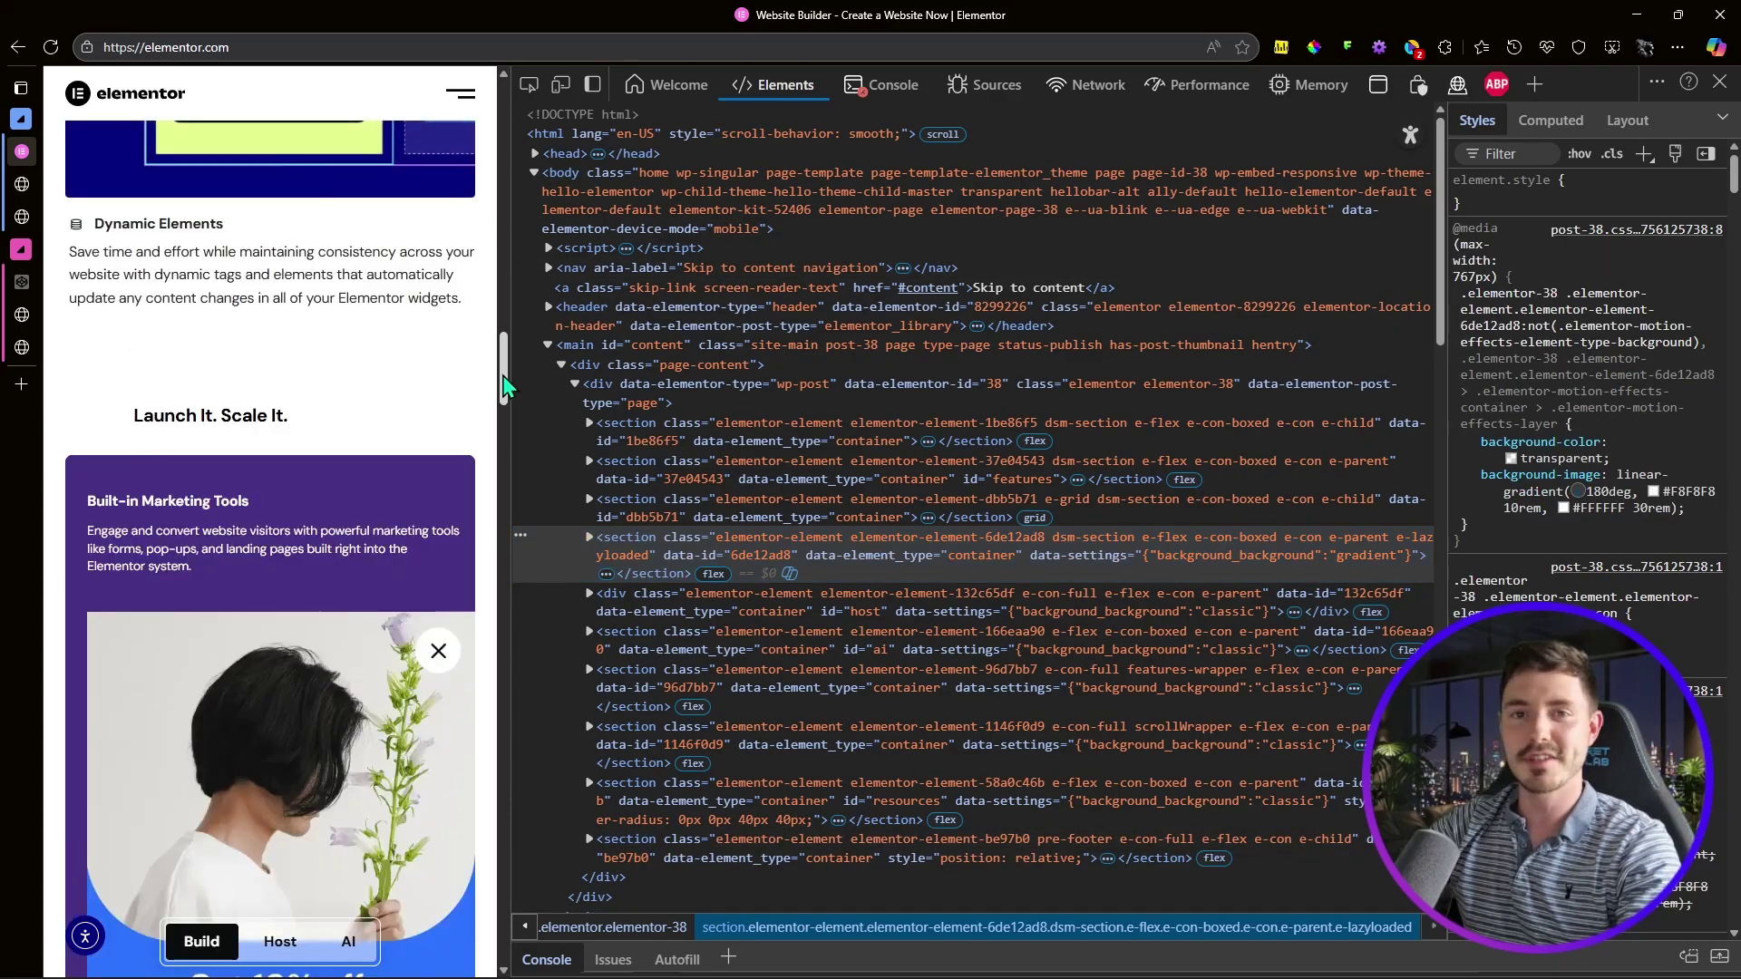